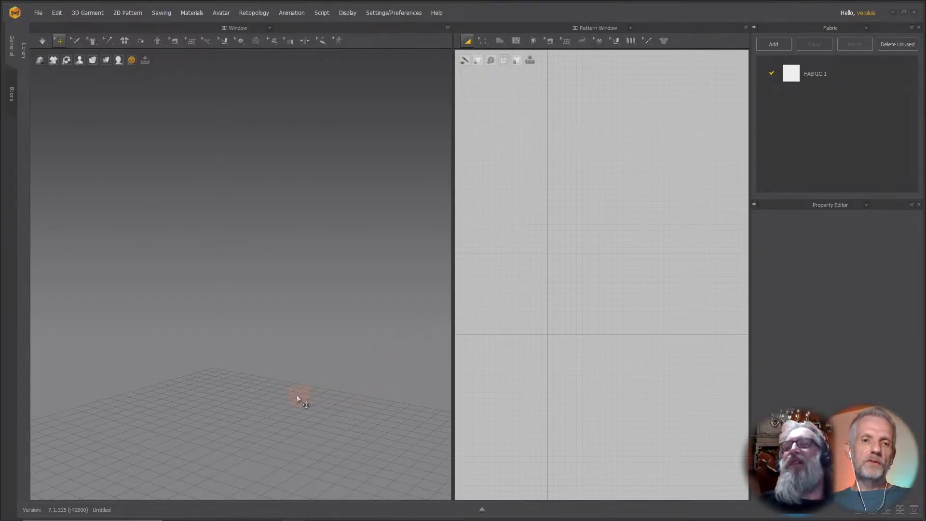
Load the G9 Base avatar from the Genesis 9 library folder into the scene.
click(303, 377)
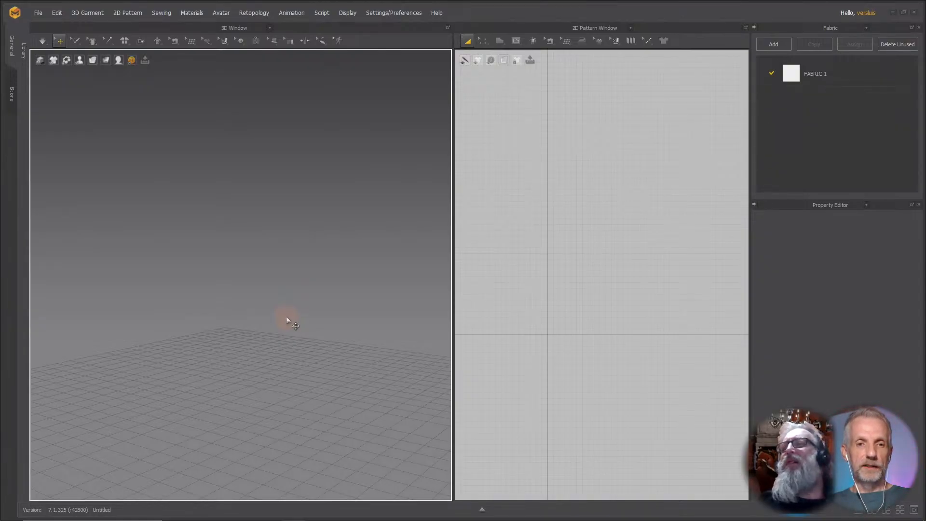
click(21, 51)
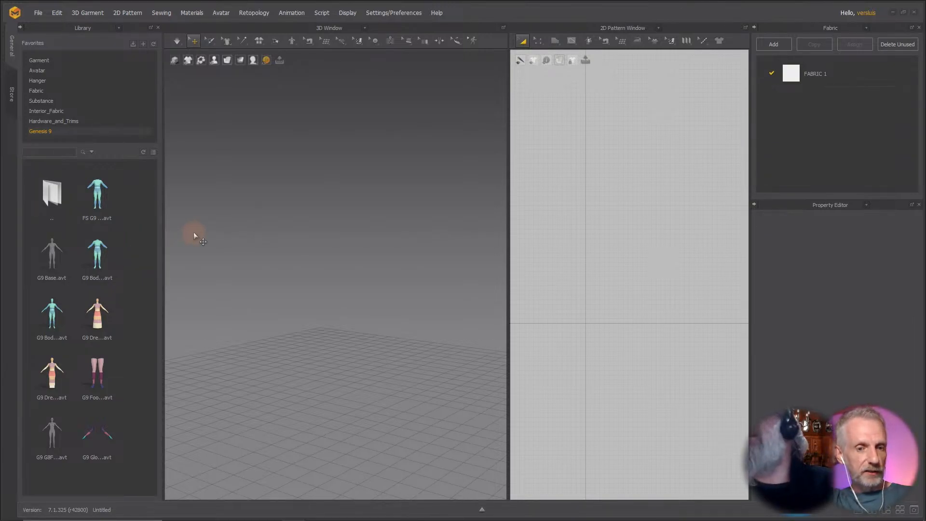
mouse_move(56, 262)
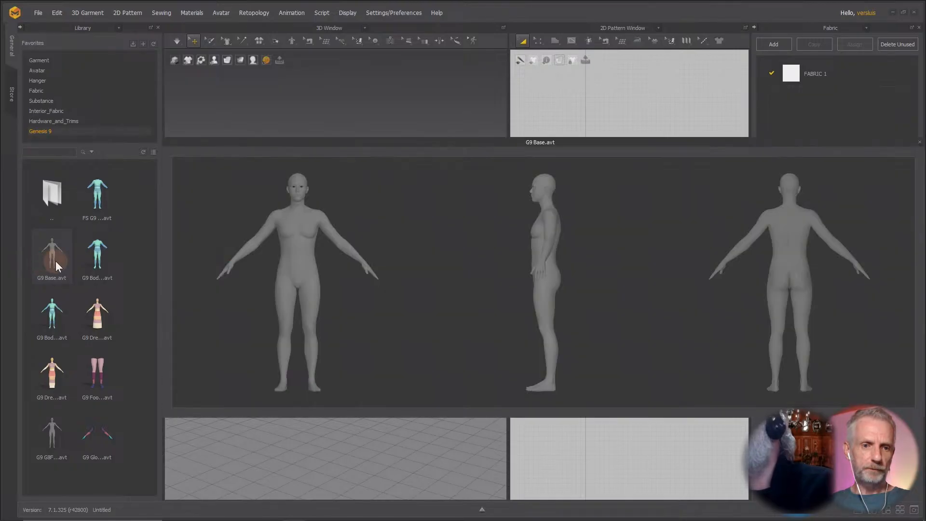
double_click(56, 262)
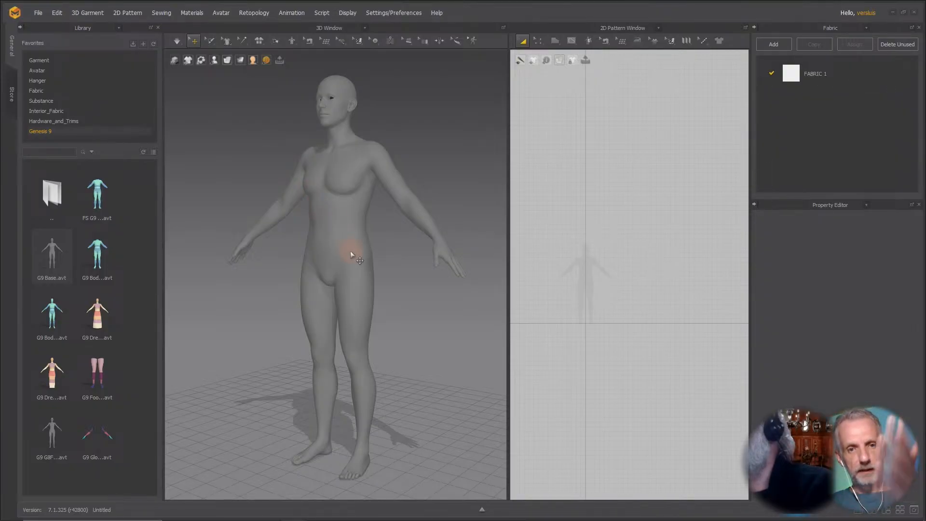
Open the Modular Configurator and choose the Dropped block under Man > T-Shirts.
click(117, 30)
click(103, 72)
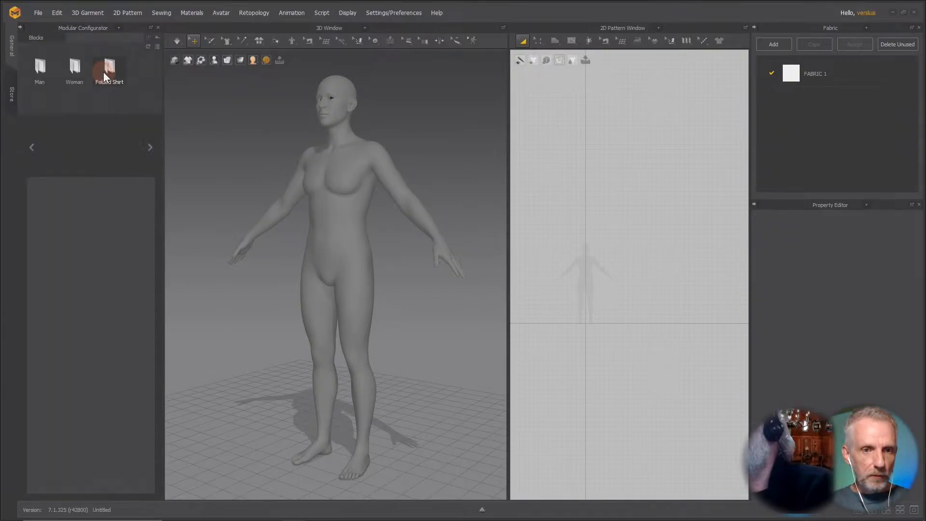
double_click(40, 72)
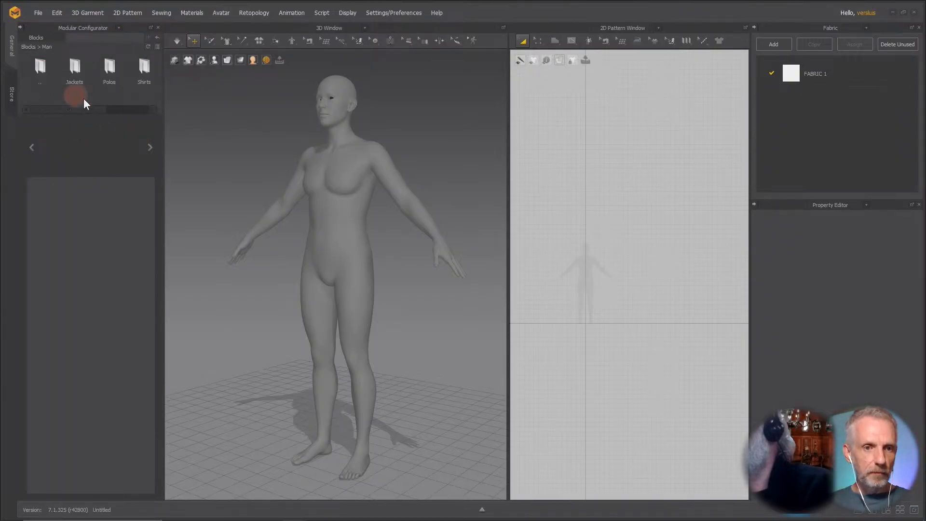
drag(93, 110, 144, 106)
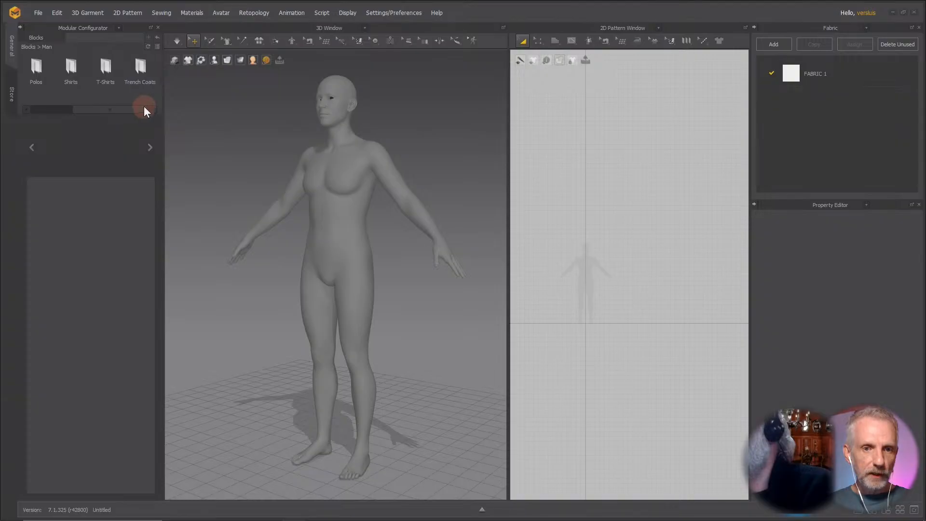
double_click(99, 74)
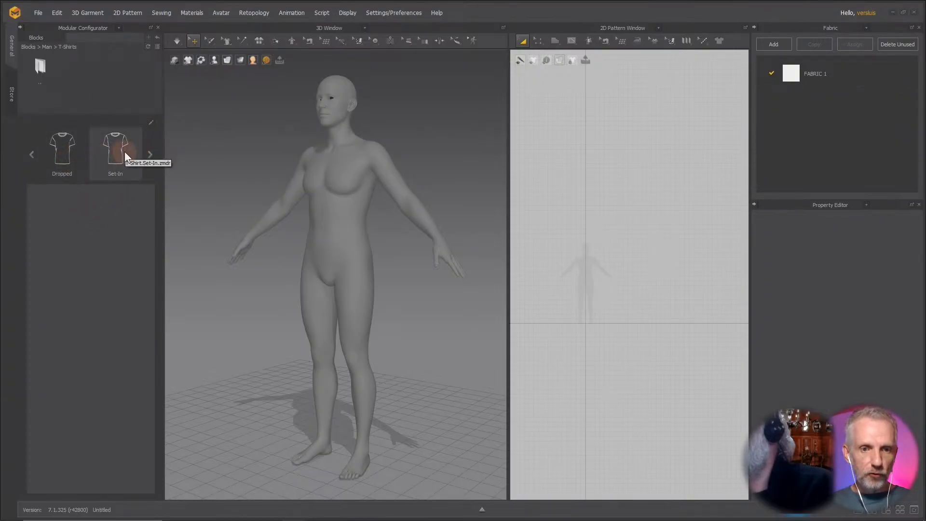
click(64, 151)
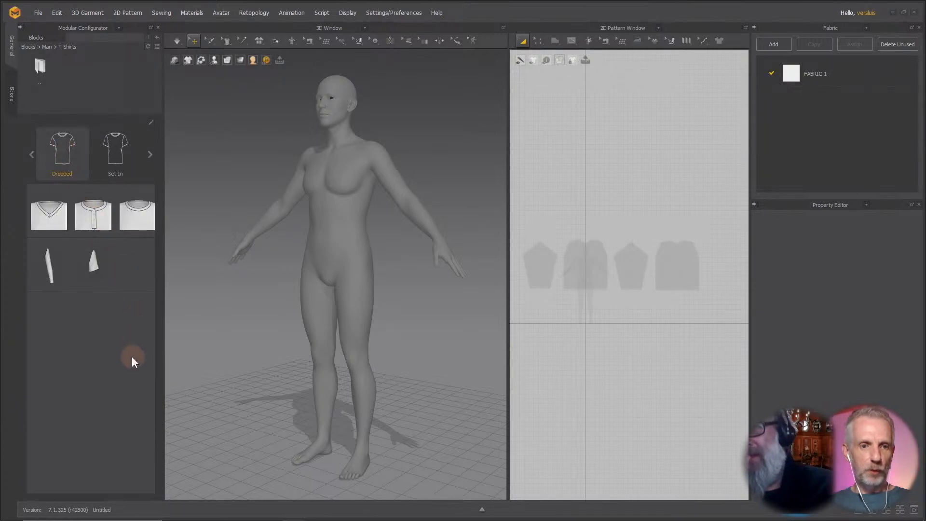
Add the V-neck body module and the long sleeve module to the dropped T-shirt.
click(62, 219)
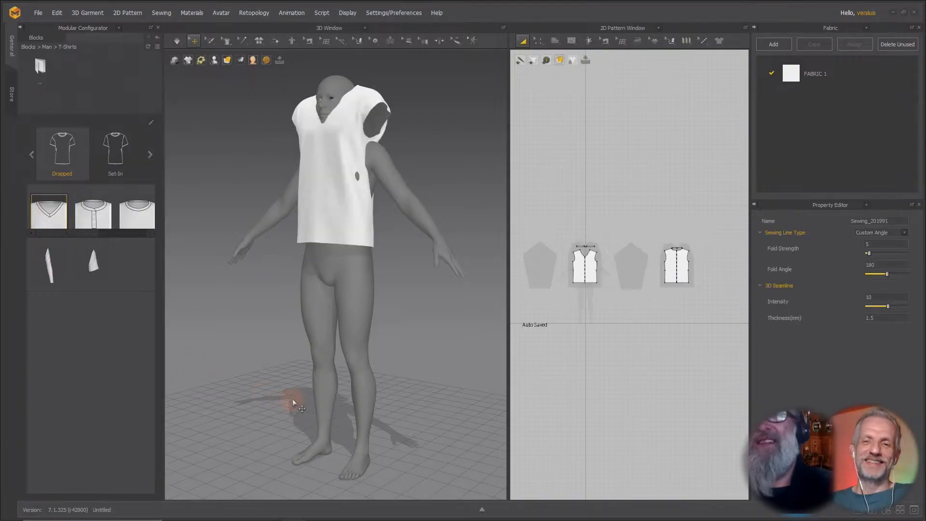
right_drag(285, 351, 310, 356)
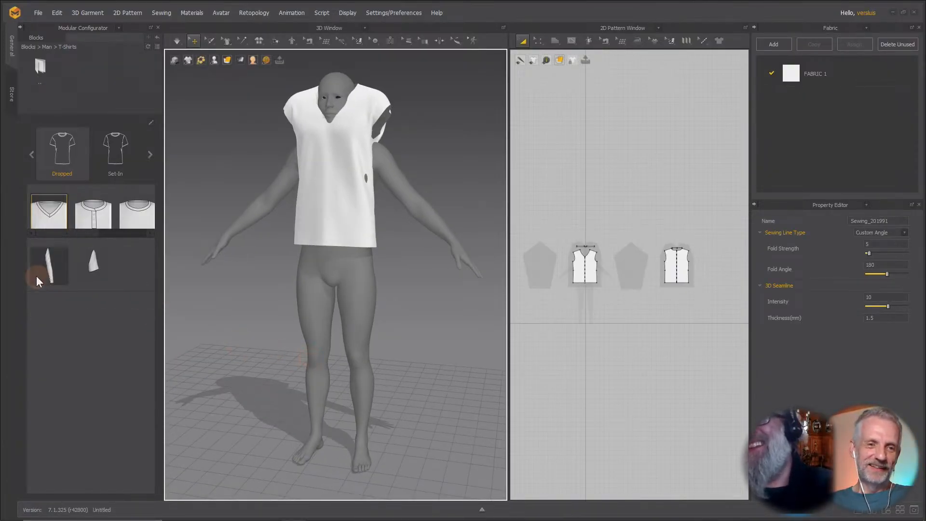
click(45, 268)
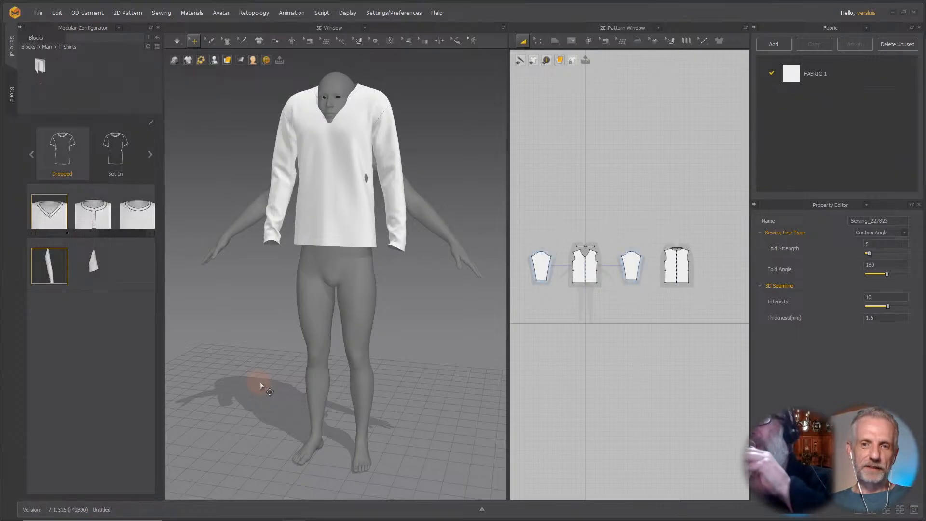
right_drag(280, 359, 252, 357)
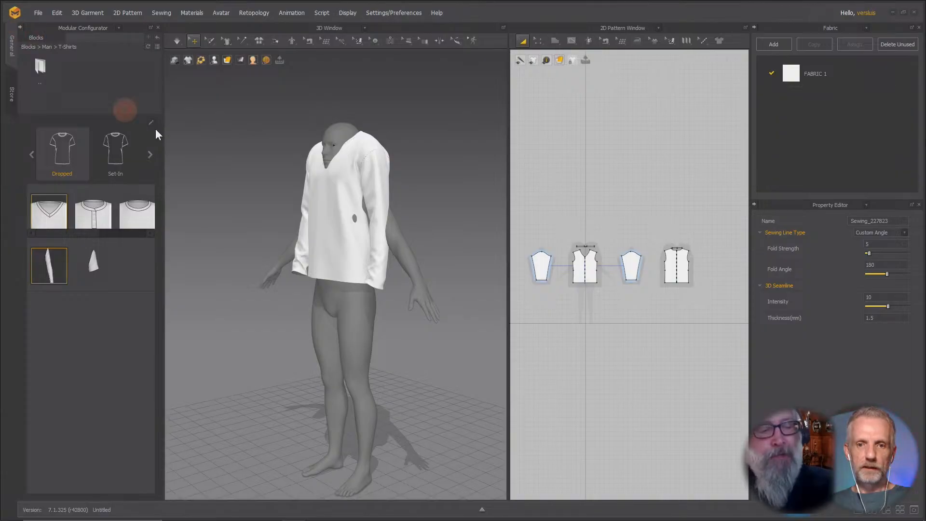
Run Auto Fitting on the shirt with pattern curvature kept at 100%.
click(19, 27)
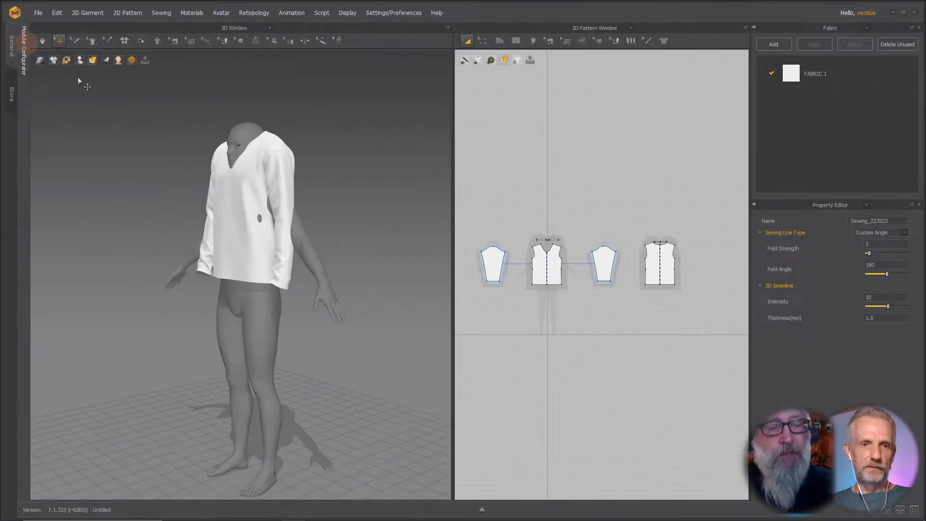
scroll(236, 166, up, 1)
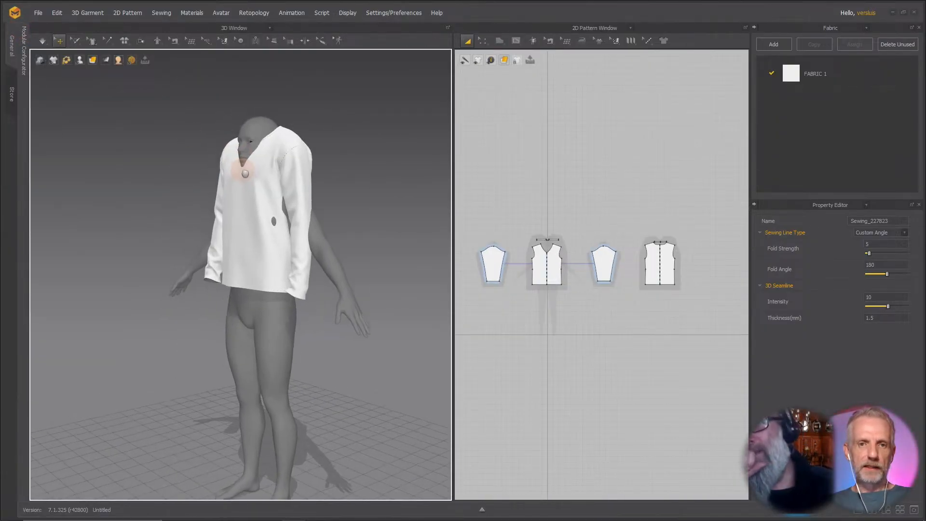
click(132, 14)
mouse_move(140, 80)
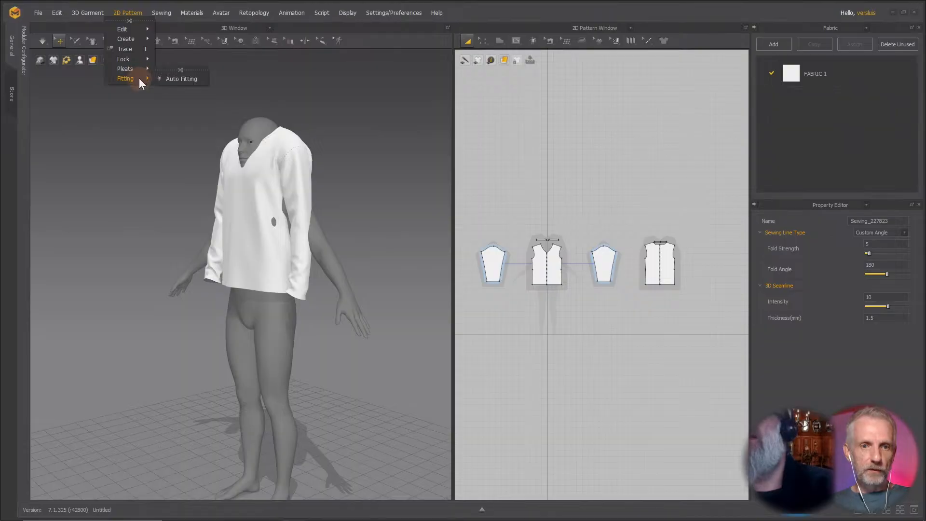
click(191, 80)
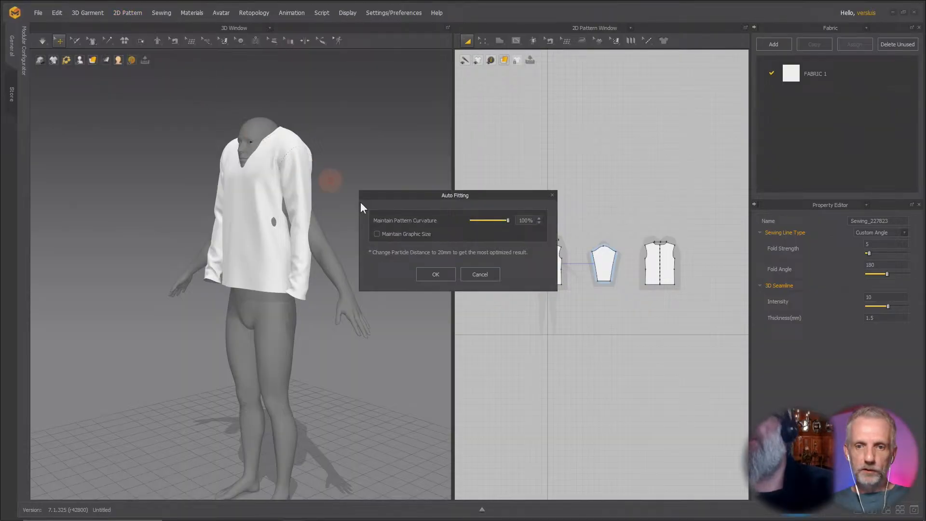
click(435, 274)
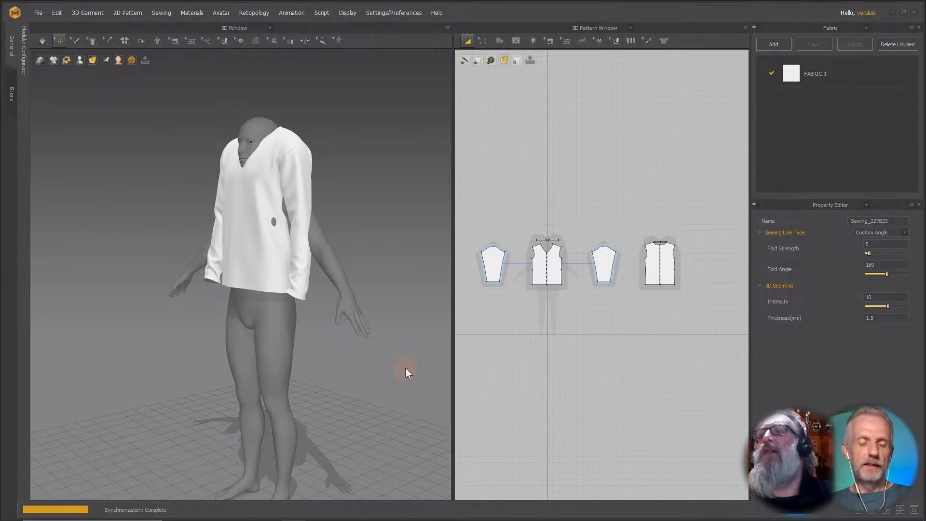
Switch the 3D view to Random Color Surface display.
right_drag(326, 351, 404, 350)
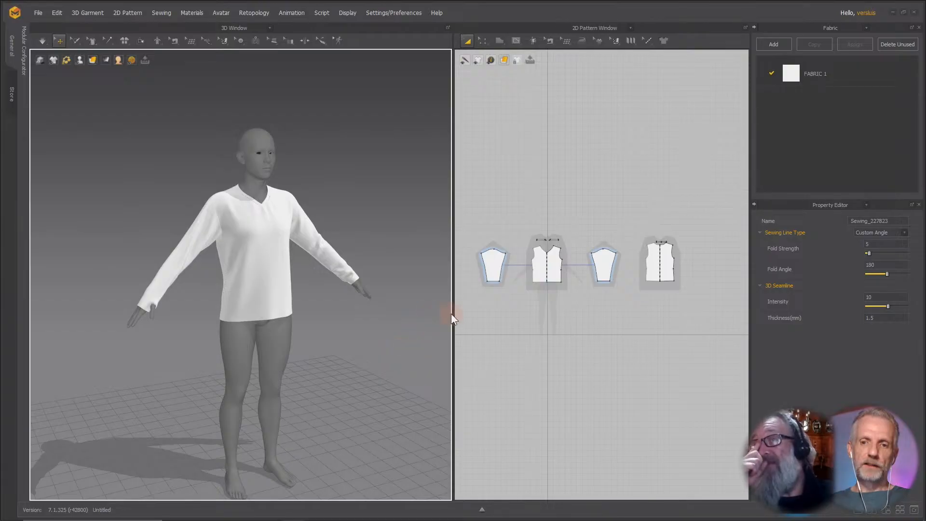
drag(453, 315, 497, 316)
scroll(372, 316, up, 3)
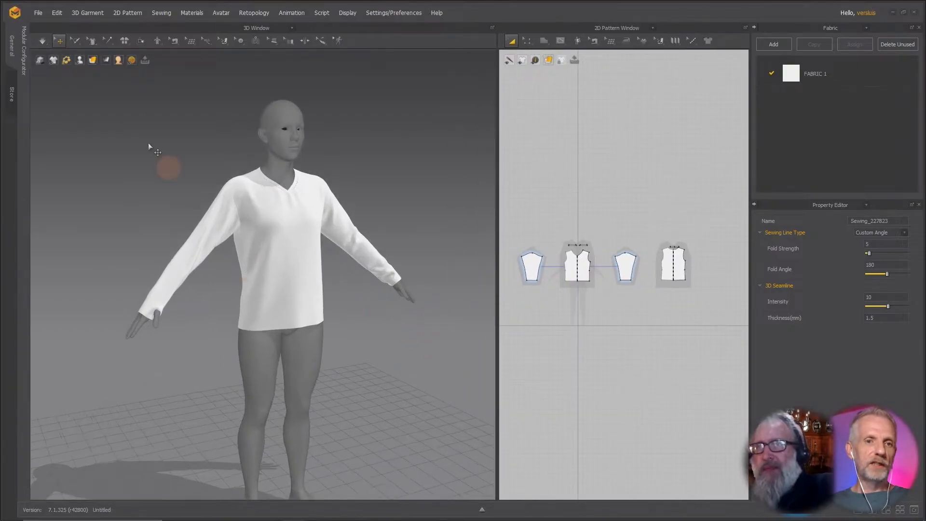
click(92, 60)
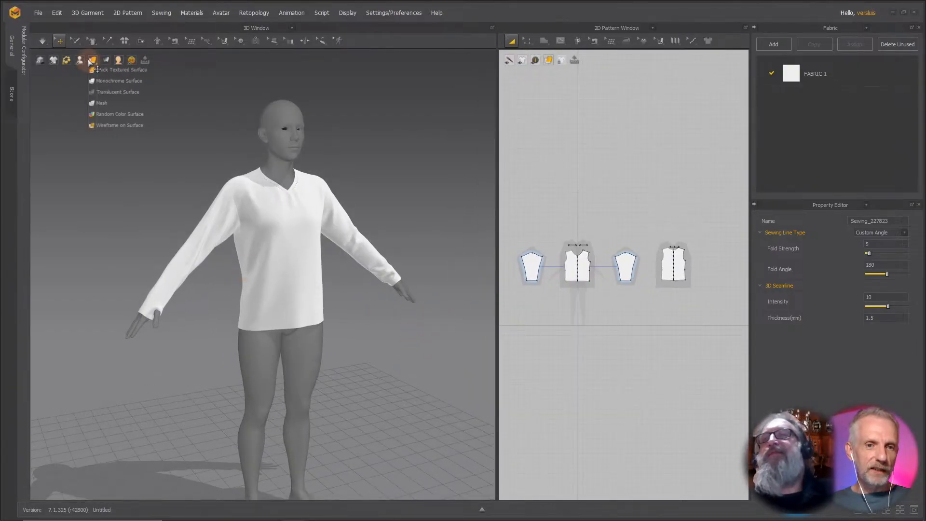
click(125, 116)
right_drag(340, 220, 273, 232)
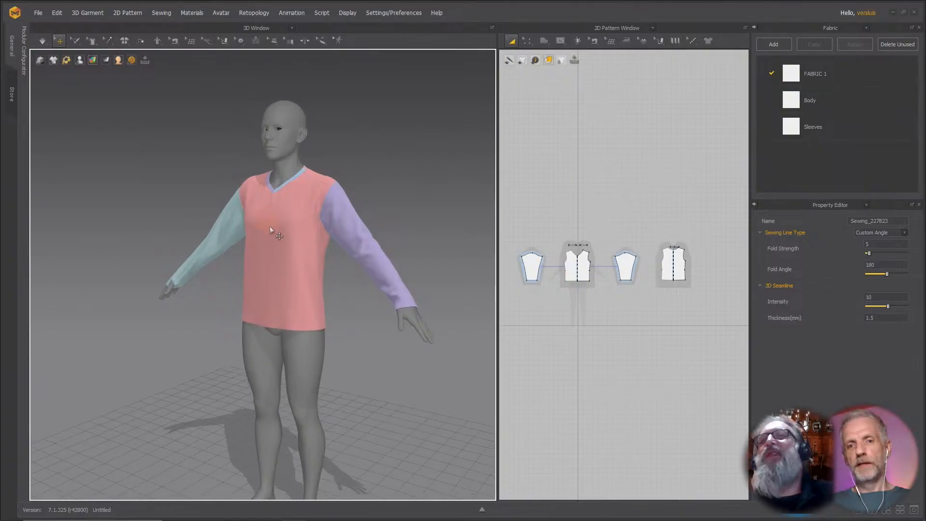
Run Re-target Draping on the garment.
scroll(273, 233, down, 2)
scroll(273, 232, up, 2)
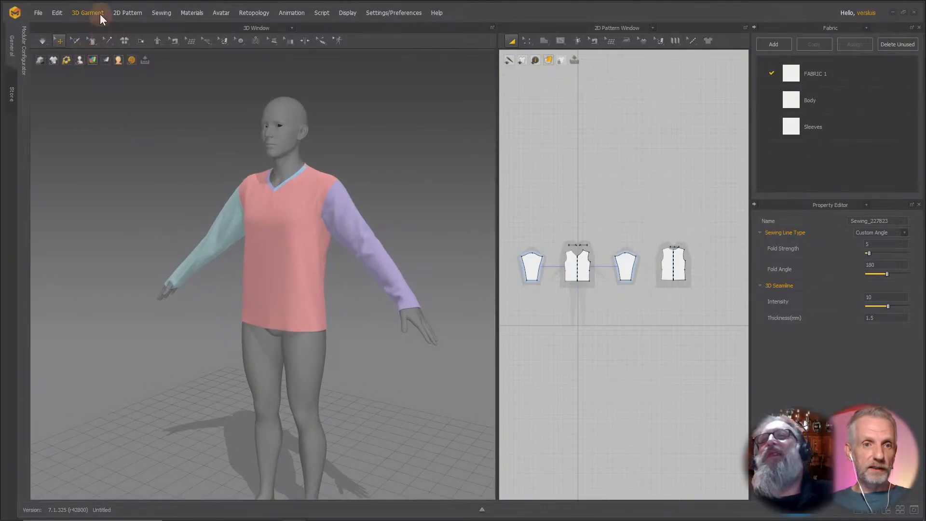
click(99, 13)
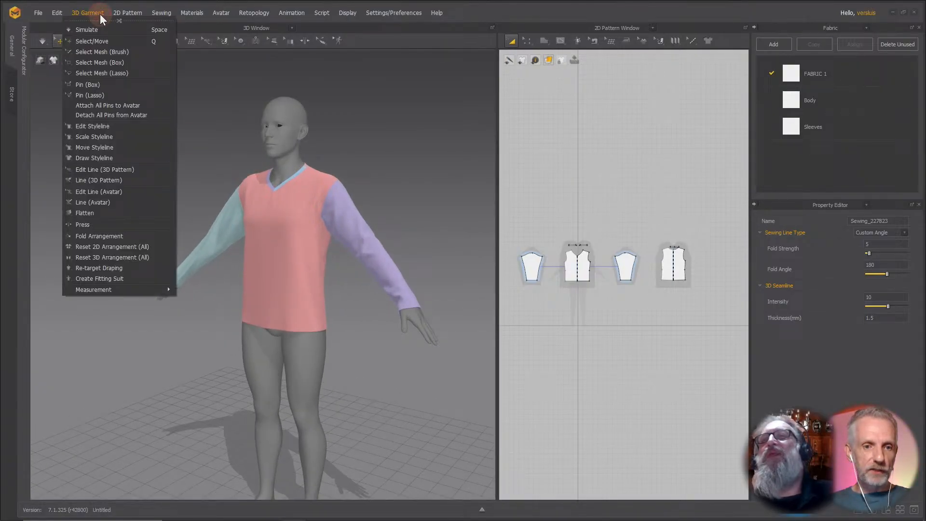
click(135, 268)
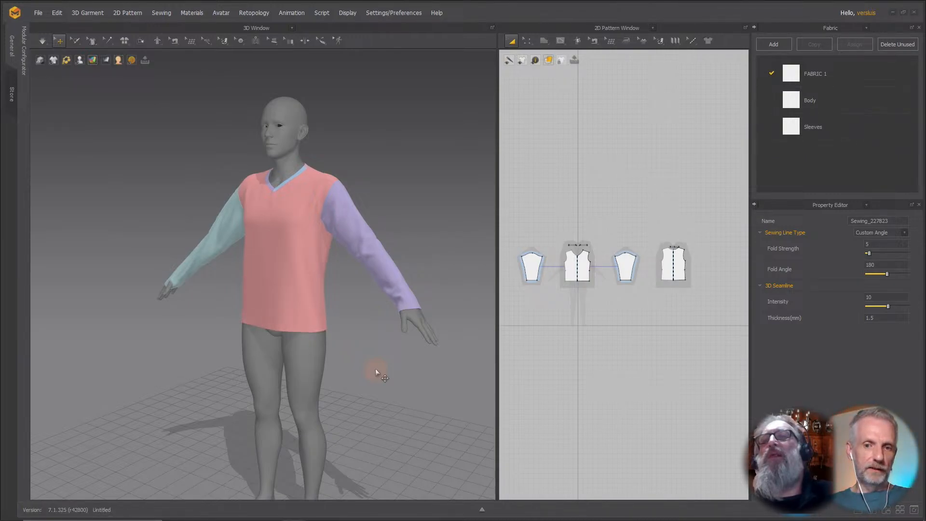
Simulate the shirt while dragging the left sleeve to adjust how it drapes on the arm.
right_drag(385, 330, 438, 330)
right_drag(326, 321, 386, 328)
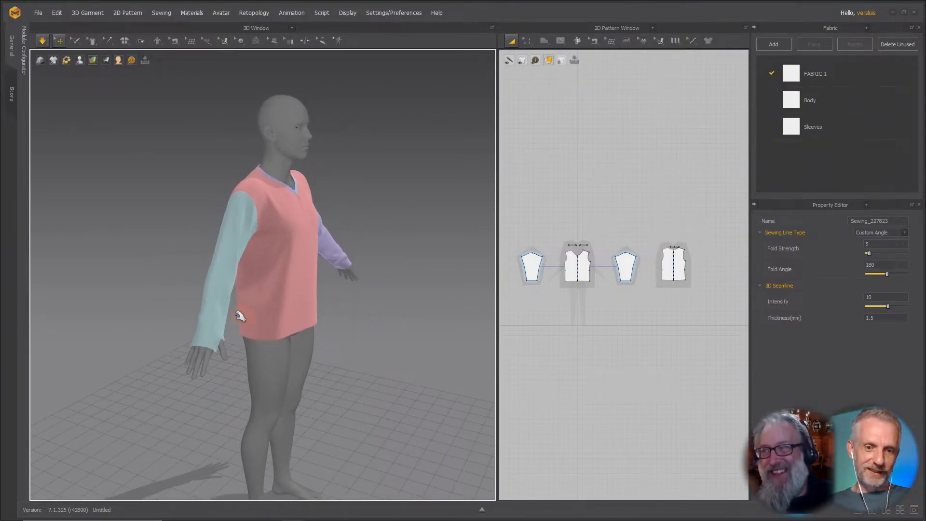
drag(215, 327, 245, 230)
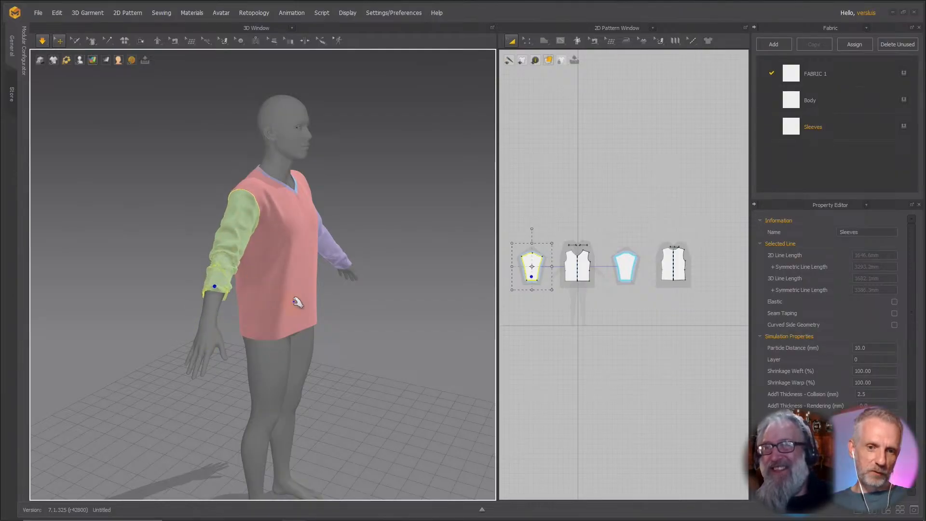
right_drag(271, 297, 229, 296)
key(space)
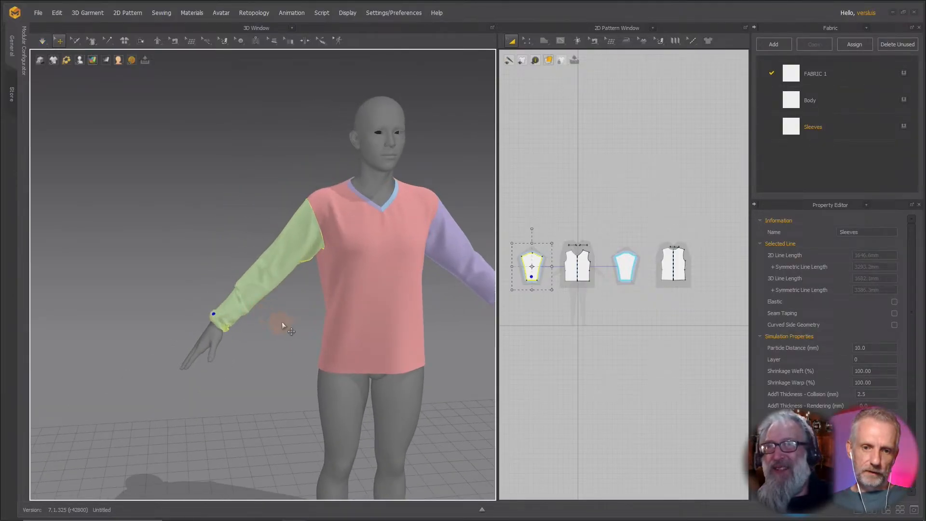
right_drag(309, 322, 283, 319)
middle_drag(280, 321, 151, 300)
scroll(152, 300, down, 3)
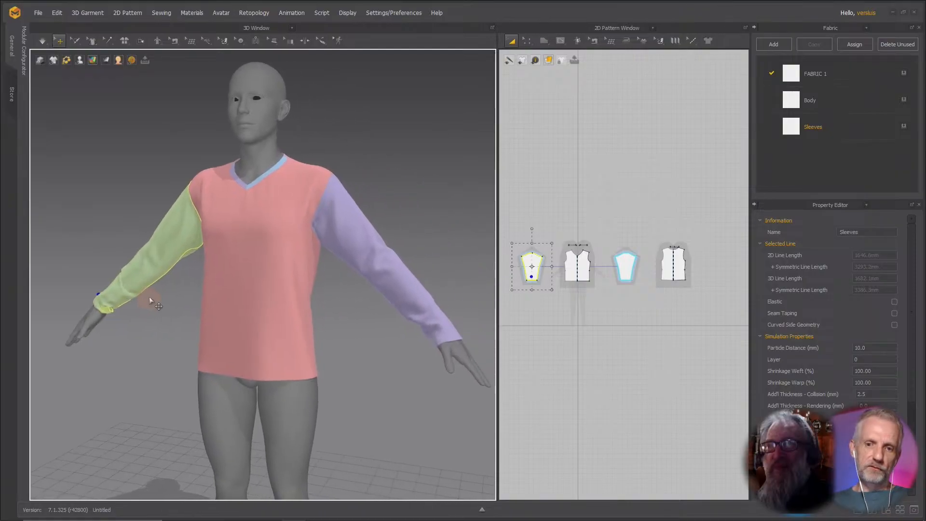
right_drag(188, 295, 186, 278)
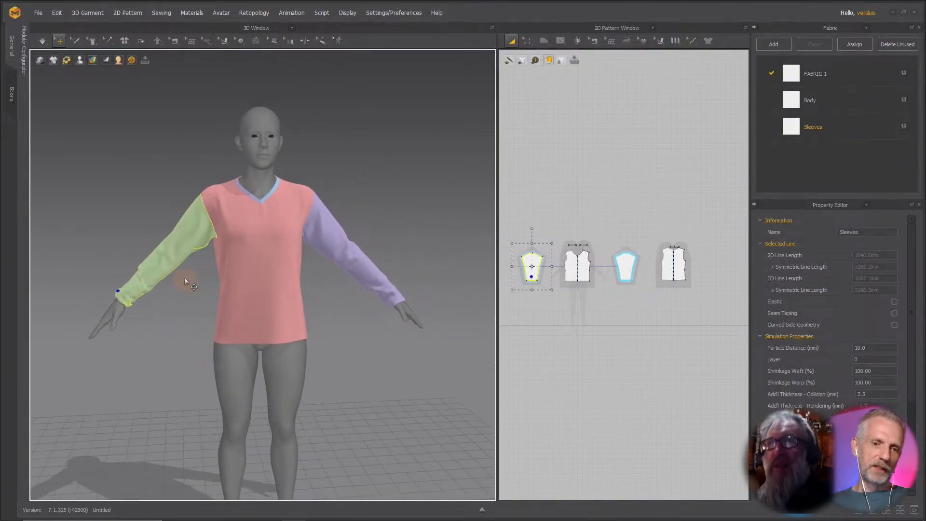
key(space)
Finish dragging the left sleeve into place during simulation and stop the simulation.
drag(159, 264, 148, 282)
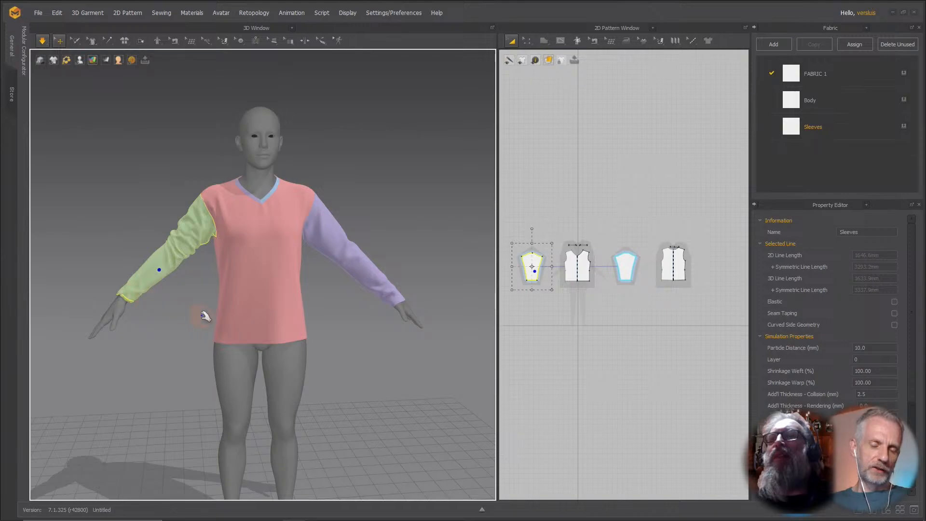
right_drag(205, 316, 161, 316)
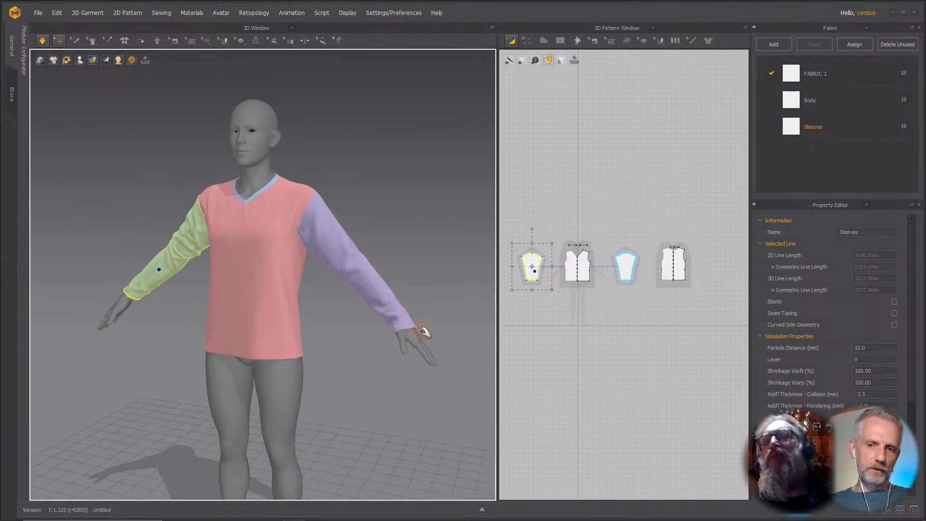
key(space)
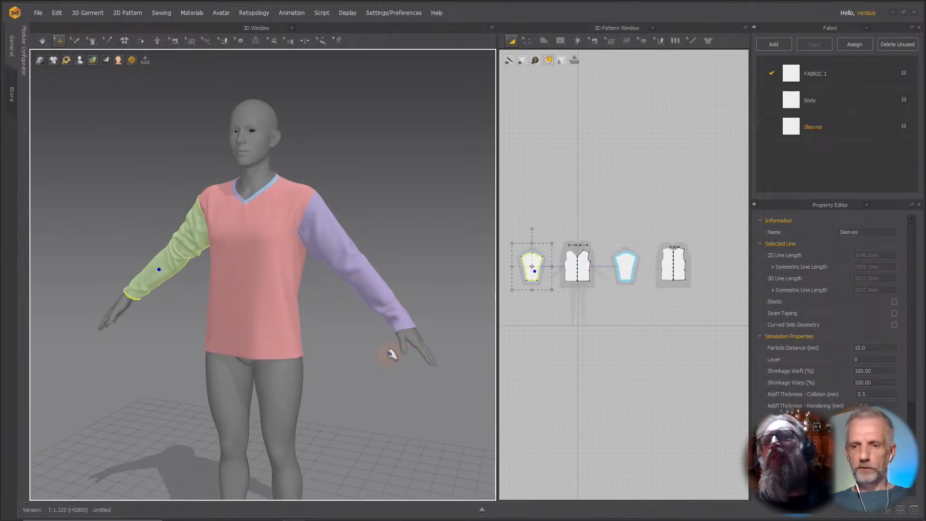
Select the left sleeve's hem line and move it up 40 mm to shorten the sleeve.
click(142, 301)
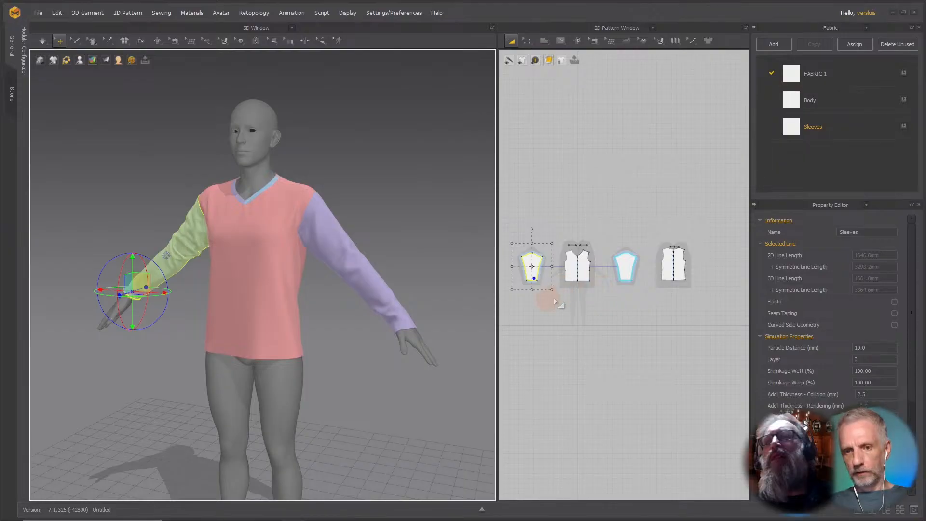
scroll(555, 302, up, 5)
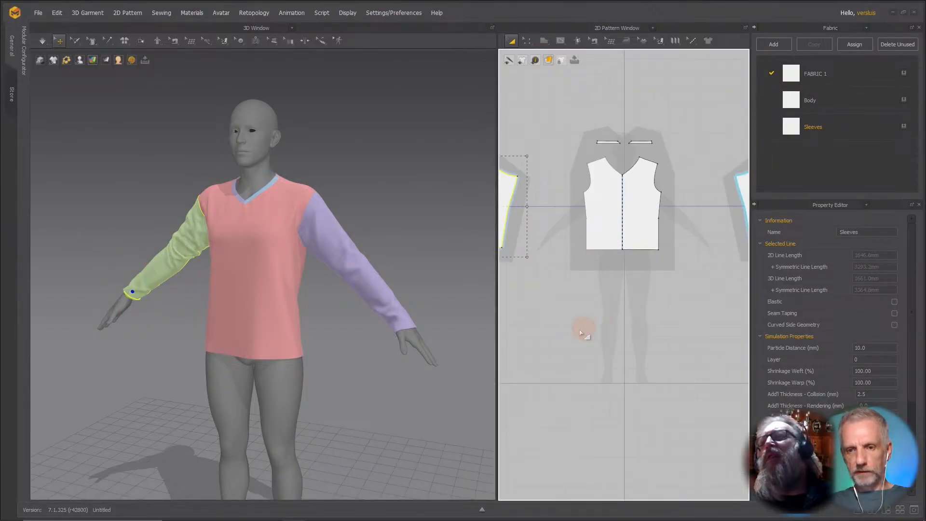
scroll(603, 334, up, 3)
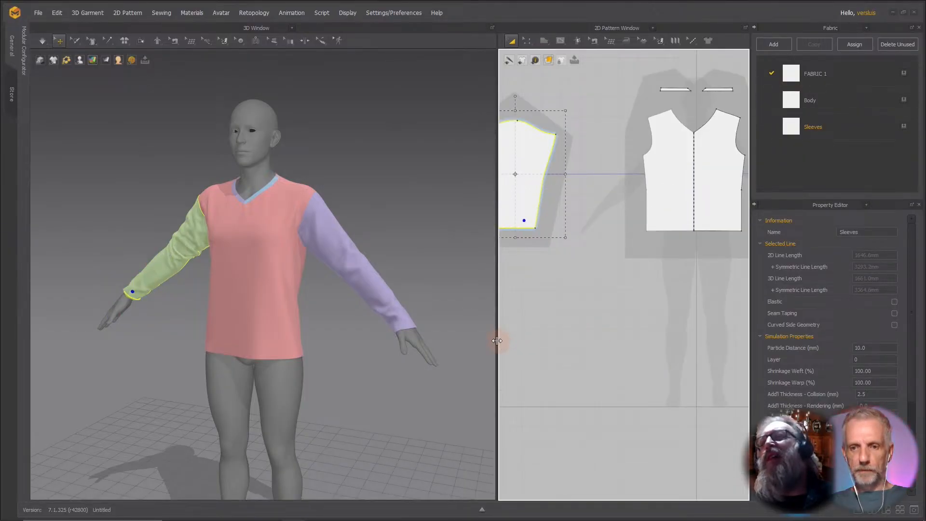
drag(497, 341, 378, 348)
scroll(459, 343, down, 5)
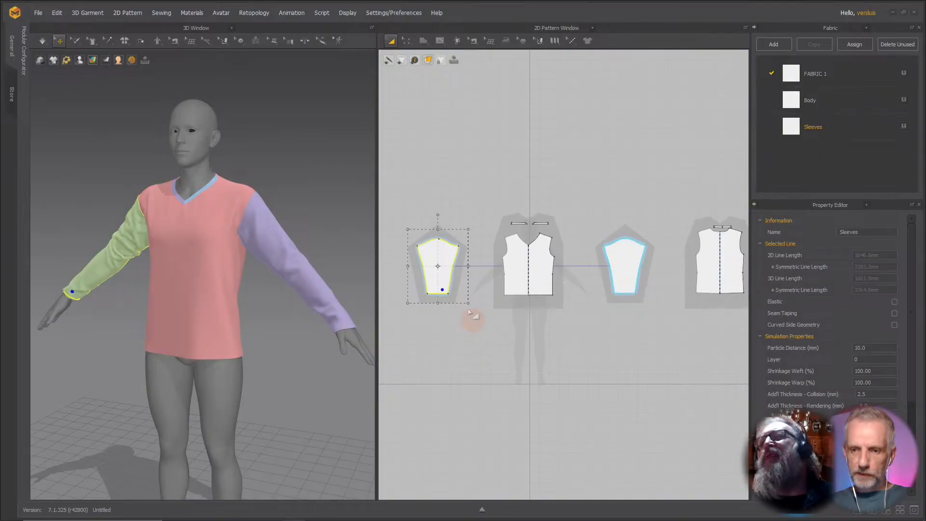
key(z)
scroll(441, 294, up, 3)
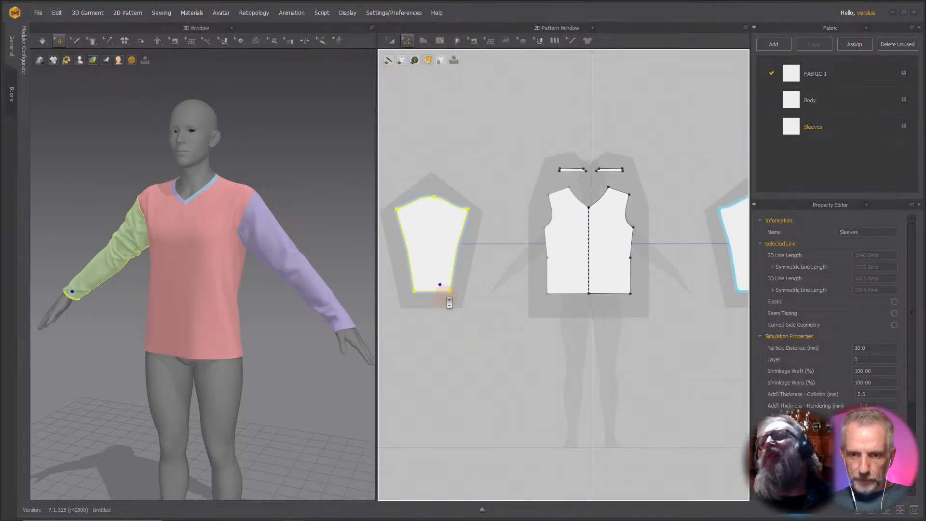
mouse_move(441, 295)
mouse_down()
mouse_move(447, 293)
mouse_move(437, 289)
mouse_up()
click(437, 291)
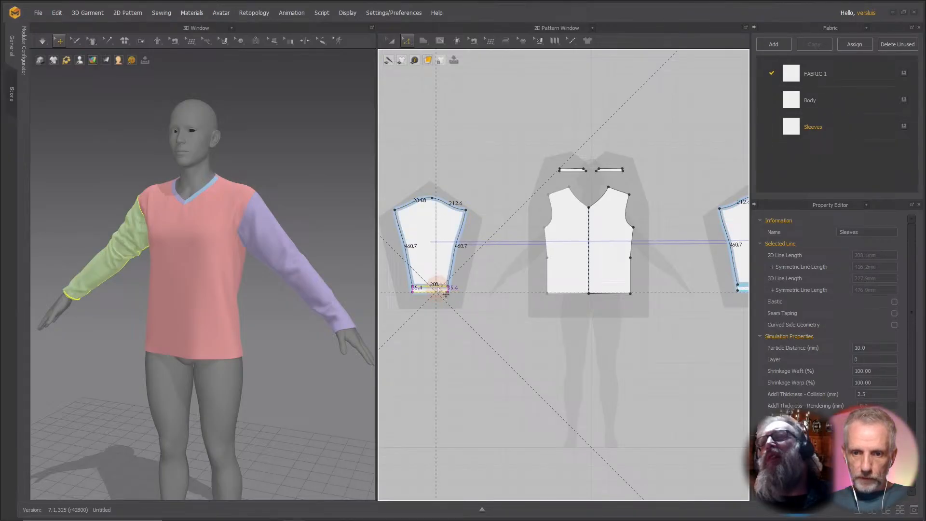
right_click(437, 289)
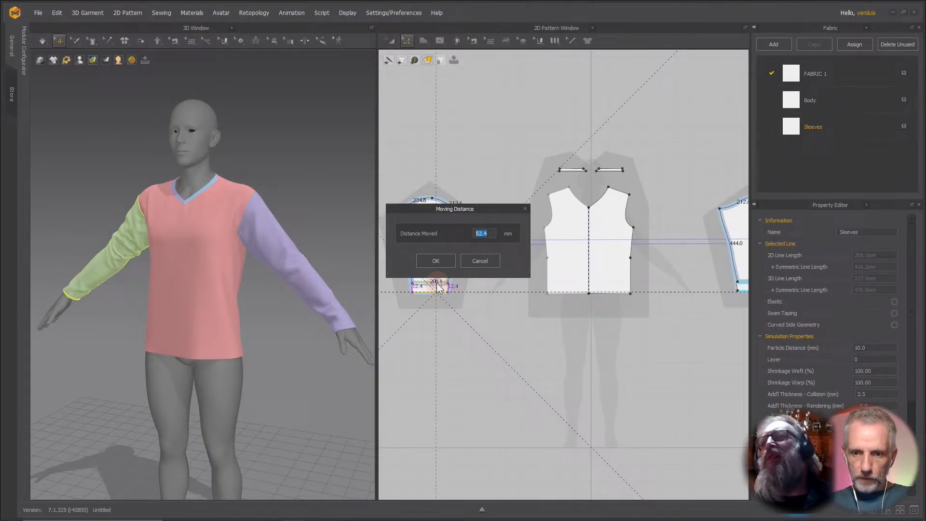
text(40)
click(490, 258)
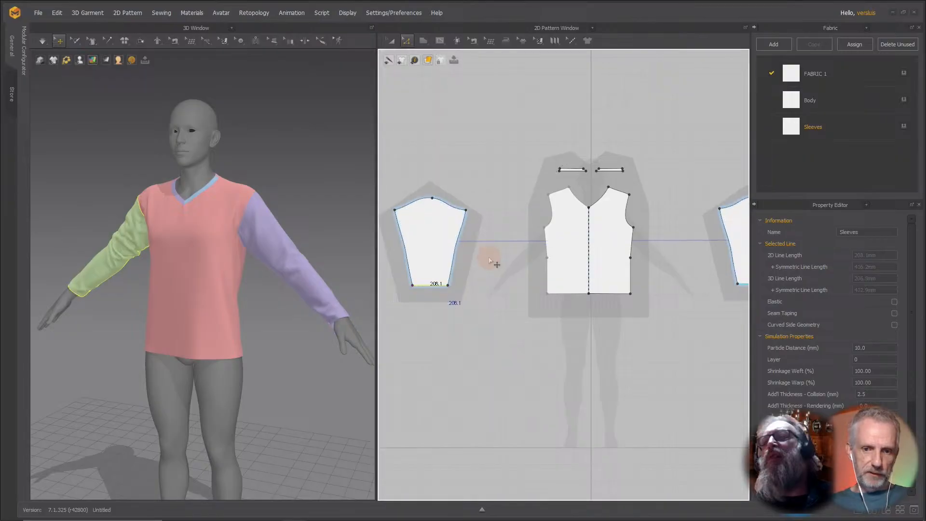
Simulate the shirt with the shortened sleeve and select the right sleeve.
key(space)
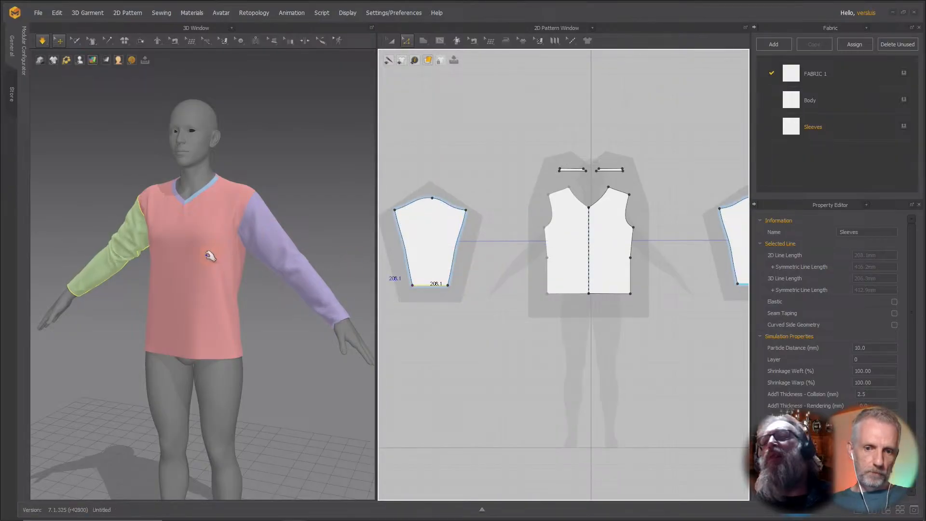
mouse_move(211, 256)
right_down()
mouse_move(268, 256)
mouse_move(216, 264)
right_up()
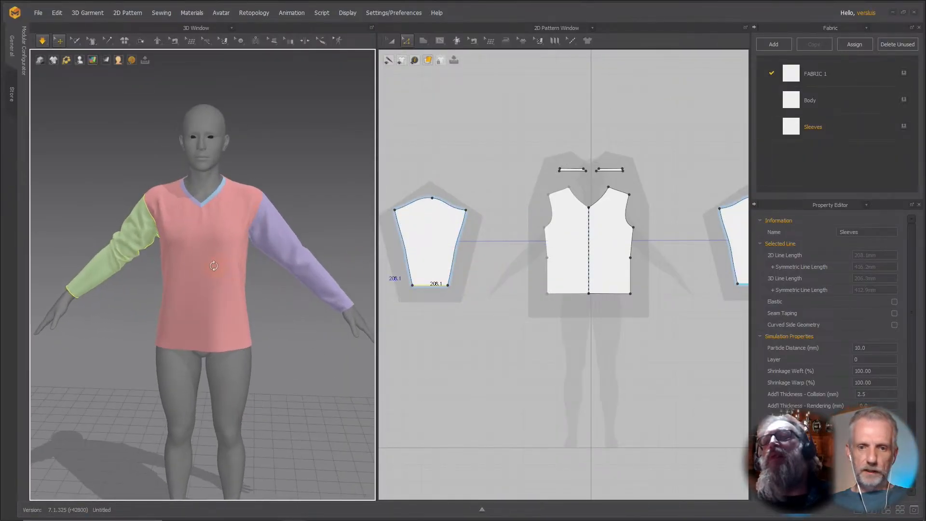
click(326, 275)
drag(326, 275, 283, 226)
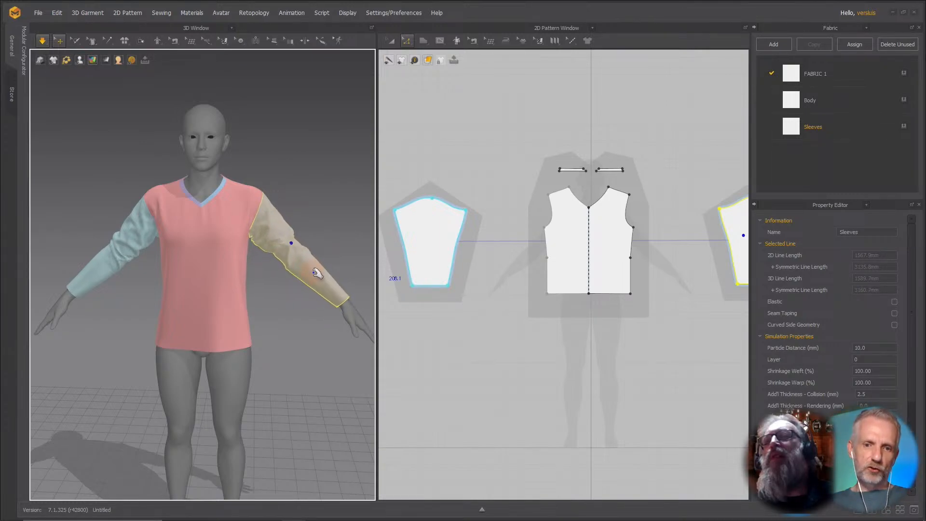
right_drag(315, 302, 275, 296)
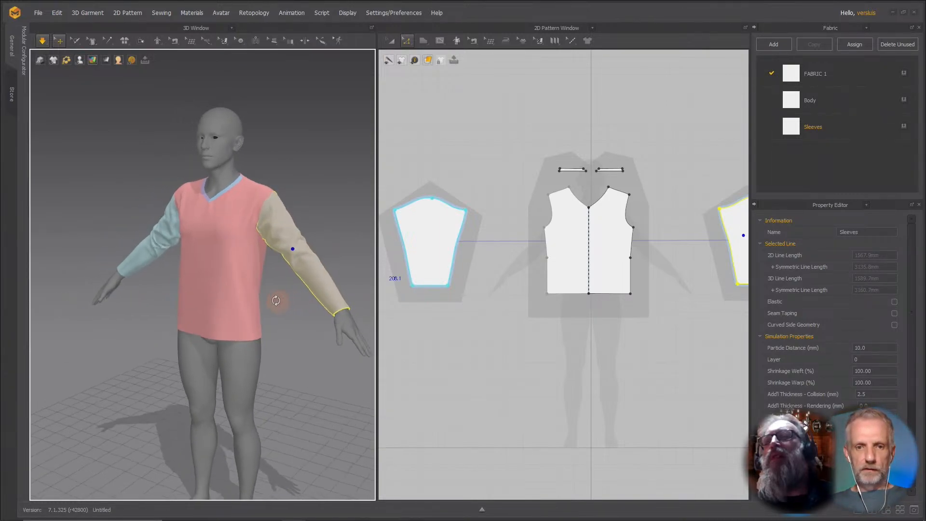
right_drag(217, 306, 279, 322)
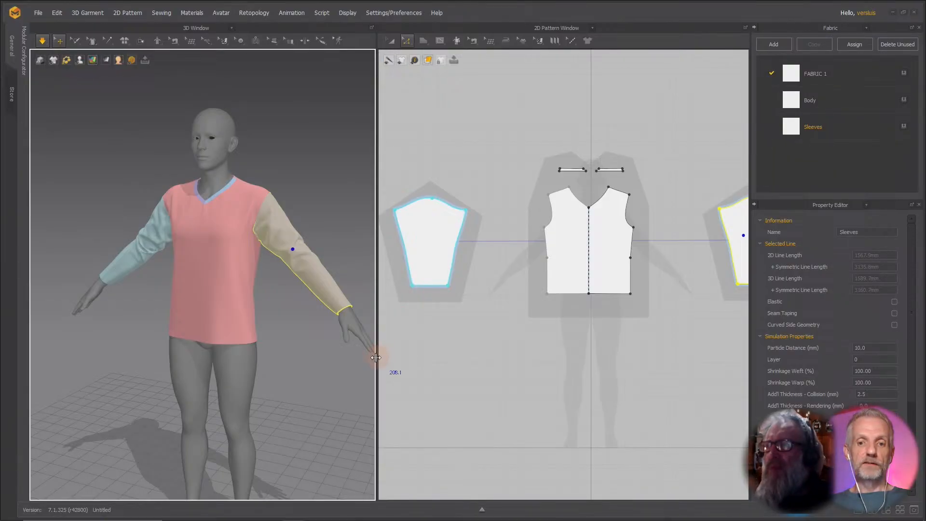
drag(376, 359, 495, 360)
scroll(428, 364, down, 1)
right_drag(395, 364, 359, 358)
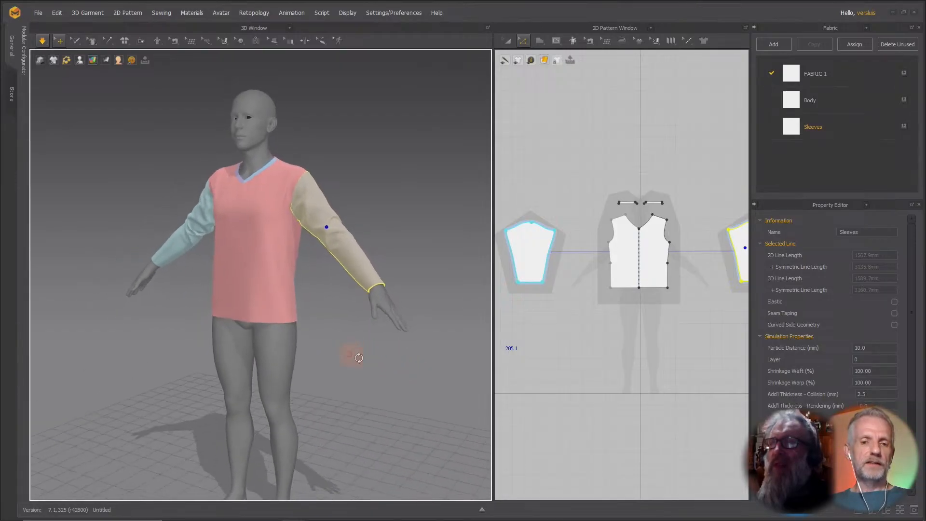
Select the avatar's left thigh and set its Skin Offset to 0 mm.
click(289, 370)
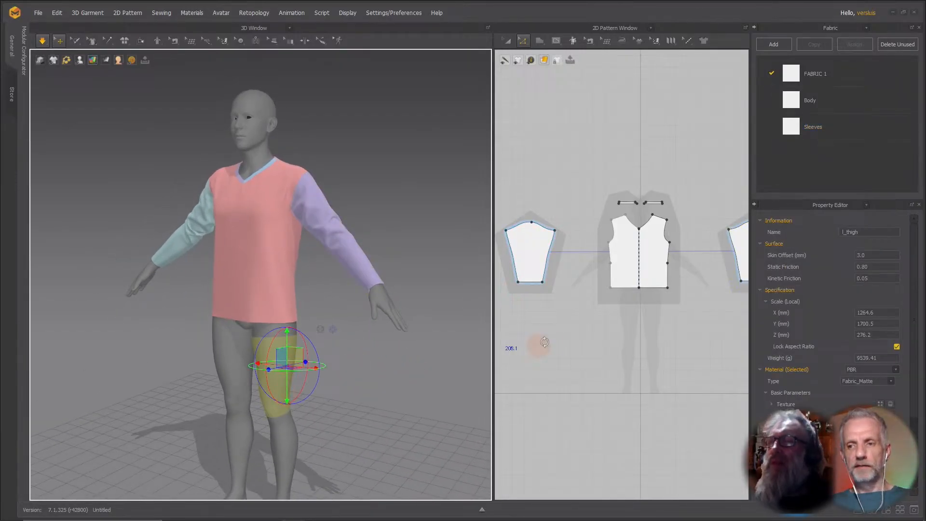
click(873, 255)
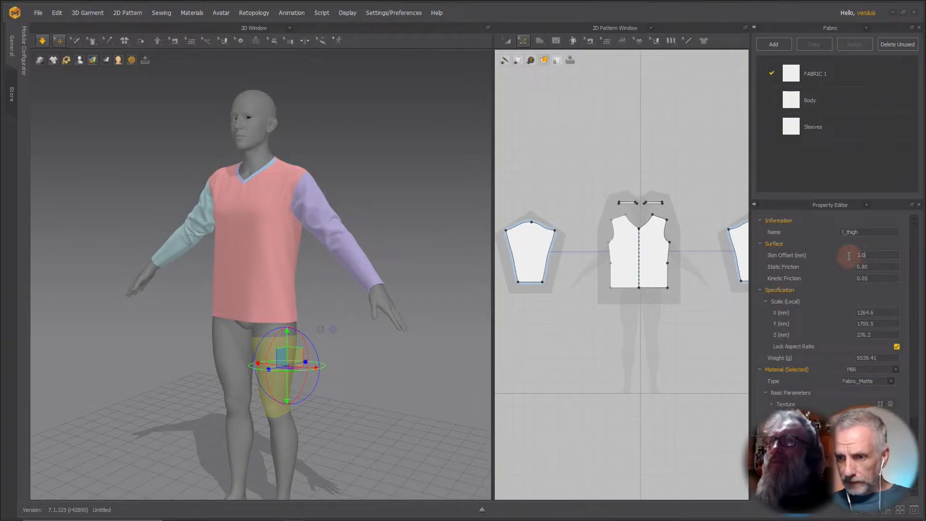
key(Return)
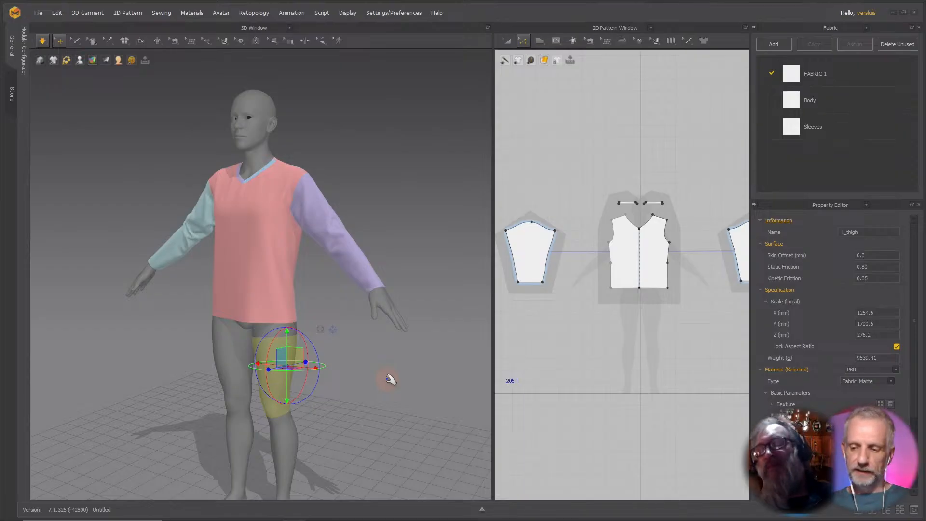
Delete the selected avatar and undo the last several actions.
key(Delete)
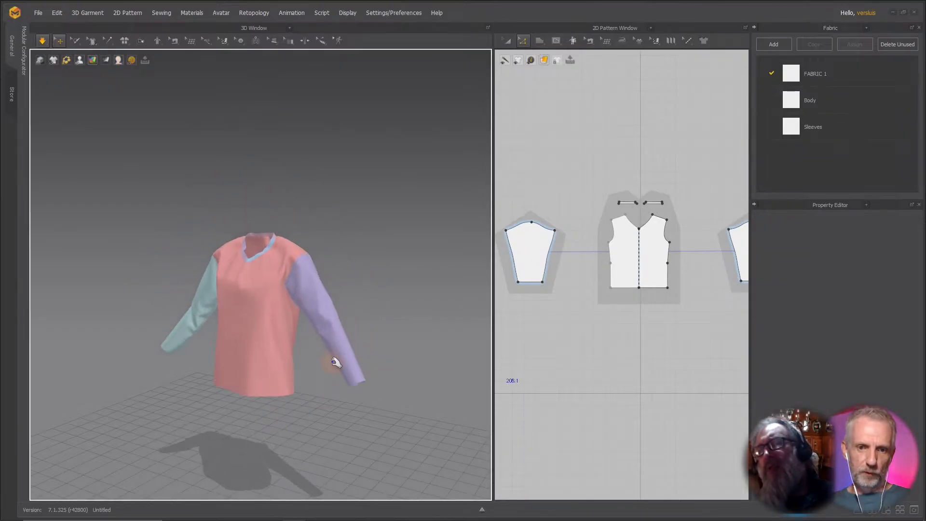
key(ctrl+z)
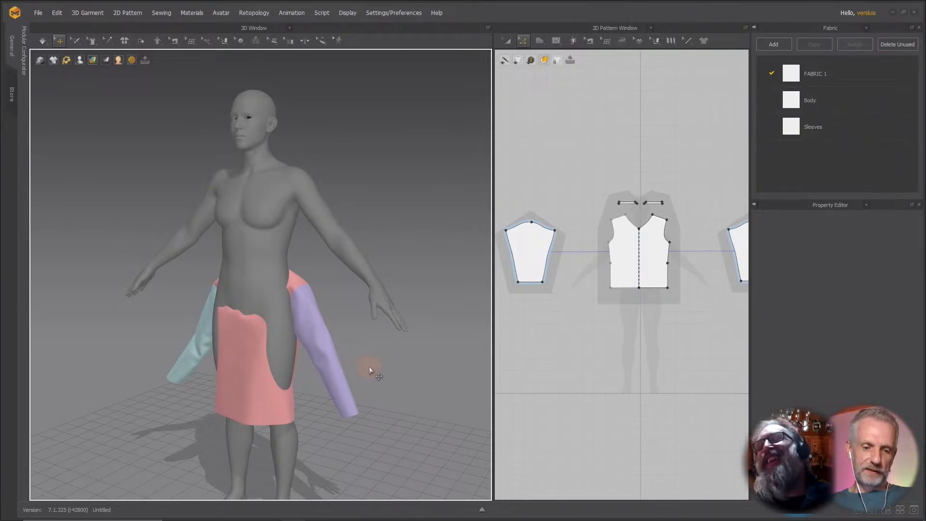
key(ctrl+z)
key(ctrl+z)
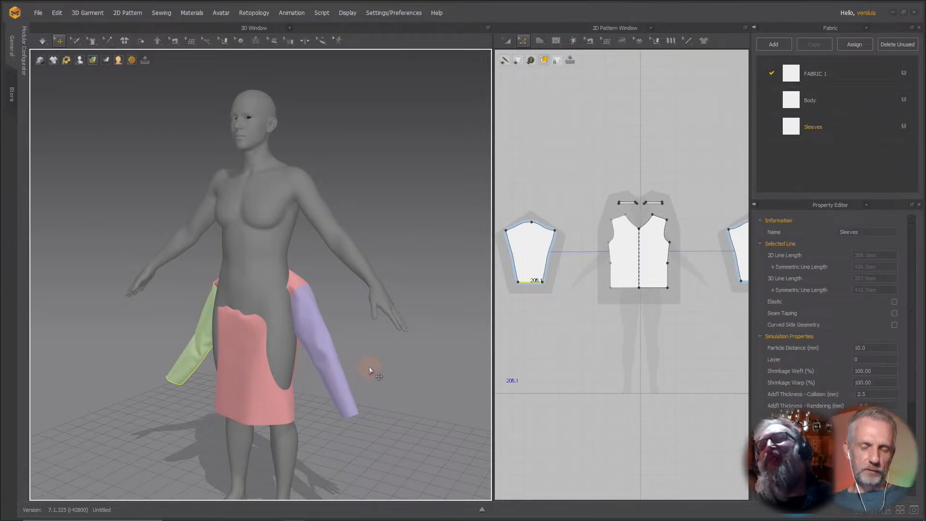
key(ctrl+z)
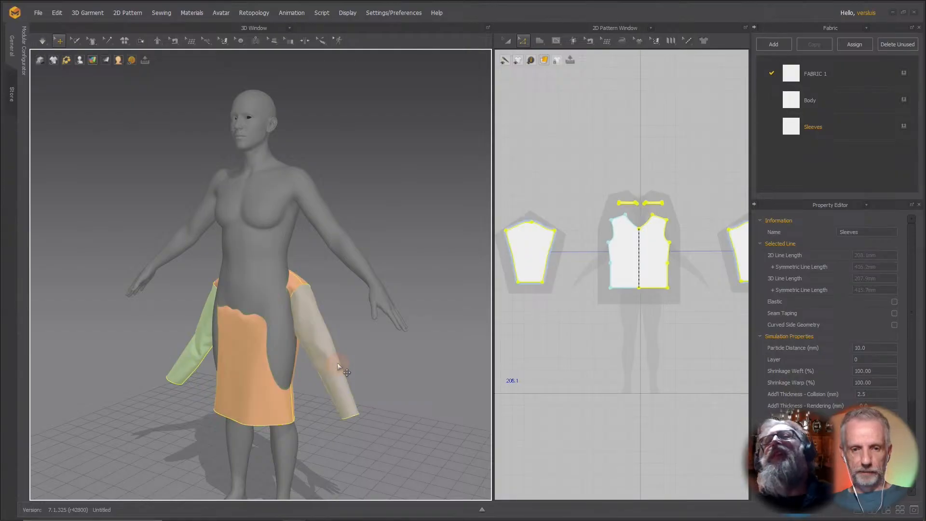
Select the fallen shirt body and move it back up over the avatar's torso.
click(233, 384)
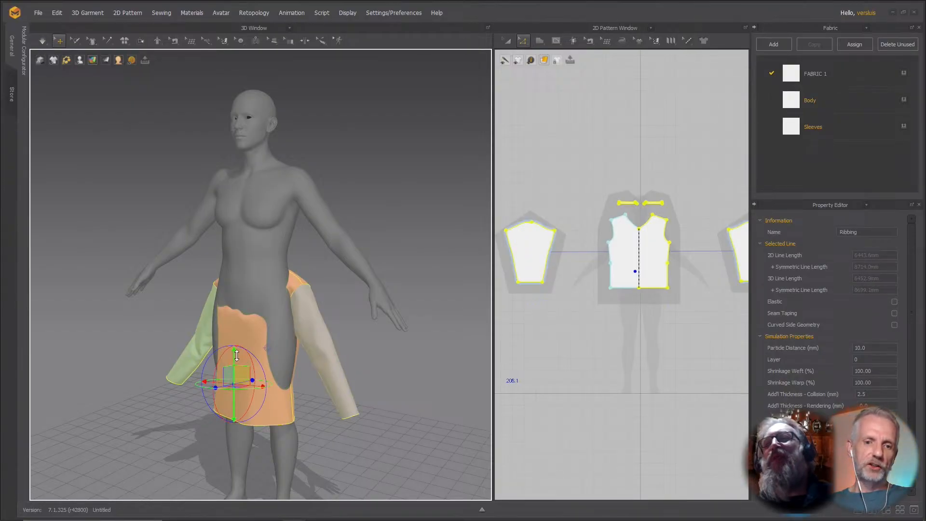
drag(233, 356, 244, 238)
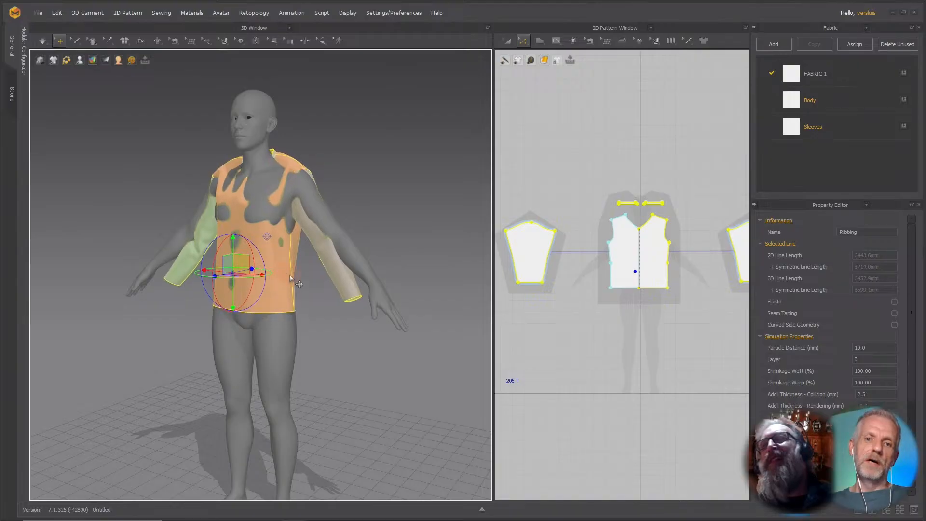
right_drag(289, 274, 213, 292)
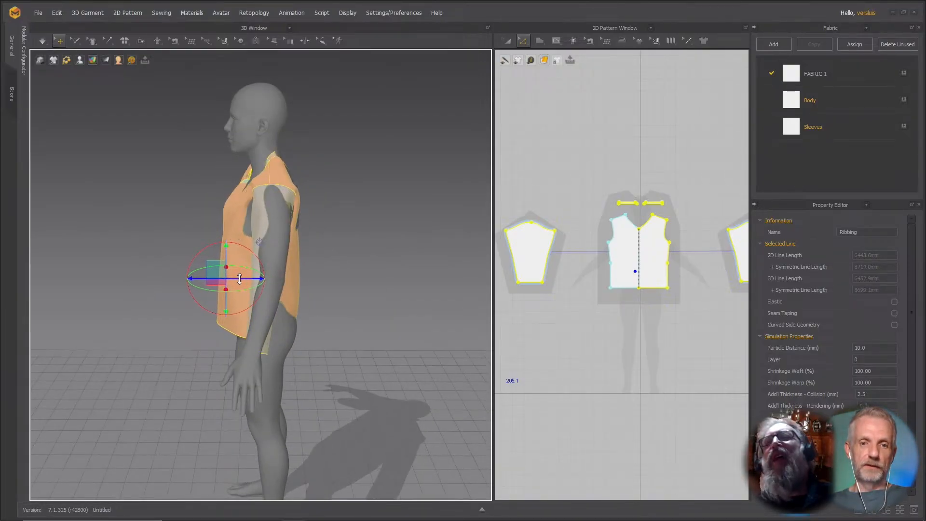
right_drag(243, 277, 336, 270)
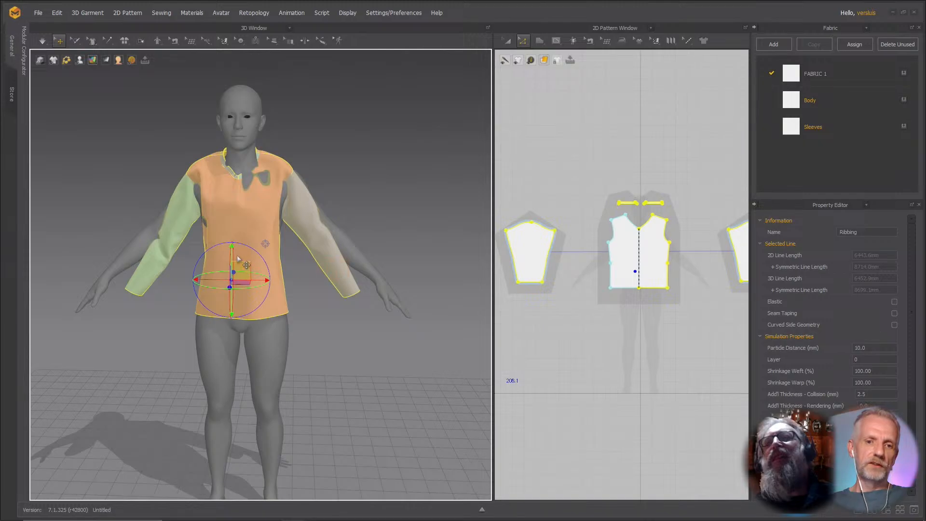
right_drag(223, 269, 232, 264)
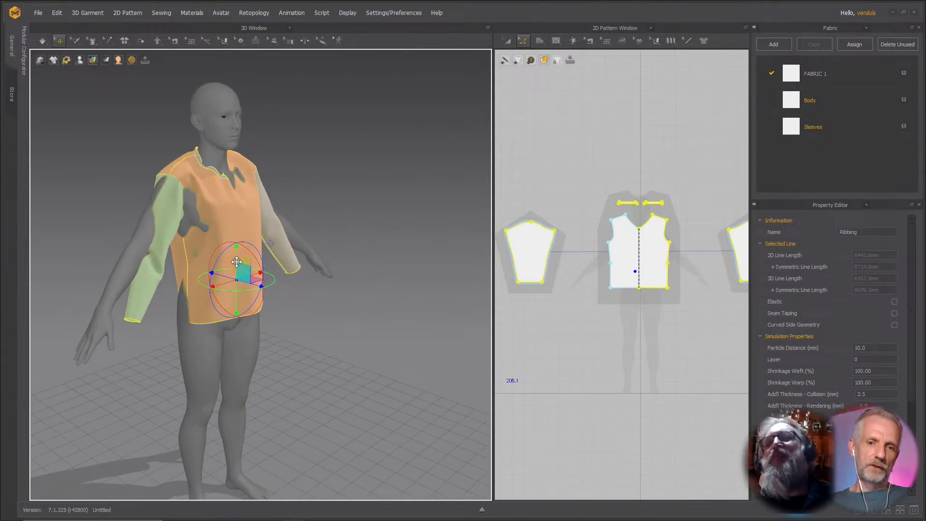
drag(235, 259, 239, 253)
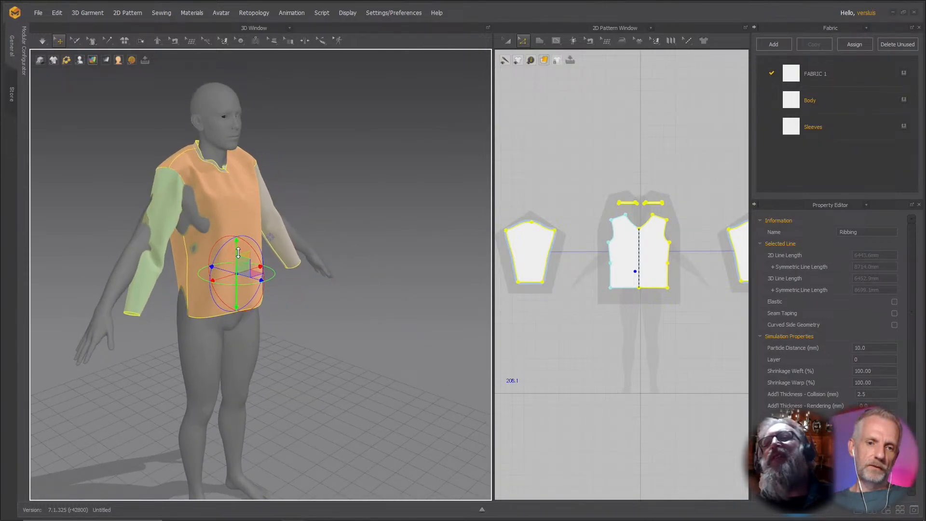
Reset the 3D arrangement of the selected shirt pieces and simulate the garment again.
right_click(155, 273)
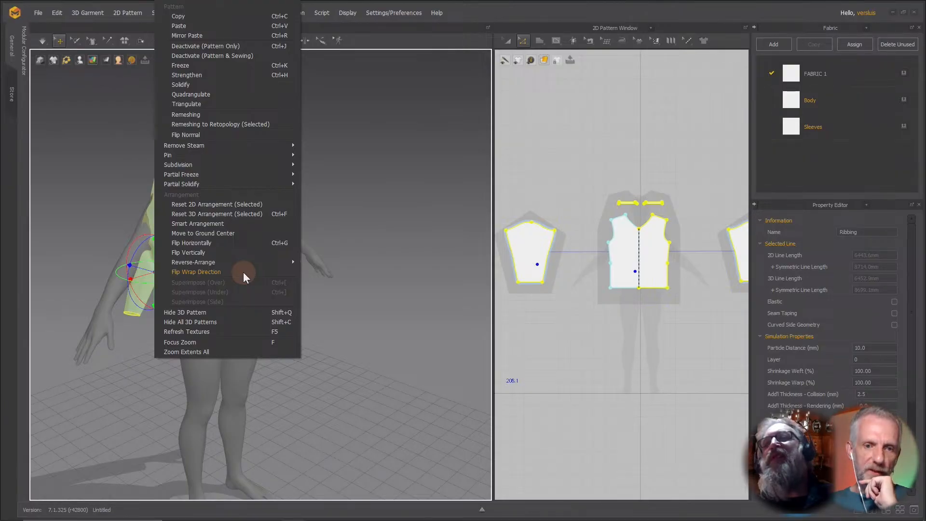
click(281, 214)
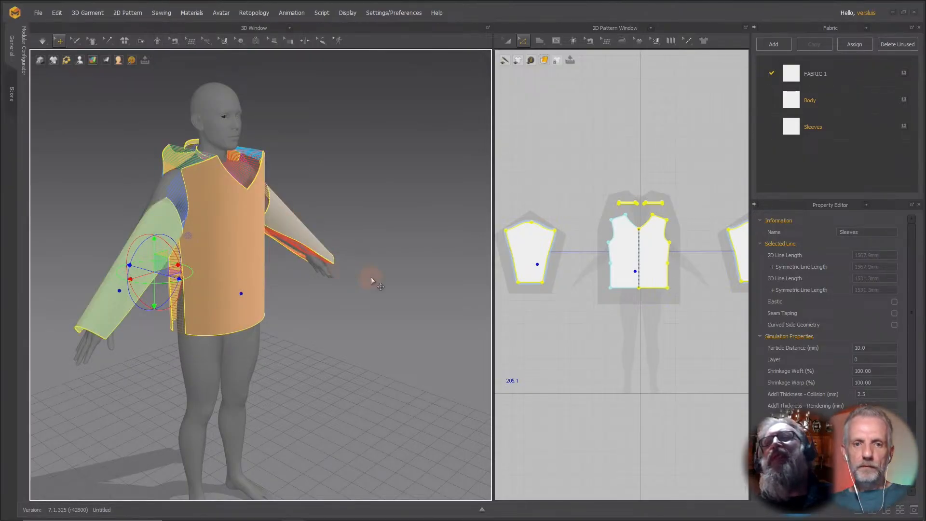
right_drag(371, 277, 296, 286)
key(space)
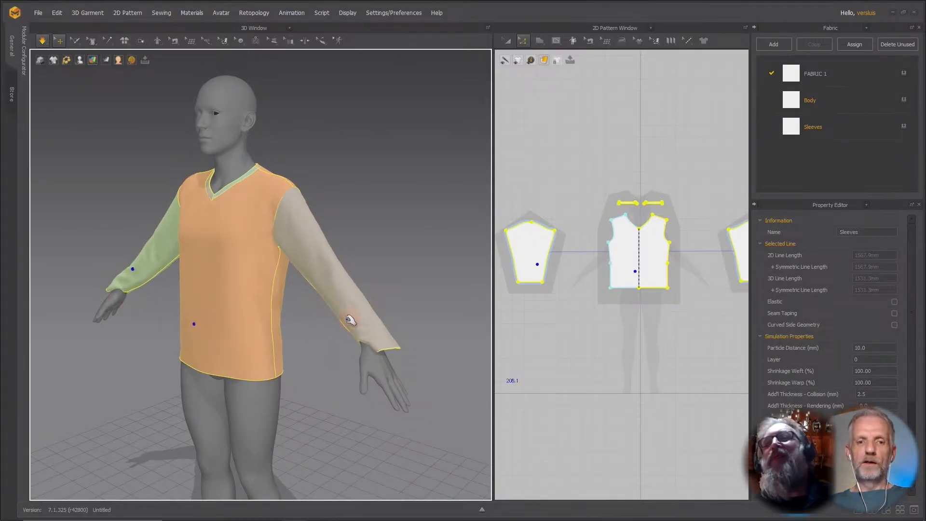
Inspect the redraped shirt's fit around the sleeves and torso from several angles.
right_drag(403, 347, 364, 363)
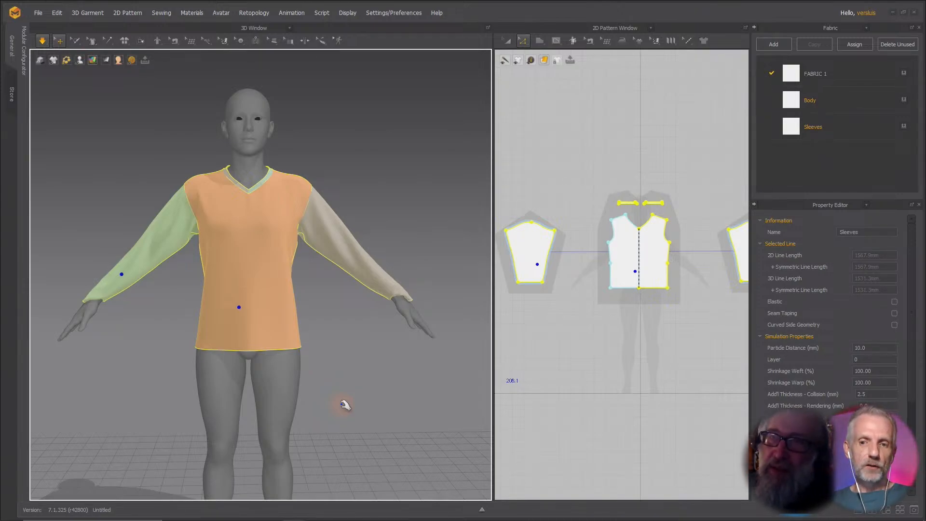
mouse_move(351, 385)
right_down()
mouse_move(296, 405)
mouse_move(340, 378)
right_up()
drag(370, 356, 337, 306)
right_drag(309, 326, 337, 316)
scroll(385, 338, up, 2)
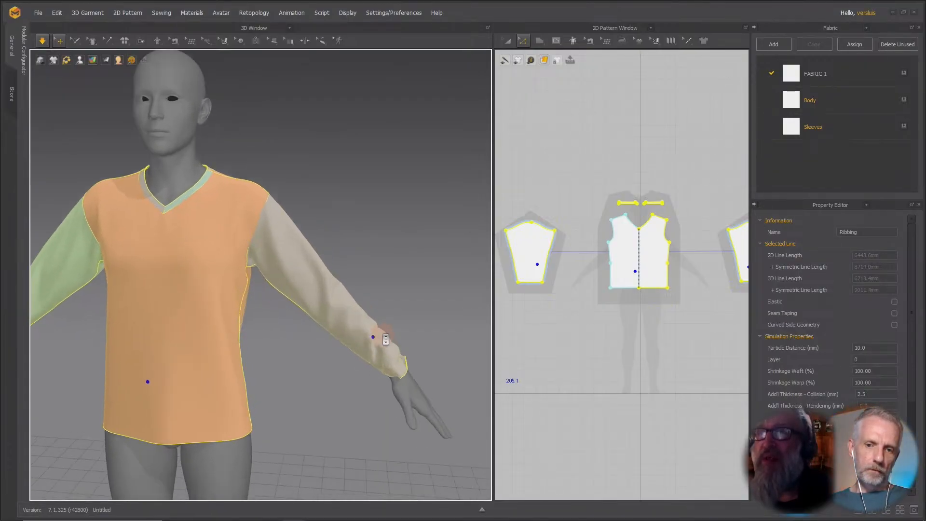
Examine the sleeve cuffs, torso and hem of the shirt closely while orbiting and zooming around the avatar.
middle_drag(378, 286, 344, 229)
right_drag(344, 229, 210, 239)
drag(303, 277, 374, 285)
right_drag(374, 286, 310, 273)
drag(353, 280, 388, 284)
right_drag(388, 284, 378, 245)
drag(371, 304, 444, 356)
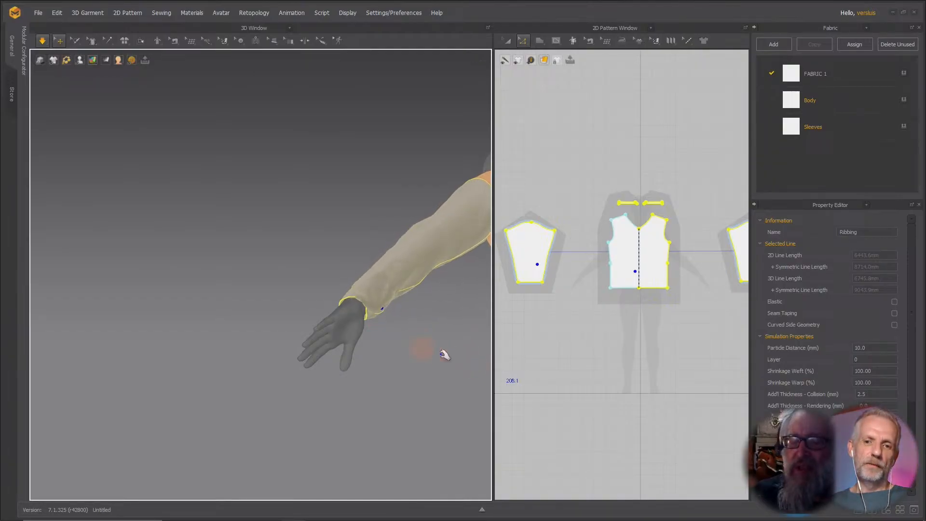
right_drag(422, 349, 584, 404)
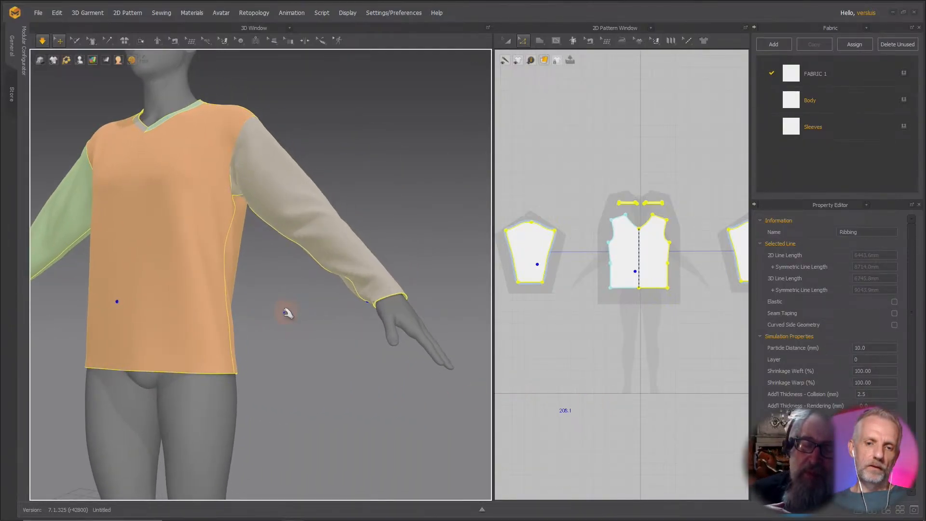
right_drag(288, 313, 376, 347)
scroll(166, 312, up, 5)
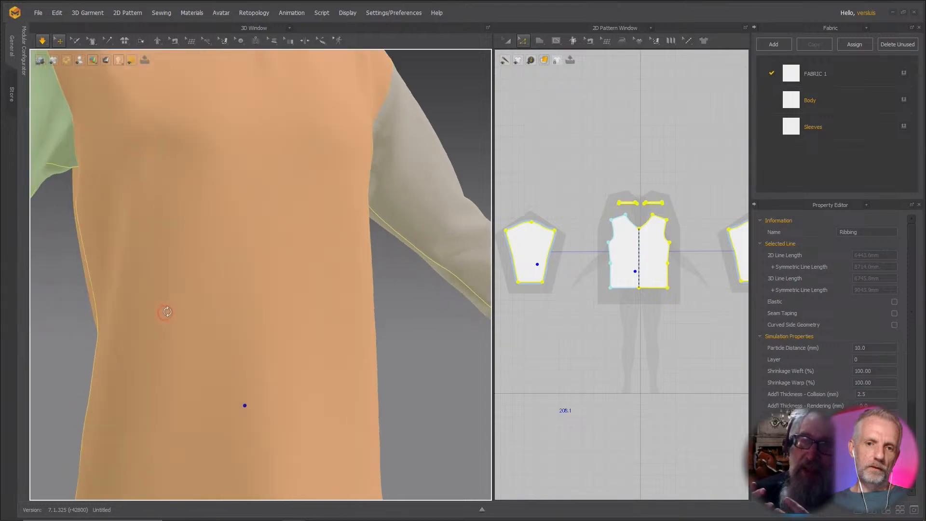
middle_drag(143, 306, 341, 252)
scroll(337, 257, down, 5)
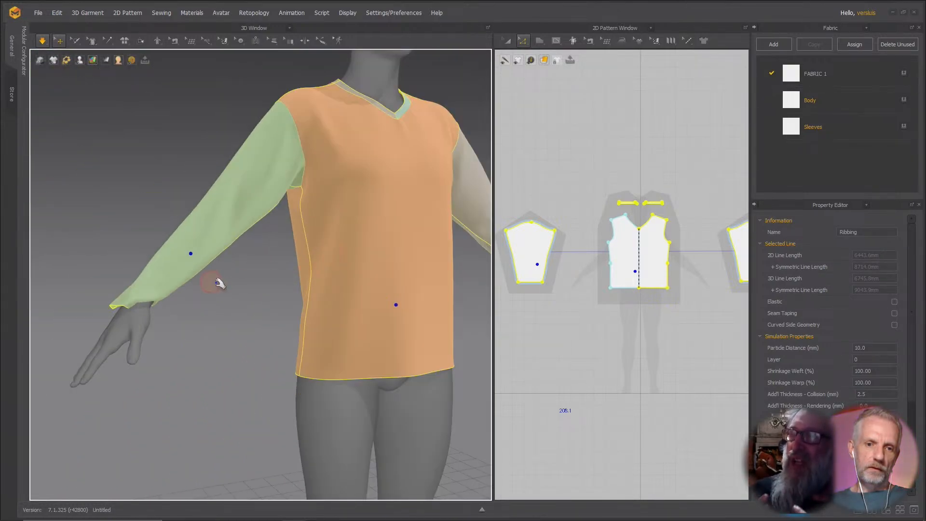
right_drag(220, 284, 162, 275)
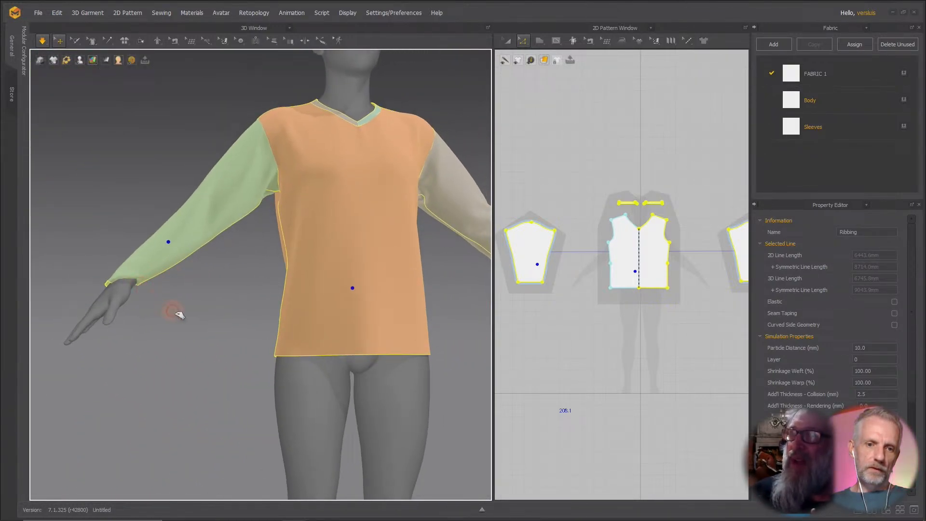
drag(138, 279, 208, 343)
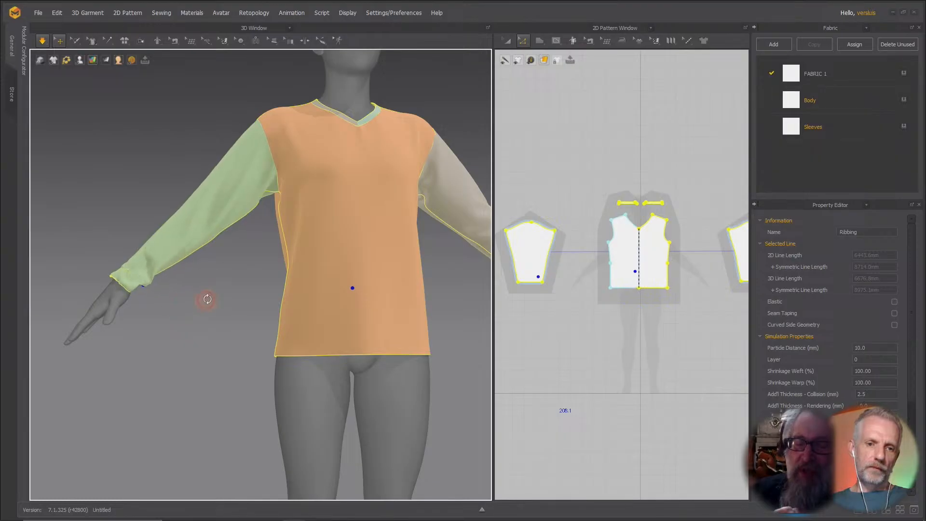
right_drag(207, 299, 212, 205)
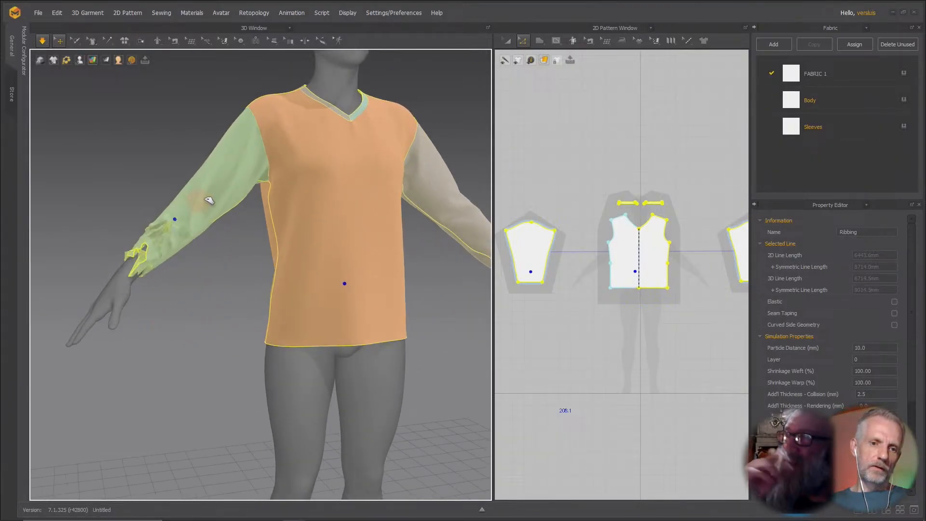
right_drag(219, 304, 331, 299)
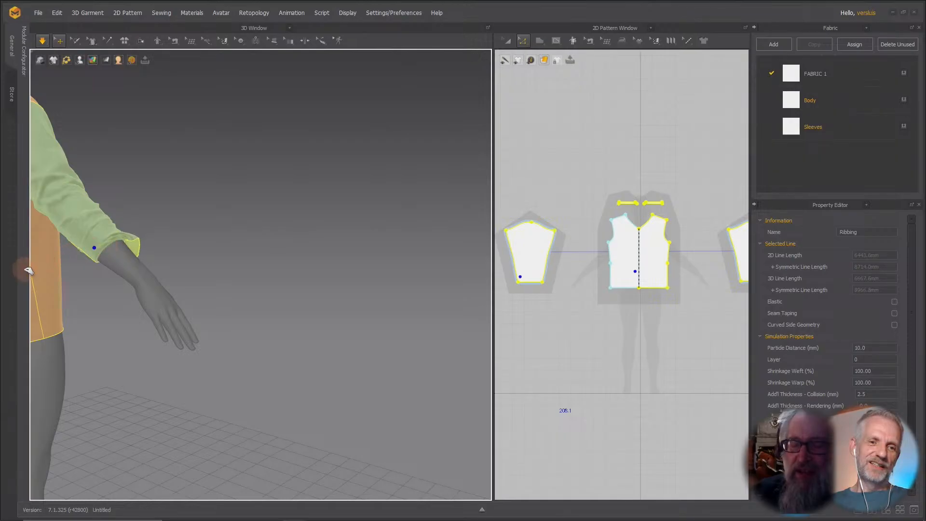
right_drag(28, 271, 22, 319)
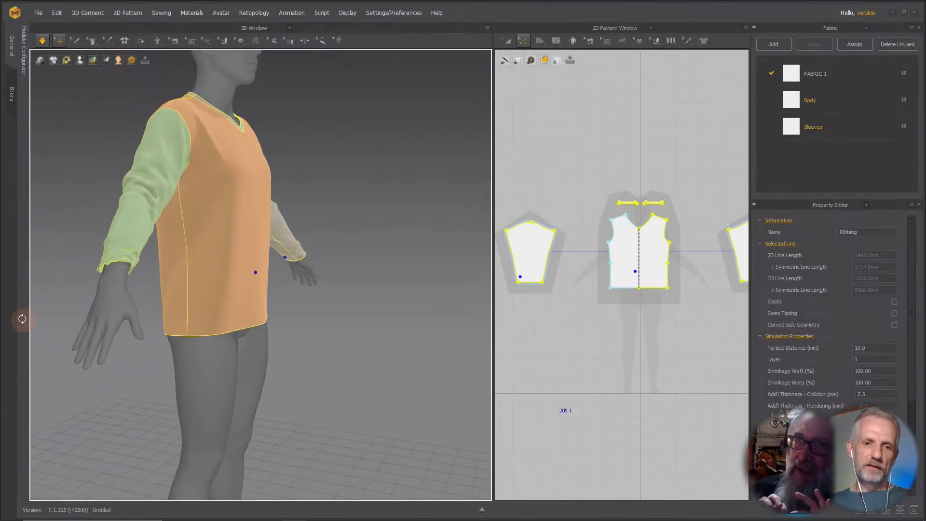
right_drag(134, 337, 77, 344)
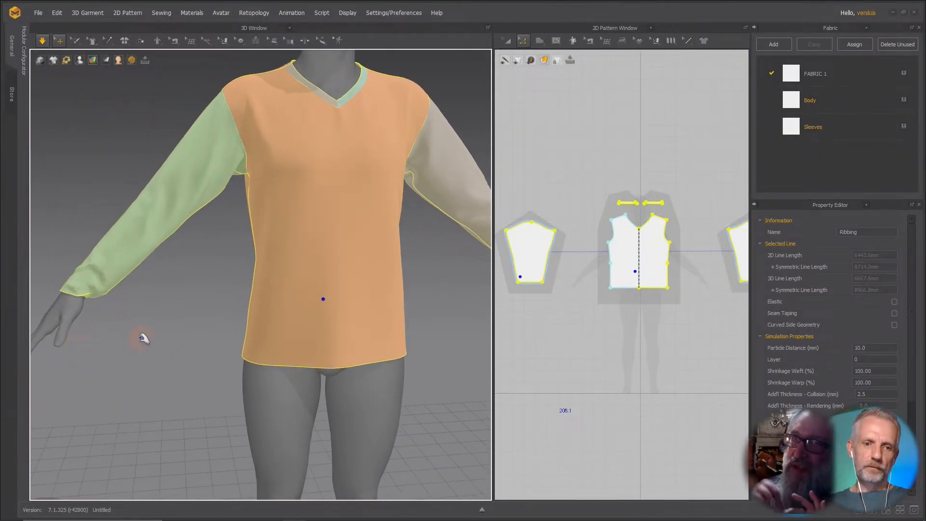
right_drag(144, 339, 123, 387)
Run the simulation again to let the shirt settle on the avatar, then stop it.
key(space)
scroll(122, 387, up, 4)
scroll(122, 387, down, 7)
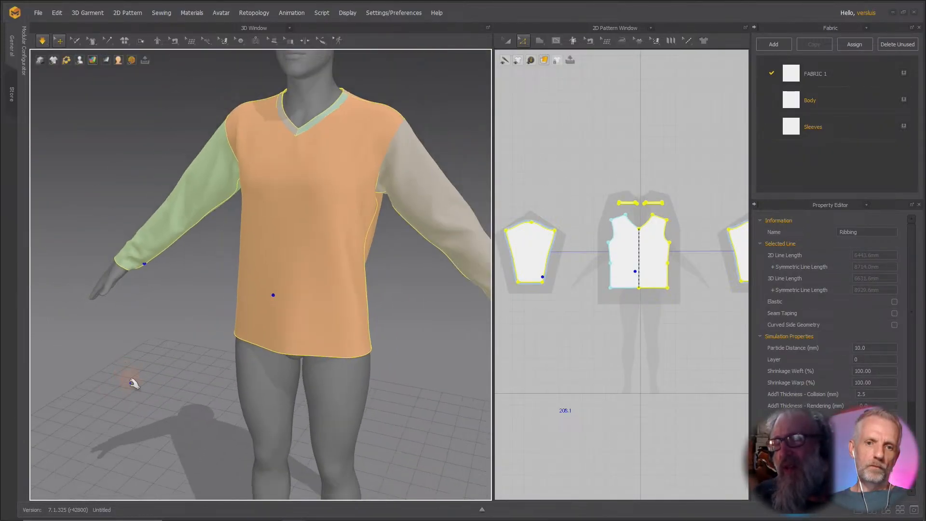
mouse_move(130, 382)
middle_down()
mouse_move(111, 430)
mouse_move(129, 391)
middle_up()
scroll(112, 430, down, 3)
mouse_move(129, 391)
right_down()
mouse_move(140, 379)
mouse_move(131, 379)
right_up()
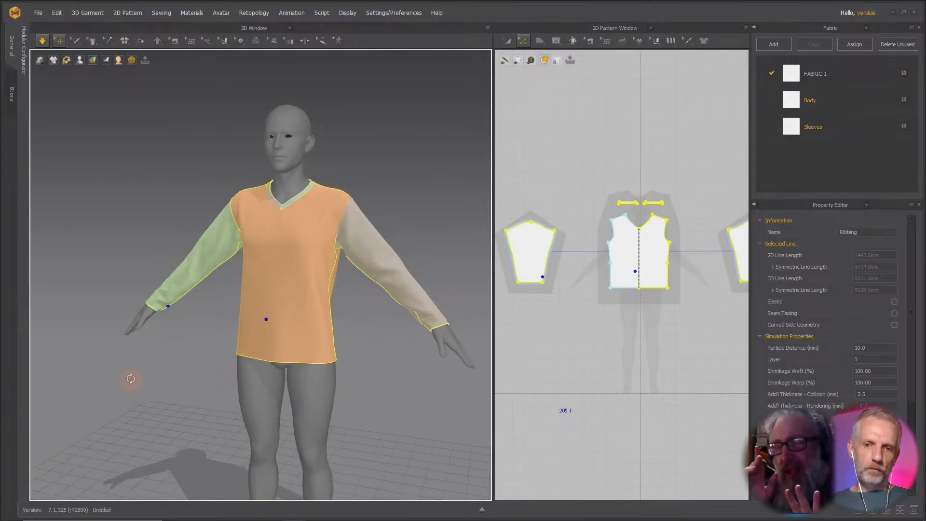
drag(215, 253, 233, 246)
drag(403, 269, 382, 253)
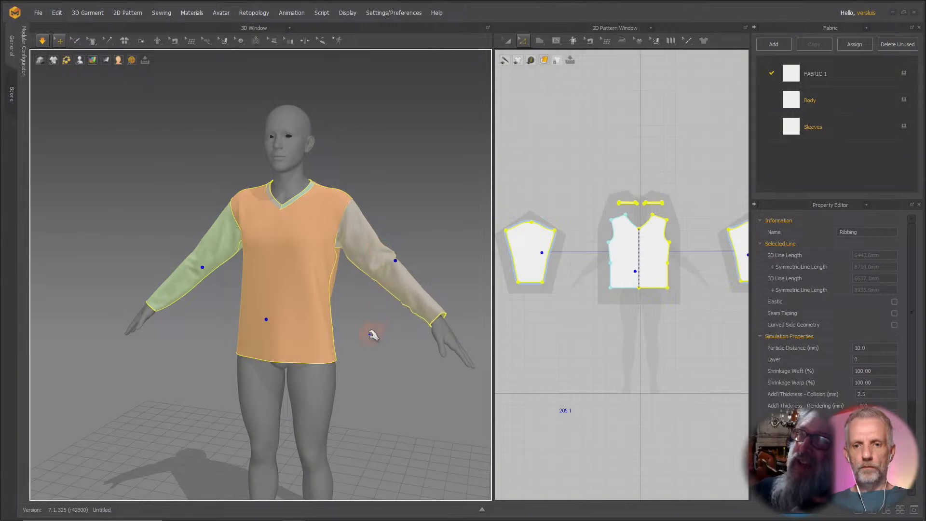
right_drag(371, 335, 344, 330)
middle_drag(363, 335, 332, 323)
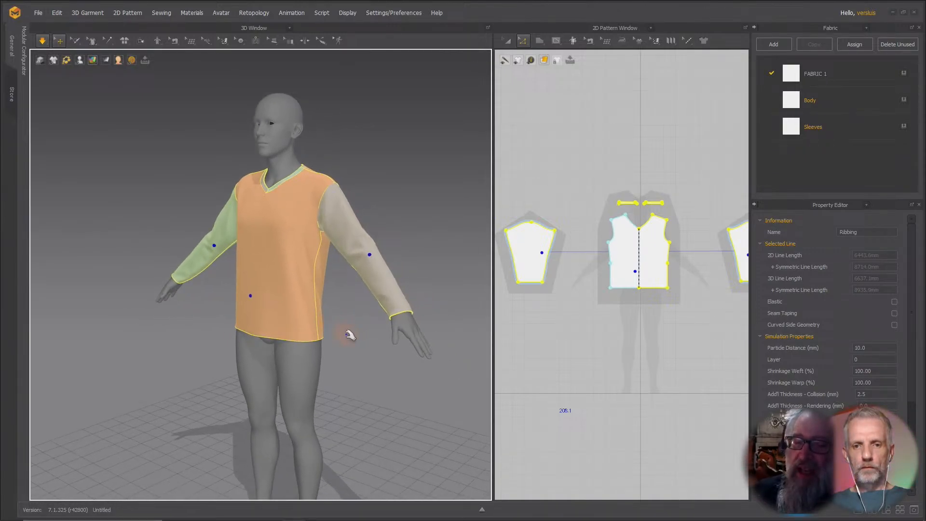
key(space)
Hide the current avatar and load the G9 Dress Tight avatar from the Genesis 9 library folder.
click(310, 370)
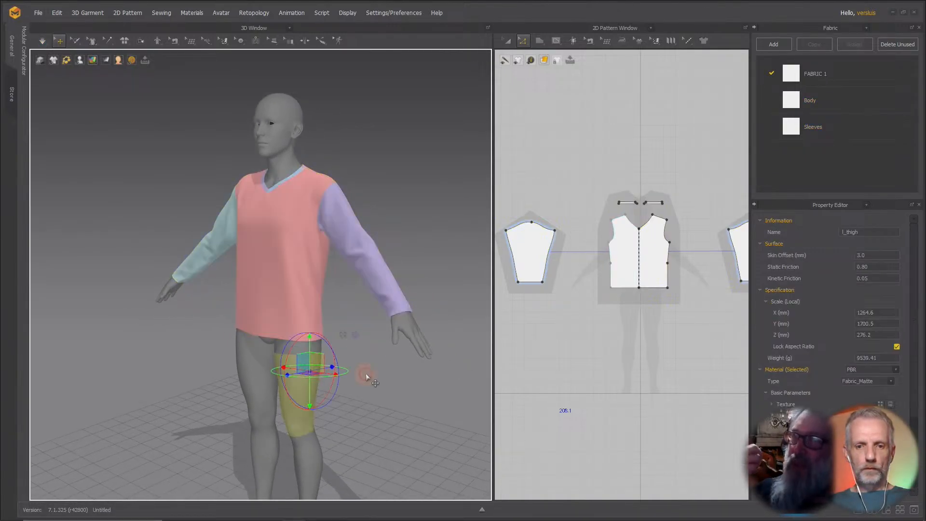
mouse_move(366, 374)
right_down()
mouse_move(227, 374)
mouse_move(368, 376)
right_up()
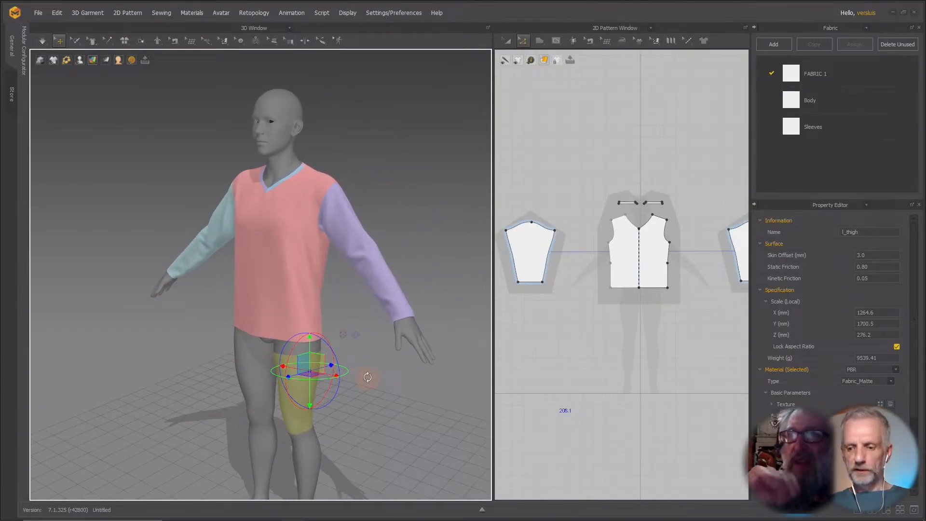
key(shift+a)
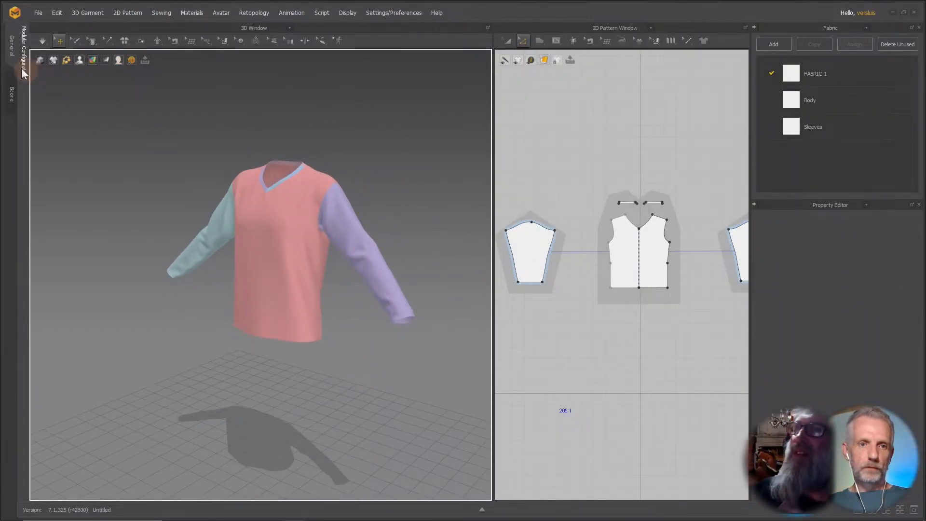
click(24, 53)
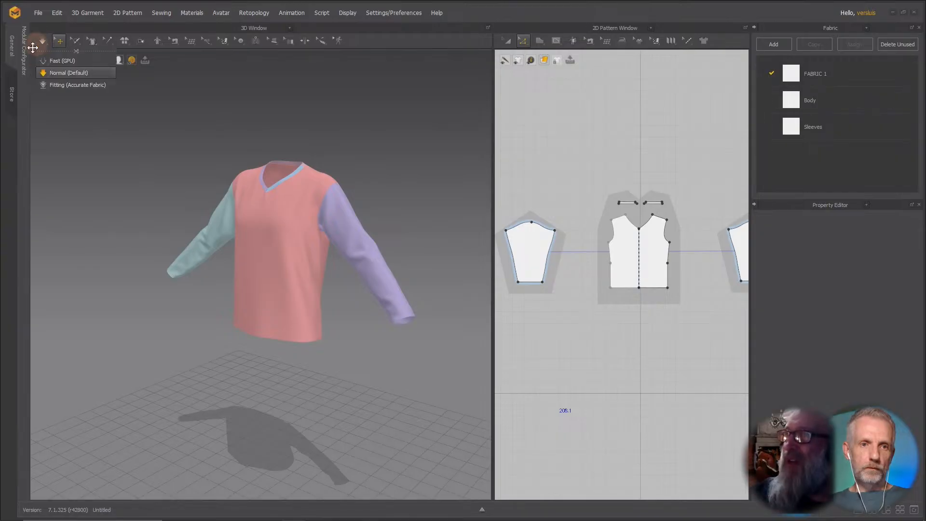
click(119, 28)
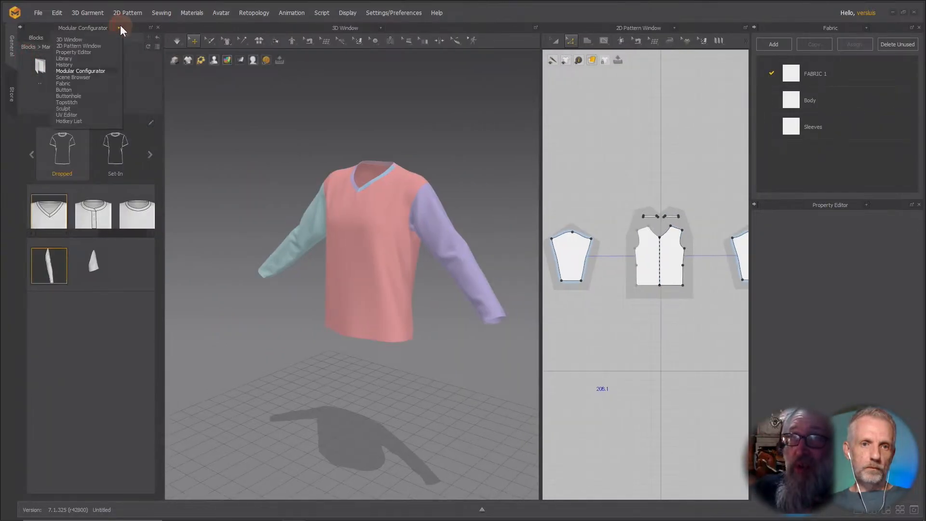
click(89, 55)
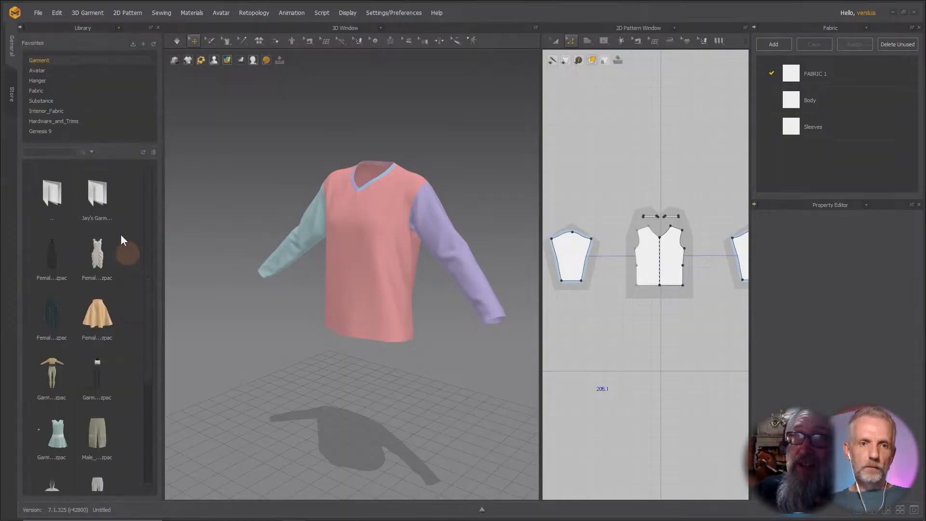
click(60, 132)
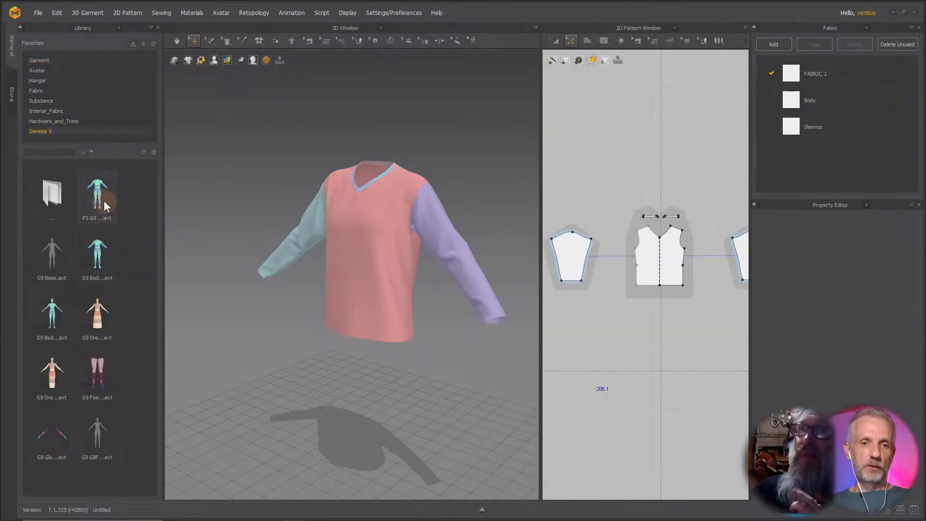
mouse_move(103, 200)
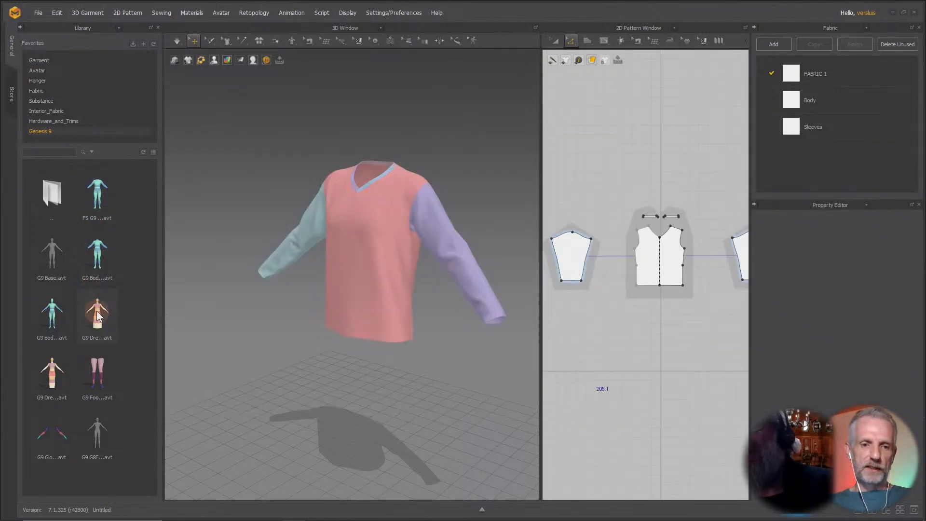
mouse_move(97, 312)
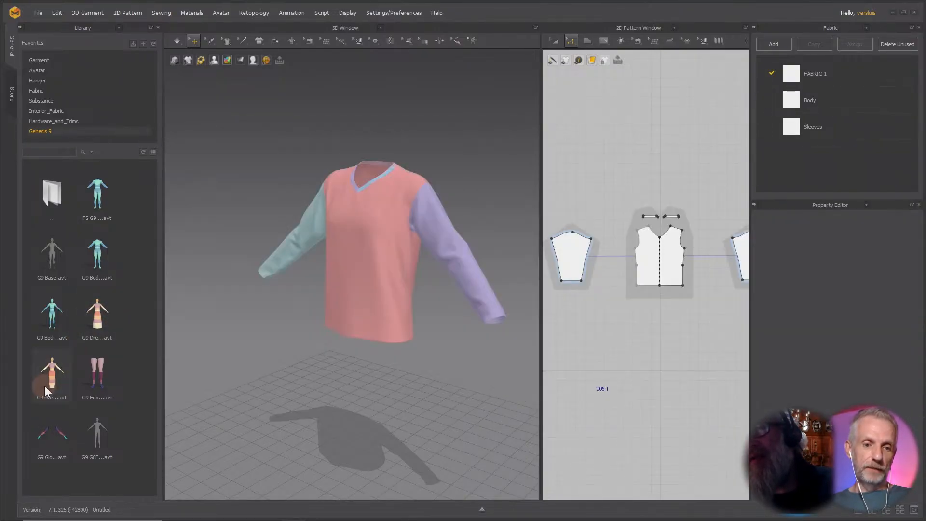
mouse_move(57, 383)
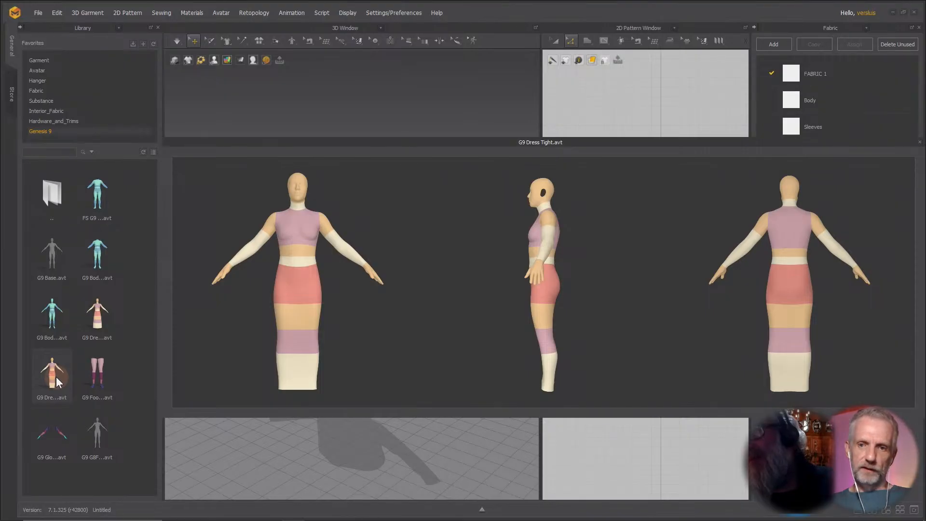
double_click(56, 378)
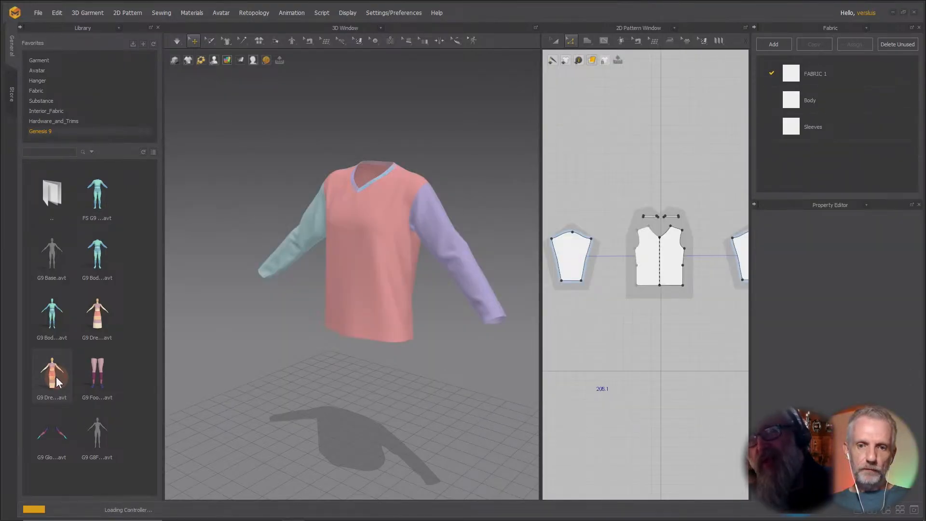
Simulate the shirt on the new dress avatar and check its fit from several angles.
mouse_move(285, 316)
right_down()
mouse_move(134, 325)
mouse_move(268, 305)
mouse_move(287, 307)
mouse_move(262, 314)
mouse_move(301, 314)
right_up()
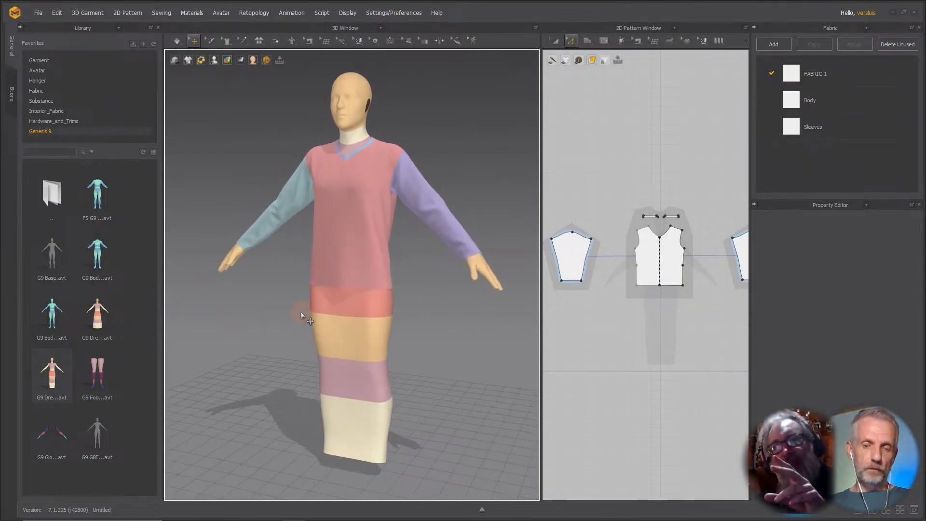
middle_drag(318, 286, 310, 321)
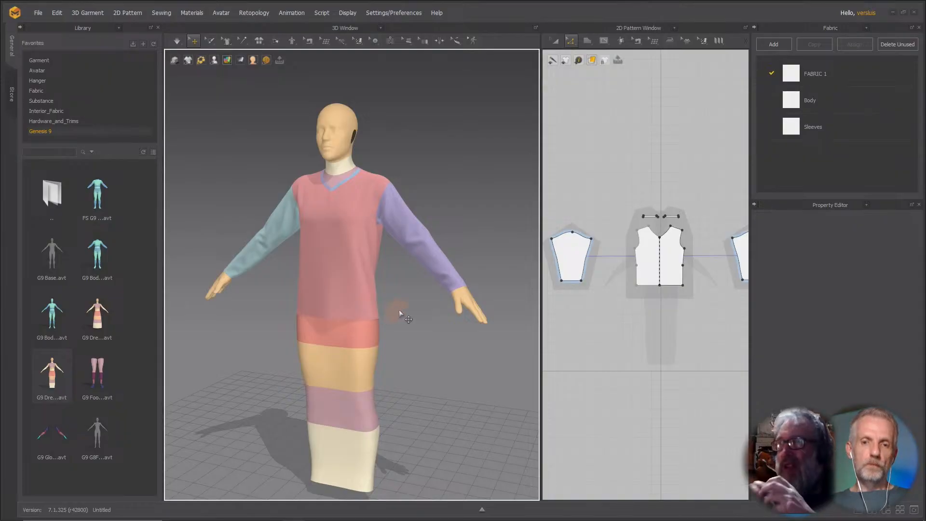
right_drag(398, 310, 377, 311)
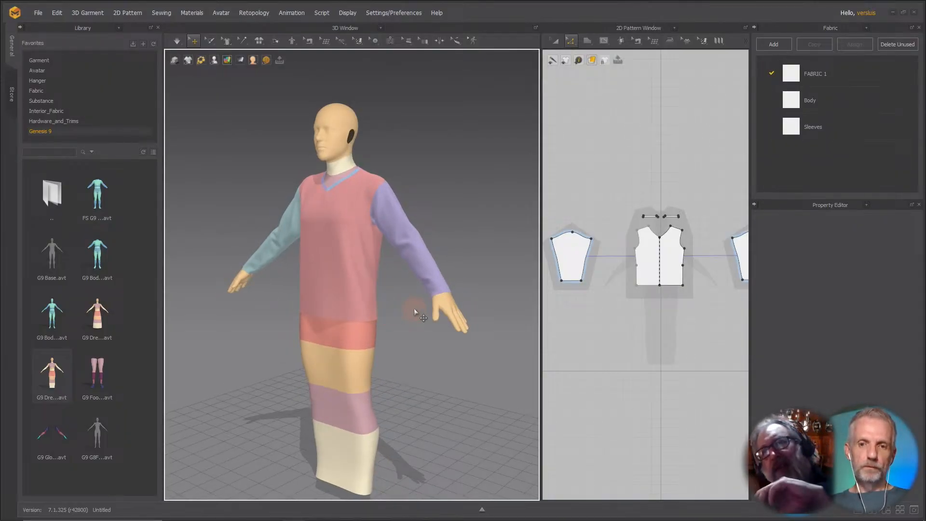
right_drag(414, 309, 454, 308)
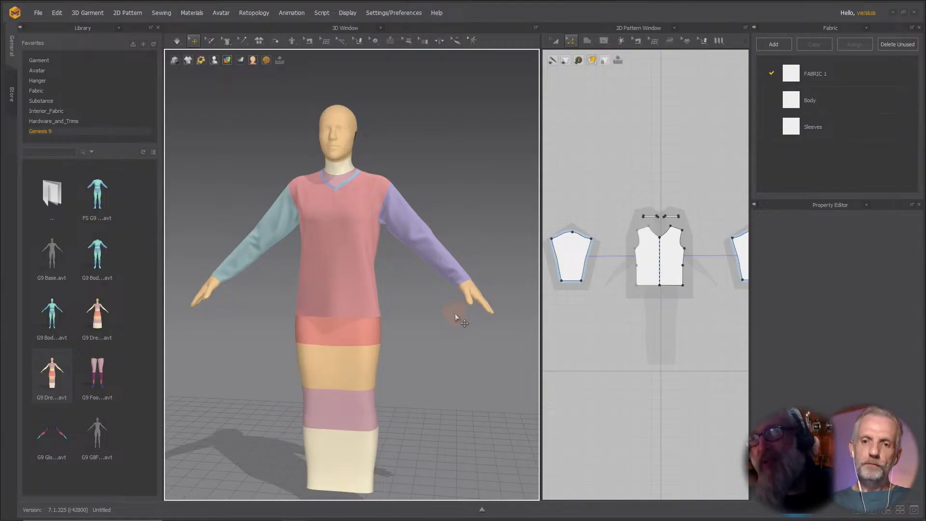
right_drag(456, 314, 246, 318)
right_drag(246, 319, 317, 317)
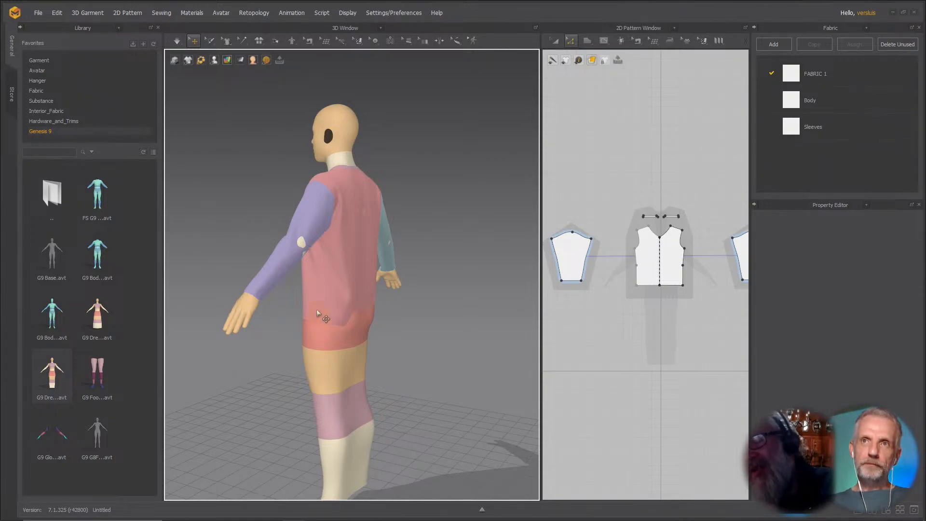
mouse_move(287, 293)
right_down()
mouse_move(309, 293)
mouse_move(297, 295)
right_up()
key(space)
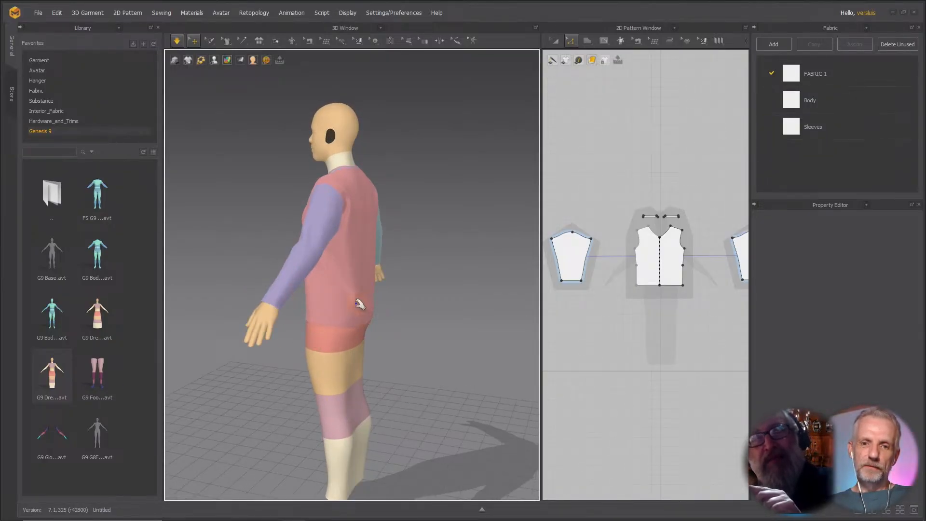
right_drag(360, 302, 435, 263)
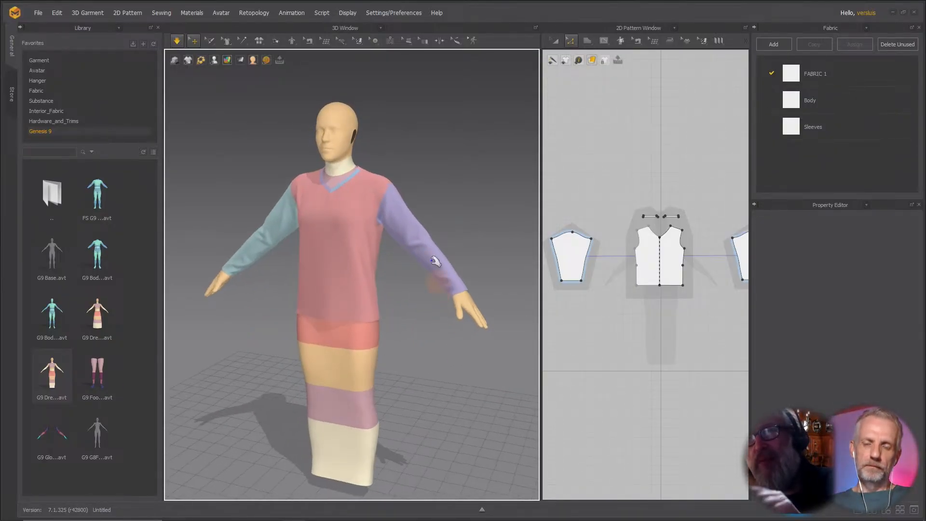
Select the avatar's head and set its skin offset to 1 mm.
click(348, 150)
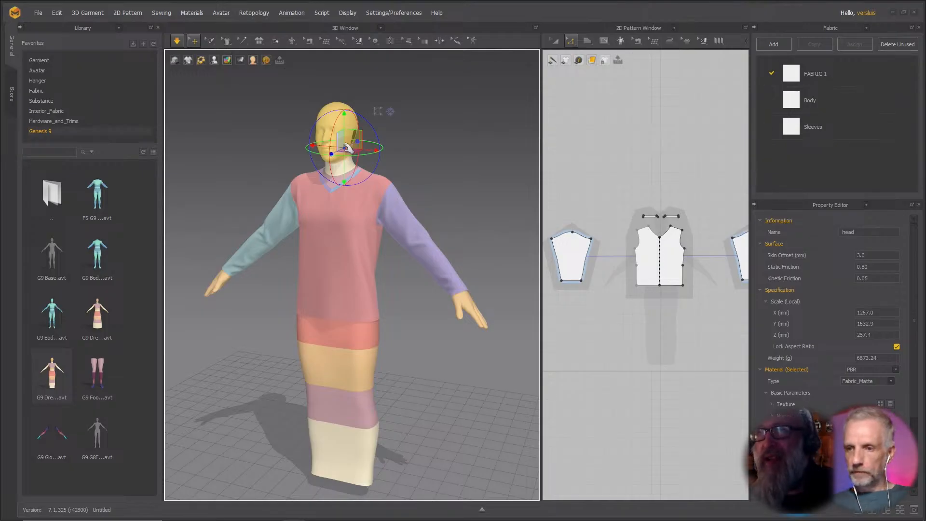
double_click(876, 254)
text(1)
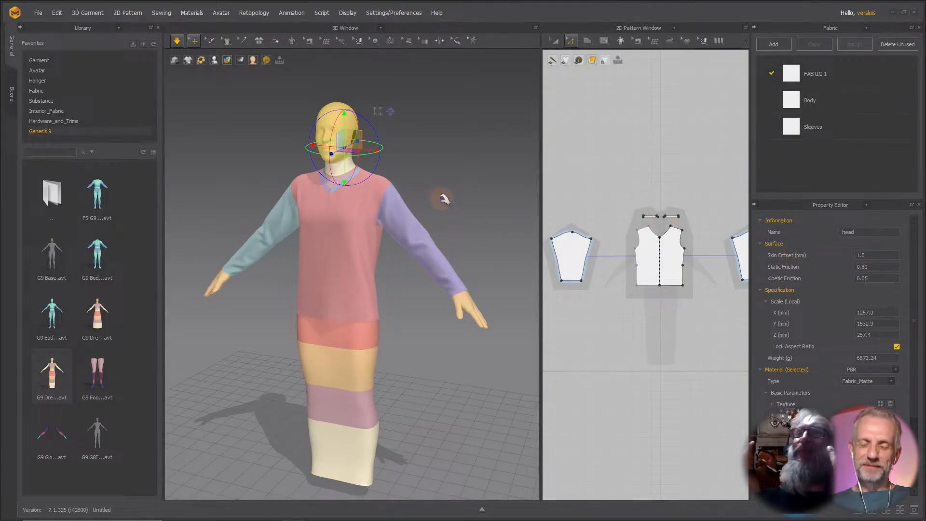
right_drag(438, 198, 430, 192)
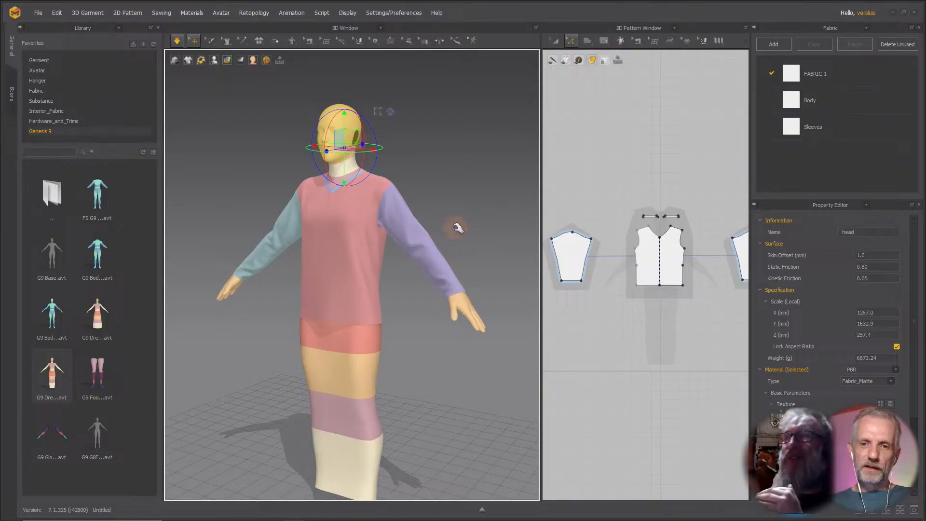
Select the shirt's body and sleeve patterns and quadrangulate their mesh.
right_drag(458, 227, 444, 252)
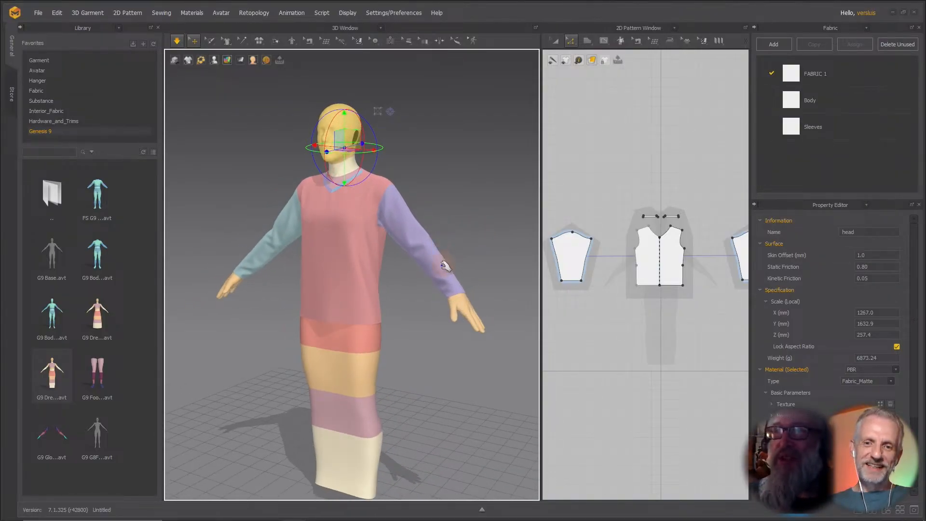
click(440, 261)
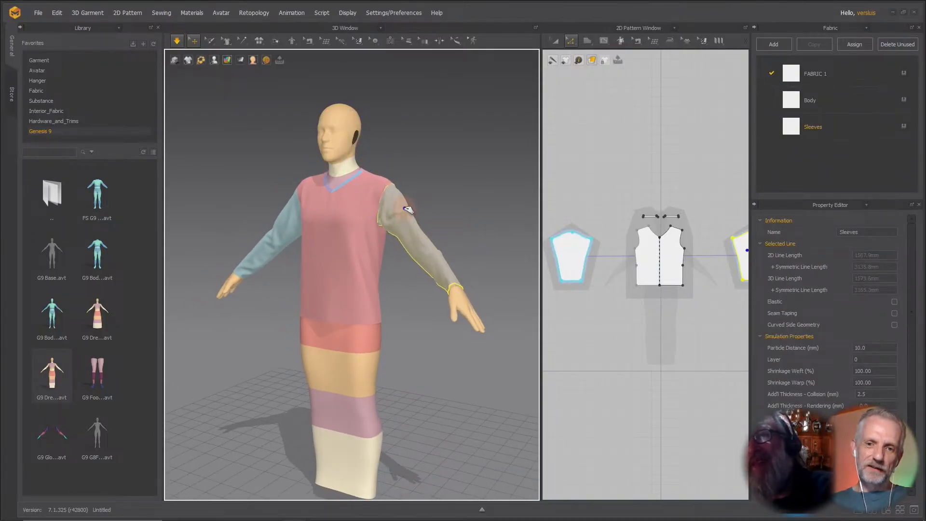
click(293, 232)
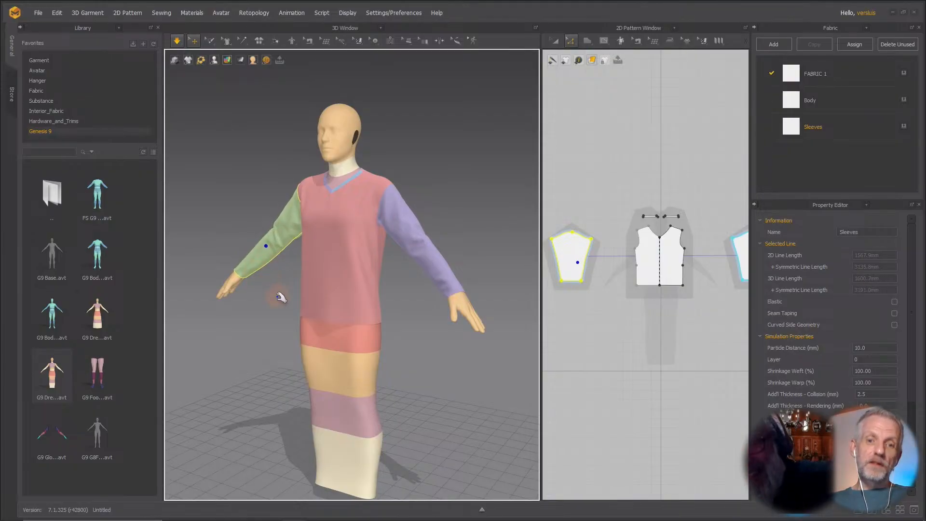
mouse_move(276, 300)
right_down()
mouse_move(300, 290)
mouse_move(288, 294)
right_up()
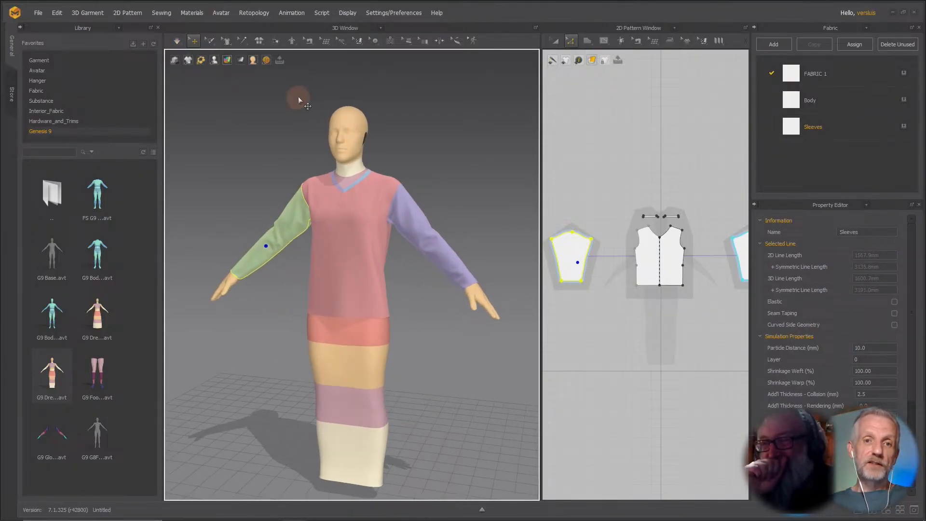
mouse_move(218, 61)
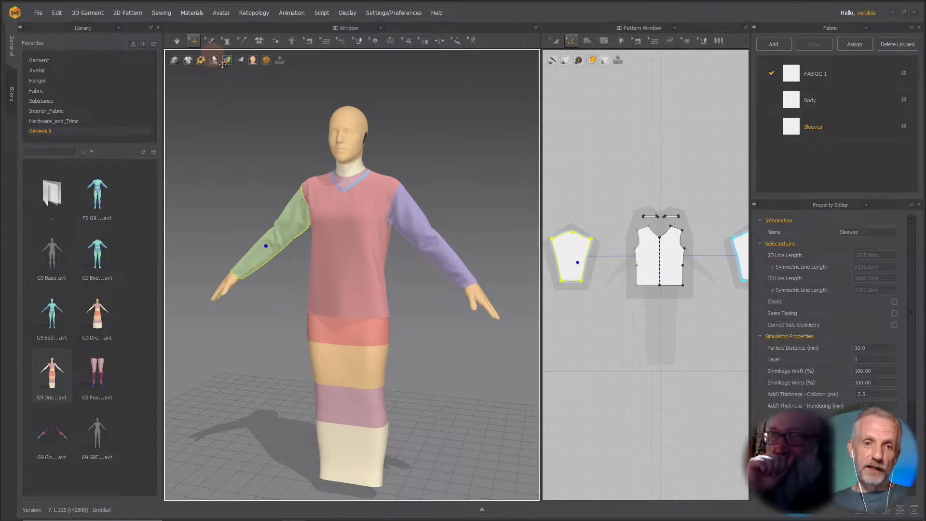
click(348, 199)
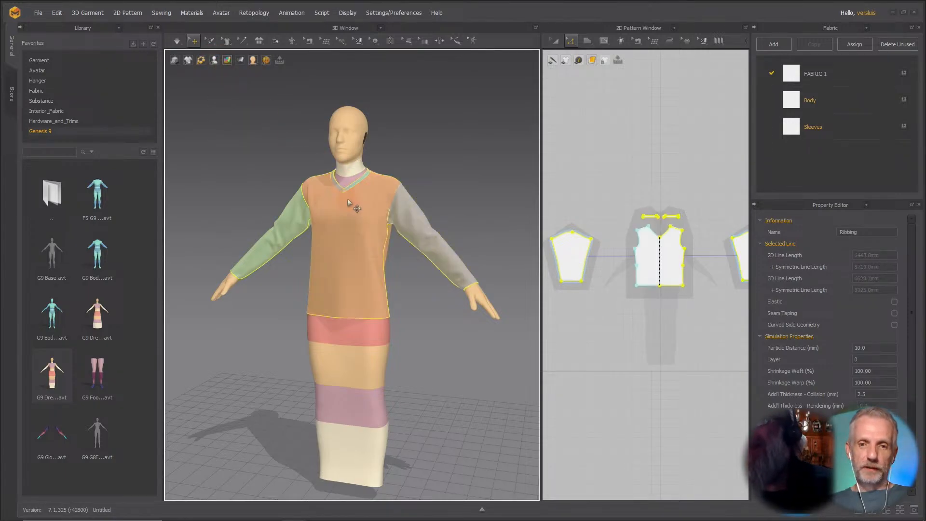
right_click(366, 234)
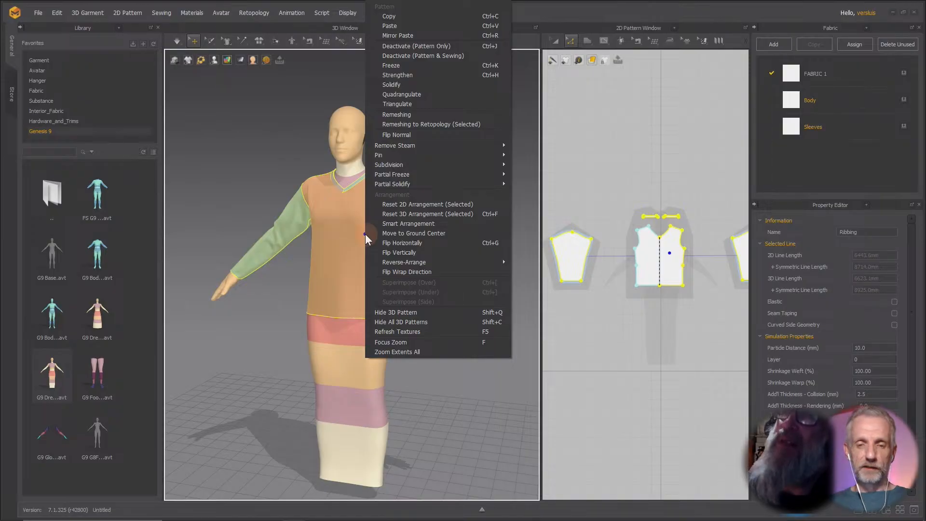
click(420, 98)
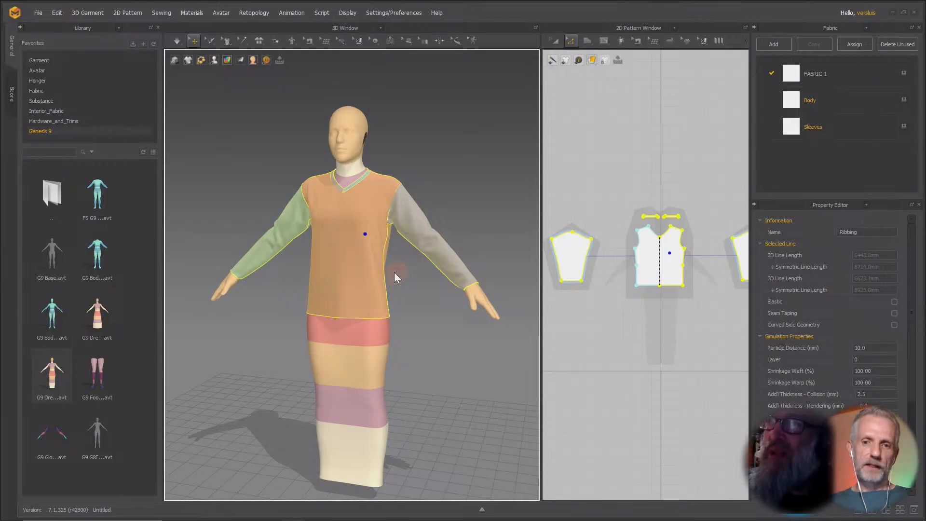
Collapse the library panel and switch the 3D garment display to Mesh.
right_drag(394, 272, 413, 271)
scroll(419, 265, up, 5)
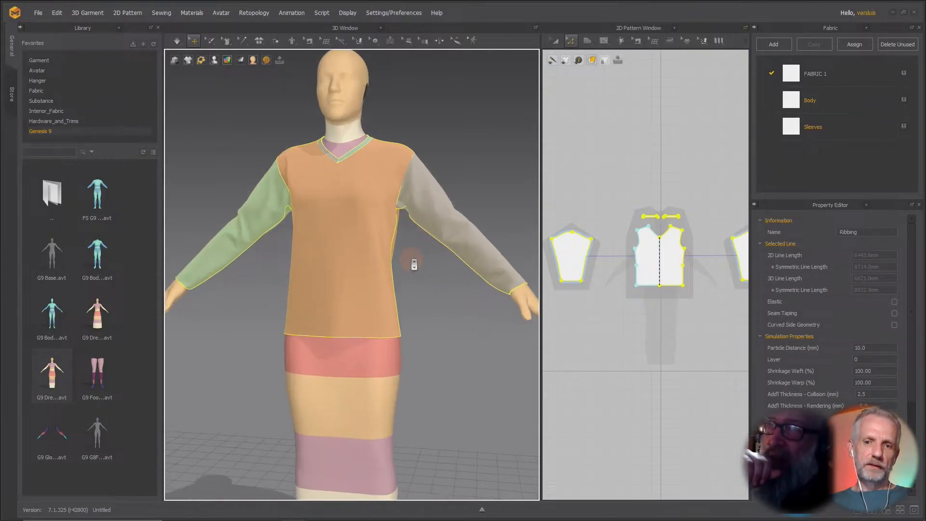
right_drag(395, 310, 413, 316)
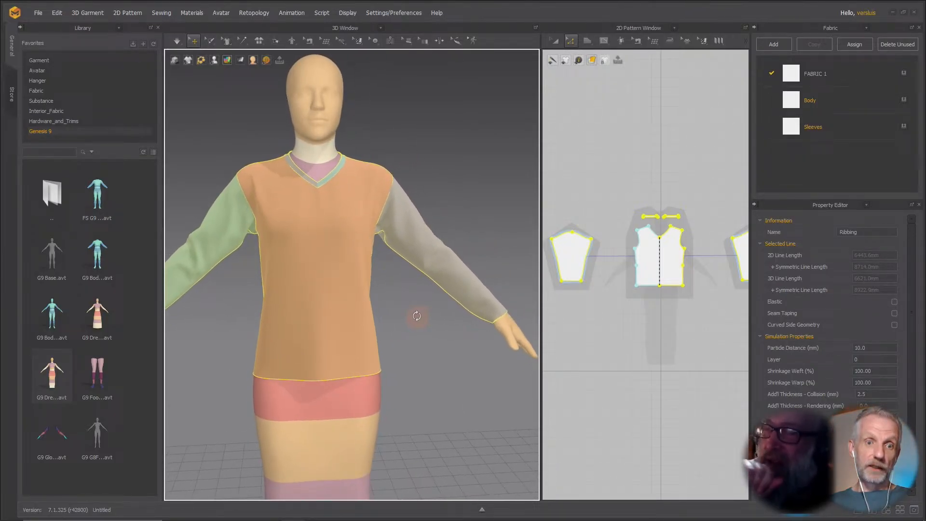
click(19, 27)
right_drag(353, 218, 319, 236)
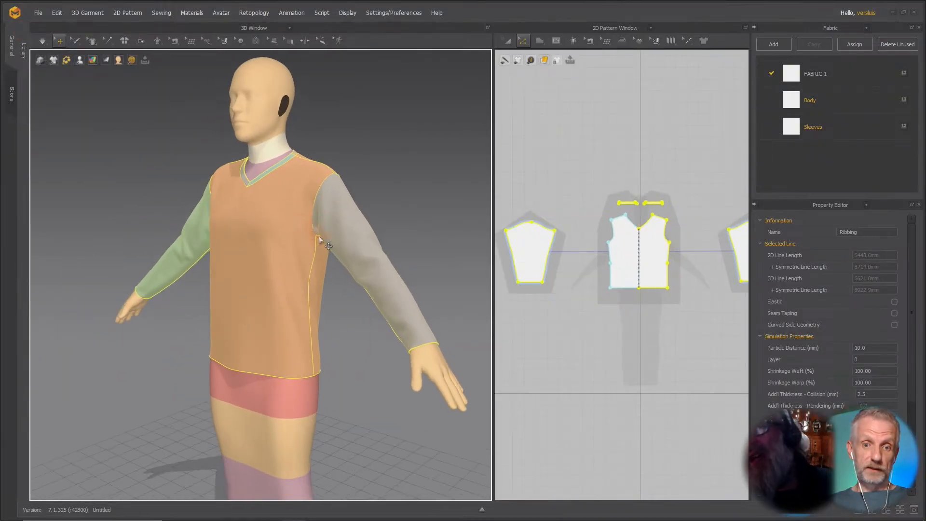
scroll(321, 240, down, 2)
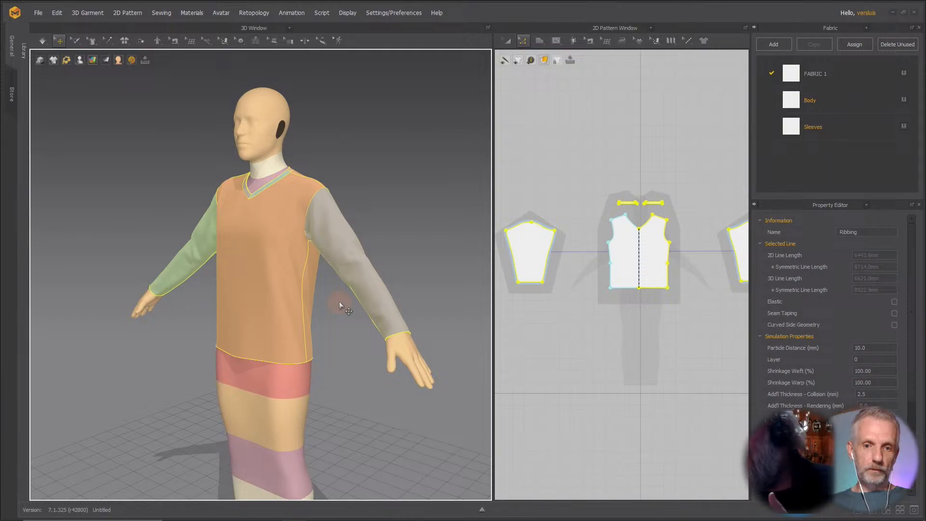
mouse_move(331, 314)
right_down()
mouse_move(348, 244)
mouse_move(331, 299)
right_up()
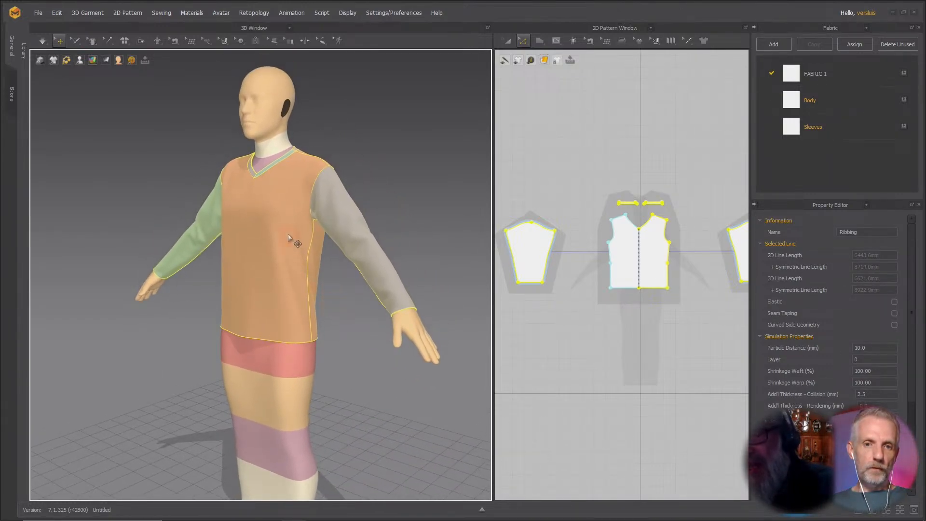
click(92, 60)
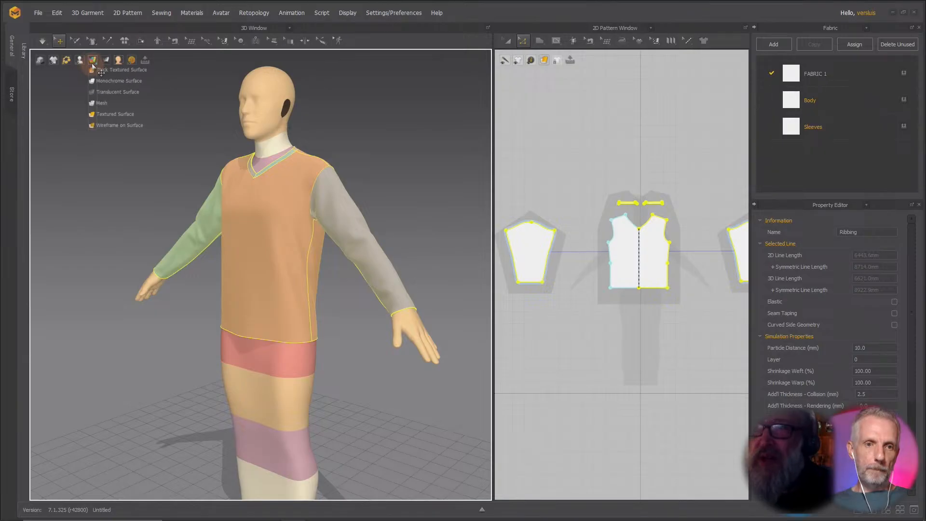
click(108, 107)
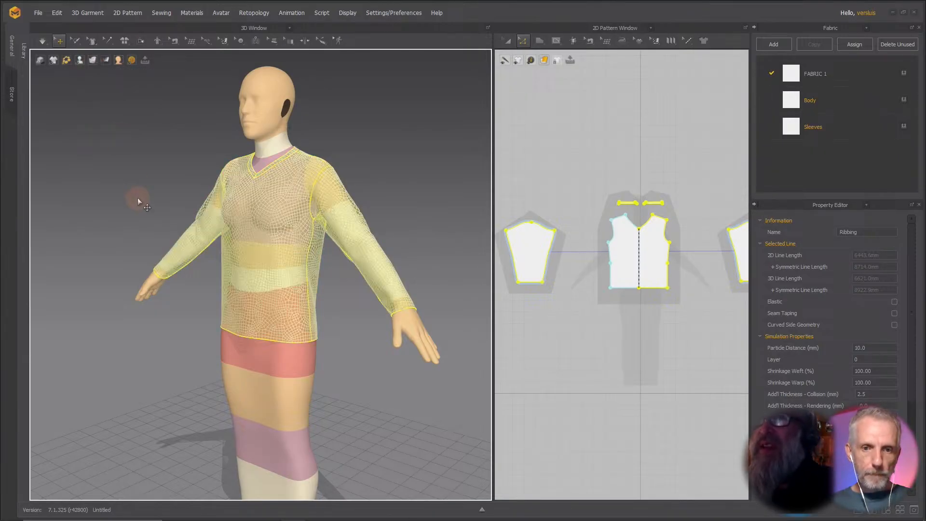
Inspect the shirt's mesh on the avatar from several angles, especially along the sleeves and cuffs.
right_drag(137, 198, 155, 201)
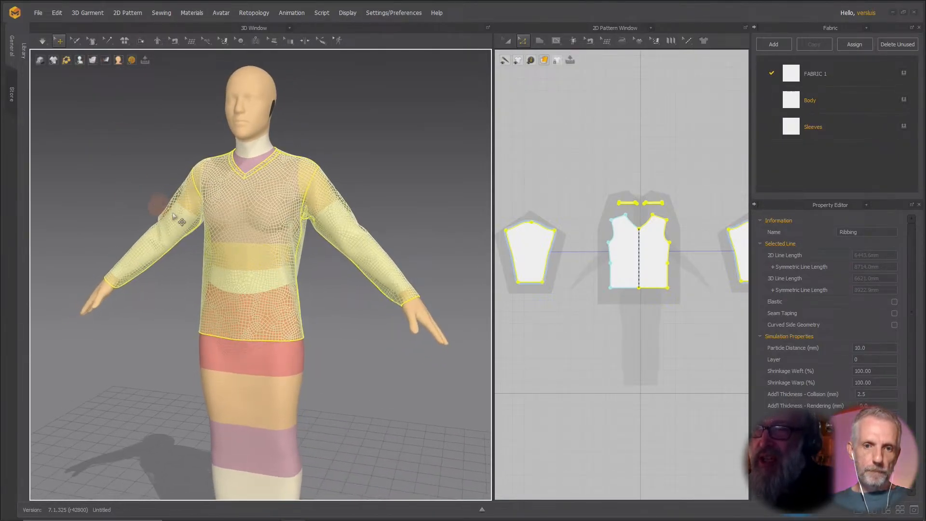
middle_drag(265, 244, 270, 271)
scroll(269, 272, up, 2)
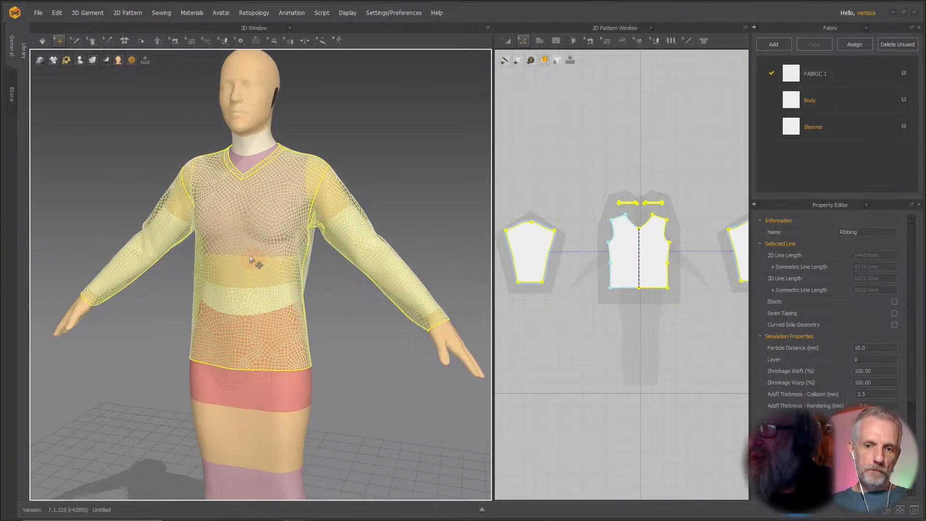
right_drag(325, 287, 339, 333)
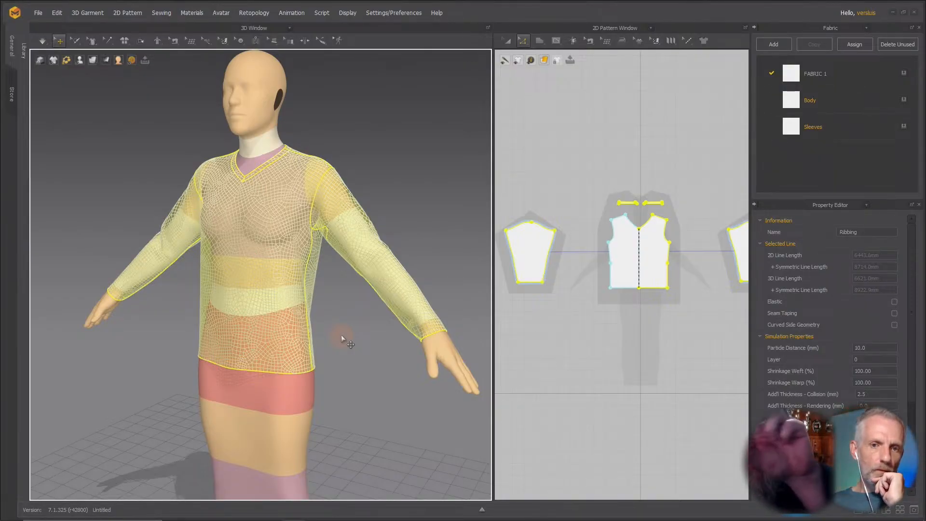
middle_drag(386, 398, 344, 339)
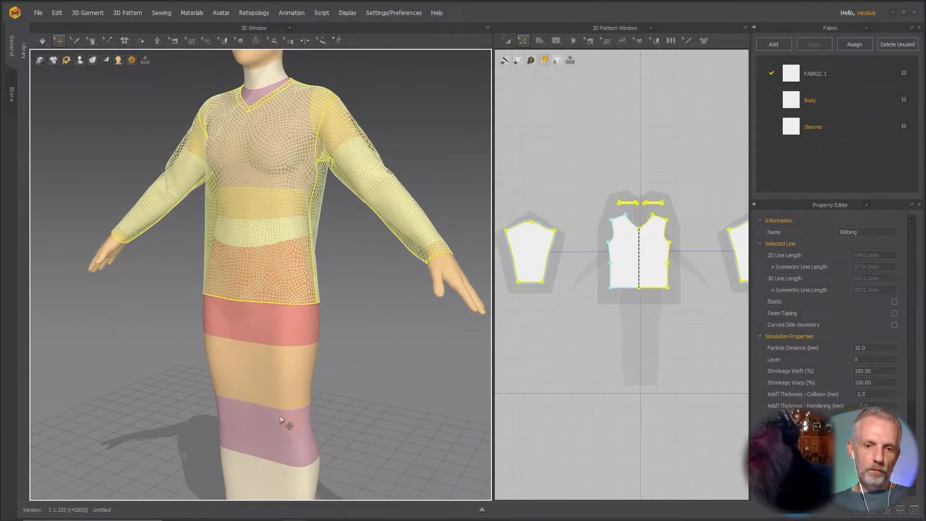
right_drag(356, 408, 389, 402)
middle_drag(390, 401, 399, 420)
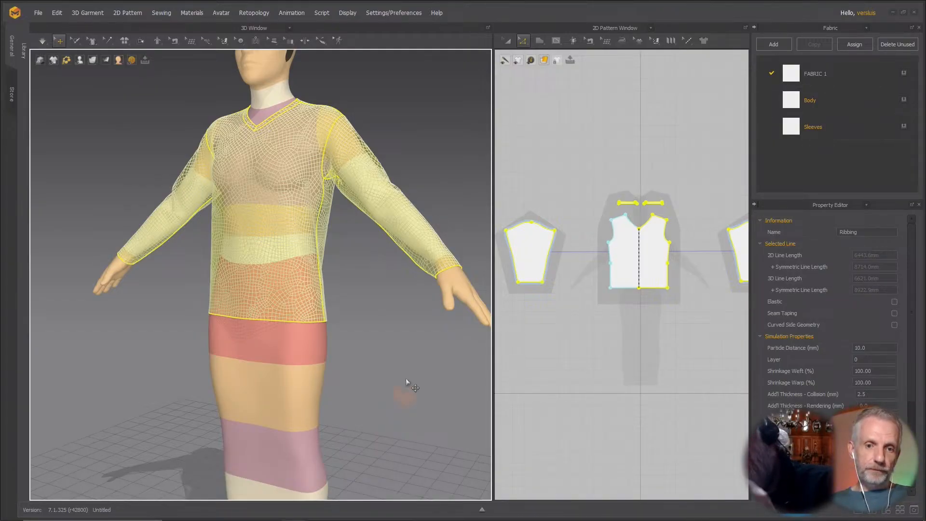
right_drag(389, 310, 356, 362)
scroll(355, 363, up, 5)
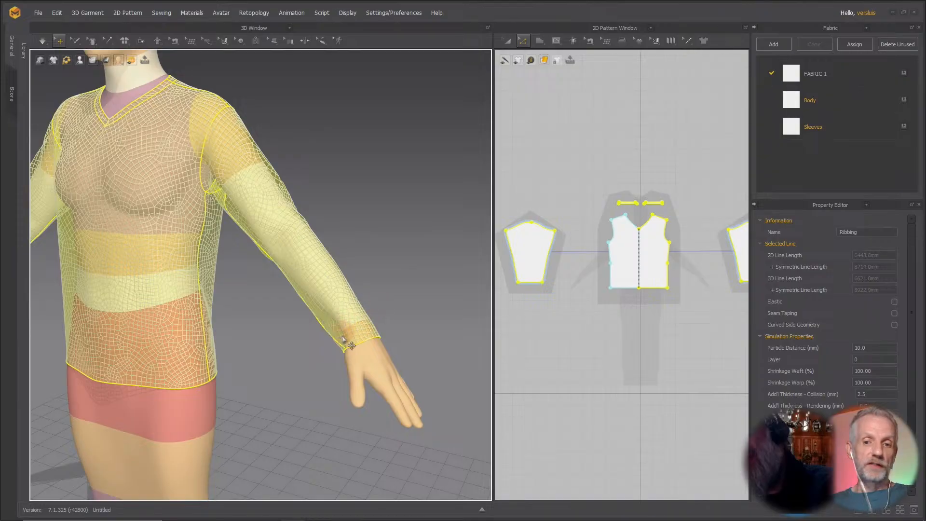
scroll(384, 338, down, 4)
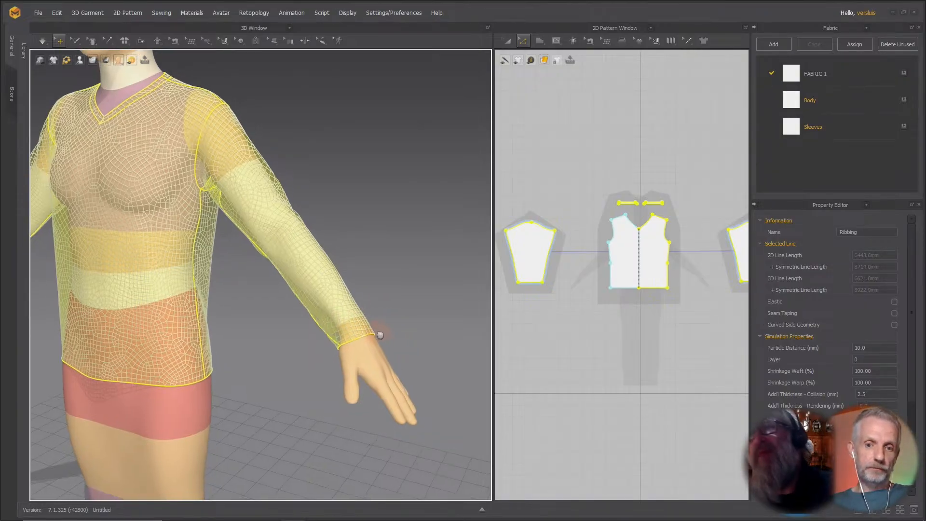
scroll(373, 321, down, 4)
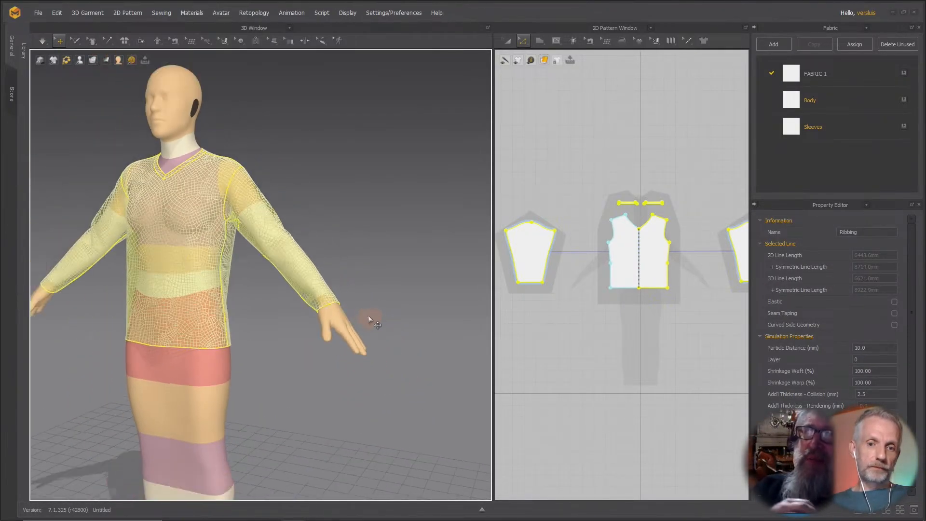
middle_drag(370, 317, 424, 334)
scroll(408, 336, down, 1)
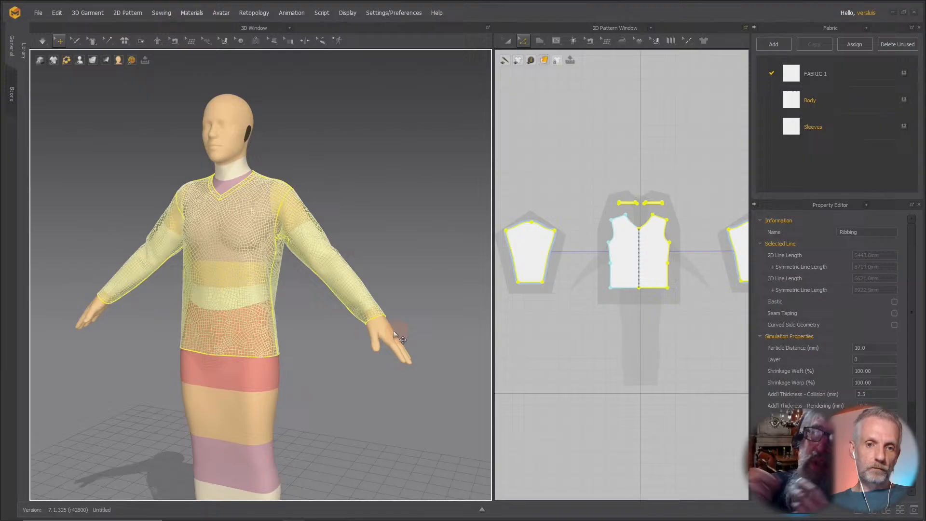
Move the sleeve's hem line up 30 mm.
click(556, 323)
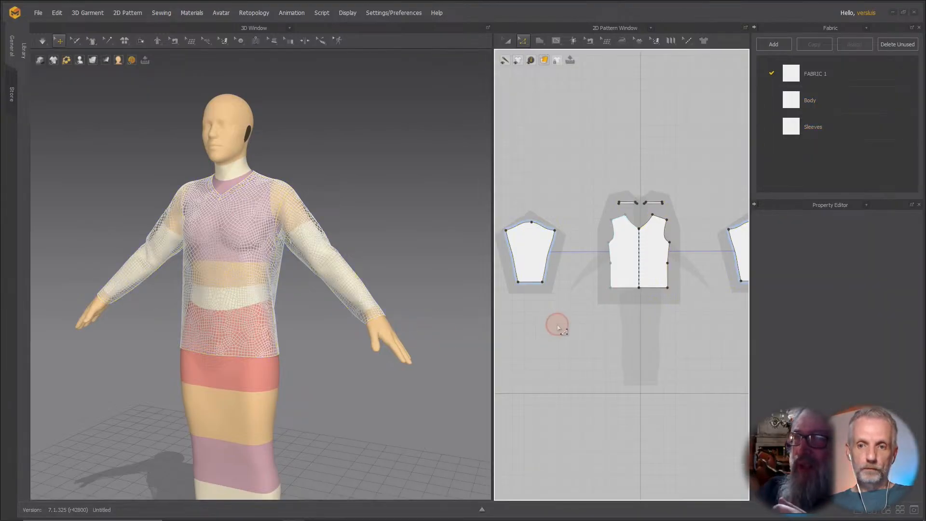
click(533, 284)
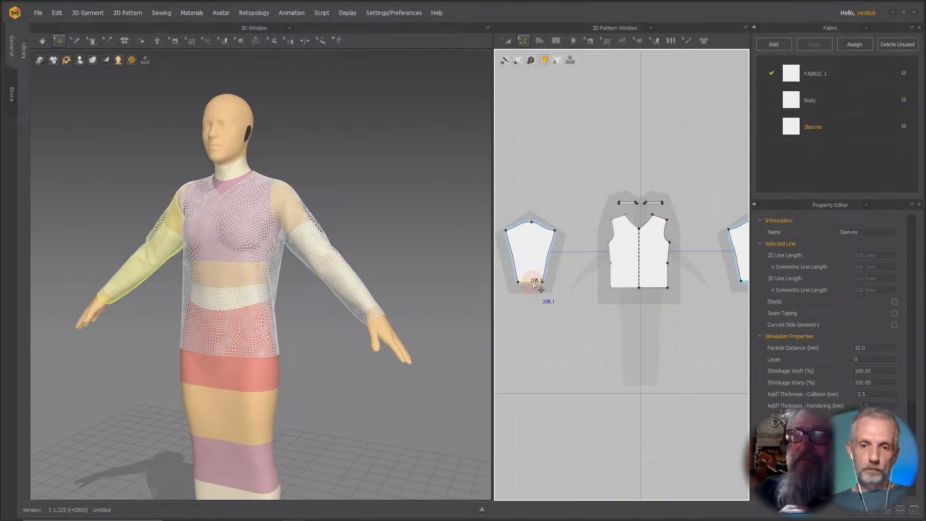
mouse_move(534, 285)
mouse_down()
mouse_move(542, 284)
mouse_move(533, 276)
mouse_up()
right_click(533, 276)
text(30)
key(Return)
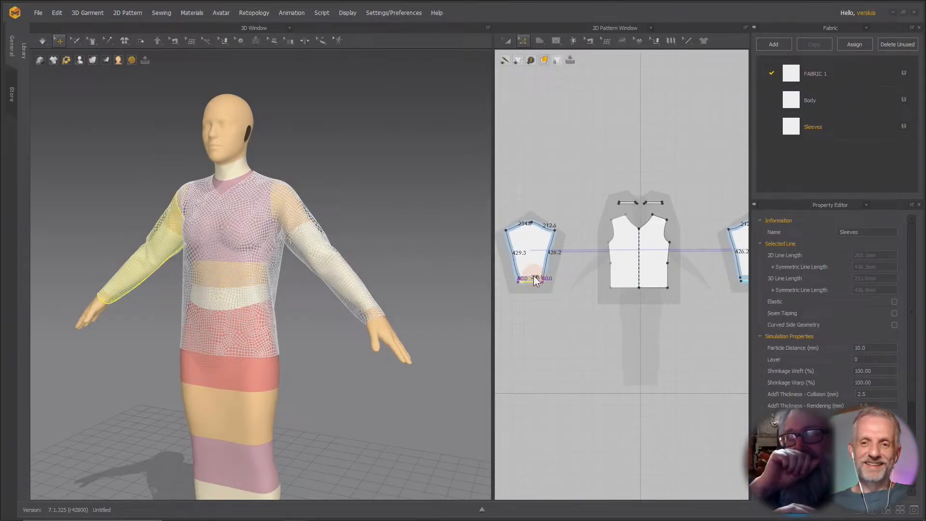
Undo the sleeve hem move.
mouse_move(412, 262)
right_down()
mouse_move(405, 269)
mouse_move(416, 273)
right_up()
scroll(416, 273, up, 6)
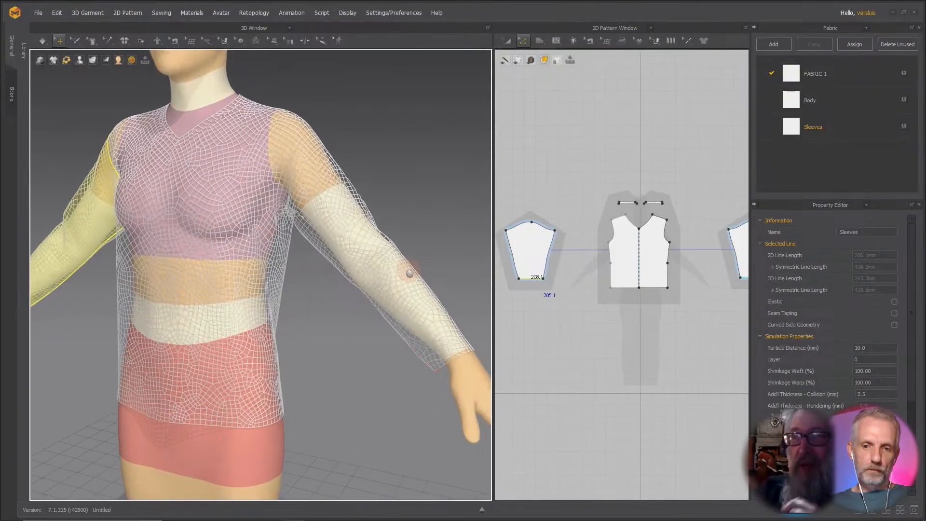
middle_drag(407, 273, 328, 240)
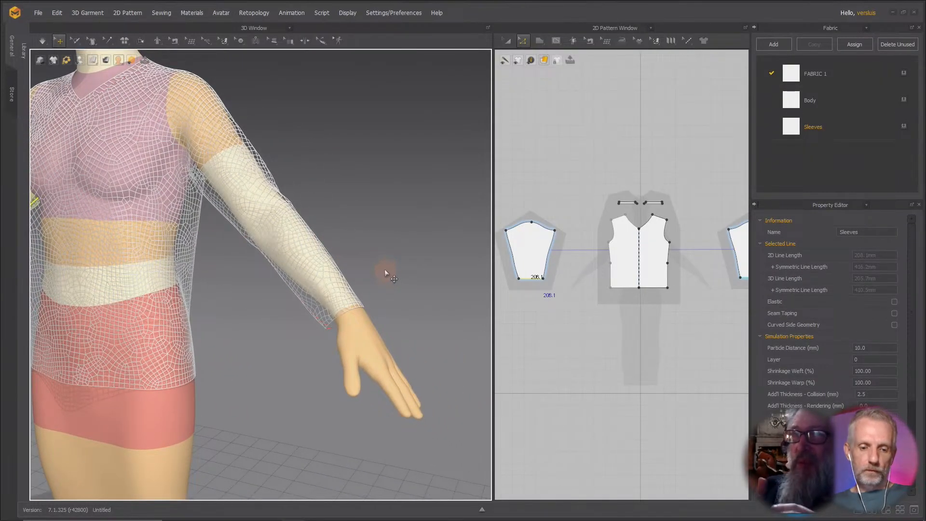
key(ctrl+z)
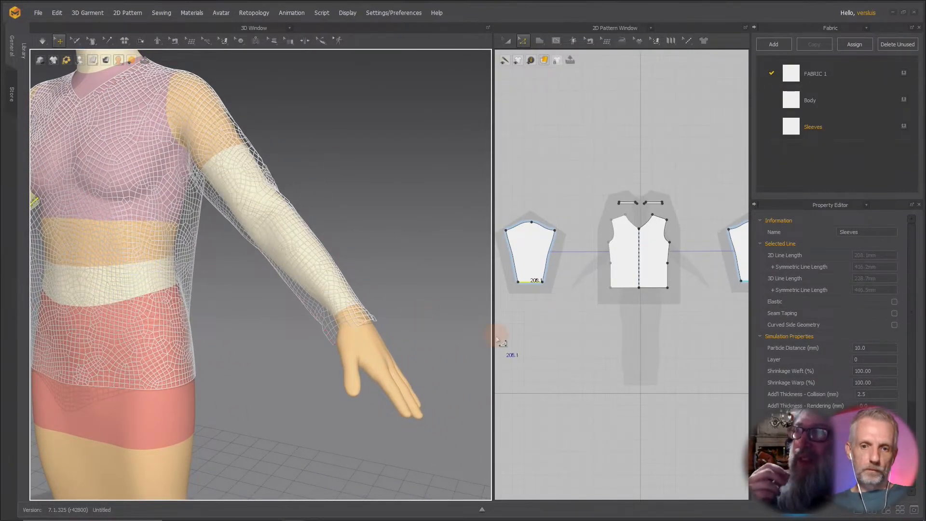
Run the simulation briefly to settle the shirt, then stop it.
right_drag(453, 319, 432, 307)
scroll(432, 308, down, 5)
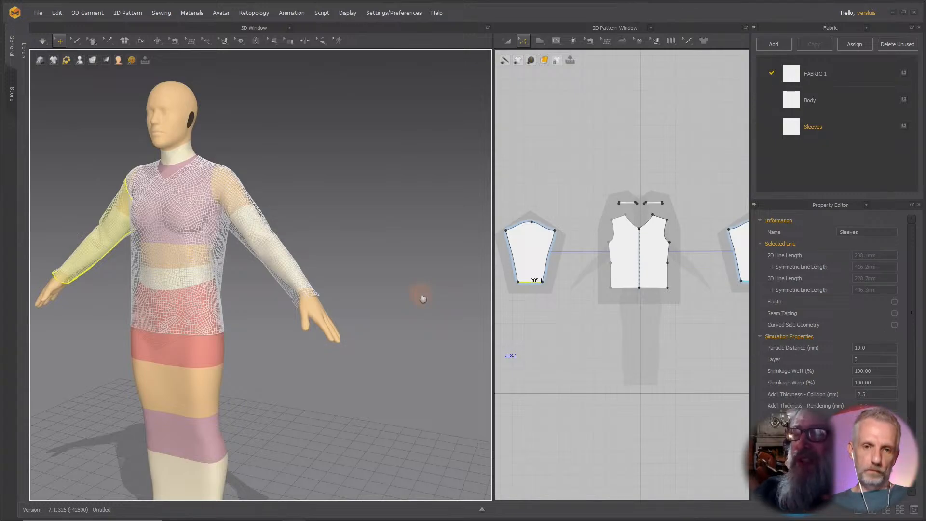
middle_drag(423, 299, 456, 325)
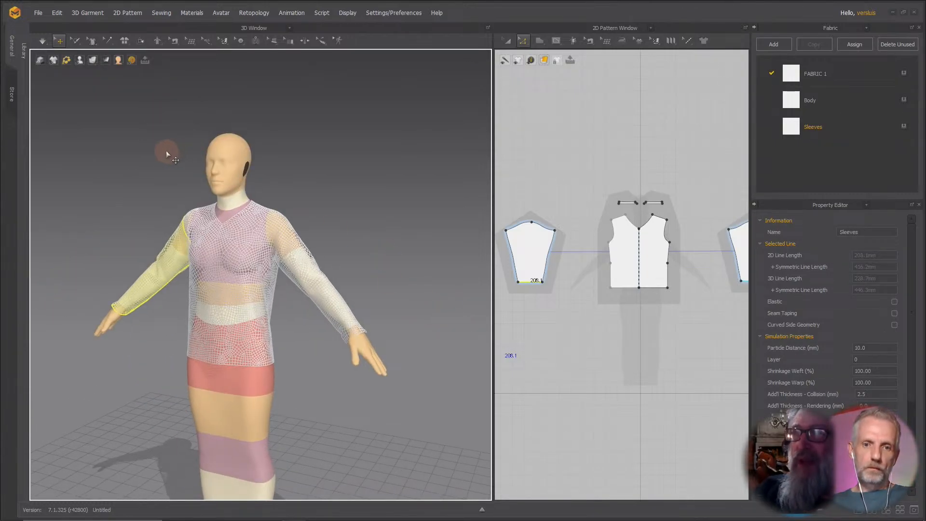
middle_drag(250, 183, 266, 155)
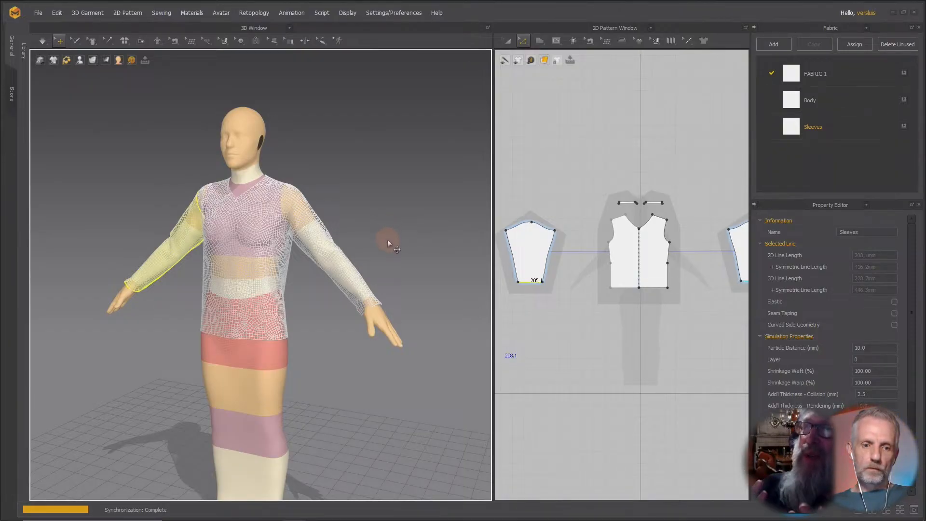
key(space)
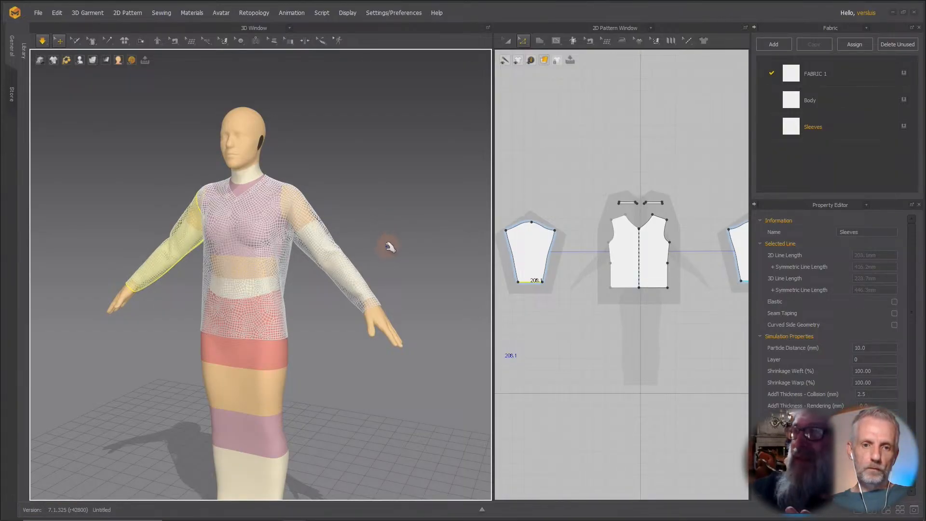
key(space)
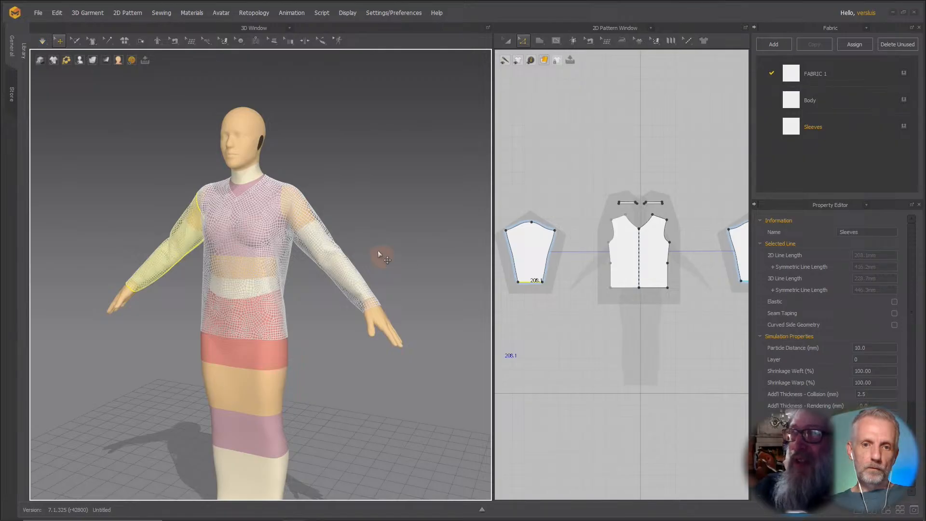
Inspect the shirt's sleeves and cuffs on the avatar from several angles and zoom levels.
right_drag(359, 234, 377, 228)
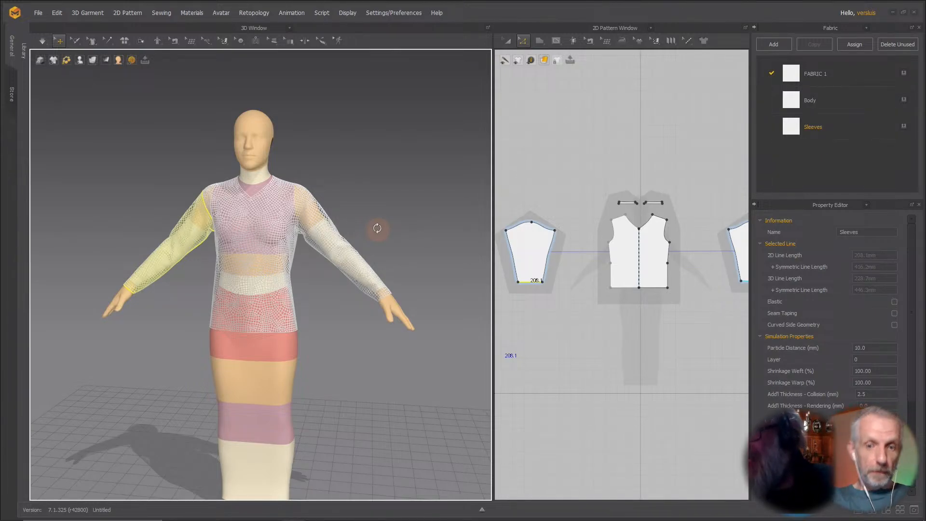
right_drag(378, 228, 383, 305)
scroll(378, 308, down, 2)
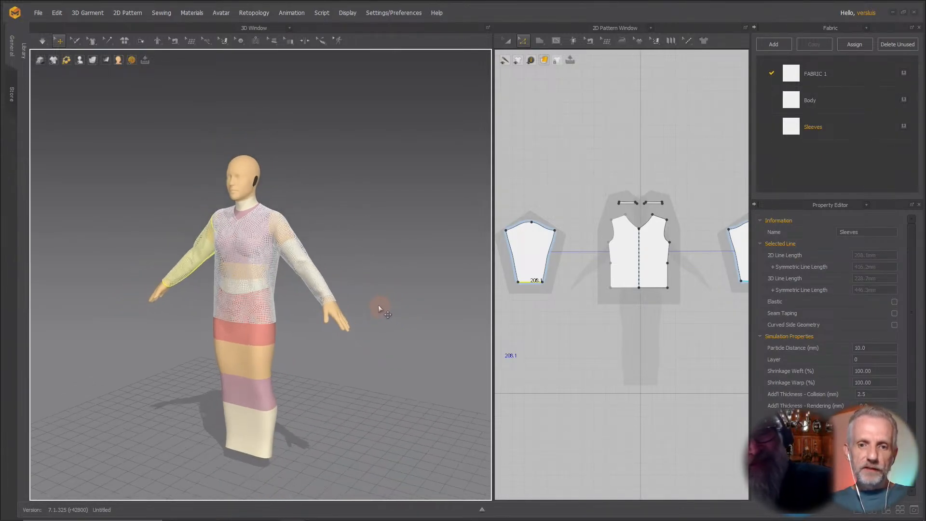
scroll(391, 313, up, 5)
scroll(382, 306, up, 4)
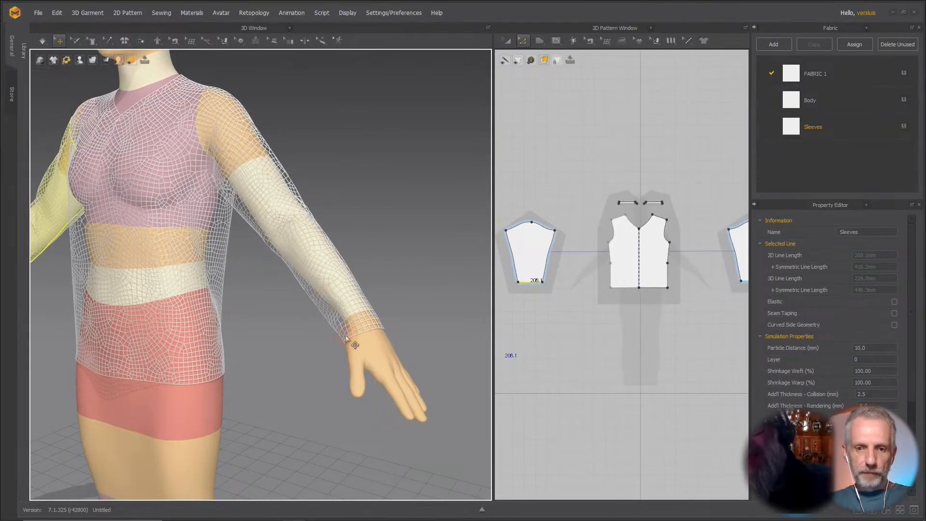
right_drag(362, 320, 366, 283)
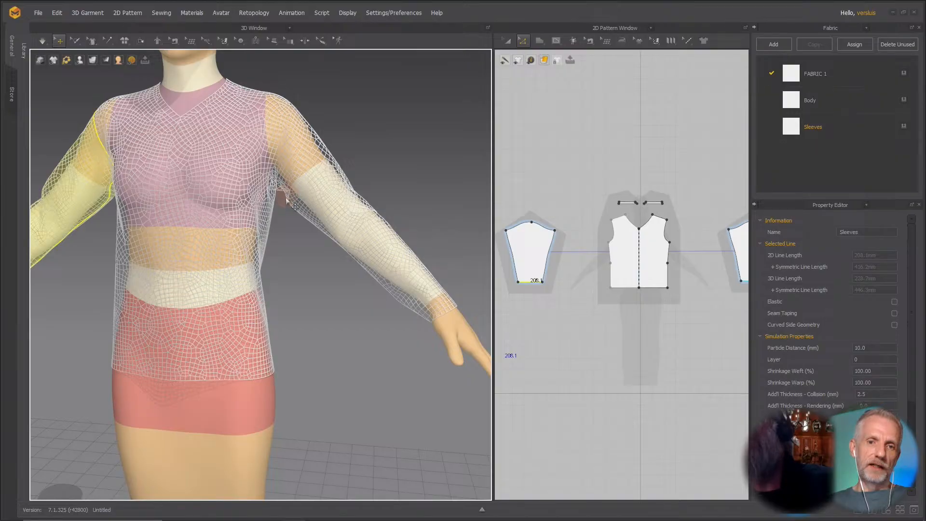
scroll(292, 198, down, 2)
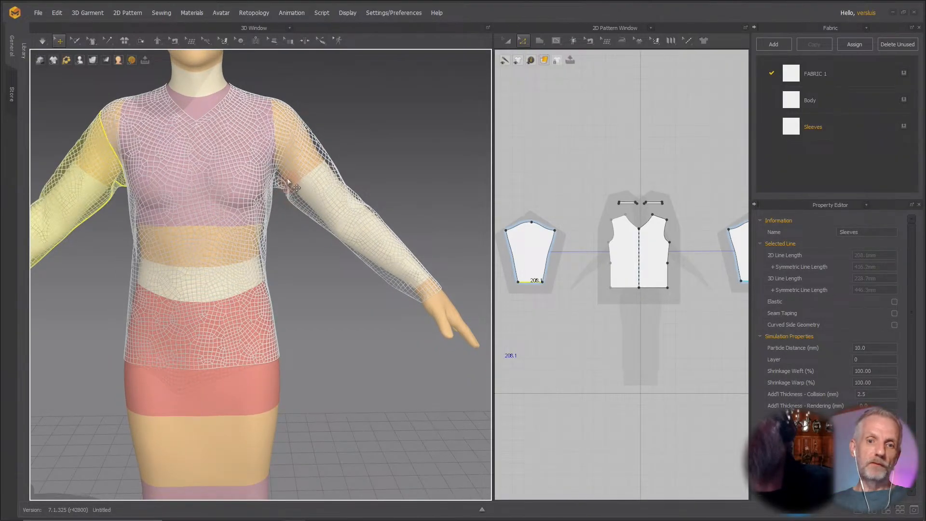
right_drag(305, 225, 287, 227)
middle_drag(287, 228, 300, 248)
scroll(300, 249, down, 2)
scroll(300, 250, down, 2)
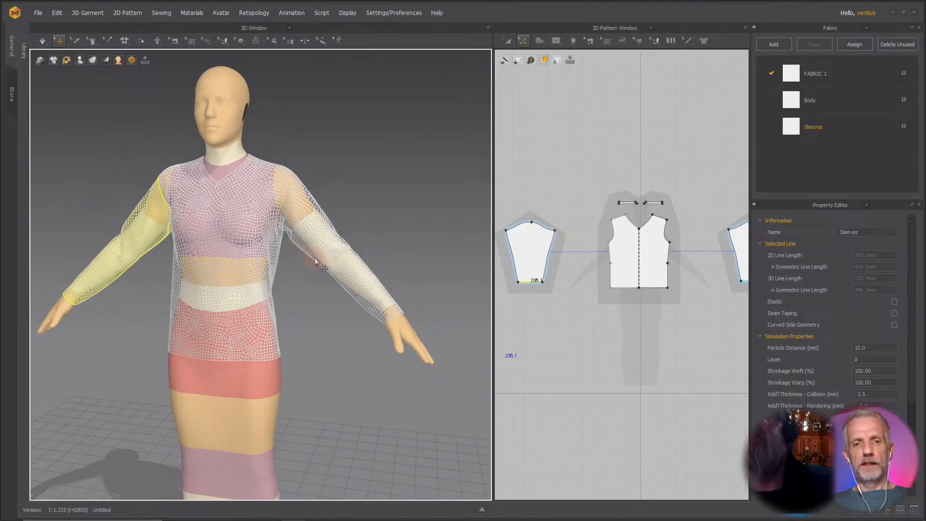
right_drag(301, 249, 336, 259)
Export the garment as an OBJ file named Demo Shirt v7 into the Daz+ Stream folder.
click(45, 13)
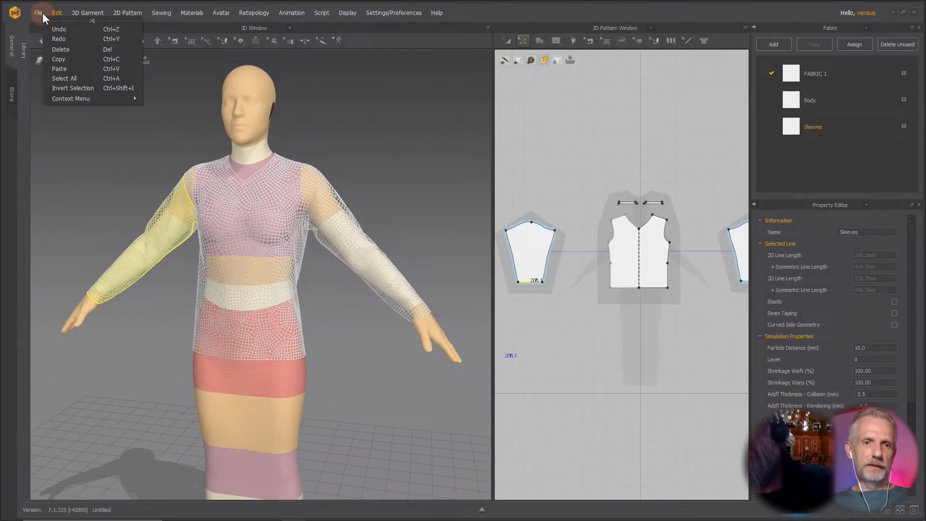
click(38, 13)
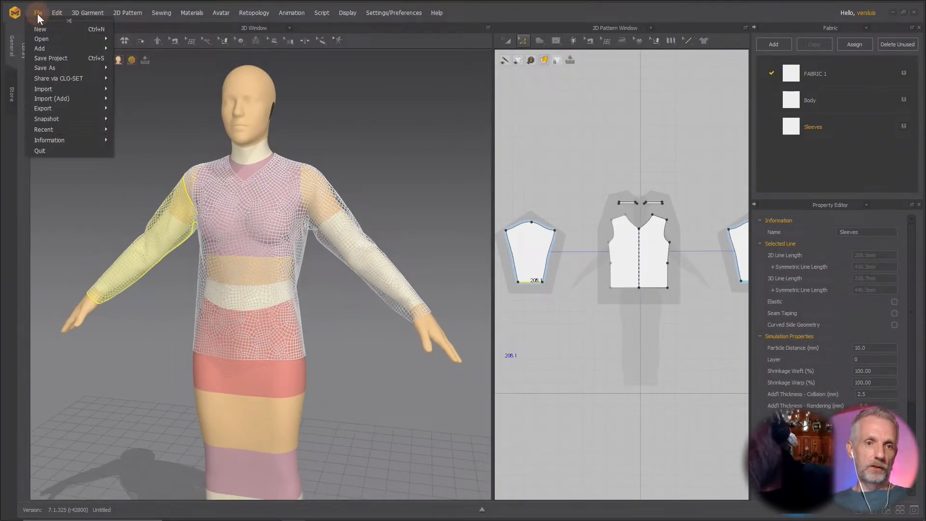
mouse_move(79, 106)
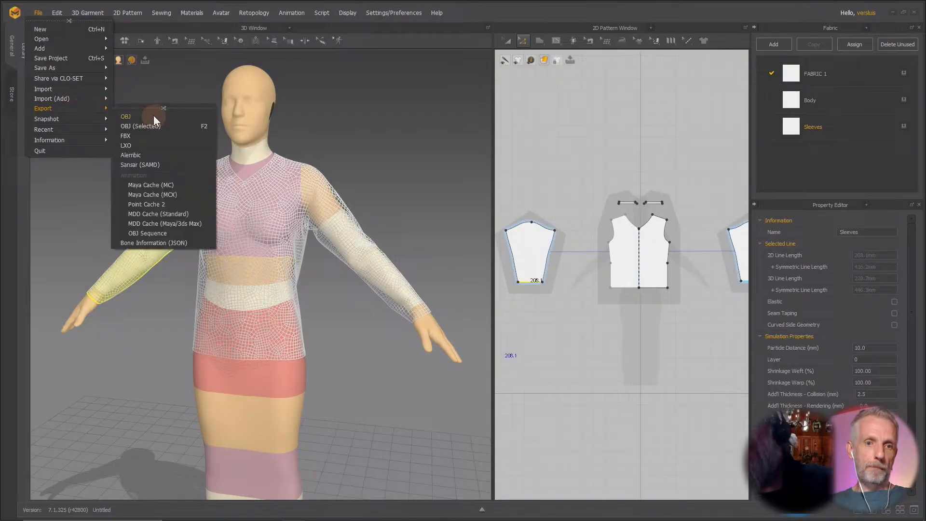
click(153, 114)
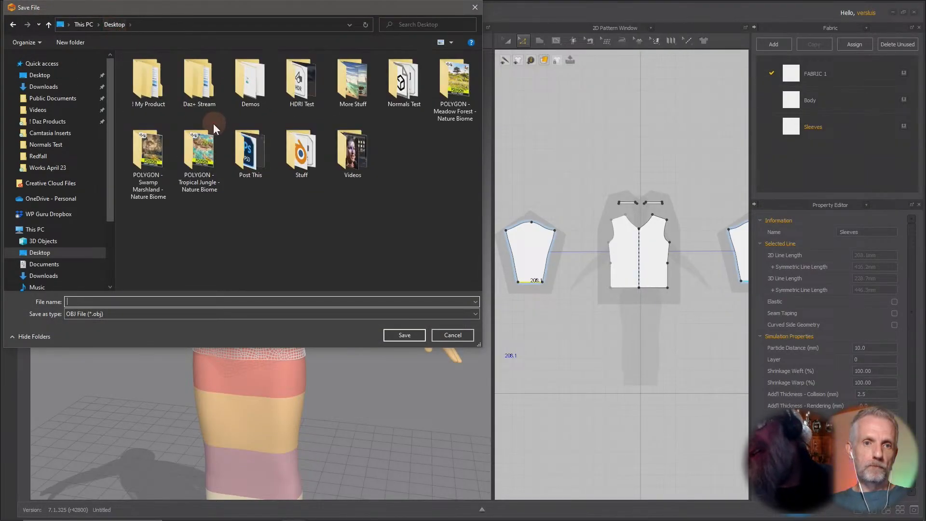
double_click(200, 82)
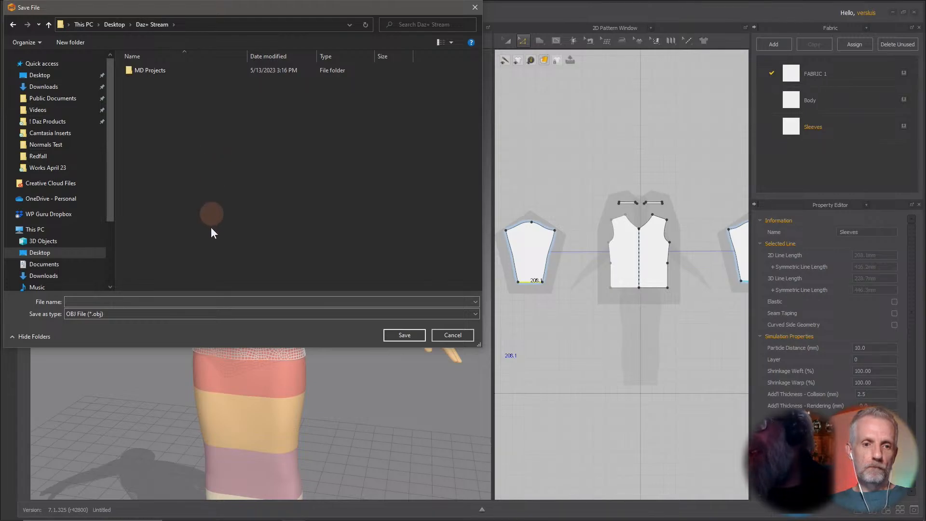
click(208, 300)
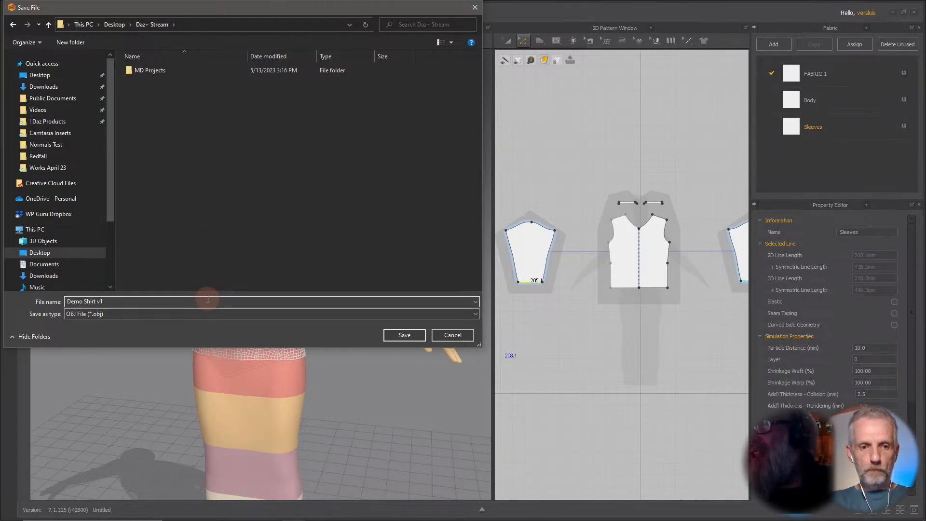
key(Return)
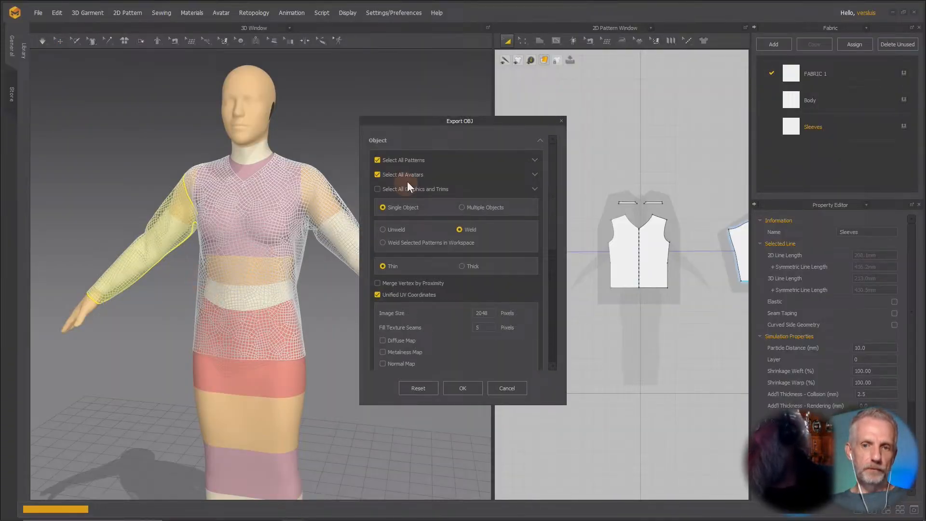
Exclude the avatars from the OBJ export, review the remaining export options, and confirm the export.
click(378, 175)
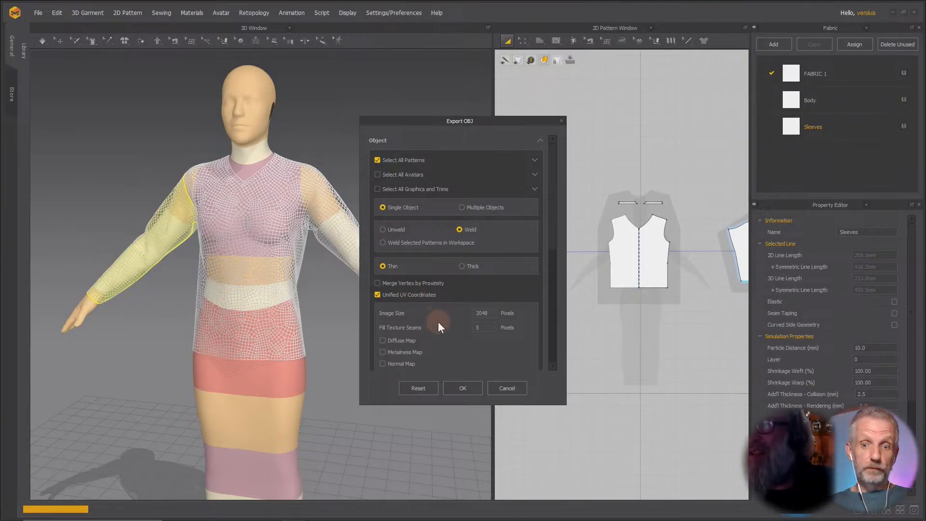
scroll(535, 318, down, 3)
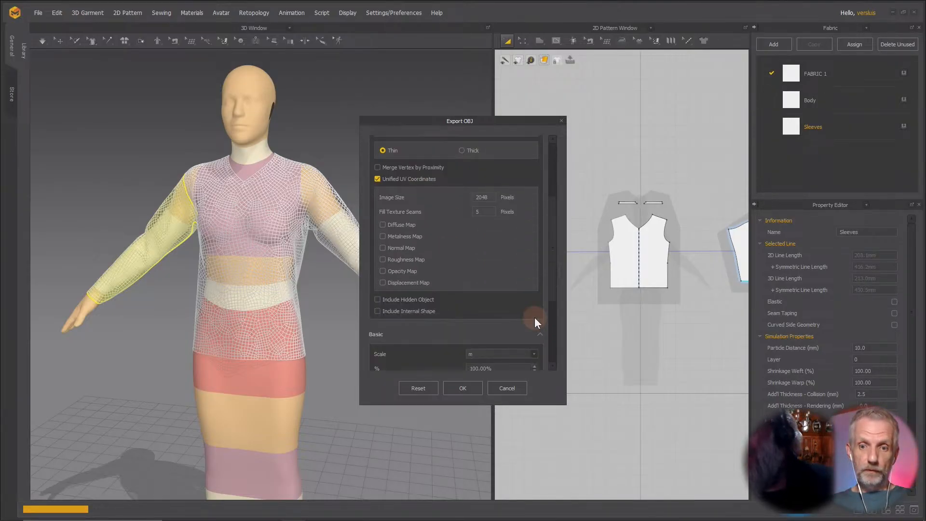
scroll(535, 318, down, 3)
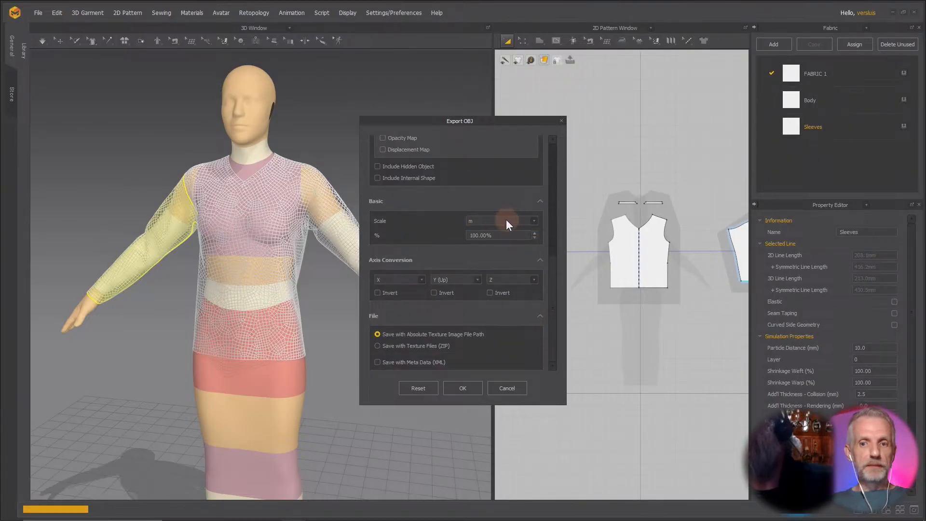
scroll(529, 334, up, 6)
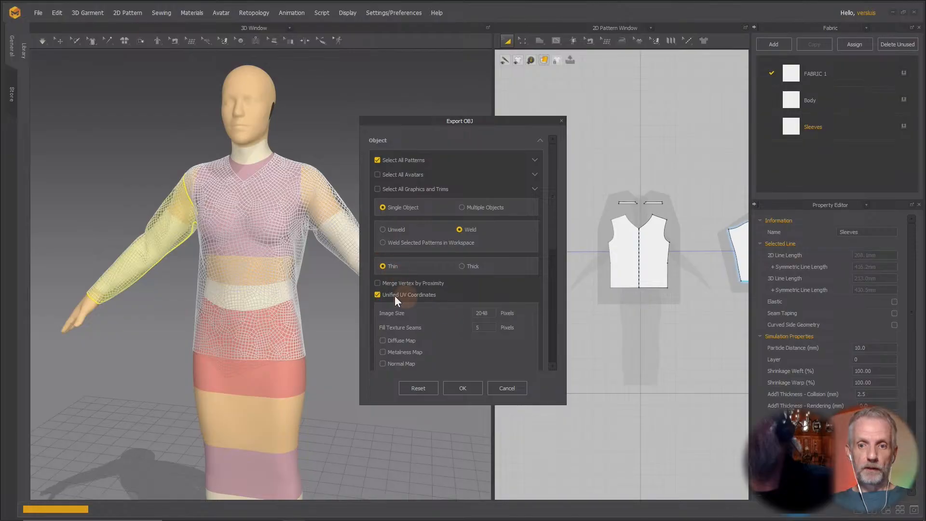
click(463, 388)
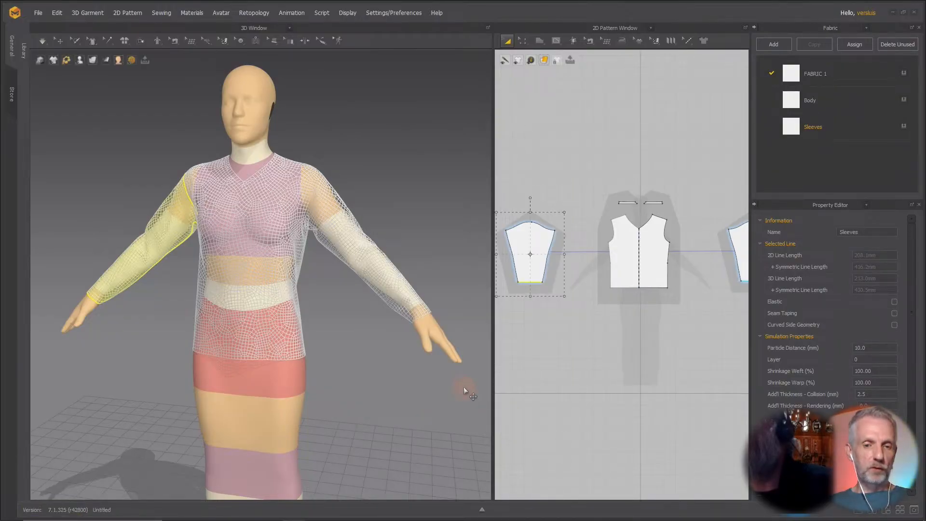
Switch to Daz Studio and load the Genesis 9 Dev Load figure from Genesis 9 Starter Essentials.
key(alt+Tab)
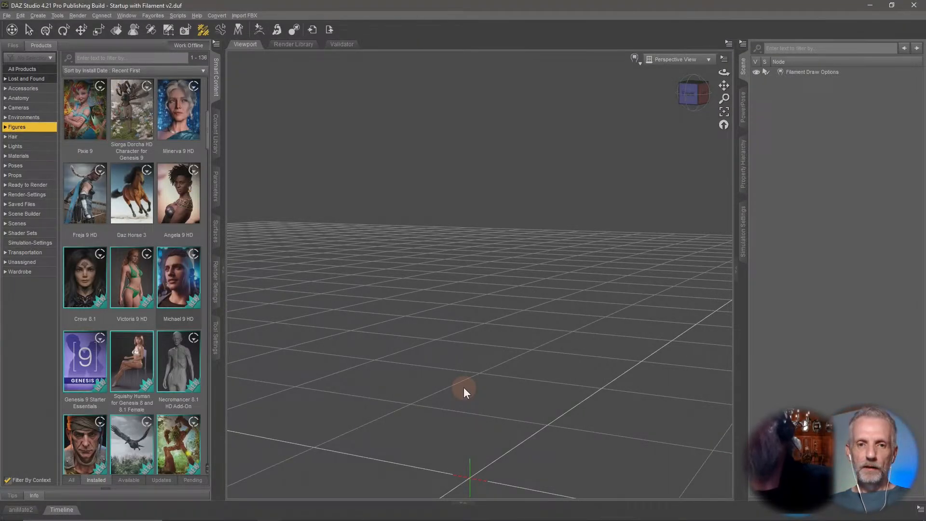
key(alt+Tab)
click(640, 351)
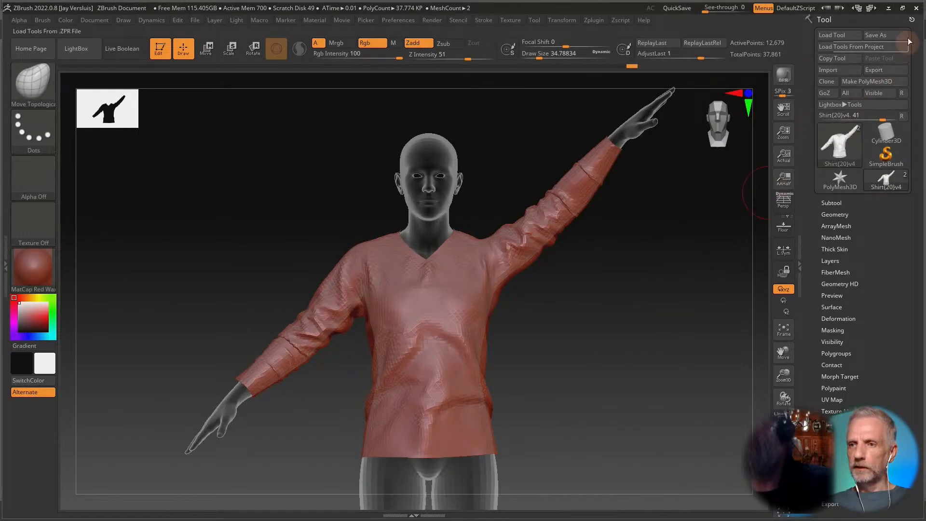
click(917, 8)
click(478, 300)
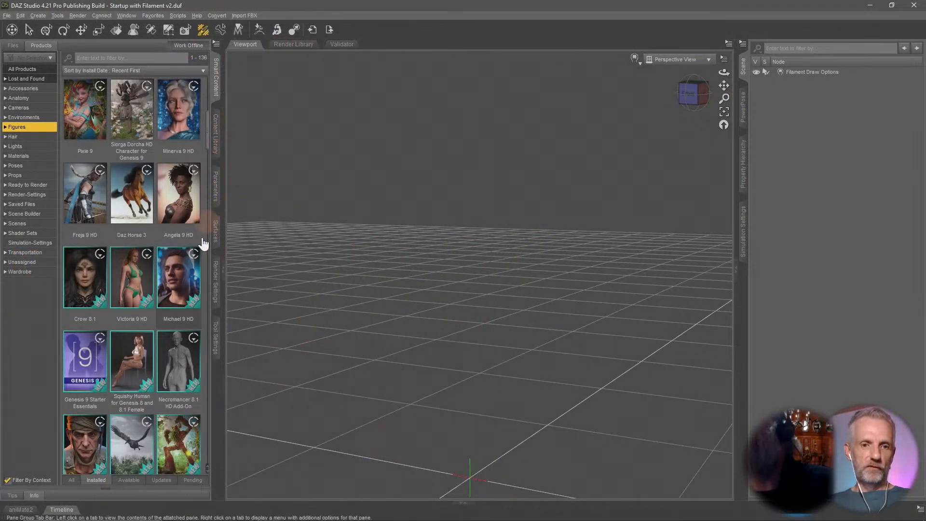
click(98, 360)
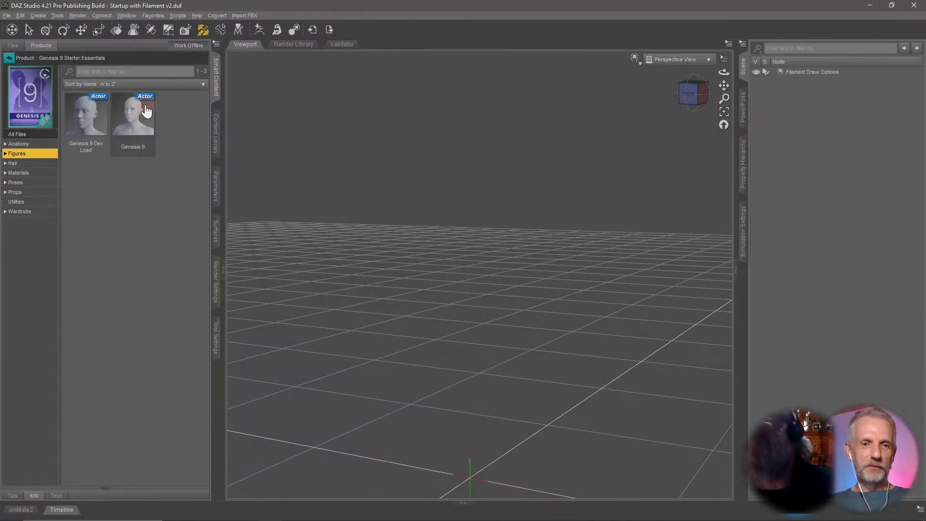
double_click(91, 115)
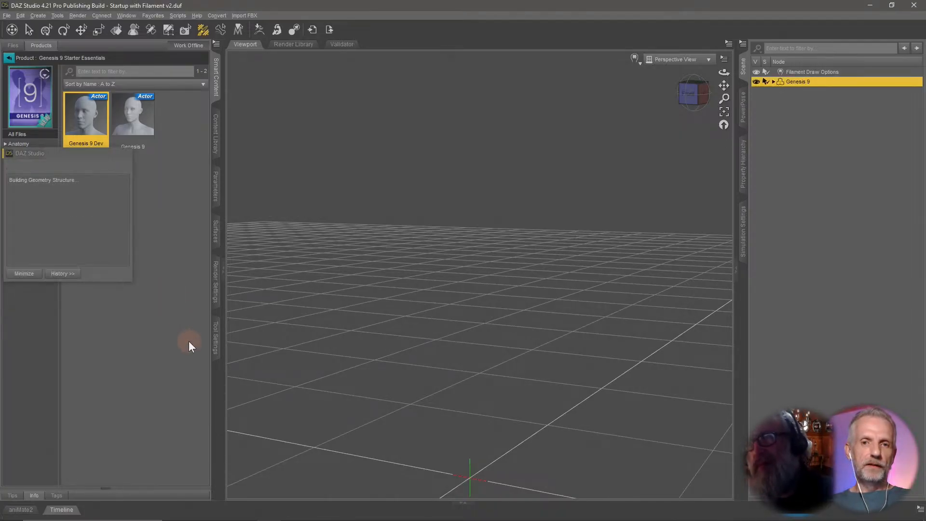
middle_drag(418, 326, 413, 316)
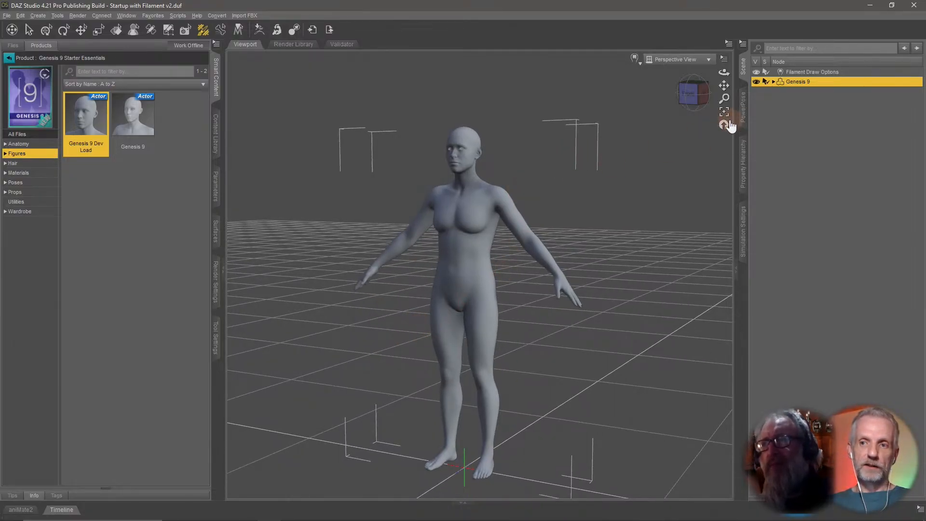
Load the Dress Long Tight projection template onto Genesis 9 using the figure's Preview Follower Template utility.
click(216, 194)
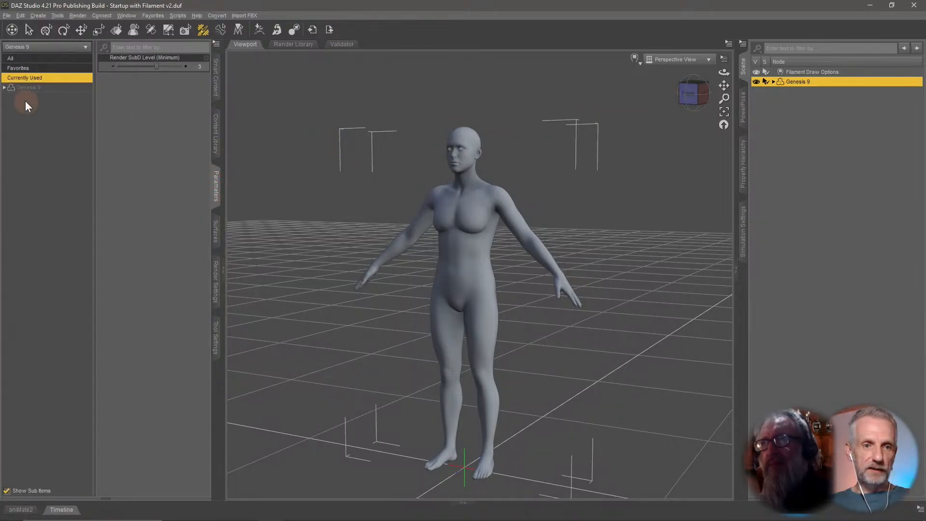
click(4, 88)
click(61, 156)
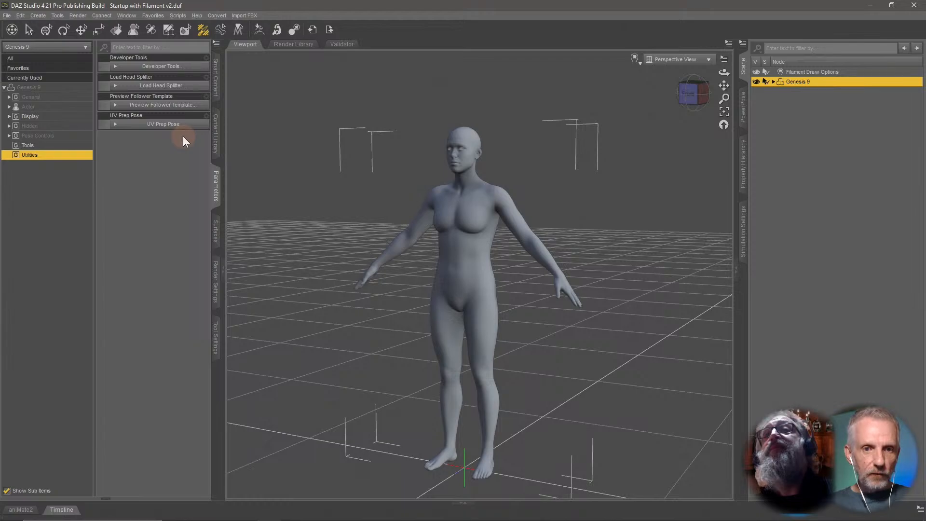
click(195, 108)
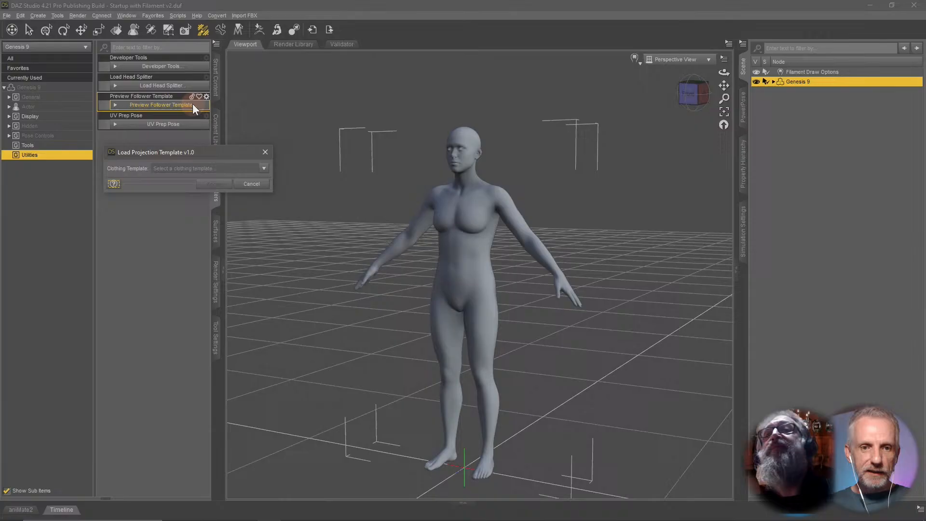
click(264, 168)
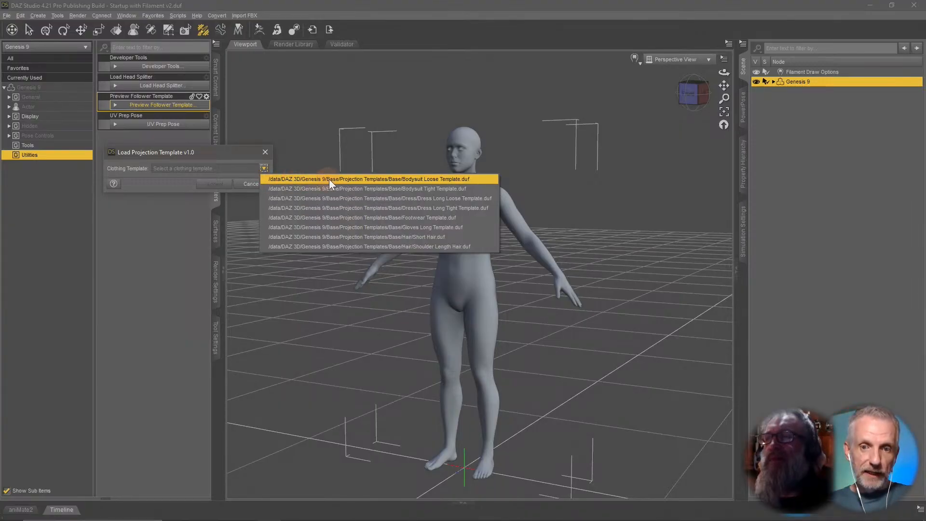
click(488, 208)
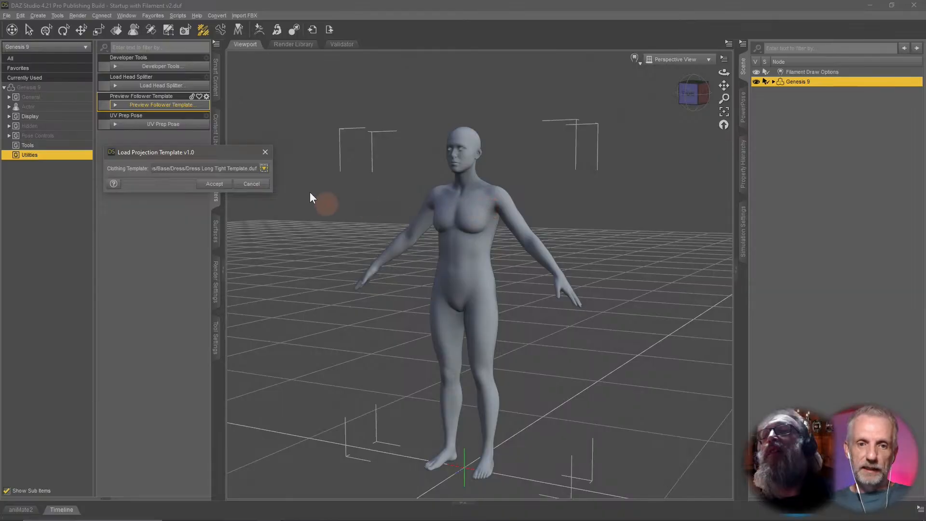
click(212, 184)
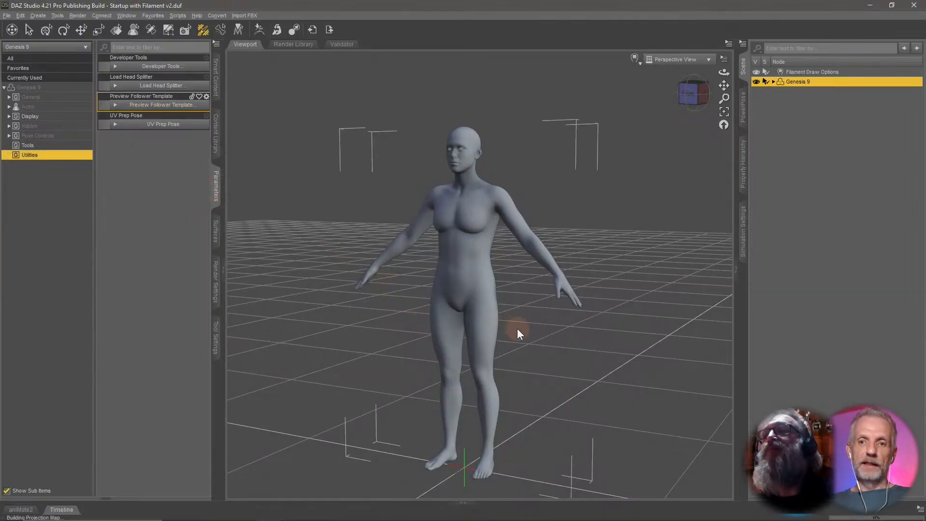
mouse_move(551, 338)
middle_down()
mouse_move(545, 331)
mouse_move(590, 331)
mouse_move(554, 331)
middle_up()
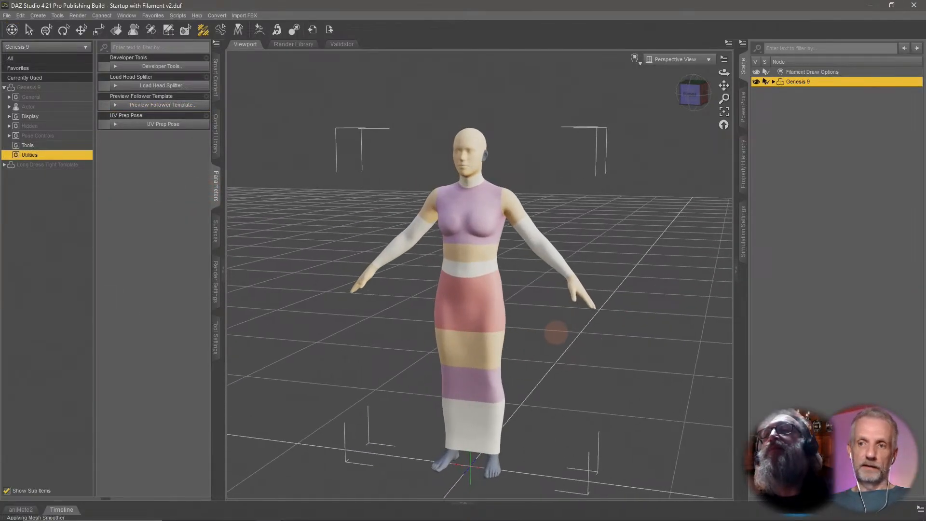
Toggle the Long Dress Tight Template's visibility off and on in the scene, and reselect the Genesis 9 figure.
click(773, 82)
click(834, 101)
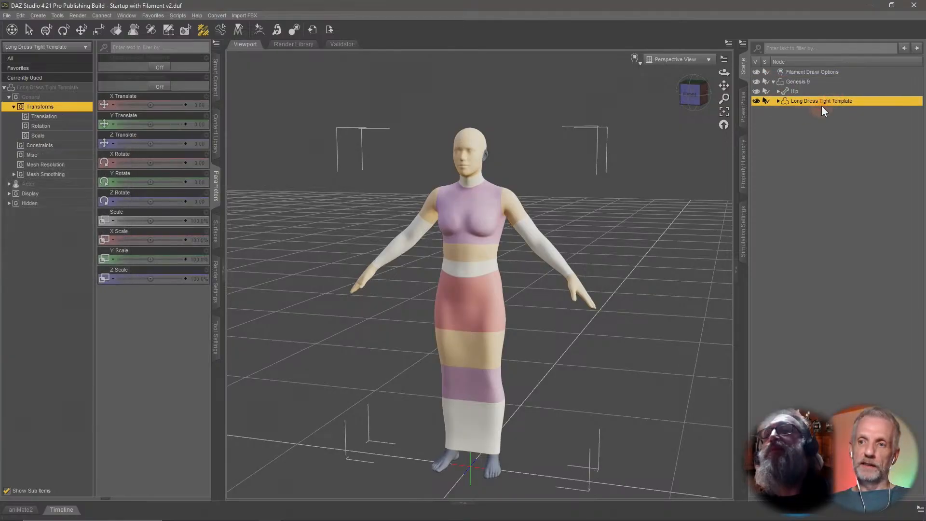
click(756, 101)
click(756, 101)
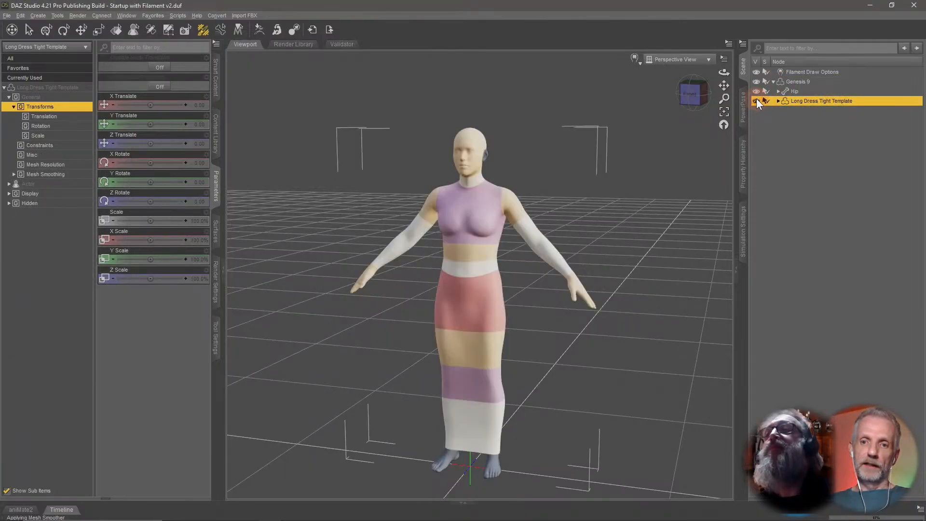
mouse_move(639, 204)
middle_down()
mouse_move(587, 205)
mouse_move(638, 205)
mouse_move(632, 221)
middle_up()
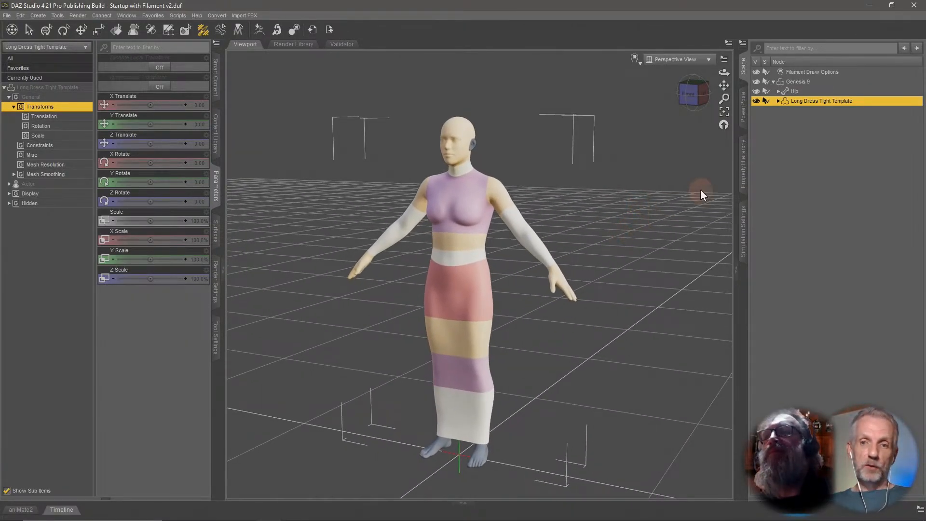
click(803, 81)
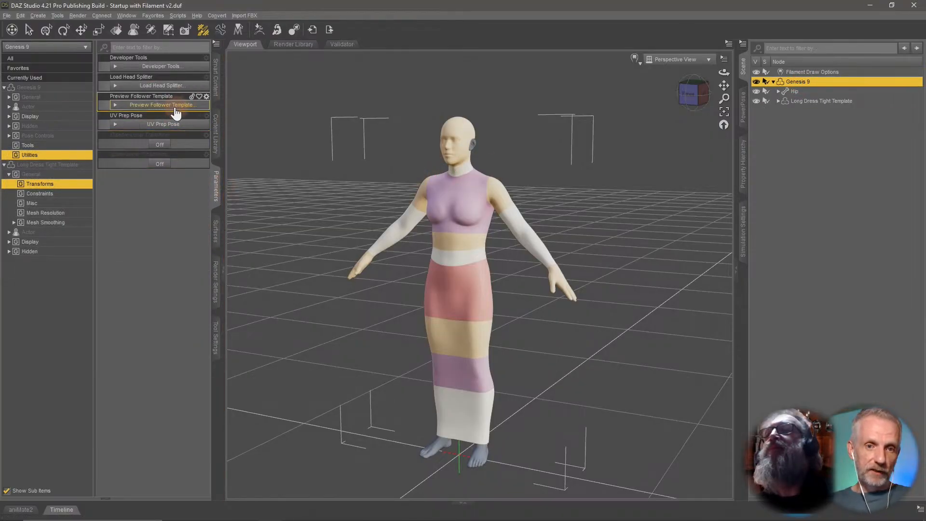
Load the Bodysuit Loose projection template onto Genesis 9 with the Preview Follower Template utility.
click(190, 105)
click(264, 169)
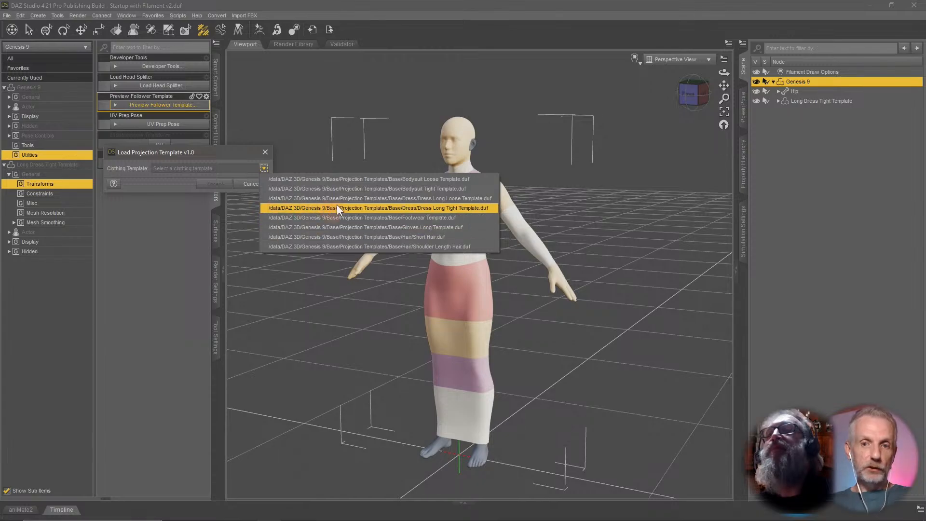
click(381, 180)
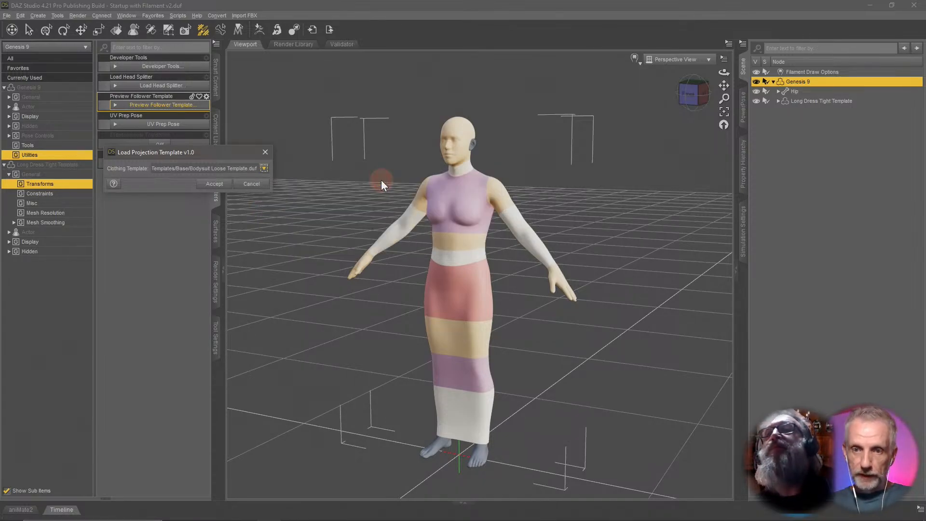
click(216, 185)
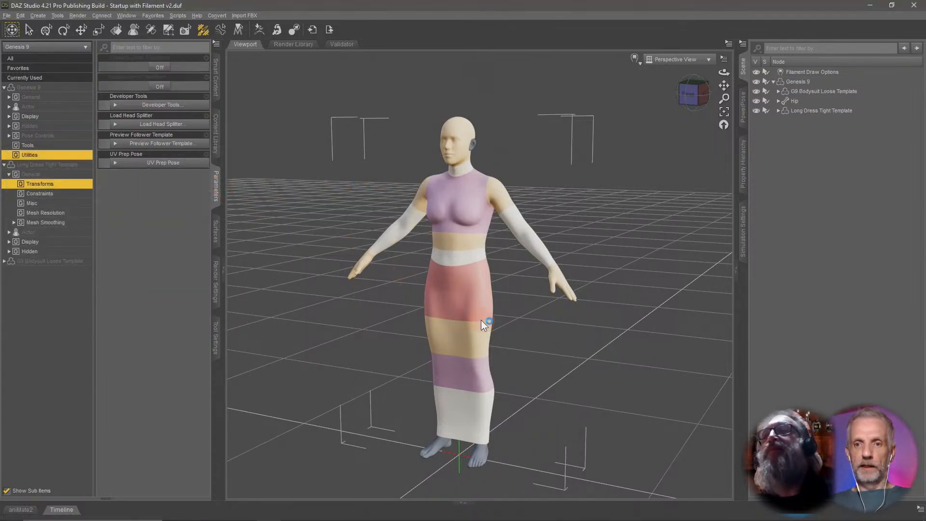
middle_drag(584, 259, 571, 259)
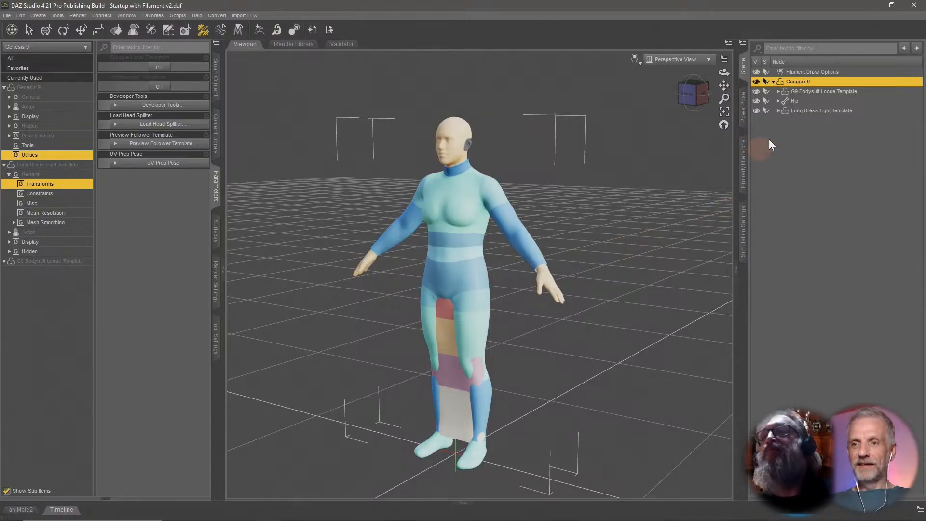
Delete the Long Dress Tight Template and the G9 Bodysuit Loose Template from the scene, then reselect Genesis 9.
click(838, 91)
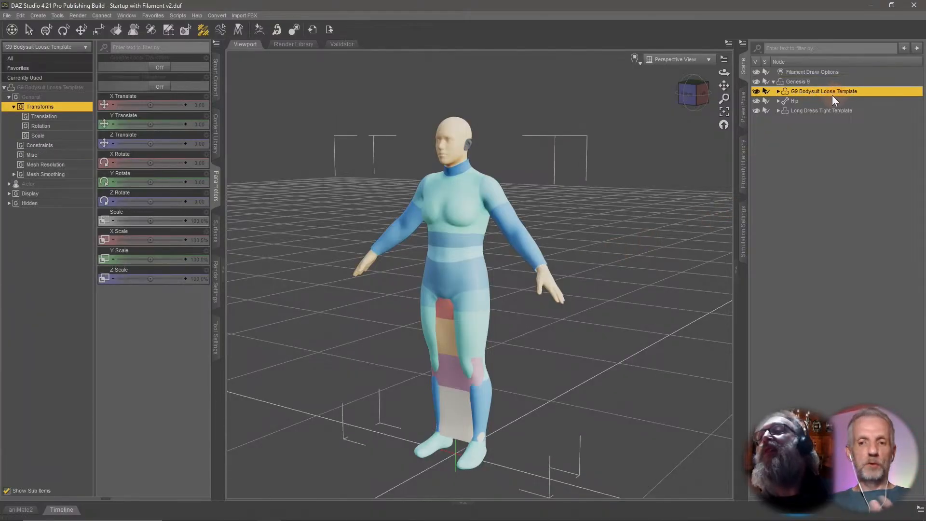
click(825, 111)
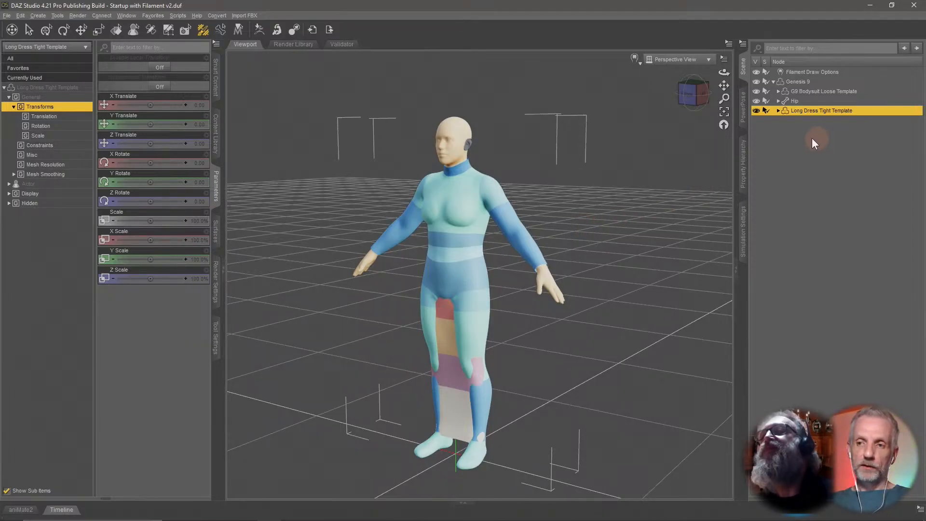
key(Delete)
click(830, 93)
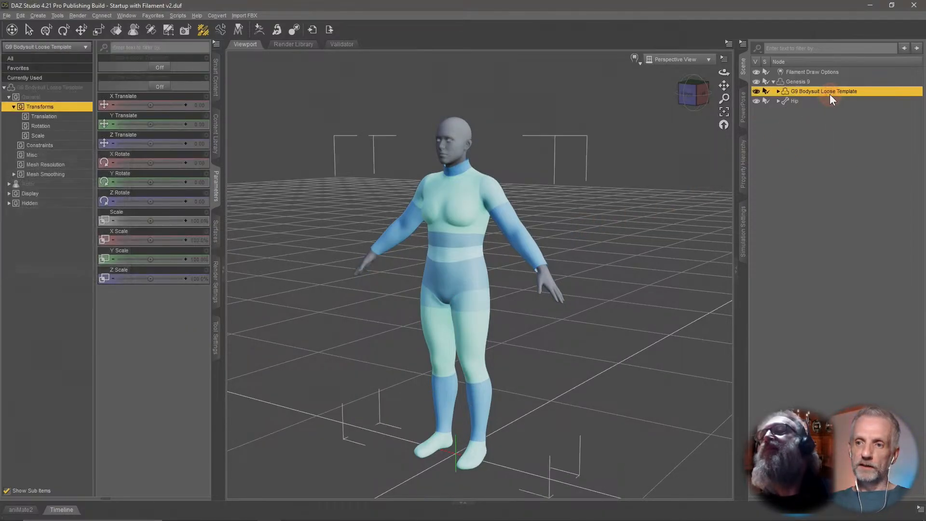
key(Delete)
click(801, 82)
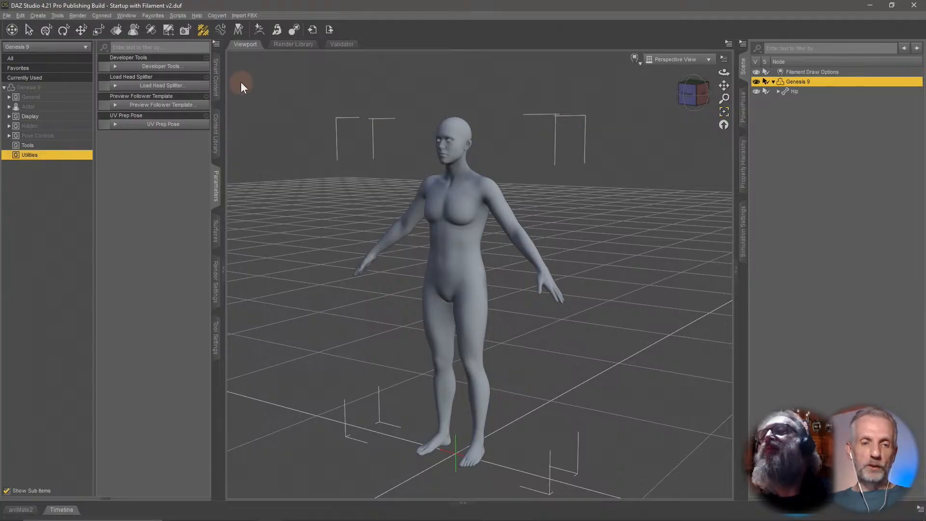
Import Demo Shirt v1.obj from the Desktop's Daz+ Stream folder, with Read Material Library turned off.
click(7, 15)
click(22, 117)
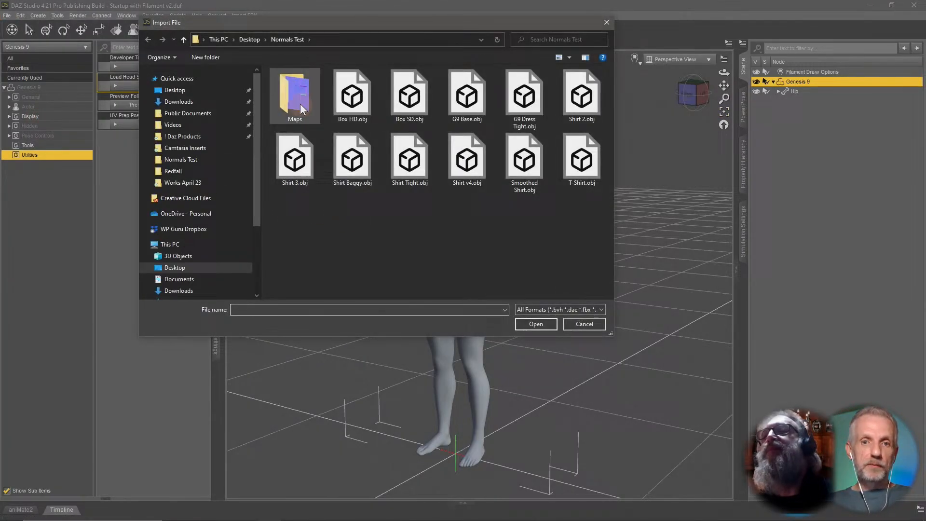
click(253, 41)
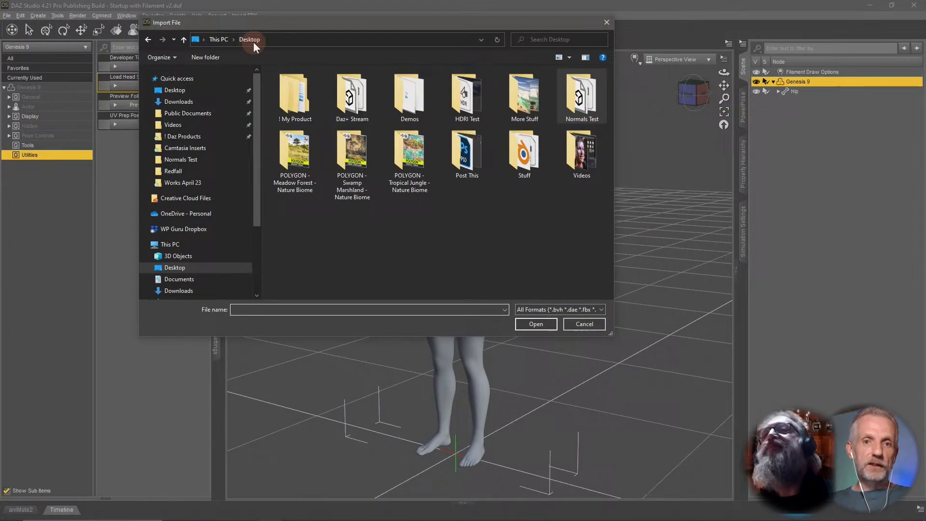
double_click(299, 103)
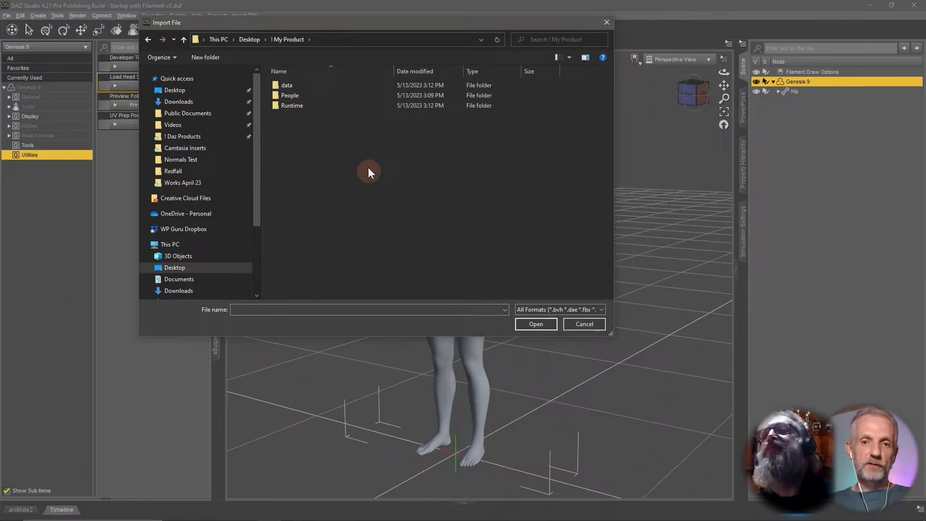
click(184, 41)
double_click(365, 96)
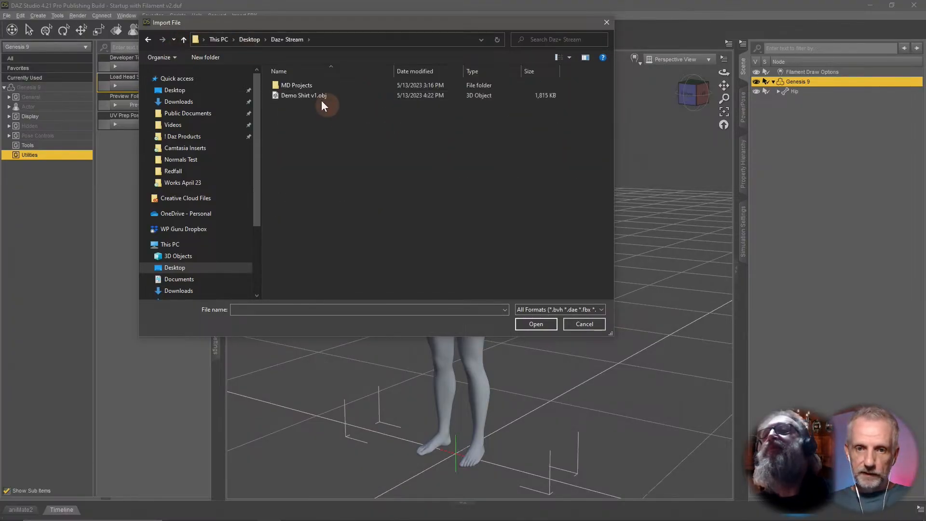
click(309, 95)
click(538, 323)
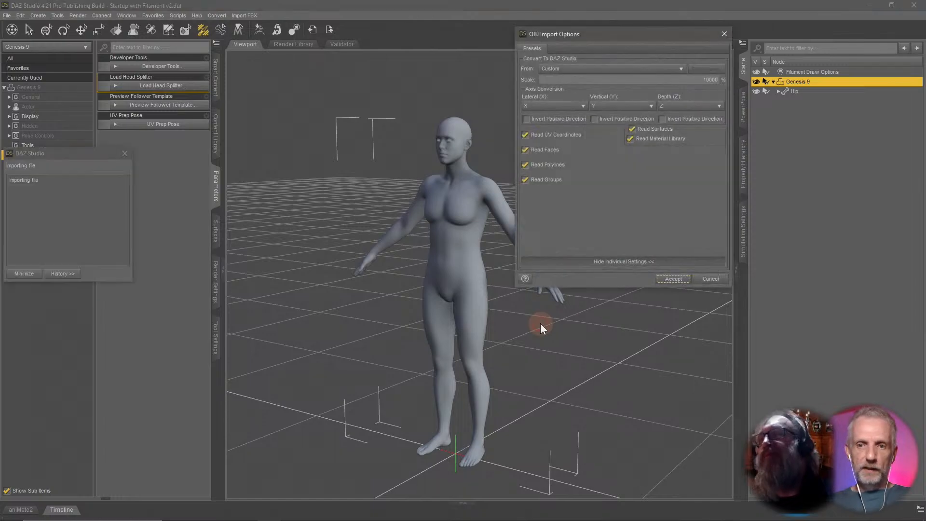
click(678, 139)
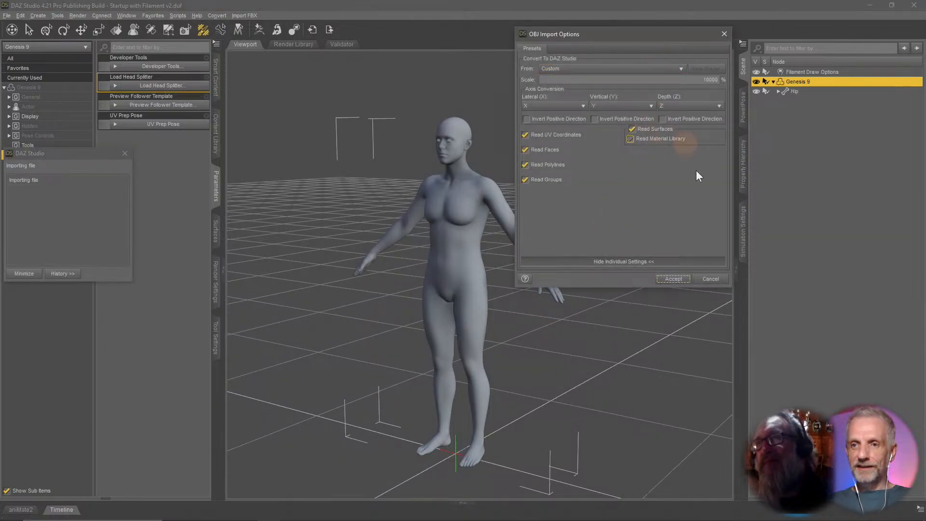
click(674, 279)
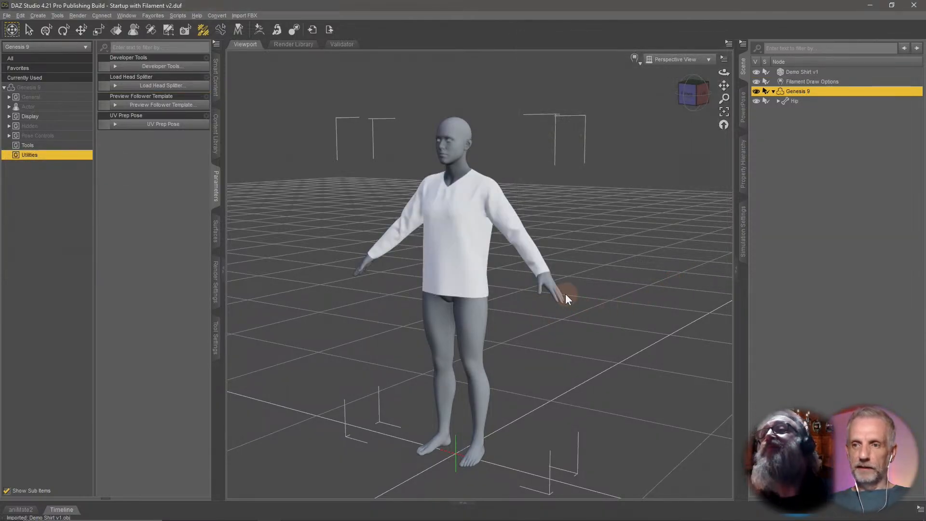
Select the imported Demo Shirt v1 and open the Transfer Utility from the Scene pane's Assets options, showing its full options.
click(801, 72)
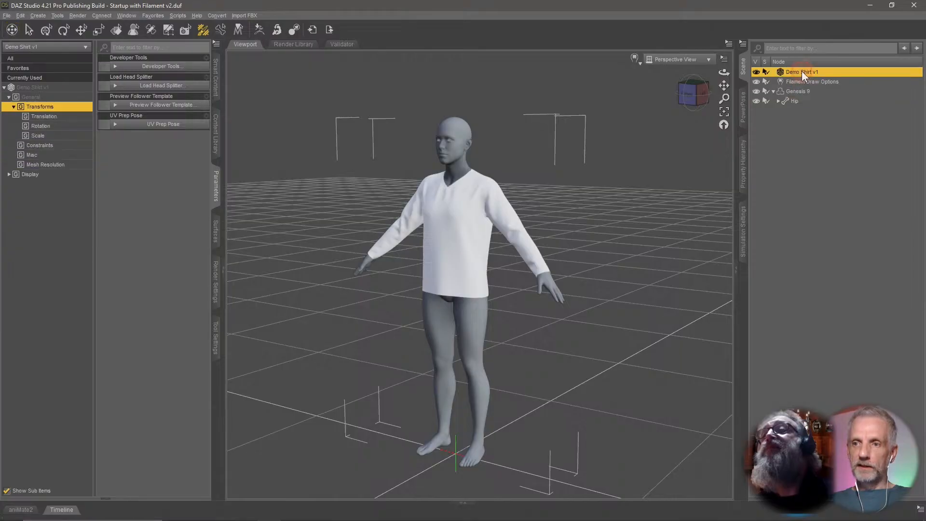
key(ctrl+f)
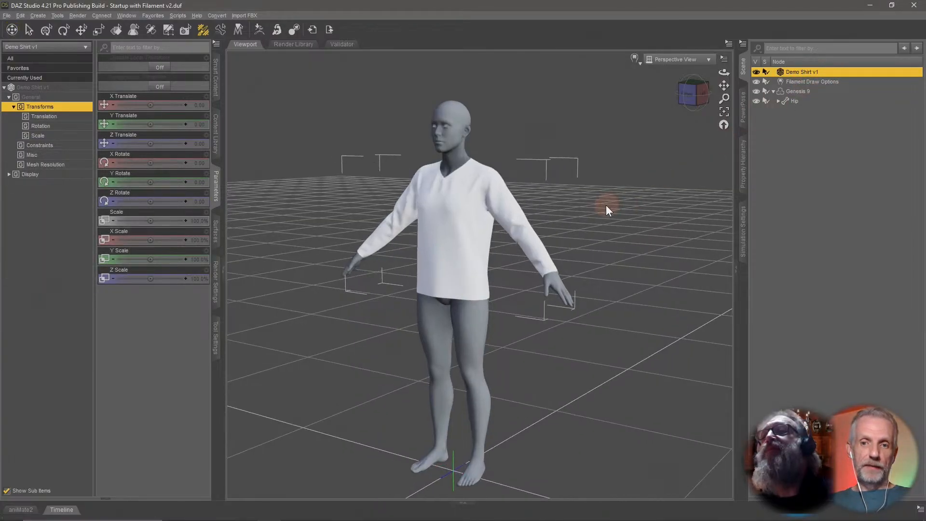
drag(606, 211, 606, 197)
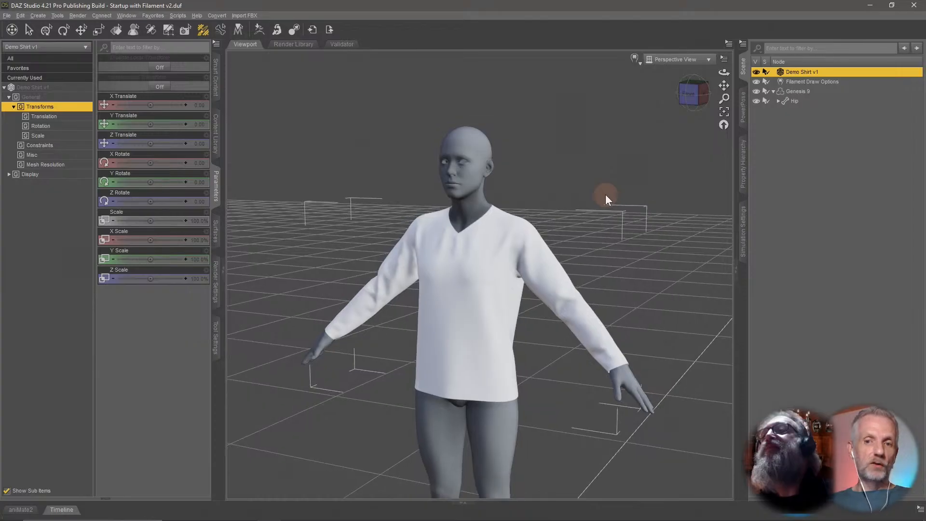
right_click(746, 72)
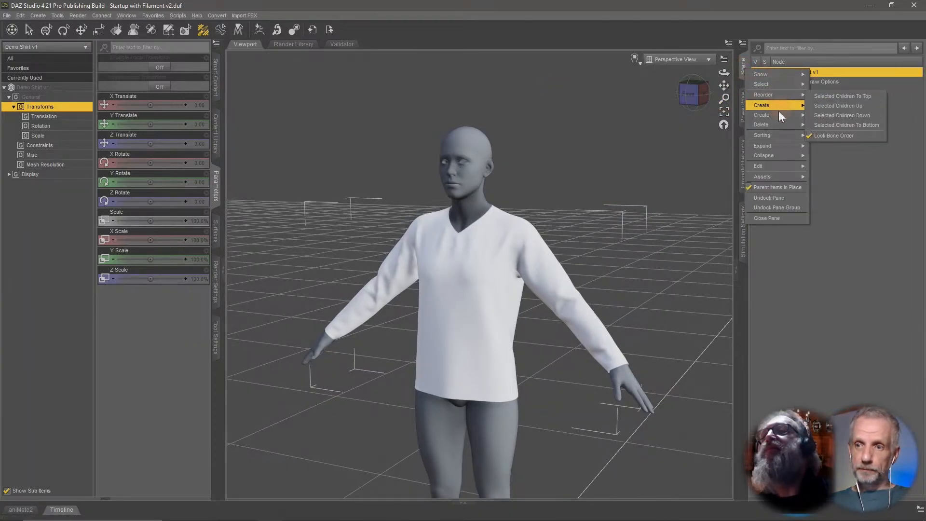
mouse_move(789, 175)
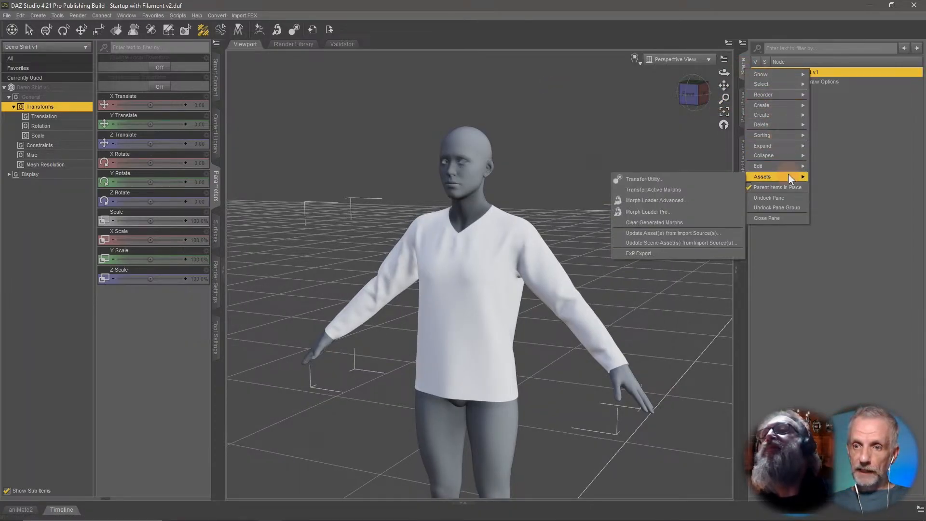
click(731, 179)
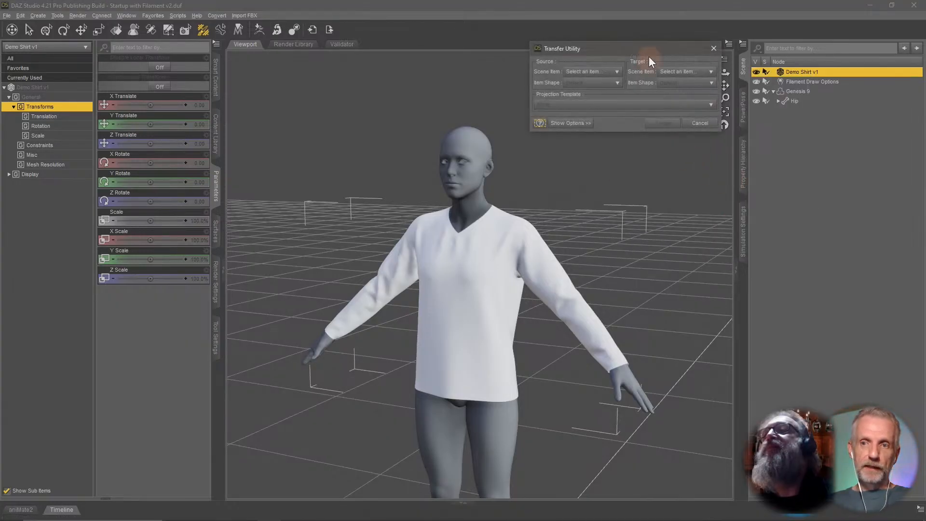
drag(656, 47, 510, 42)
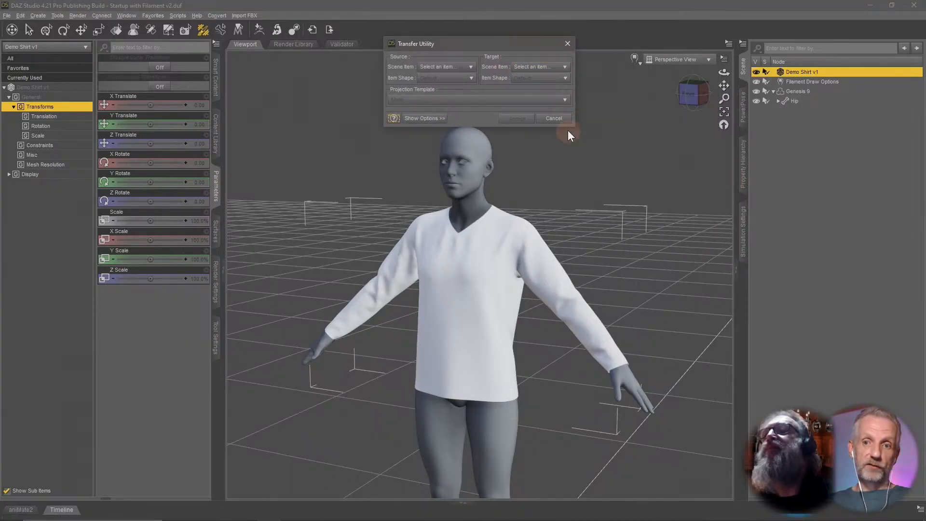
click(431, 121)
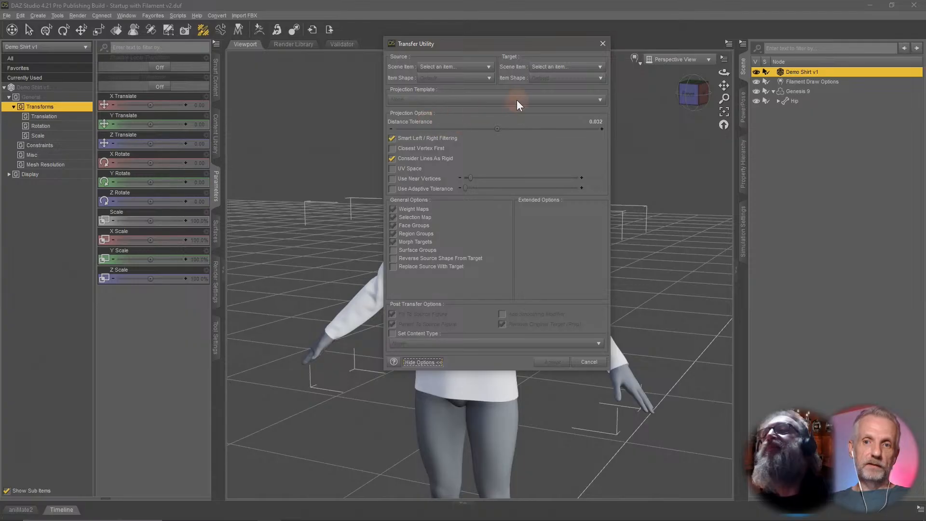
drag(546, 43, 542, 40)
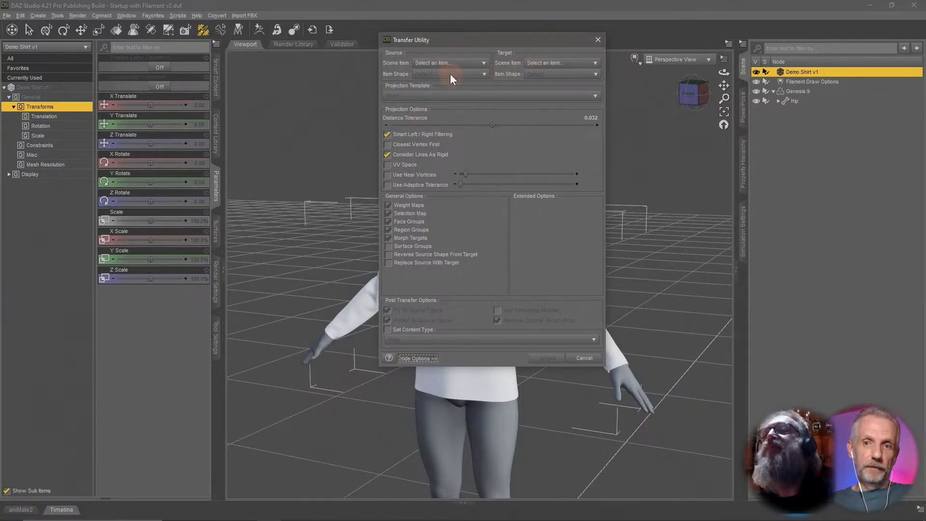
Set the transfer source to Genesis 9, the target to Demo Shirt v1, and the projection template to Base/Dress/Dress Long Tight Template.
click(479, 63)
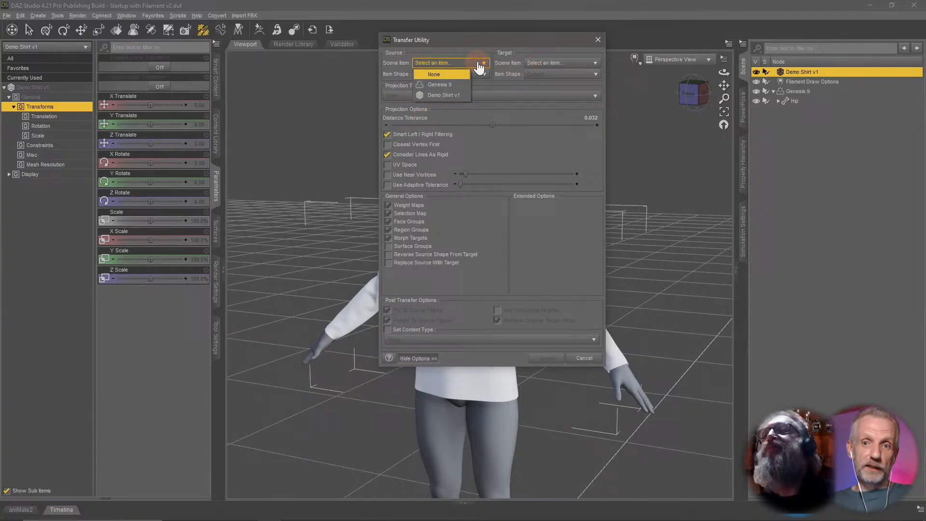
click(458, 83)
click(579, 63)
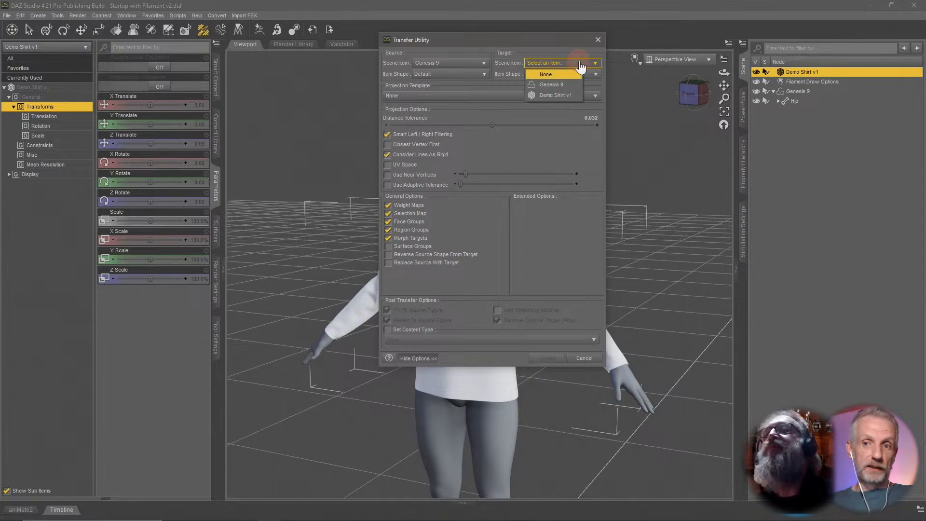
click(572, 95)
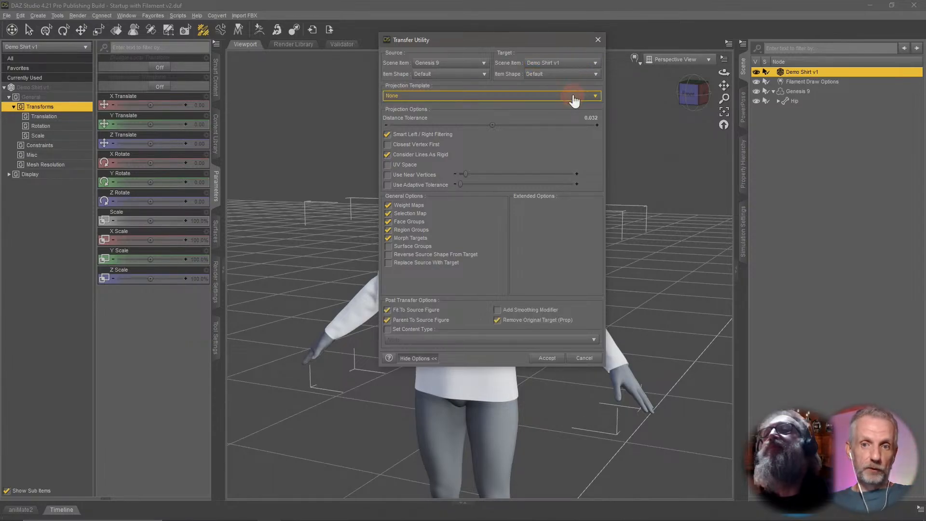
click(441, 95)
mouse_move(409, 118)
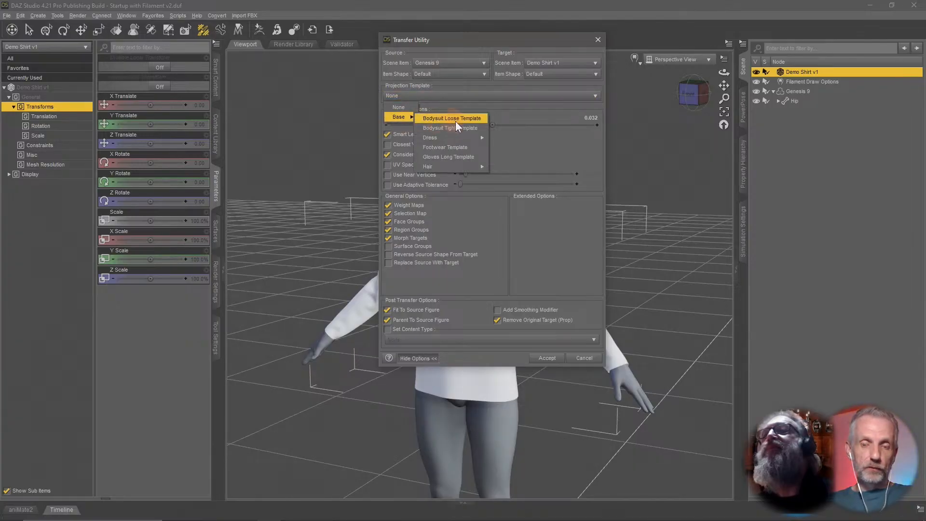
mouse_move(462, 137)
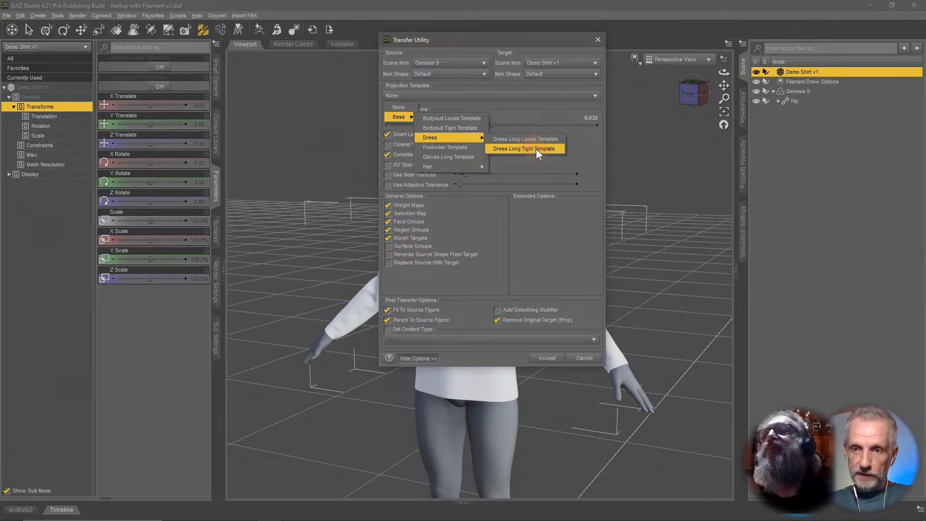
click(561, 149)
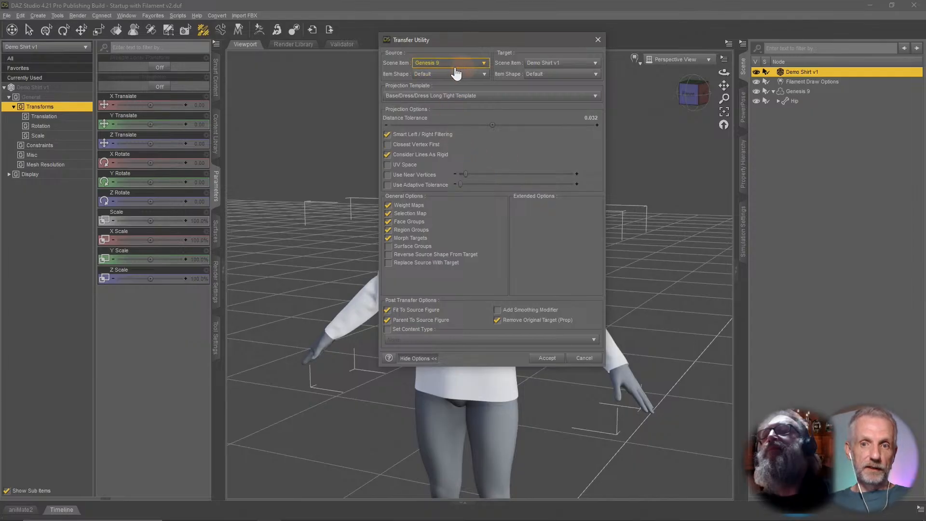
Reset the projection template to None and pick the Dress Long Tight Template again.
click(490, 97)
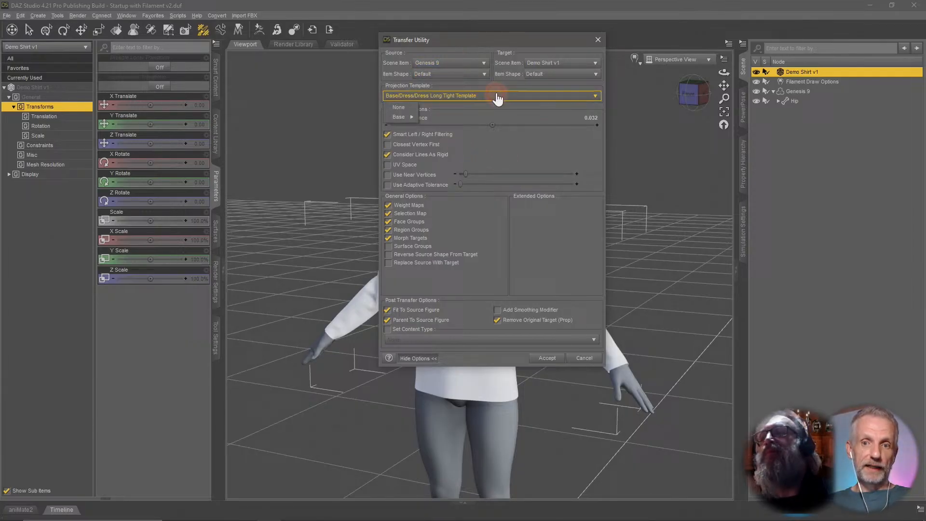
click(400, 107)
click(471, 96)
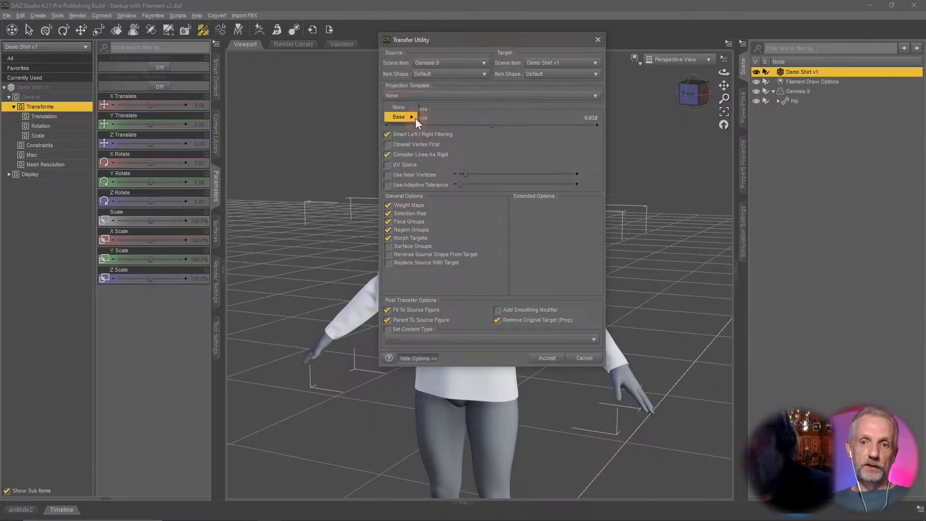
mouse_move(405, 116)
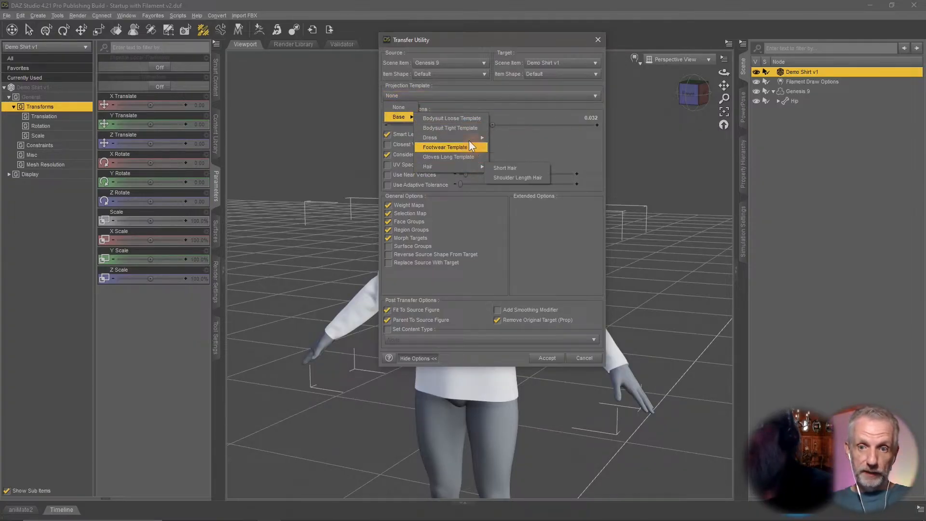
mouse_move(470, 140)
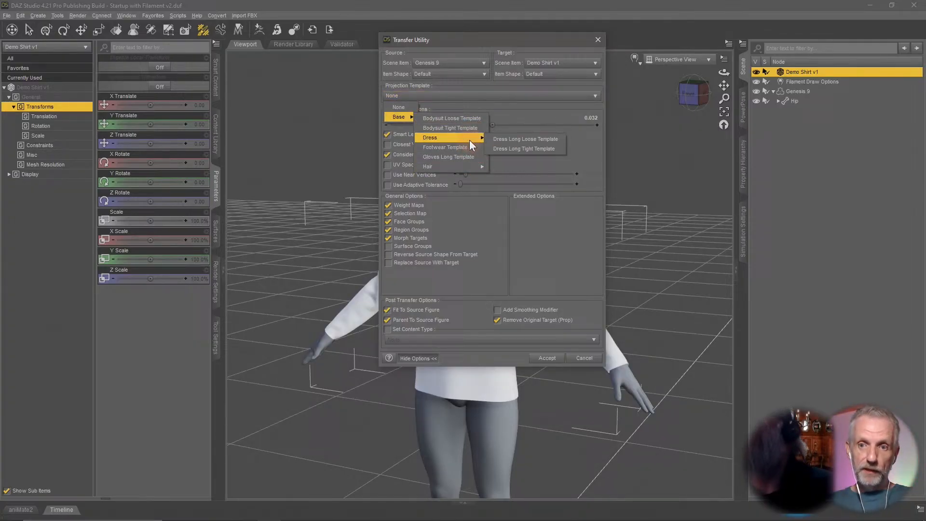
click(551, 149)
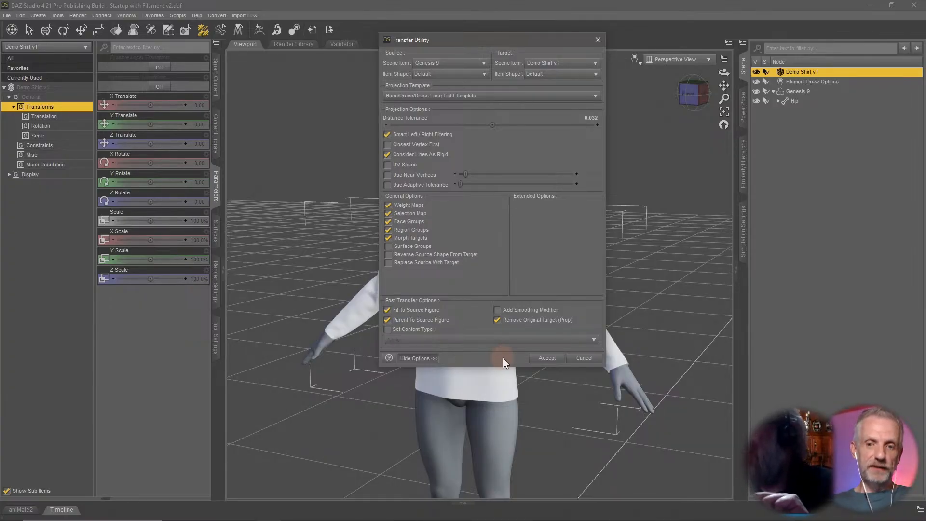
Accept the transfer to convert Demo Shirt v1 into Genesis 9 clothing.
click(550, 358)
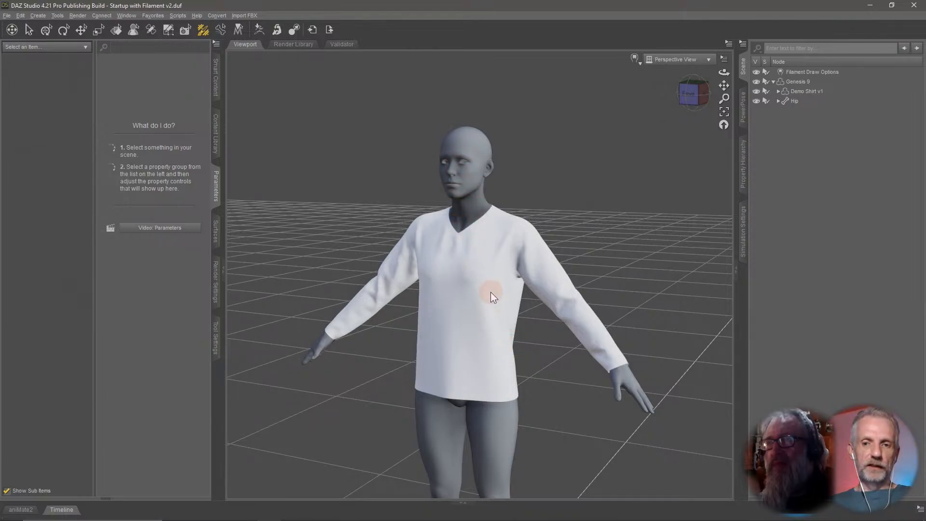
ctrl+alt+drag(463, 312, 461, 313)
ctrl+alt+right_drag(461, 312, 462, 311)
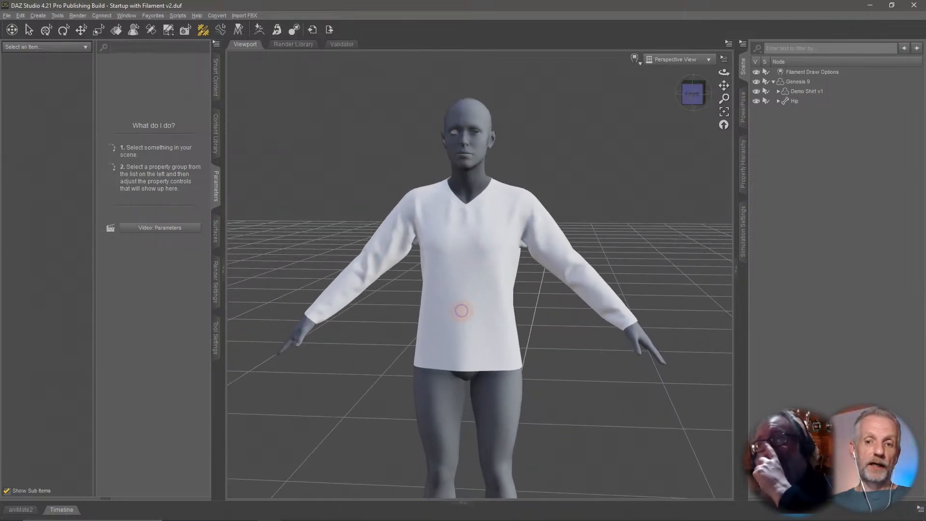
ctrl+alt+drag(462, 311, 464, 314)
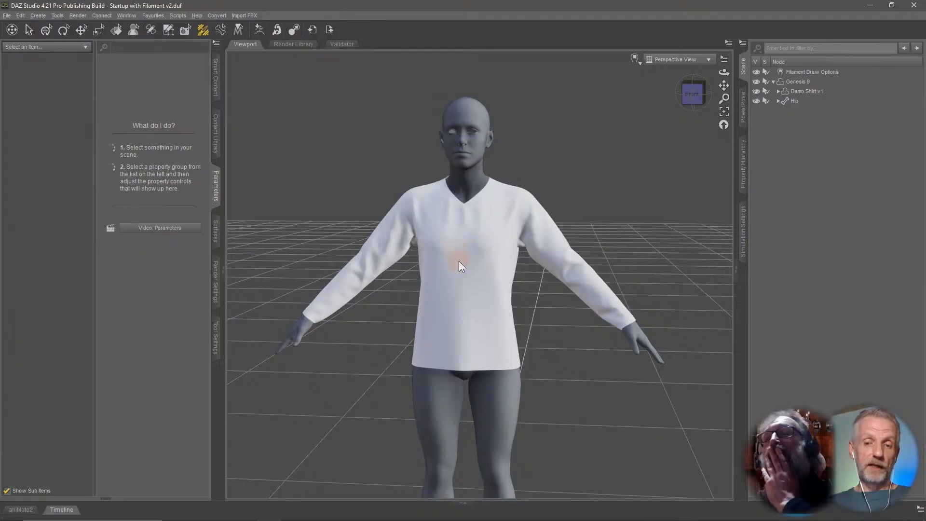
ctrl+alt+drag(473, 268, 475, 266)
Zoom in and orbit around to examine how the converted shirt fits the figure.
scroll(503, 229, up, 4)
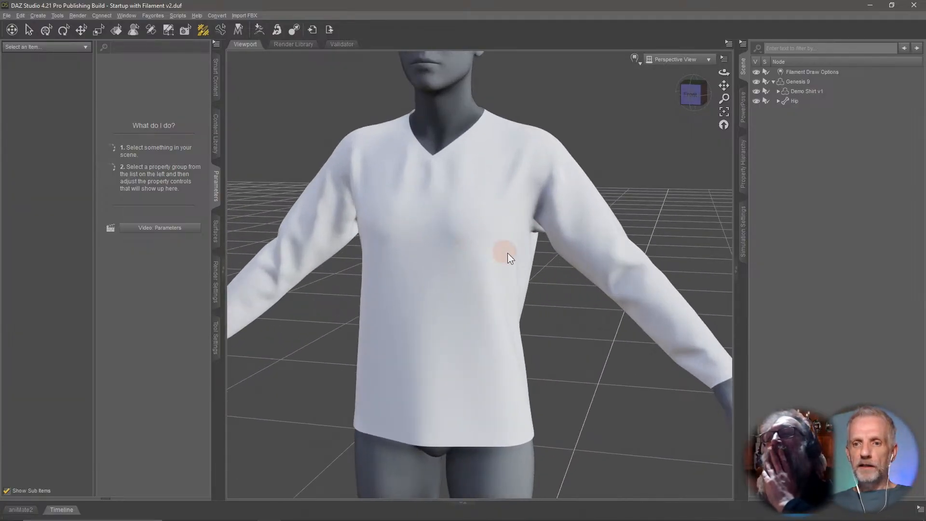
ctrl+alt+right_drag(504, 250, 504, 248)
scroll(503, 248, up, 5)
ctrl+alt+drag(504, 247, 503, 246)
scroll(503, 246, down, 10)
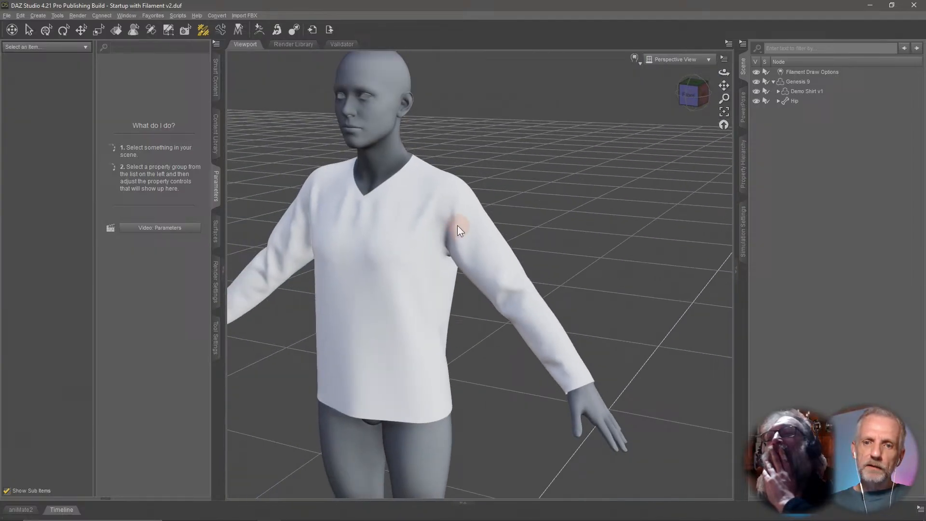
scroll(457, 226, down, 1)
ctrl+alt+right_drag(457, 226, 457, 223)
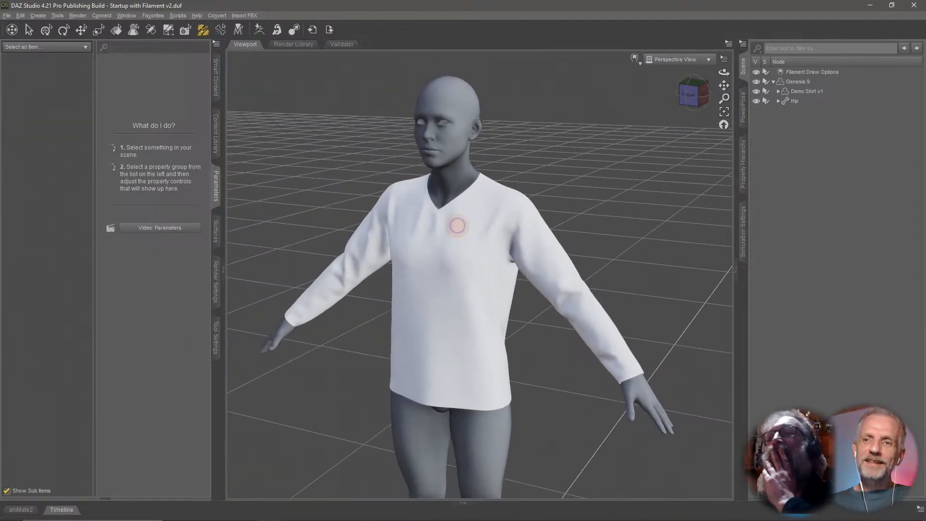
ctrl+alt+drag(456, 223, 454, 217)
Select Demo Shirt v1 and set its surfaces' base colour to a yellow-green (RGB 165, 175, 58).
click(816, 90)
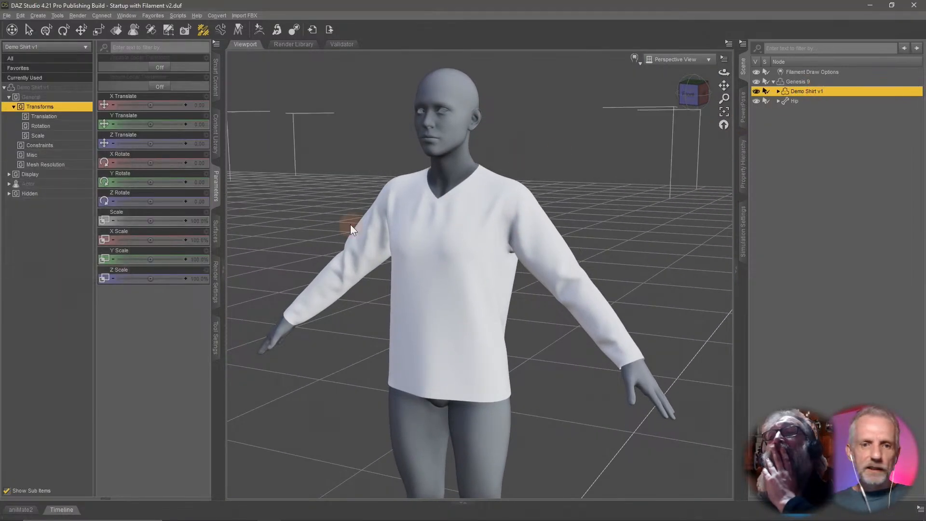
click(215, 241)
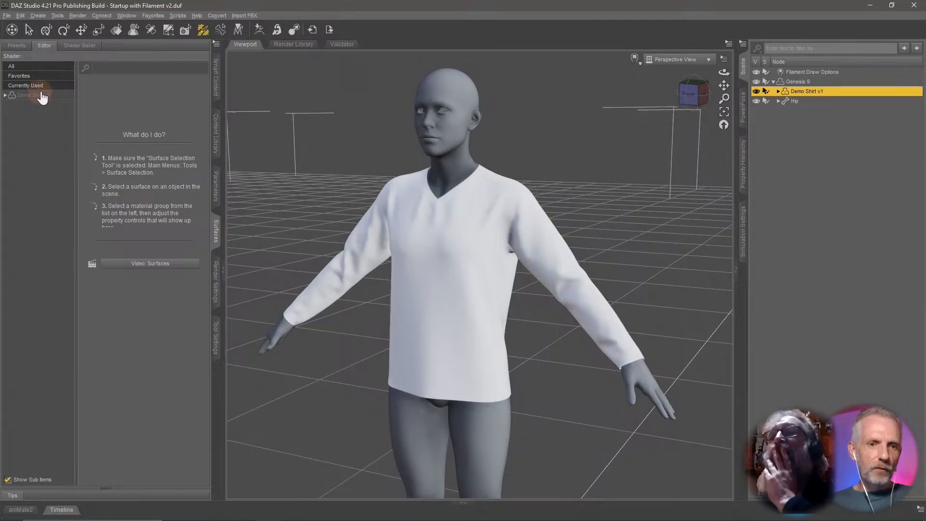
click(41, 96)
click(142, 262)
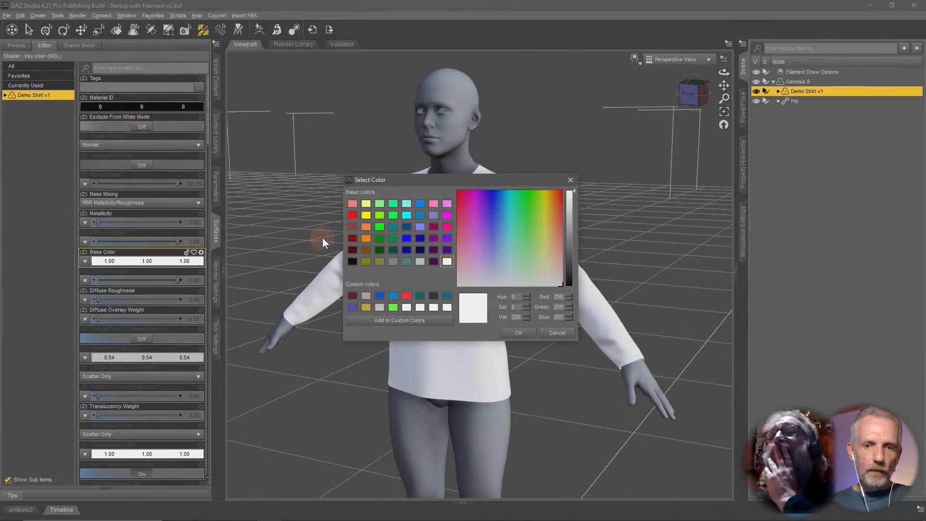
click(379, 227)
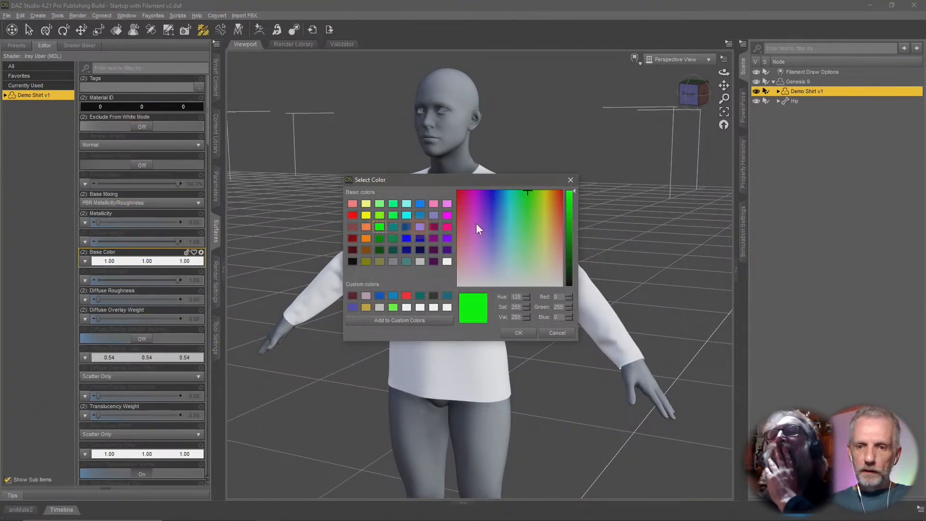
drag(531, 189, 542, 224)
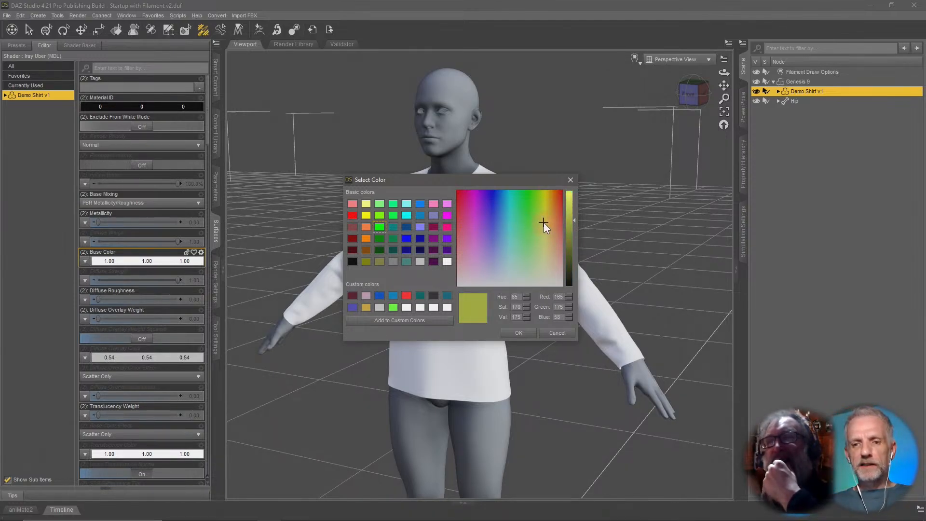
click(526, 334)
mouse_move(565, 372)
mouse_down()
mouse_move(585, 374)
mouse_move(559, 373)
mouse_up()
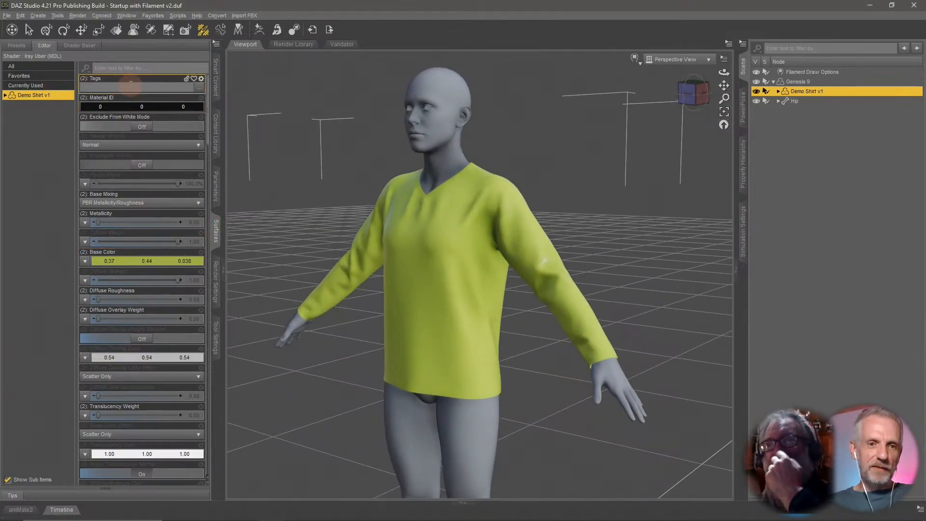
Filter the surface properties for glossy settings, increase Glossy Roughness, and clear the filter.
click(150, 66)
text(g)
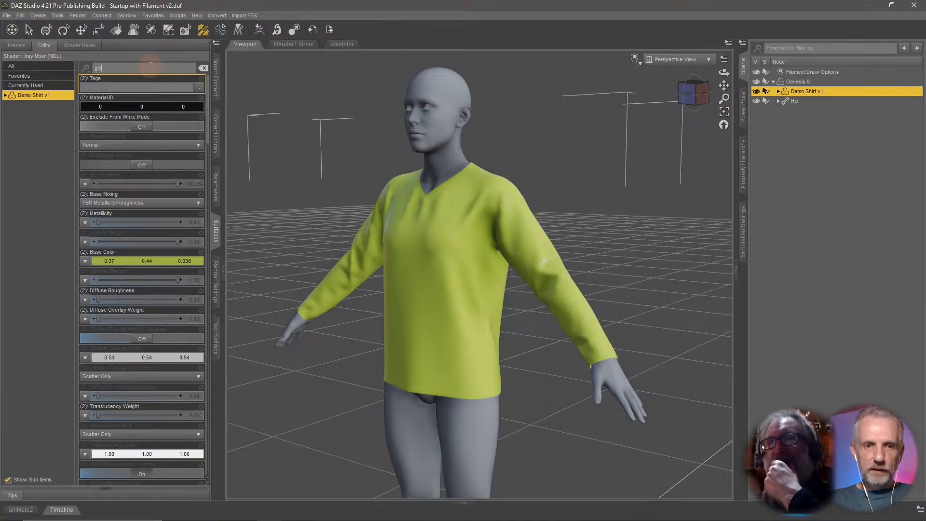
text(lo)
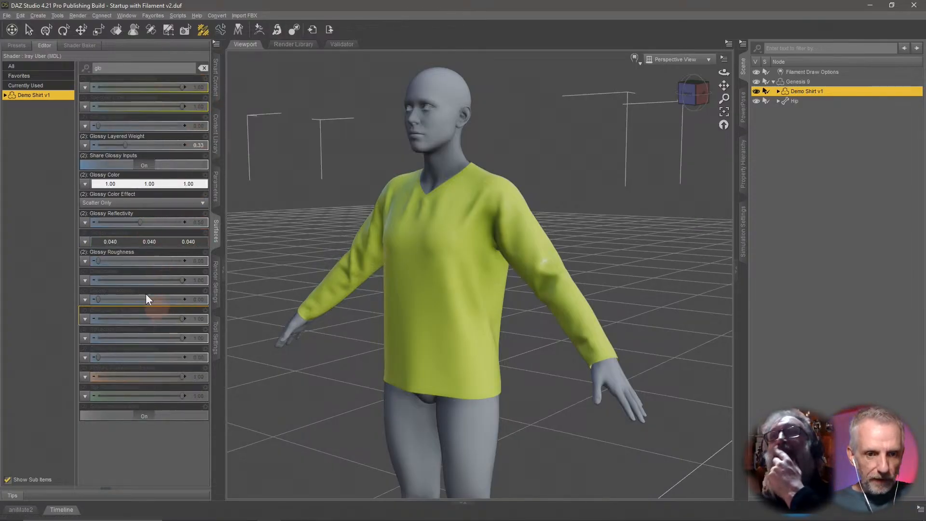
drag(98, 261, 166, 262)
click(203, 68)
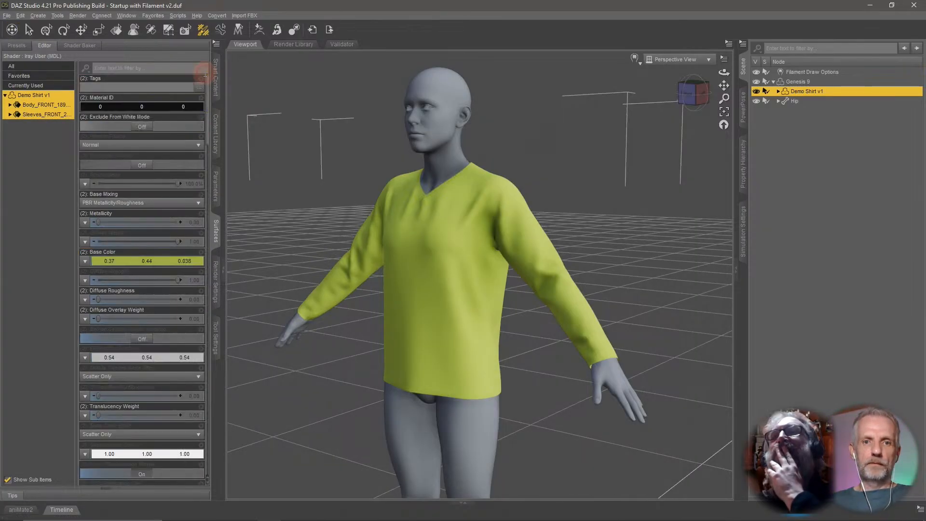
Orbit around the figure to view the recoloured shirt from several angles.
drag(348, 205, 351, 214)
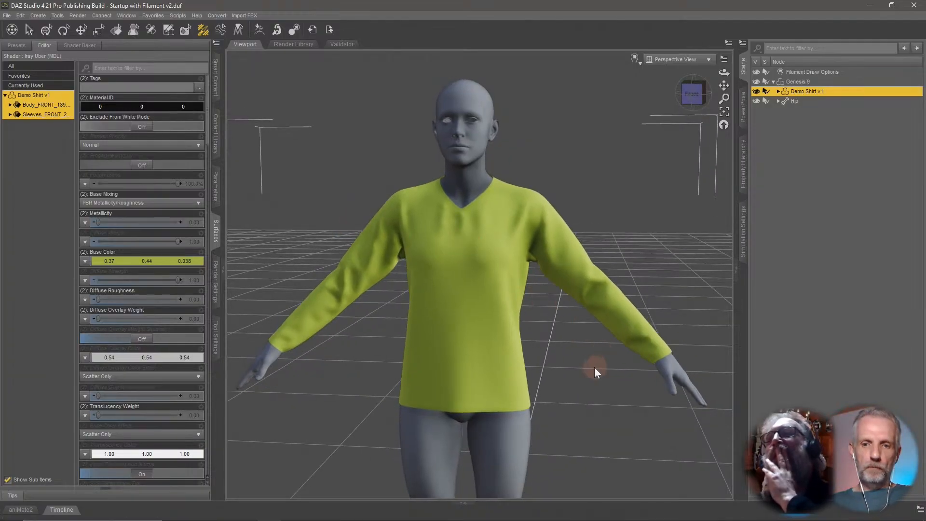
drag(594, 366, 607, 371)
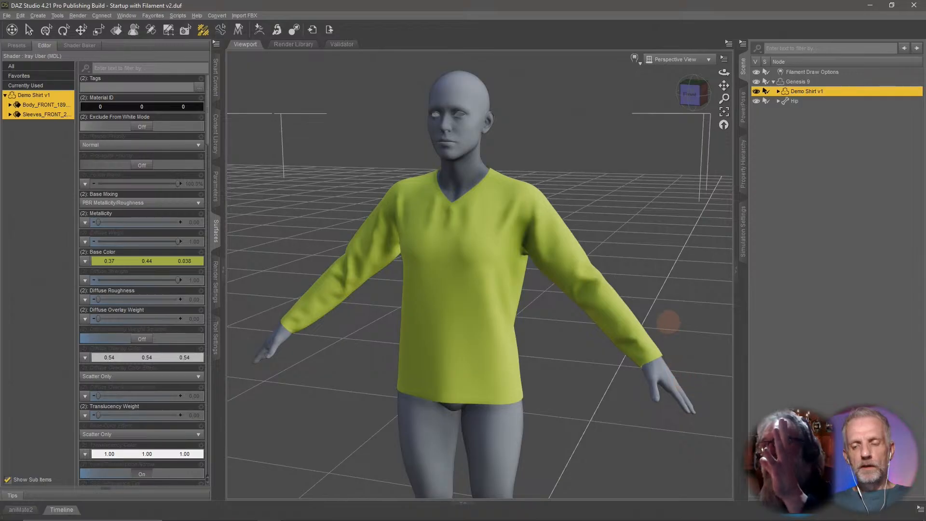
drag(668, 322, 595, 418)
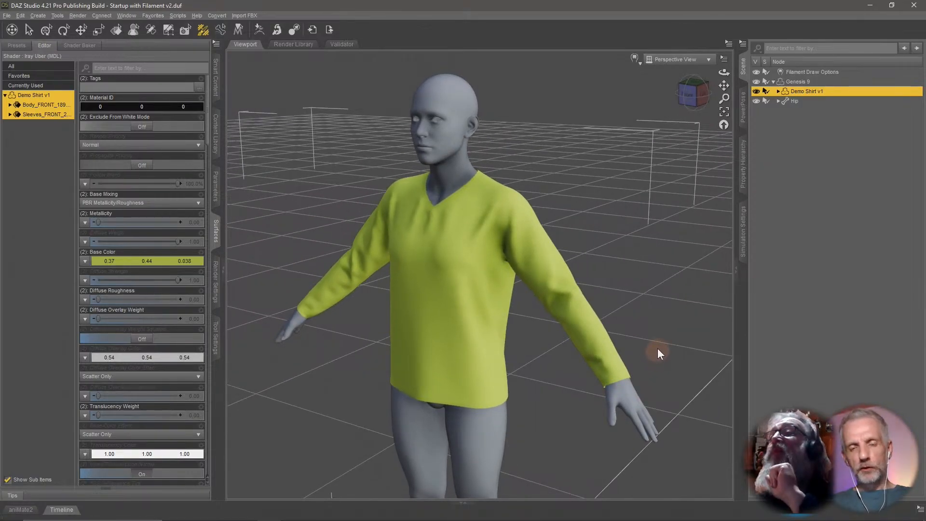
ctrl+alt+drag(658, 349, 658, 349)
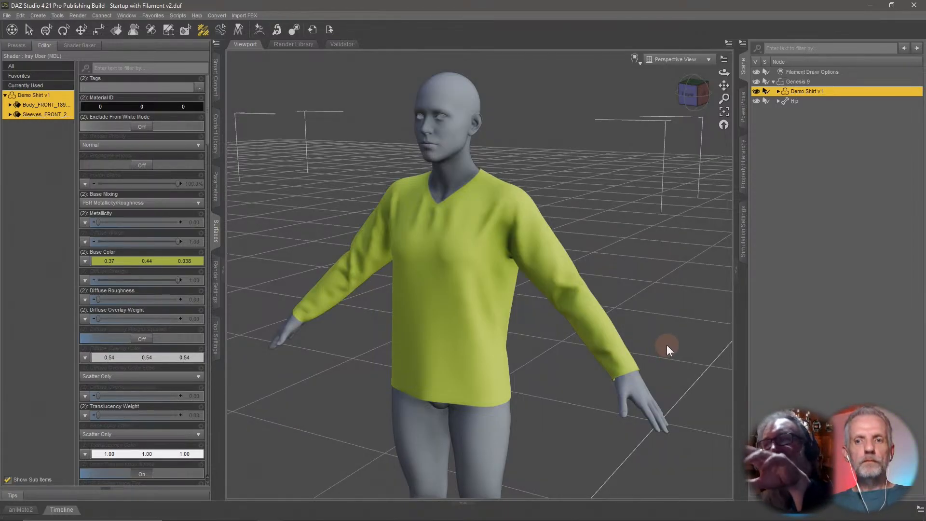
ctrl+alt+drag(667, 340, 660, 332)
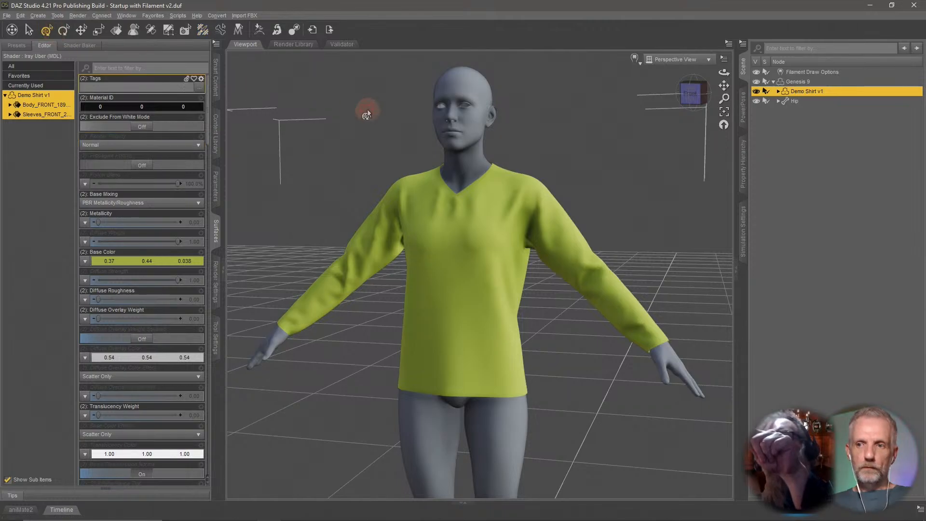
Select Genesis 9 and pick the figure's left hand in the PowerPose panel.
click(798, 81)
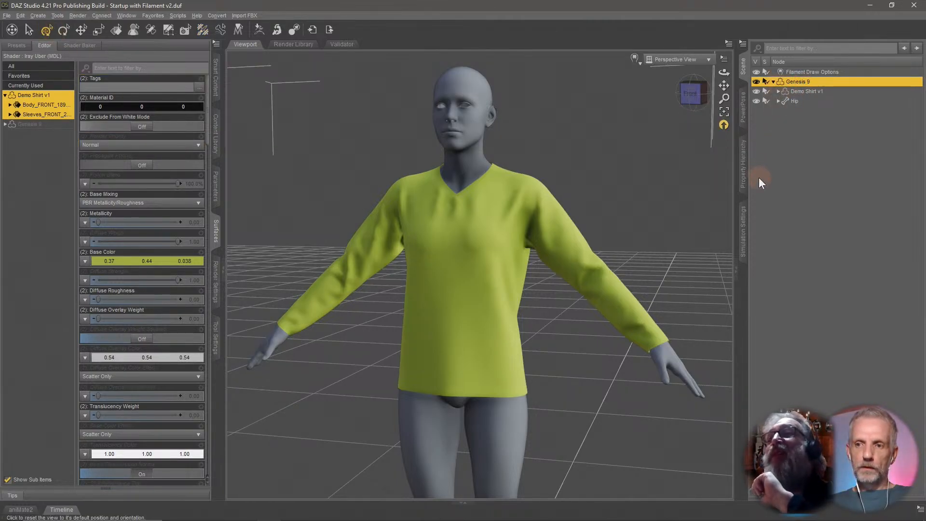
click(744, 123)
alt+drag(644, 217, 647, 228)
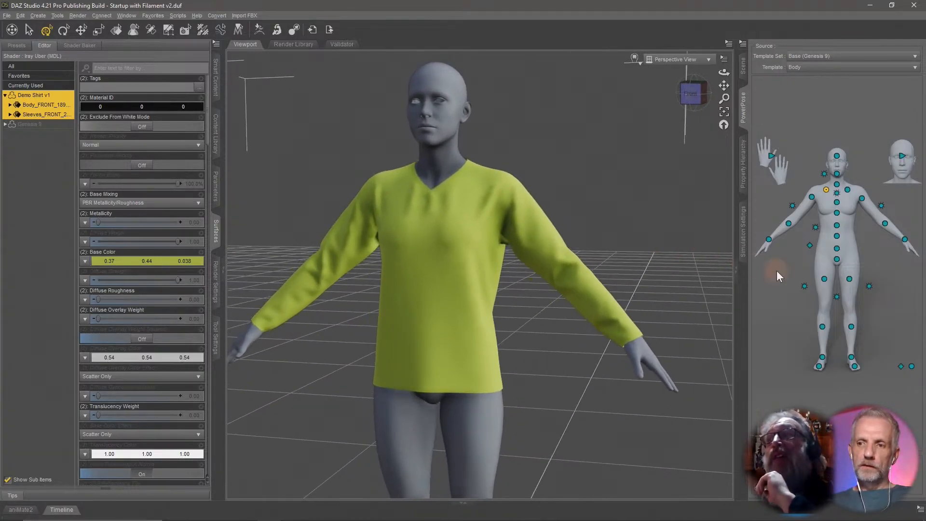
click(905, 240)
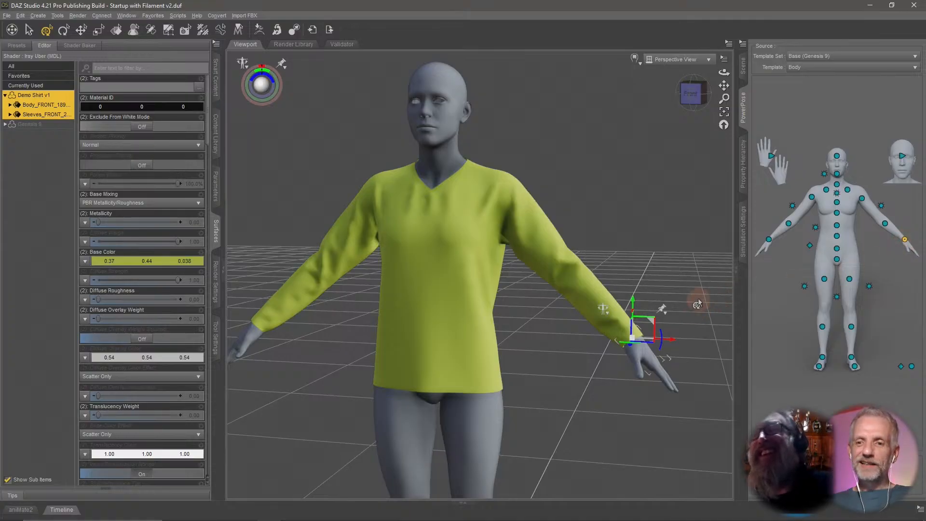
ctrl+alt+drag(638, 242, 636, 244)
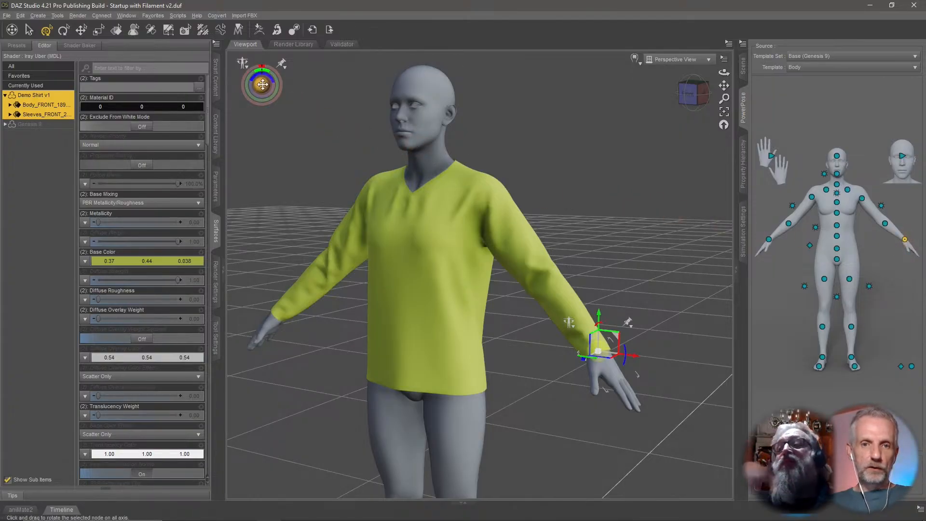
Frame the left hand and rotate it to check how the sleeve cuff follows the wrist.
drag(262, 85, 262, 109)
key(ctrl+f)
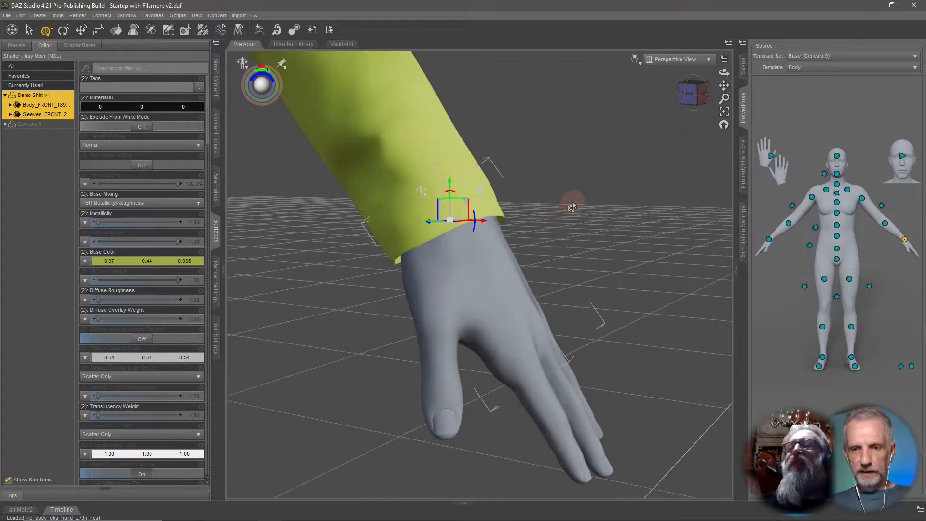
scroll(574, 205, down, 3)
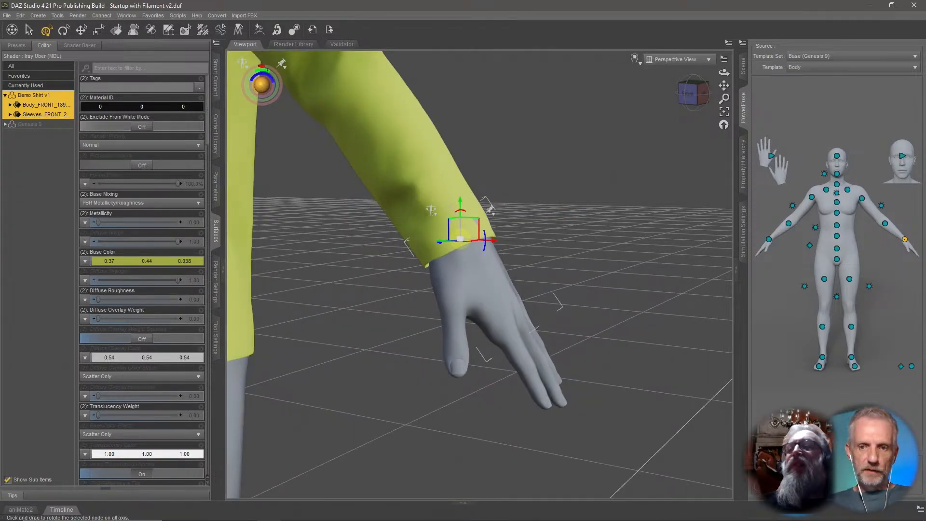
drag(262, 85, 263, 68)
middle_drag(317, 126, 328, 93)
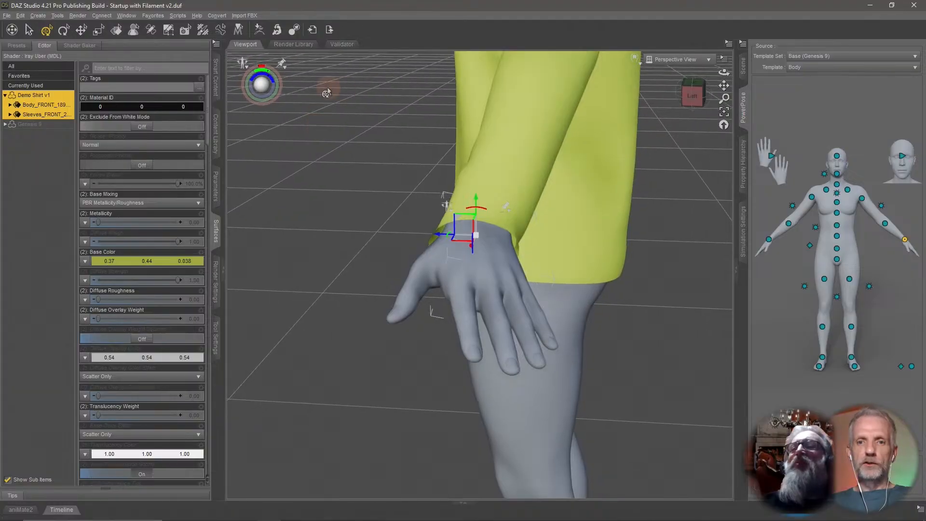
drag(261, 77, 262, 85)
middle_drag(324, 156, 346, 147)
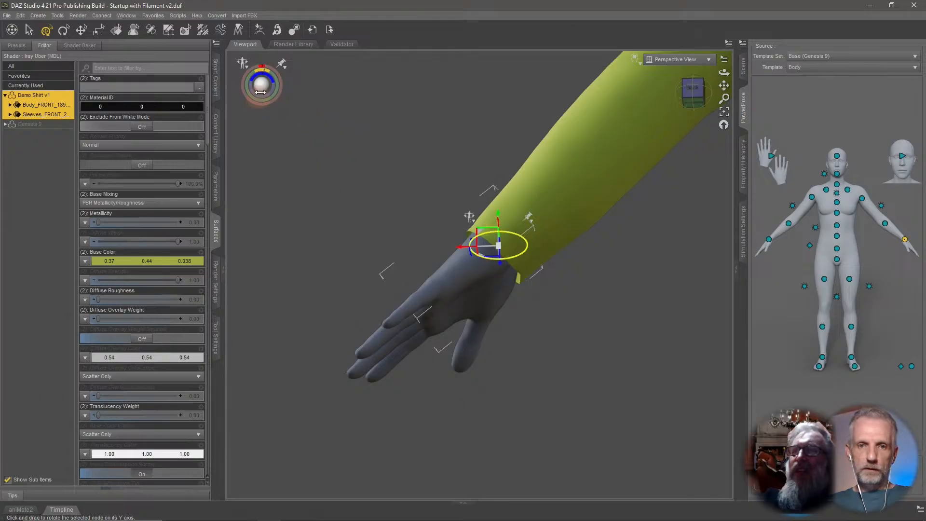
Keep bending the left hand in different directions to test the cuff's deformation.
drag(261, 83, 261, 85)
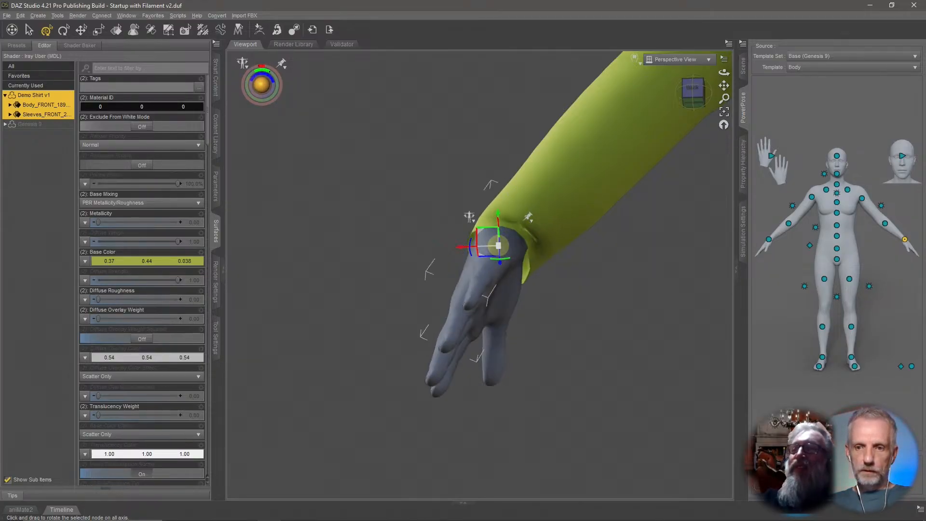
drag(261, 84, 292, 138)
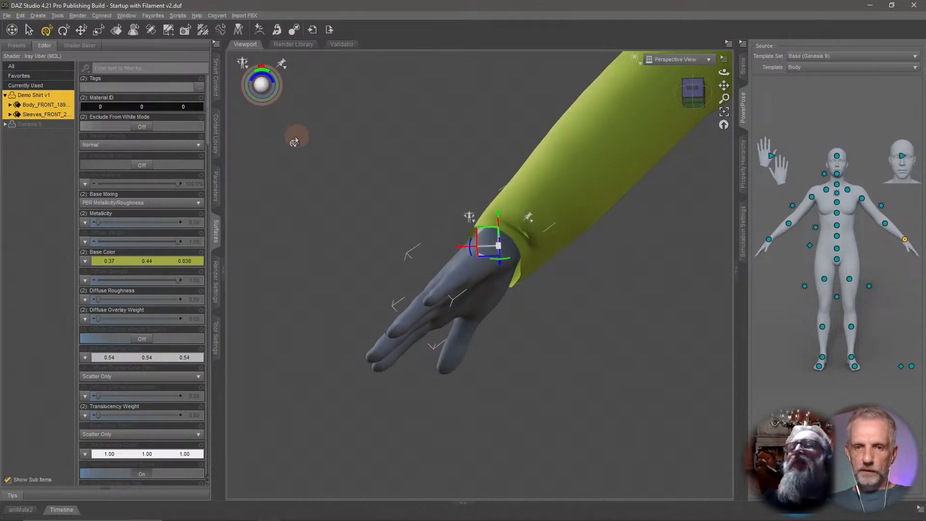
mouse_move(266, 74)
mouse_down()
mouse_move(235, 80)
mouse_move(271, 82)
mouse_up()
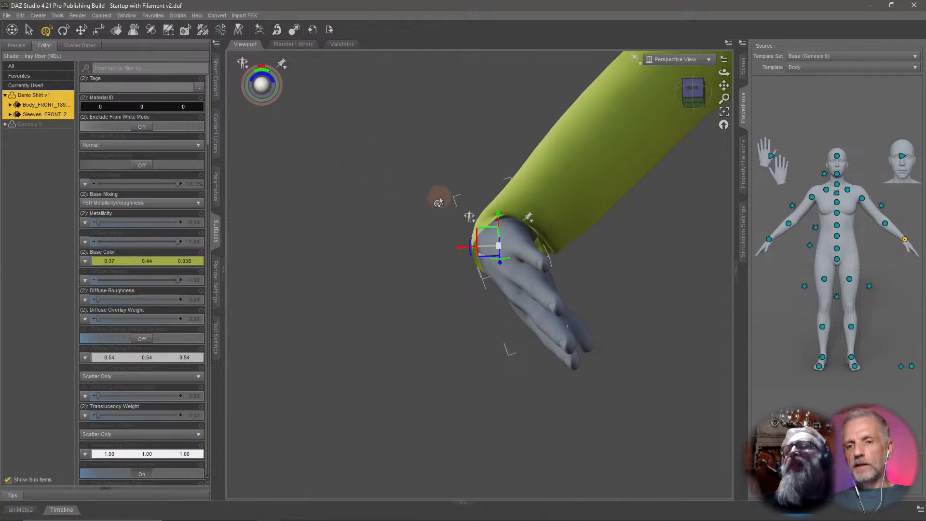
ctrl+alt+drag(439, 199, 432, 204)
ctrl+alt+right_drag(432, 205, 449, 190)
ctrl+alt+drag(448, 190, 442, 197)
ctrl+alt+drag(492, 291, 494, 296)
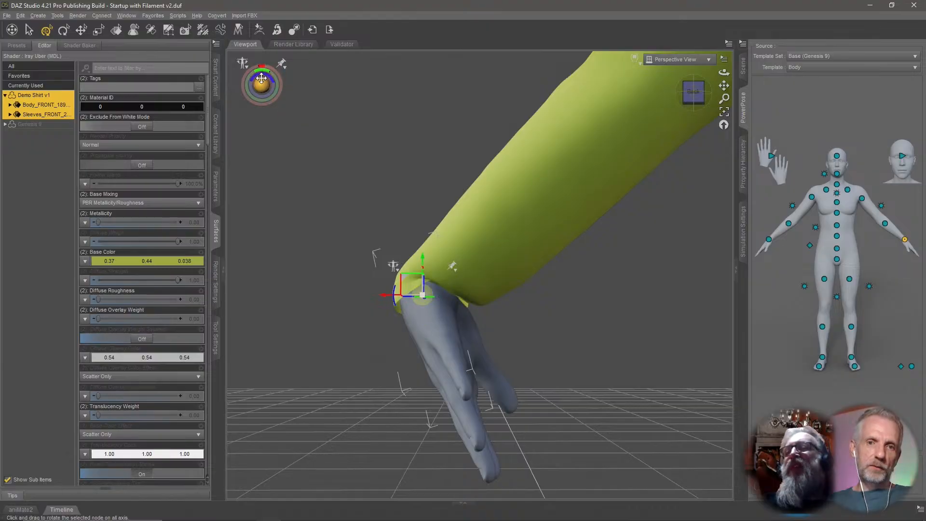
drag(63, 62, 279, 75)
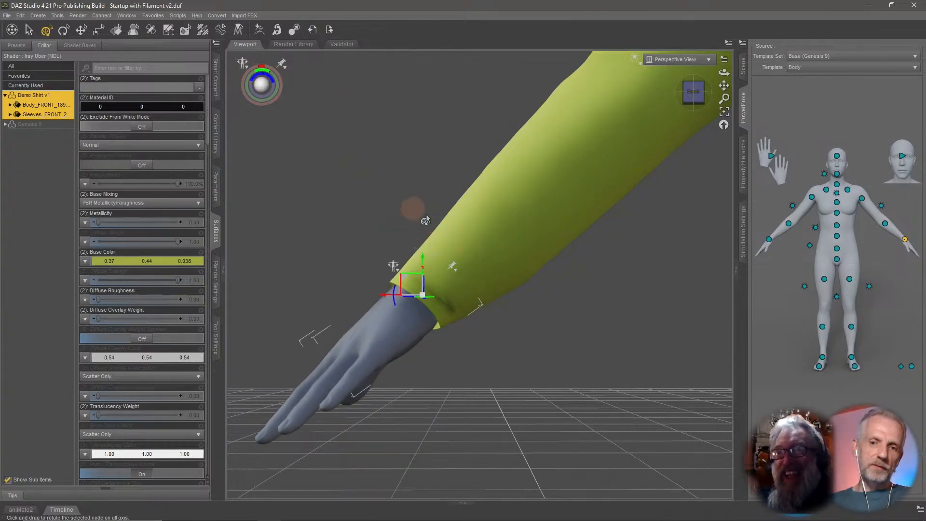
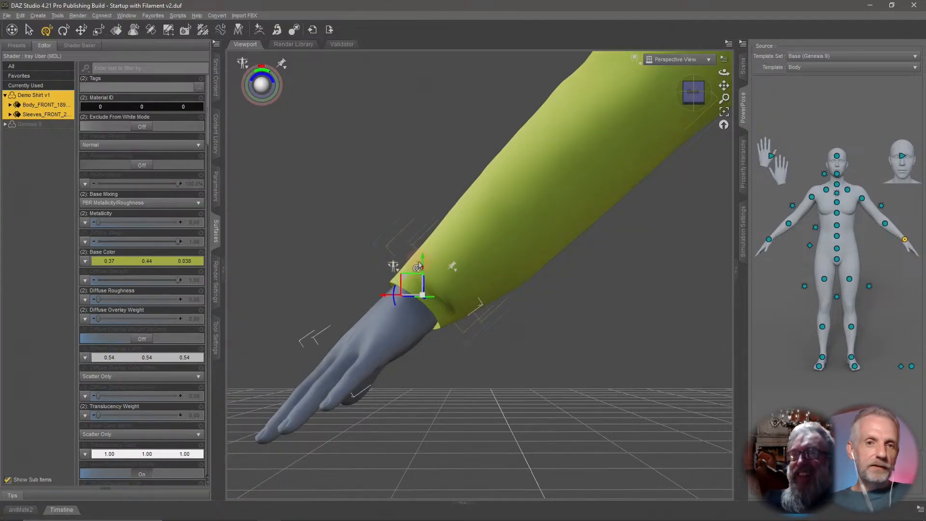
Undo the last hand rotation and zoom out to see the whole shirt.
middle_drag(419, 264, 414, 269)
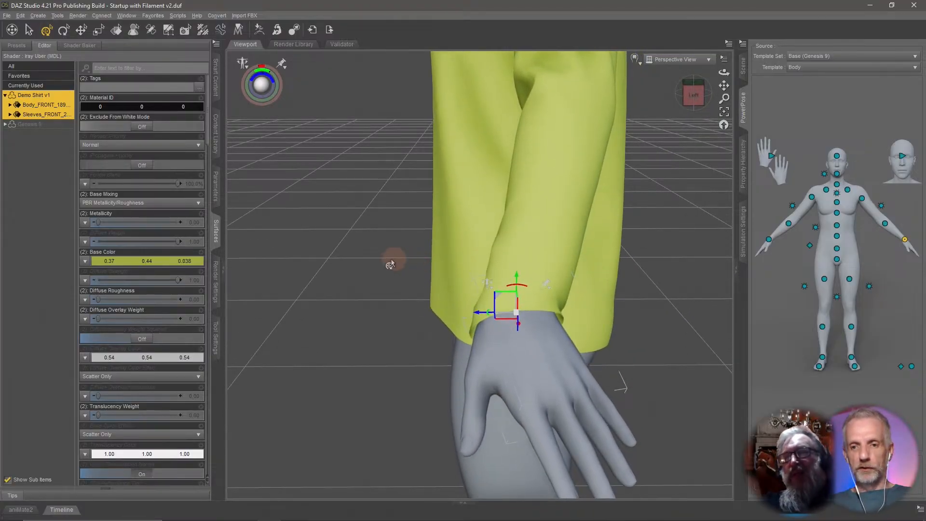
key(ctrl+z)
middle_drag(374, 291, 449, 320)
scroll(366, 282, down, 4)
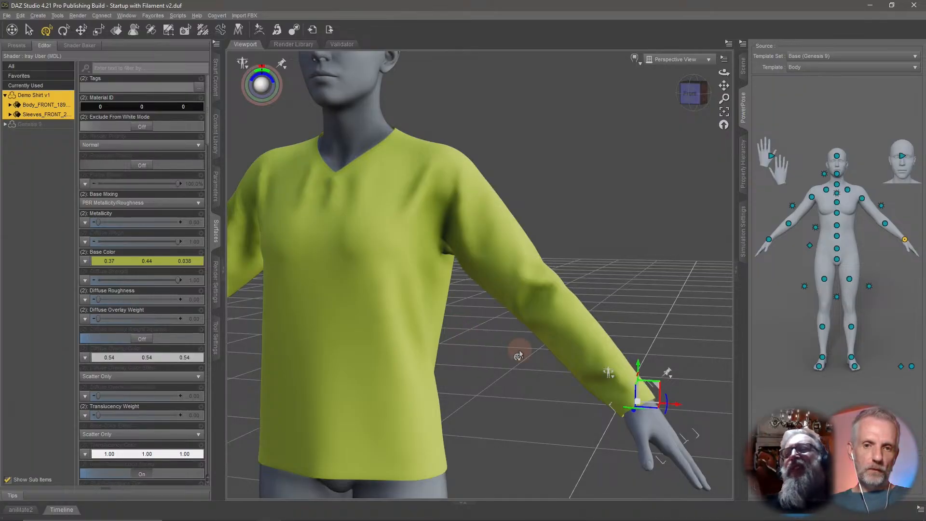
Select the left forearm and bend the elbow to test how the sleeve deforms.
middle_drag(607, 296, 609, 293)
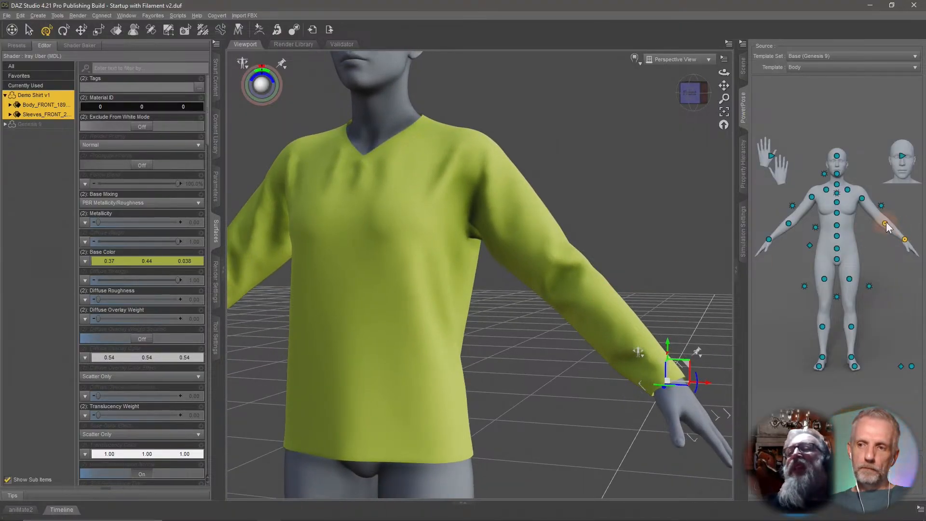
click(886, 224)
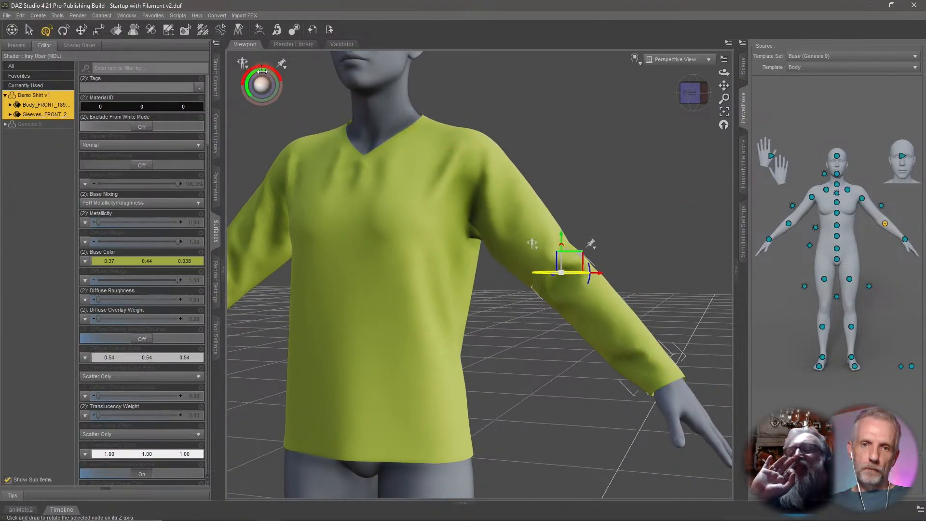
drag(262, 70, 284, 79)
mouse_move(513, 198)
middle_down()
mouse_move(497, 213)
mouse_move(531, 200)
mouse_move(523, 202)
middle_up()
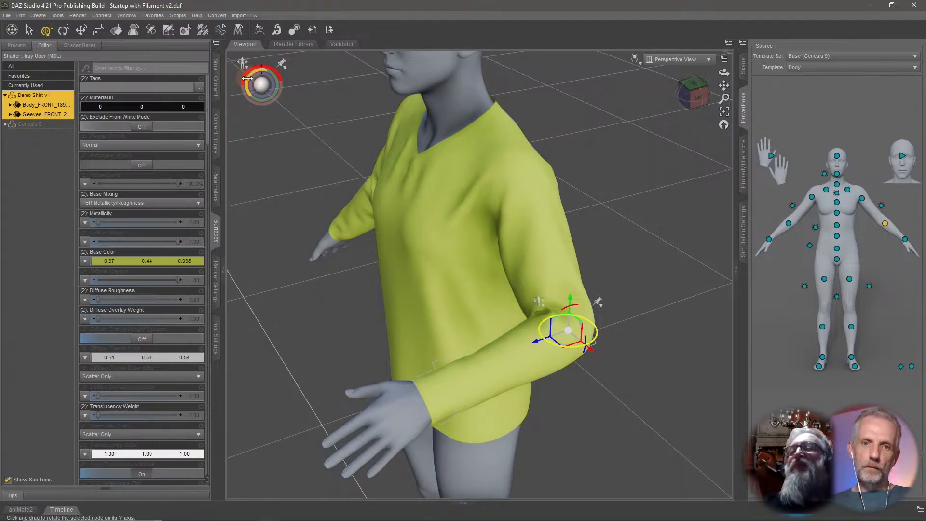
drag(227, 92, 259, 63)
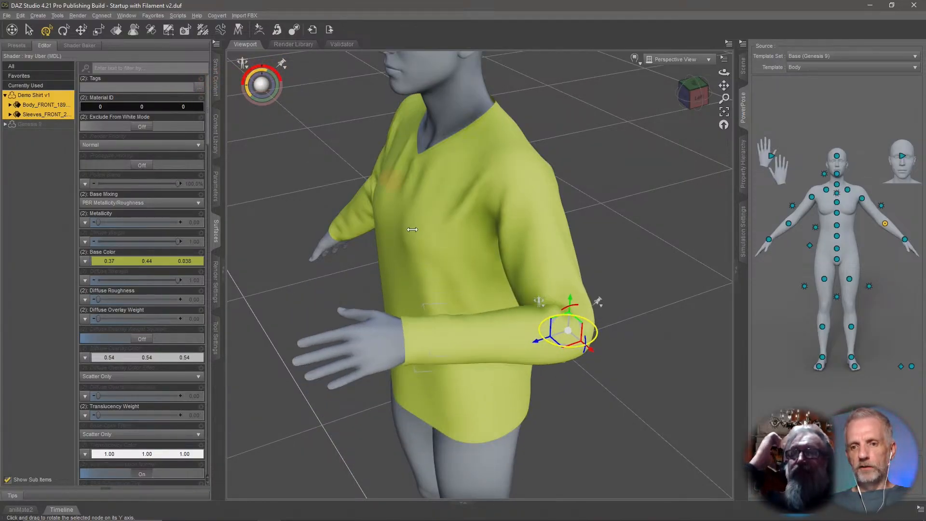
middle_drag(453, 271, 485, 291)
scroll(471, 271, up, 4)
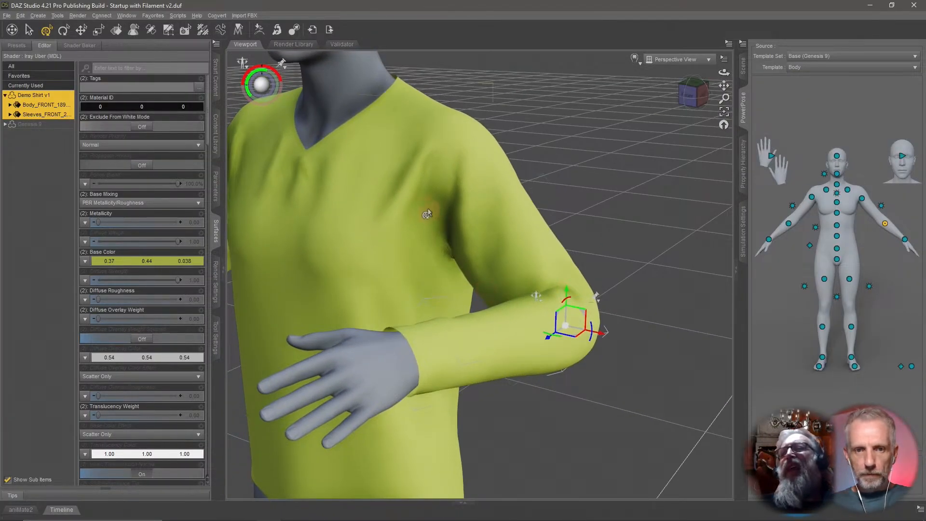
drag(251, 73, 227, 75)
Zoom in to inspect the folds at the bent elbow, then undo the forearm bend.
scroll(499, 210, down, 3)
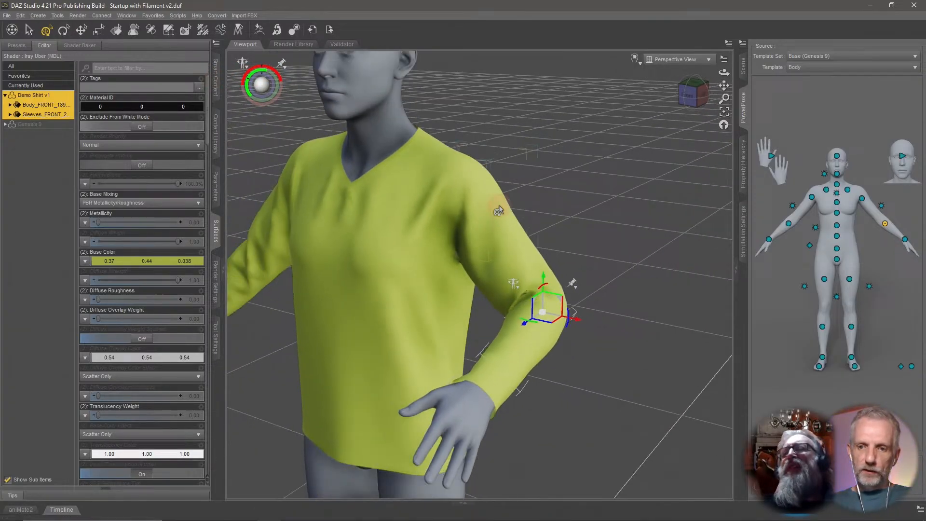
scroll(498, 210, up, 10)
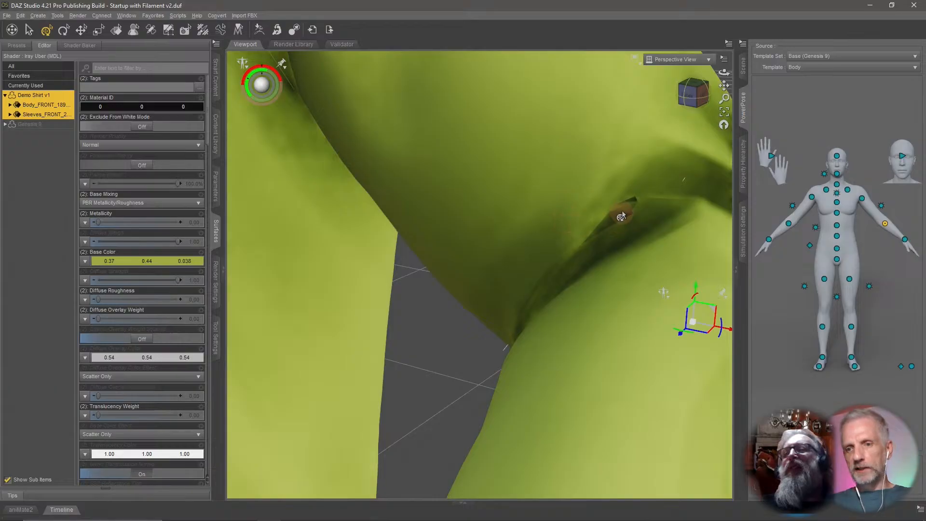
scroll(619, 215, down, 10)
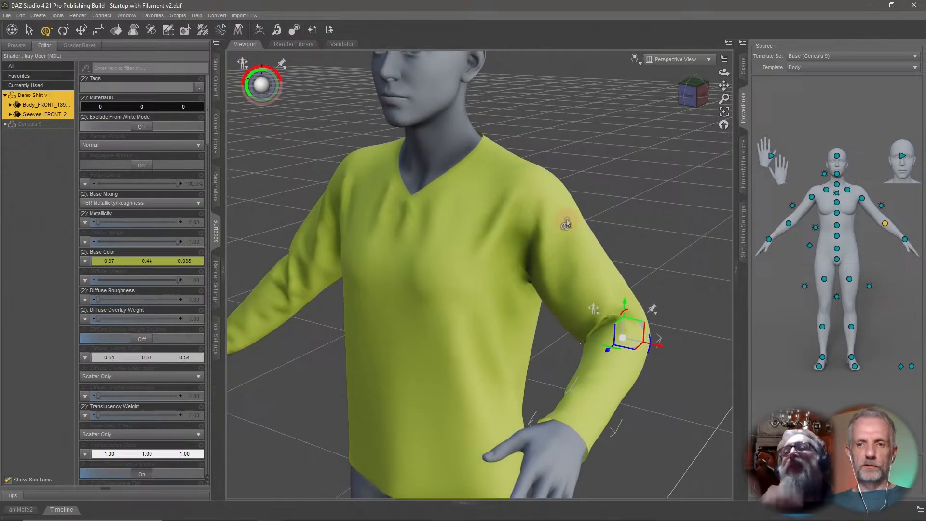
scroll(567, 224, down, 3)
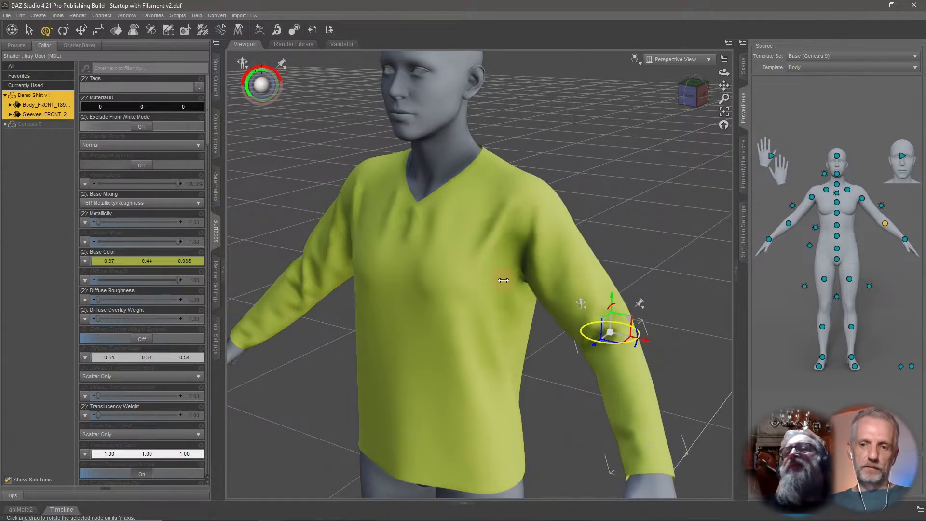
key(ctrl+z)
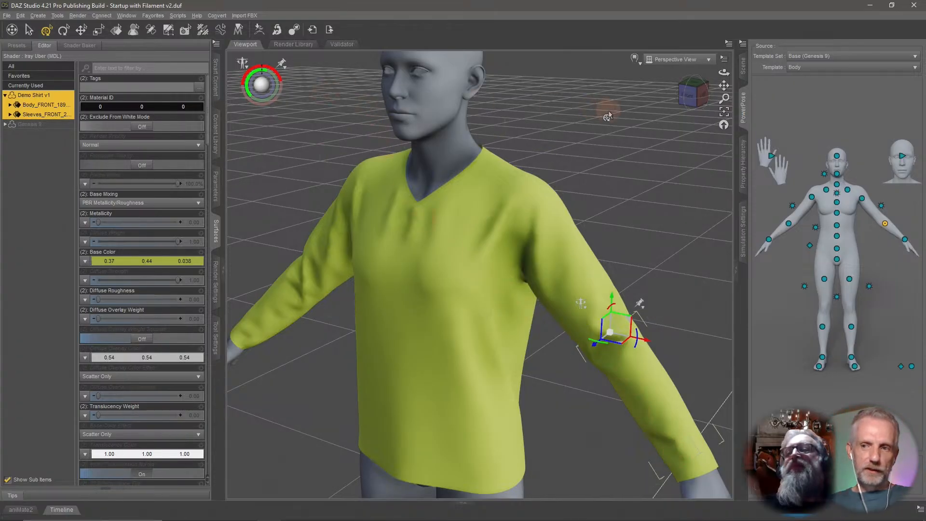
Select the left shoulder and rotate the arm forward to test the shoulder and armpit area.
click(863, 199)
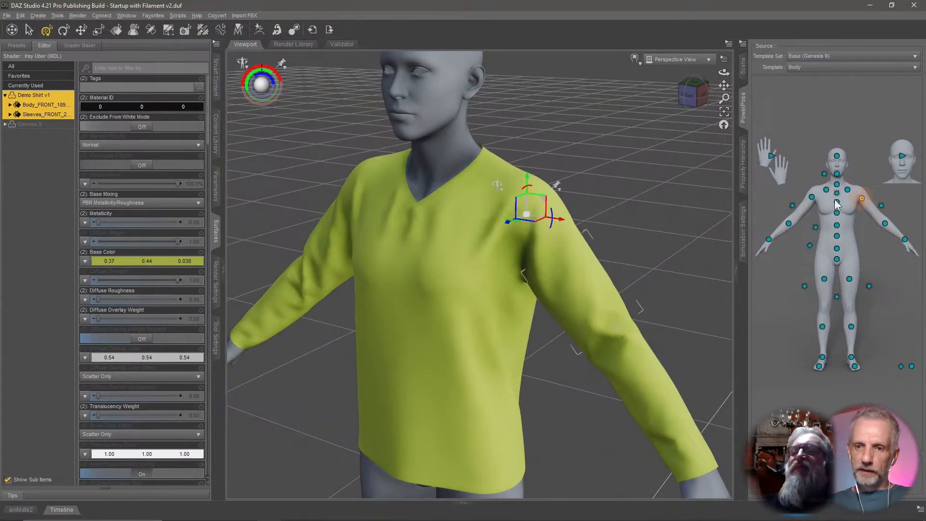
middle_drag(508, 162, 509, 165)
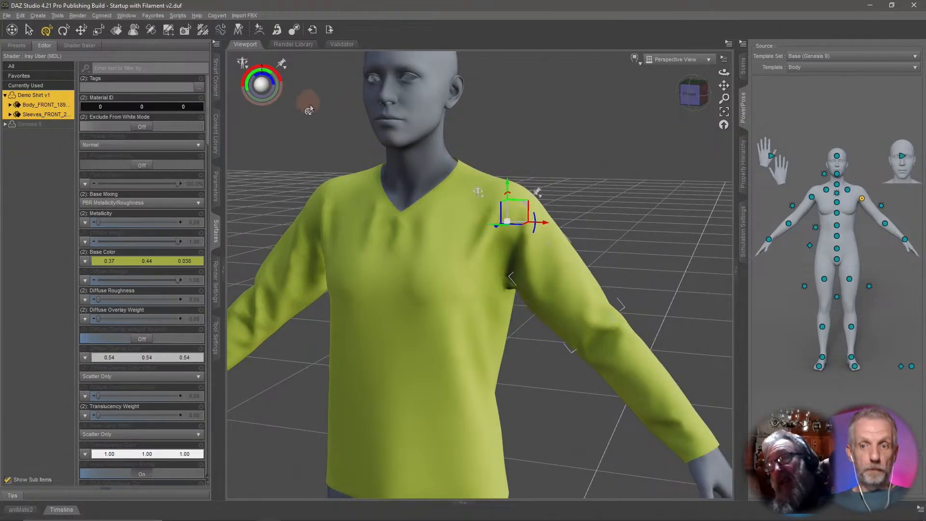
middle_drag(337, 155, 336, 155)
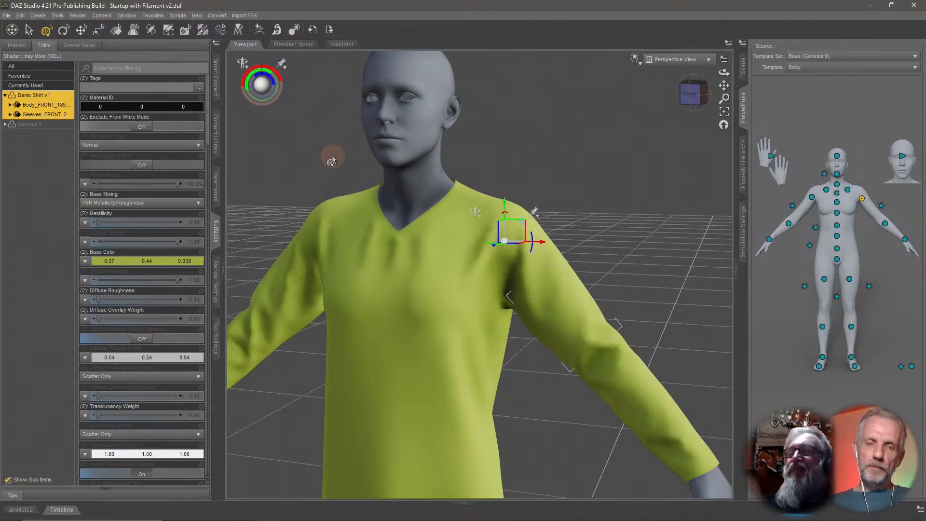
middle_drag(461, 260, 461, 260)
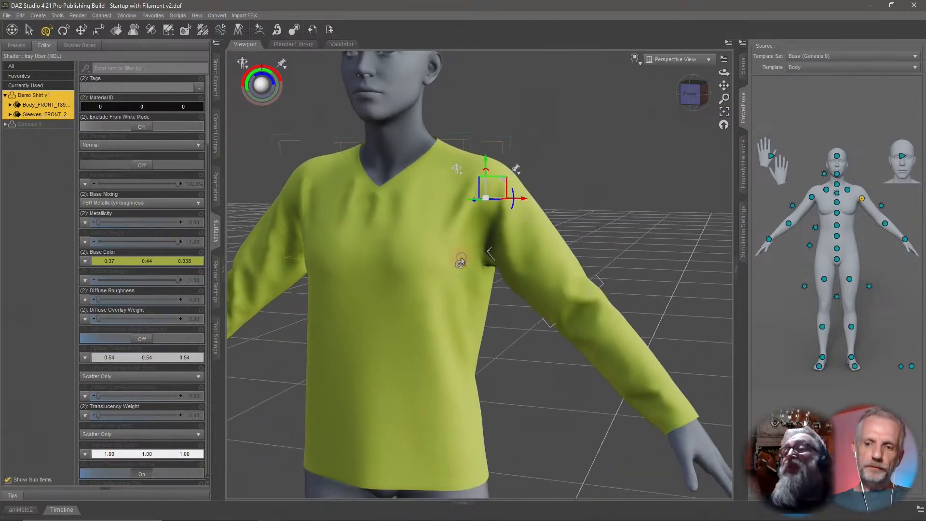
scroll(462, 260, down, 2)
scroll(461, 262, down, 1)
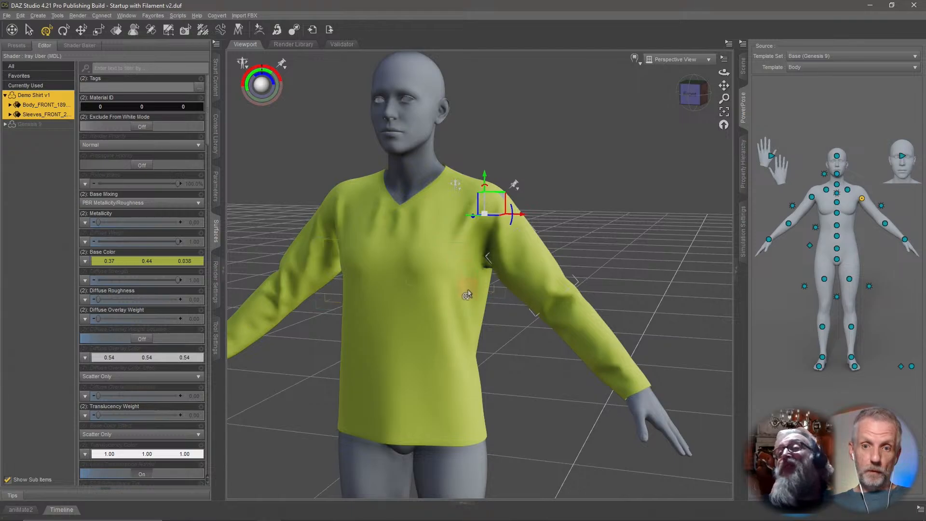
middle_drag(467, 290, 468, 291)
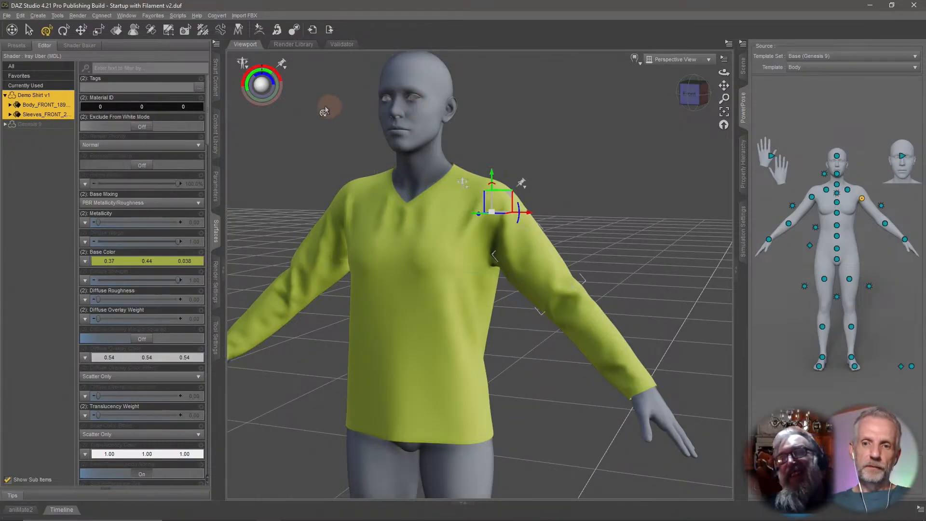
drag(261, 69, 335, 71)
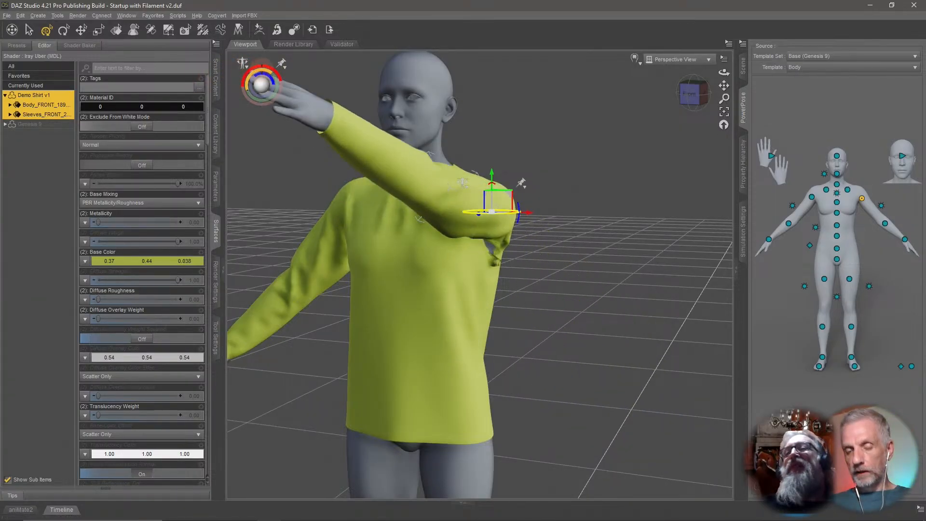
Inspect the armpit from the side, adjust the shoulder twist, and undo the last rotation.
middle_drag(531, 257, 441, 238)
scroll(610, 249, up, 5)
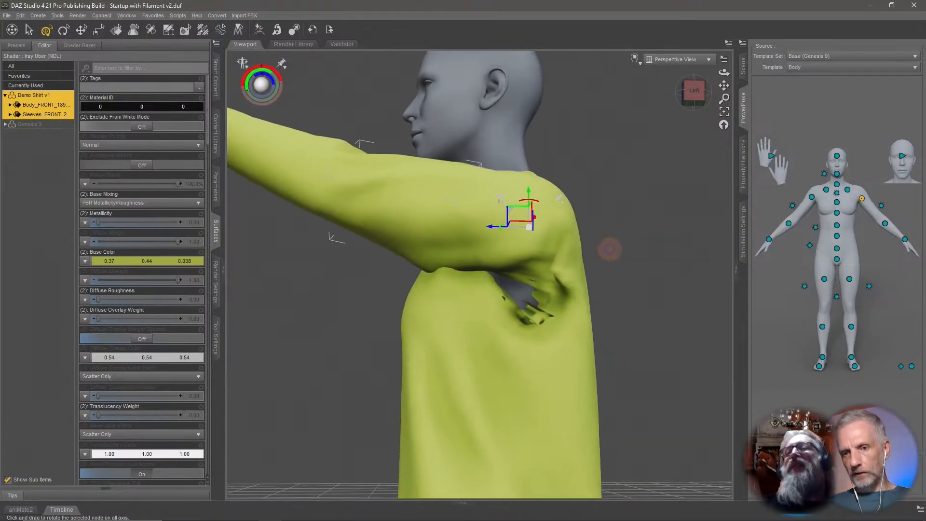
scroll(609, 249, down, 2)
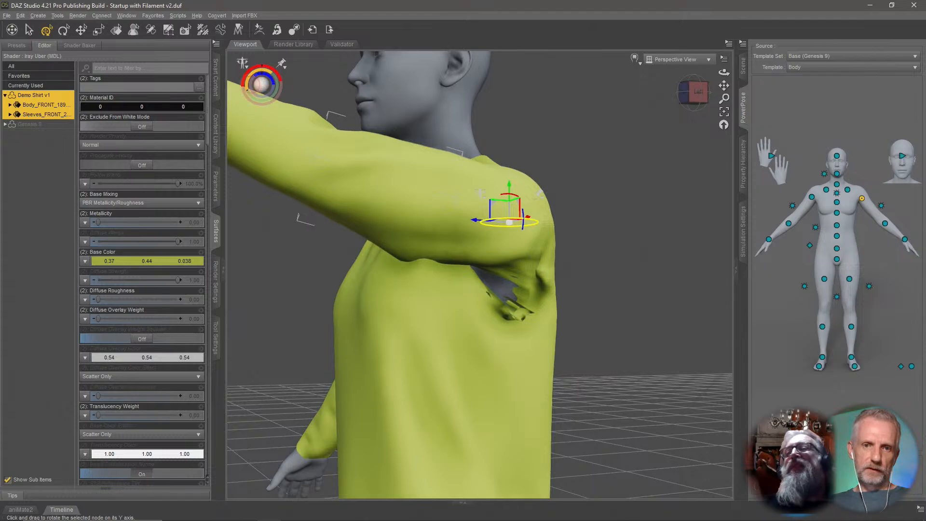
drag(536, 221, 517, 223)
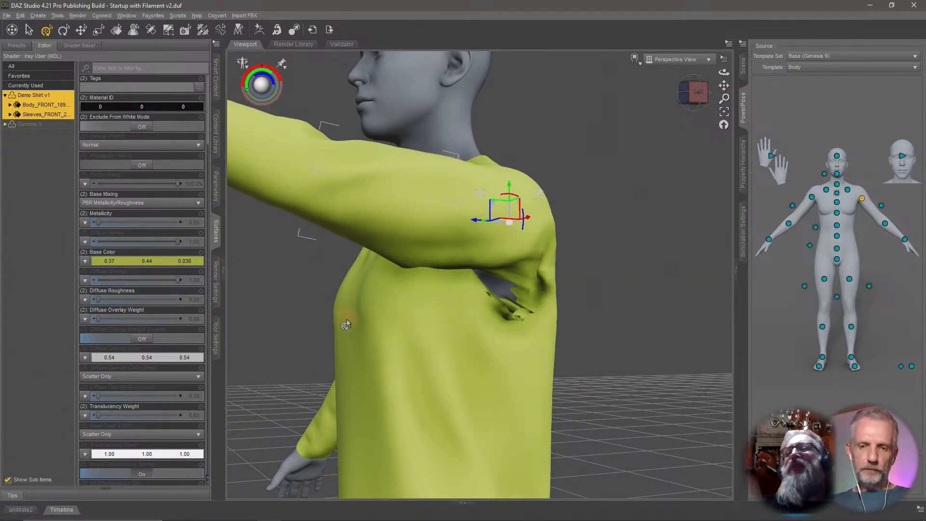
key(ctrl+z)
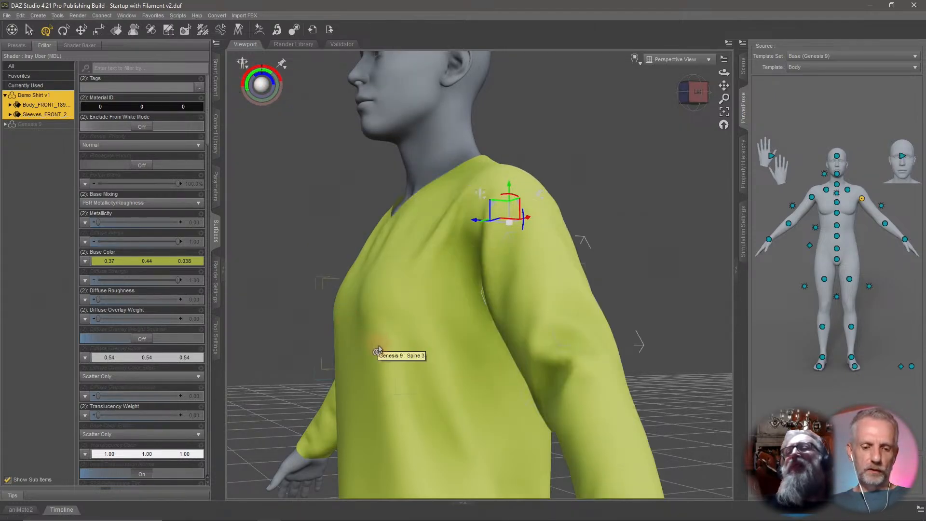
Restore the figure to its default pose.
middle_drag(379, 347, 404, 352)
scroll(377, 349, down, 6)
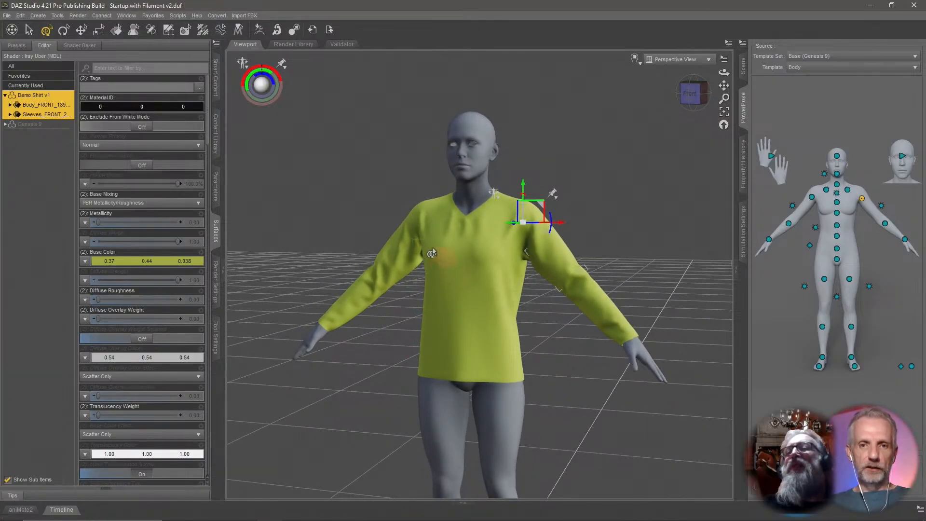
middle_drag(465, 235, 466, 237)
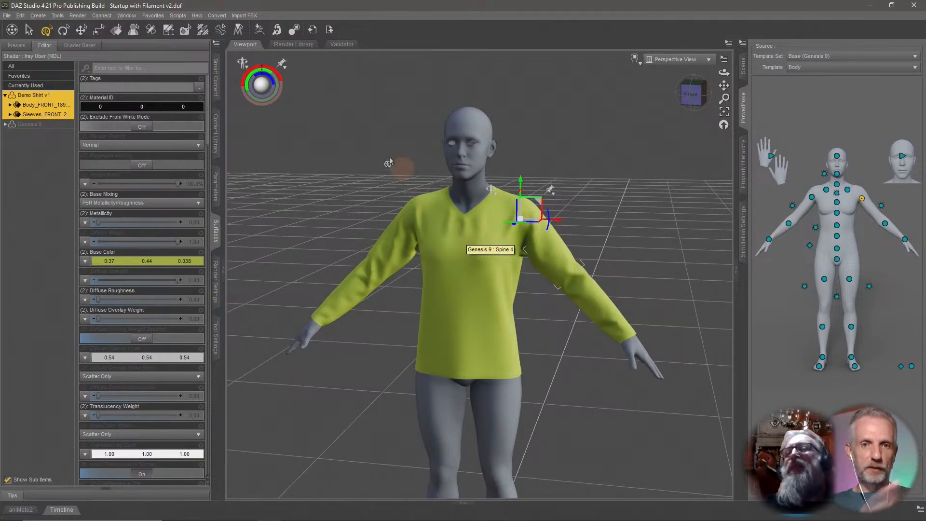
click(22, 14)
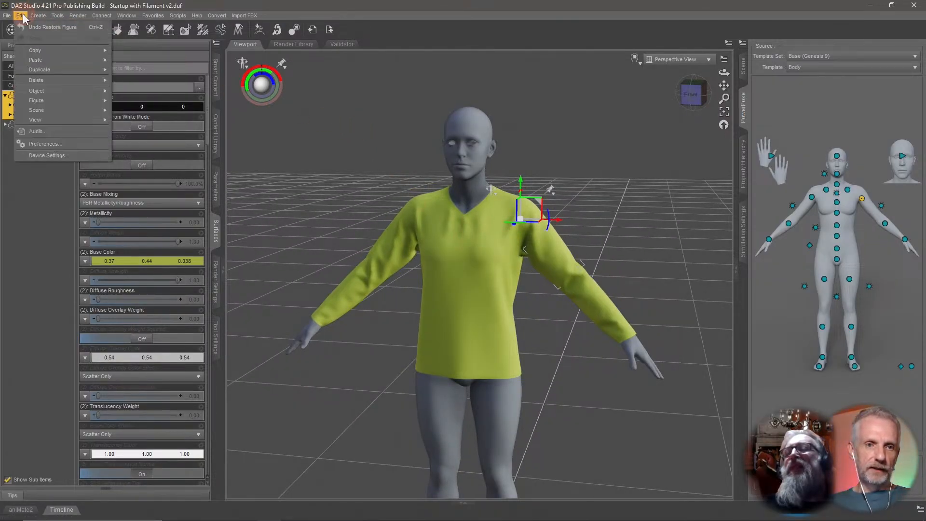
mouse_move(51, 101)
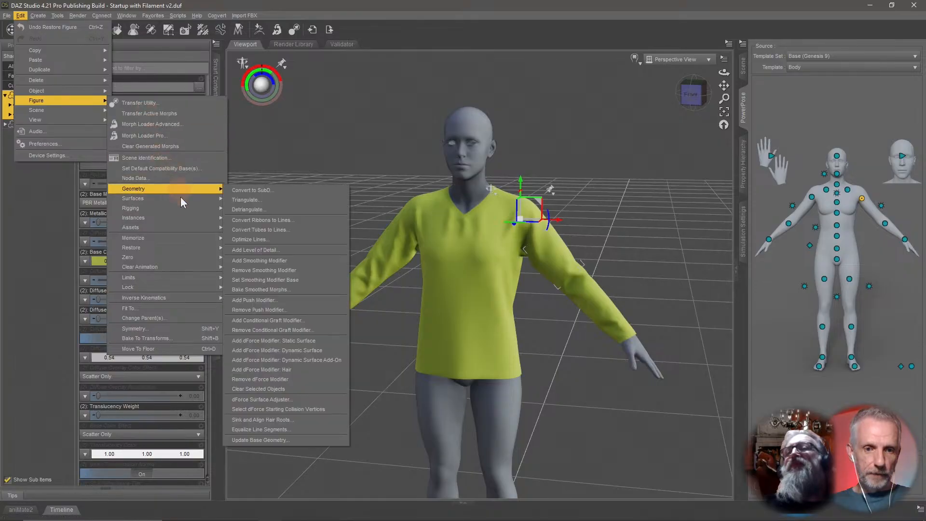
mouse_move(182, 253)
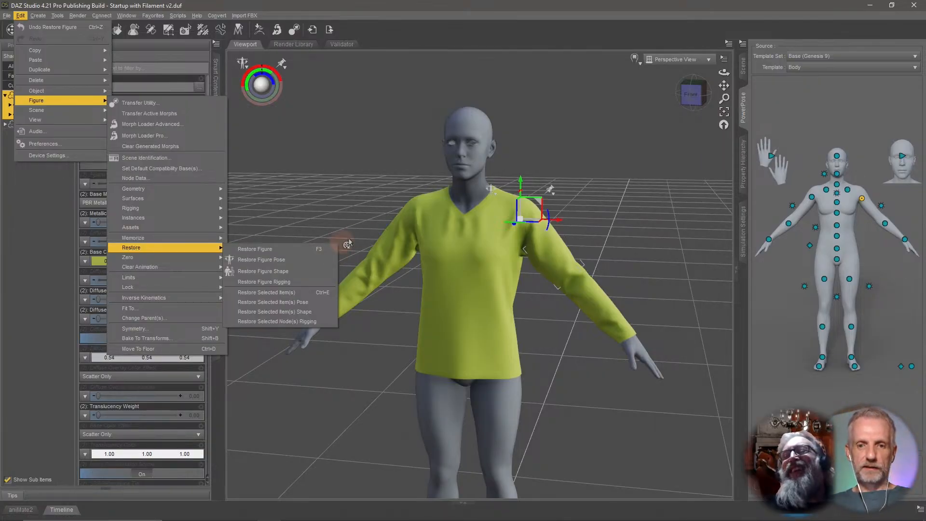
click(611, 207)
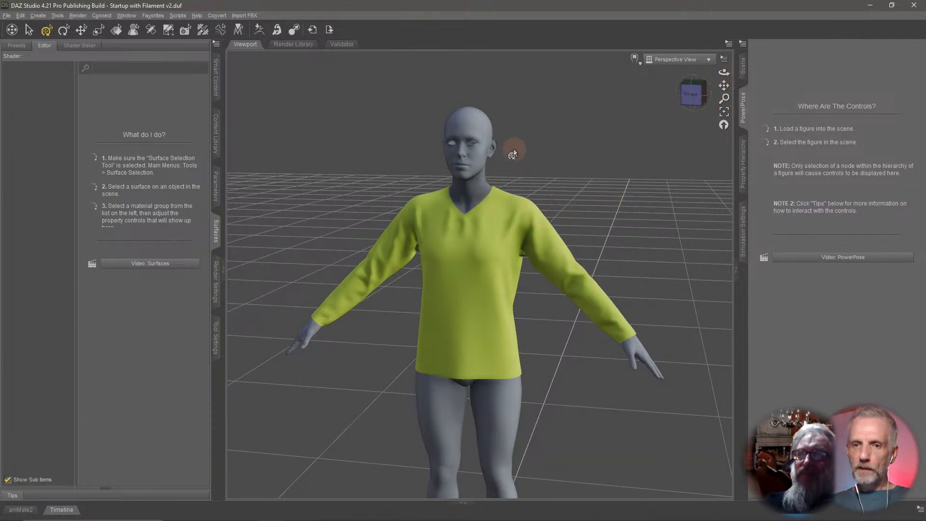
Select the figure's left shoulder and raise the arm upward.
click(488, 139)
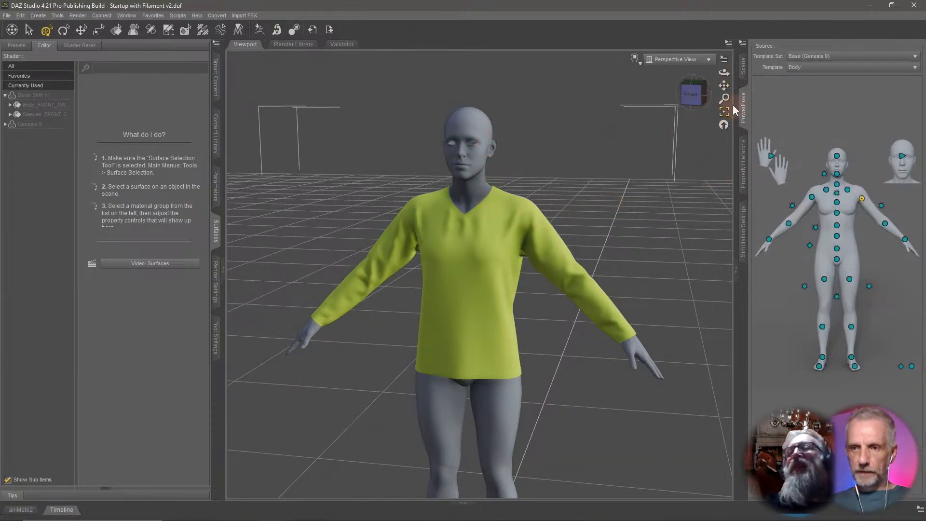
click(863, 201)
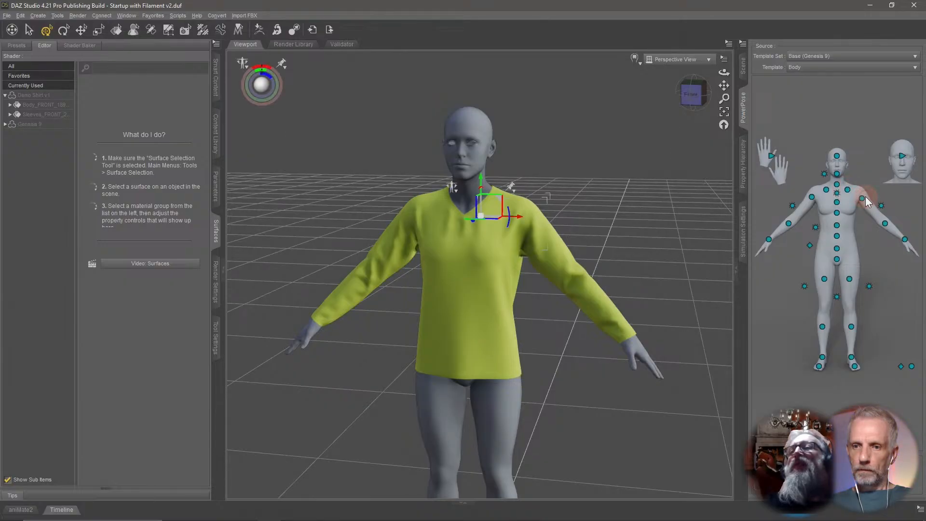
click(862, 198)
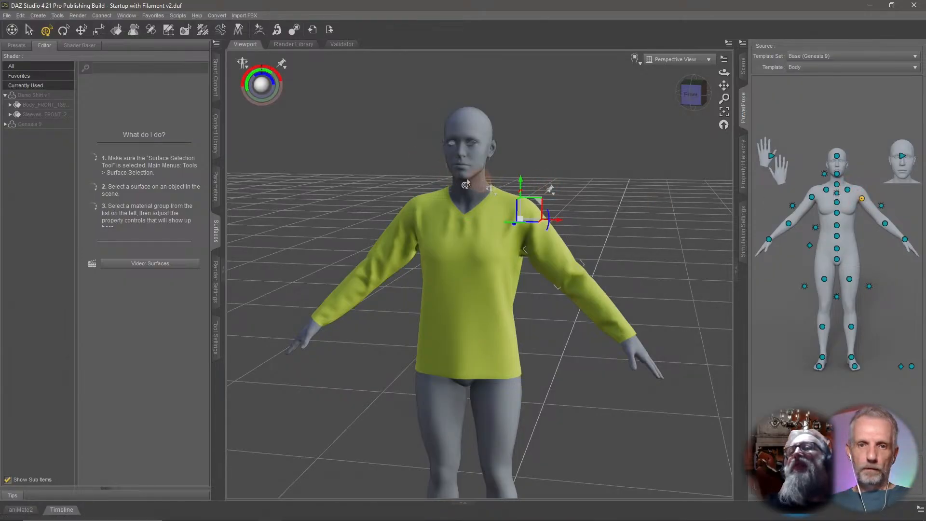
drag(261, 73, 288, 77)
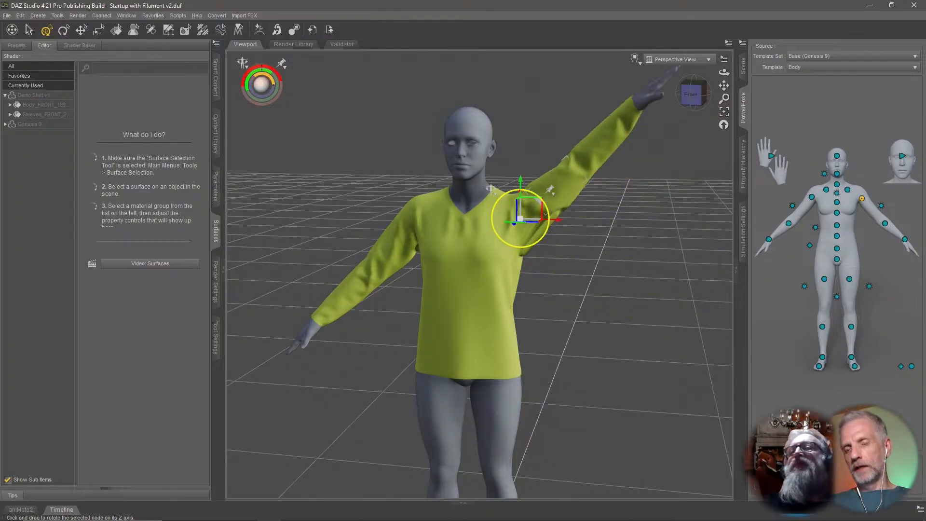
Zoom in on the raised arm's armpit and rotate the shoulder further to check the sleeve.
scroll(424, 176, up, 5)
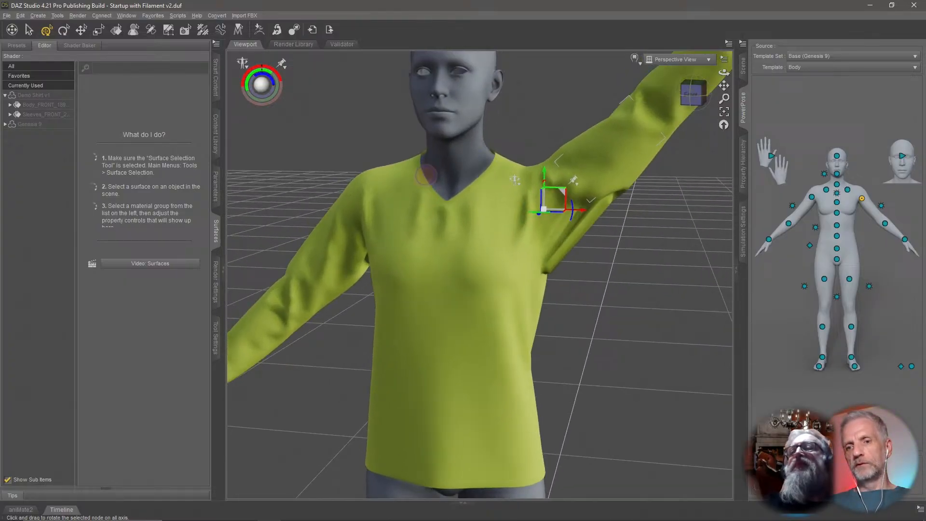
mouse_move(426, 174)
middle_down()
mouse_move(431, 157)
mouse_move(434, 165)
middle_up()
scroll(433, 172, up, 1)
middle_drag(447, 207, 453, 194)
middle_drag(532, 250, 530, 248)
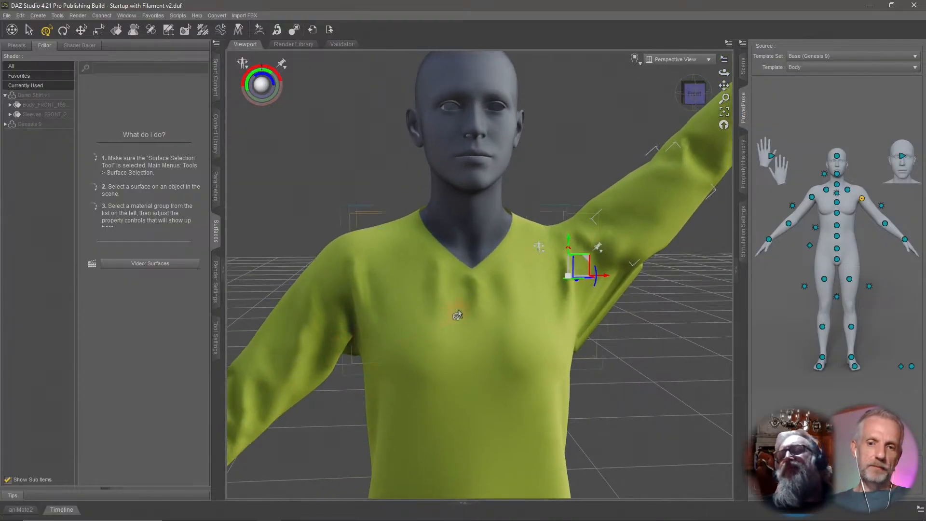
middle_drag(453, 308, 453, 309)
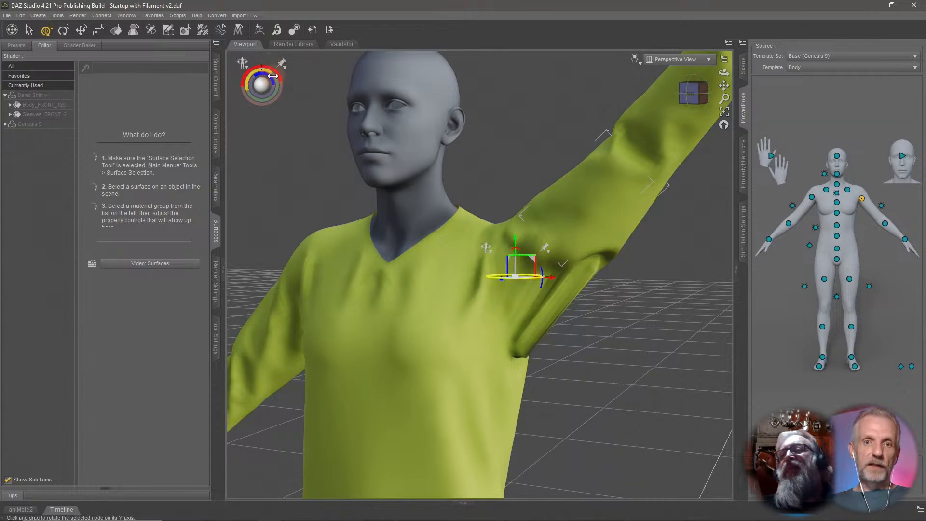
drag(270, 76, 279, 100)
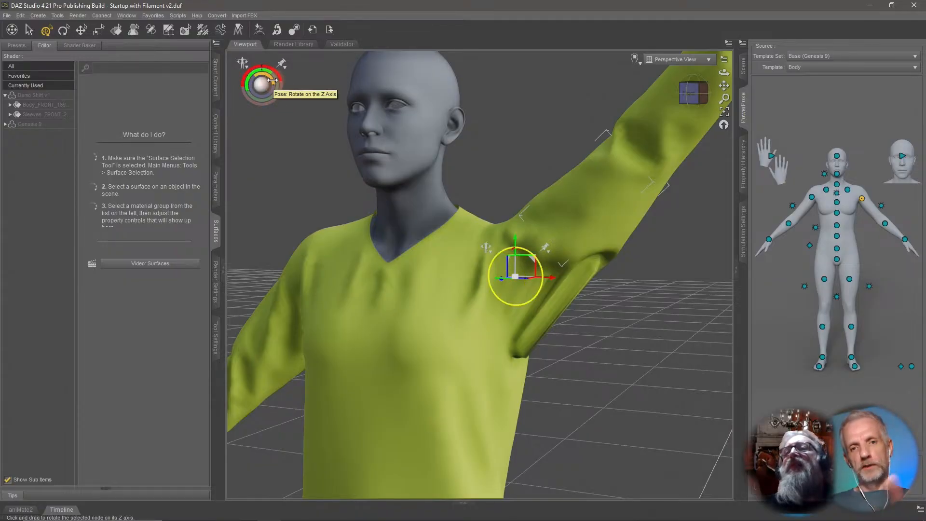
Adjust the figure's left upper arm Bend rotation to about 47 in the rotation parameters.
mouse_move(274, 81)
mouse_down()
mouse_move(249, 91)
mouse_move(295, 90)
mouse_move(272, 81)
mouse_up()
click(743, 68)
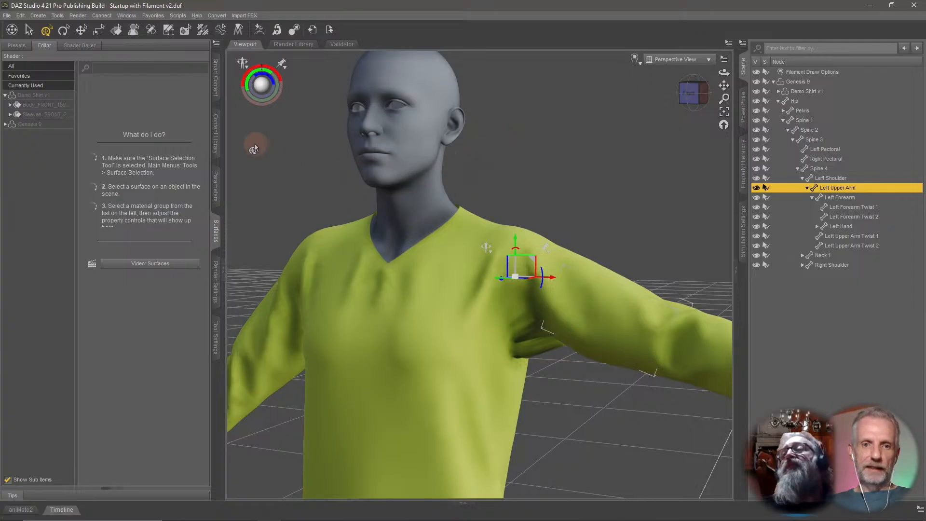
click(216, 186)
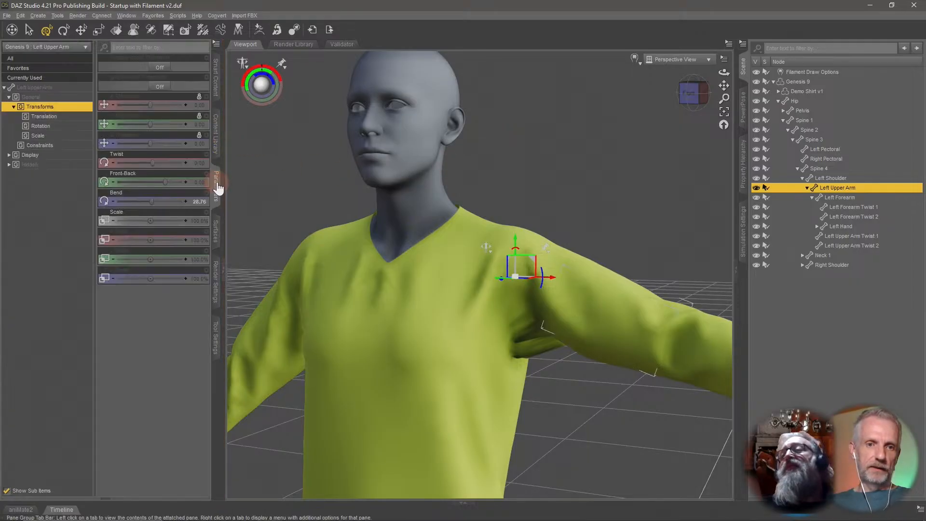
click(58, 127)
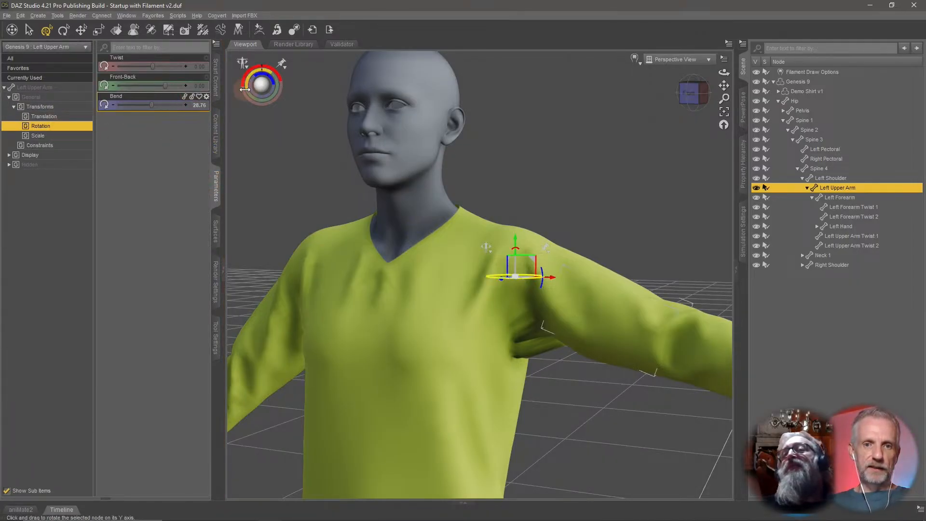
drag(164, 111, 207, 114)
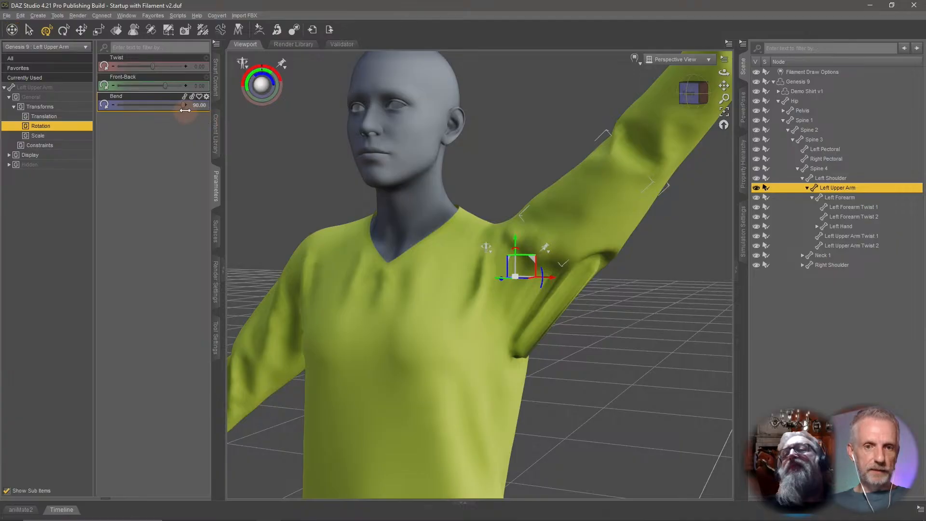
drag(182, 107, 161, 110)
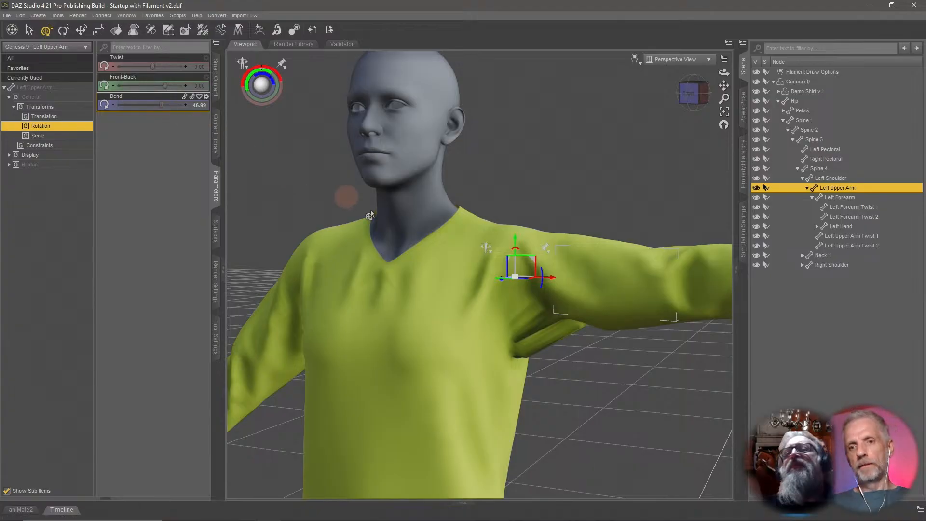
Expand the shirt's bone hierarchy down to the shoulders and select the shirt's Left Shoulder bone.
mouse_move(382, 208)
alt+mouse_down()
mouse_move(385, 224)
mouse_move(375, 221)
alt+mouse_up()
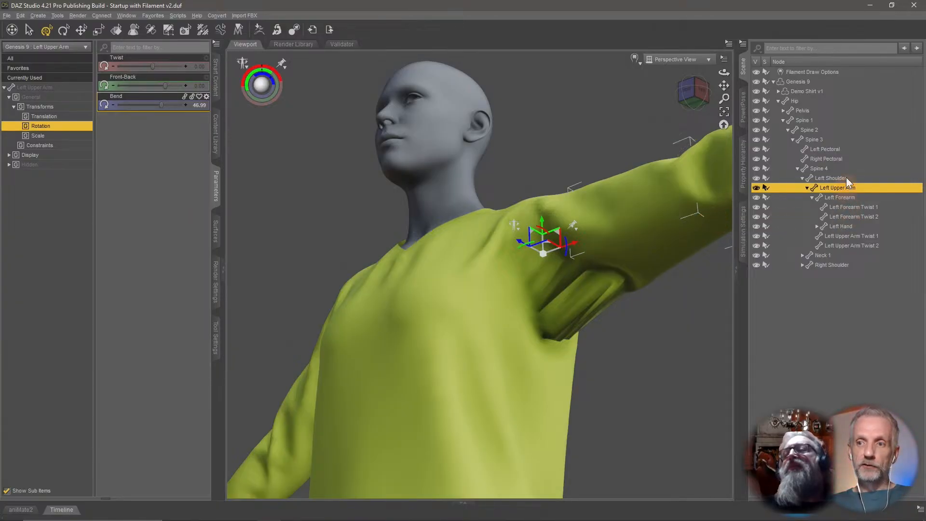
click(779, 101)
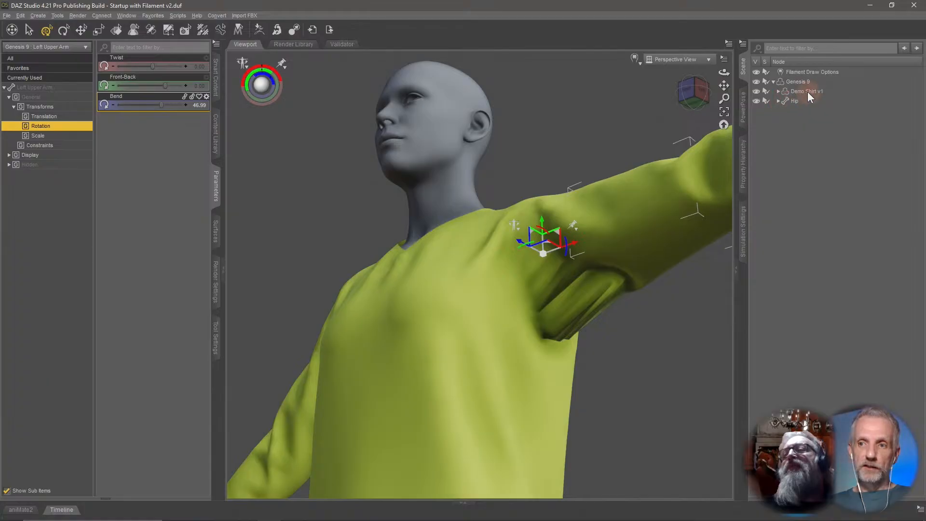
click(823, 91)
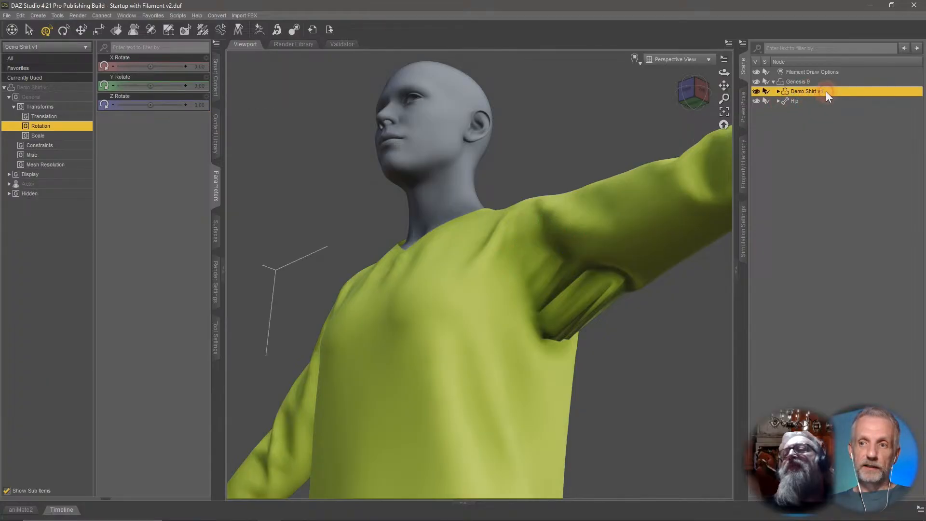
click(778, 101)
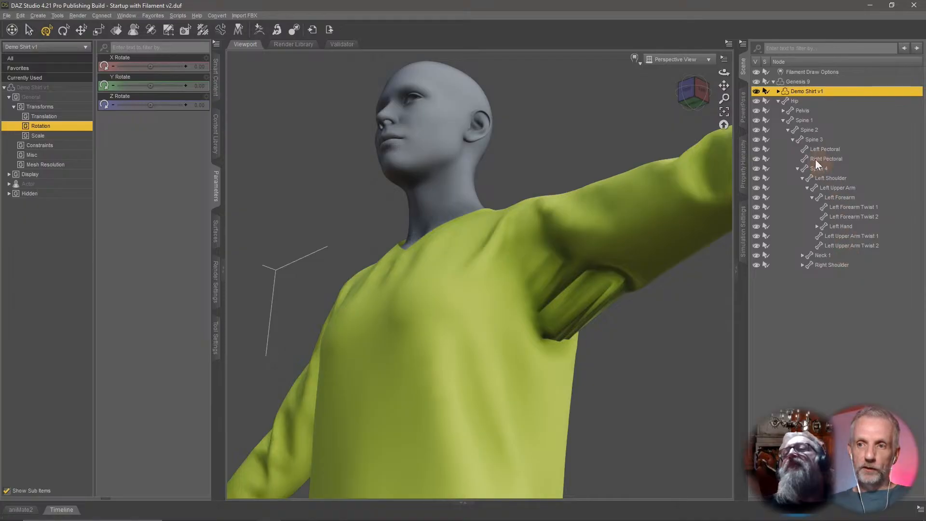
click(777, 92)
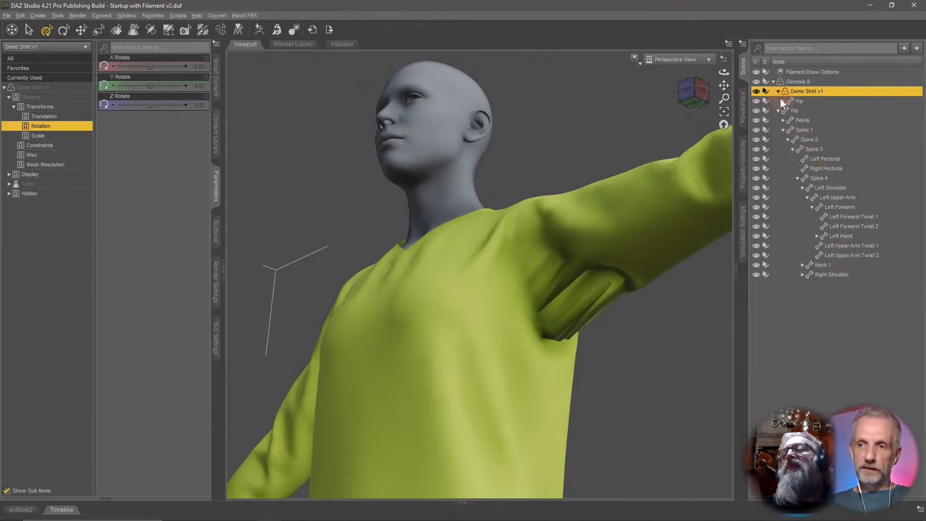
click(784, 101)
click(788, 120)
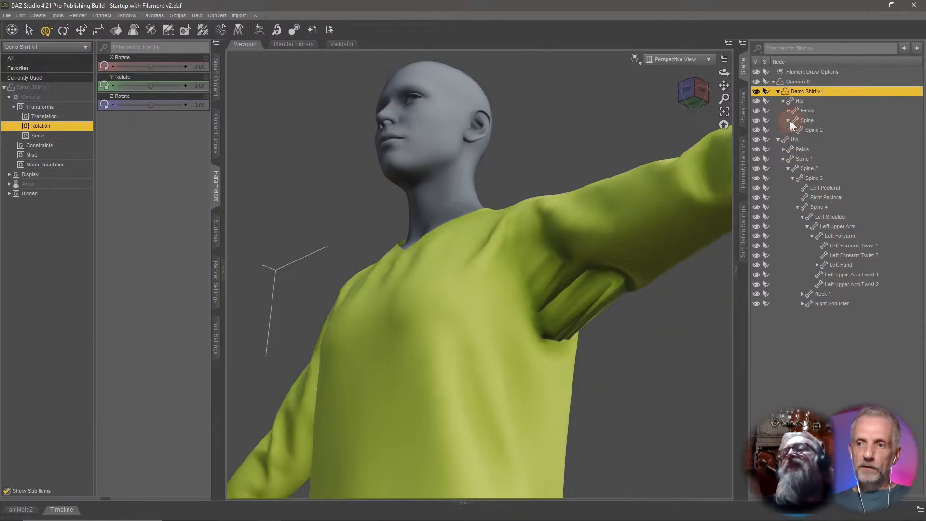
click(794, 130)
click(798, 140)
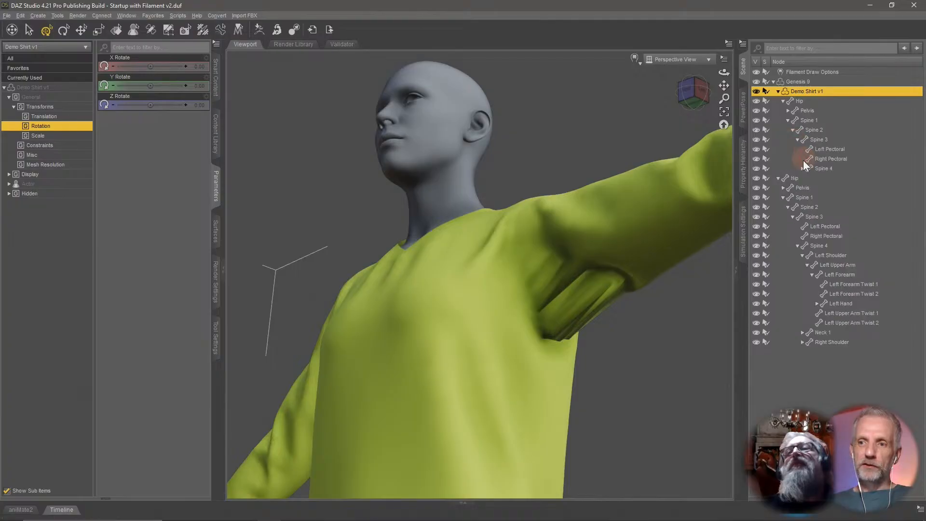
click(802, 169)
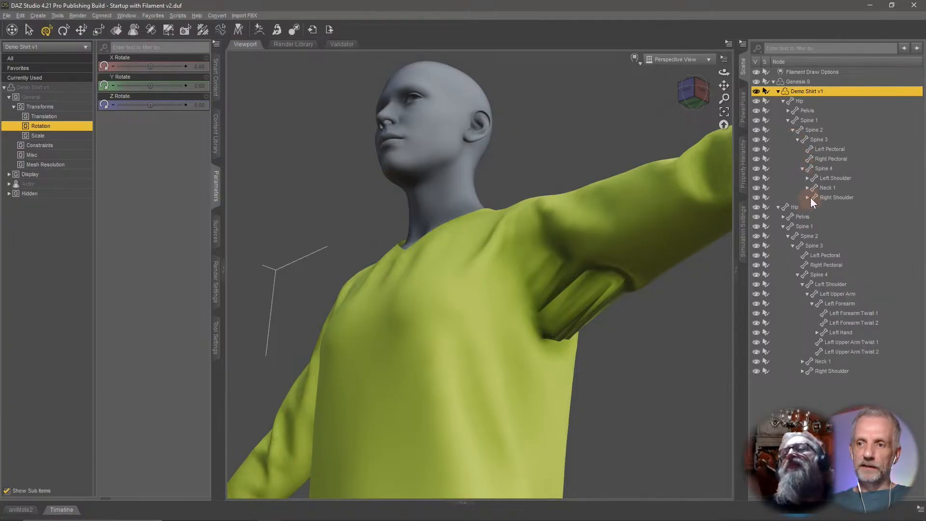
click(807, 178)
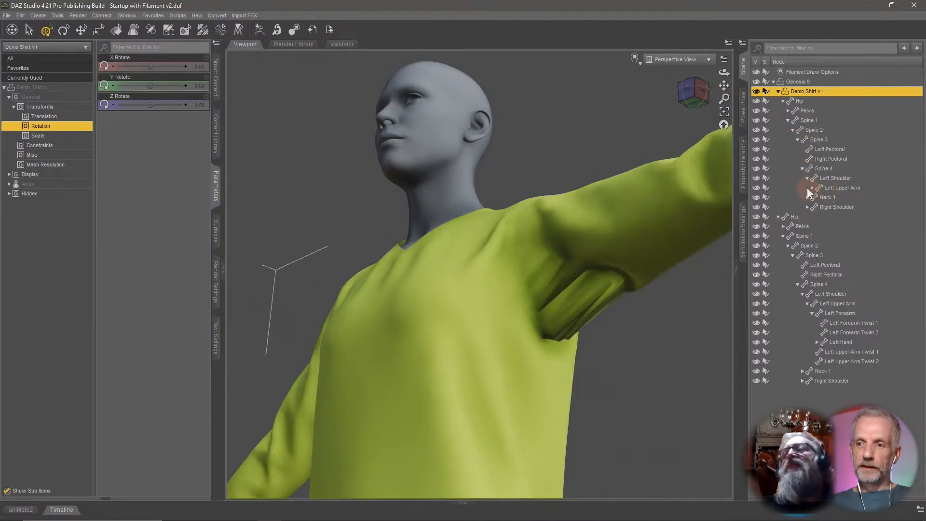
click(814, 188)
click(839, 181)
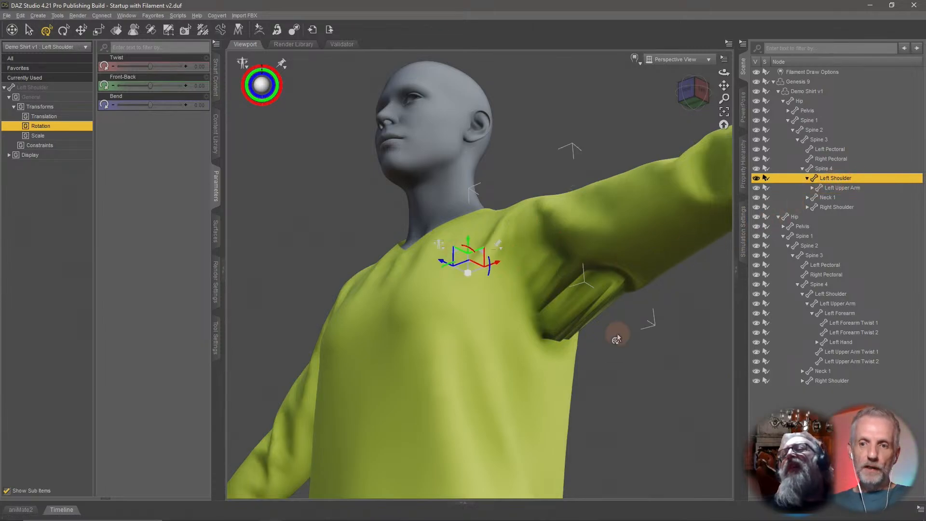
Select the shirt's Left Upper Arm bone.
ctrl+alt+drag(618, 338, 618, 339)
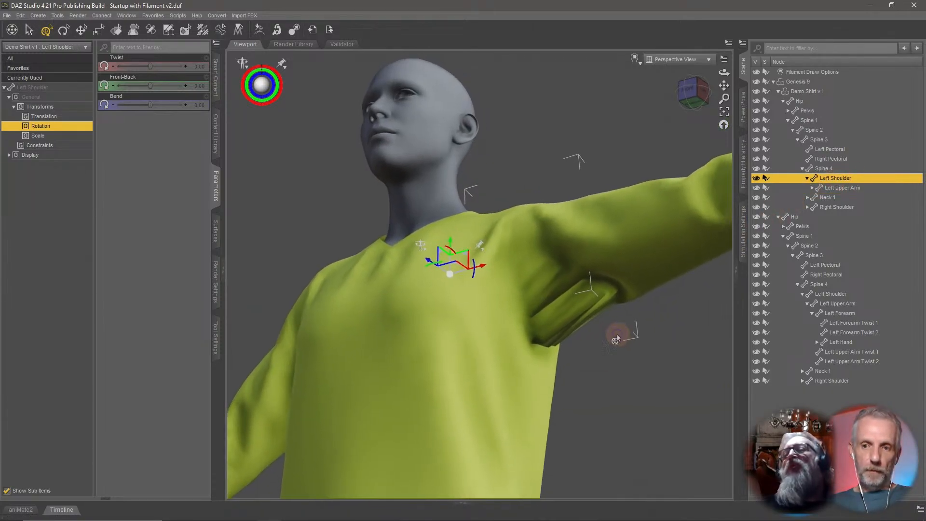
right_click(570, 299)
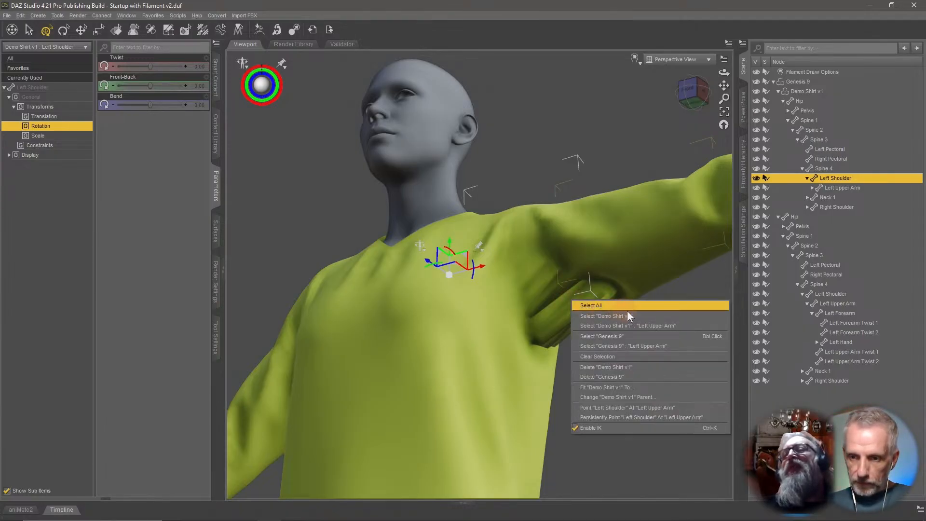
click(676, 328)
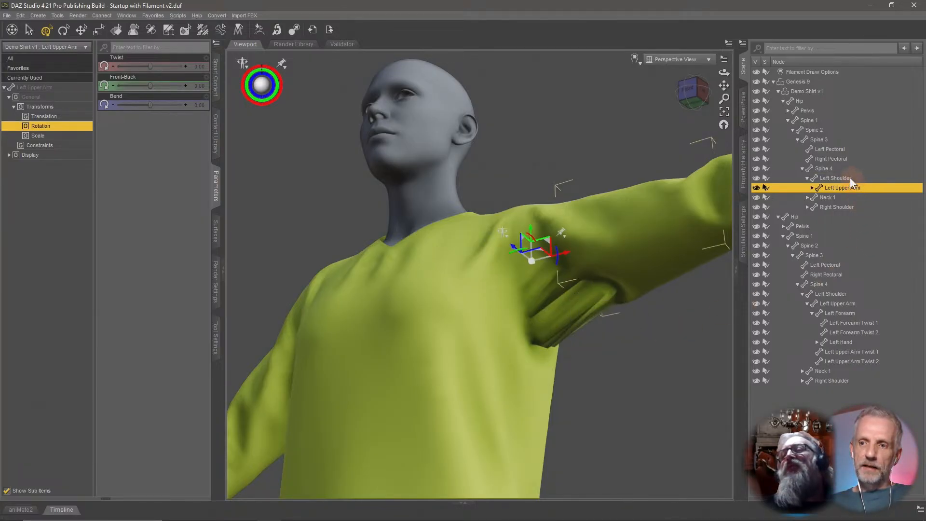
click(850, 178)
click(851, 187)
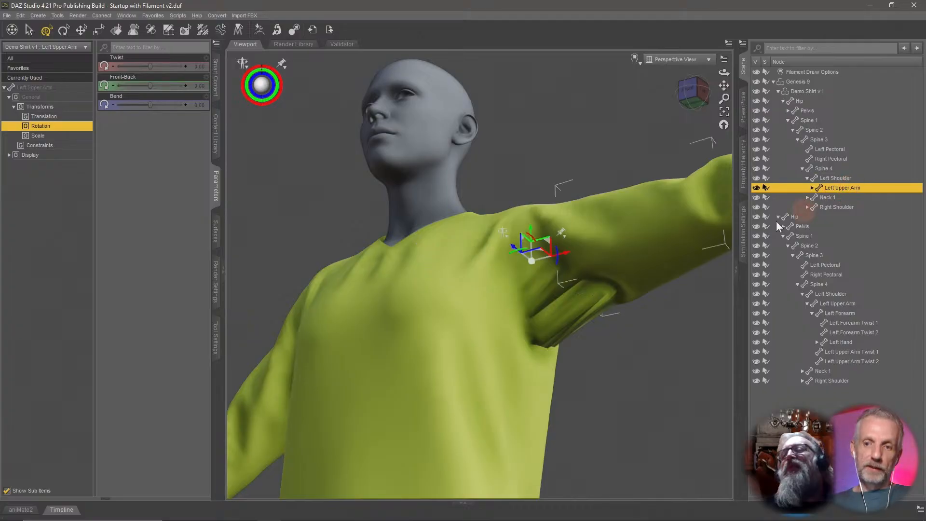
Activate the Node Weight Map Brush tool and open its tool settings.
right_click(592, 296)
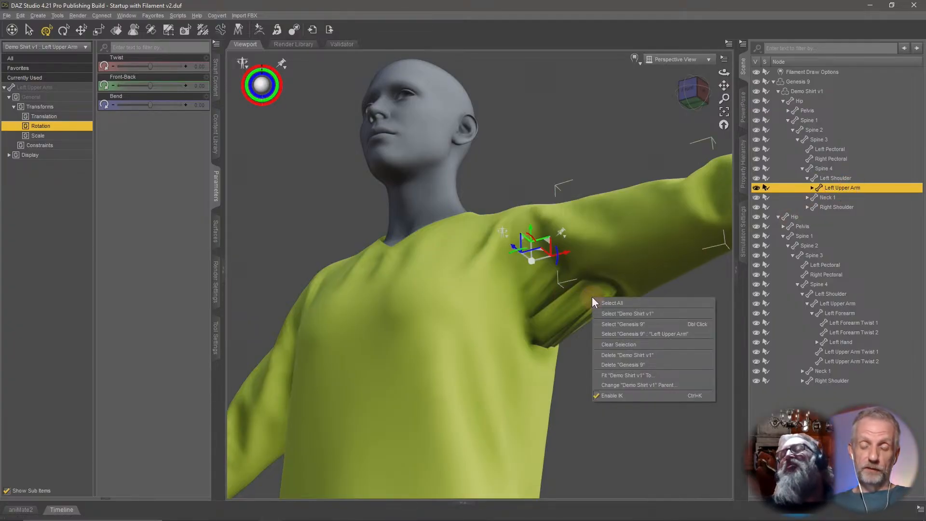
click(206, 31)
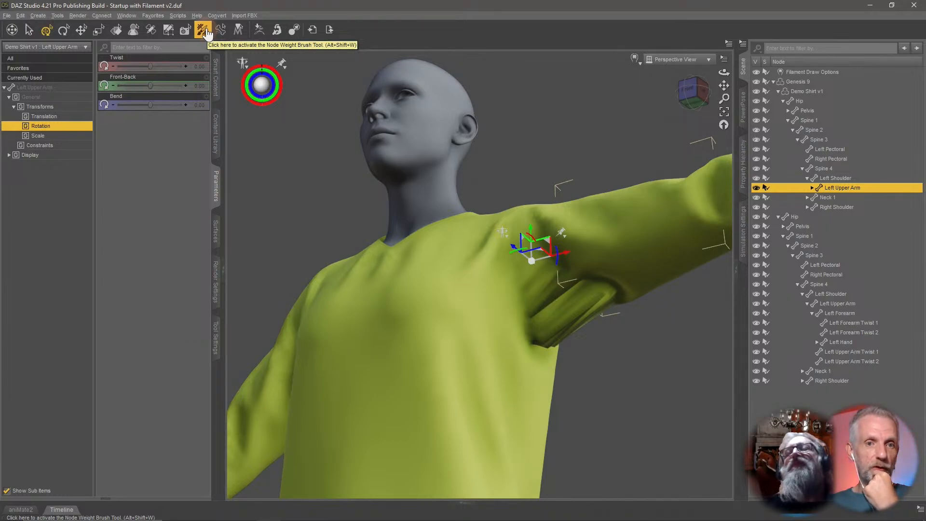
click(58, 16)
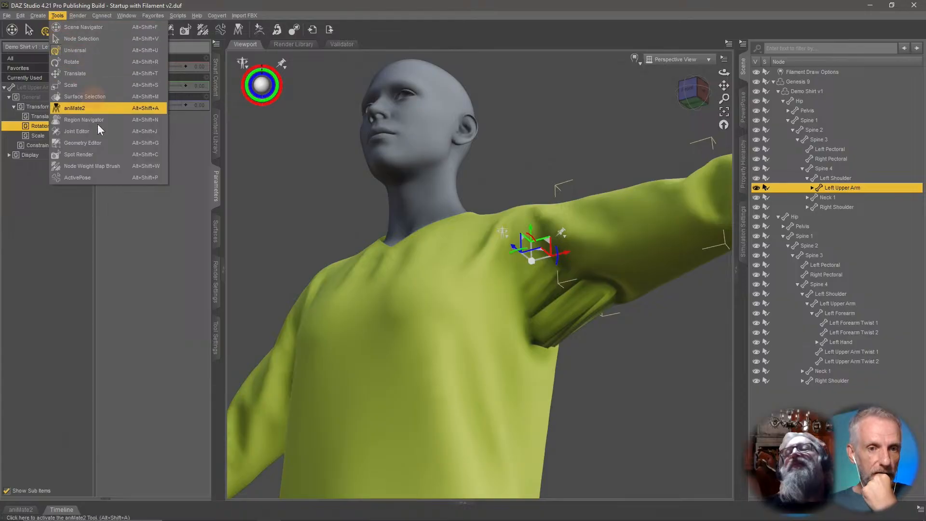
click(118, 166)
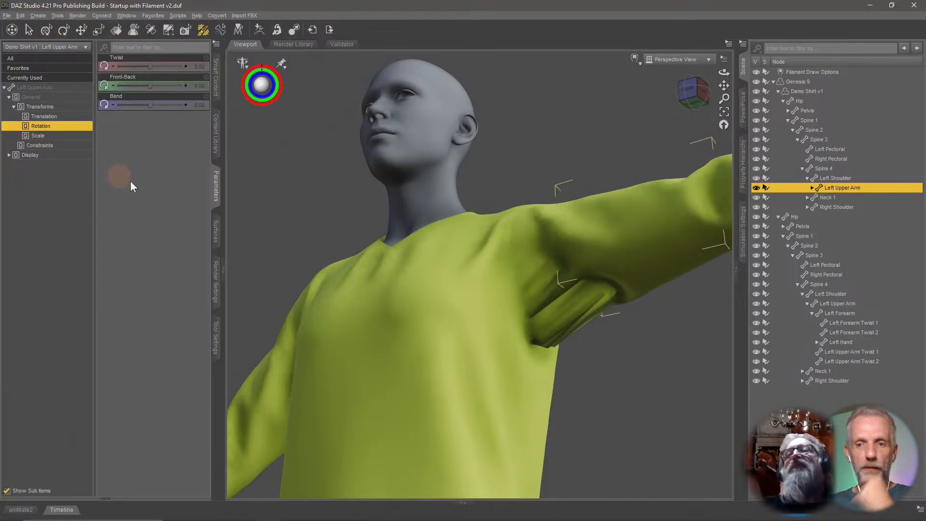
click(219, 347)
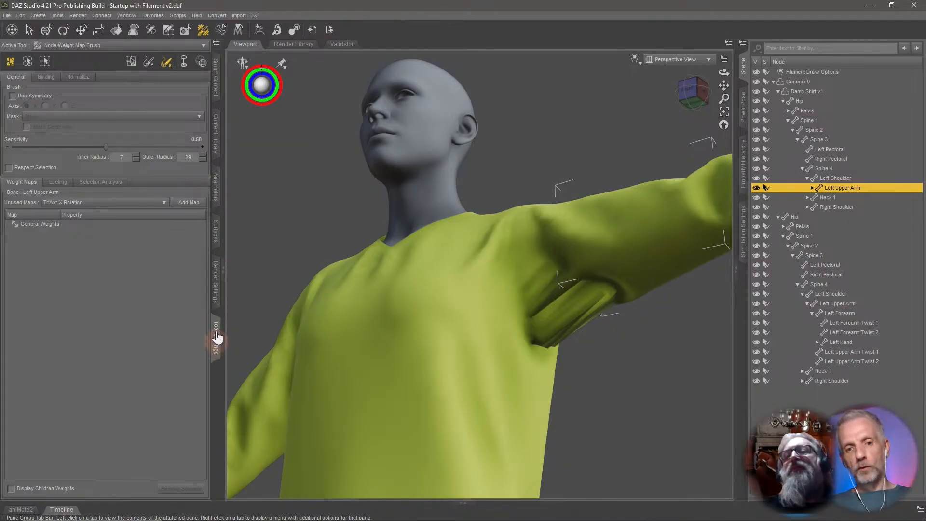
drag(214, 338, 223, 334)
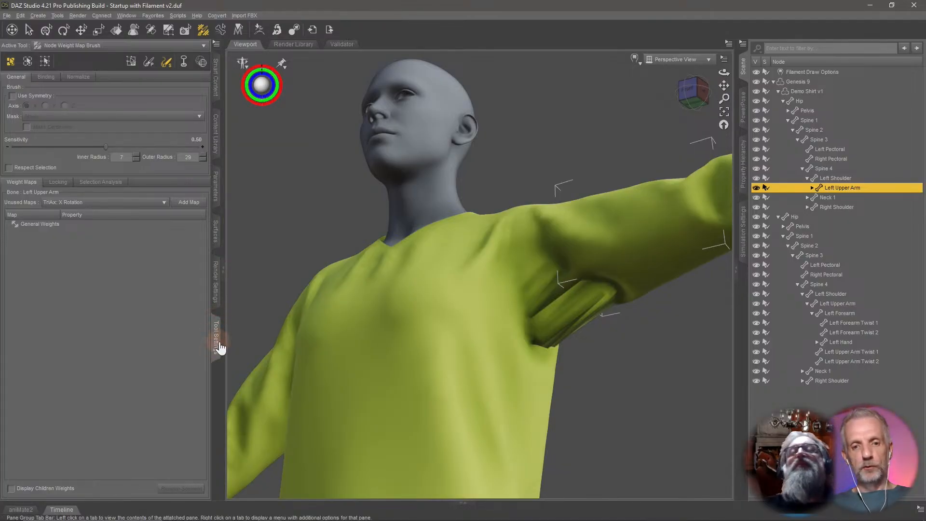
Display the General Weights map for the shirt's Left Shoulder bone.
click(128, 16)
mouse_move(183, 26)
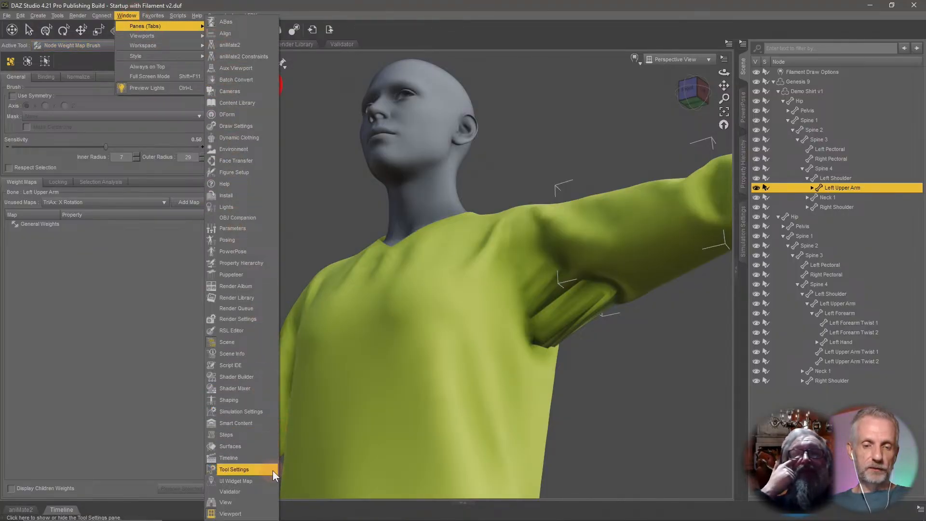
click(54, 239)
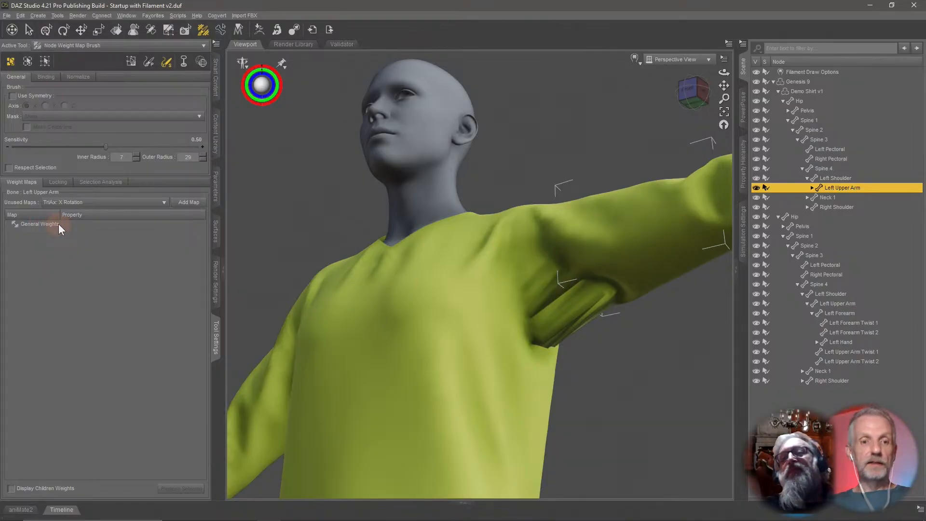
click(38, 223)
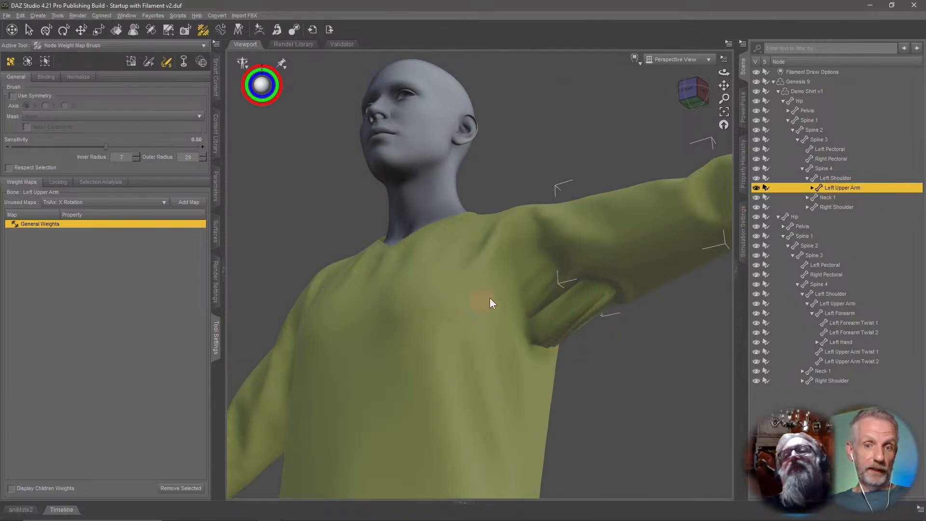
click(849, 177)
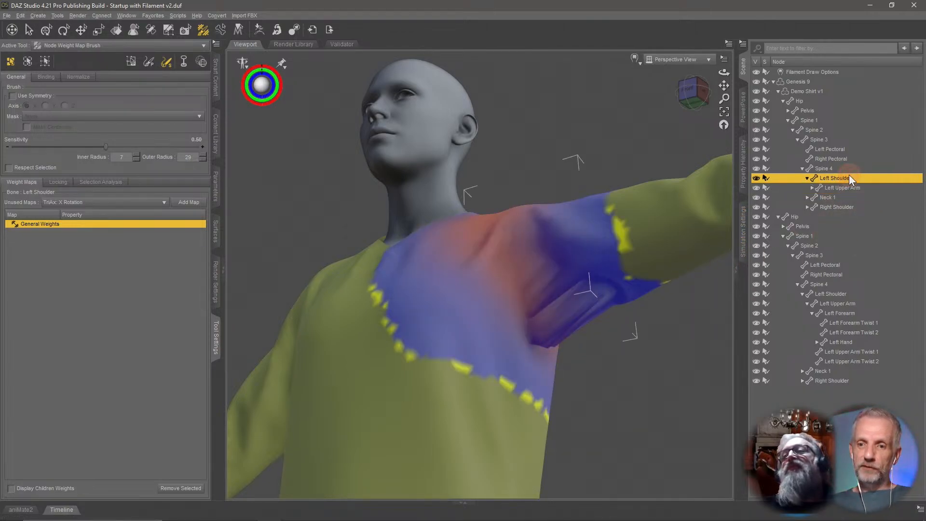
Switch the viewport draw style to Wire Texture Shaded.
ctrl+alt+drag(540, 300, 631, 300)
ctrl+alt+right_drag(541, 300, 502, 286)
ctrl+alt+drag(539, 301, 550, 286)
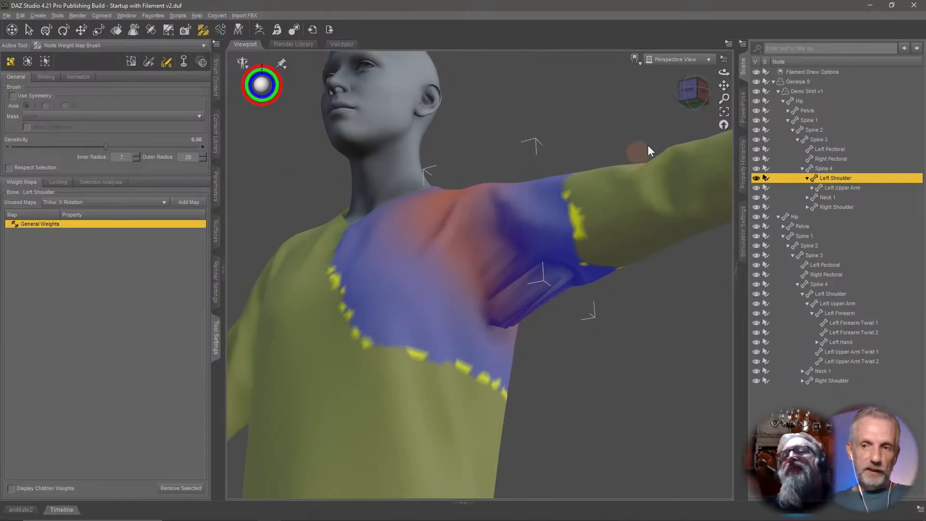
click(634, 59)
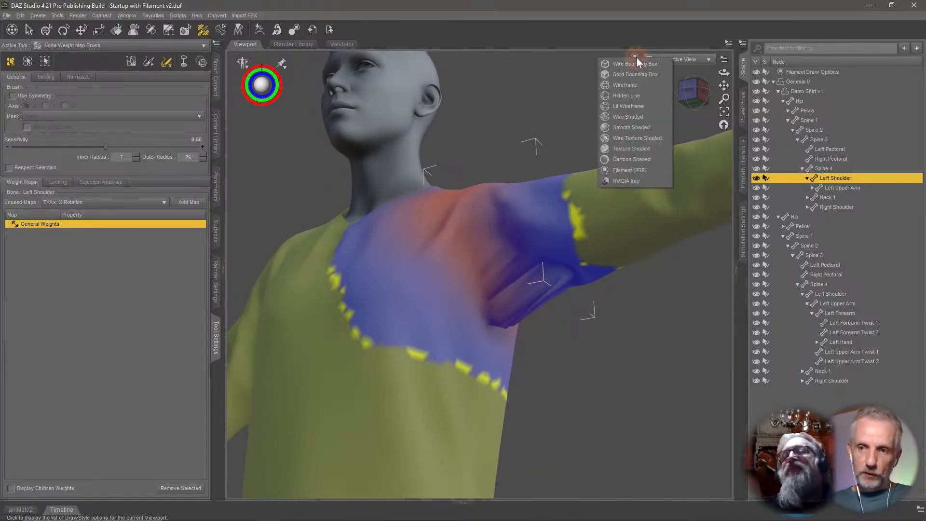
click(655, 138)
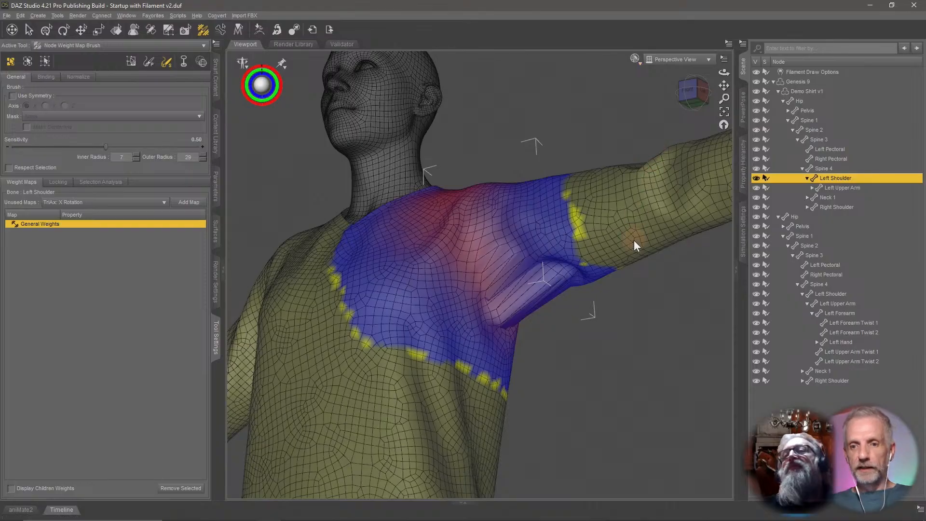
Examine the Left Shoulder weight map around the shoulder and armpit from several angles.
alt+drag(633, 240, 634, 240)
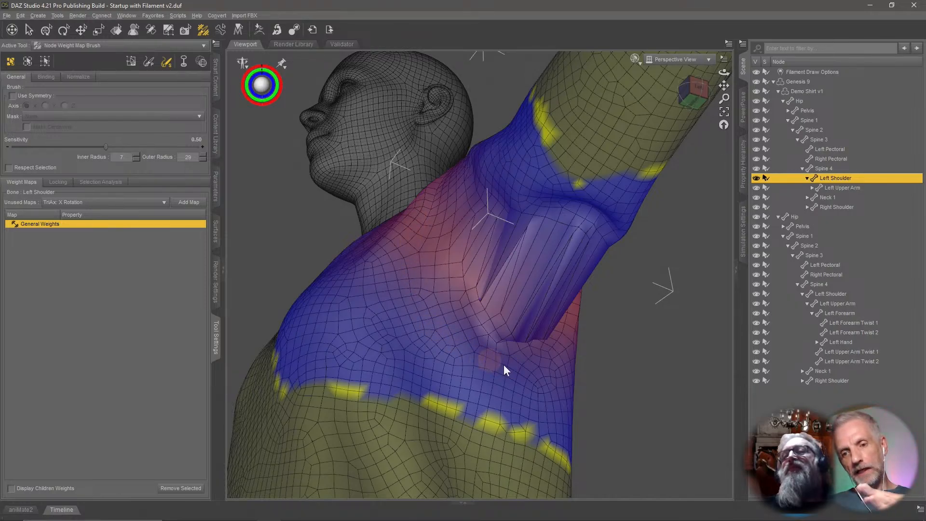
mouse_move(498, 339)
middle_down()
mouse_move(366, 344)
mouse_move(586, 340)
mouse_move(498, 344)
middle_up()
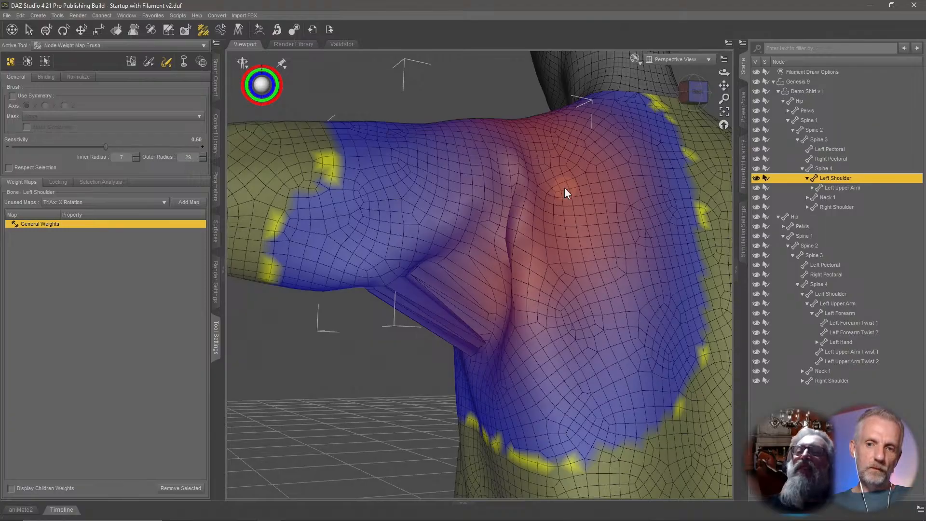
middle_drag(565, 195, 543, 307)
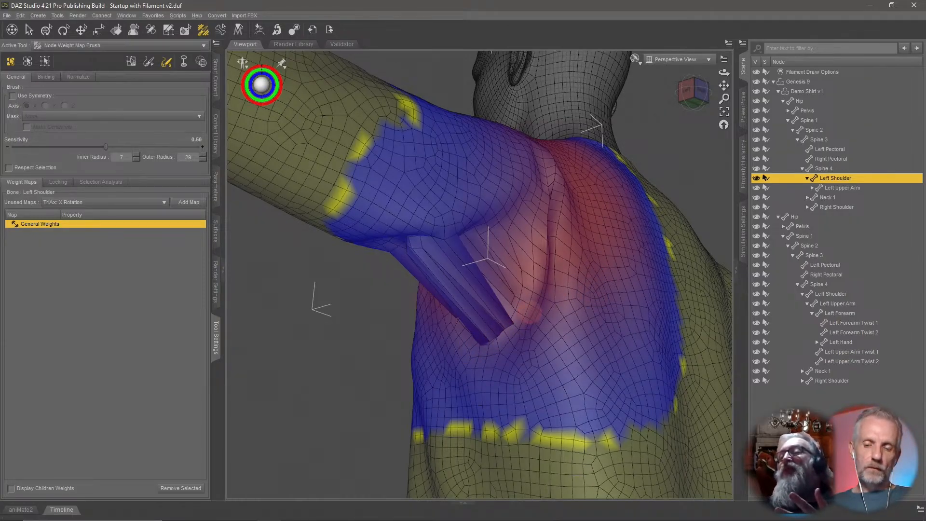
Orbit around the chest and armpit to study the Left Shoulder weight gradient on the shirt.
mouse_move(525, 317)
middle_down()
mouse_move(574, 307)
mouse_move(518, 315)
mouse_move(483, 356)
mouse_move(512, 336)
mouse_move(469, 370)
mouse_move(526, 311)
middle_up()
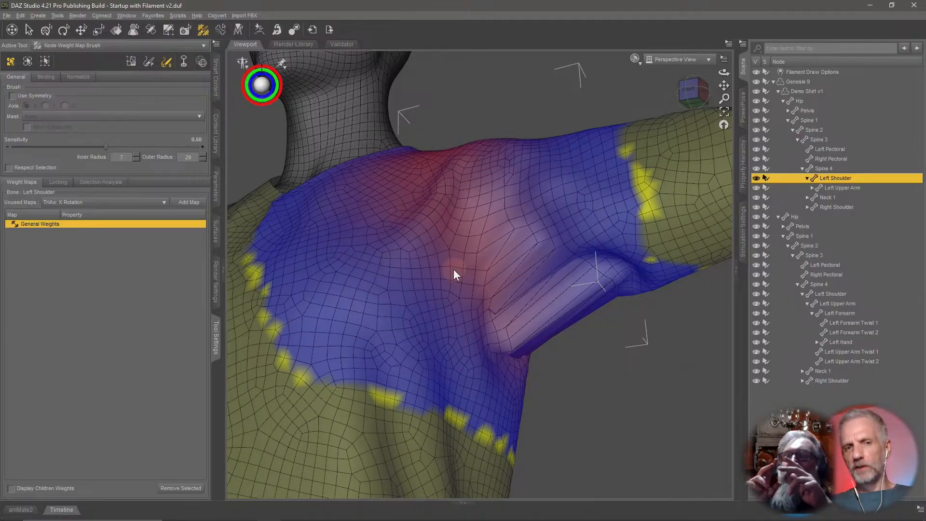
middle_drag(454, 269, 561, 291)
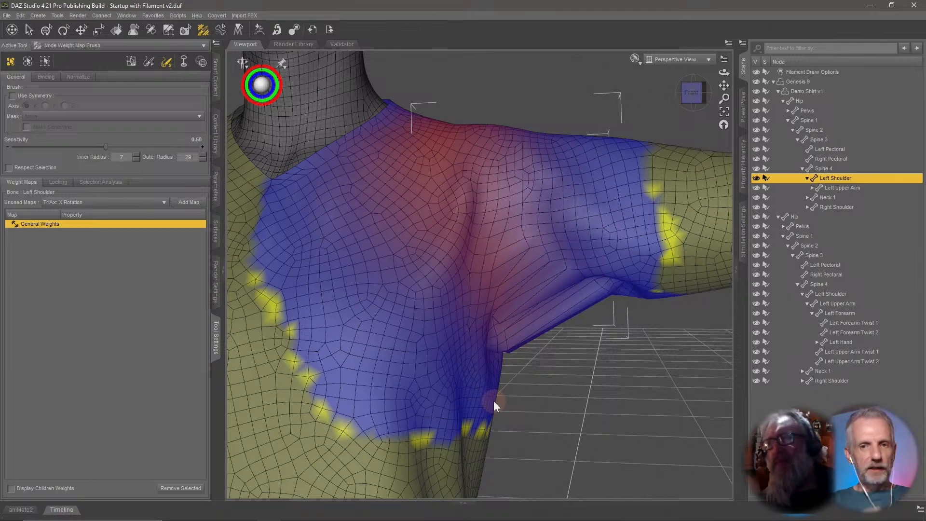
middle_drag(506, 406, 352, 348)
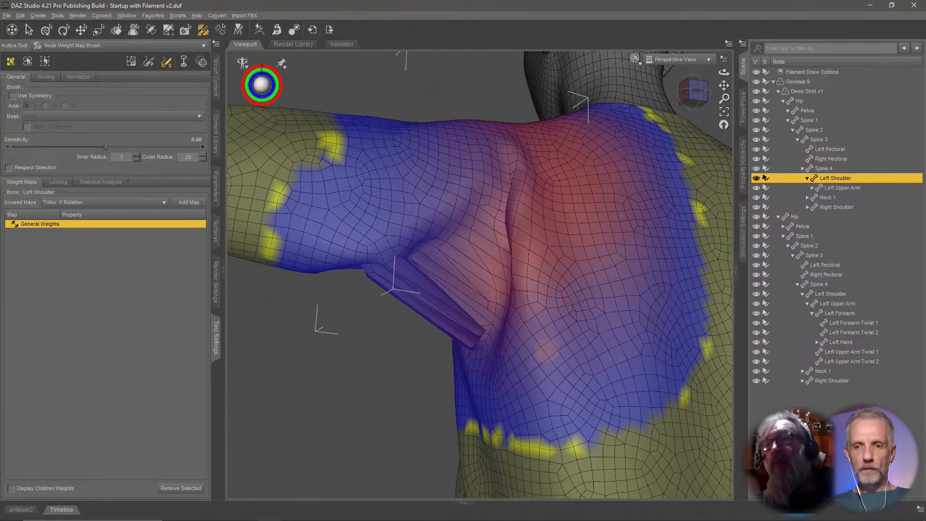
middle_drag(546, 351, 546, 347)
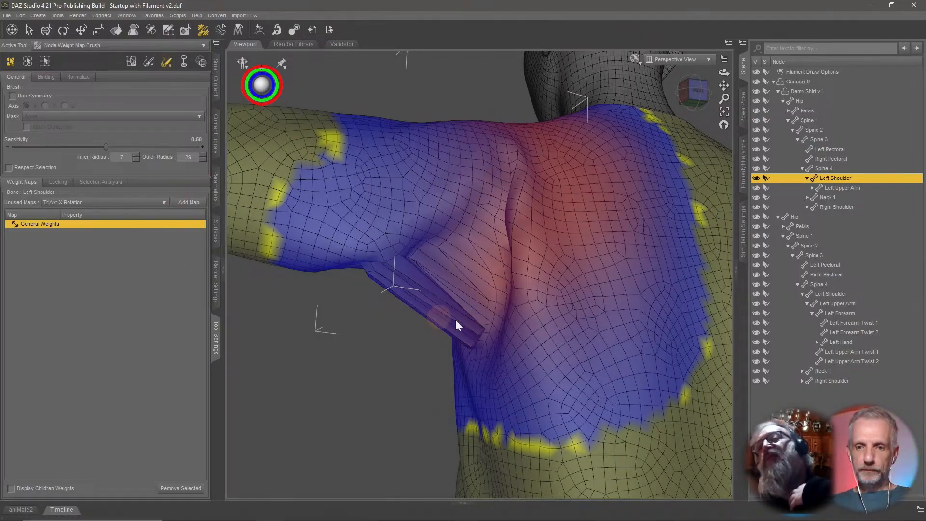
alt+drag(455, 320, 473, 347)
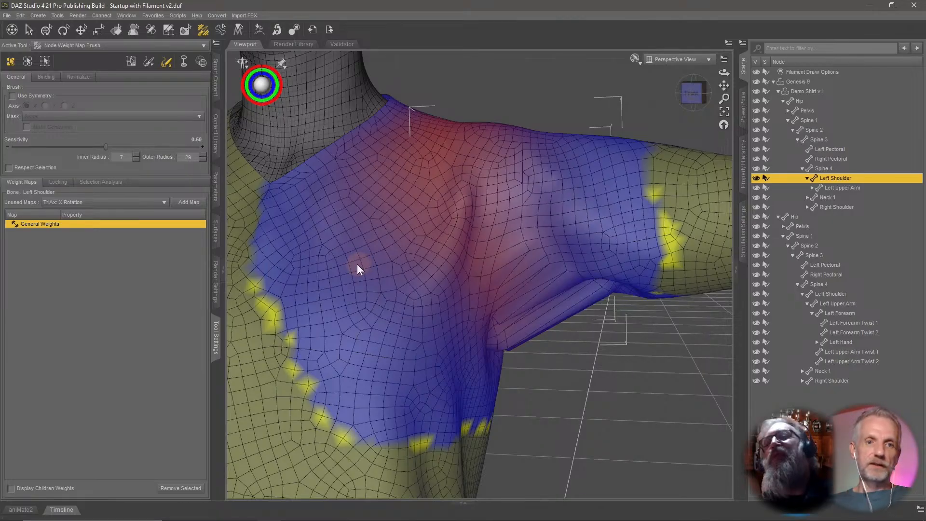
click(50, 36)
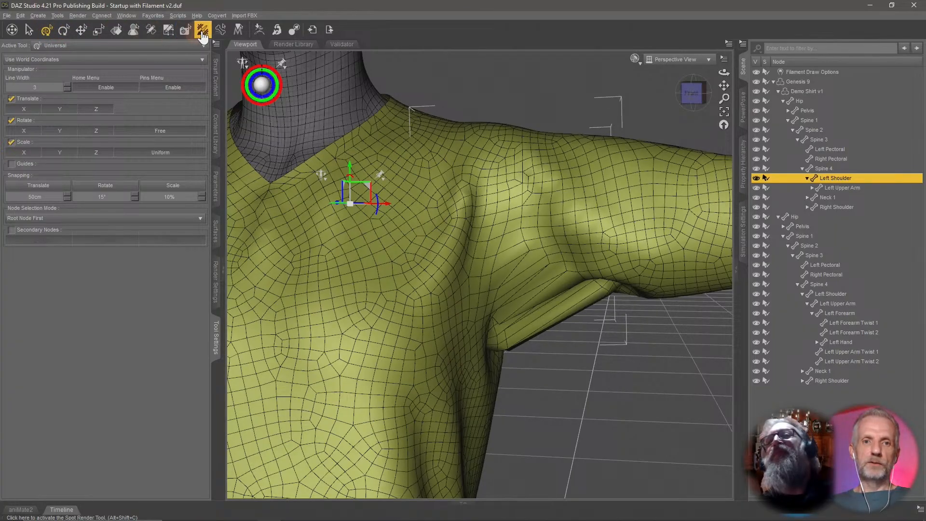
click(203, 31)
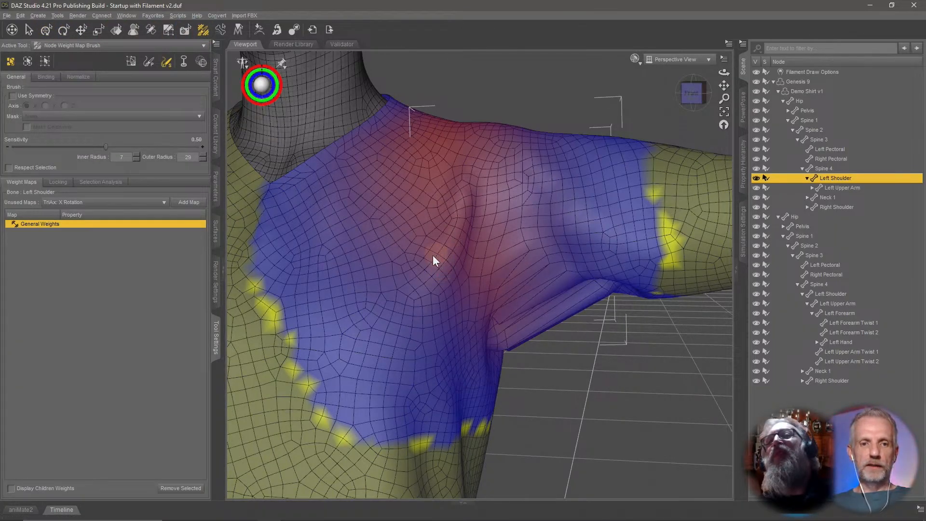
middle_drag(433, 256, 384, 204)
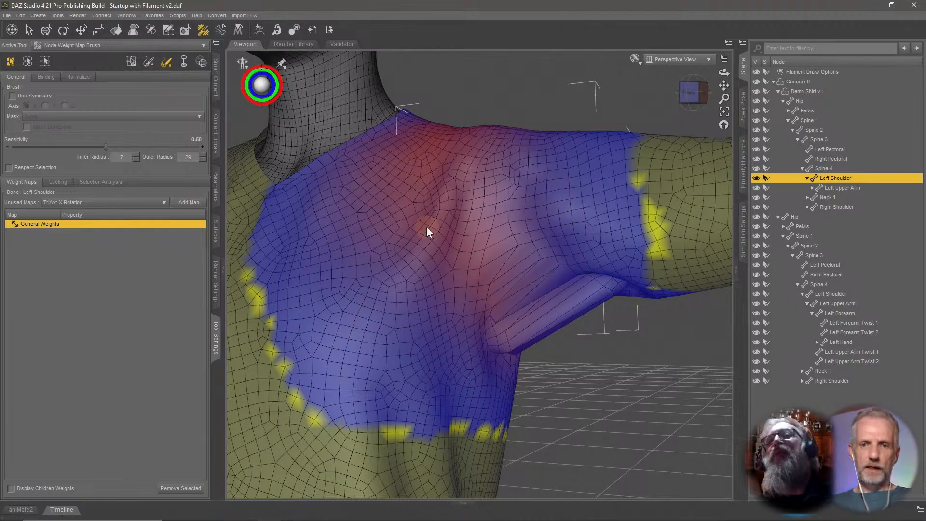
scroll(436, 234, down, 4)
mouse_move(473, 254)
middle_down()
mouse_move(371, 254)
mouse_move(473, 256)
middle_up()
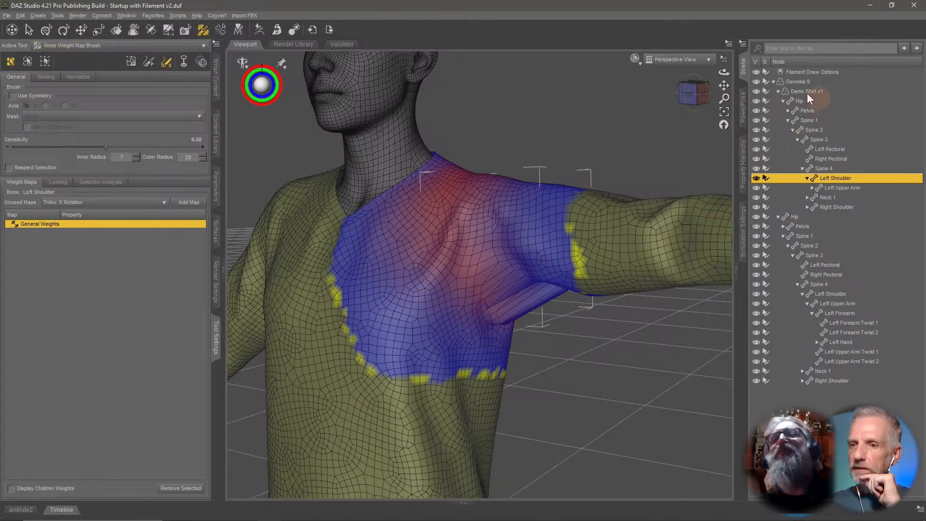
Select the shirt's Spine 3 bone and display its General Weights map with the Node Weight Map Brush.
click(799, 82)
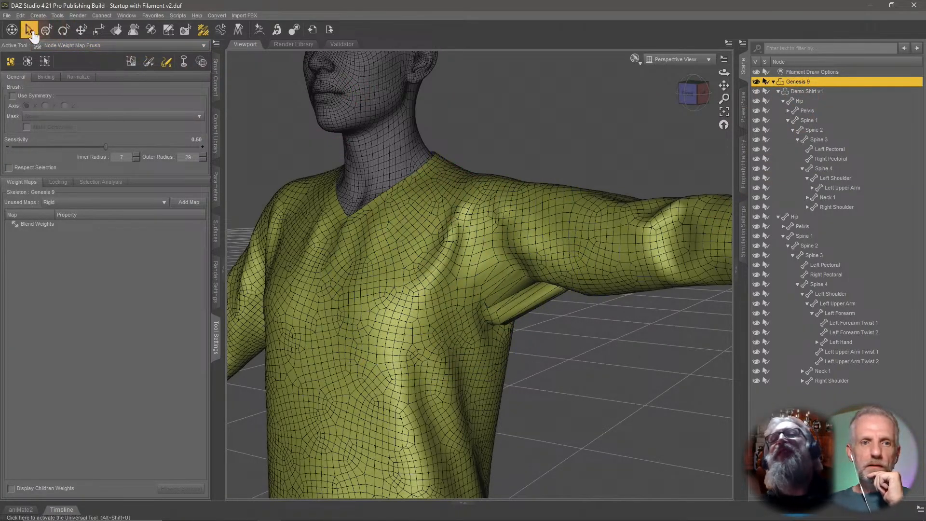
click(48, 31)
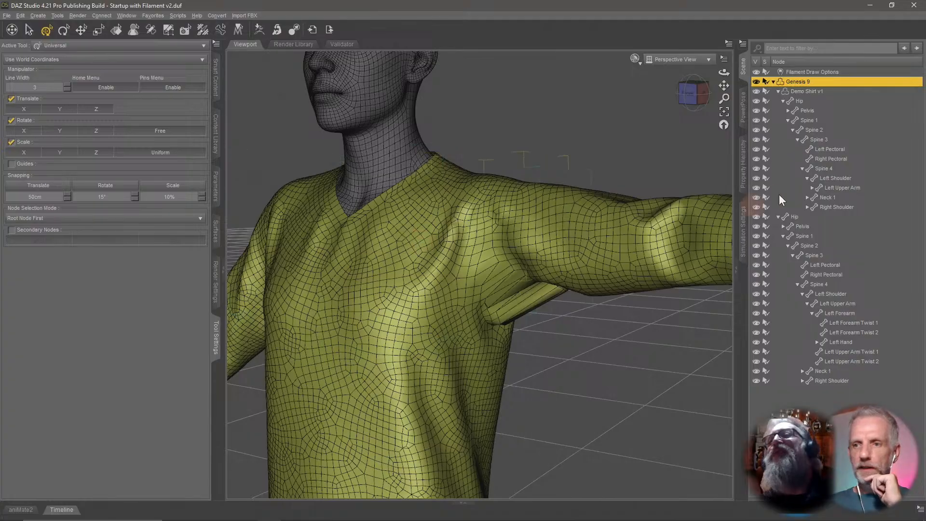
click(811, 111)
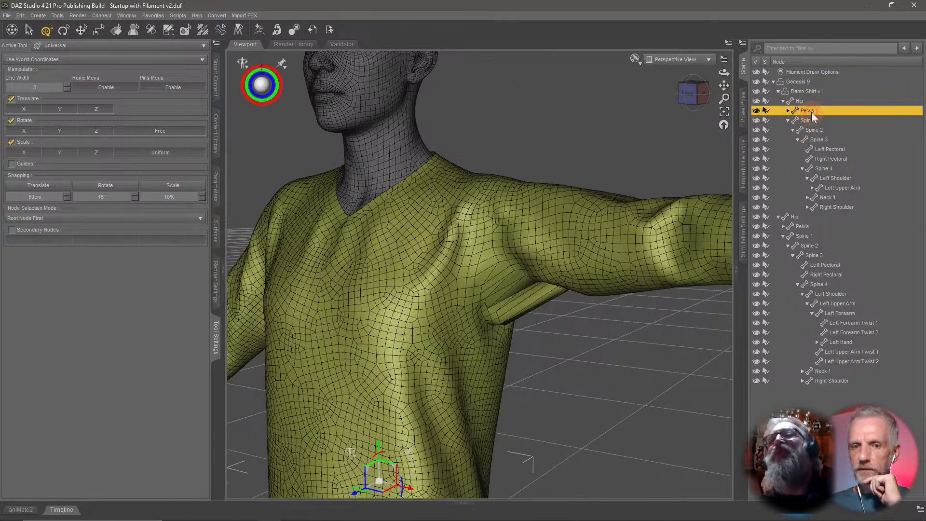
click(815, 140)
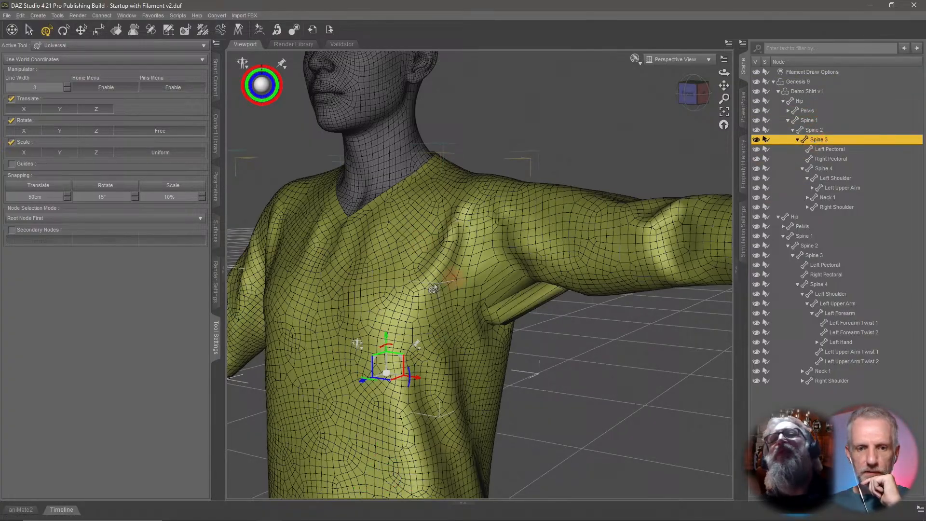
click(154, 32)
click(199, 32)
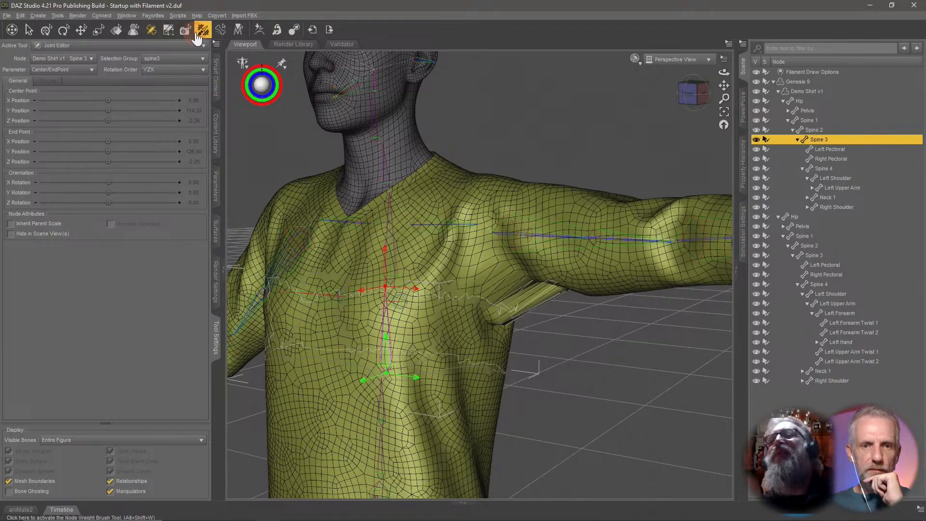
click(119, 225)
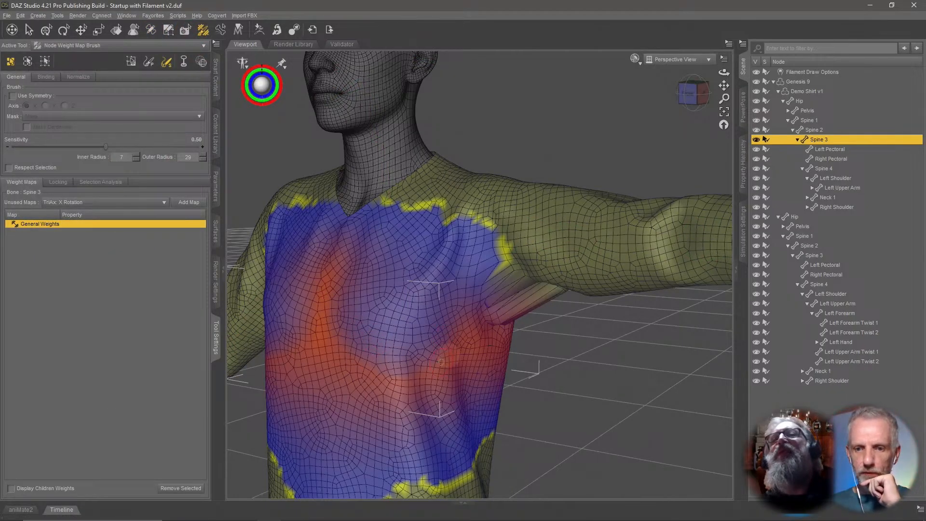
Examine the Spine 3 weight map across the chest and under the left armpit.
alt+drag(467, 318, 395, 320)
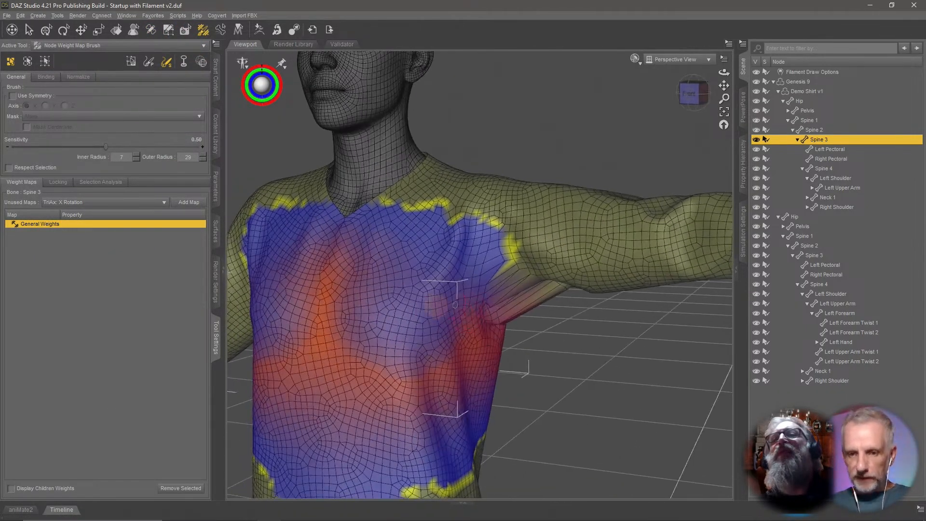
scroll(456, 307, down, 3)
scroll(463, 307, up, 3)
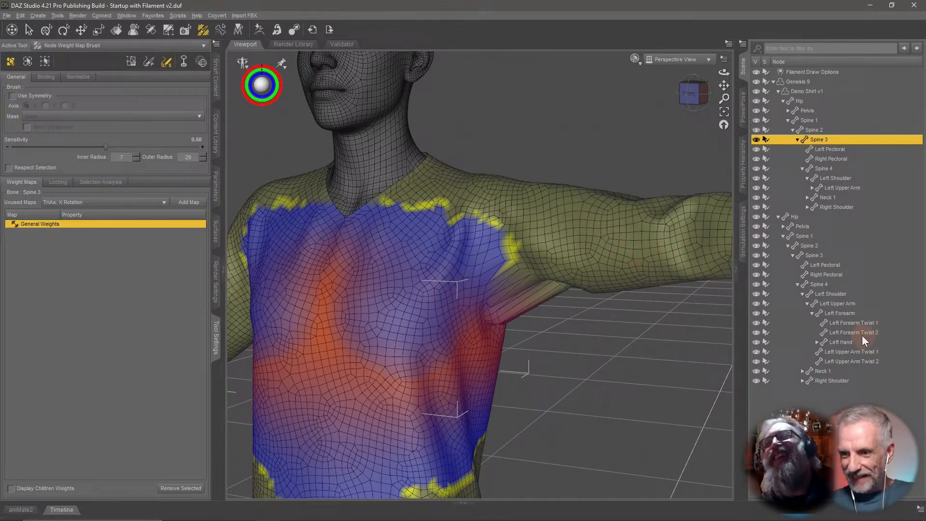
scroll(637, 314, up, 3)
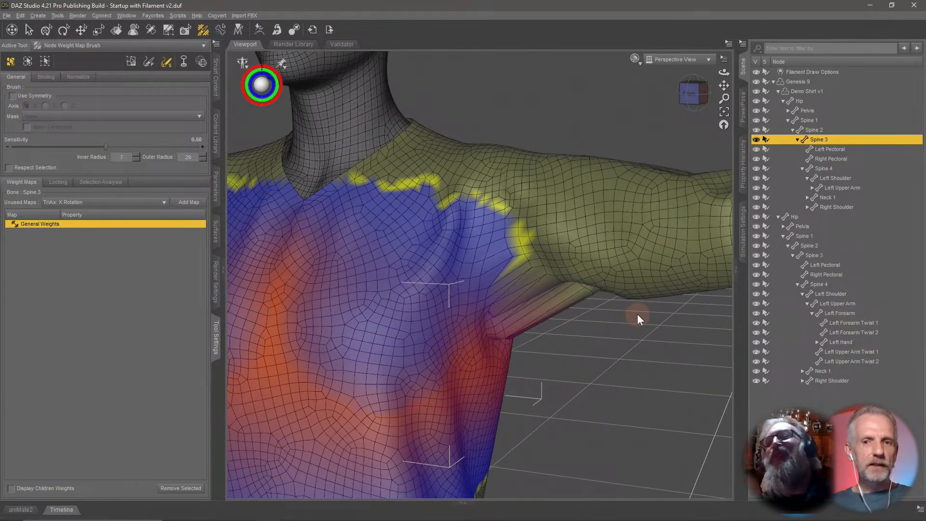
middle_drag(638, 314, 637, 311)
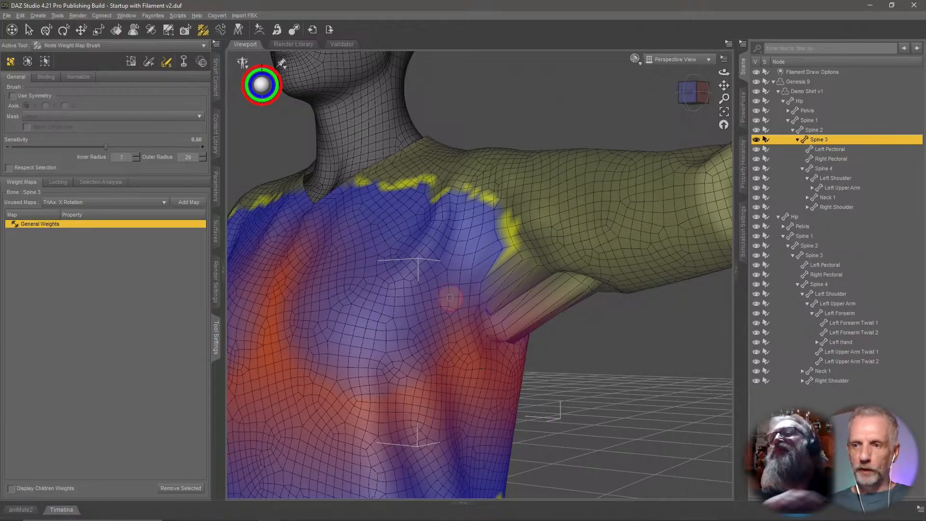
Compare the Left Upper Arm and Left Shoulder weight maps around the shoulder up close.
click(847, 187)
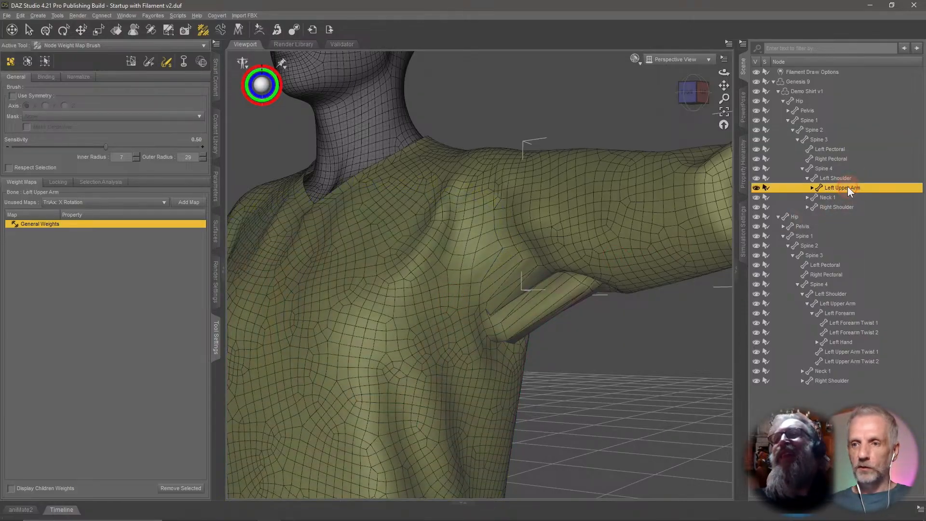
click(847, 177)
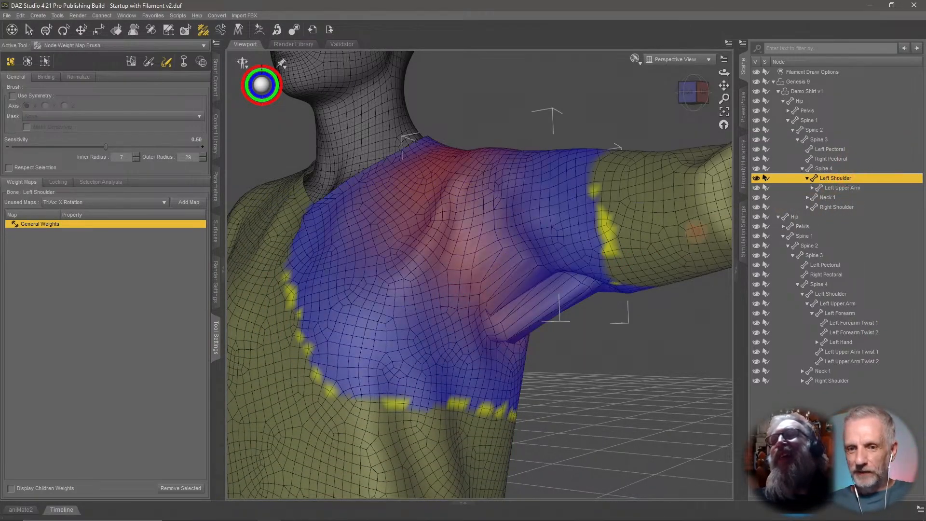
scroll(571, 259, up, 5)
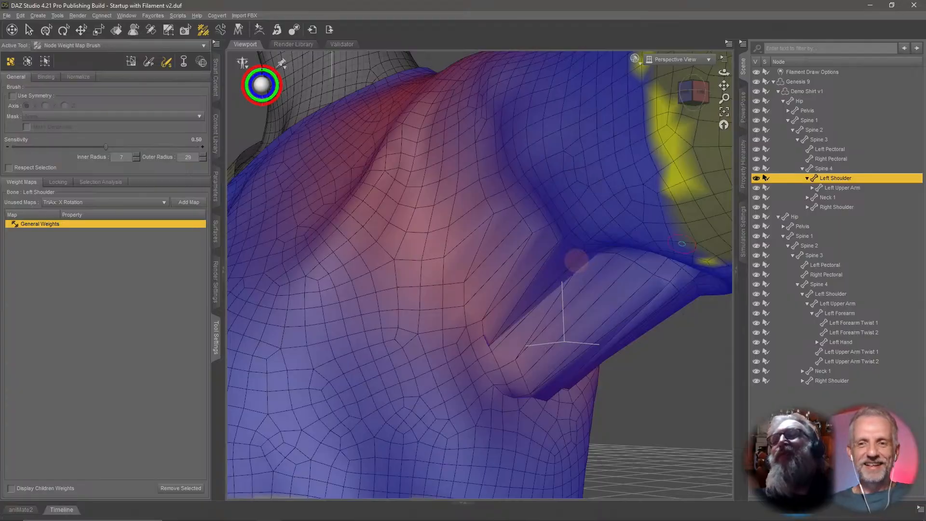
scroll(577, 261, down, 3)
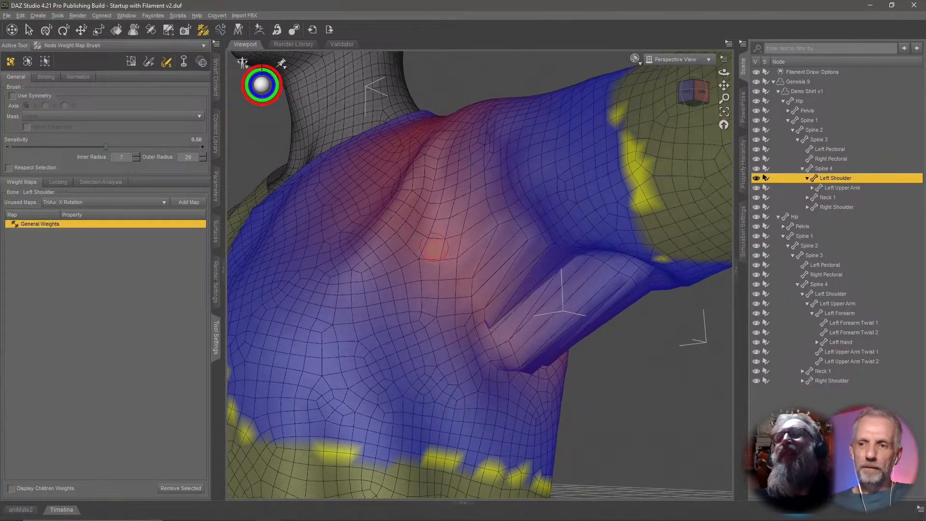
middle_drag(434, 247, 447, 256)
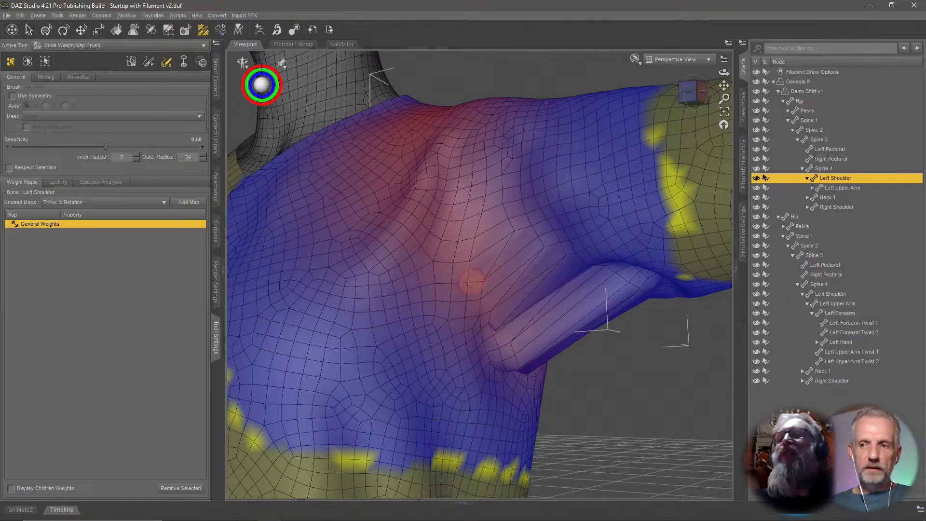
Display the Spine 4 weight map and inspect it around the shoulder and armpit.
click(849, 188)
click(832, 168)
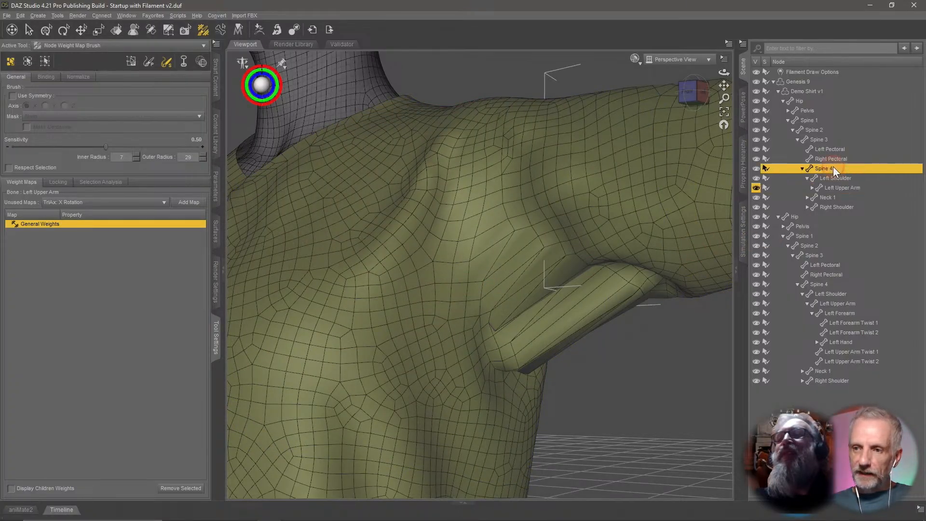
scroll(526, 271, down, 10)
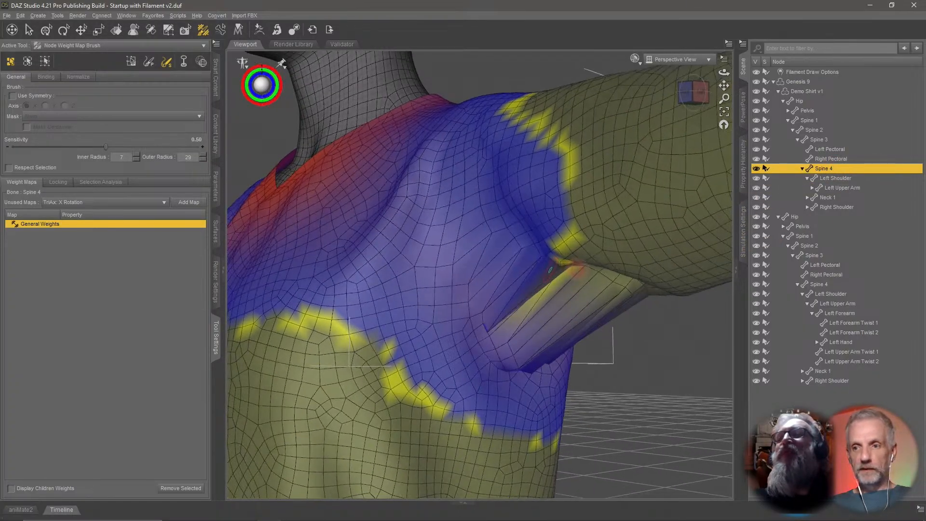
middle_drag(574, 268, 574, 268)
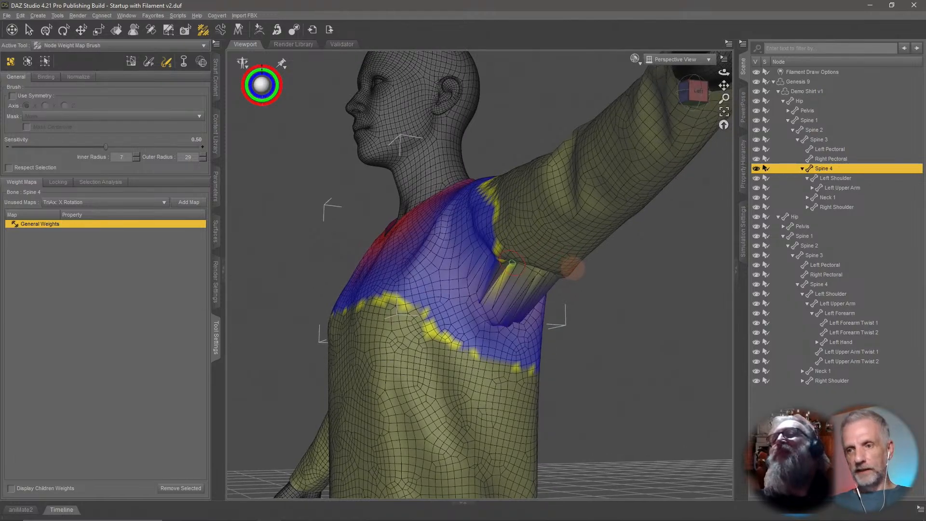
middle_drag(536, 293, 541, 294)
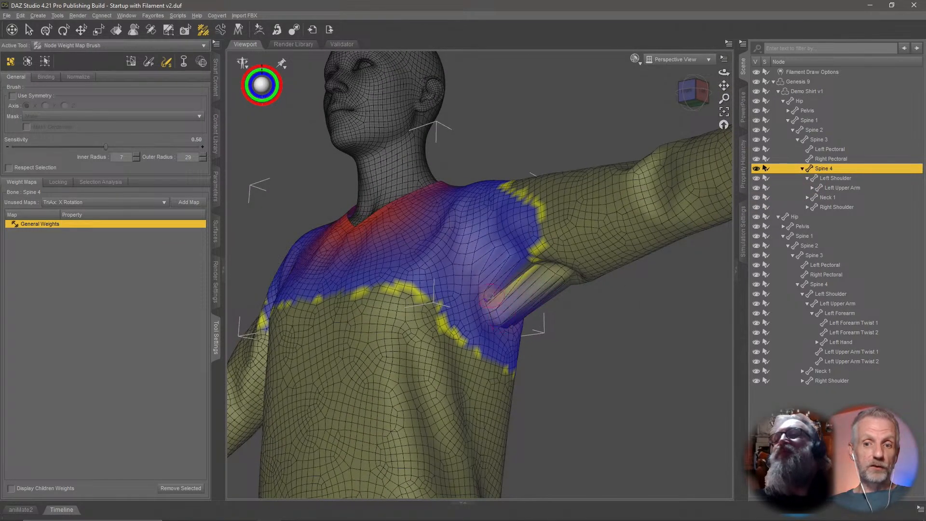
Set the brush's outer radius to 40 and show the Left Shoulder weight map again.
click(201, 155)
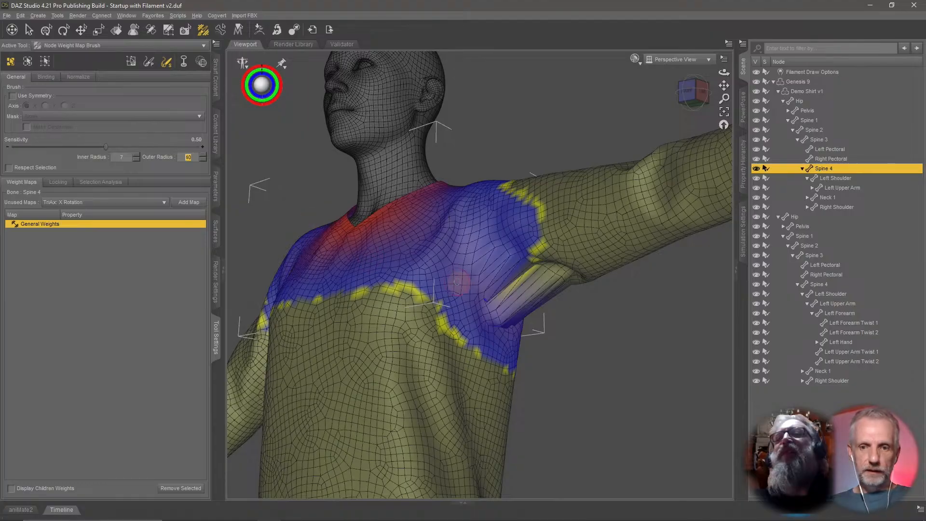
click(839, 178)
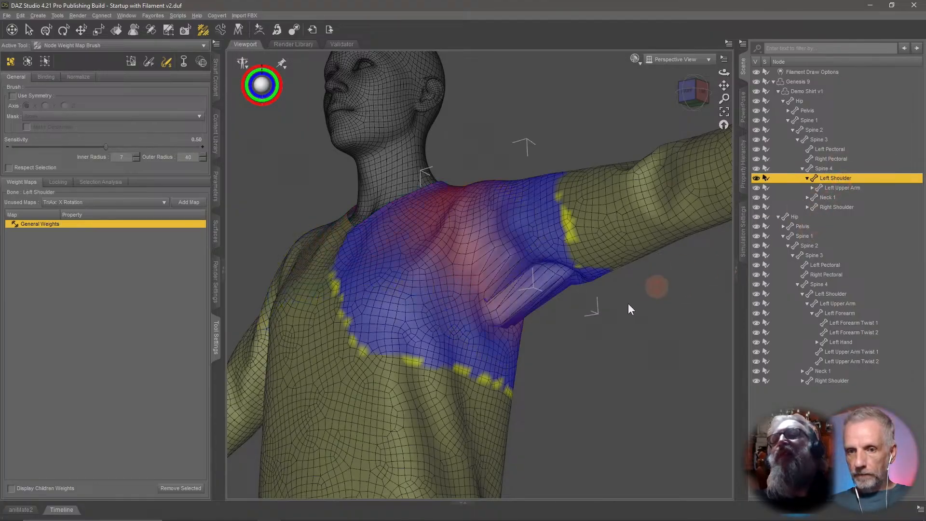
Inspect the Left Shoulder weights under the armpit and across the chest from several angles.
scroll(523, 309, up, 5)
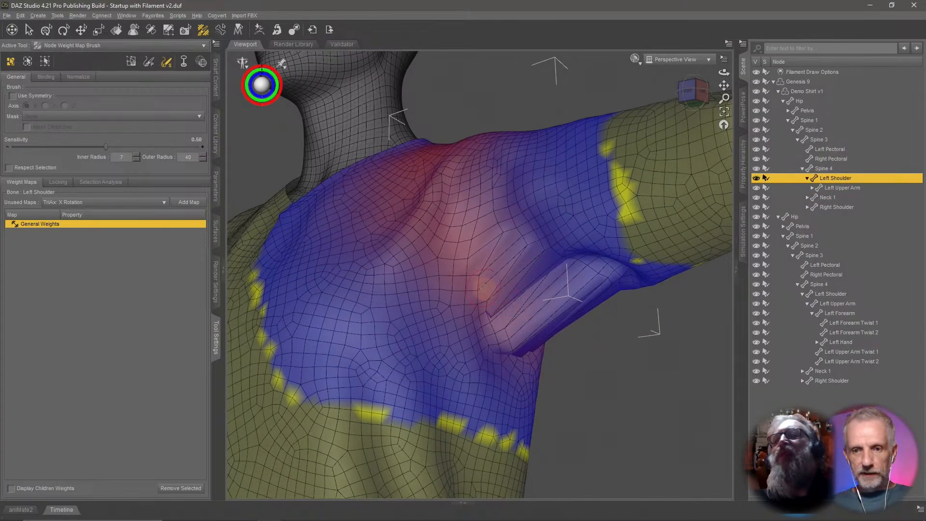
mouse_move(476, 287)
mouse_down()
mouse_move(522, 343)
mouse_move(512, 290)
mouse_move(504, 298)
mouse_move(510, 285)
mouse_move(474, 253)
mouse_move(518, 317)
mouse_move(491, 337)
mouse_move(529, 359)
mouse_up()
mouse_move(533, 359)
middle_down()
mouse_move(549, 318)
mouse_move(482, 328)
middle_up()
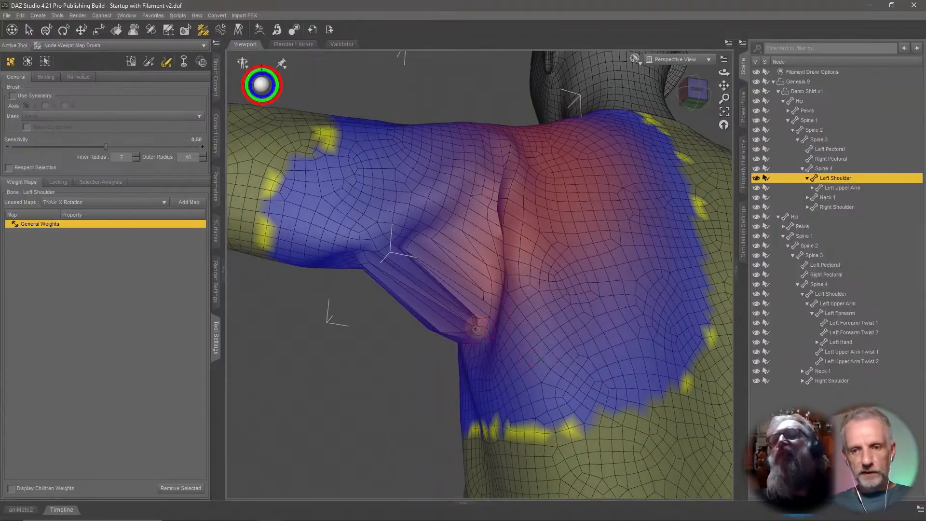
mouse_move(453, 339)
mouse_down()
mouse_move(455, 328)
mouse_move(443, 338)
mouse_move(437, 297)
mouse_up()
drag(406, 252, 442, 229)
middle_drag(437, 328, 436, 331)
drag(467, 318, 453, 252)
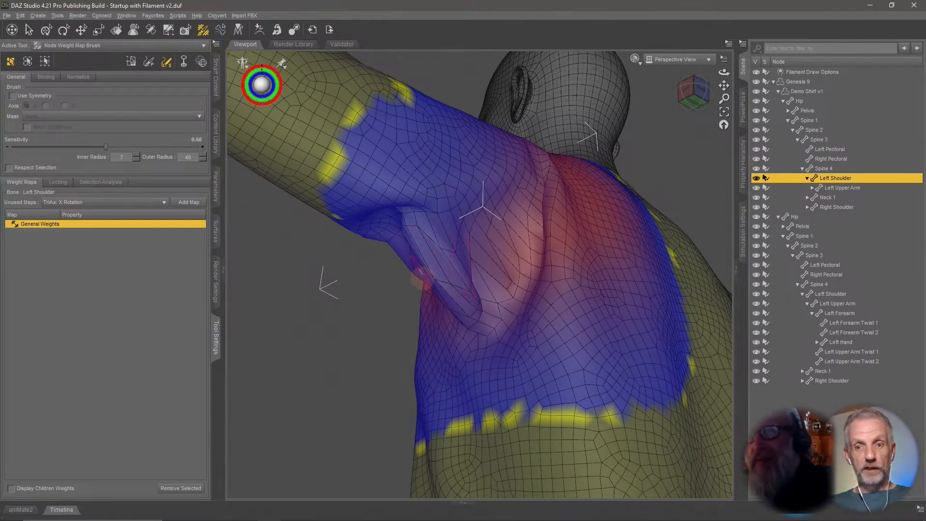
middle_drag(476, 328, 475, 324)
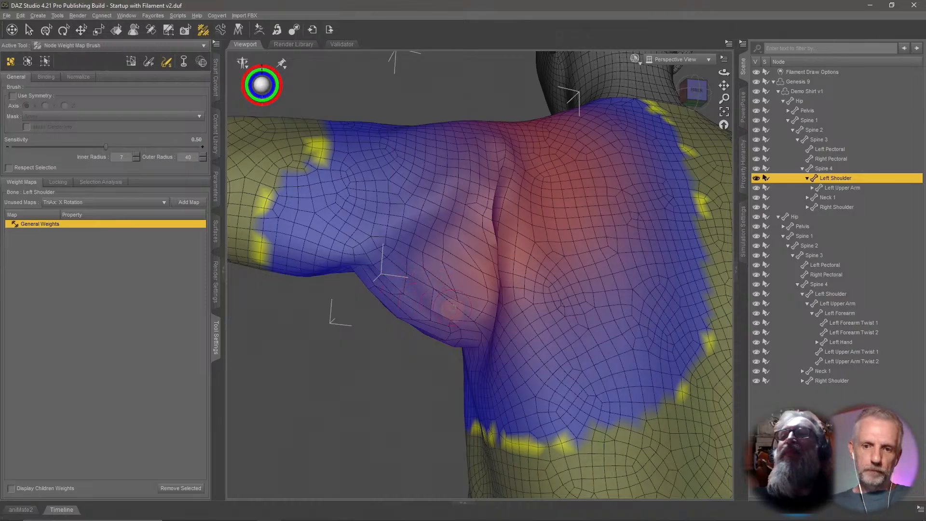
middle_drag(471, 326, 567, 318)
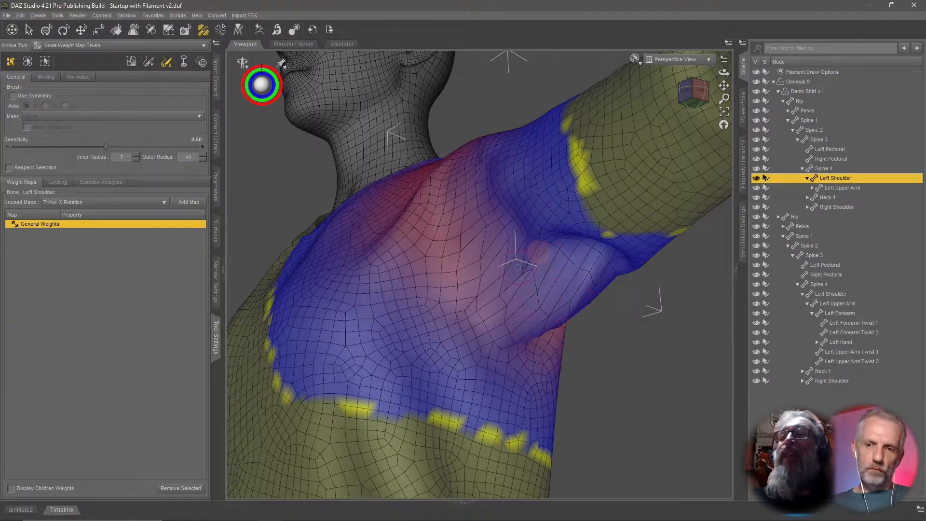
mouse_move(513, 252)
middle_down()
mouse_move(532, 266)
mouse_move(562, 237)
middle_up()
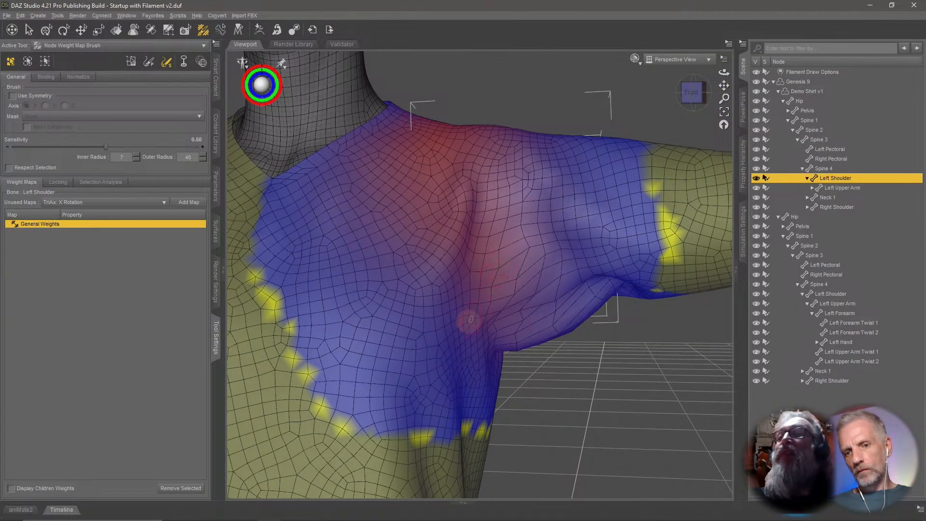
Switch to the Spine 4 weight map and inspect it around the armpit and back of the shoulder from several angles.
mouse_move(519, 356)
middle_down()
mouse_move(505, 323)
mouse_move(471, 300)
mouse_move(502, 316)
middle_up()
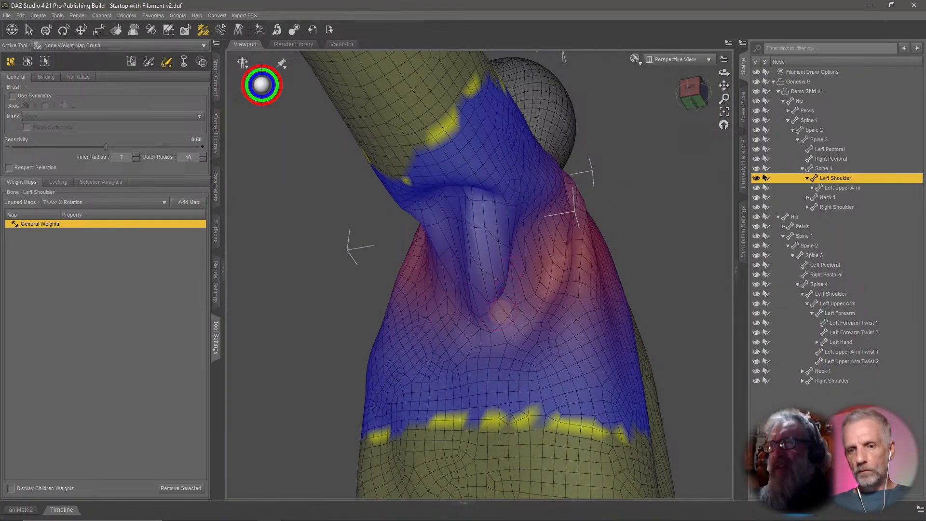
mouse_move(521, 271)
middle_down()
mouse_move(495, 320)
mouse_move(511, 319)
middle_up()
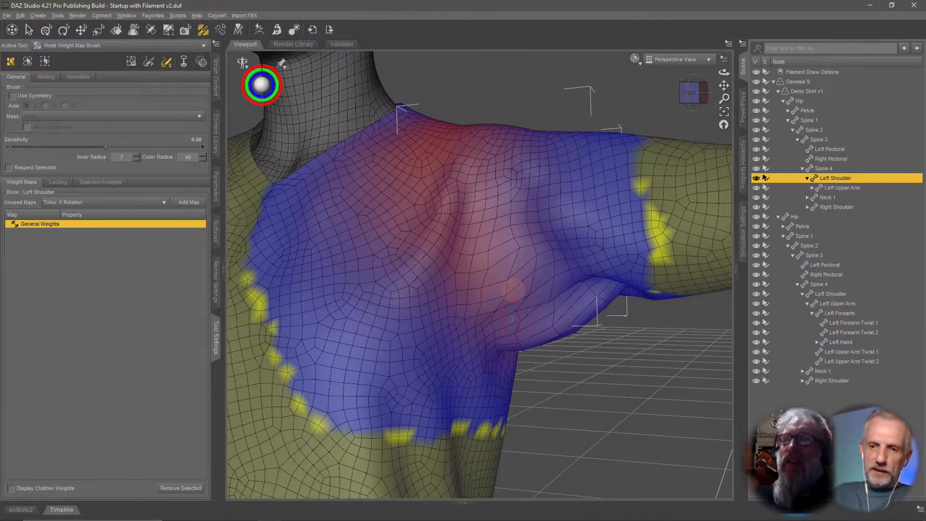
click(830, 168)
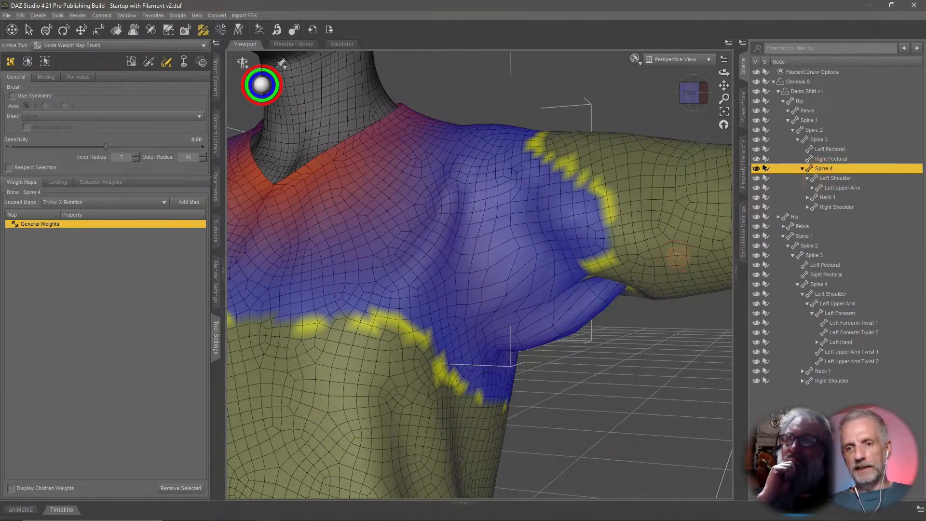
mouse_move(676, 257)
middle_down()
mouse_move(649, 237)
mouse_move(674, 270)
middle_up()
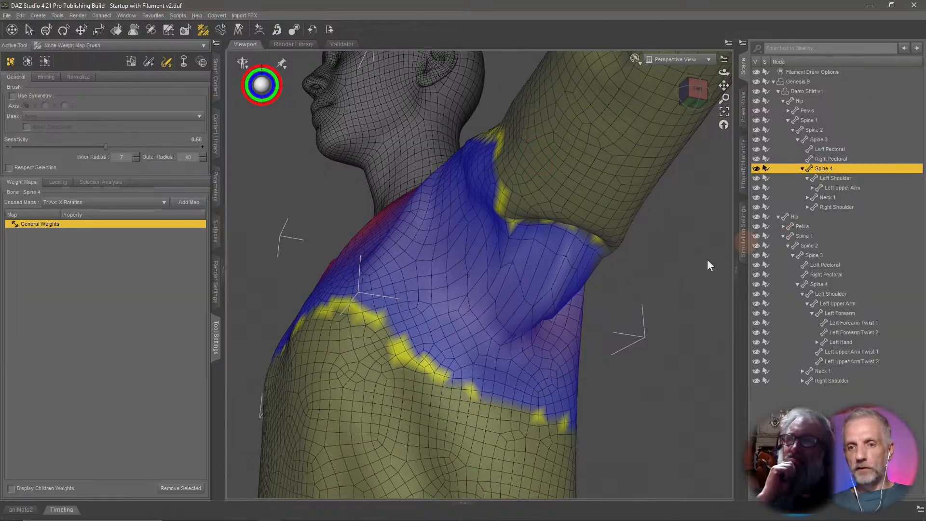
middle_drag(533, 288, 455, 300)
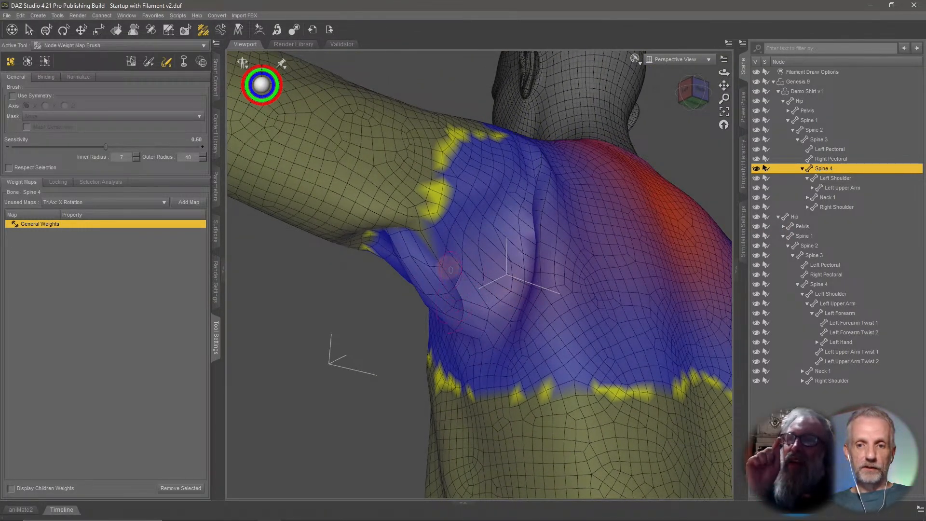
middle_drag(473, 297, 477, 299)
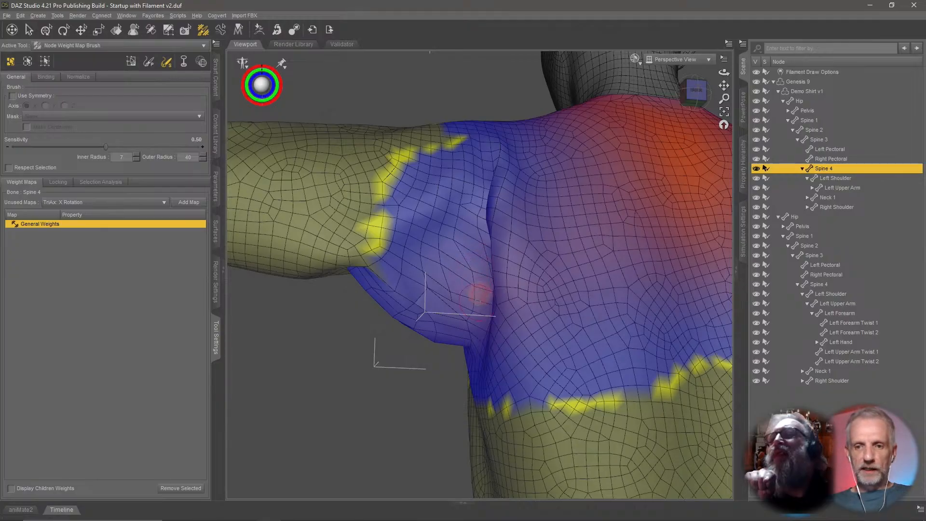
middle_drag(481, 273, 534, 249)
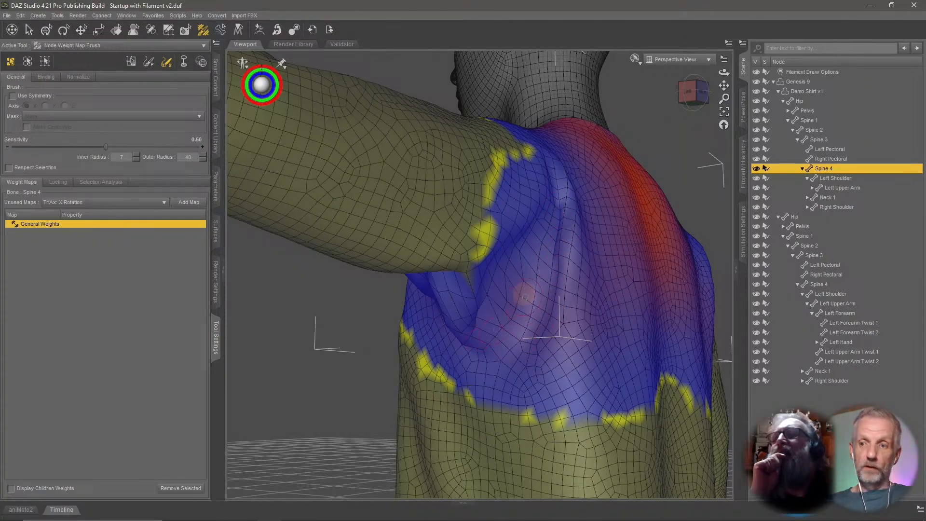
Display the Left Shoulder and then the Left Upper Arm weight maps on the back of the shoulder.
click(845, 178)
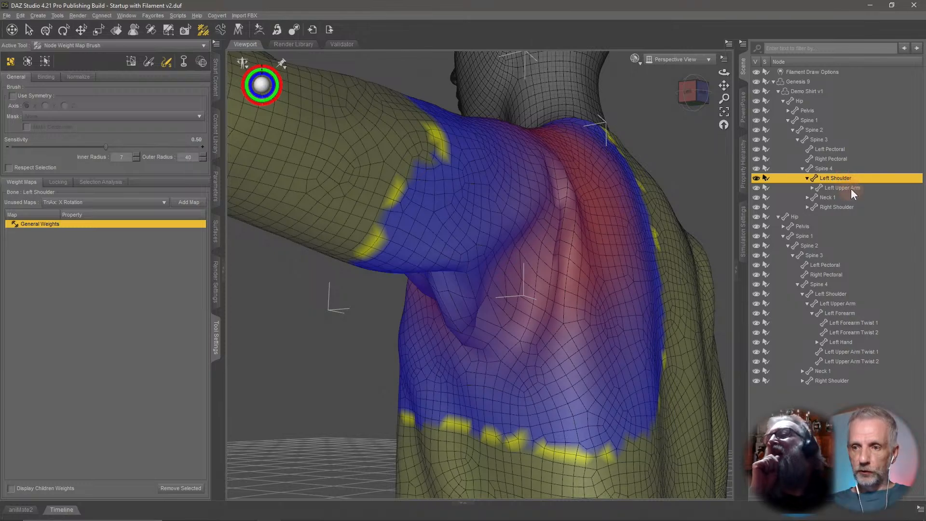
click(842, 188)
click(812, 188)
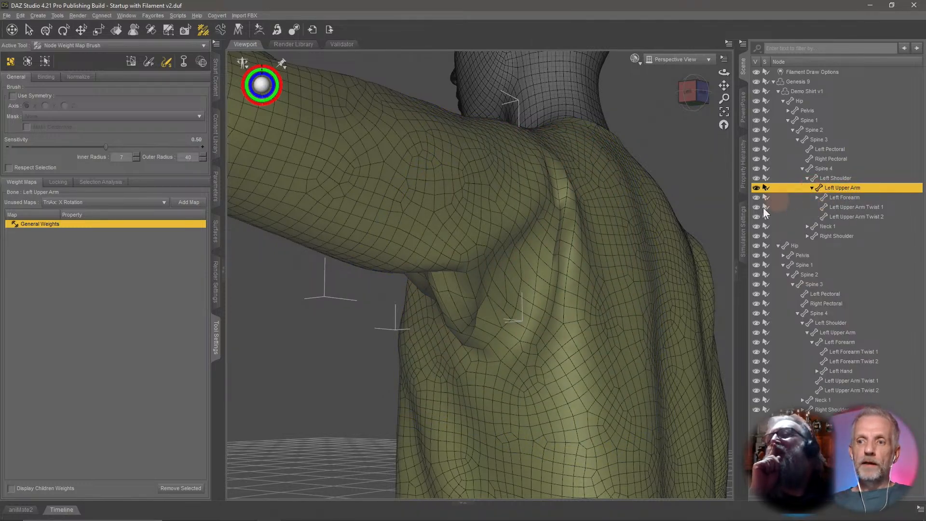
middle_drag(654, 232, 793, 185)
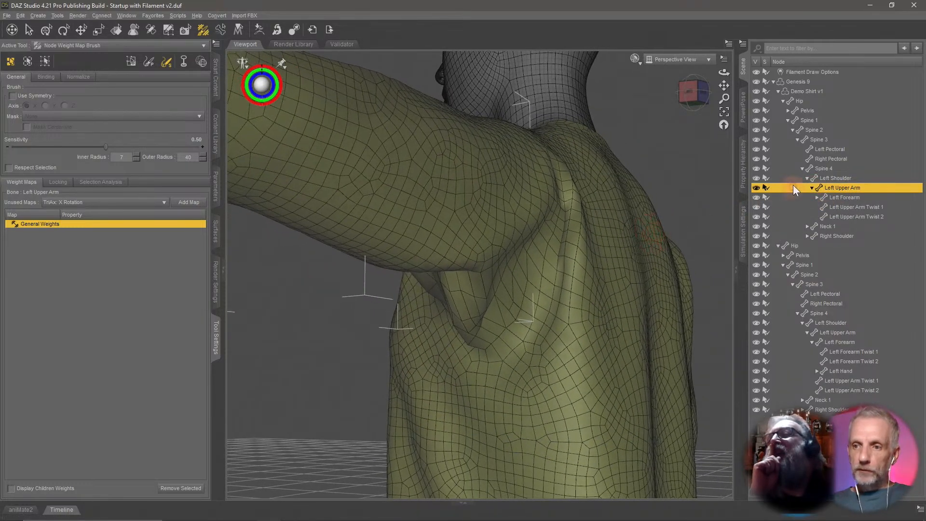
Display the Spine 3 weight map and inspect it across the back, armpit and chest.
click(818, 140)
middle_drag(606, 255, 593, 241)
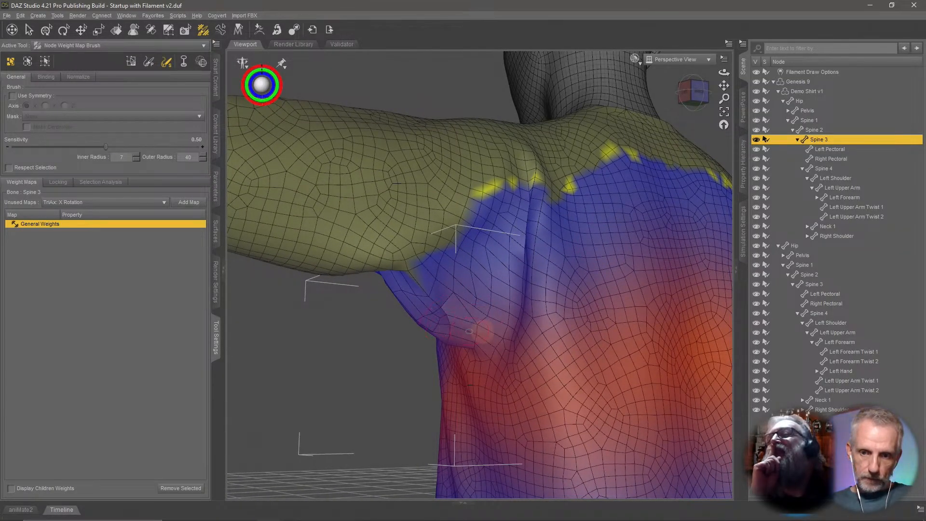
middle_drag(507, 255, 517, 255)
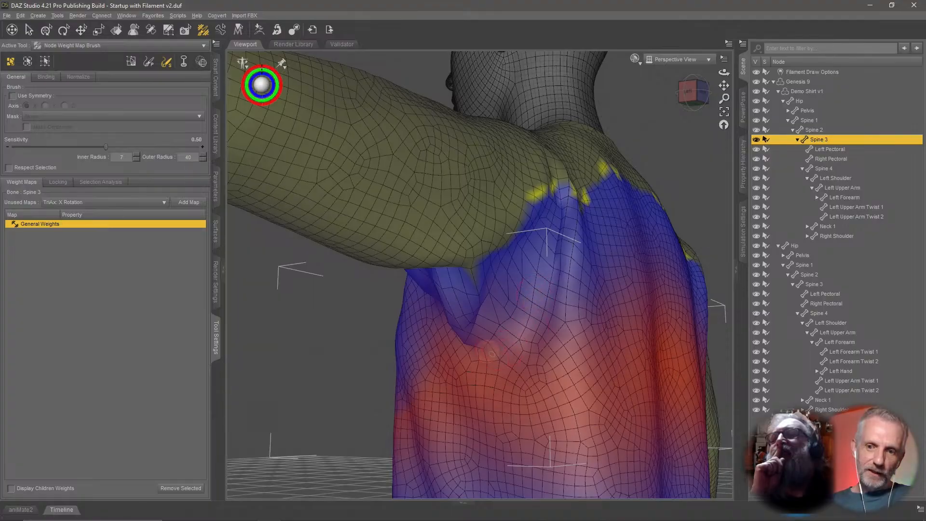
mouse_move(497, 304)
middle_down()
mouse_move(536, 300)
mouse_move(526, 304)
mouse_move(539, 316)
middle_up()
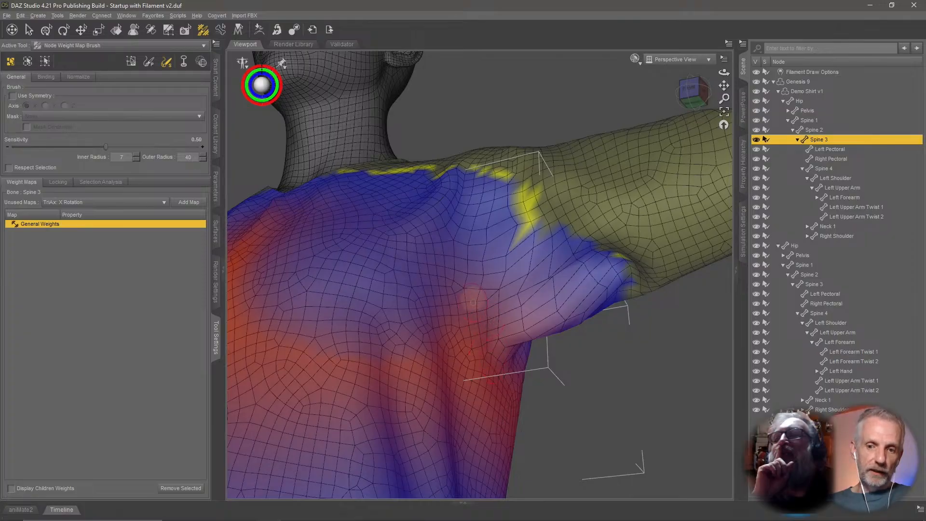
middle_drag(536, 333, 405, 288)
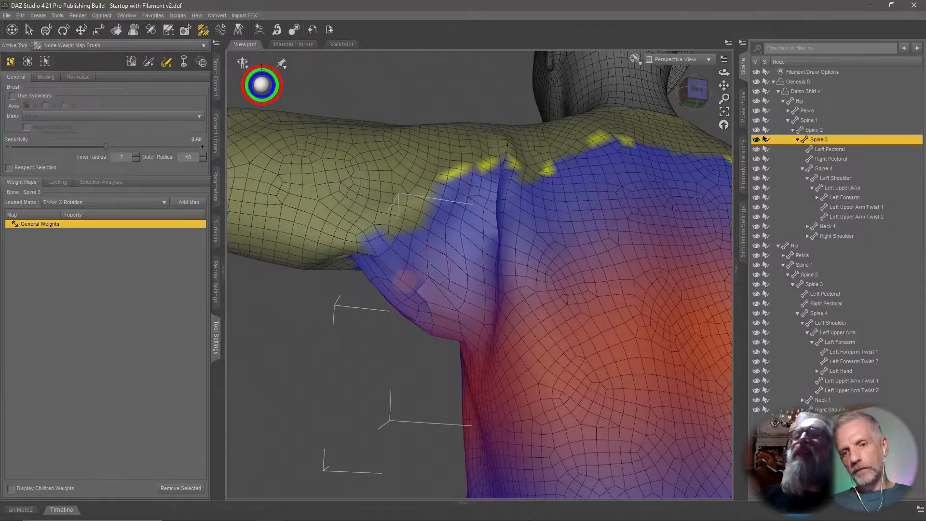
middle_drag(483, 311, 448, 292)
scroll(468, 289, down, 3)
scroll(473, 299, down, 3)
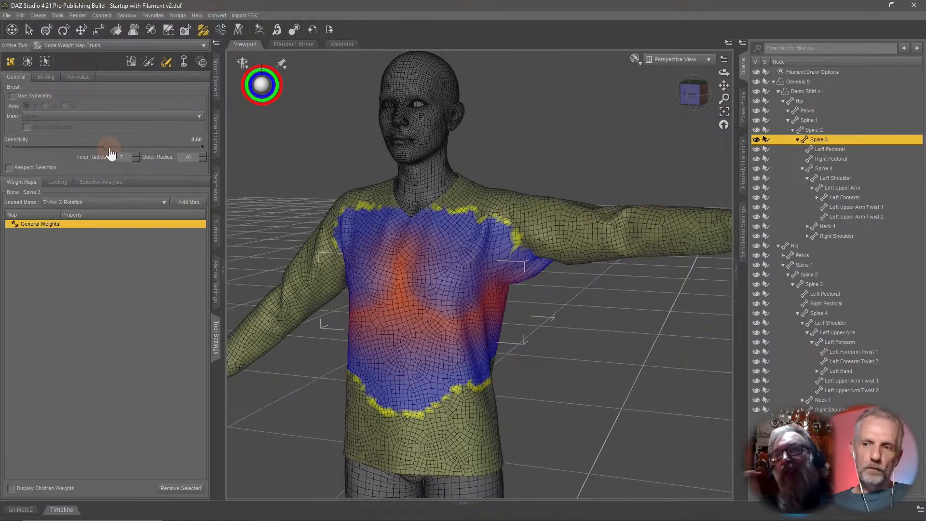
scroll(473, 293, up, 5)
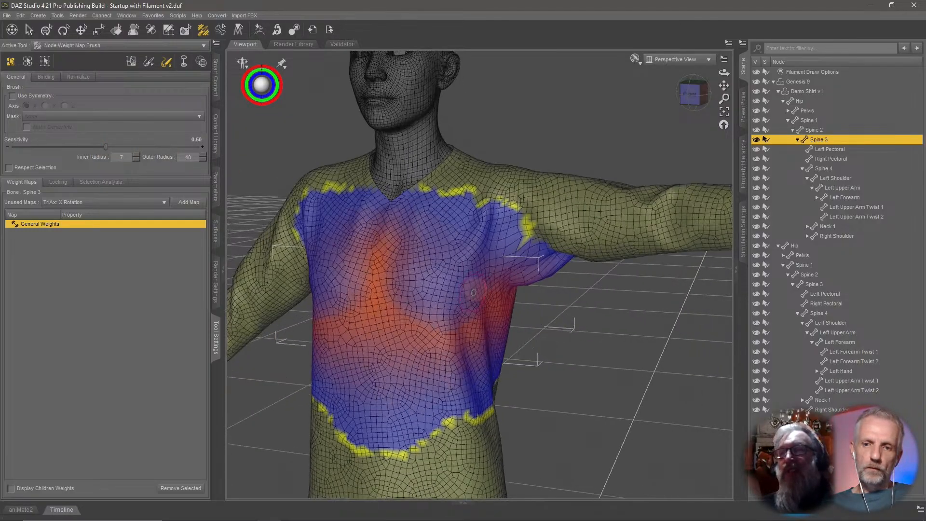
scroll(482, 289, down, 5)
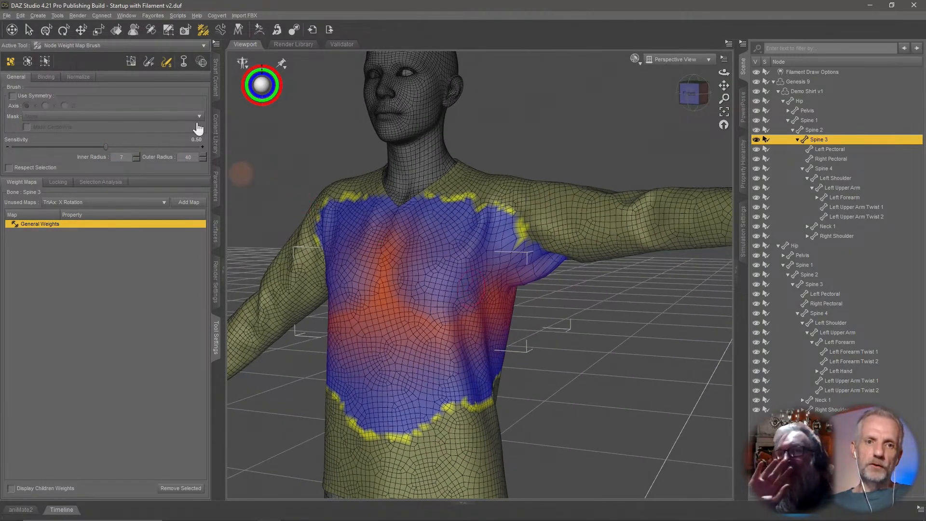
Switch the weight map brush to Paint mode and zoom in on the chest and armpit.
click(148, 62)
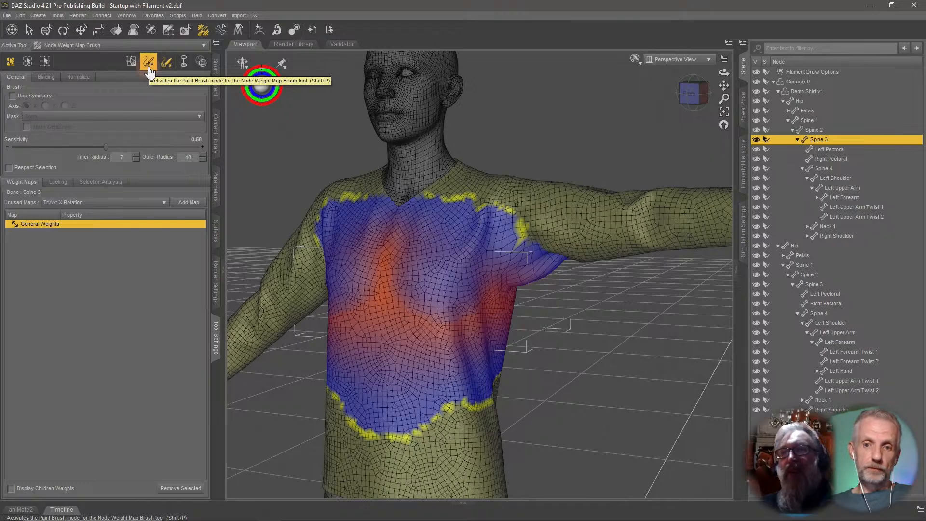
scroll(523, 305, up, 5)
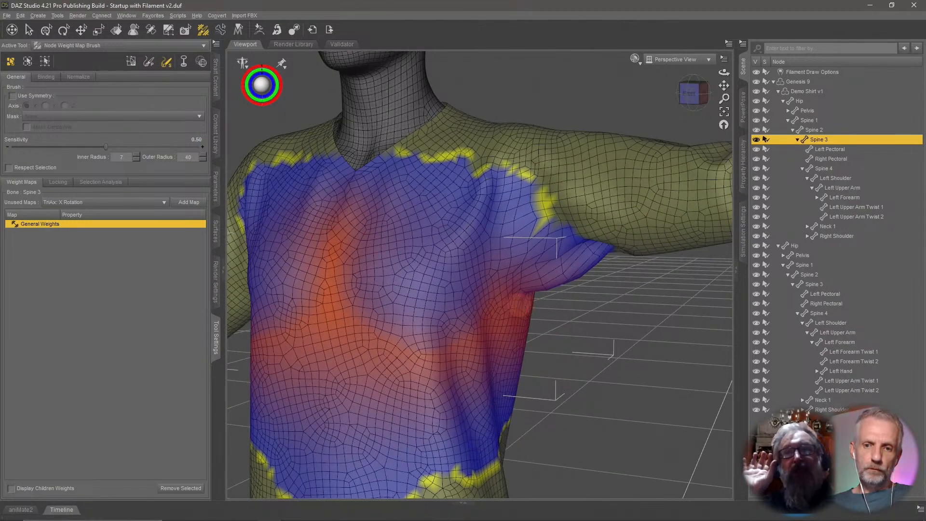
mouse_move(523, 305)
alt+mouse_down()
mouse_move(444, 303)
mouse_move(525, 310)
mouse_move(529, 301)
alt+mouse_up()
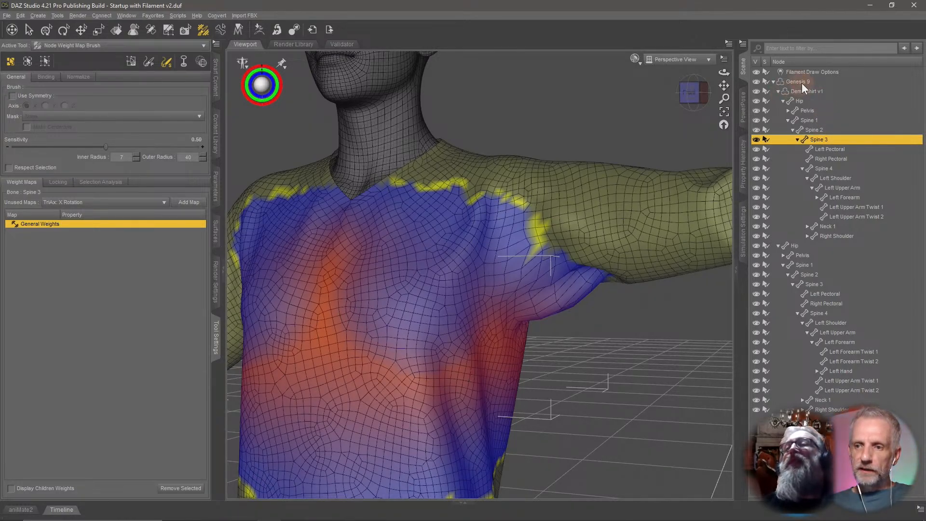
Pose the figure's Left Upper Arm with a Bend of 90 to test the shirt's deformation.
click(844, 321)
click(217, 194)
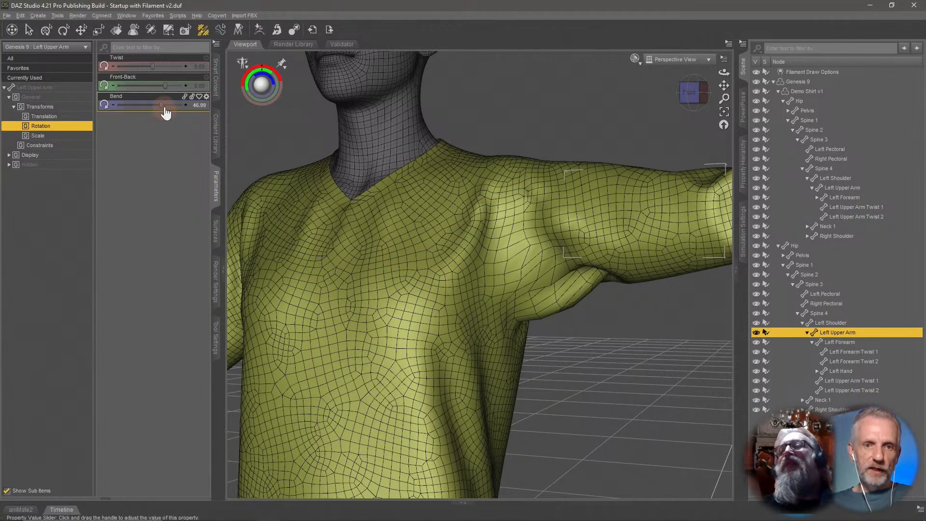
drag(161, 105, 229, 116)
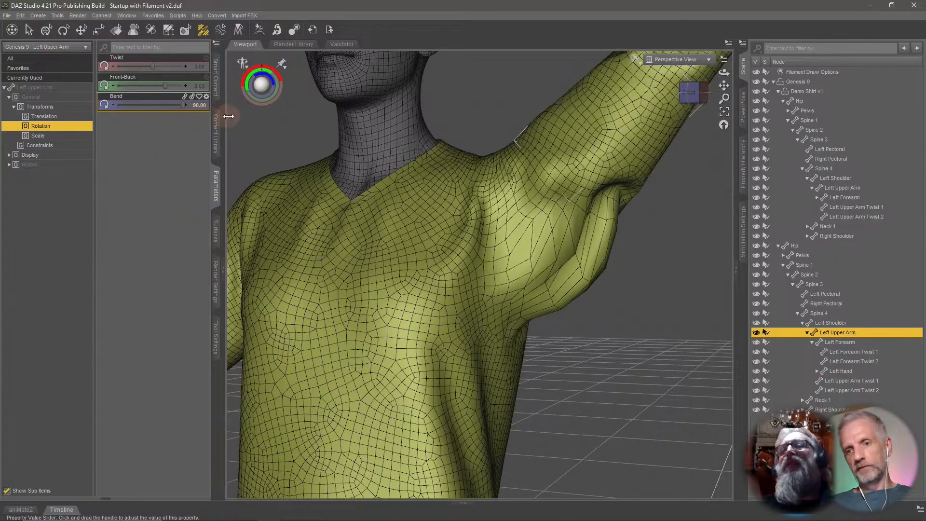
middle_drag(505, 242, 512, 261)
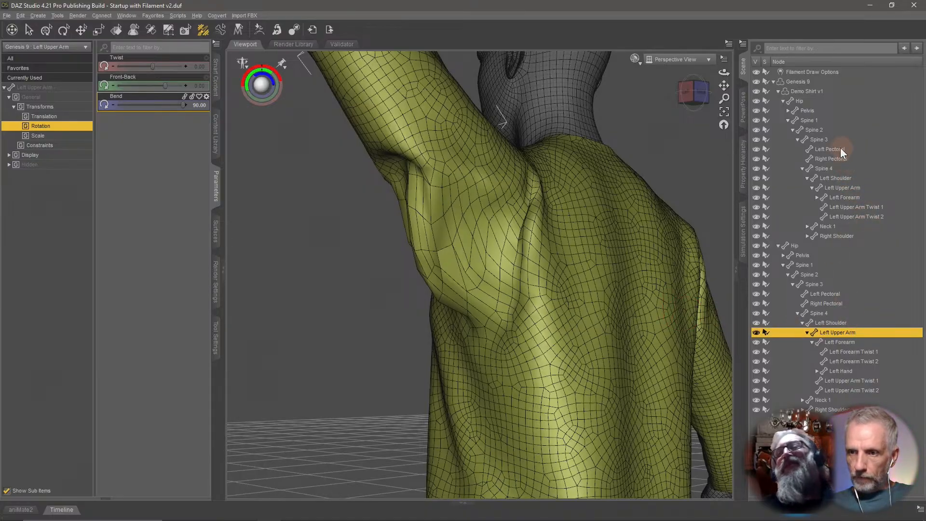
Return to the weight brush, show the shirt's Left Shoulder weight map and inspect it on the raised arm.
click(856, 188)
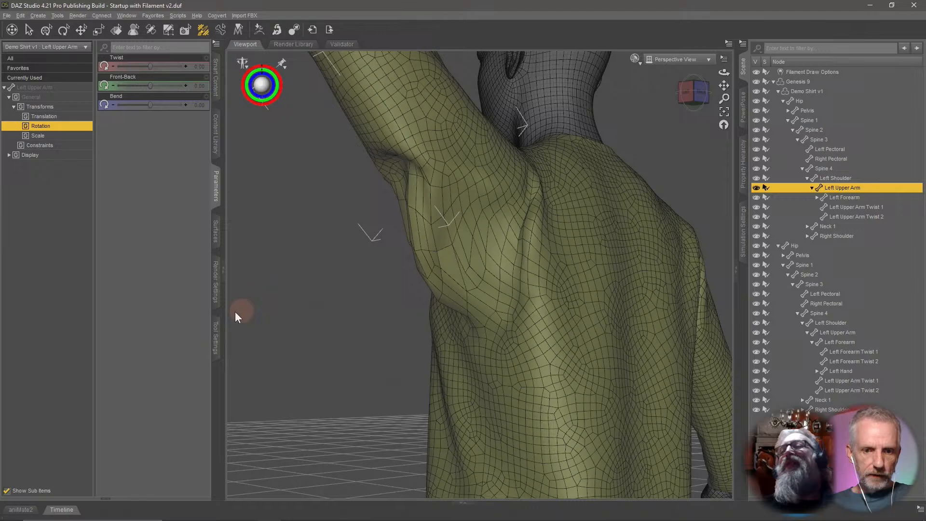
click(216, 338)
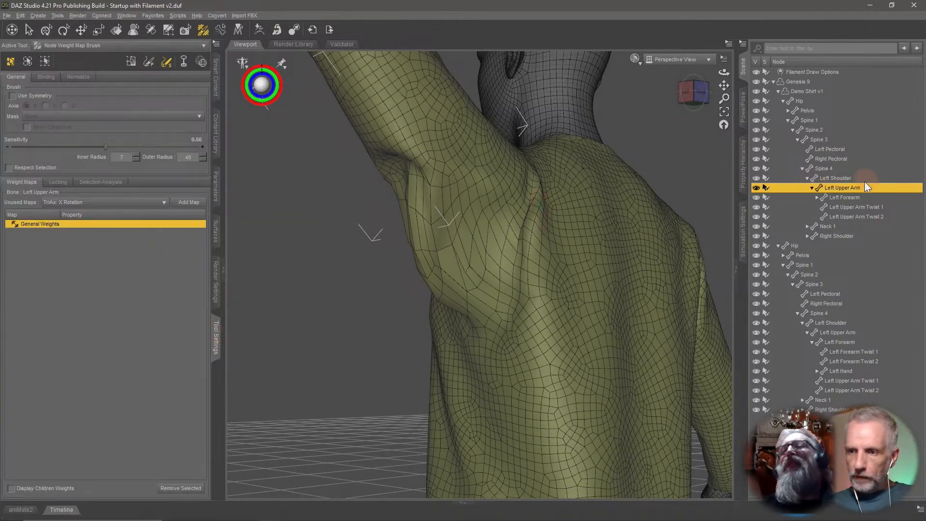
click(850, 181)
mouse_move(614, 218)
middle_down()
mouse_move(631, 223)
mouse_move(615, 225)
middle_up()
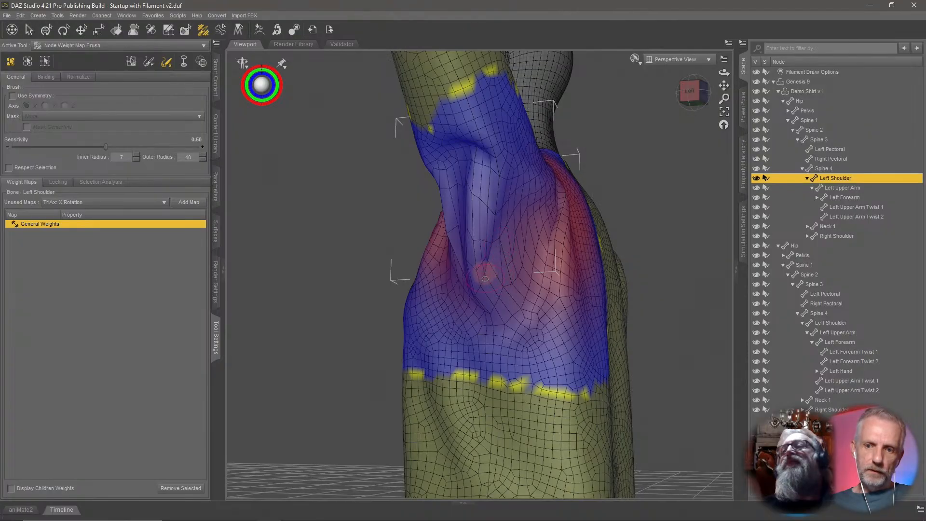
middle_drag(457, 285, 534, 262)
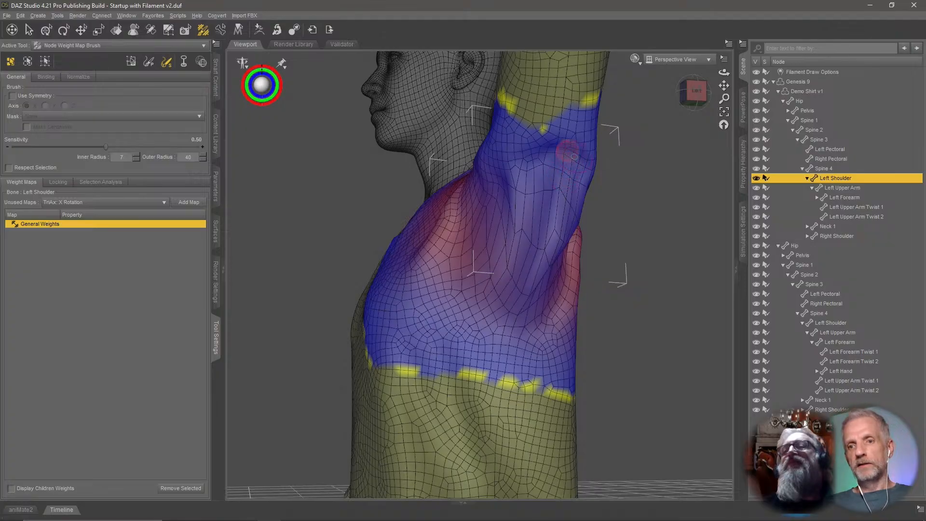
drag(527, 134, 552, 144)
mouse_move(572, 195)
middle_down()
mouse_move(556, 198)
mouse_move(598, 198)
mouse_move(578, 200)
middle_up()
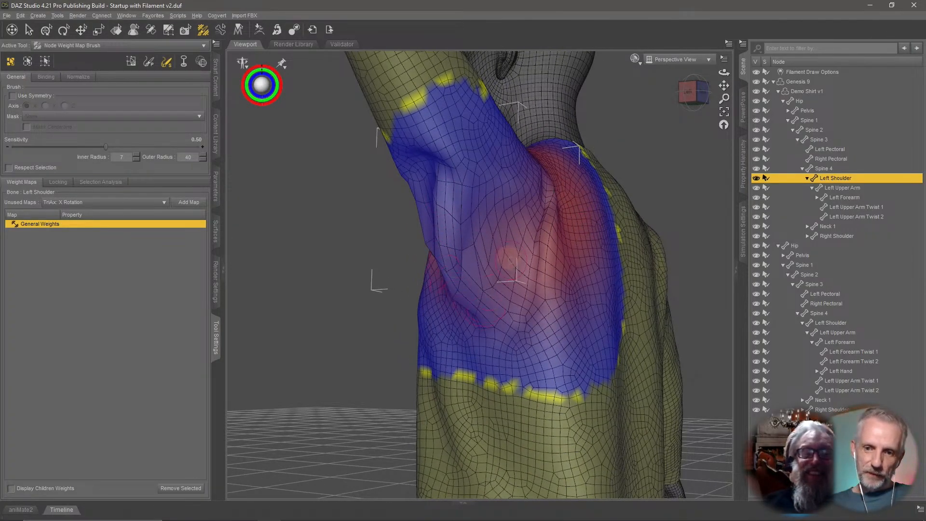
mouse_move(480, 305)
middle_down()
mouse_move(431, 321)
mouse_move(473, 293)
mouse_move(569, 275)
mouse_move(434, 279)
middle_up()
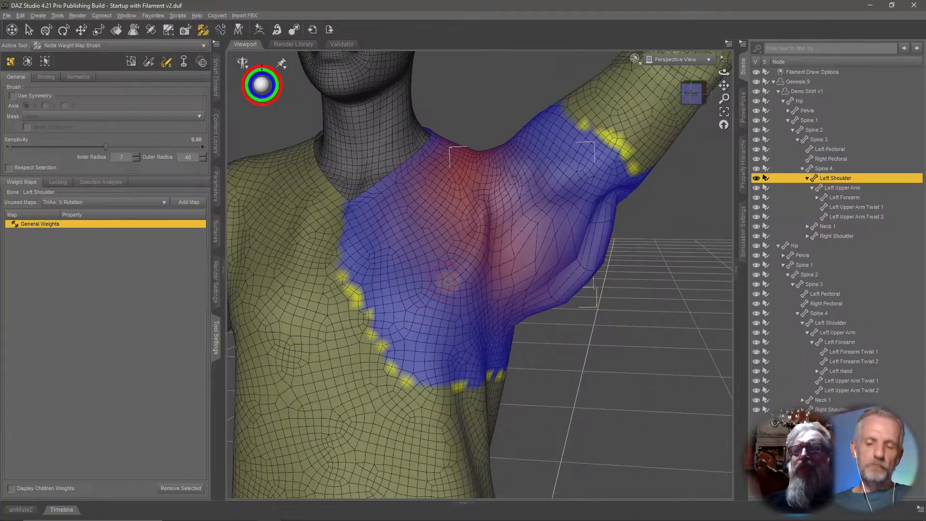
Paint Left Shoulder weight onto the upper chest near the armpit with a light brush, undoing the first stroke.
scroll(513, 260, up, 5)
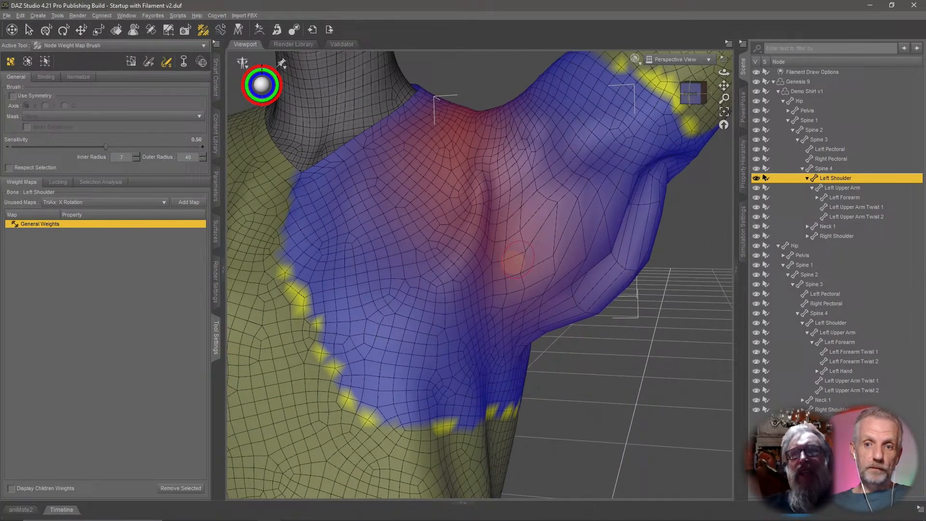
scroll(517, 260, down, 3)
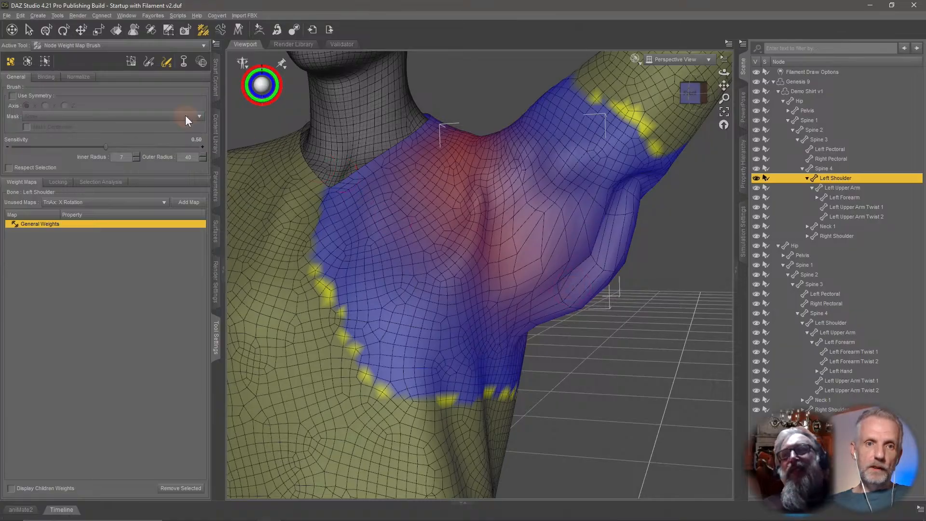
click(148, 61)
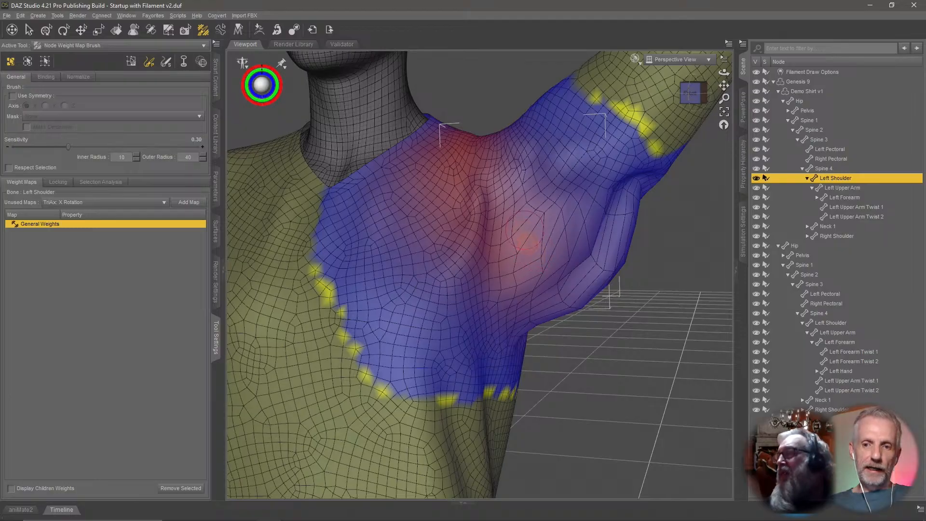
mouse_move(526, 242)
mouse_down()
mouse_move(521, 270)
mouse_move(507, 213)
mouse_move(466, 244)
mouse_move(434, 227)
mouse_move(558, 287)
mouse_move(528, 224)
mouse_move(530, 282)
mouse_move(545, 240)
mouse_up()
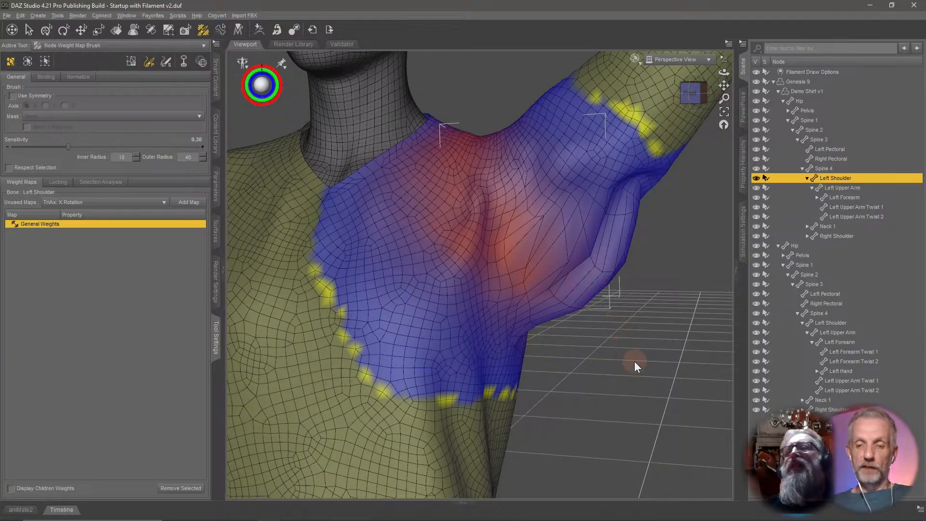
key(ctrl+z)
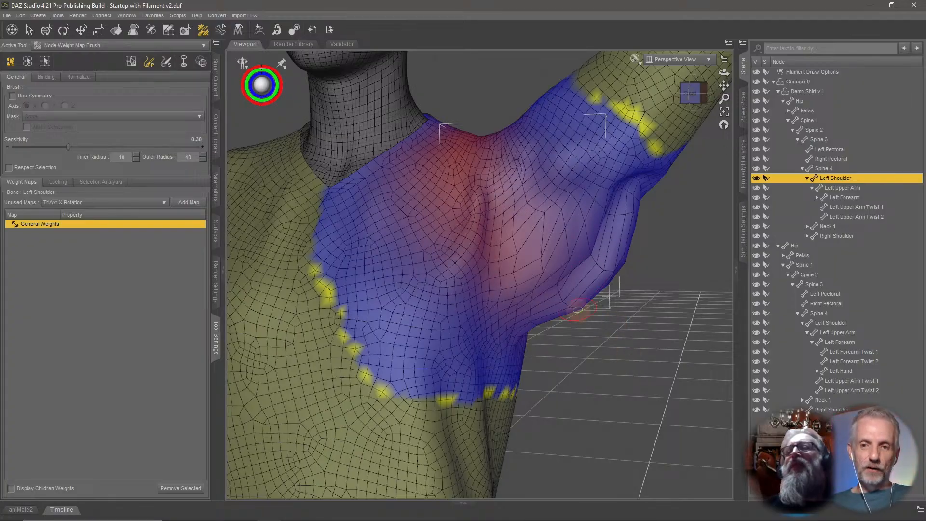
drag(550, 255, 519, 251)
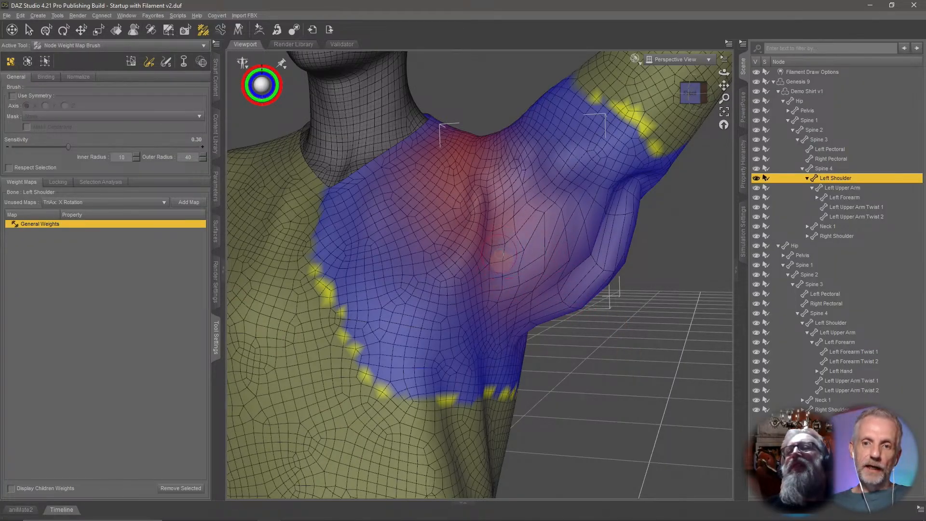
Add more Left Shoulder weight strokes across the upper chest near the armpit, undoing one of them.
alt+drag(504, 193, 516, 199)
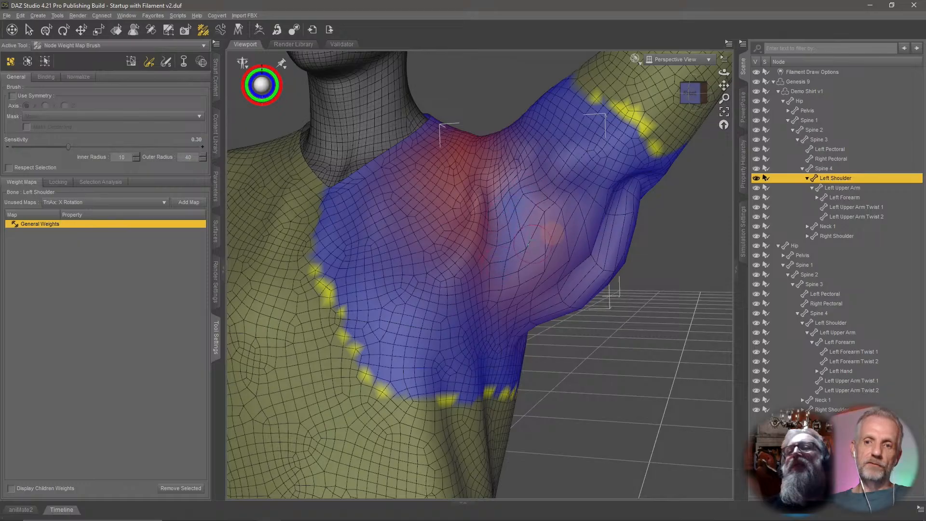
mouse_move(505, 237)
alt+mouse_down()
mouse_move(517, 227)
mouse_move(492, 231)
mouse_move(518, 213)
mouse_move(504, 256)
mouse_move(524, 236)
mouse_move(467, 265)
mouse_move(491, 270)
mouse_move(472, 265)
alt+mouse_up()
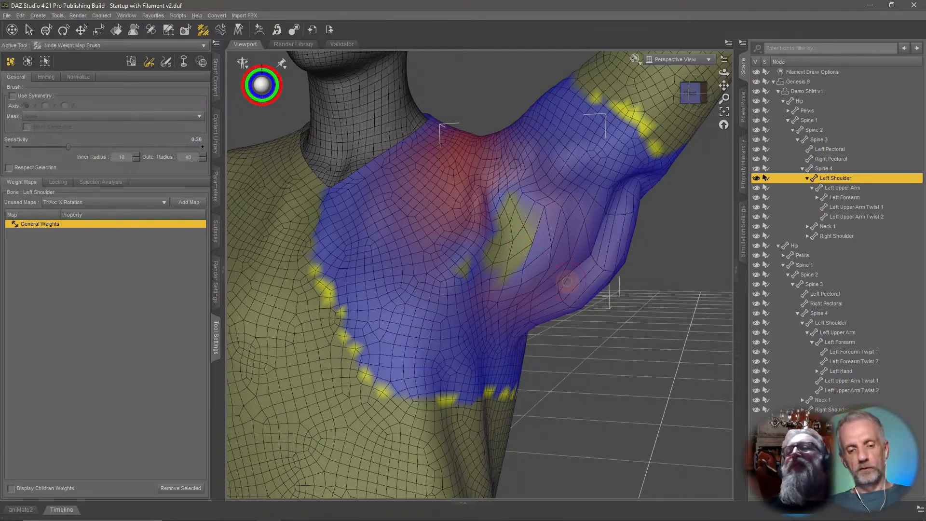
key(ctrl+z)
middle_drag(556, 263, 502, 261)
Switch the weight brush to Smooth mode at sensitivity 1.00 and smooth the Left Shoulder weights around the armpit.
click(166, 62)
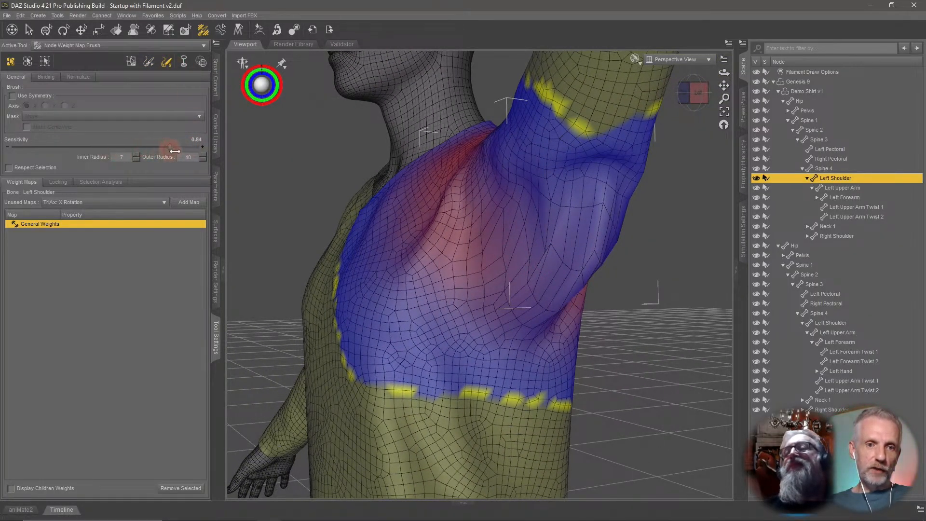
drag(174, 151, 227, 154)
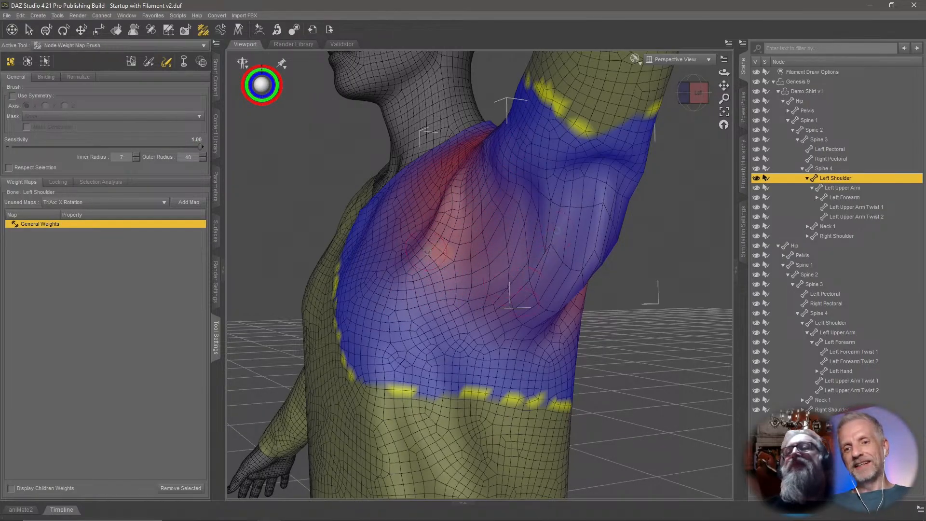
middle_drag(516, 244, 415, 242)
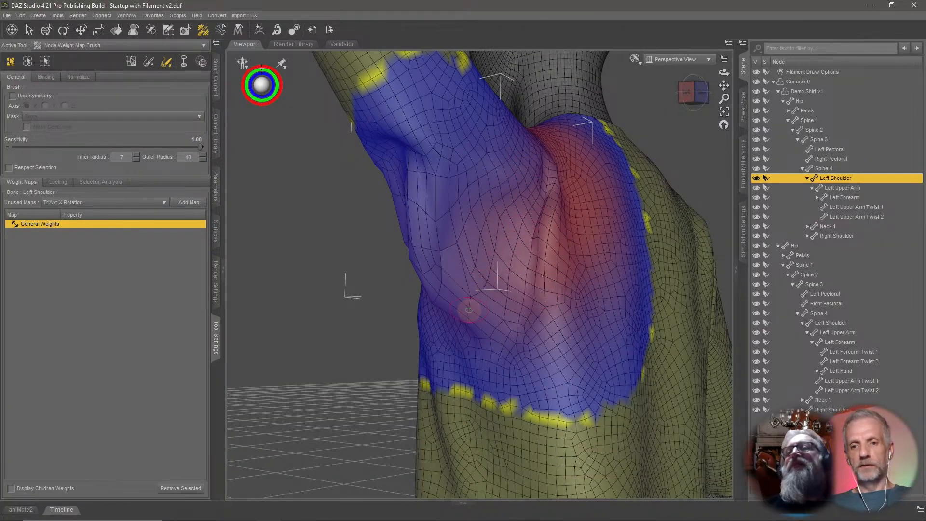
middle_drag(405, 306, 478, 303)
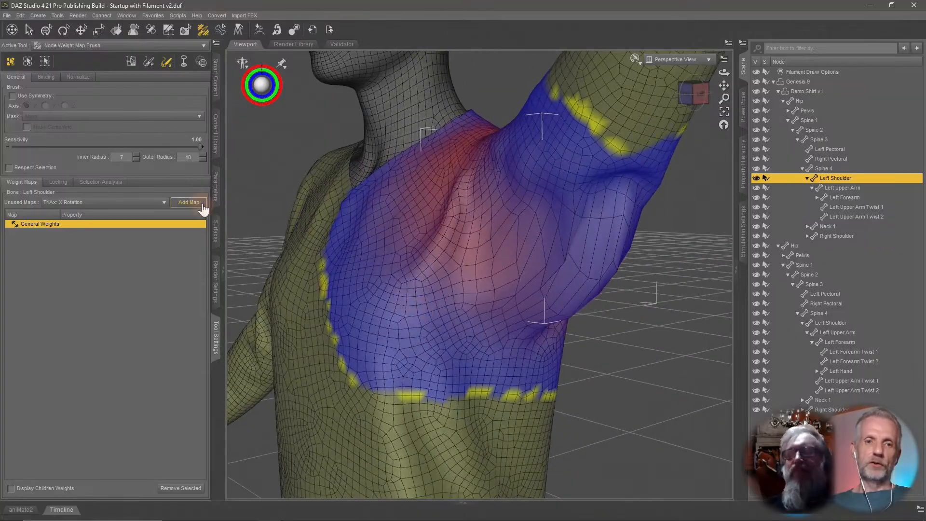
Lower the brush sensitivity to 0.50 and smooth the shoulder weights again from a wider view of the figure.
drag(193, 148, 117, 148)
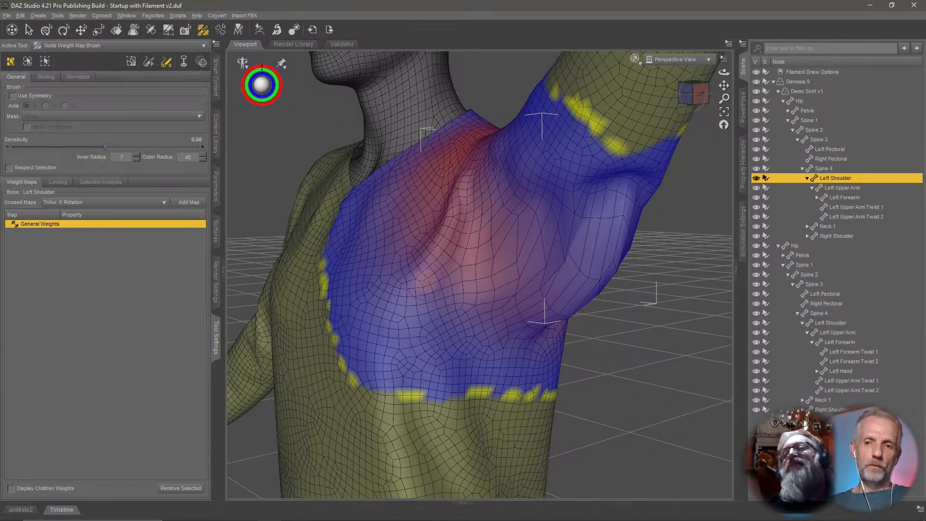
scroll(494, 285, down, 10)
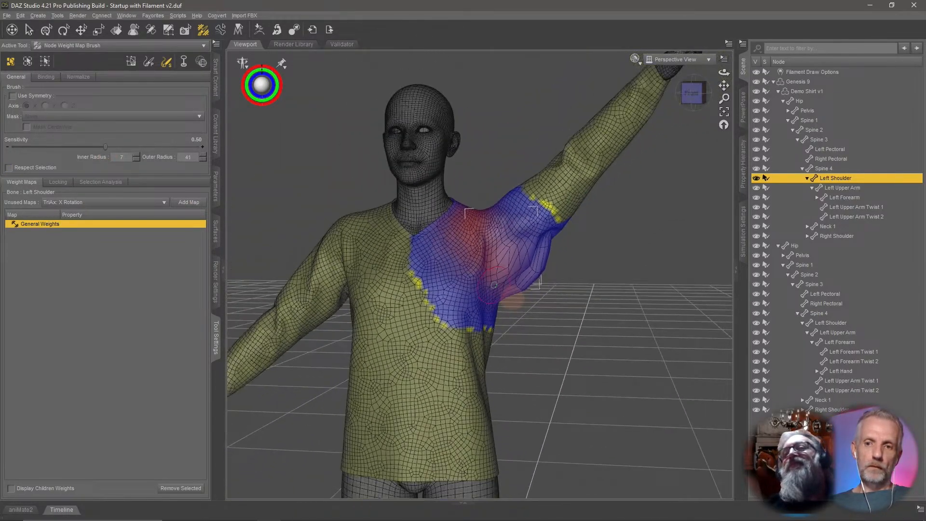
middle_drag(494, 285, 520, 263)
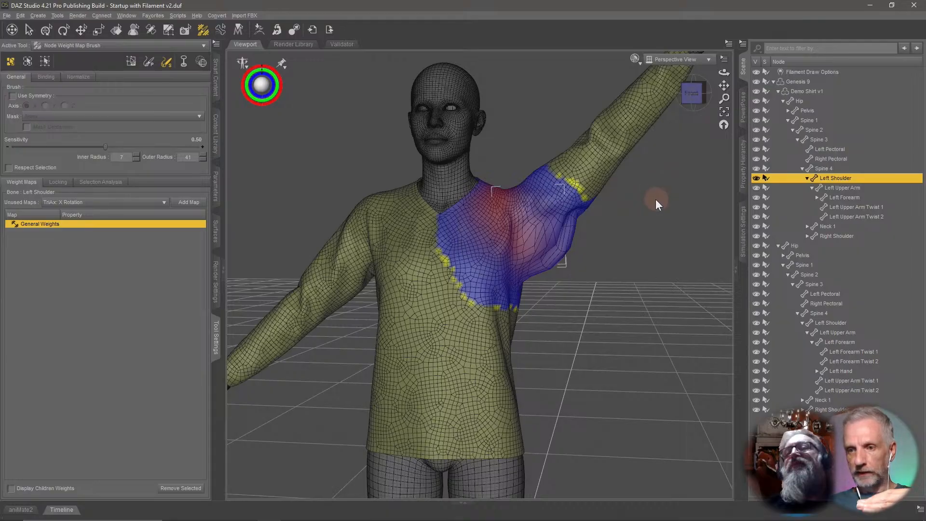
mouse_move(542, 249)
middle_down()
mouse_move(516, 256)
mouse_move(534, 241)
middle_up()
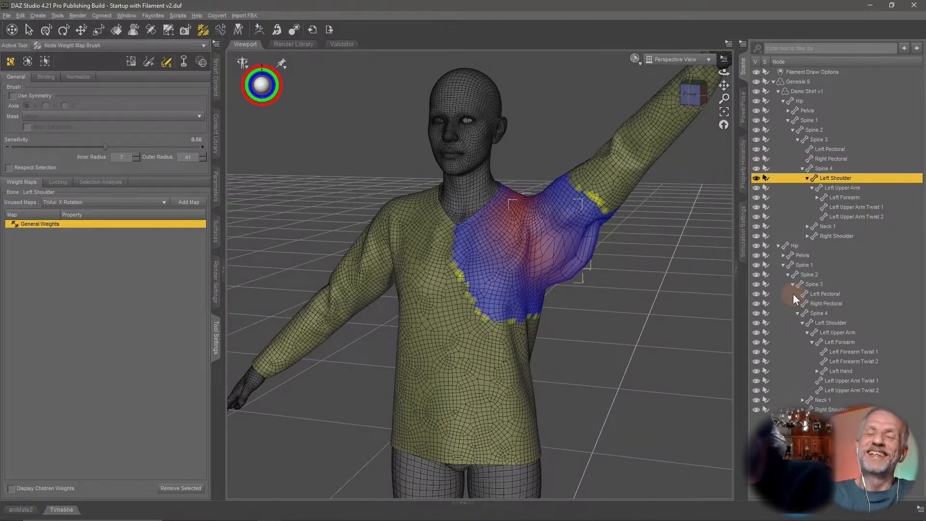
Start saving the scene and create a new folder named Daz Scenes inside the Desktop's Daz+ Stream folder.
click(6, 15)
mouse_move(56, 88)
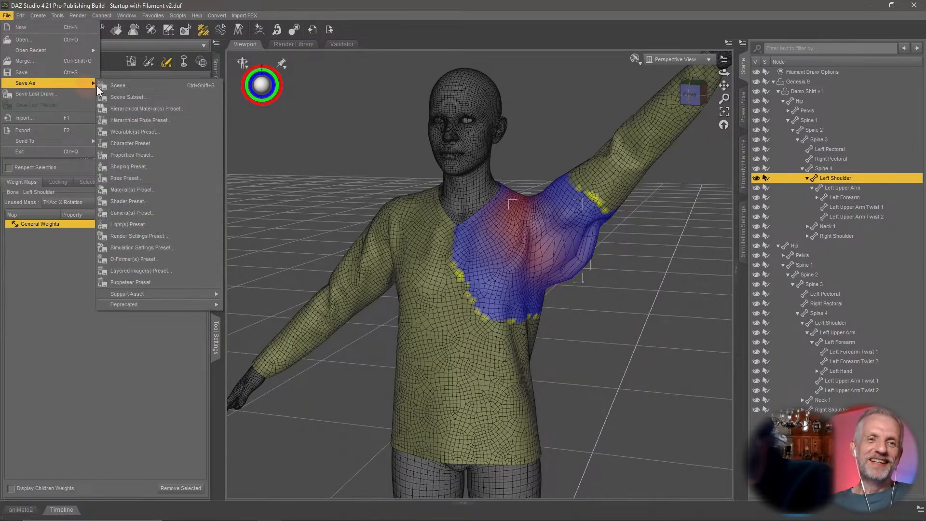
click(102, 85)
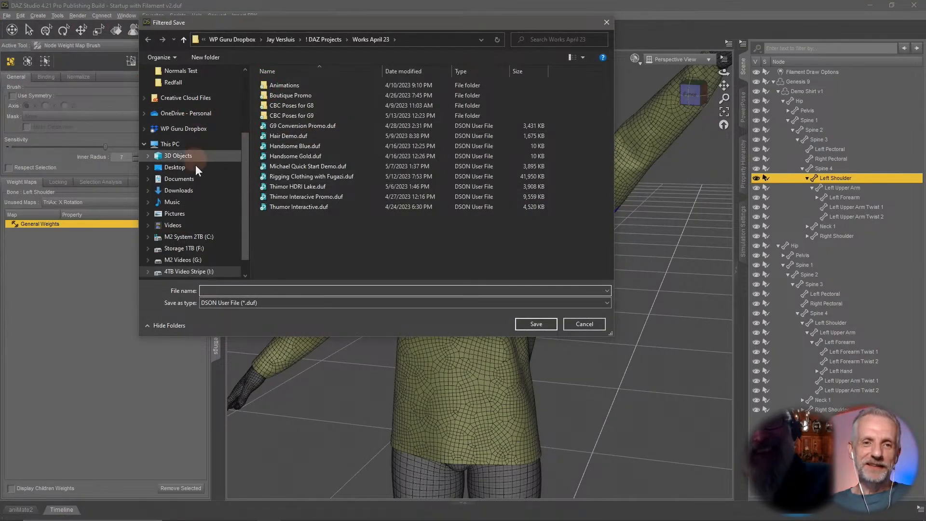
scroll(196, 138, up, 3)
scroll(199, 138, up, 2)
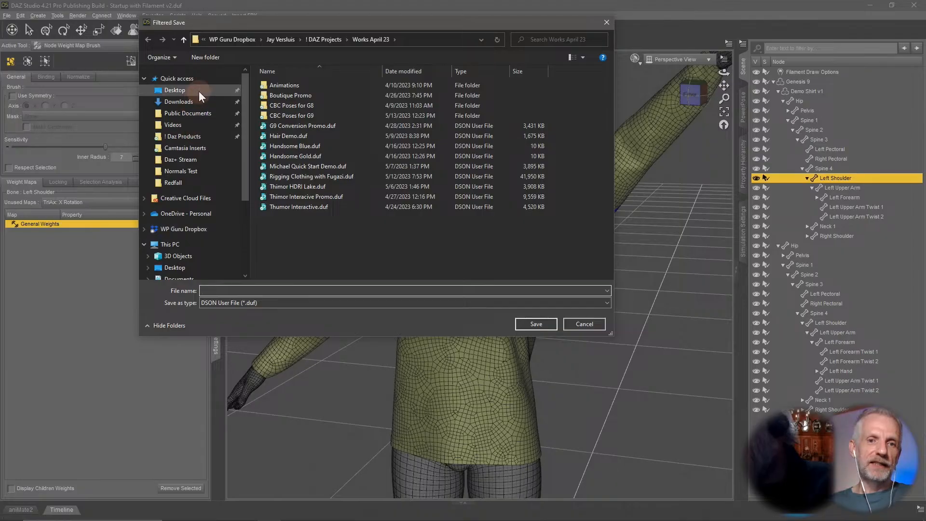
click(198, 92)
double_click(341, 106)
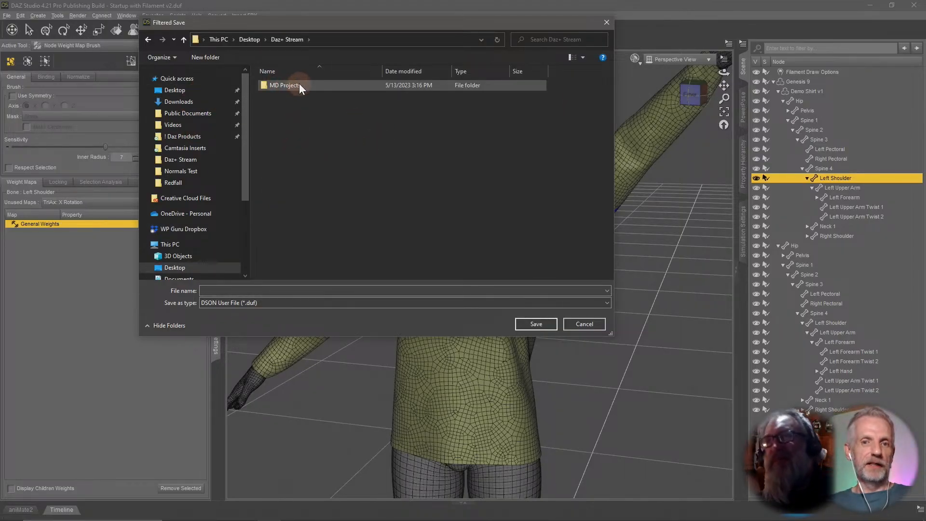
right_click(286, 126)
mouse_move(344, 285)
click(421, 286)
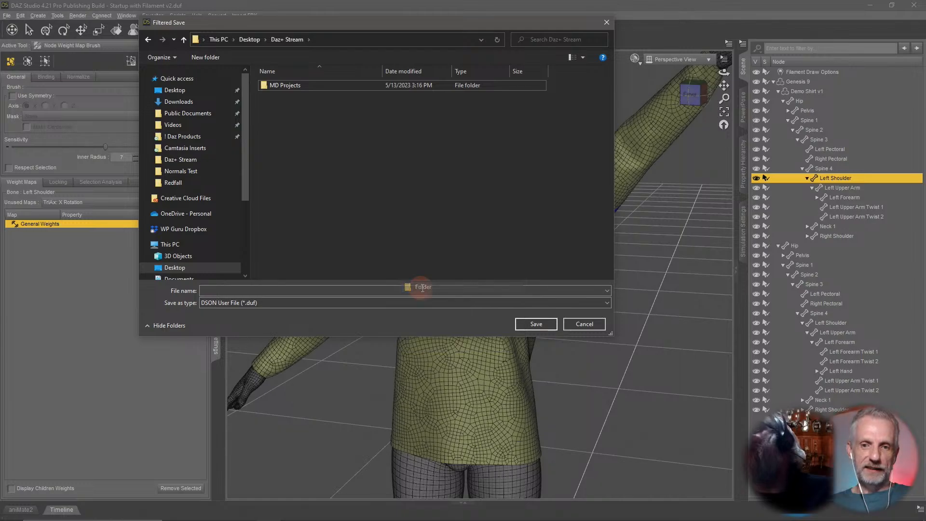
text(Da)
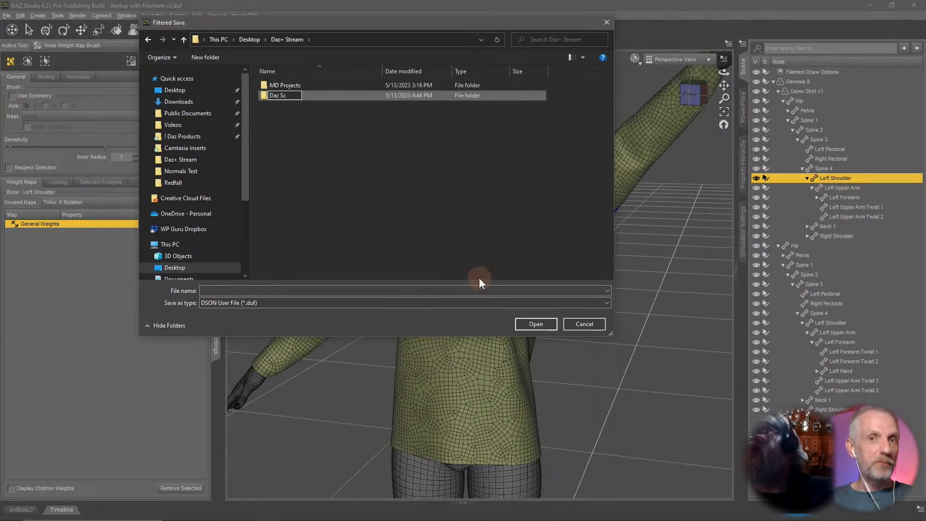
text(z Scenes)
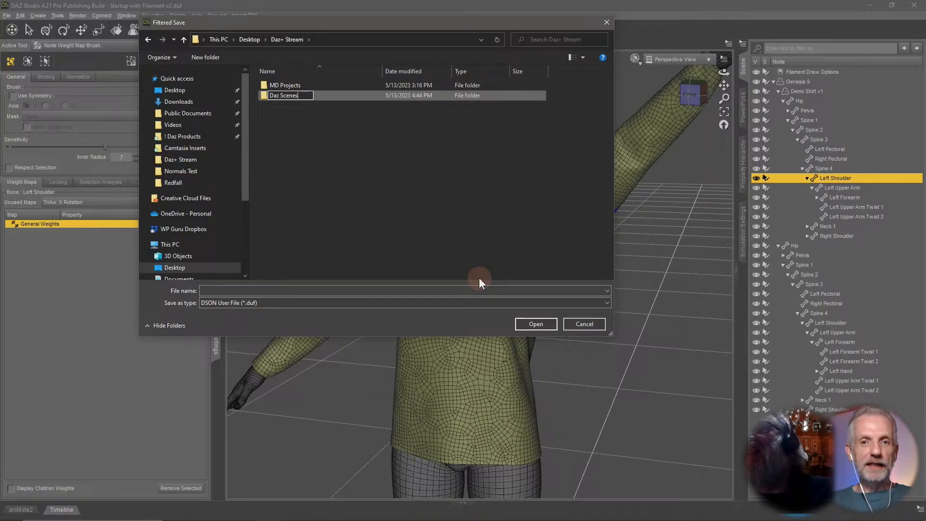
key(Return)
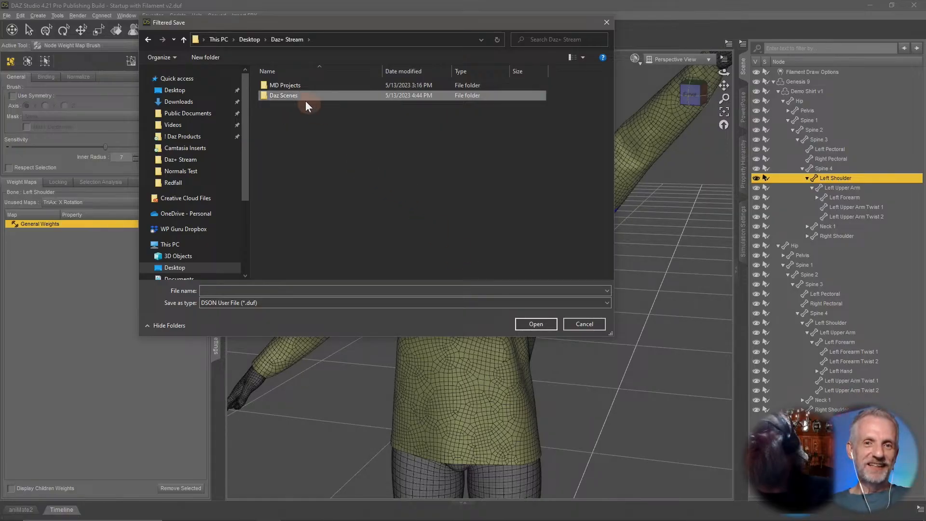
Save the scene as Demo Shirt v1 in the Daz Scenes folder, accepting the default scene save options.
double_click(303, 95)
click(361, 291)
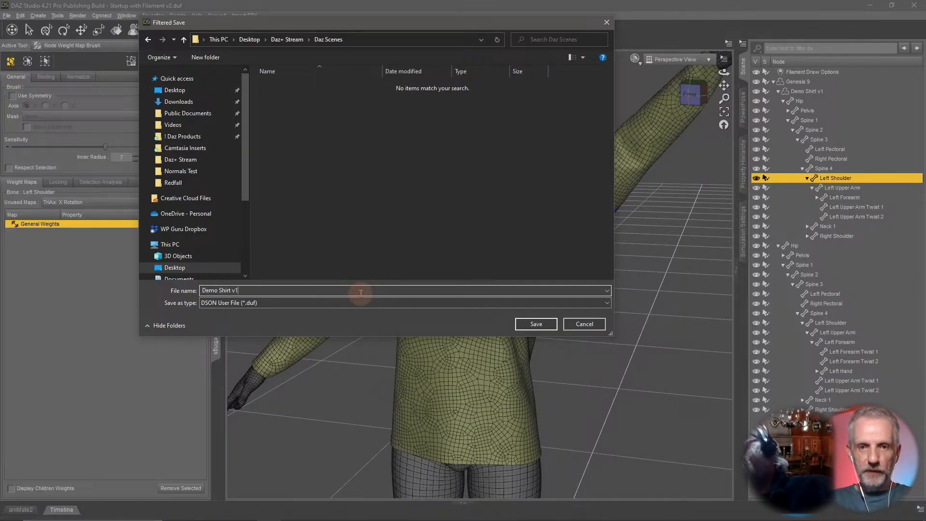
key(Return)
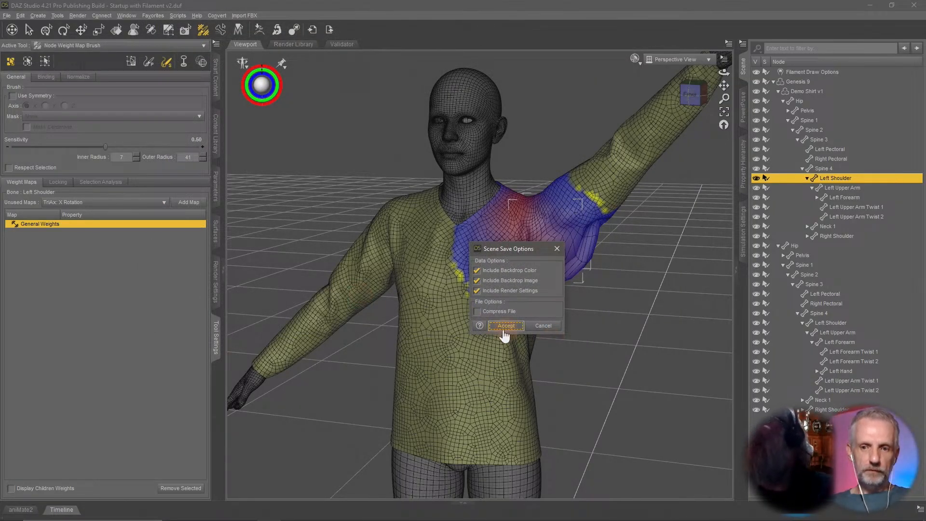
click(504, 328)
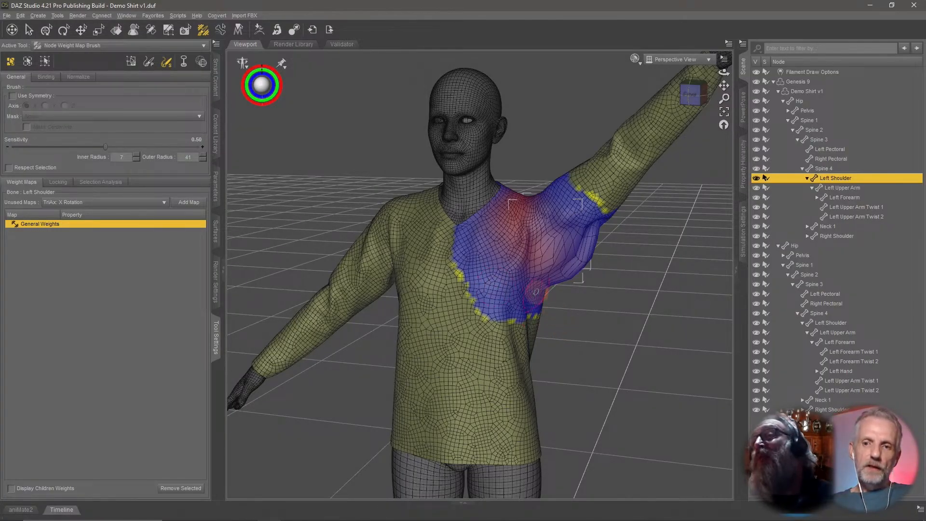
Select the Genesis 9 figure and open its PowerPose body template.
middle_drag(536, 292, 537, 291)
scroll(539, 285, down, 1)
mouse_move(540, 285)
middle_down()
mouse_move(524, 291)
mouse_move(545, 287)
middle_up()
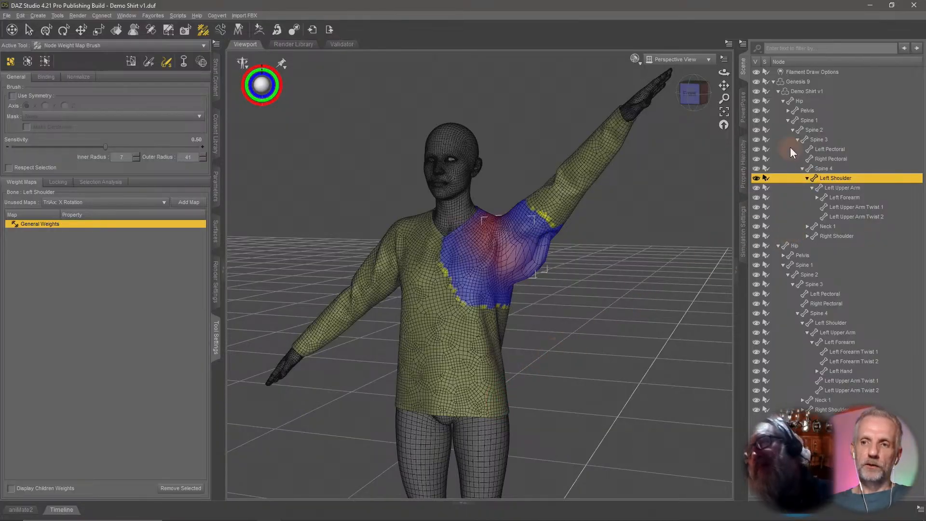
click(743, 111)
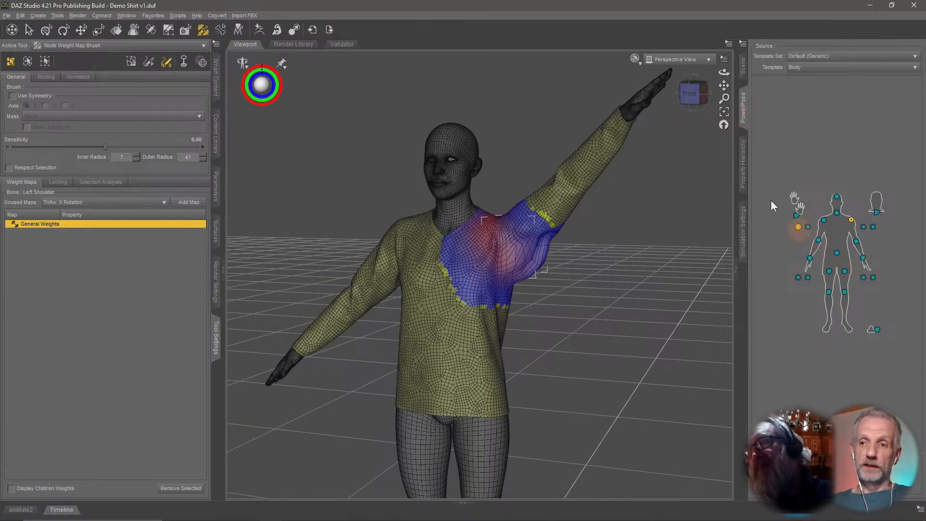
click(747, 75)
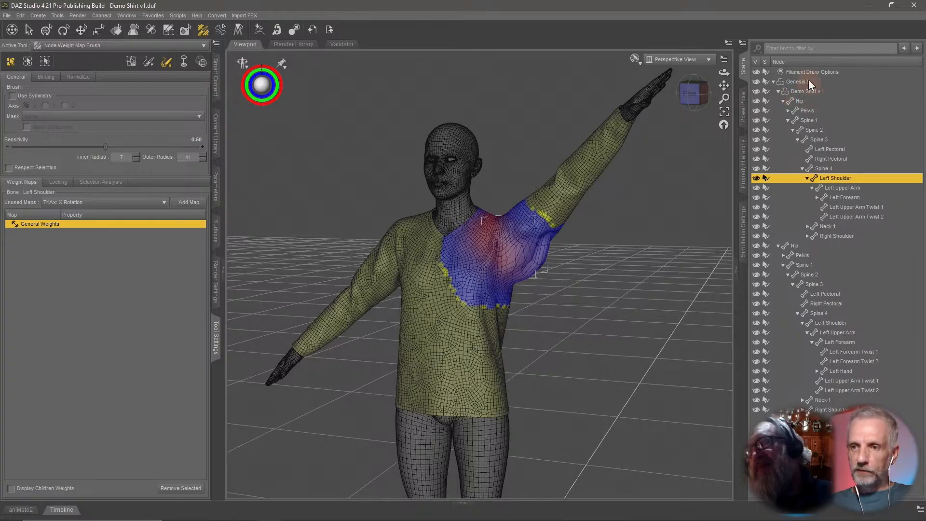
click(808, 80)
click(743, 107)
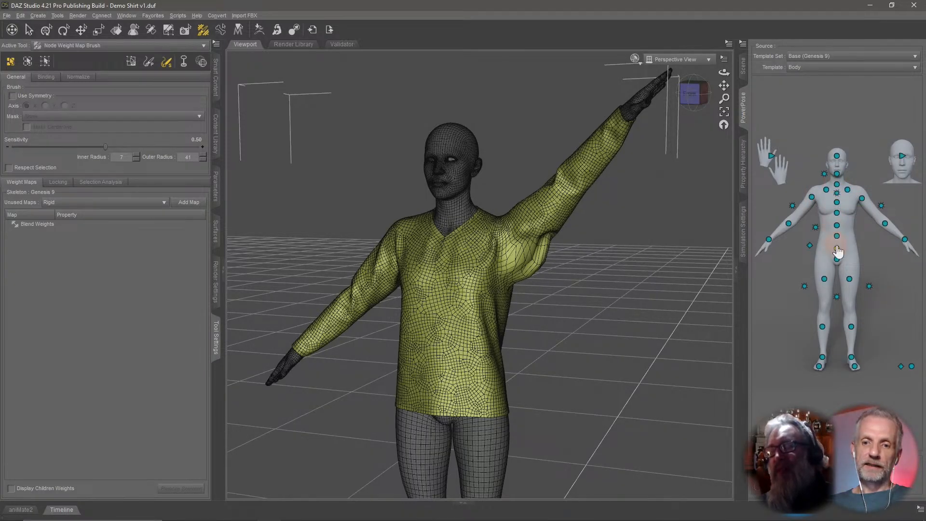
Orbit around the figure to inspect the shirt's deformation at the raised shoulder and armpit.
mouse_move(594, 332)
middle_down()
mouse_move(636, 333)
mouse_move(632, 340)
mouse_move(566, 314)
middle_up()
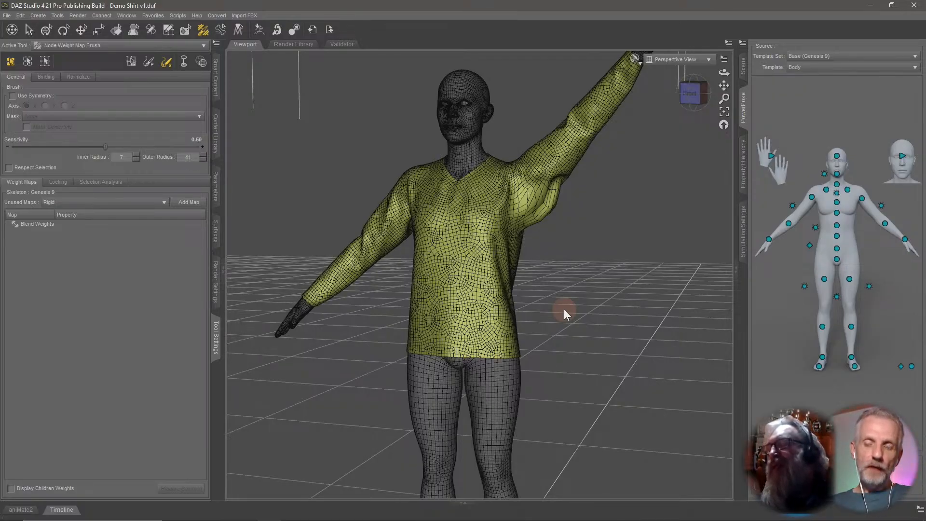
middle_drag(554, 277, 549, 276)
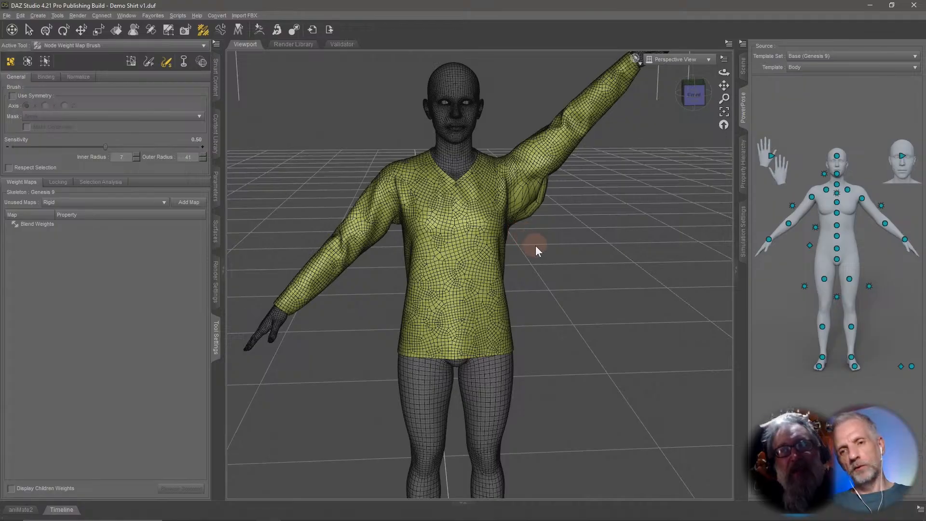
middle_drag(540, 250, 534, 248)
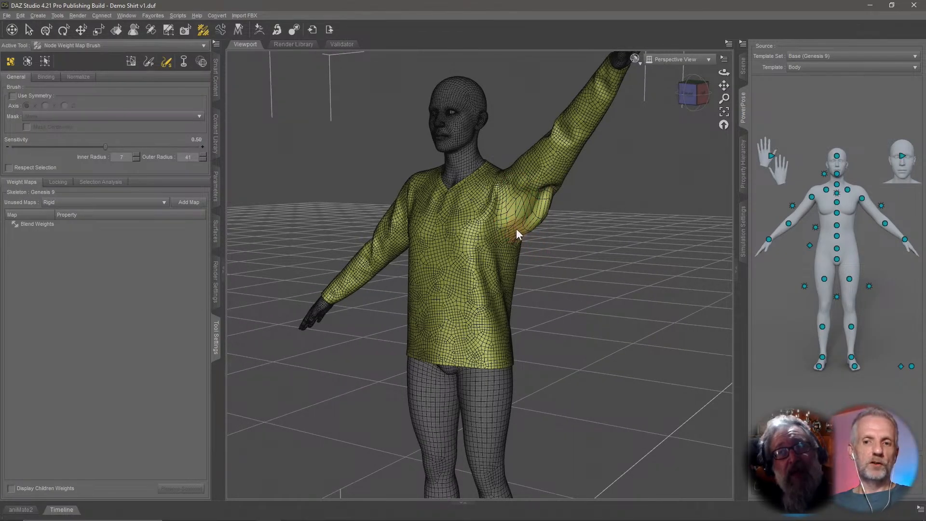
middle_drag(519, 227, 545, 236)
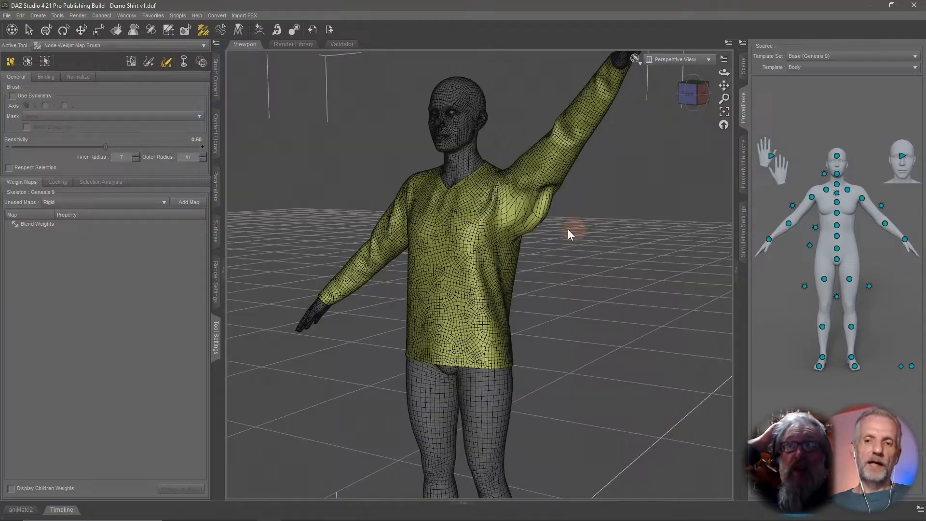
Hide the Demo Shirt v1 in the scene to show the bare figure.
click(743, 67)
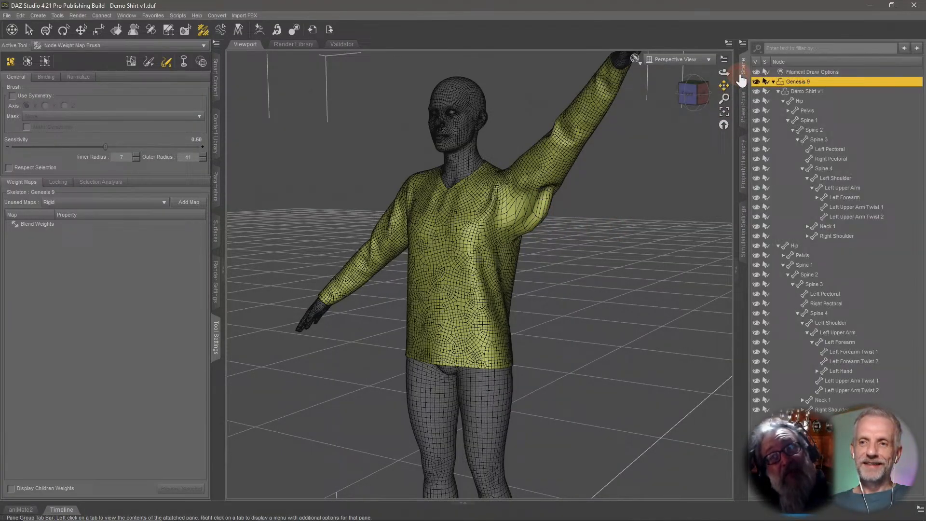
click(777, 92)
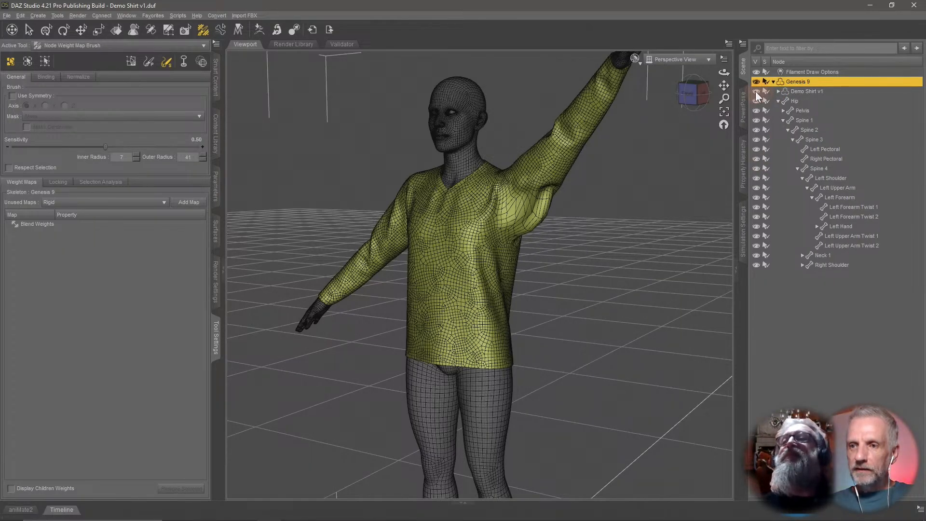
click(756, 91)
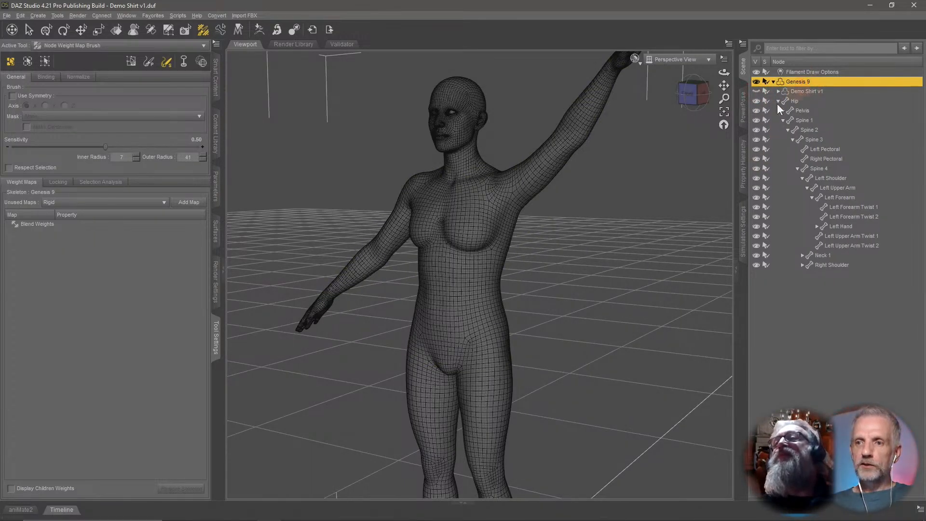
Select the figure's left upper arm through PowerPose and flex its Bend down and back to 90 to test the deformation.
click(743, 107)
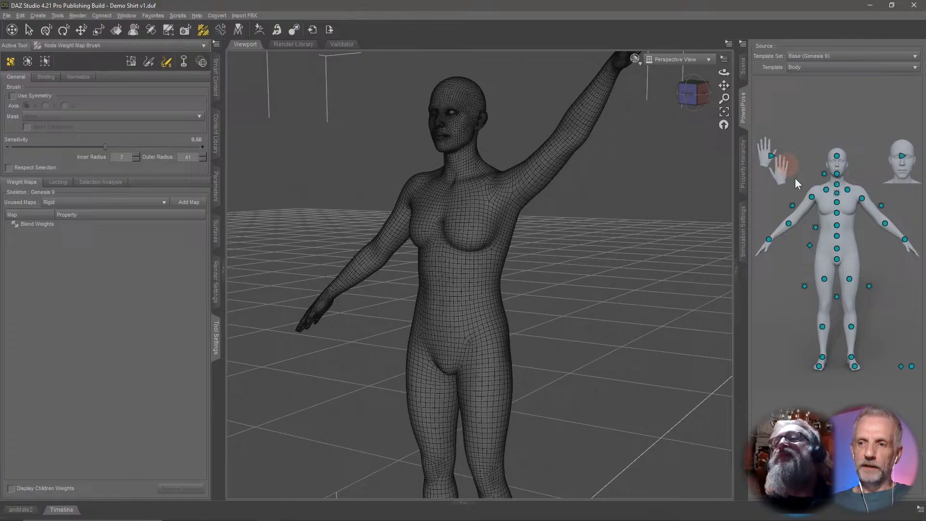
click(863, 199)
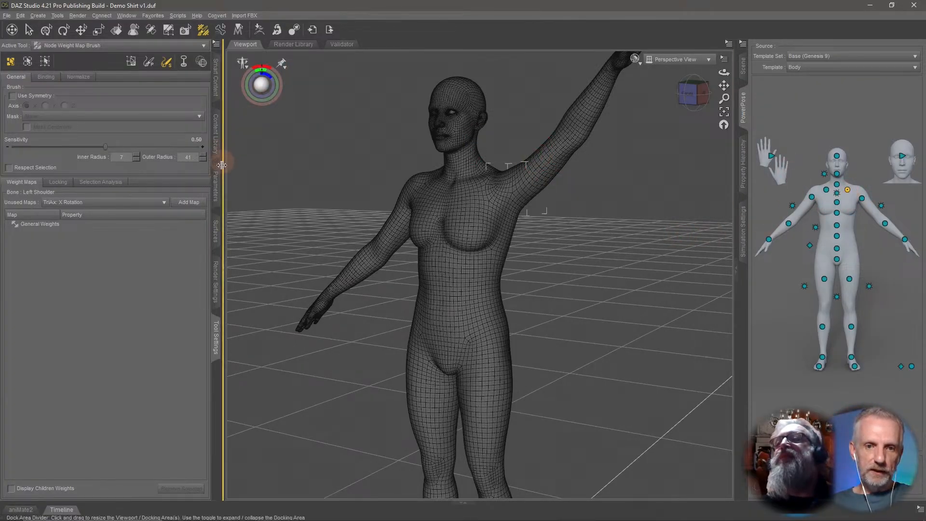
click(219, 185)
click(47, 29)
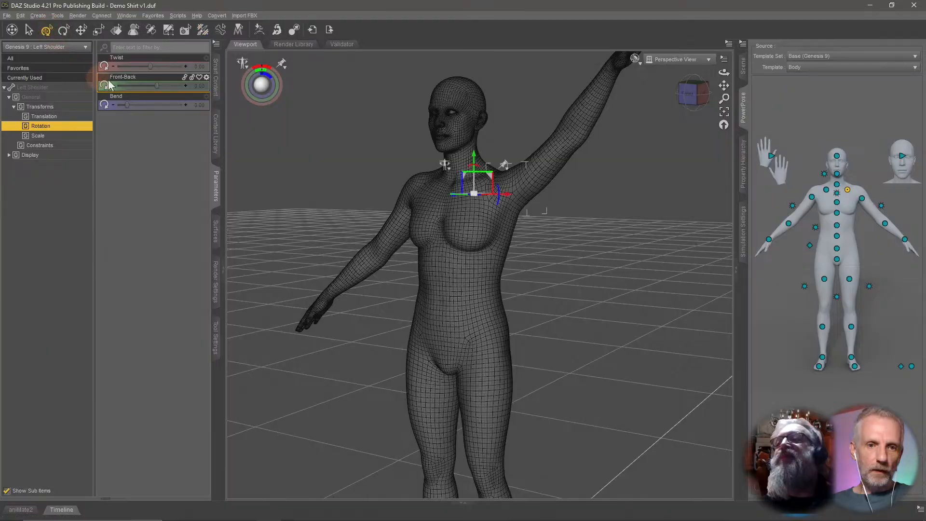
click(862, 199)
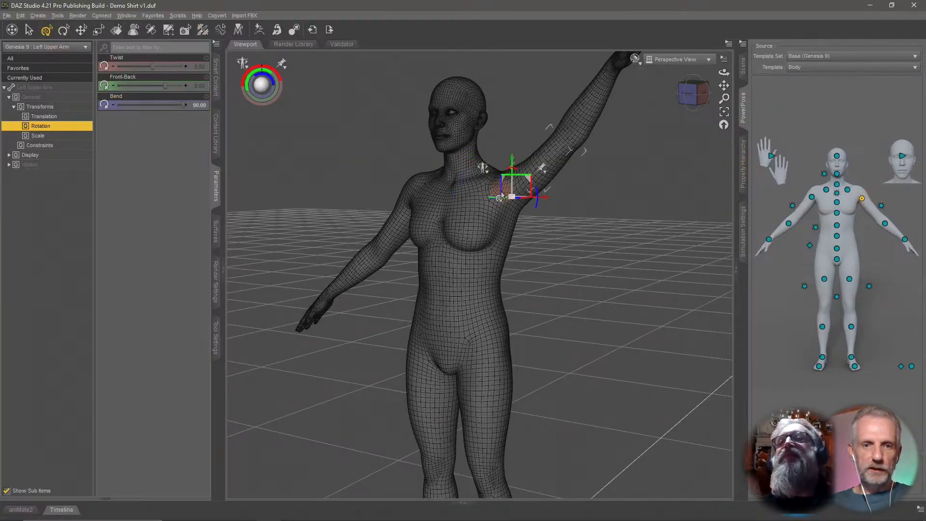
alt+click(175, 107)
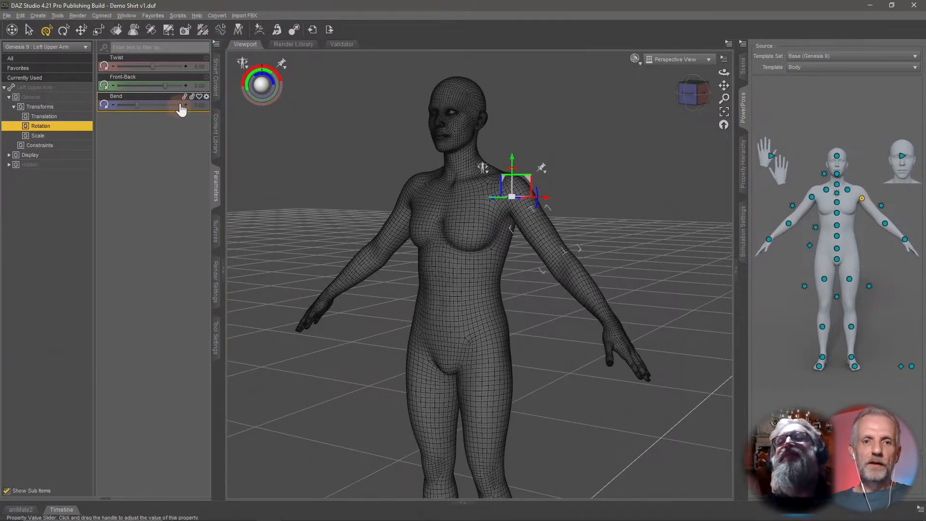
drag(136, 111, 155, 120)
click(28, 30)
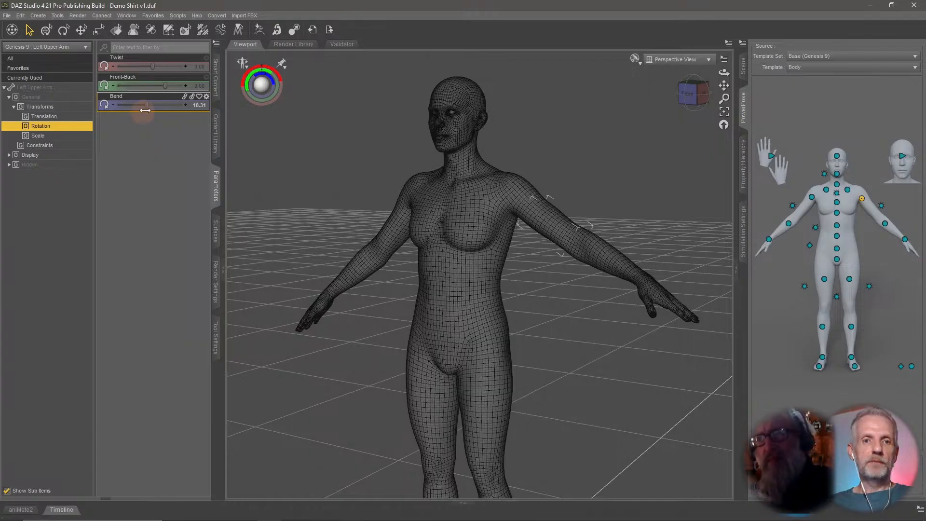
drag(146, 107, 193, 111)
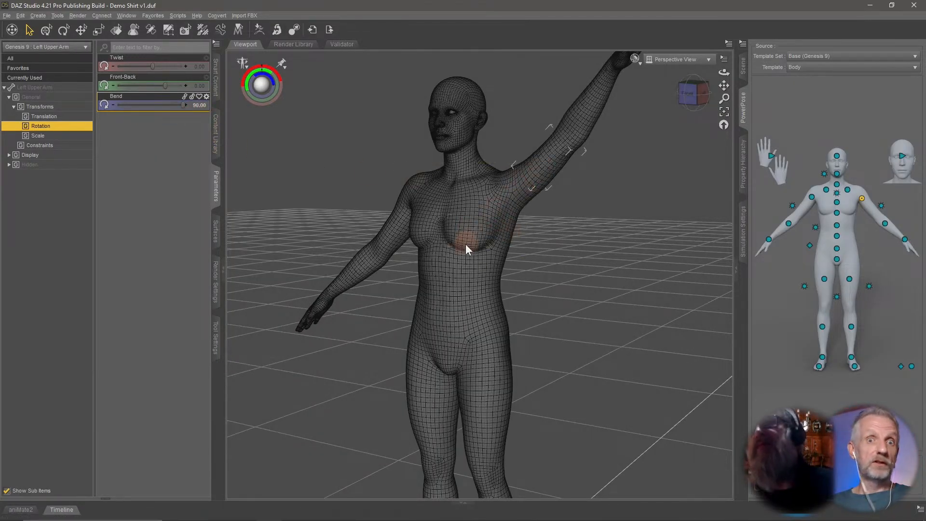
Inspect the bare figure's raised left shoulder and armpit up close.
middle_drag(465, 243, 476, 285)
scroll(465, 242, down, 2)
scroll(465, 241, up, 5)
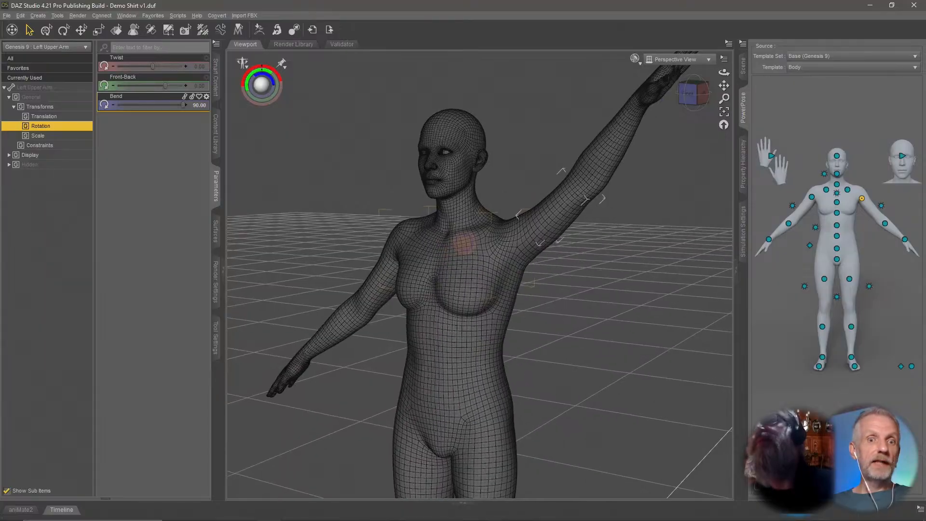
scroll(470, 238, up, 1)
middle_drag(470, 239, 550, 272)
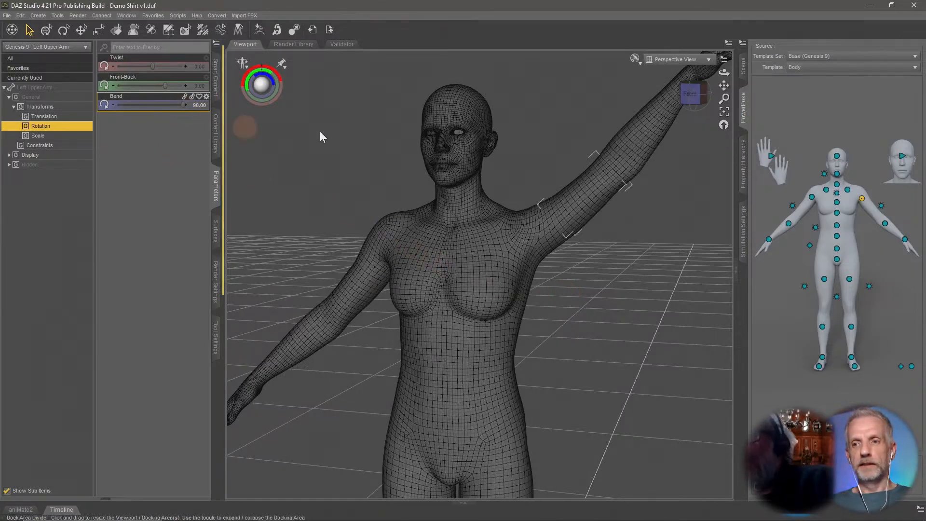
Select Genesis 9 and list its currently used parameters with hidden properties shown.
click(743, 67)
click(804, 81)
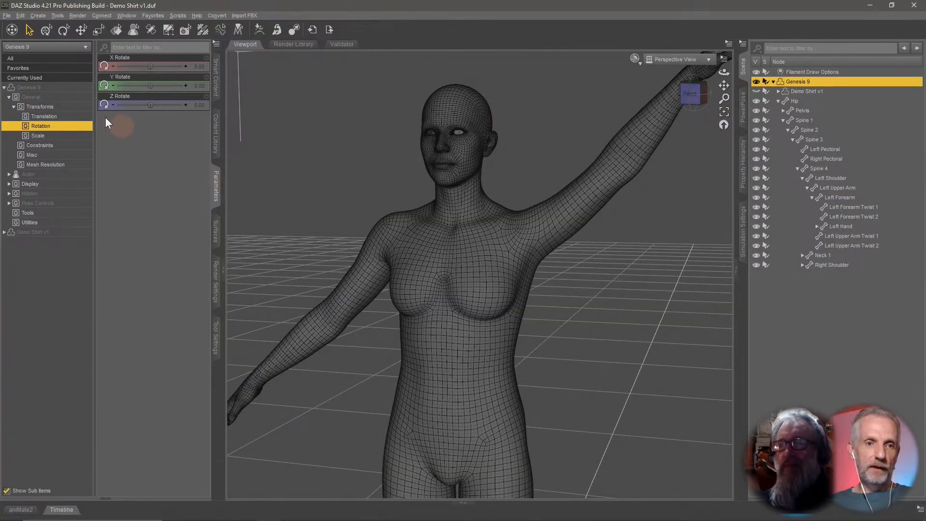
click(69, 79)
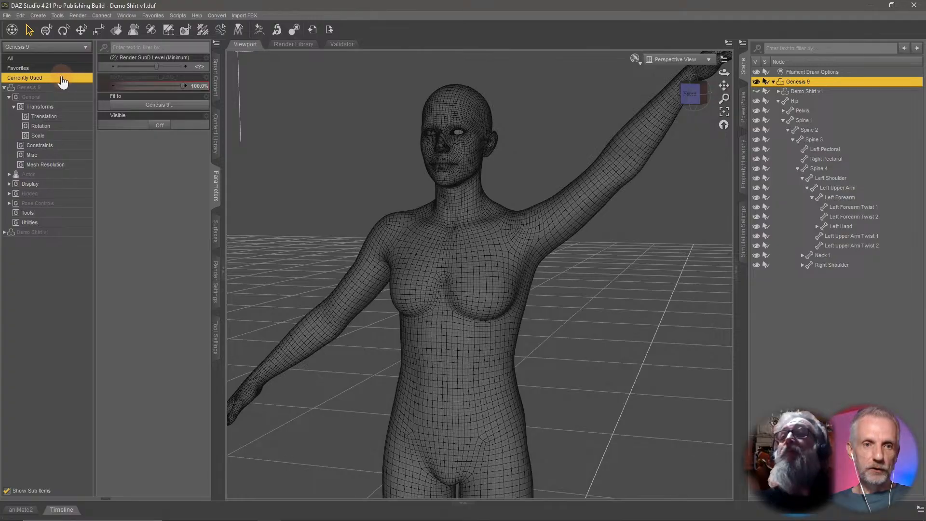
click(217, 44)
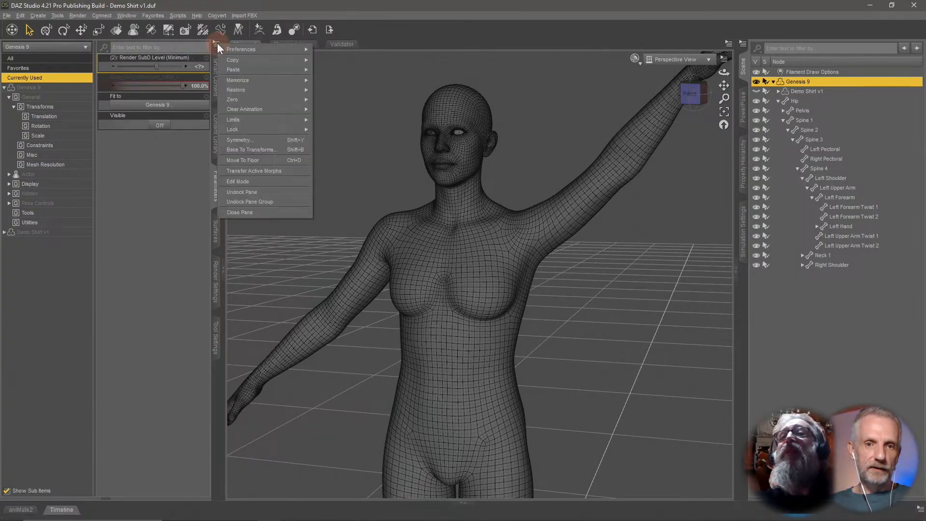
mouse_move(268, 49)
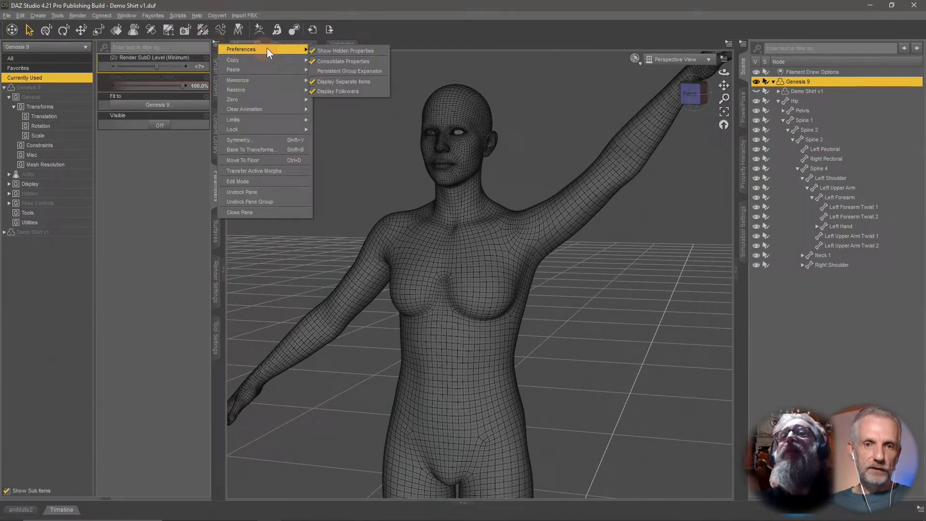
click(377, 50)
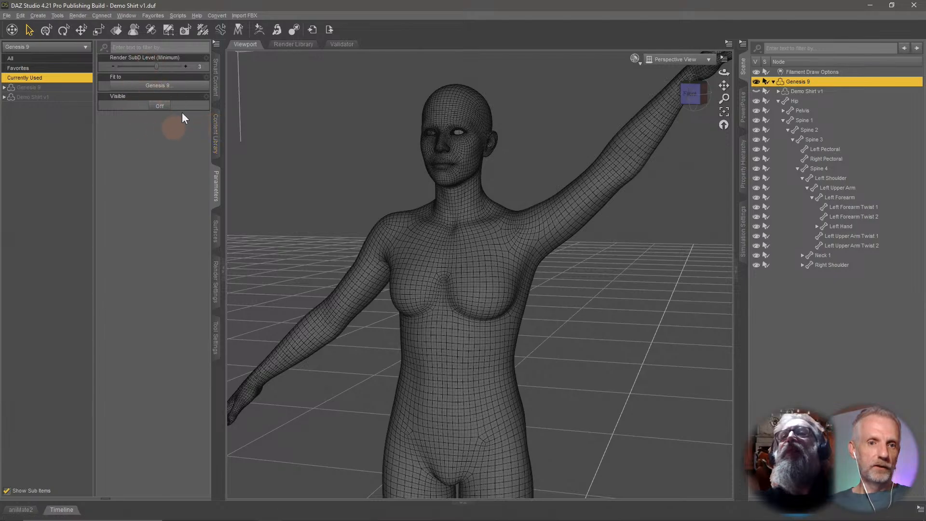
click(217, 44)
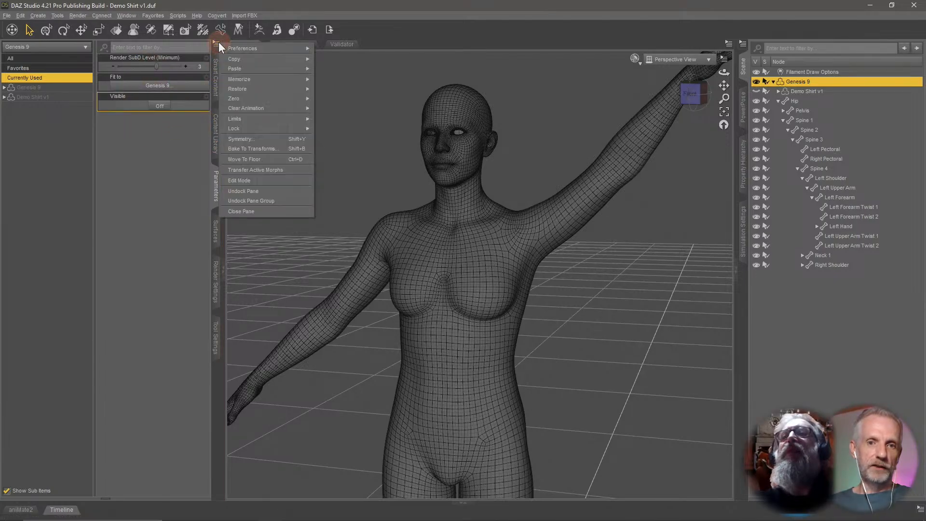
mouse_move(286, 50)
click(346, 49)
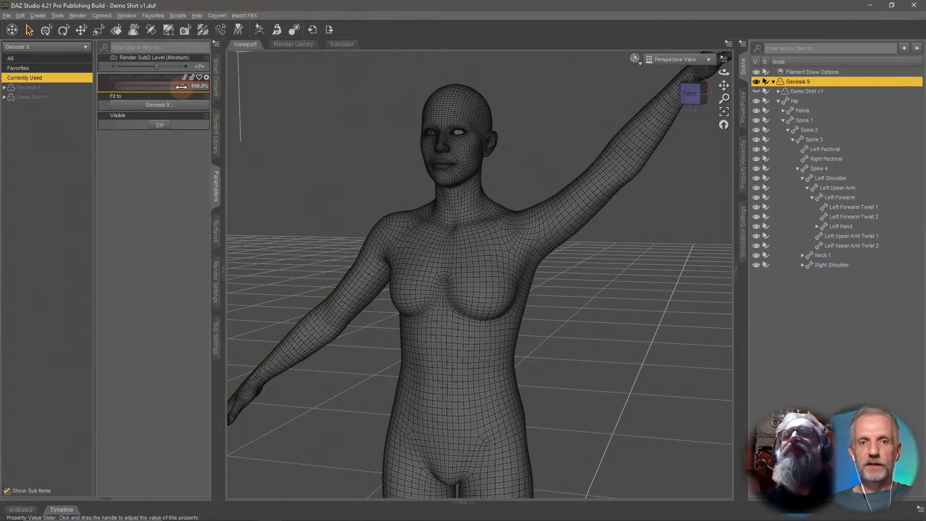
Slide the figure's hidden shoulder corrective morph down and back up to 100% to compare the shoulder shape.
drag(182, 87, 195, 87)
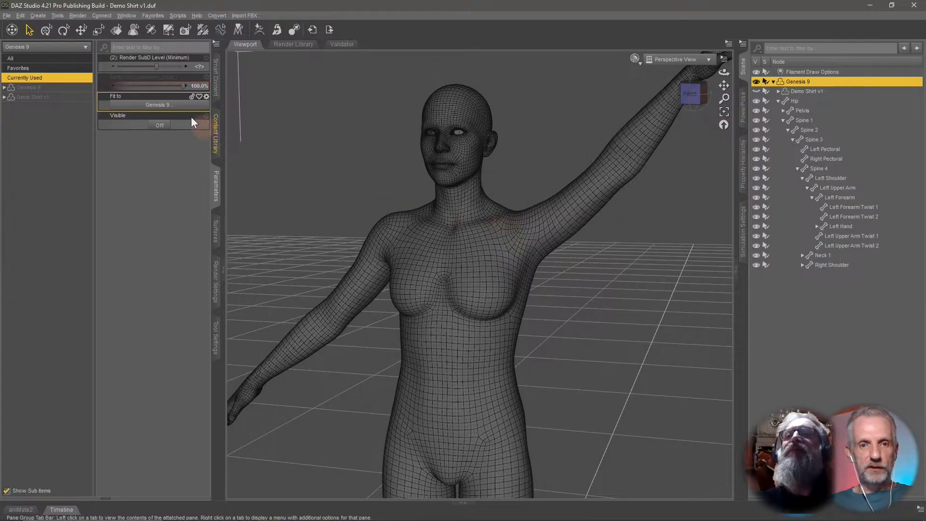
drag(184, 86, 73, 95)
drag(131, 96, 68, 99)
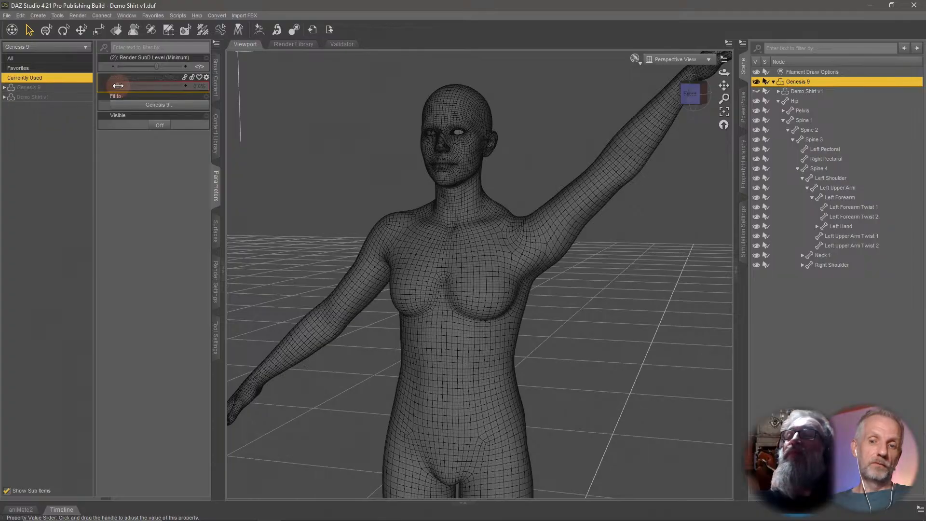
drag(117, 86, 207, 90)
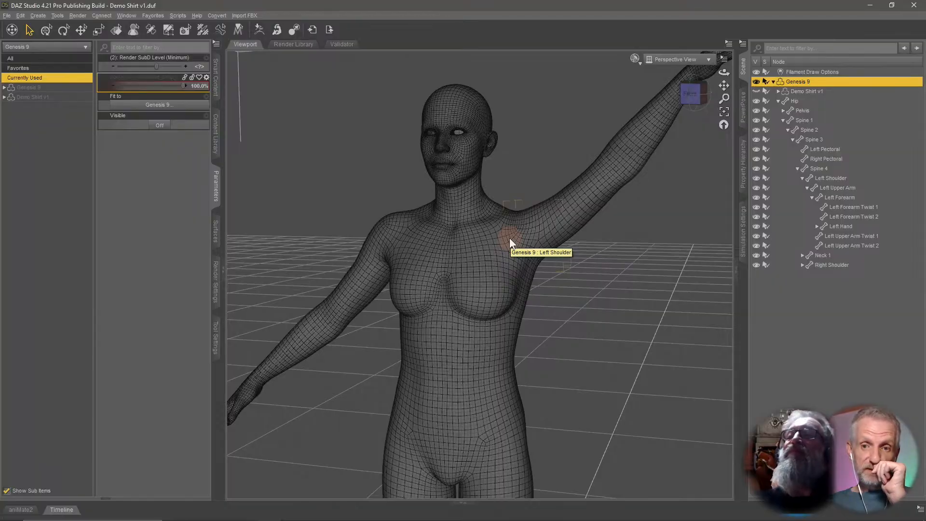
Select and unhide Demo Shirt v1, then set its hidden upper-arm corrective morph to 100%.
click(818, 91)
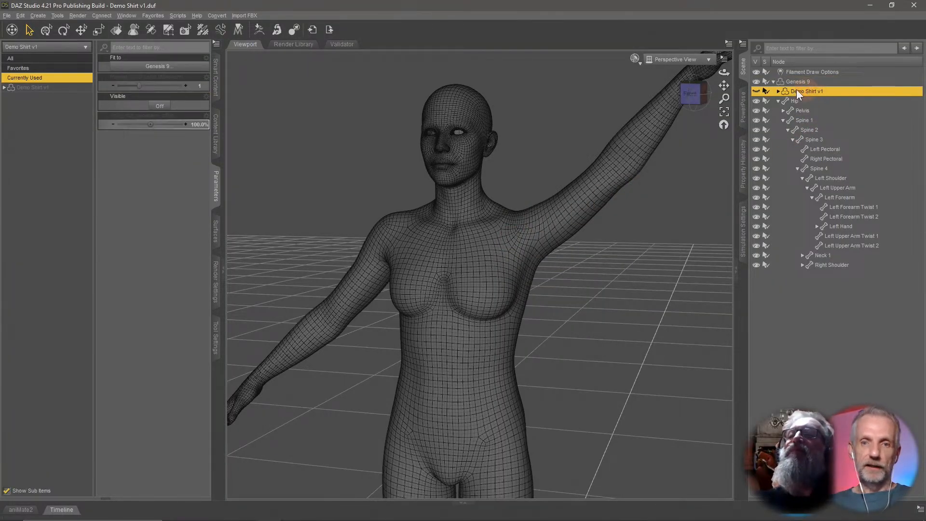
click(756, 92)
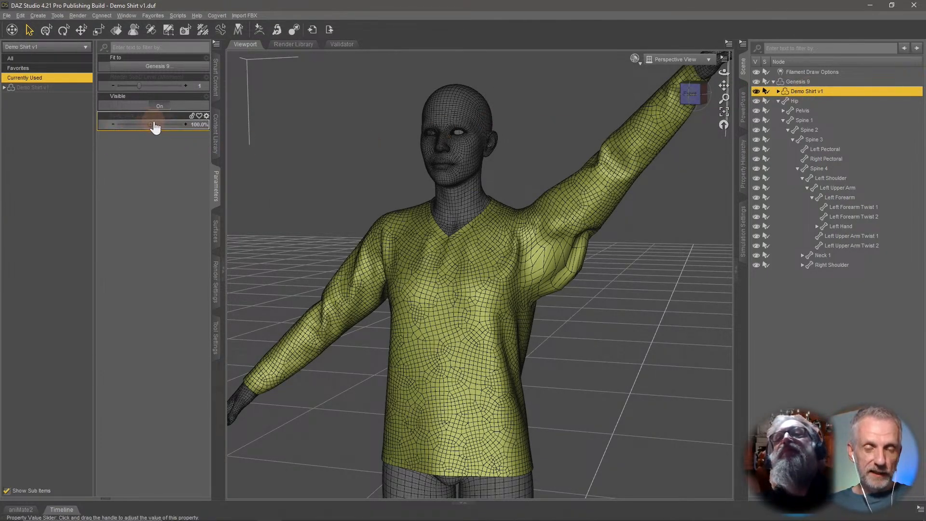
drag(150, 124, 198, 126)
click(198, 126)
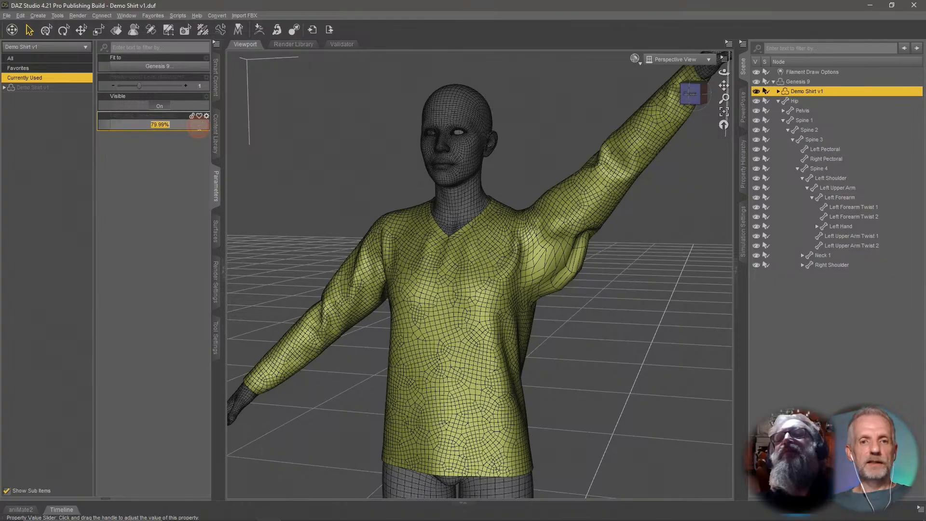
text(100)
key(Return)
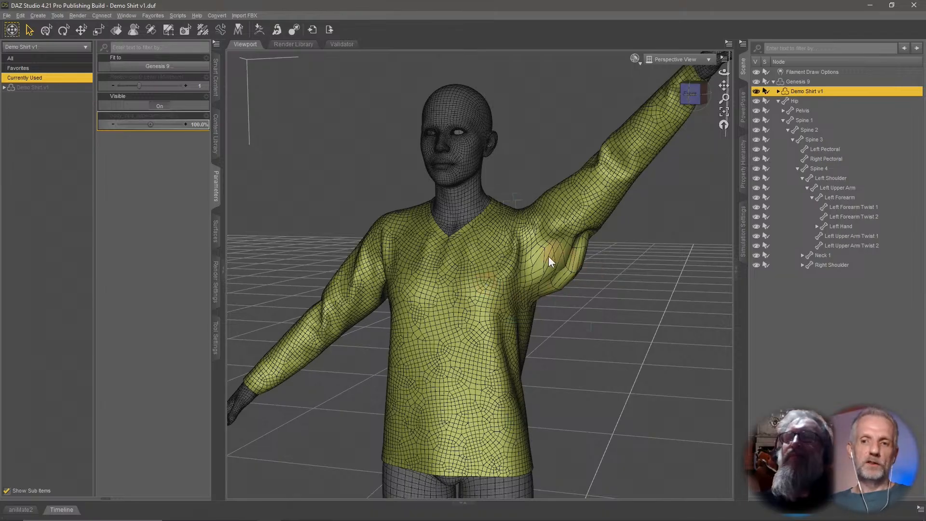
Open the parameter settings of the shirt's body_cbs_upperarm_z90p_l morph to examine its name and path, then cancel.
middle_drag(566, 255, 537, 248)
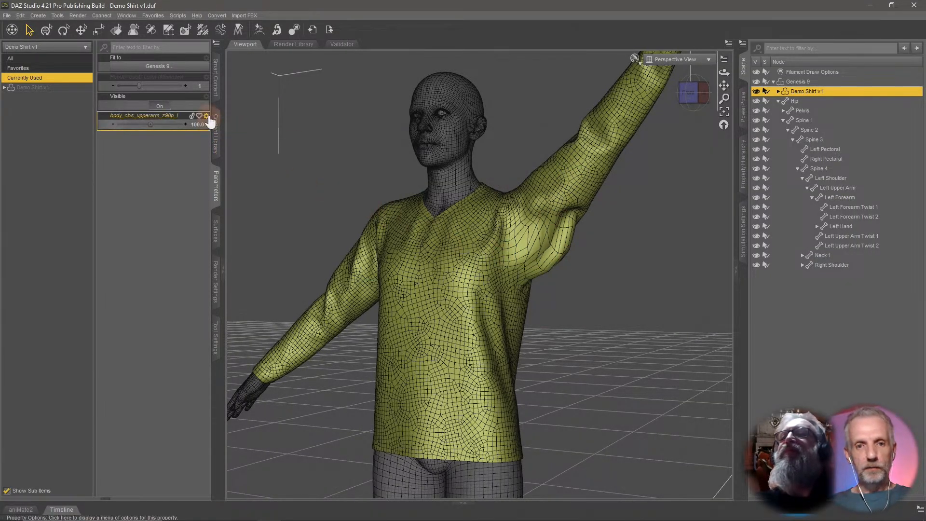
click(207, 117)
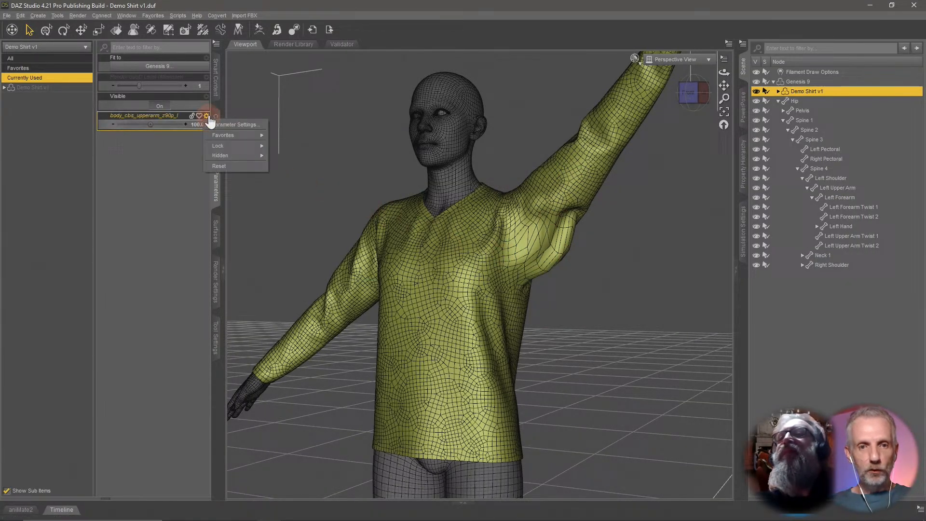
click(241, 124)
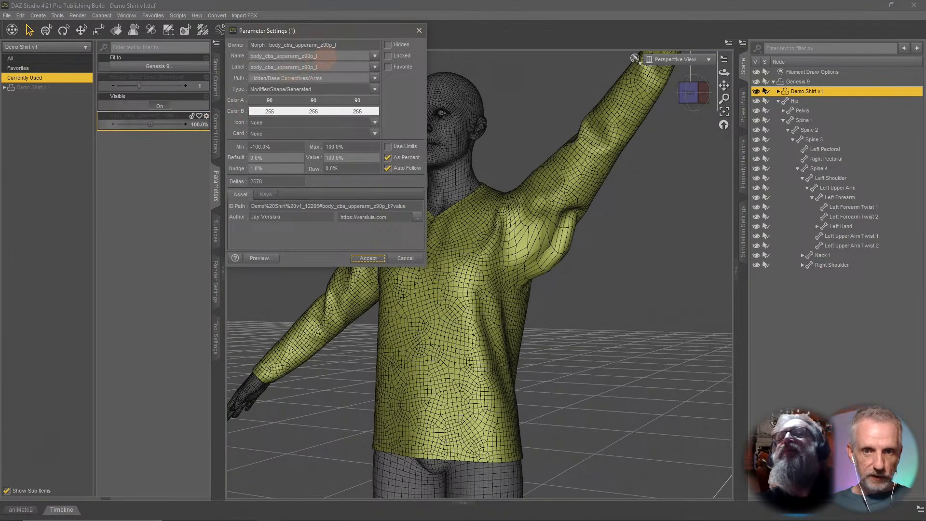
drag(322, 56, 249, 56)
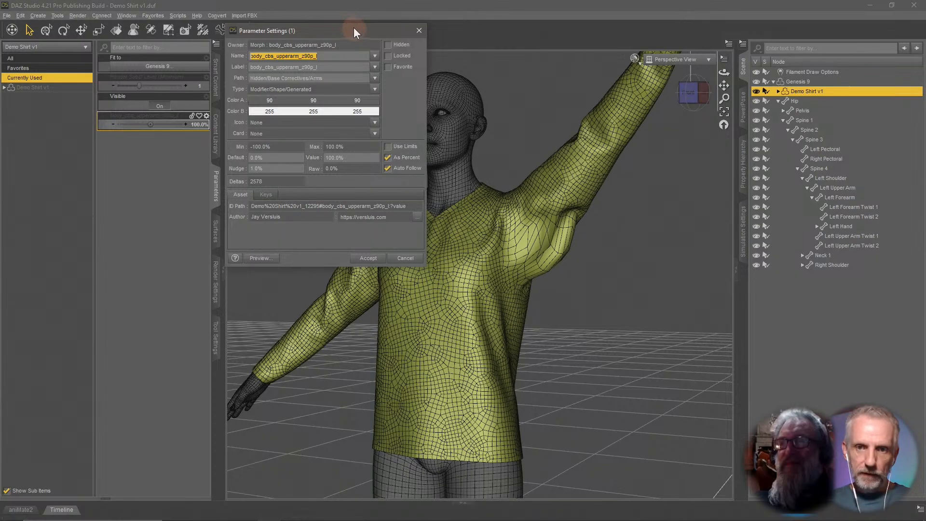
drag(354, 28, 278, 17)
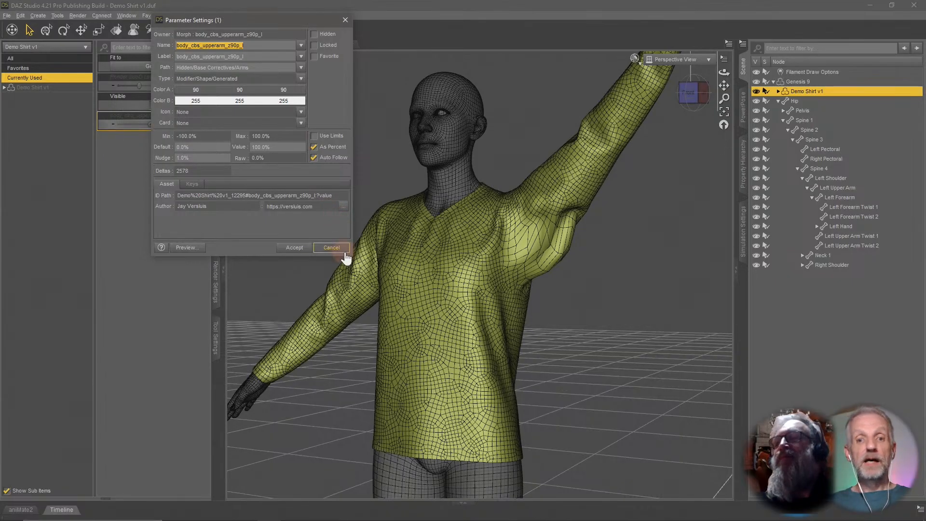
click(332, 248)
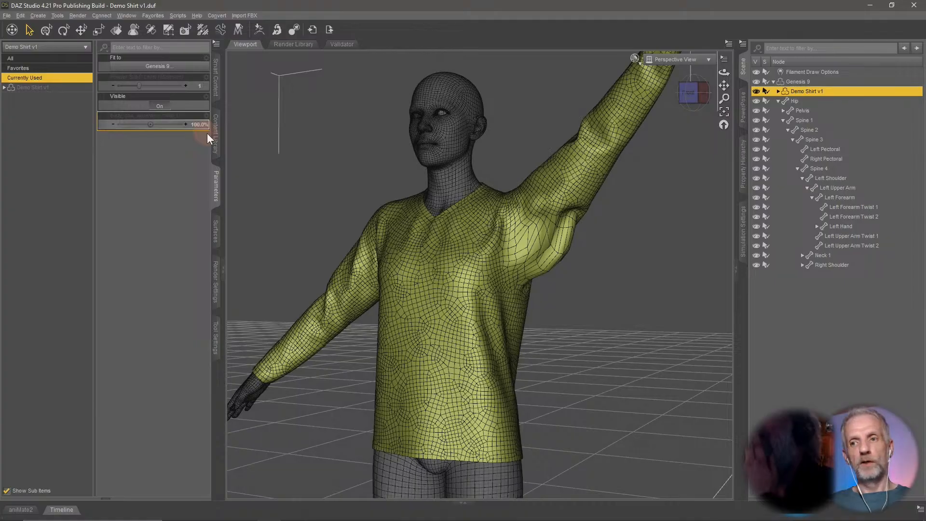
Select Genesis 9's left upper arm and lower its Bend to about 84.63 to test the shirt.
click(801, 82)
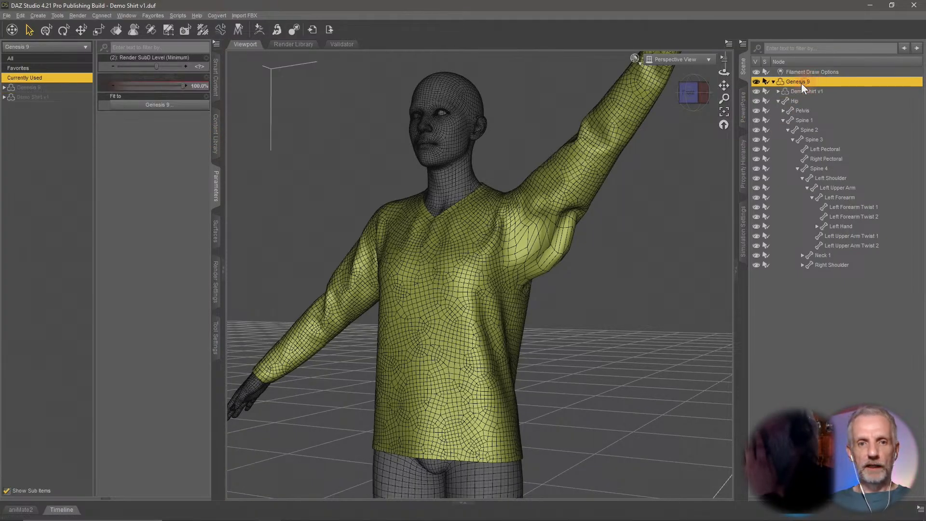
click(847, 197)
click(844, 179)
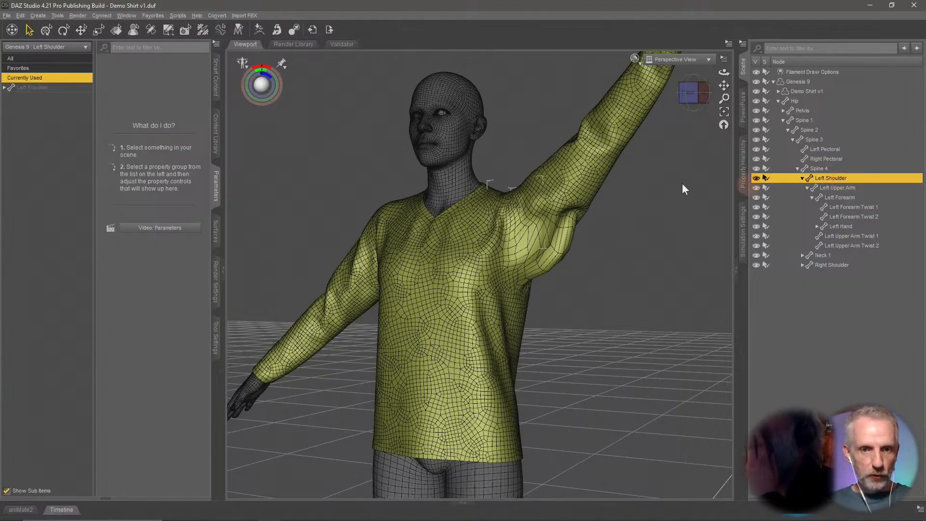
click(53, 31)
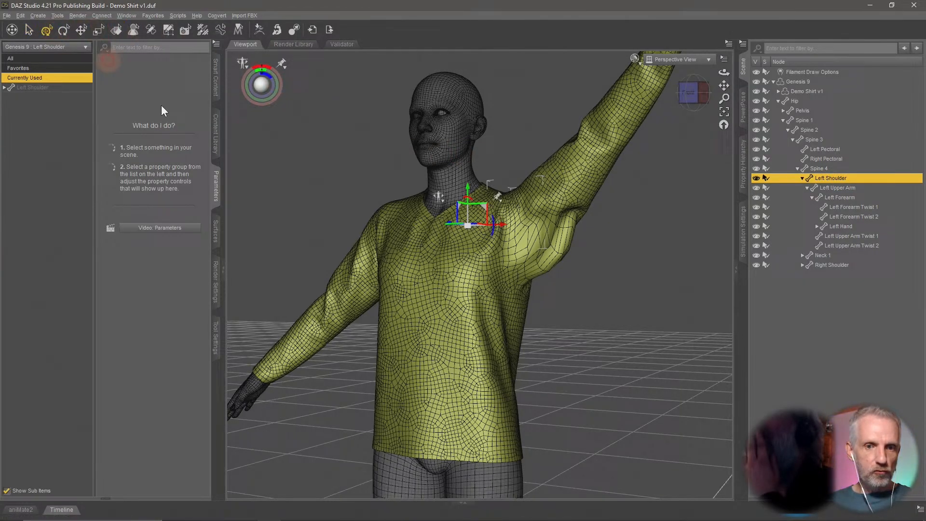
click(46, 88)
double_click(73, 98)
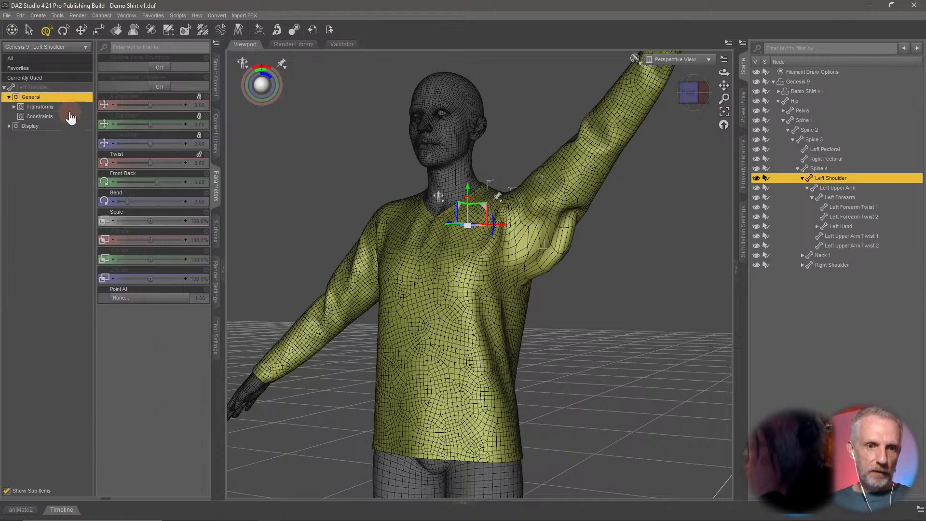
click(74, 108)
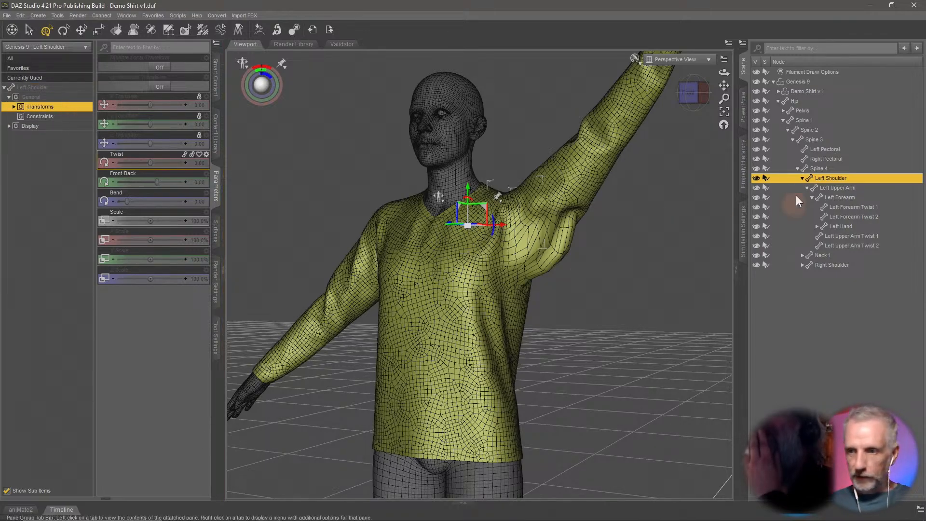
click(843, 188)
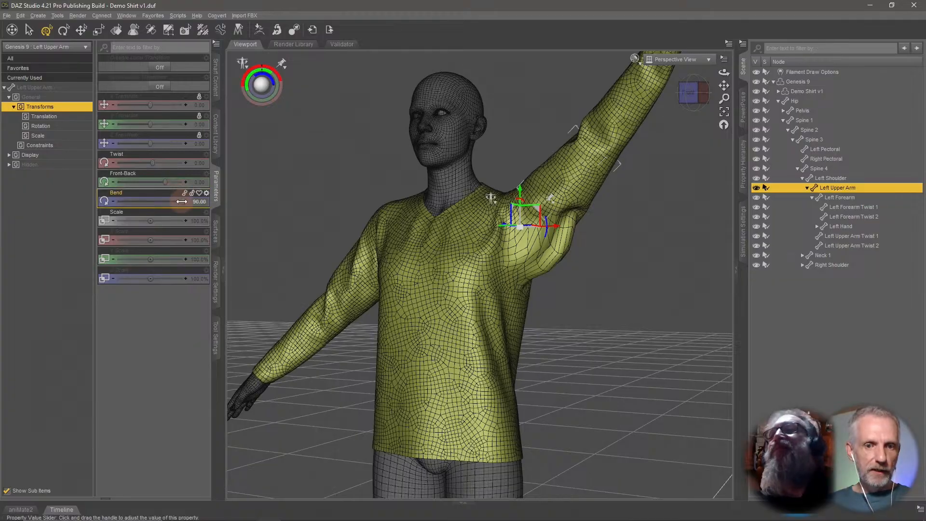
drag(161, 202, 166, 202)
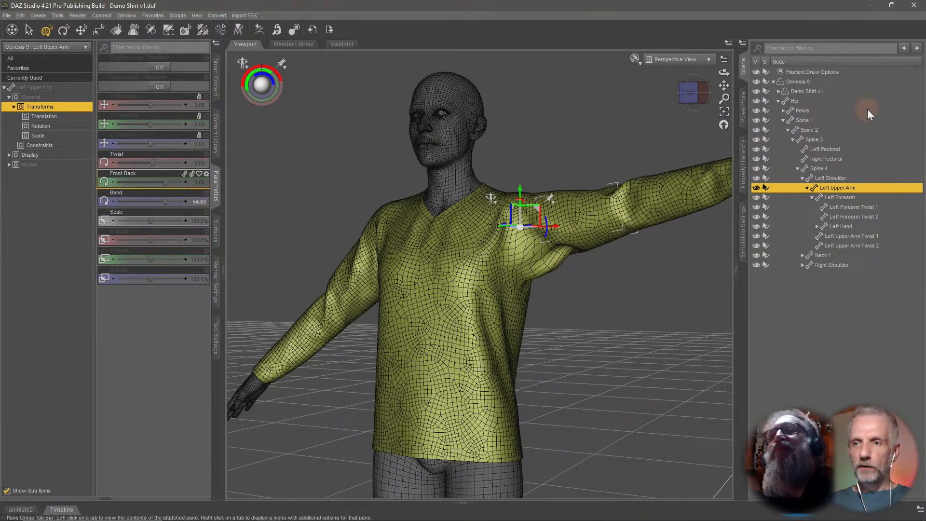
Set the left upper arm's Bend back to 90.
click(806, 82)
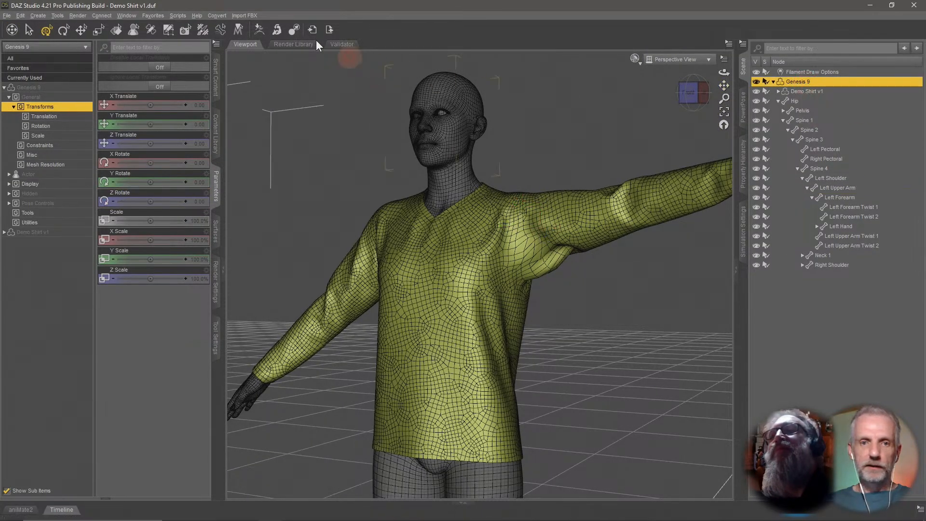
click(52, 78)
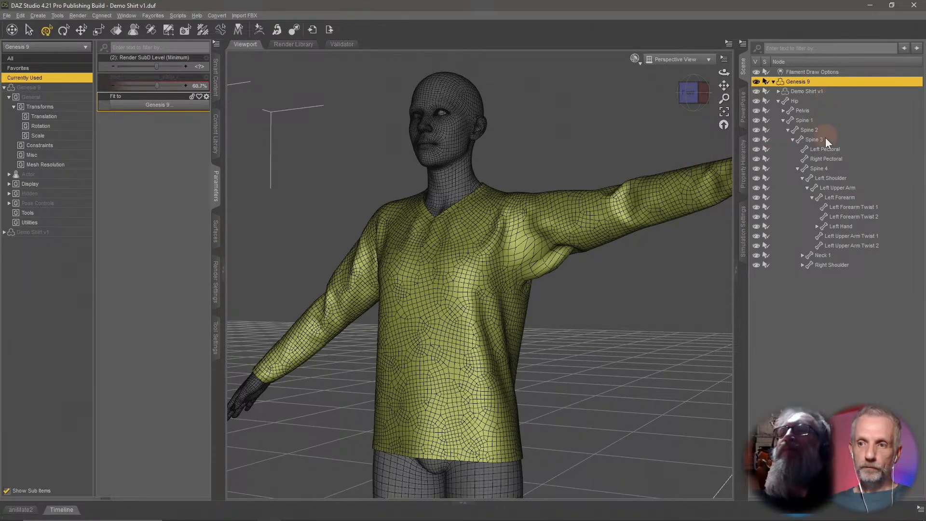
click(839, 188)
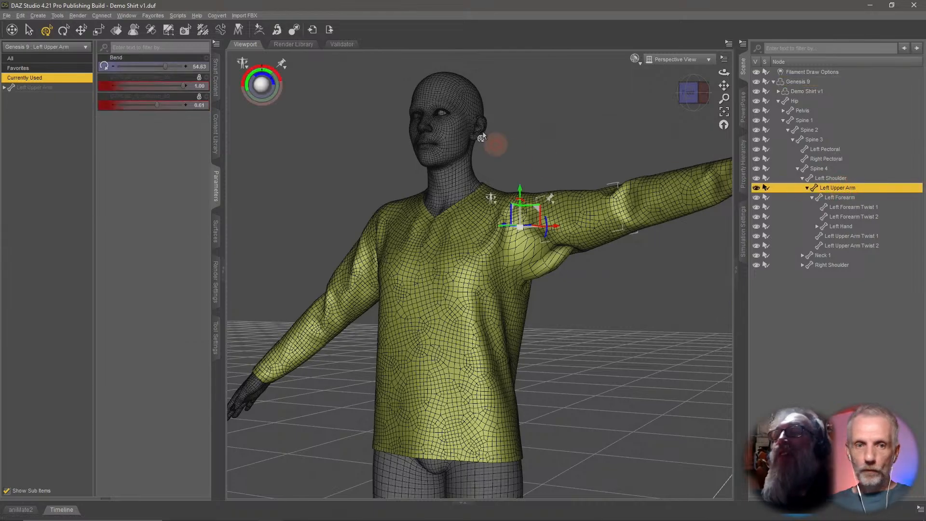
drag(165, 67, 222, 76)
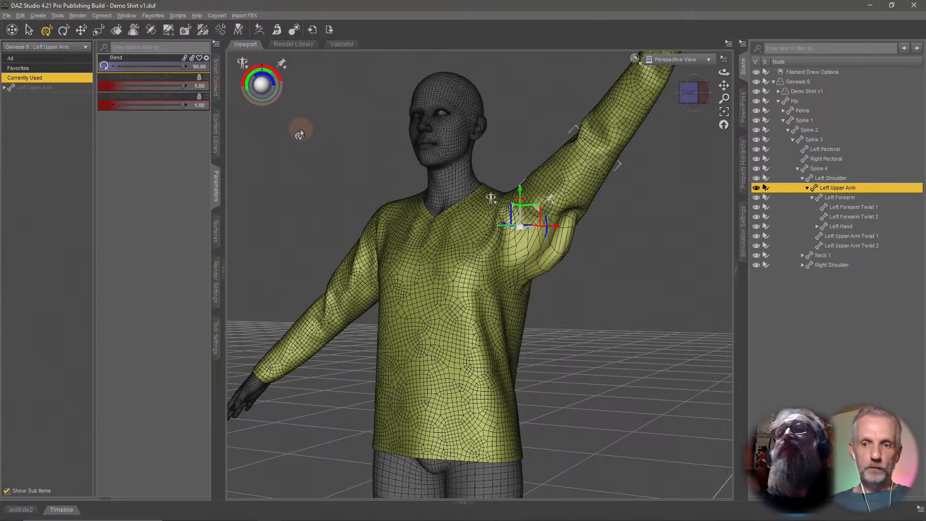
Send Genesis 9 with the shirt to ZBrush through GoZ, exporting with deformations.
click(797, 82)
scroll(647, 225, up, 2)
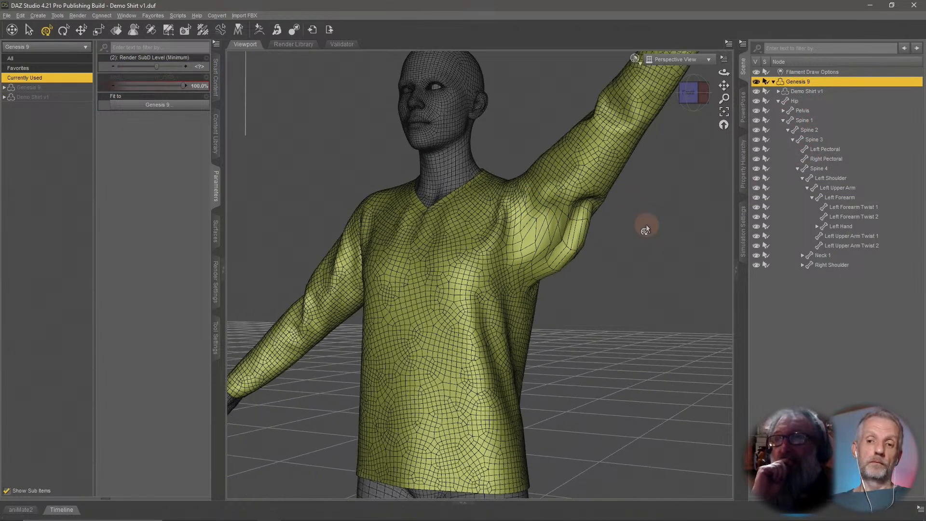
scroll(646, 224, down, 3)
scroll(613, 235, up, 2)
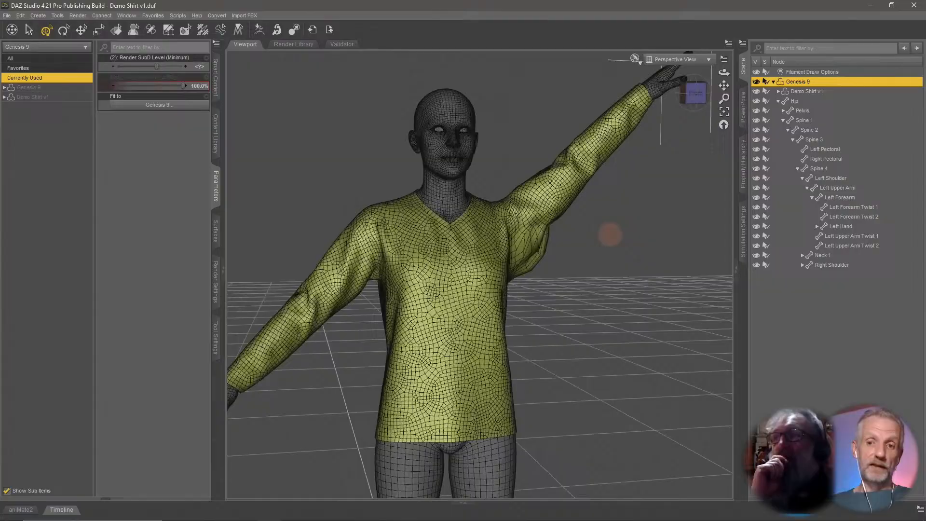
drag(610, 235, 610, 240)
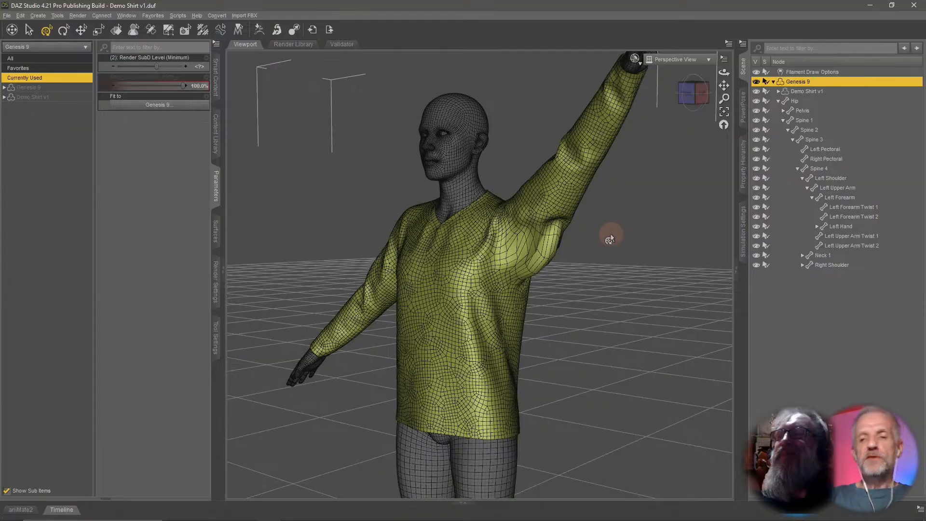
drag(602, 258, 602, 260)
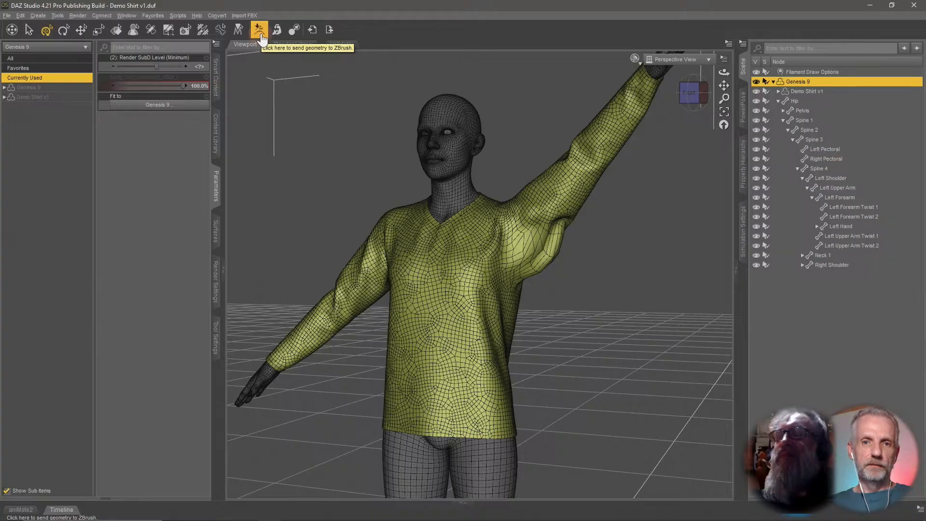
click(6, 17)
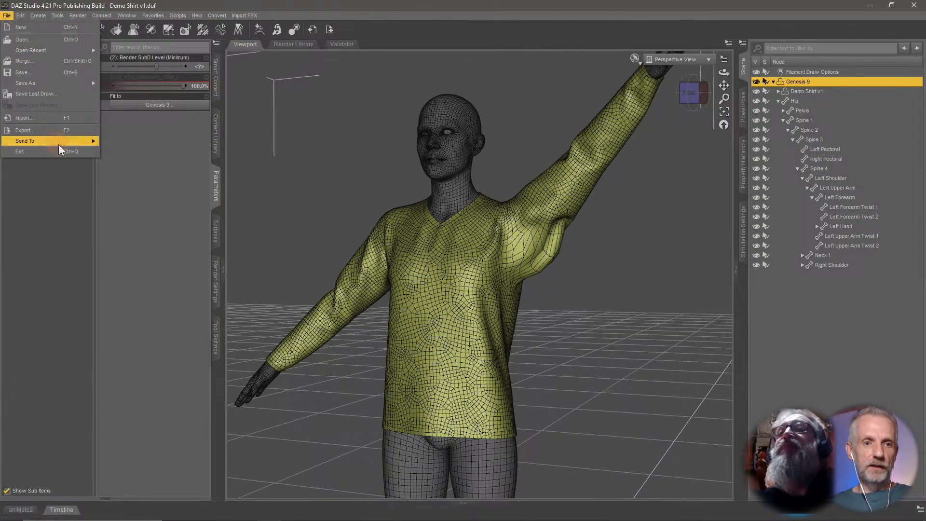
mouse_move(59, 144)
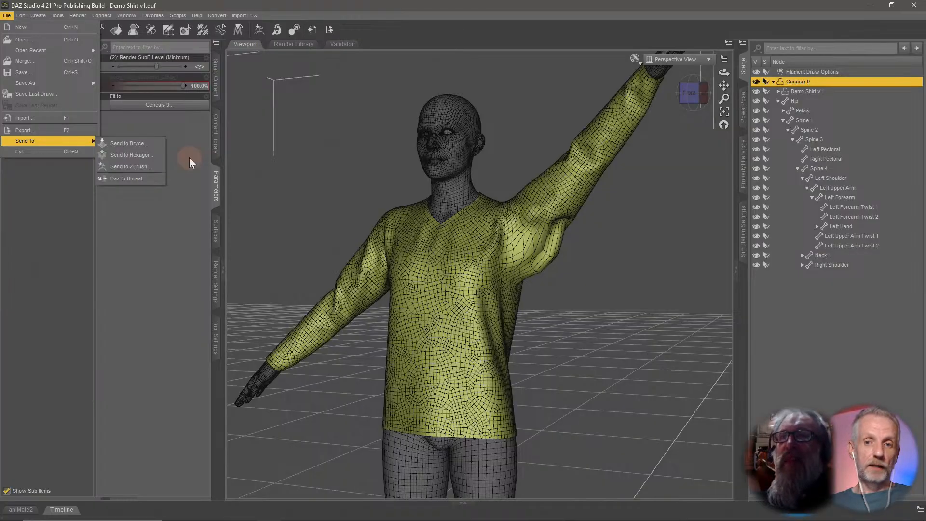
click(599, 320)
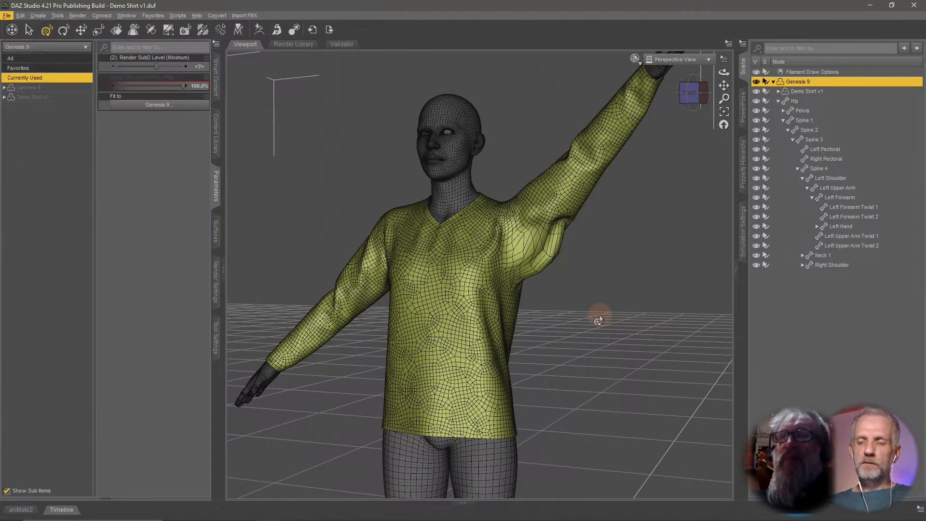
middle_drag(599, 320, 597, 320)
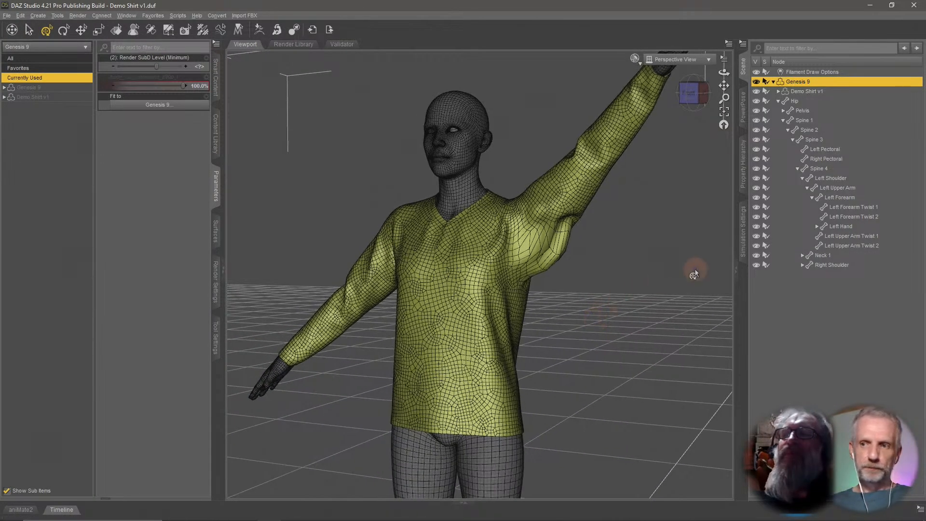
click(261, 31)
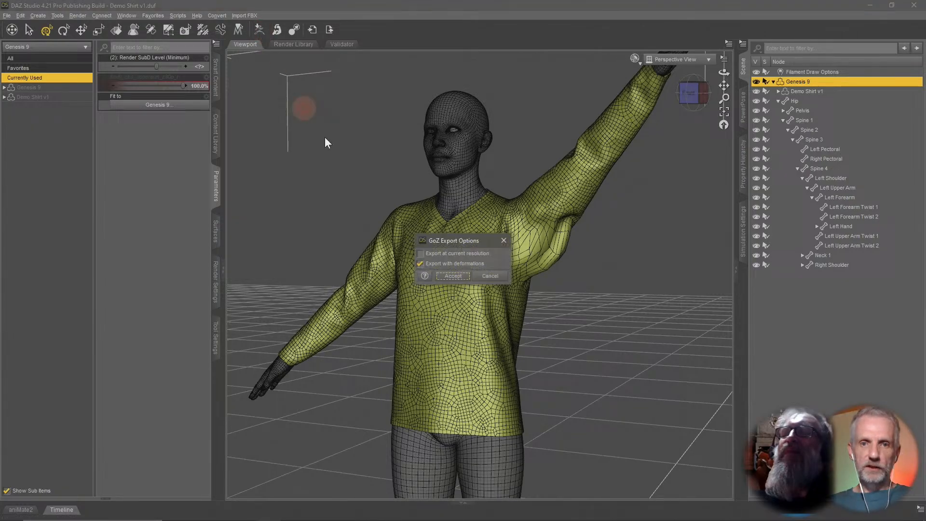
click(452, 276)
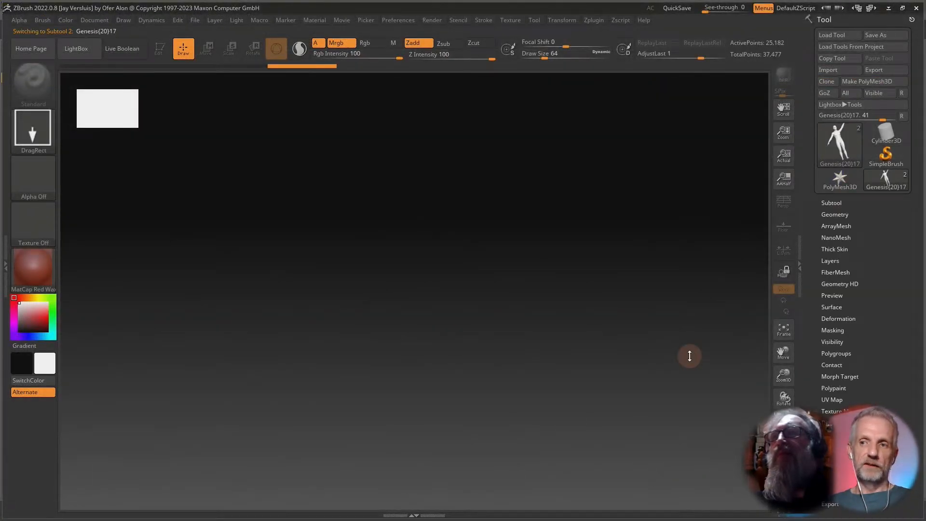
Draw the imported Genesis figure on the ZBrush canvas, enter Edit mode and frame it.
key(comma)
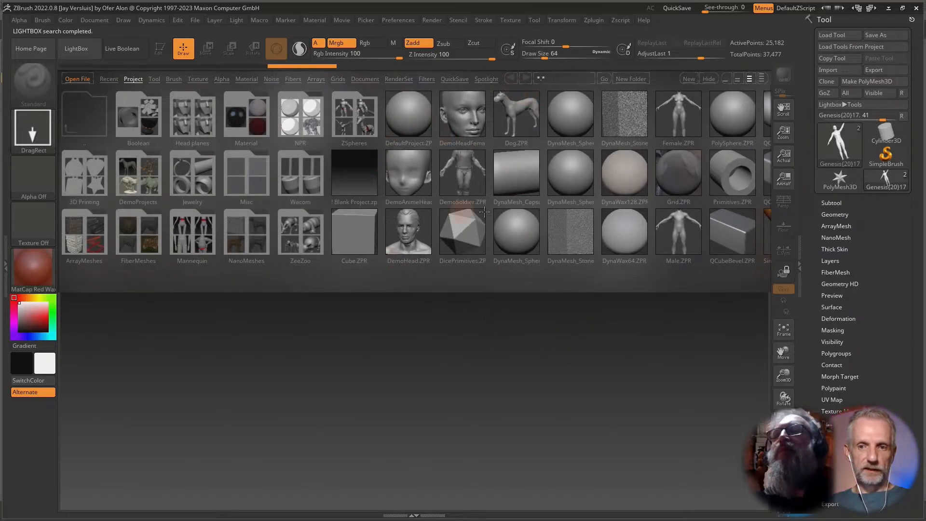
key(comma)
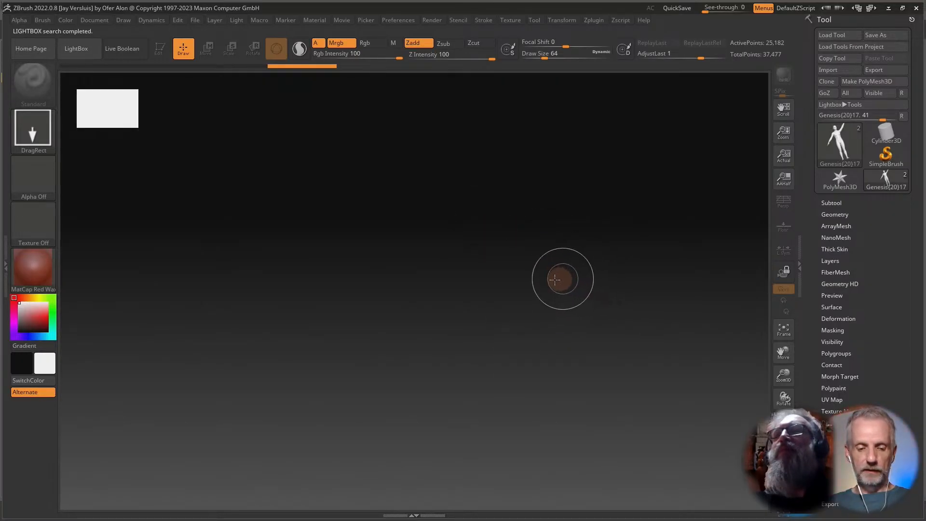
mouse_move(484, 259)
mouse_down()
mouse_move(507, 316)
mouse_move(507, 368)
mouse_move(498, 357)
mouse_move(482, 449)
mouse_up()
key(t)
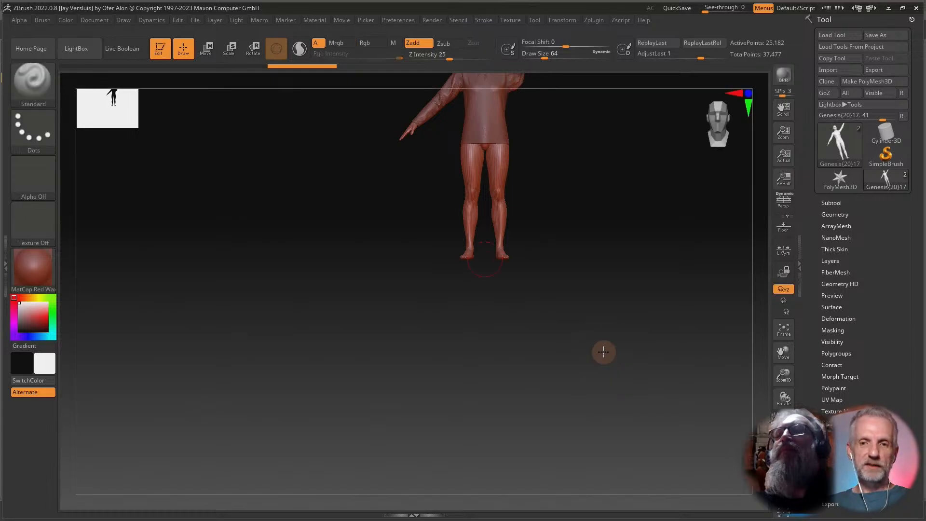
key(f)
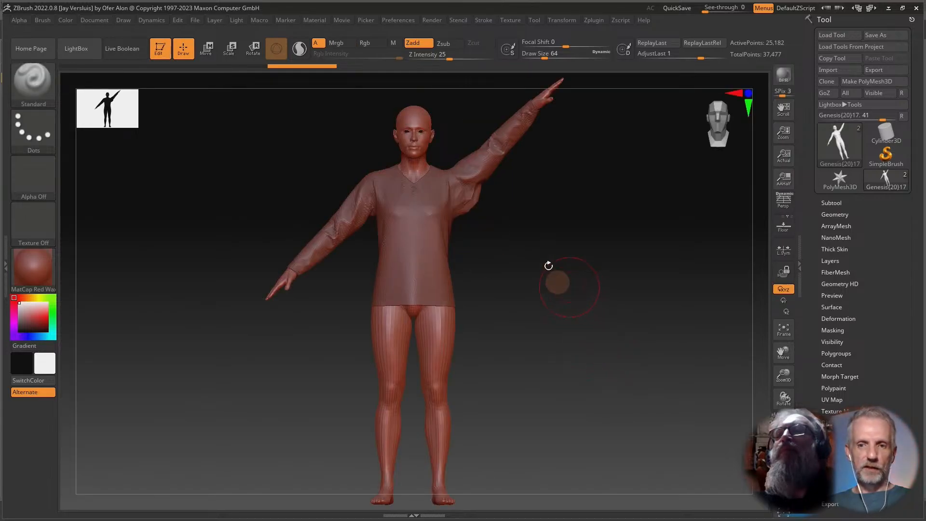
Turn on transparency and switch to the shirt subtool at the raised left armpit.
alt+drag(519, 221, 550, 340)
alt+drag(553, 224, 585, 360)
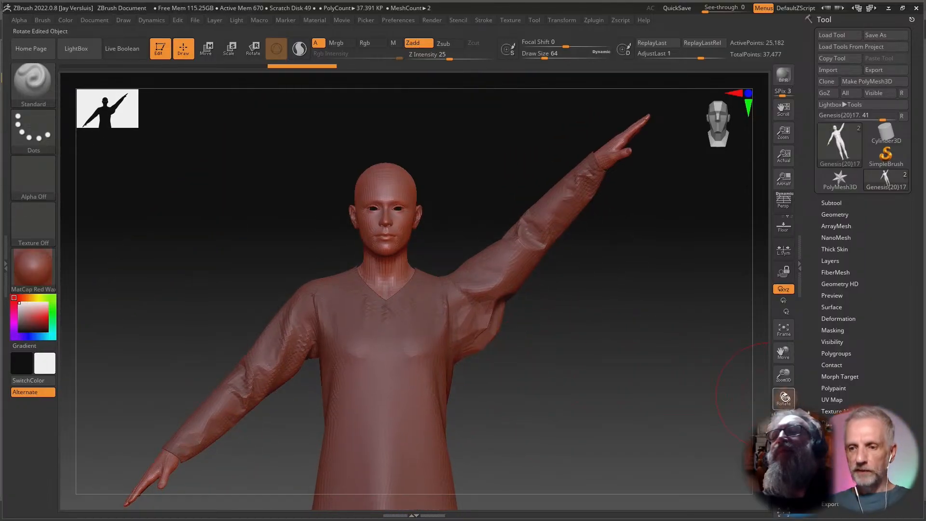
click(784, 445)
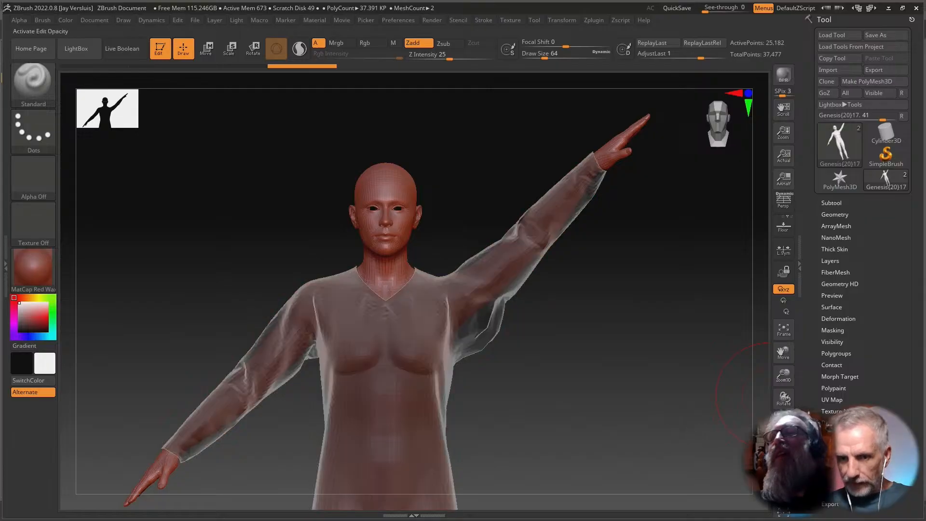
alt+drag(662, 379, 629, 380)
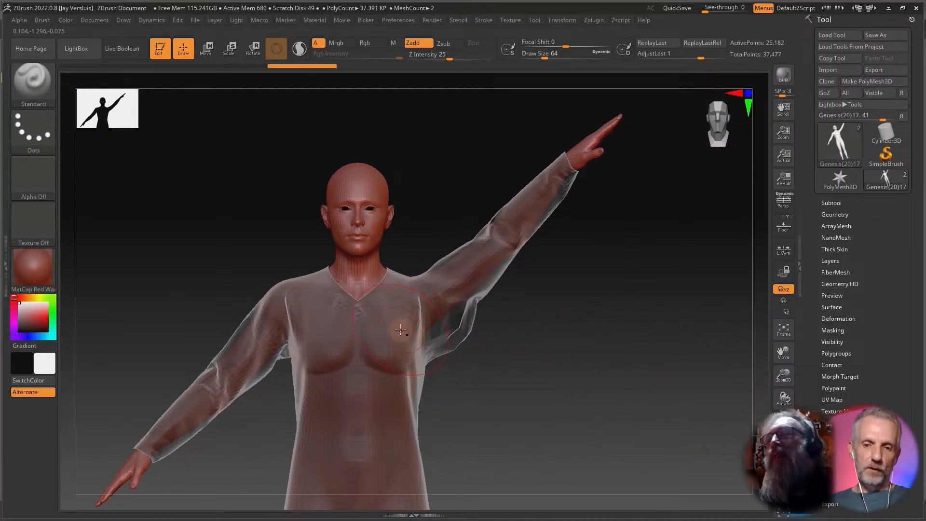
drag(545, 352, 537, 273)
mouse_move(547, 172)
alt+mouse_down()
mouse_move(540, 269)
mouse_move(548, 372)
alt+mouse_up()
mouse_move(585, 292)
alt+mouse_down()
mouse_move(564, 343)
mouse_move(587, 369)
mouse_move(585, 353)
alt+mouse_up()
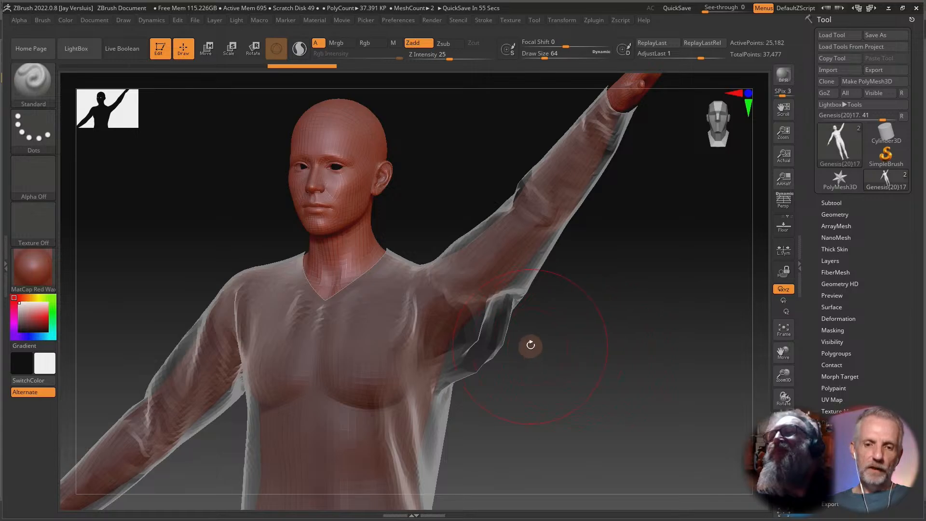
alt+click(395, 343)
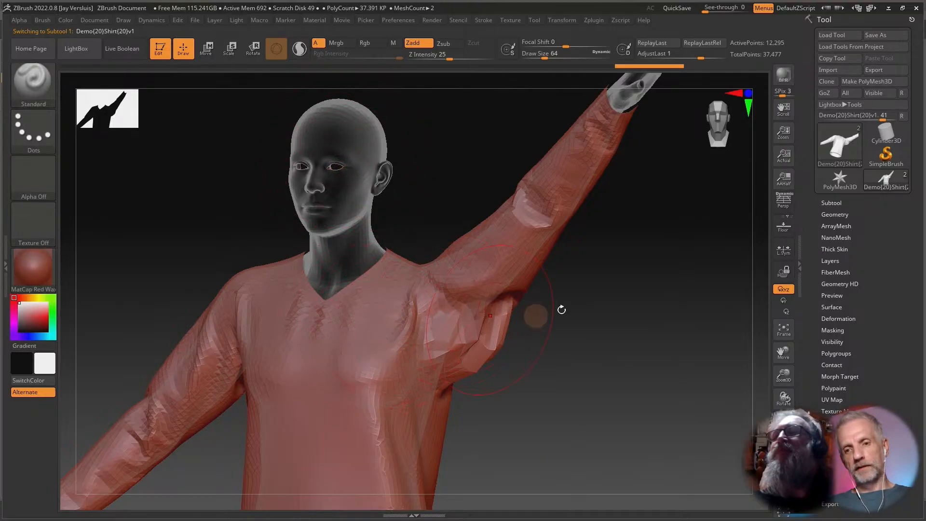
drag(558, 308, 536, 338)
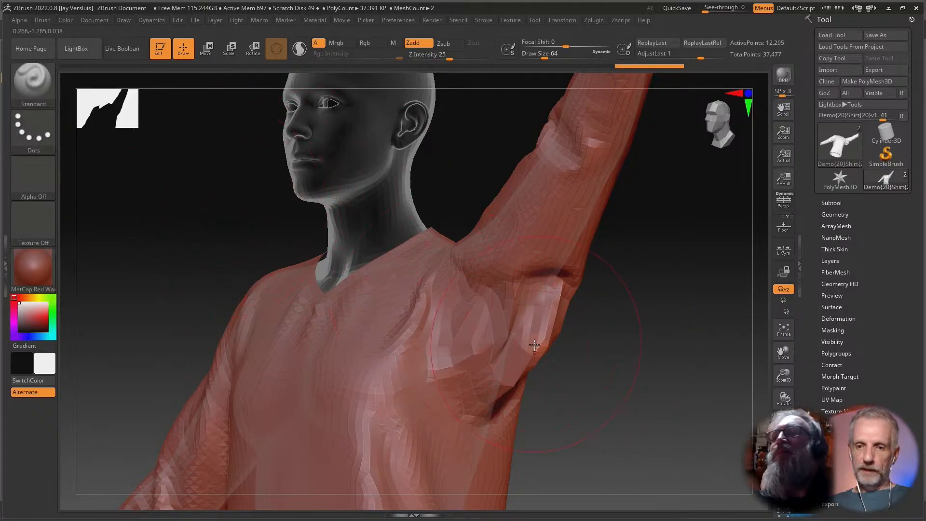
Try smoothing the shirt fold under the left armpit, then undo the strokes.
key(shift)
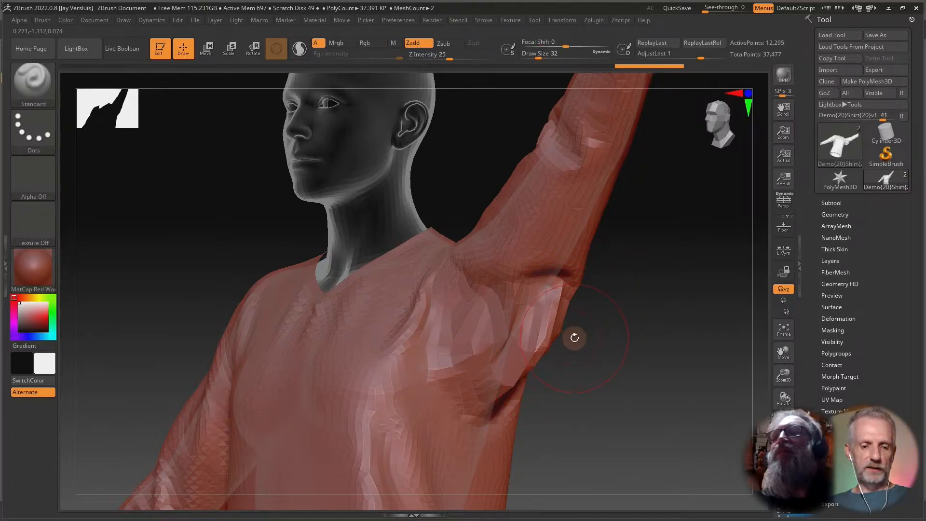
key(shift)
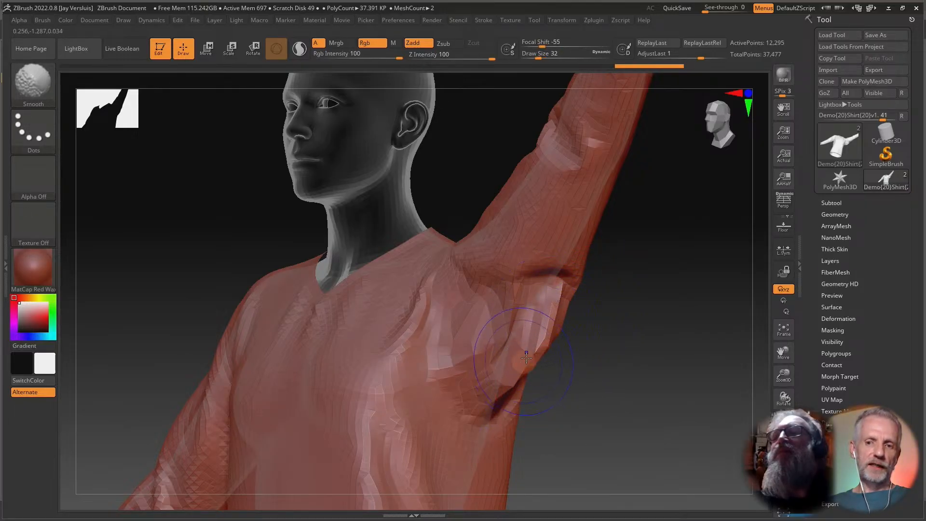
shift+drag(526, 357, 558, 324)
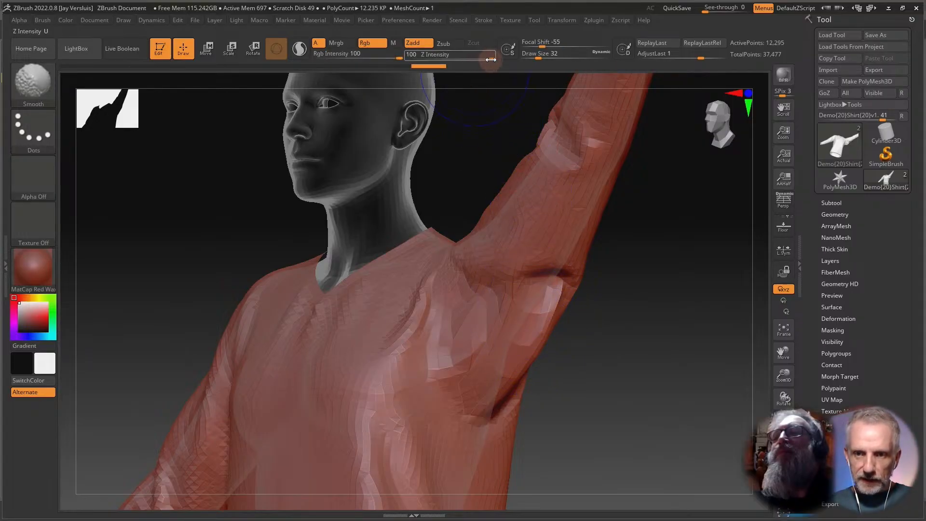
key(ctrl+z)
key(ctrl+z)
Lower the brush's Z Intensity to 30.
key(shift)
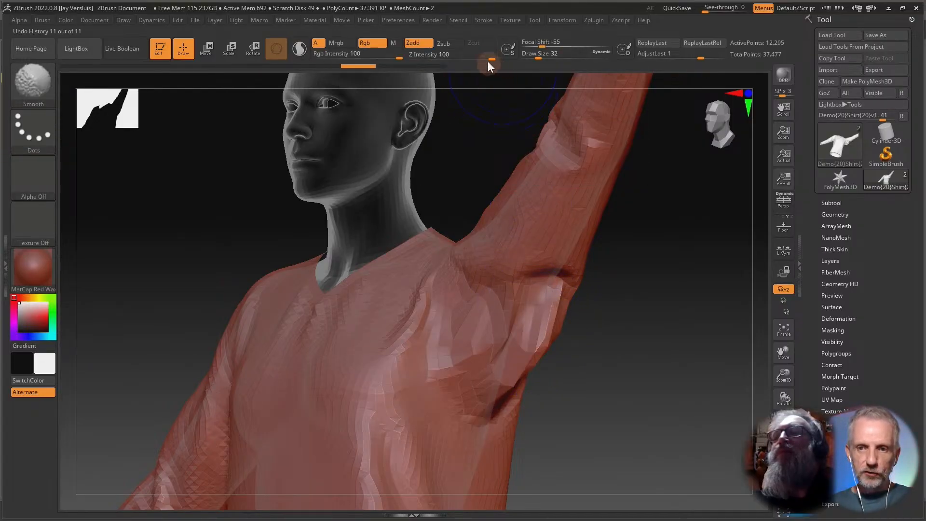
drag(491, 58, 470, 58)
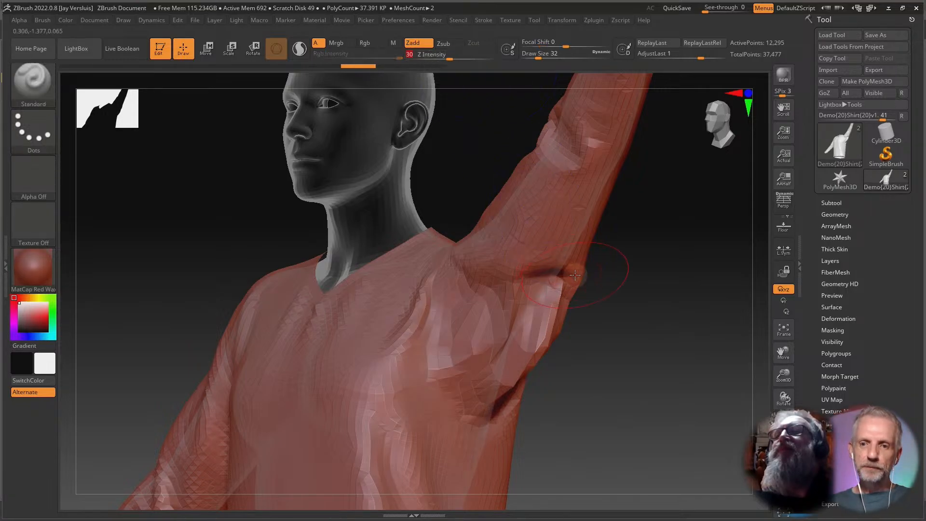
Lower the smoothing brush's Z Intensity to 10 and undo the preceding smoothing stroke under the left armpit.
shift+drag(548, 301, 541, 321)
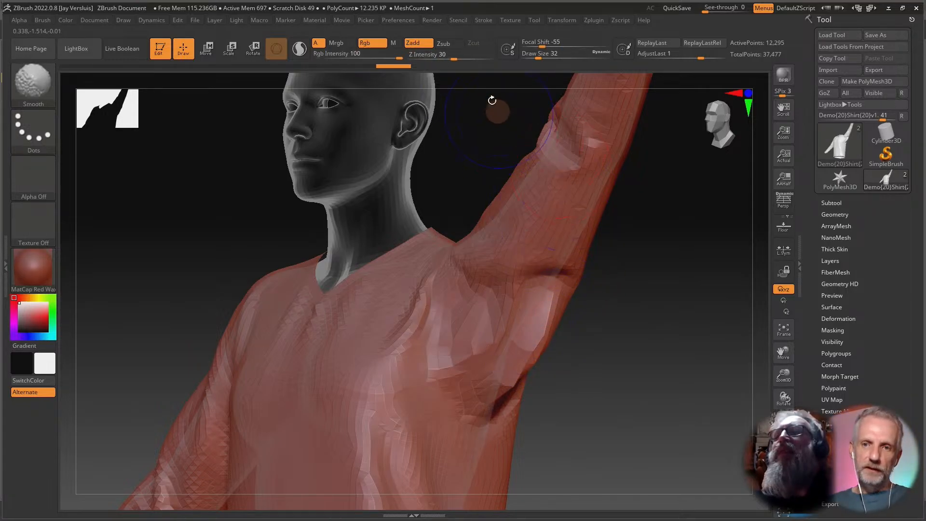
drag(447, 58, 435, 58)
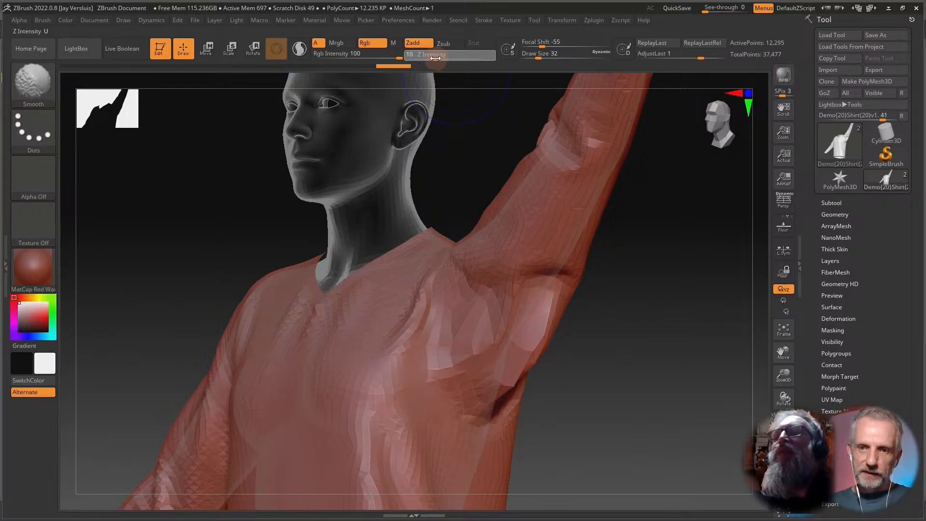
key(ctrl+z)
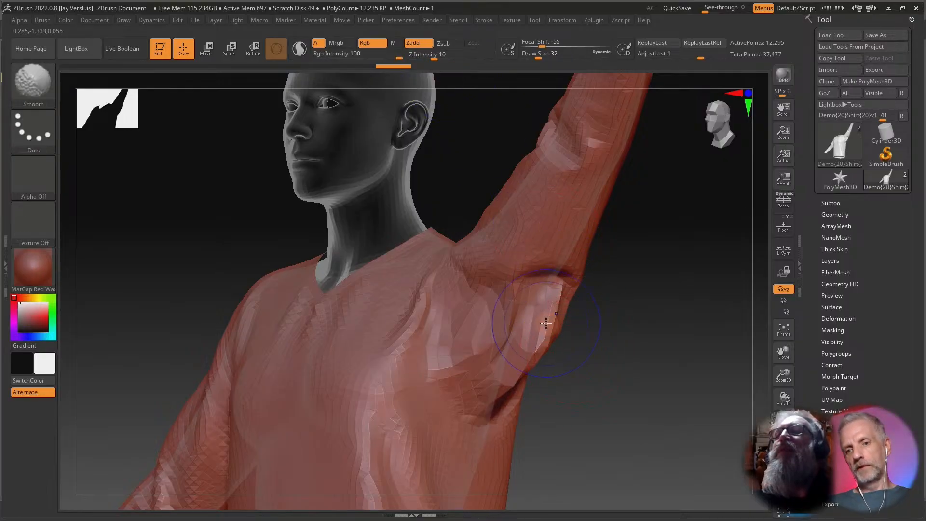
Gently smooth the shirt fabric under the raised left armpit at the lower intensity.
mouse_move(542, 322)
shift+mouse_down()
mouse_move(487, 316)
mouse_move(530, 354)
mouse_move(542, 340)
shift+mouse_up()
mouse_move(592, 360)
mouse_down()
mouse_move(550, 358)
mouse_move(551, 334)
mouse_move(524, 296)
mouse_up()
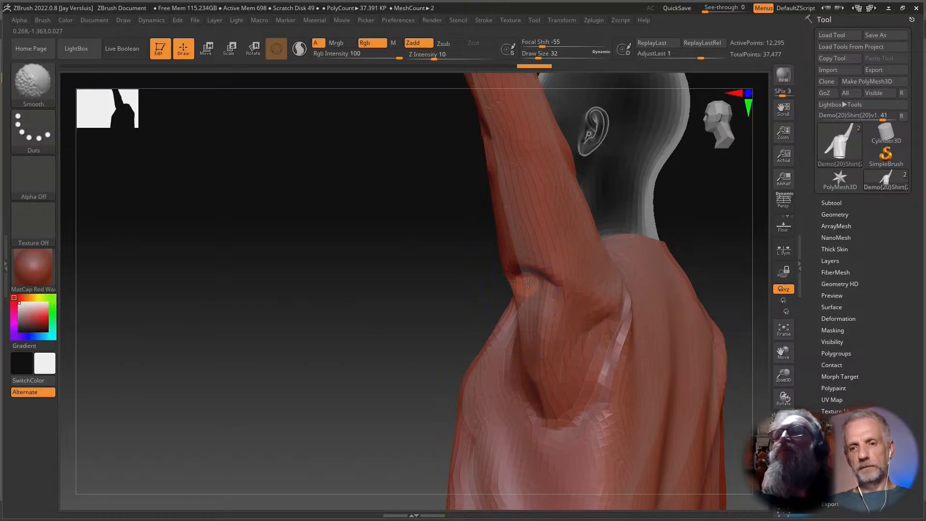
mouse_move(463, 366)
mouse_down()
mouse_move(601, 374)
mouse_move(577, 321)
mouse_move(595, 361)
mouse_move(569, 409)
mouse_move(577, 420)
mouse_move(606, 407)
mouse_move(618, 422)
mouse_move(671, 429)
mouse_move(581, 362)
mouse_move(536, 314)
mouse_move(544, 310)
mouse_move(702, 398)
mouse_up()
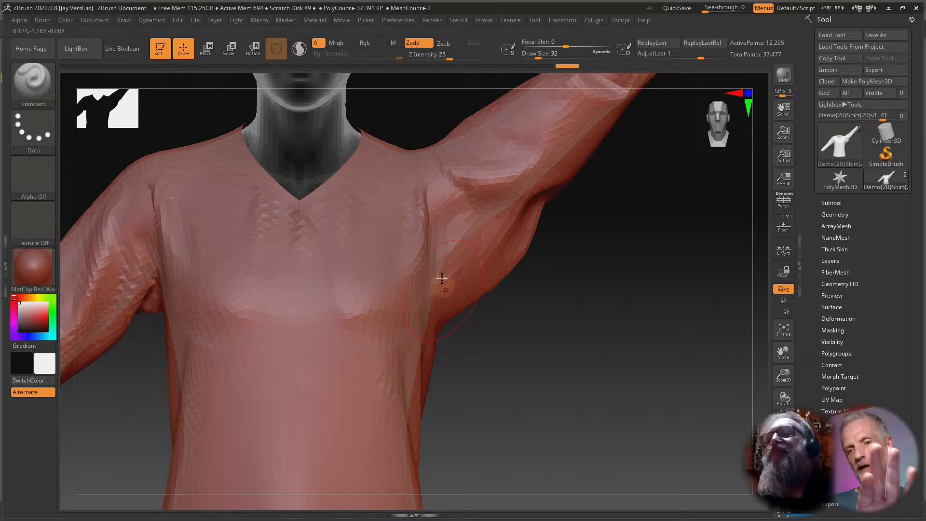
drag(549, 289, 530, 274)
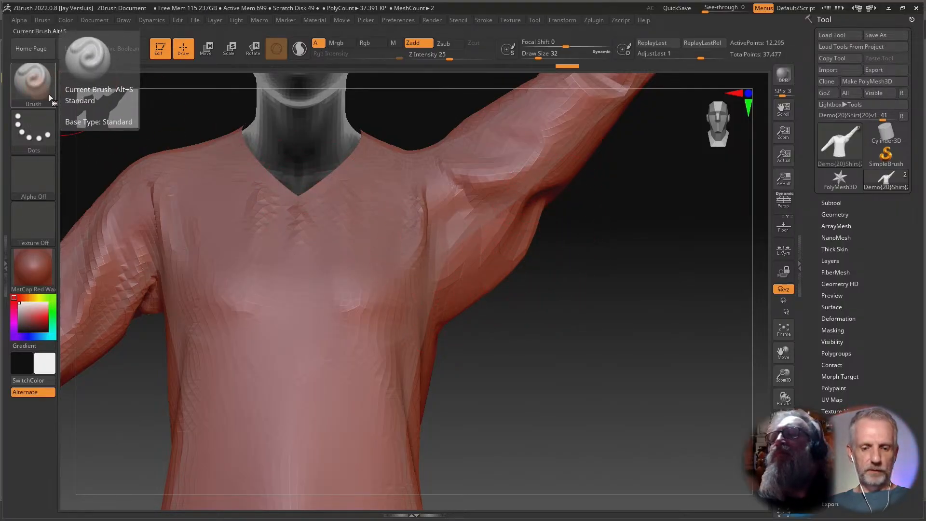
Select the Move Topological brush, push the shirt fabric under the left armpit into shape and smooth it.
key(b)
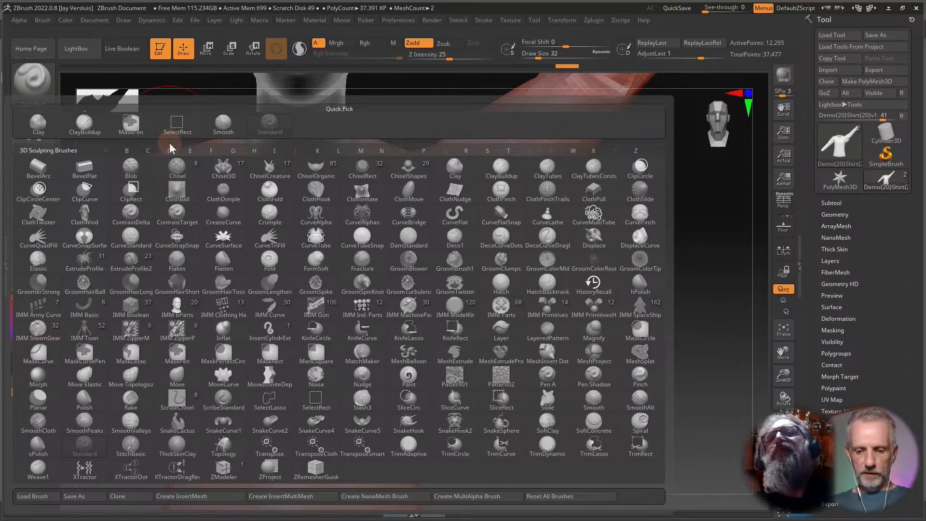
key(m)
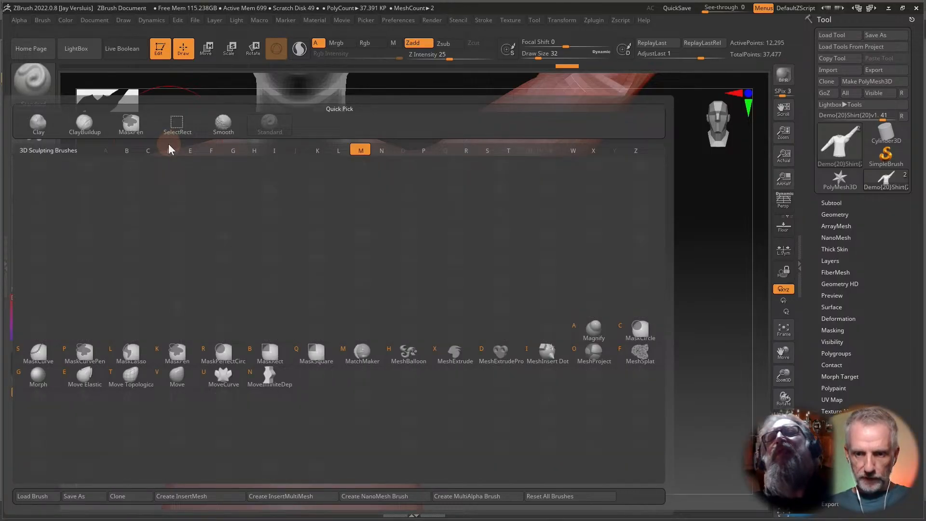
key(t)
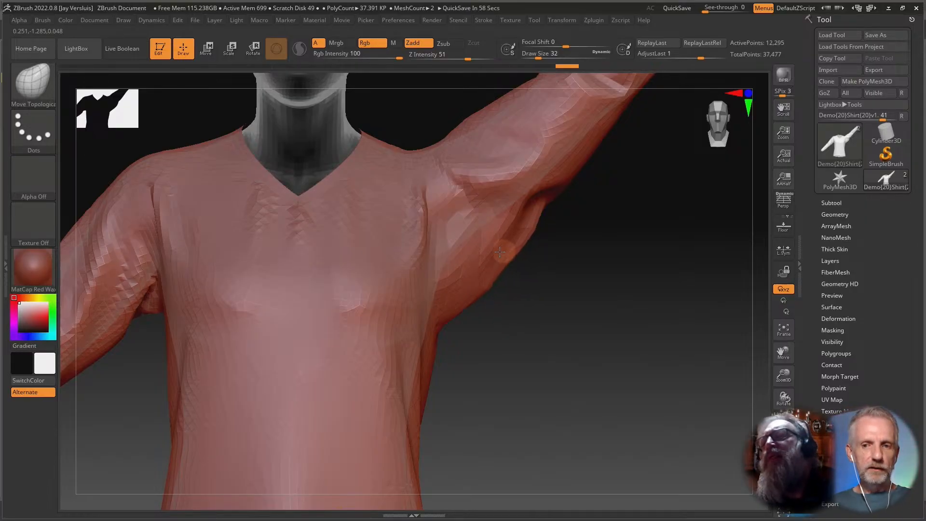
mouse_move(513, 262)
mouse_down()
mouse_move(500, 273)
mouse_move(508, 281)
mouse_move(507, 273)
mouse_move(482, 283)
mouse_up()
right_drag(482, 283, 510, 269)
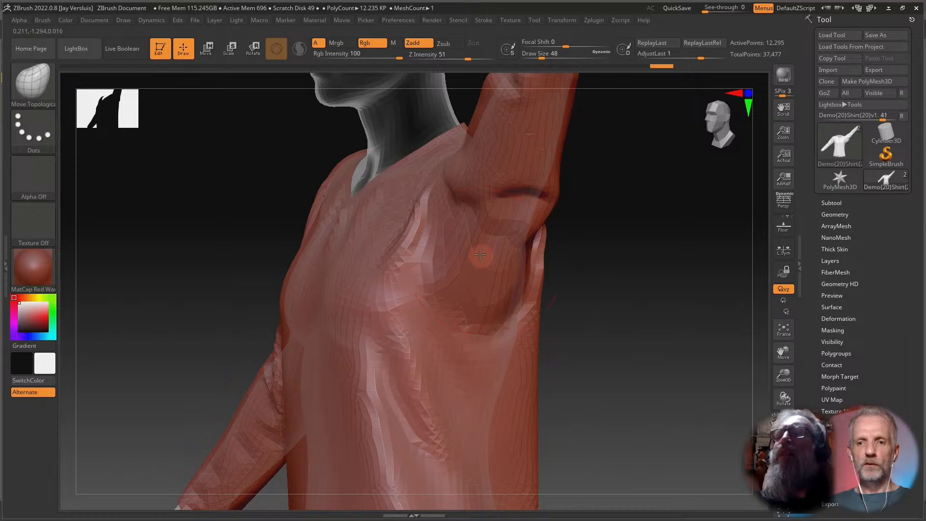
mouse_move(506, 279)
right_down()
mouse_move(459, 265)
mouse_move(482, 268)
mouse_move(444, 241)
mouse_move(476, 267)
right_up()
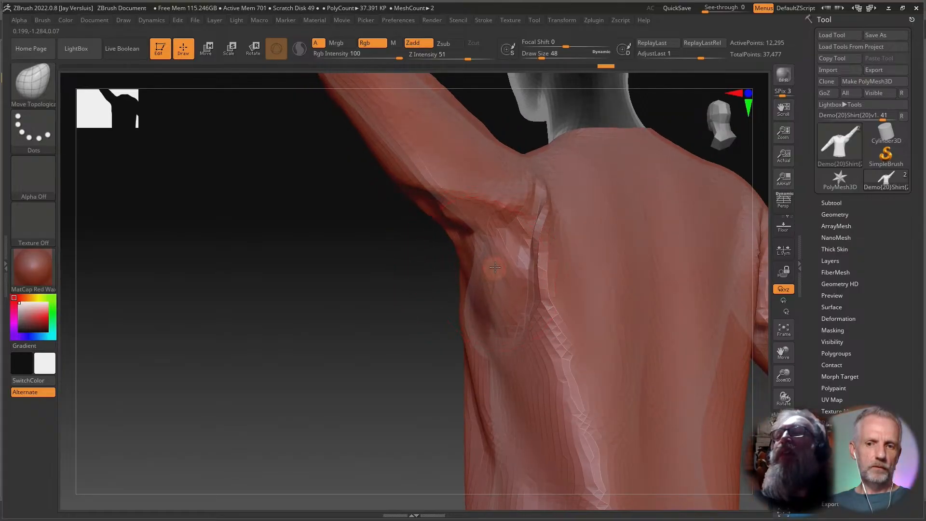
mouse_move(449, 238)
right_down()
mouse_move(532, 263)
mouse_move(439, 211)
right_up()
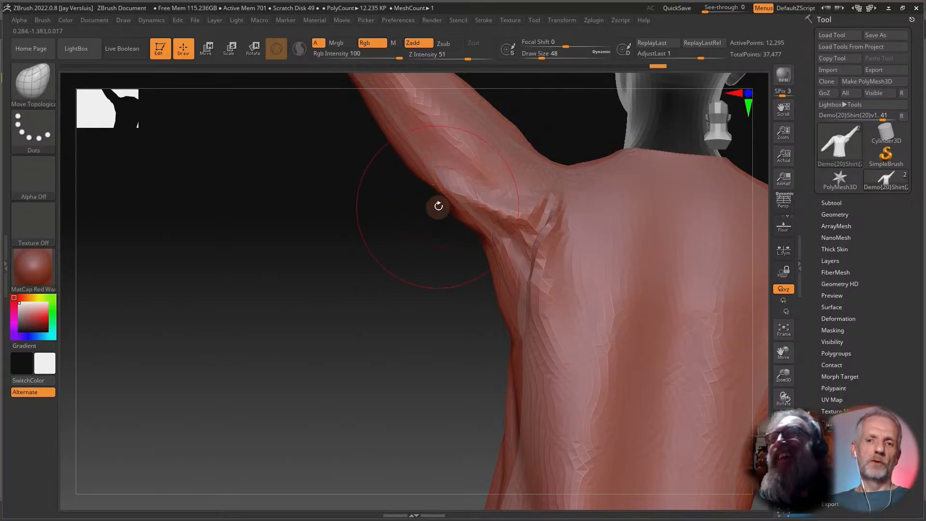
right_drag(436, 205, 442, 198)
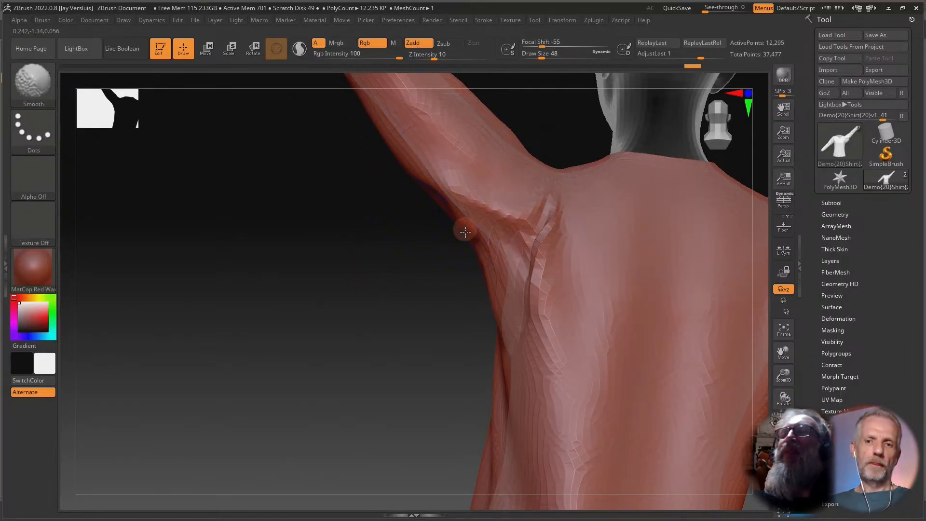
right_drag(417, 248, 513, 244)
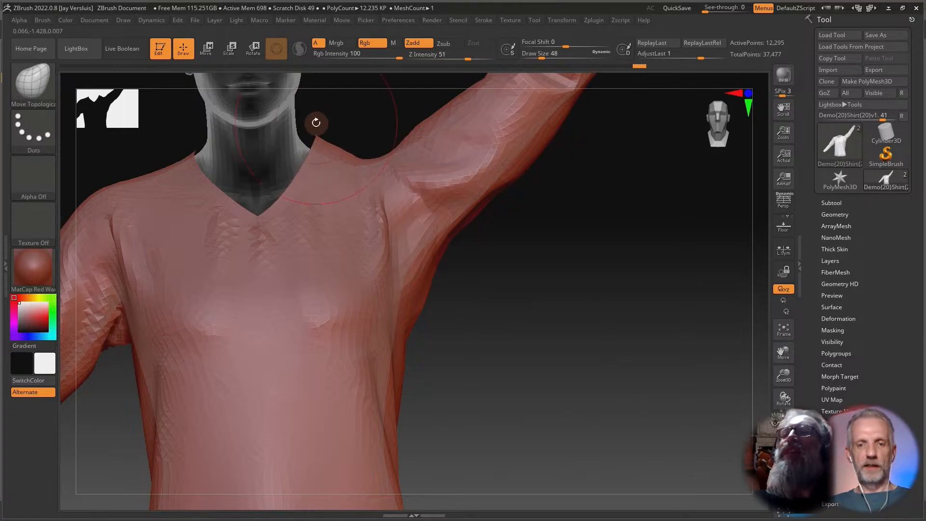
drag(498, 240, 470, 253)
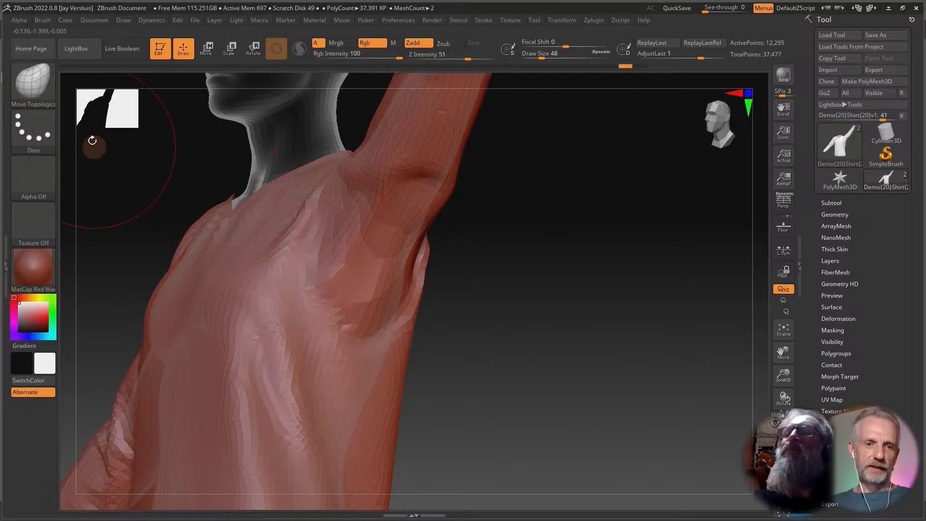
Set SmoothCloth as the smoothing brush and smooth the shirt's left armpit fold with it.
key(b)
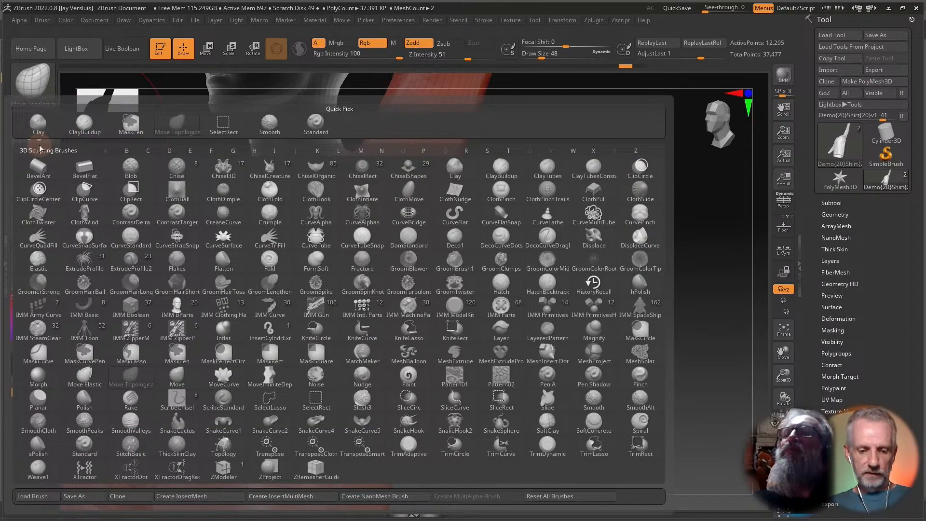
key(s)
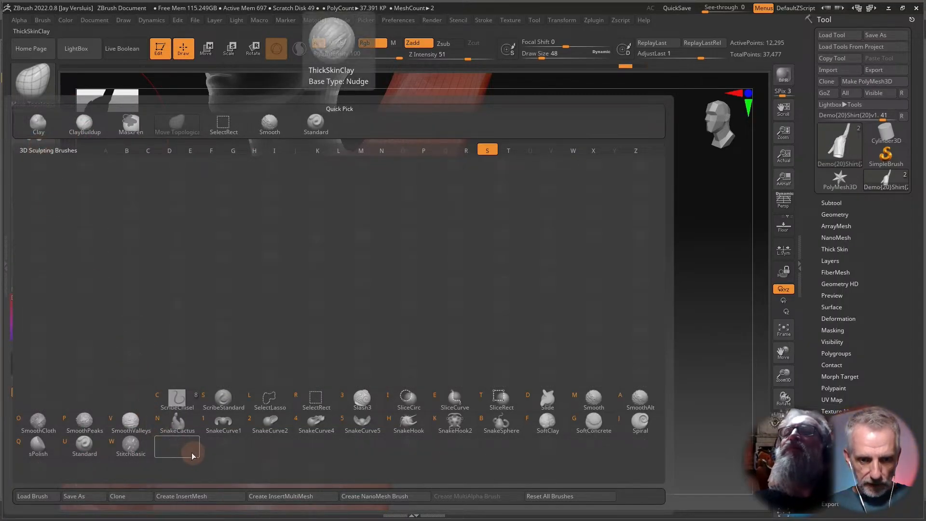
click(45, 423)
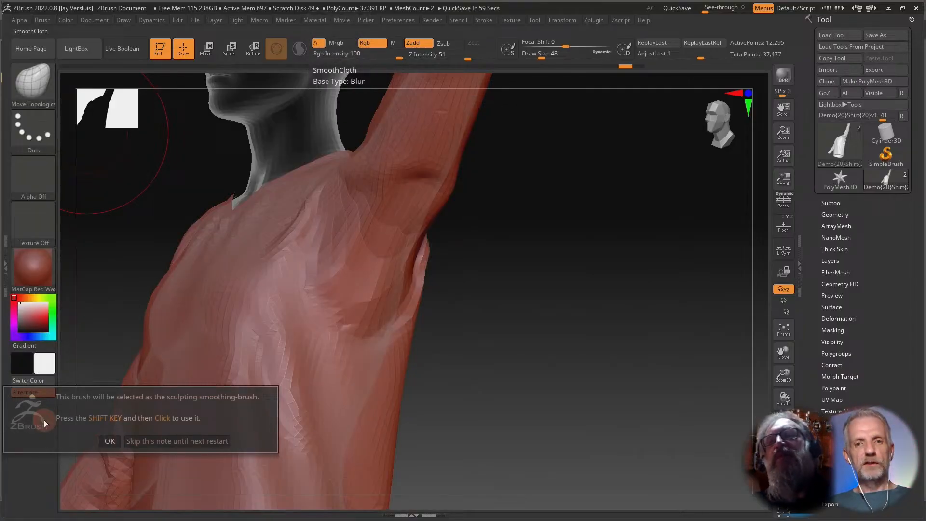
click(110, 441)
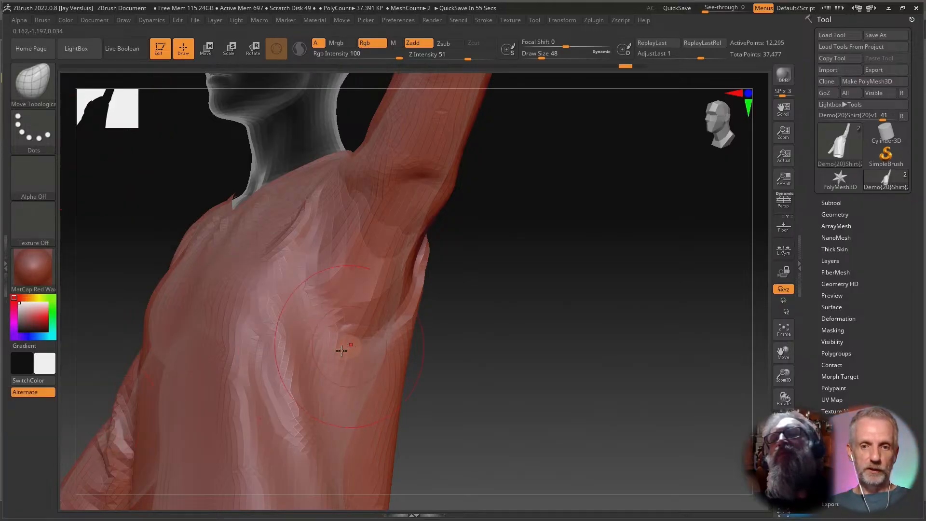
key(shift)
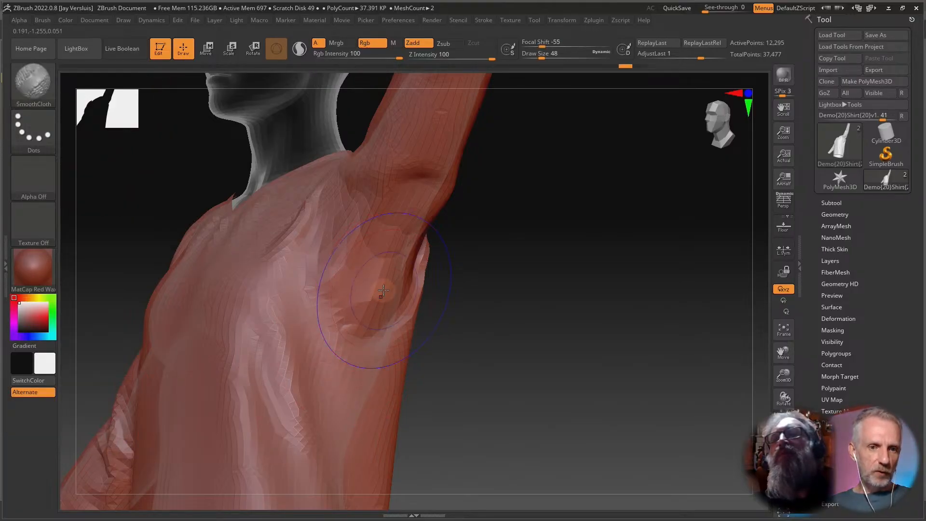
shift+drag(383, 290, 374, 232)
drag(502, 262, 407, 239)
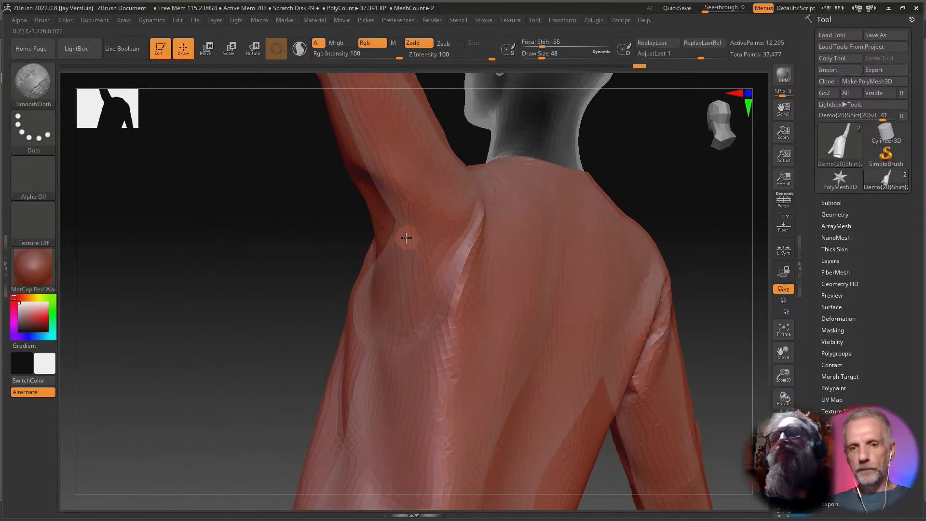
drag(352, 223, 405, 240)
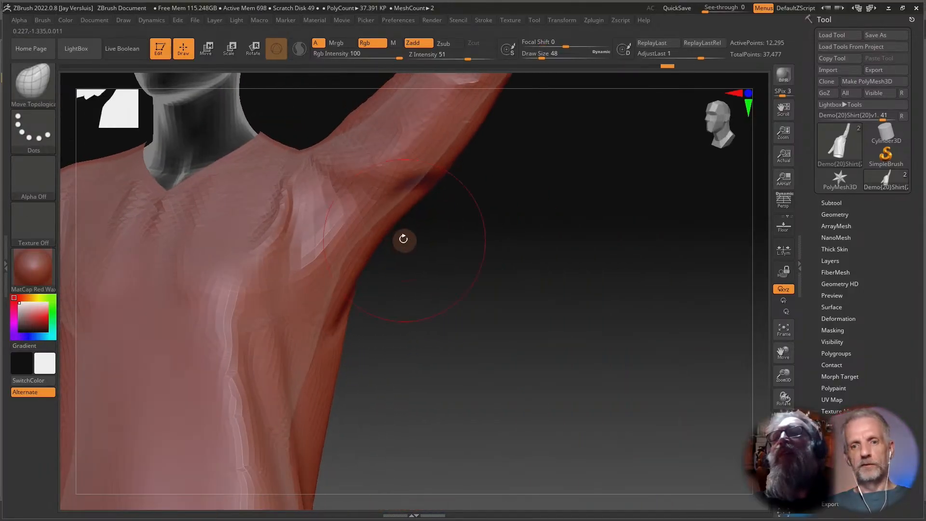
alt+drag(475, 266, 621, 272)
drag(614, 308, 547, 327)
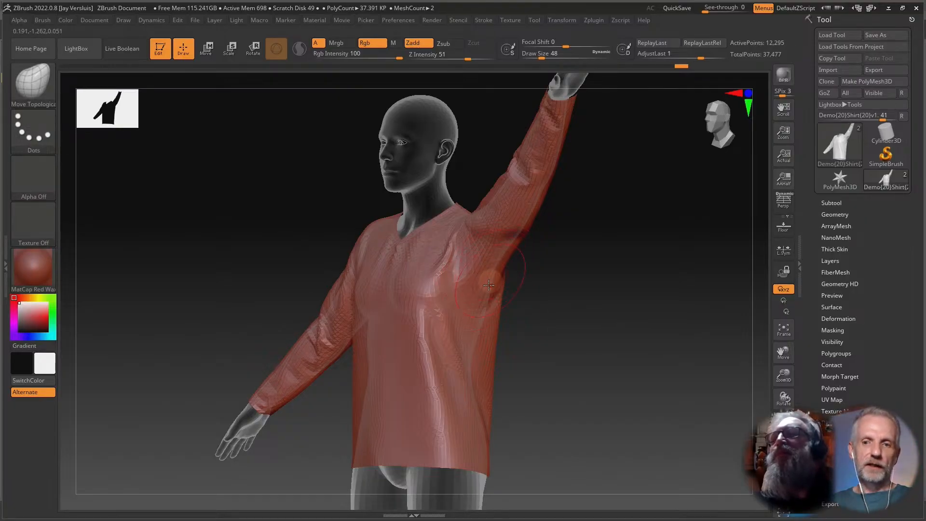
drag(537, 320, 554, 320)
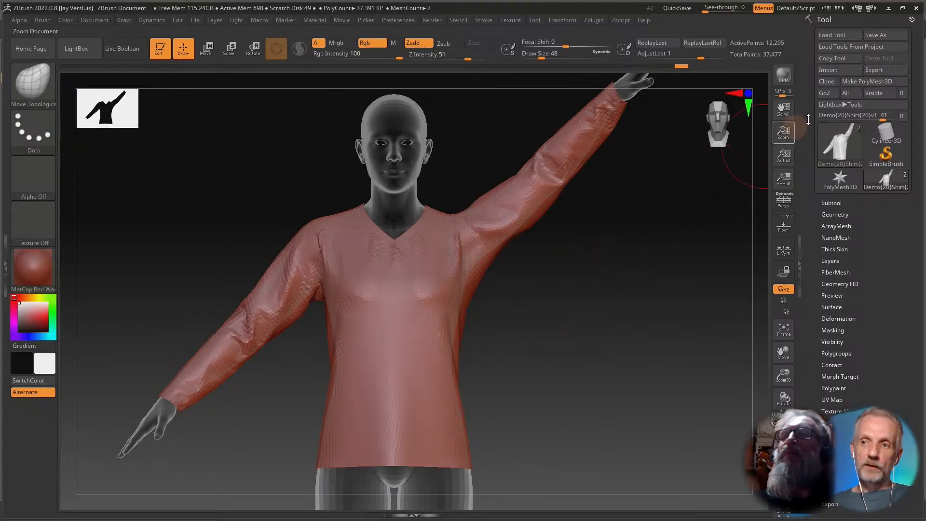
Send the shirt subtool back to Daz Studio with GoZ and reposition the GoZ Update Options dialog.
click(826, 93)
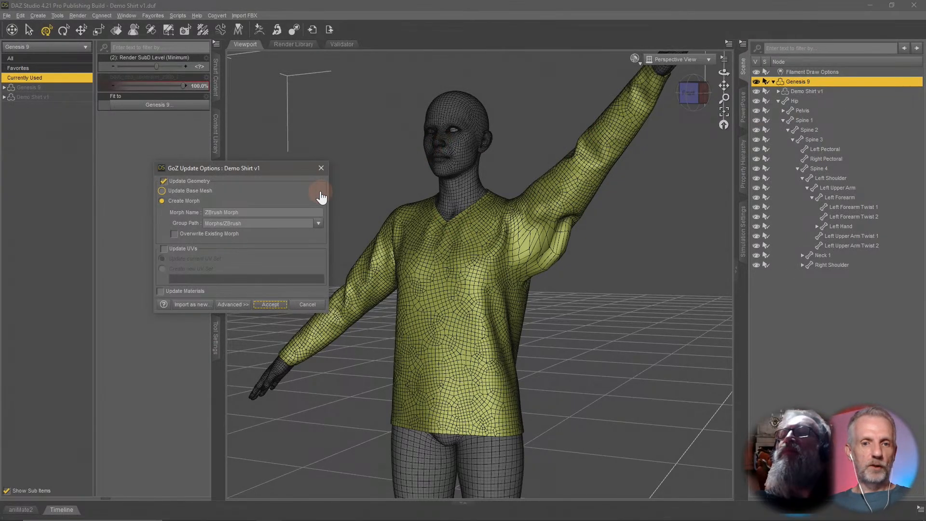
drag(283, 169, 320, 132)
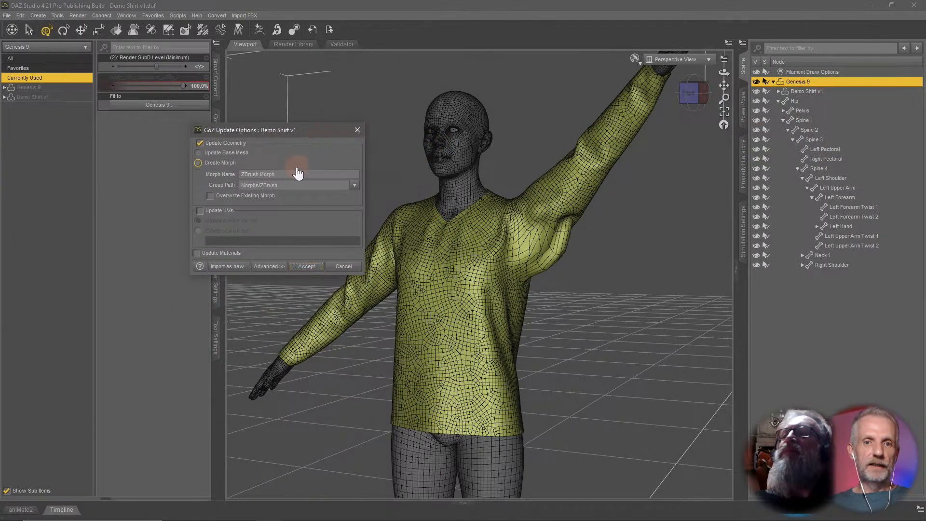
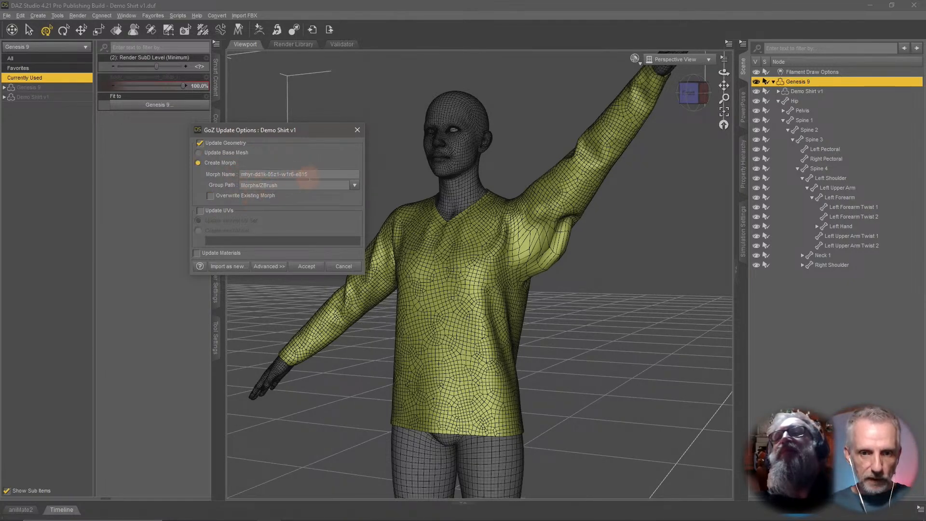
Cancel the GoZ update and open the parameter settings of the body_cbs_upperarm_z90p_l corrective morph to copy its name.
click(343, 266)
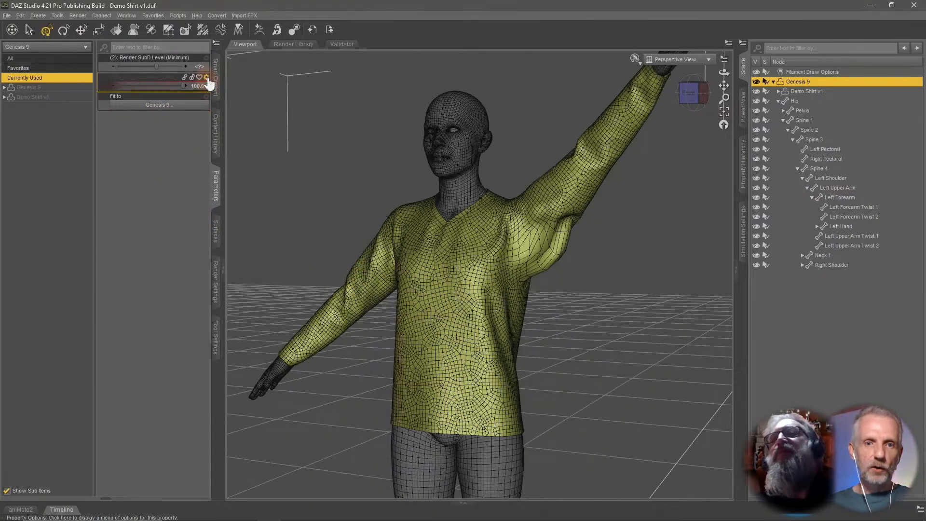
click(206, 77)
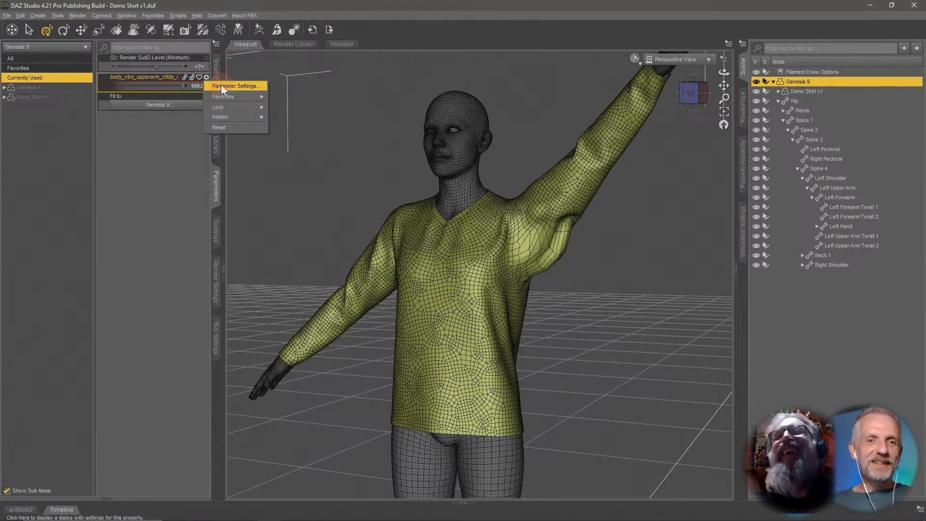
click(221, 85)
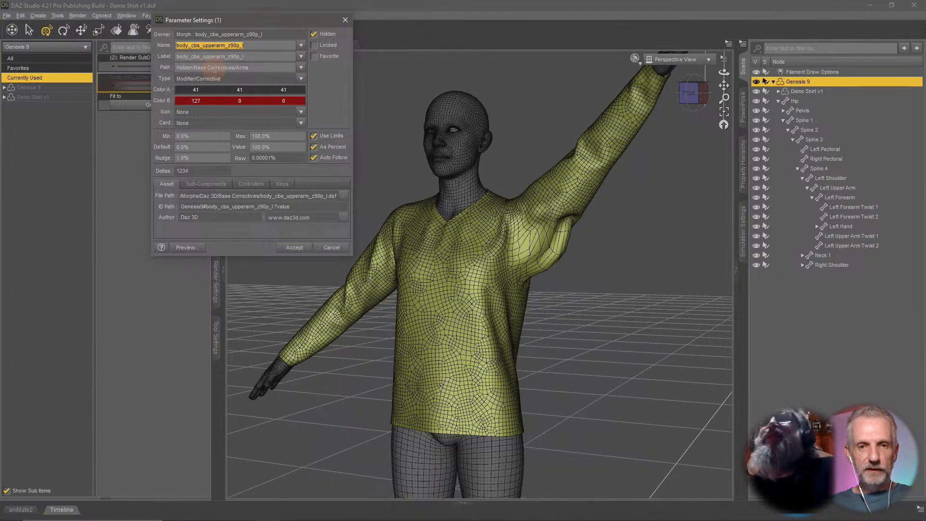
click(332, 248)
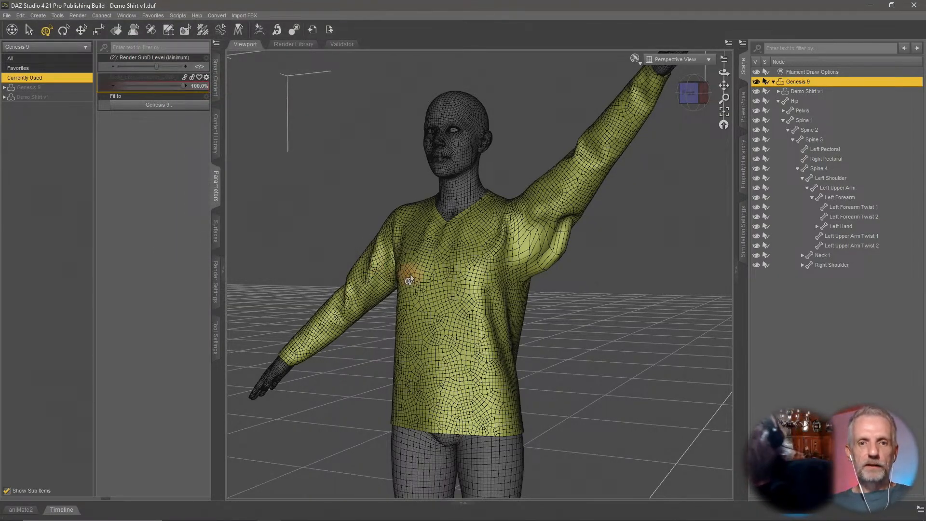
Resend the shirt from ZBrush via GoZ as morph body_cbs_upperarm_z90p_l, overwriting the existing morph, grouped under Hidden > Base Correctives > Arms.
key(alt+Tab)
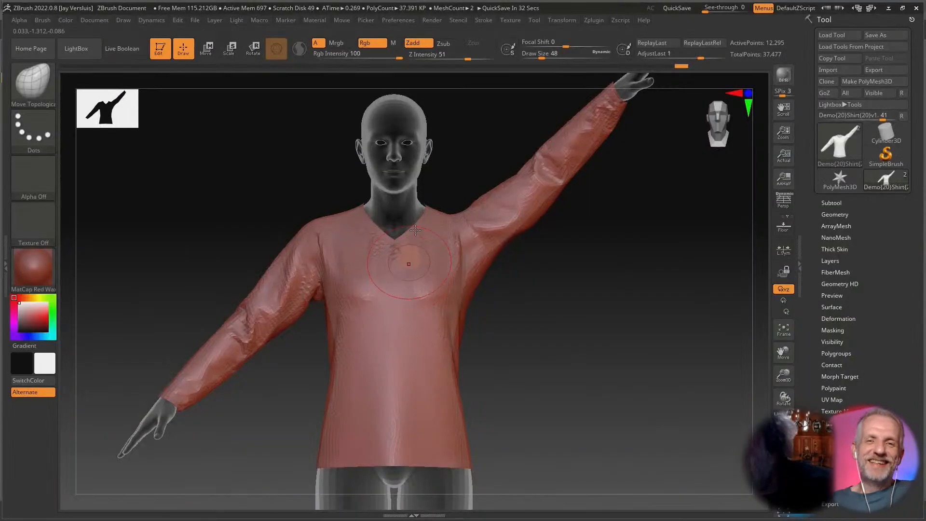
click(825, 92)
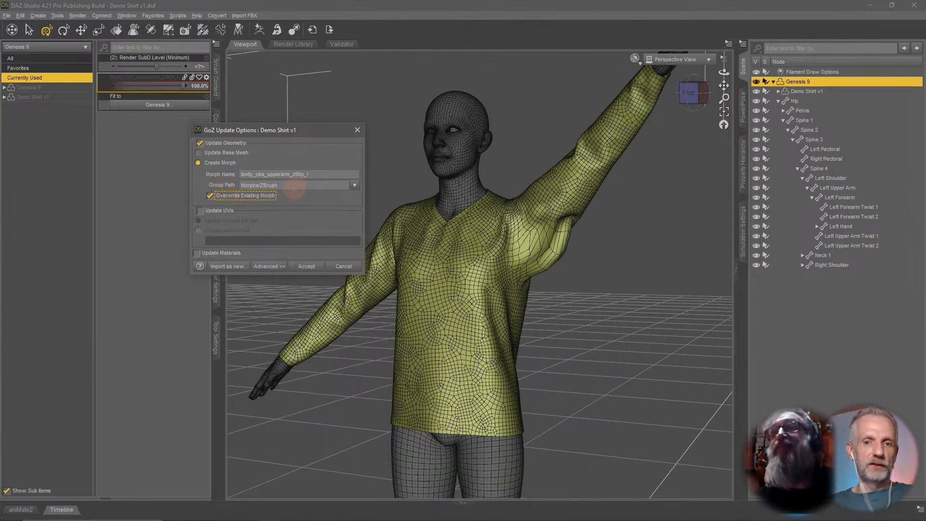
drag(294, 187, 233, 188)
click(332, 203)
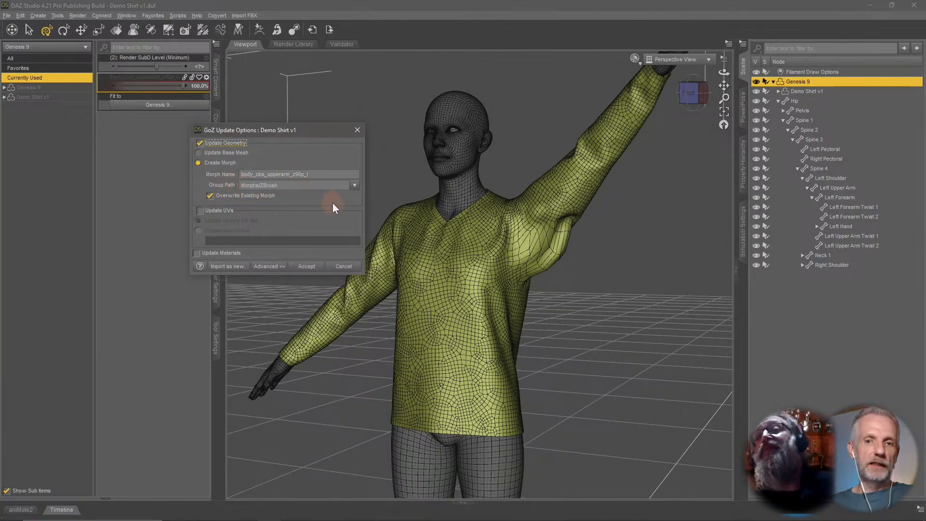
click(354, 186)
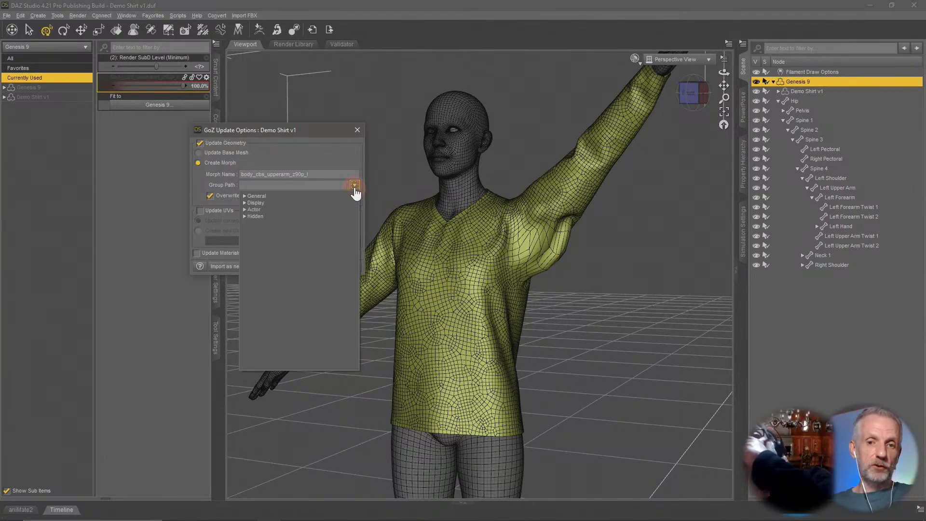
click(245, 217)
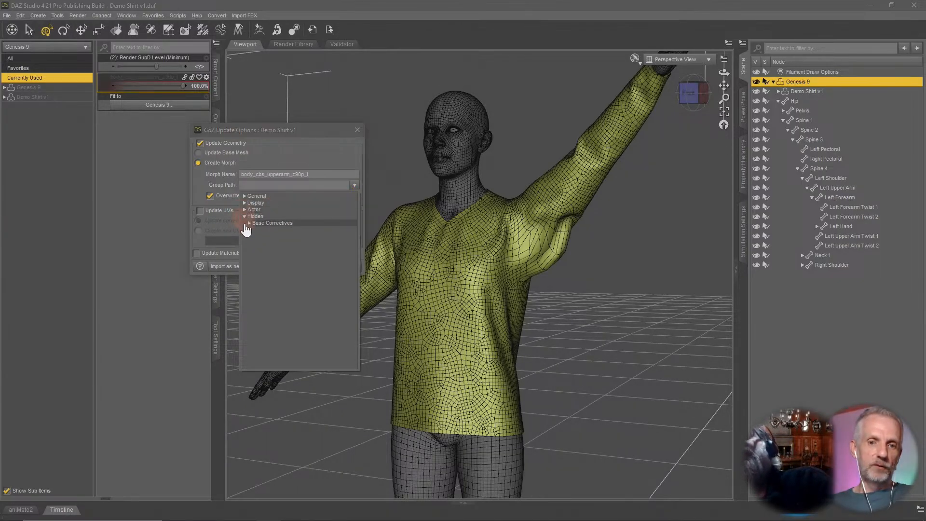
click(250, 224)
click(282, 246)
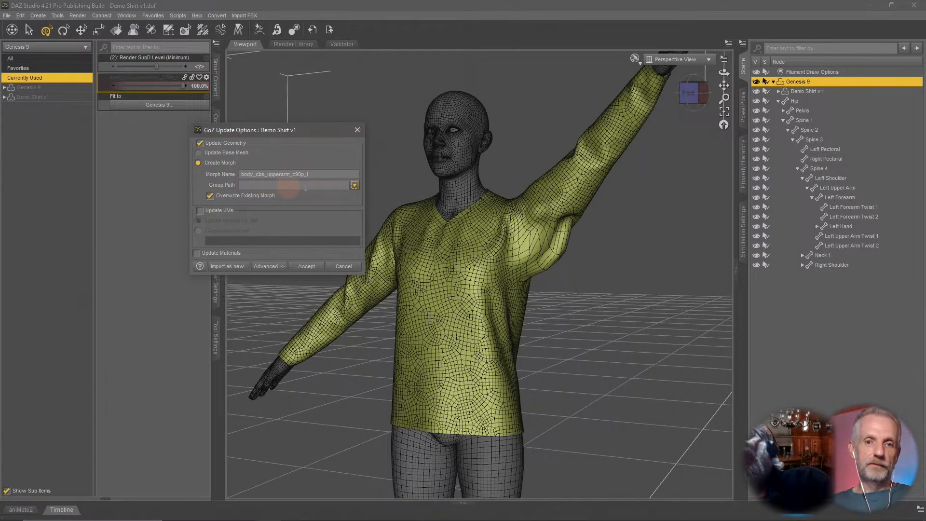
click(307, 266)
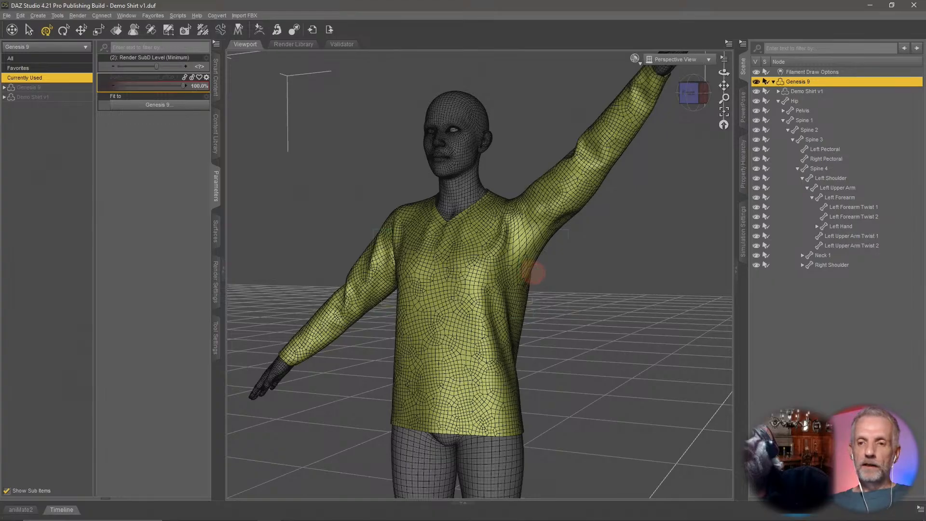
Select the figure's left upper arm with PowerPose and lower it back down to the rest pose.
mouse_move(534, 273)
middle_down()
mouse_move(503, 268)
mouse_move(527, 271)
middle_up()
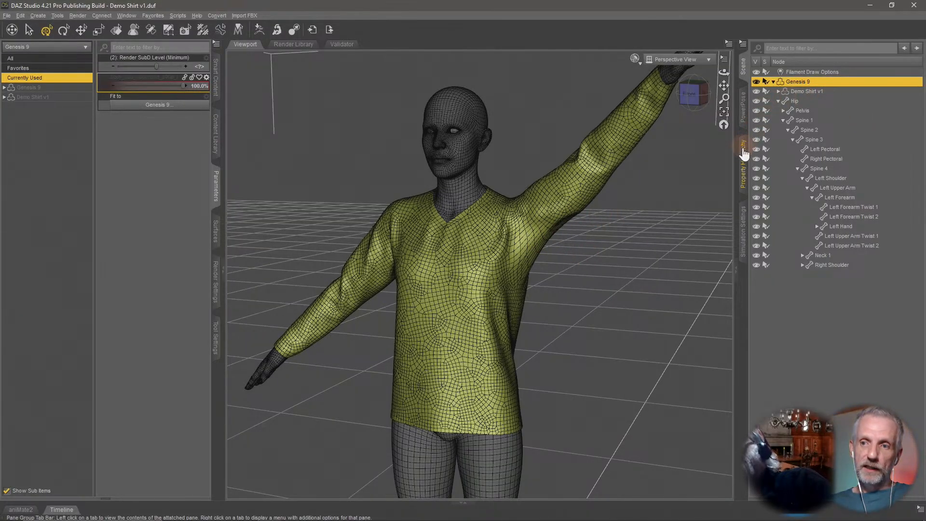
click(743, 110)
click(848, 194)
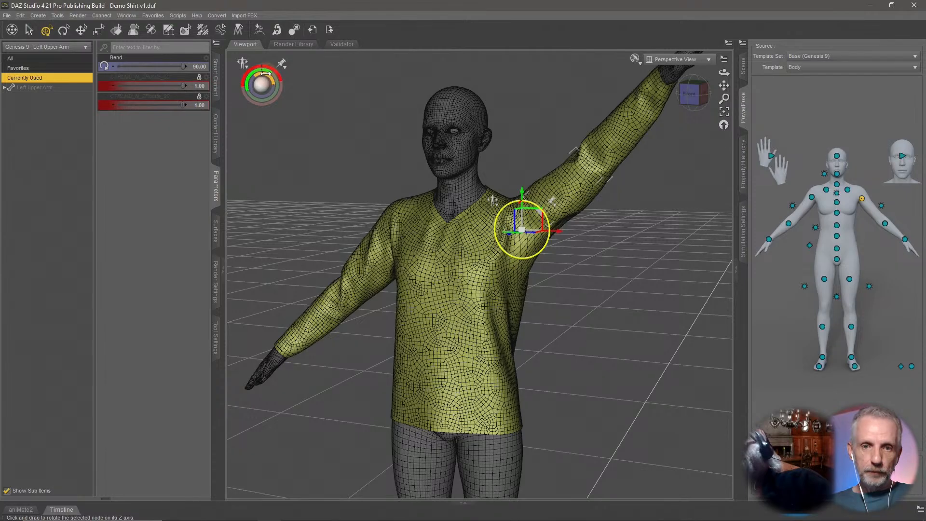
drag(273, 80, 419, 114)
click(28, 32)
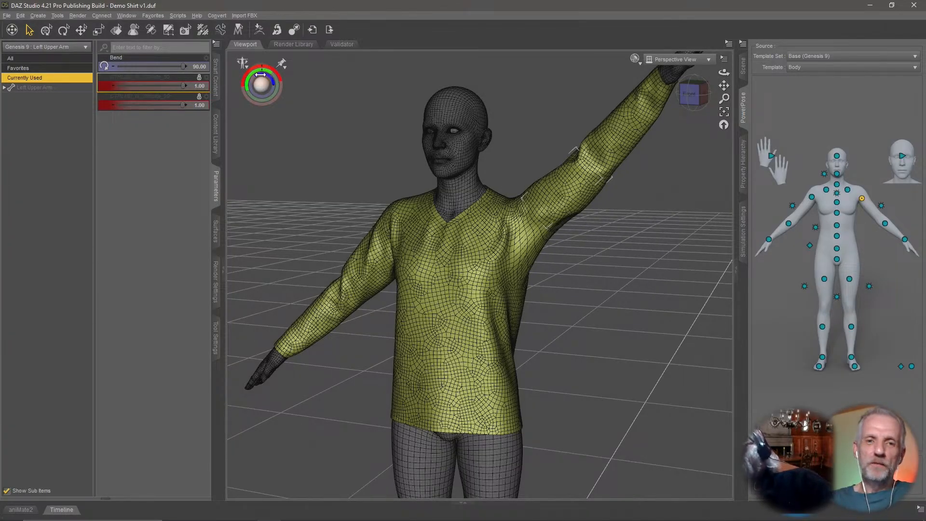
drag(265, 75, 112, 51)
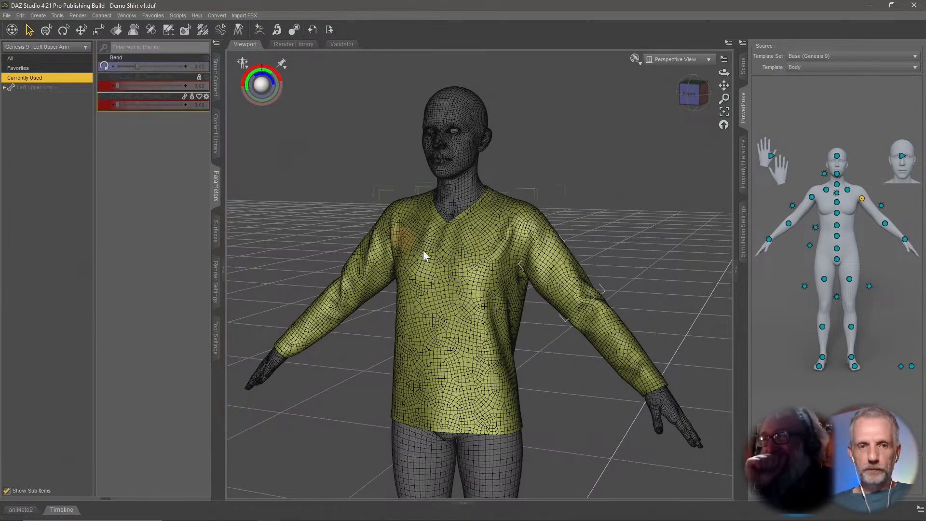
Inspect the shirt around both shoulders and the left armpit from several angles in the rest pose.
mouse_move(423, 253)
alt+mouse_down()
mouse_move(428, 270)
mouse_move(434, 265)
mouse_move(421, 270)
alt+mouse_up()
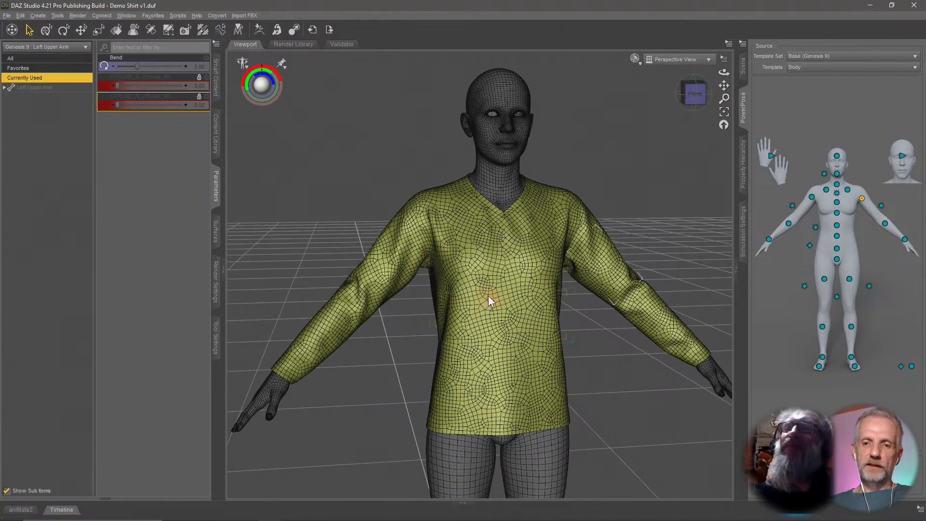
alt+drag(490, 301, 276, 362)
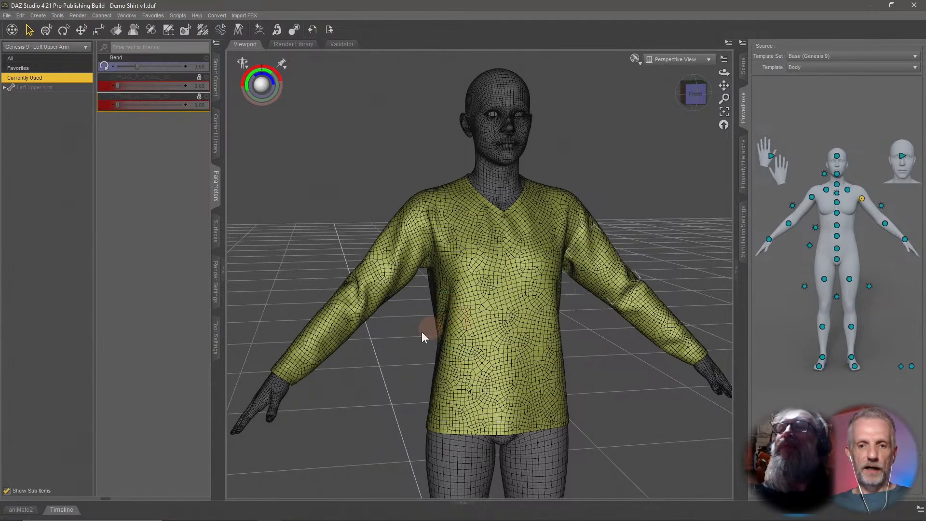
alt+drag(416, 331, 405, 337)
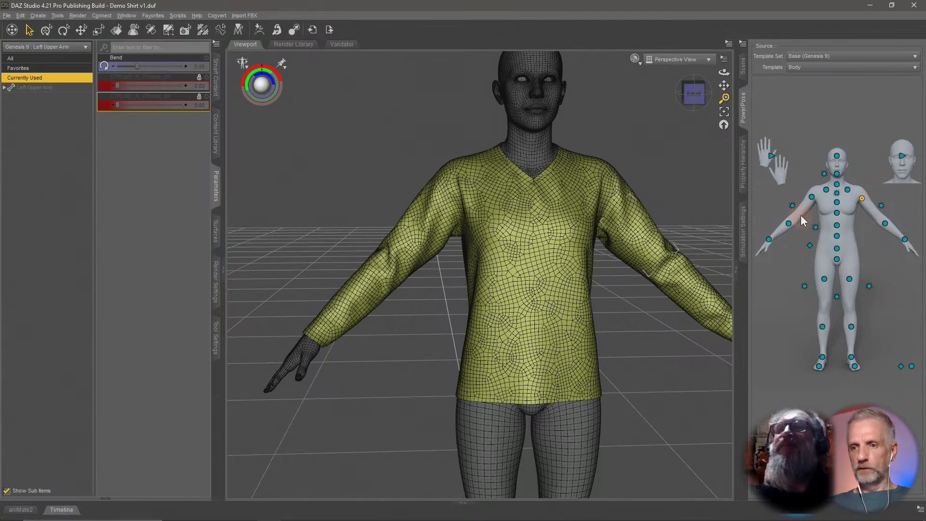
ctrl+alt+drag(583, 217, 578, 217)
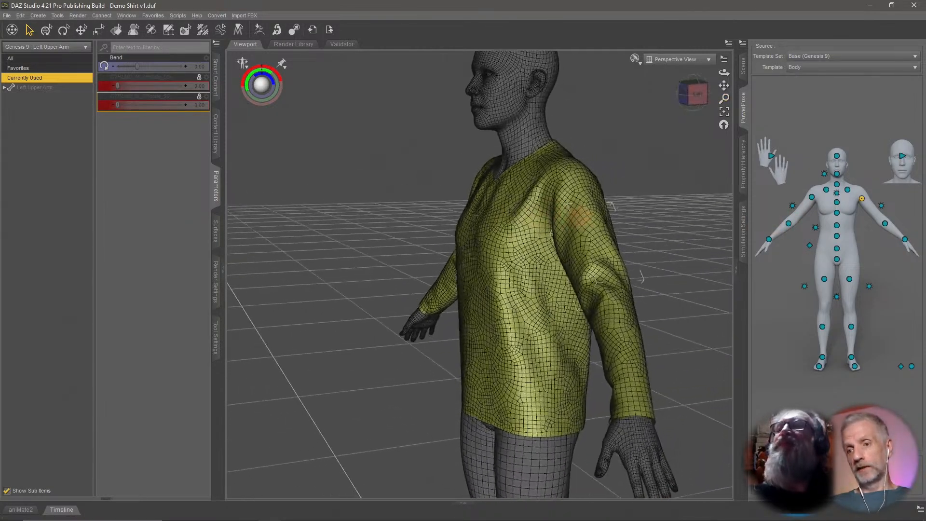
ctrl+alt+right_drag(600, 201, 574, 207)
alt+drag(574, 205, 785, 250)
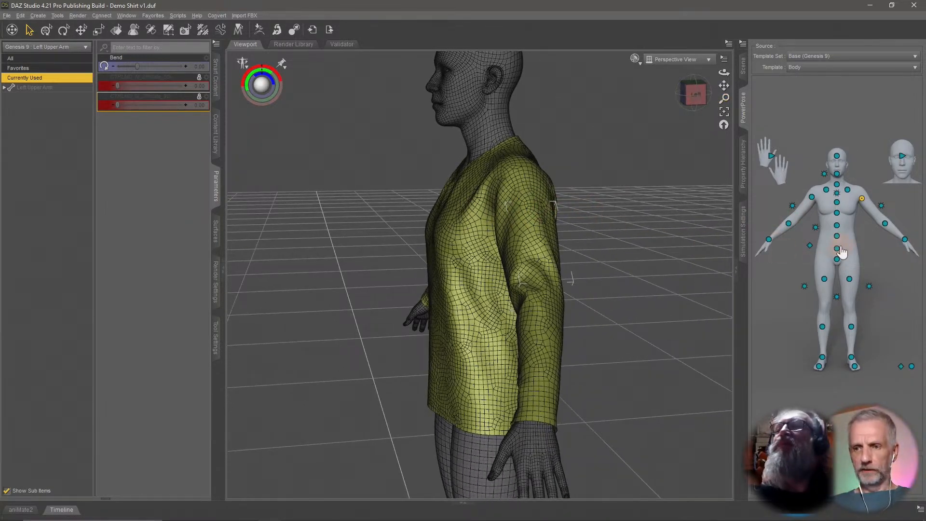
Try rotating the hip, Spine 1 and Spine 2 bones to test the shirt, undoing each pose.
click(838, 248)
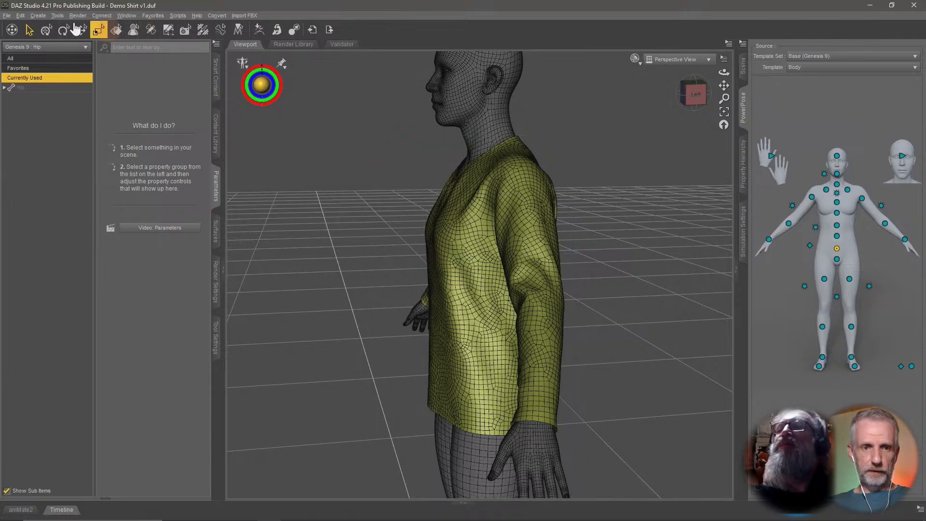
click(47, 30)
alt+drag(320, 293, 393, 329)
drag(482, 328, 454, 371)
key(ctrl+z)
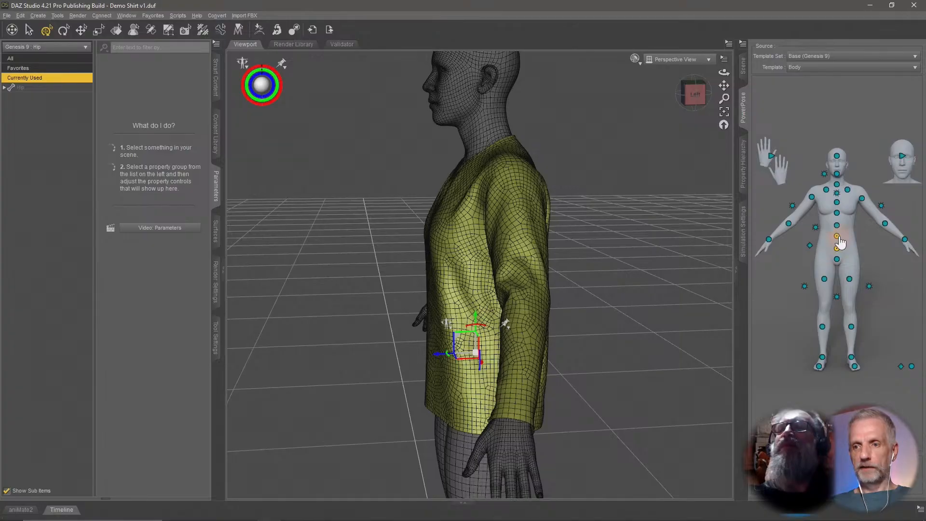
click(838, 236)
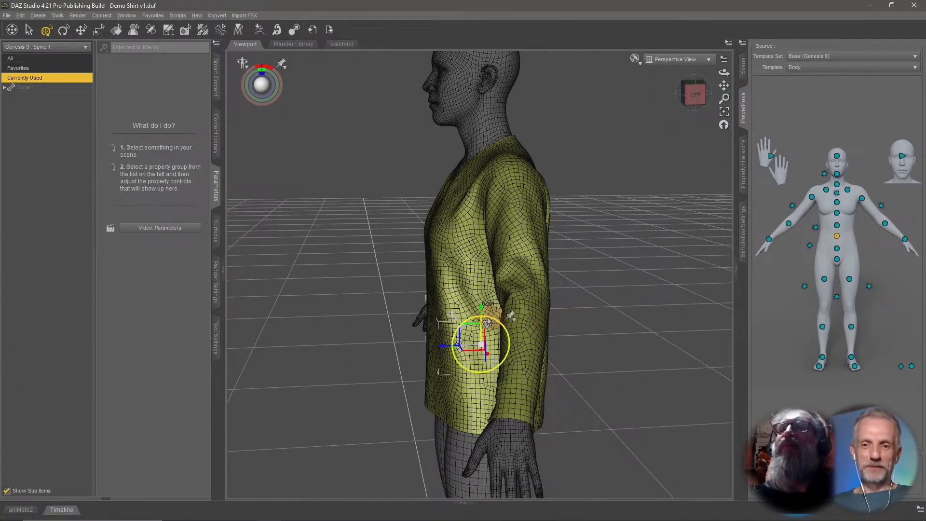
drag(487, 322, 512, 319)
key(ctrl+z)
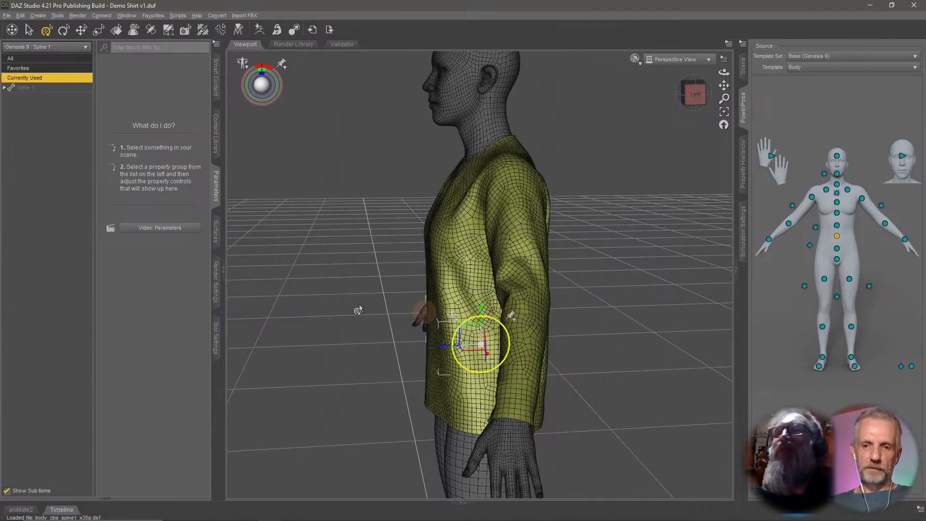
alt+drag(358, 310, 458, 353)
key(ctrl+z)
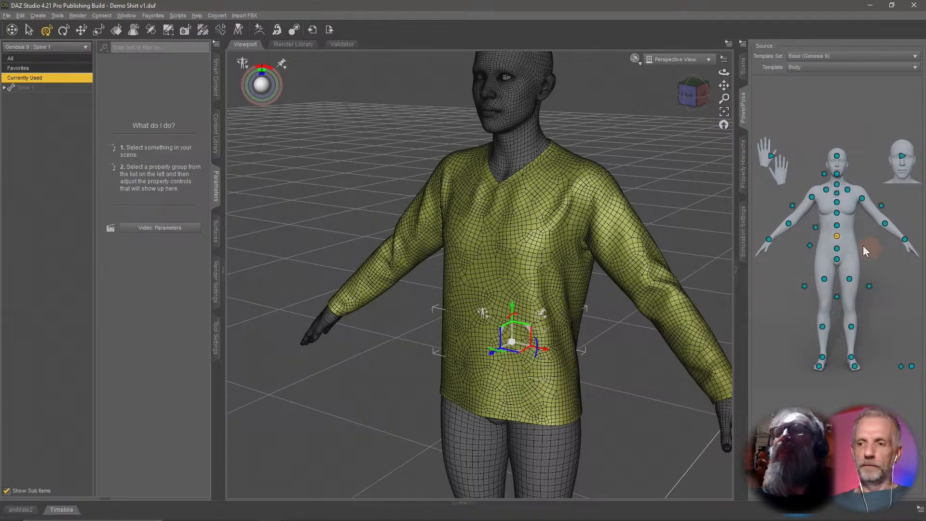
click(837, 225)
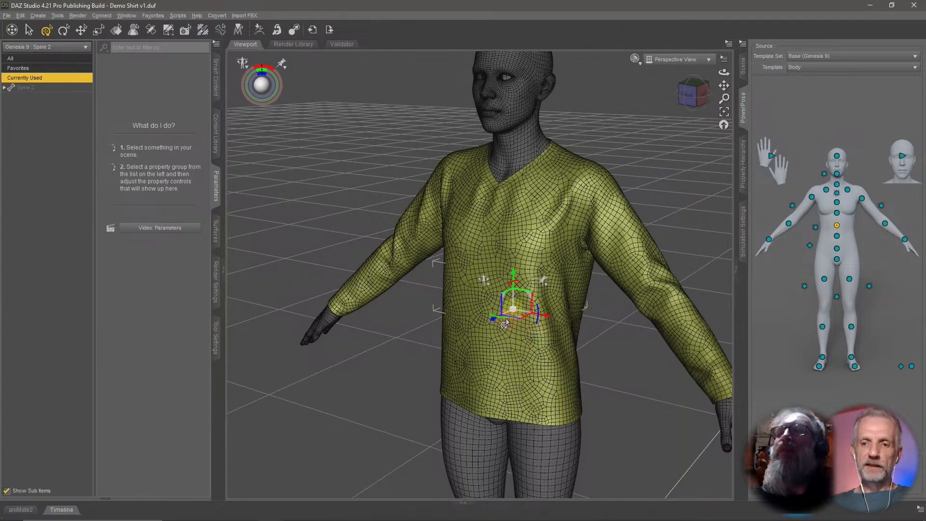
drag(505, 324, 564, 328)
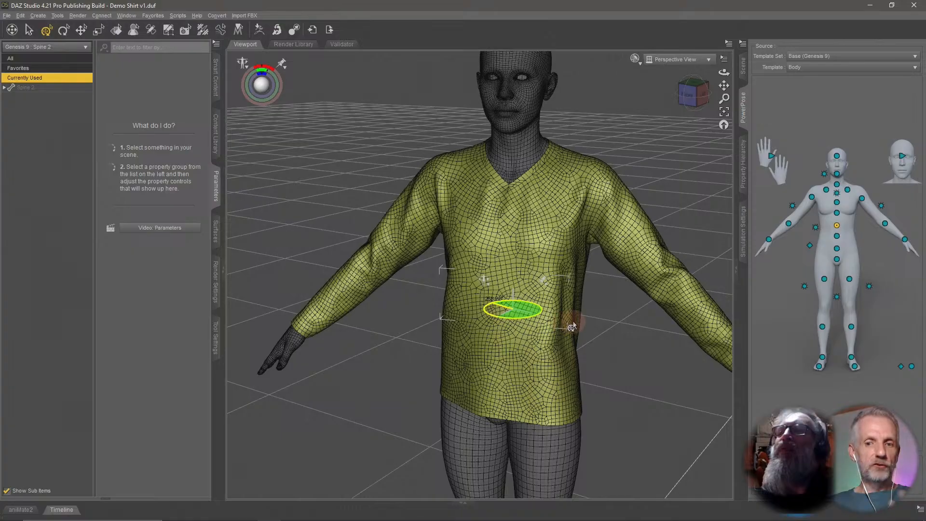
key(ctrl+z)
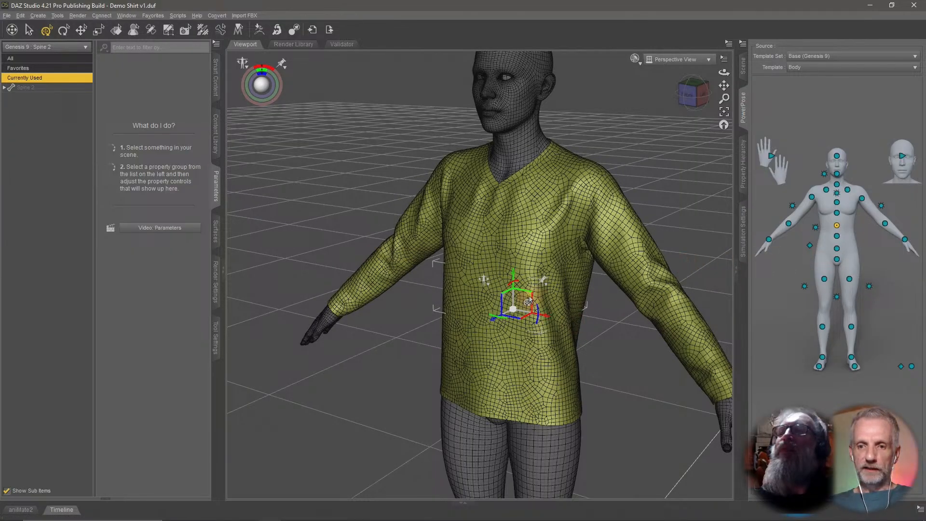
Select the Spine 3 bone and bend the torso forward to test how the shirt follows.
mouse_move(573, 288)
ctrl+alt+mouse_down()
mouse_move(477, 286)
mouse_move(553, 293)
mouse_move(563, 277)
mouse_move(556, 285)
mouse_move(592, 278)
mouse_move(572, 281)
mouse_move(585, 280)
mouse_move(581, 287)
ctrl+alt+mouse_up()
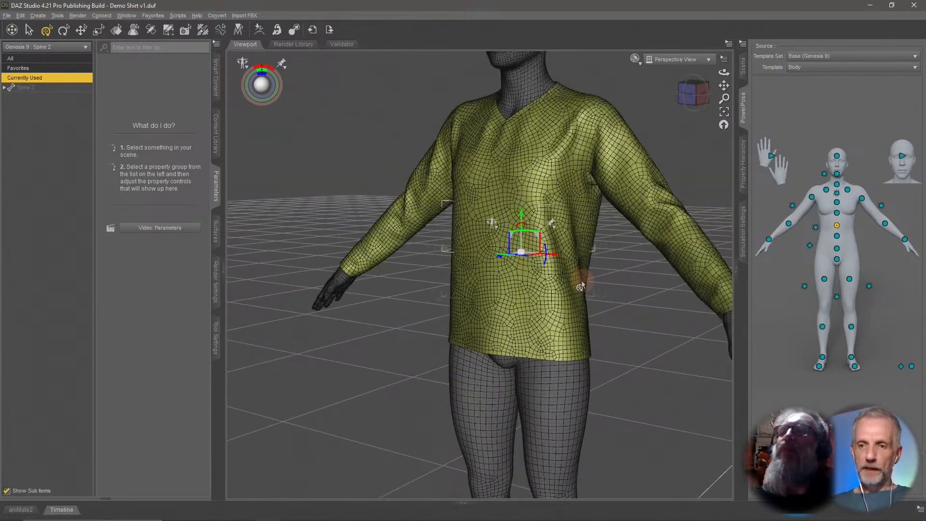
ctrl+alt+right_drag(582, 284, 546, 352)
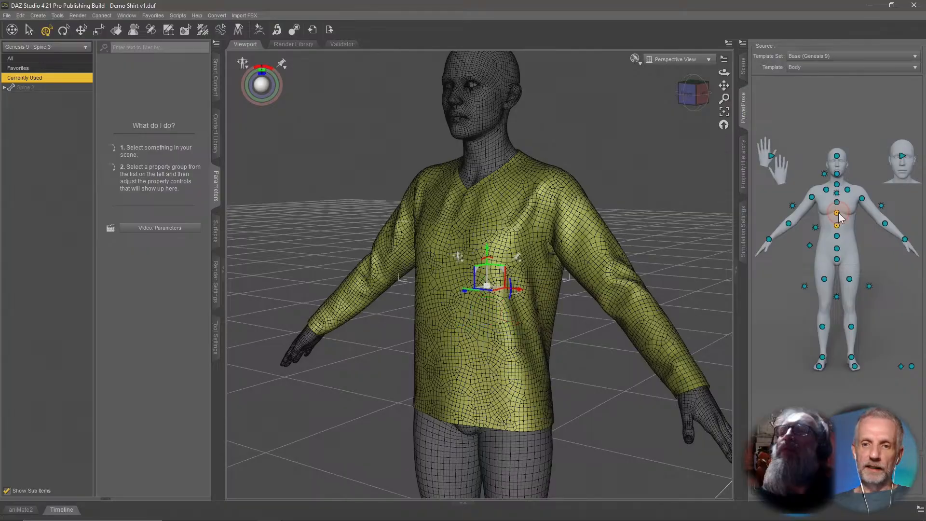
mouse_move(596, 256)
ctrl+alt+mouse_down()
mouse_move(598, 248)
mouse_move(599, 258)
ctrl+alt+mouse_up()
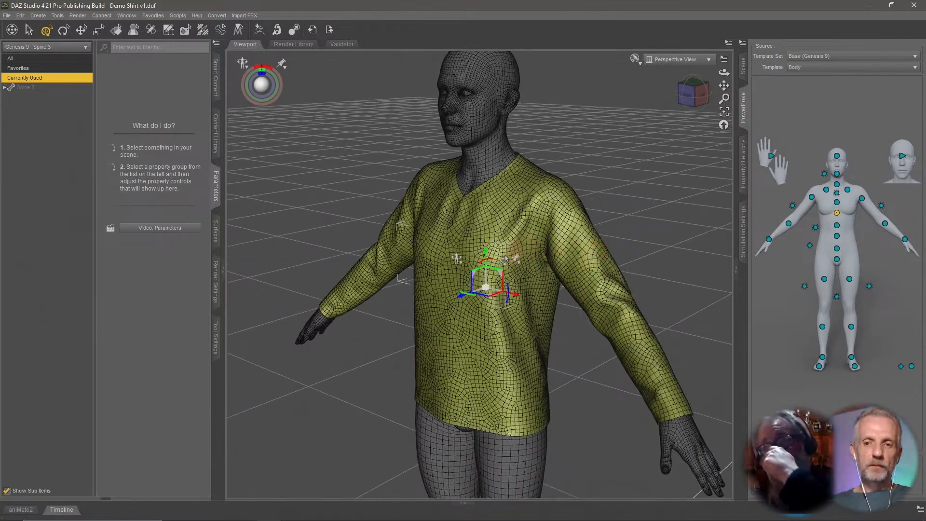
drag(482, 269, 536, 259)
mouse_move(481, 266)
mouse_down()
mouse_move(519, 252)
mouse_move(489, 259)
mouse_up()
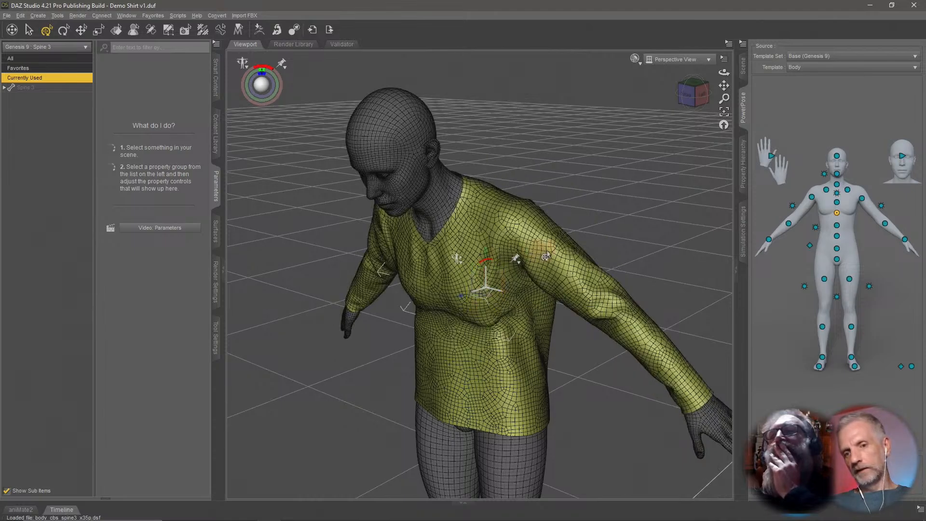
Inspect the bent shirt's side closely and expand the Demo Shirt v1 node's bone hierarchy in the scene.
scroll(548, 252, up, 2)
ctrl+alt+right_drag(548, 252, 548, 245)
scroll(548, 248, up, 2)
mouse_move(549, 251)
ctrl+alt+mouse_down()
mouse_move(541, 245)
mouse_move(552, 248)
ctrl+alt+mouse_up()
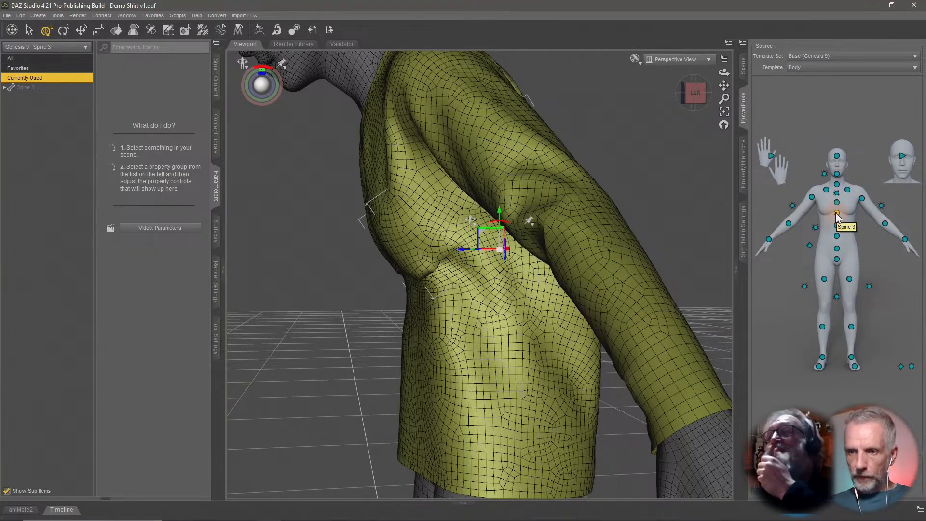
click(744, 66)
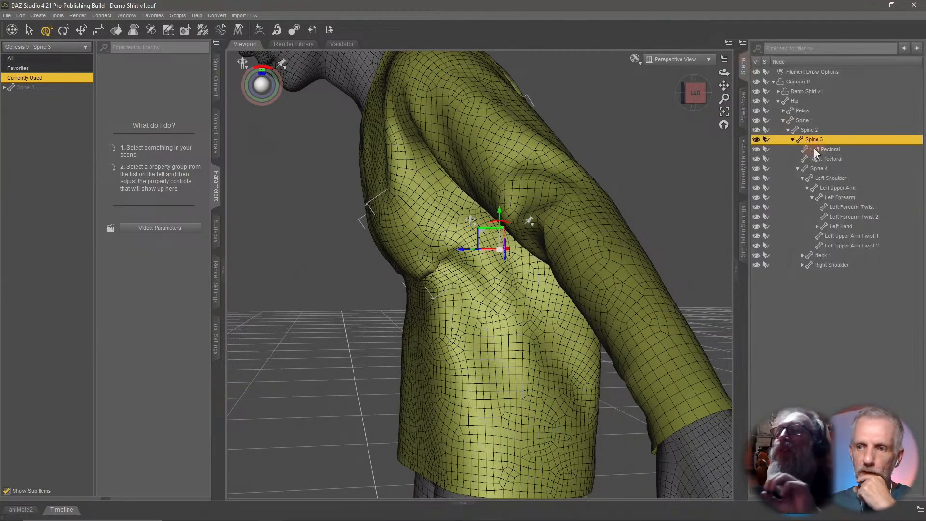
click(778, 91)
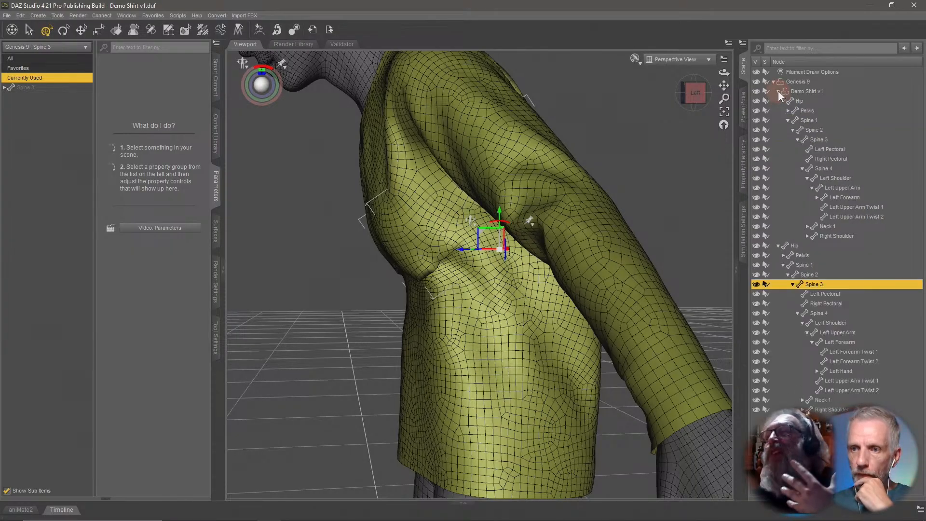
Select the shirt's Spine 3 bone and display its general weight map with the Node Weight Map Brush.
click(826, 138)
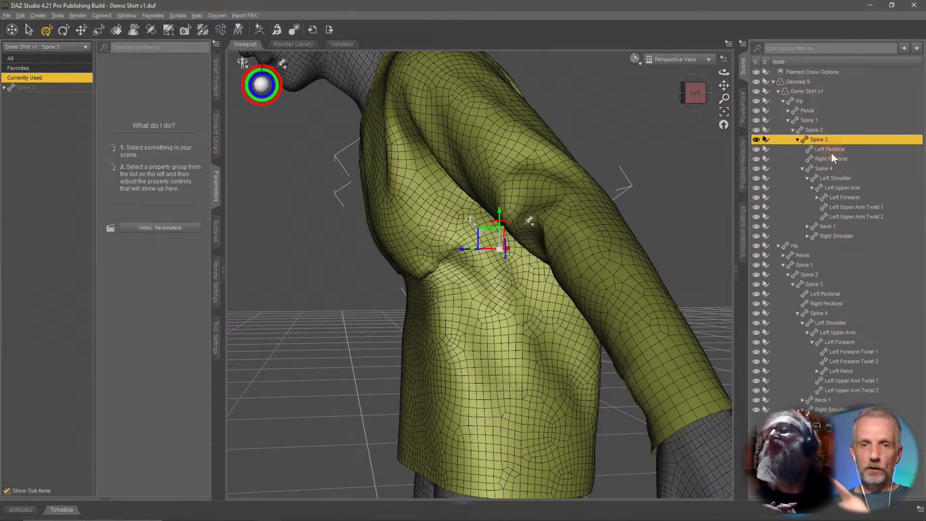
click(203, 31)
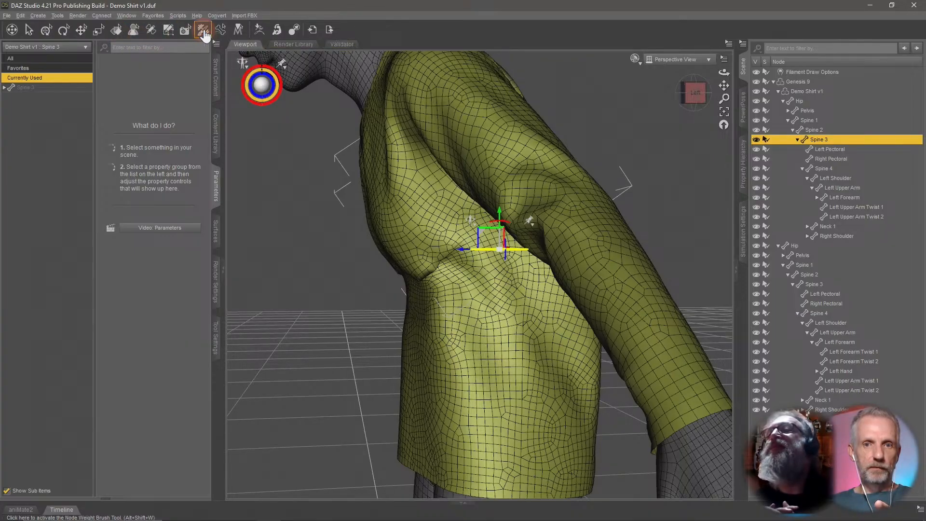
click(217, 337)
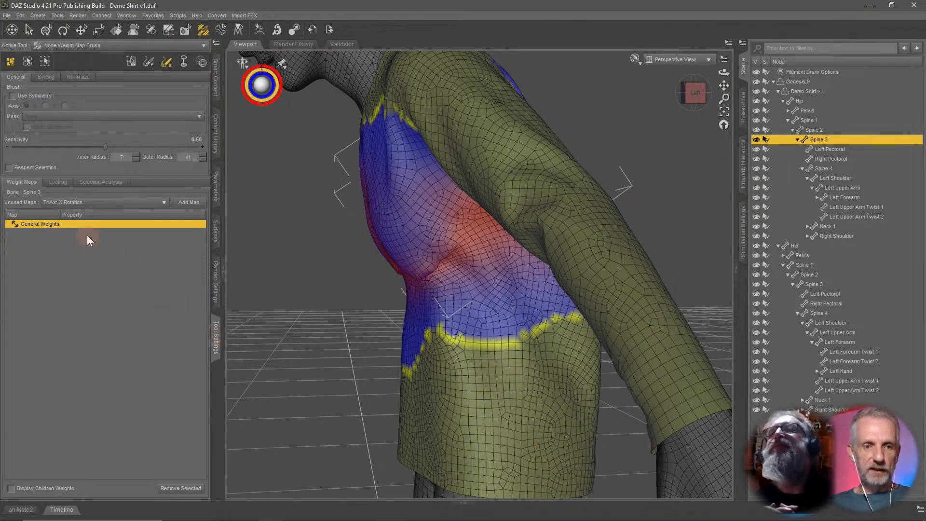
mouse_move(346, 305)
middle_down()
mouse_move(336, 310)
mouse_move(344, 304)
middle_up()
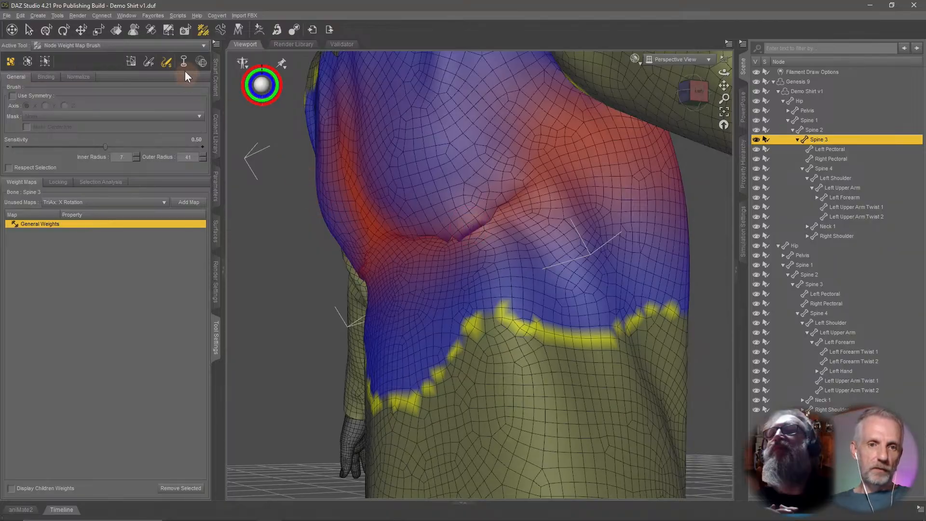
click(168, 64)
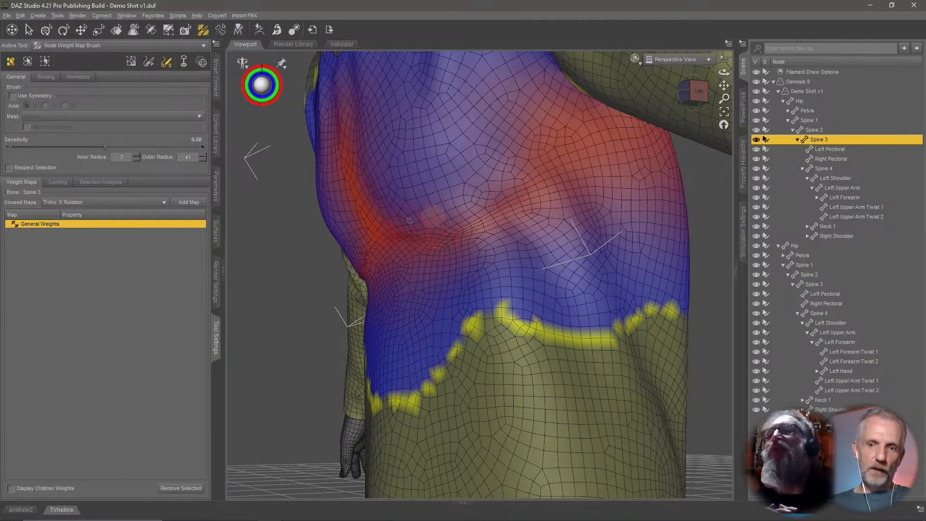
Examine the shirt's Spine 3 weight map around the bent back and side from several angles.
middle_drag(436, 222, 441, 221)
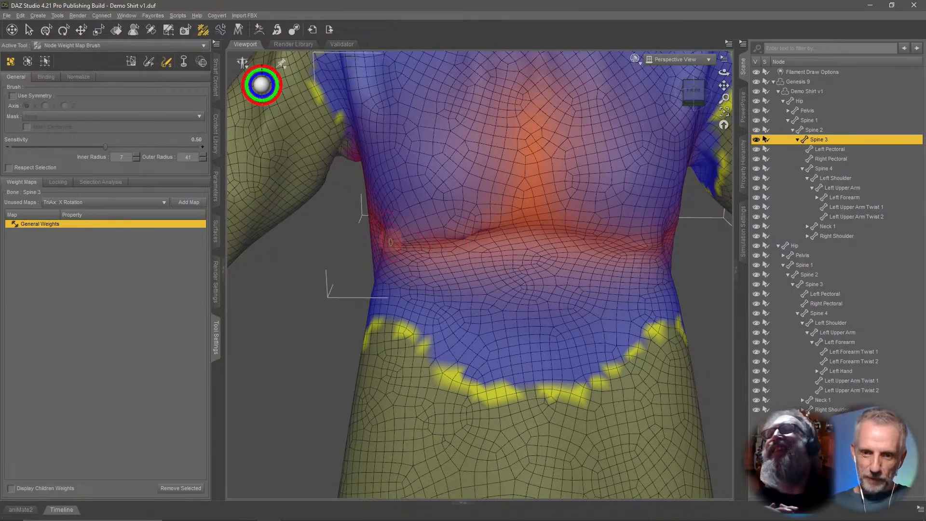
middle_drag(435, 243, 538, 250)
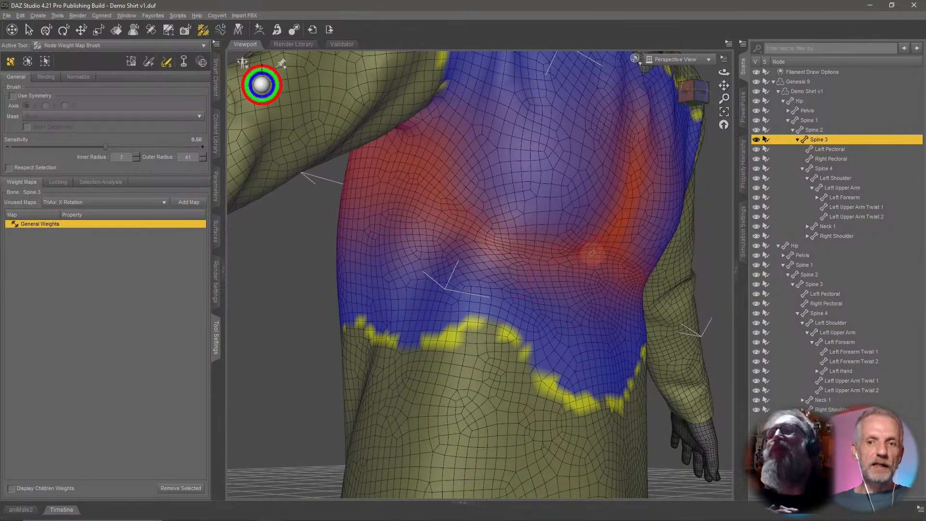
middle_drag(593, 255, 502, 258)
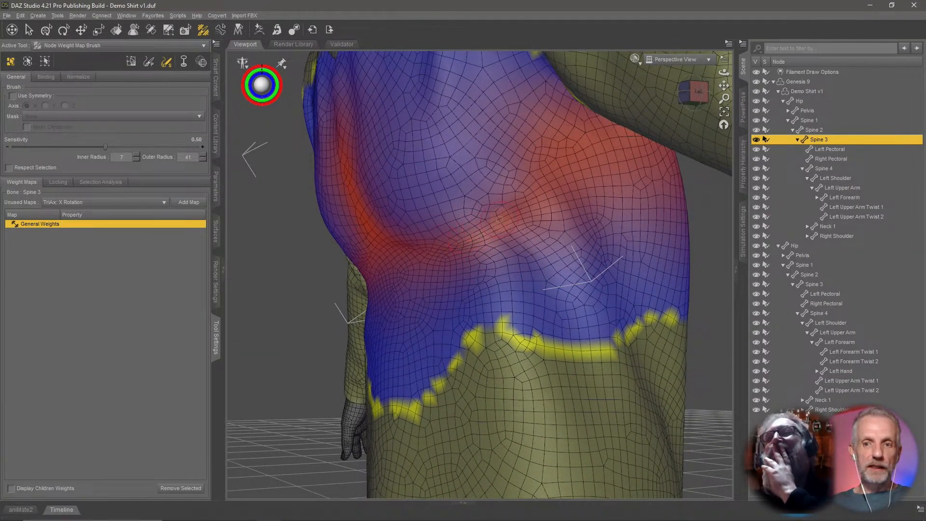
middle_drag(475, 250, 484, 272)
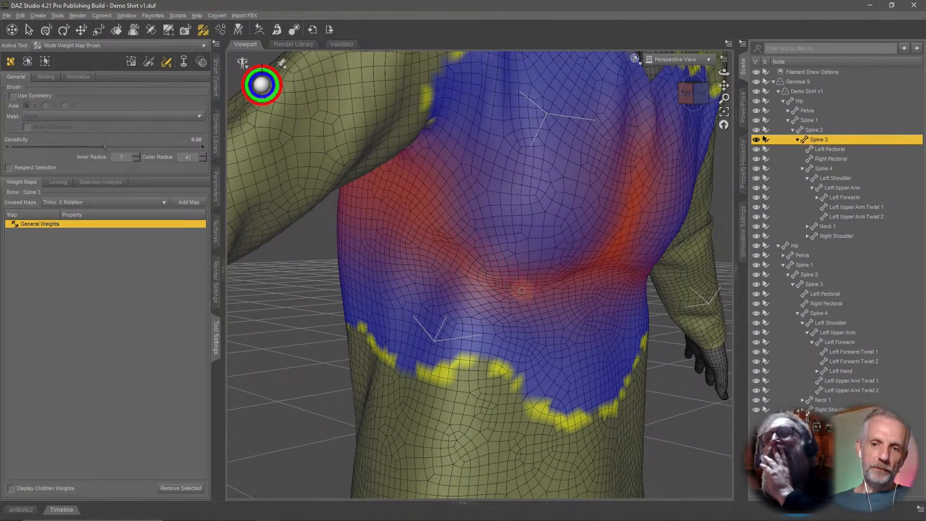
middle_drag(522, 290, 419, 293)
scroll(529, 295, up, 2)
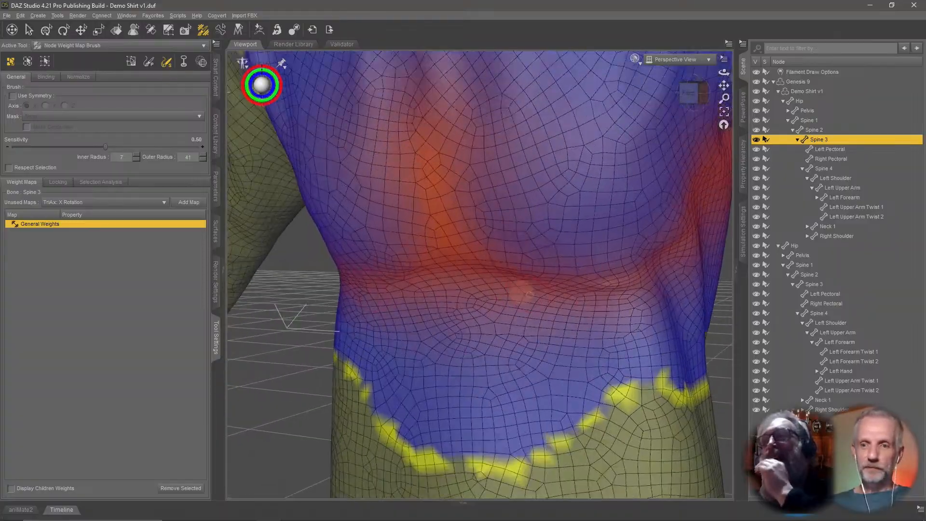
scroll(521, 292, down, 5)
middle_drag(521, 290, 273, 367)
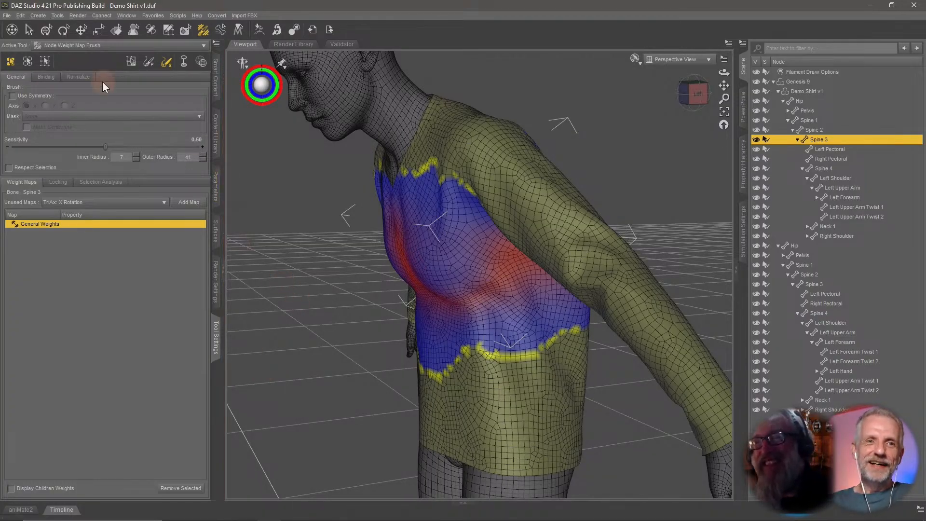
Switch to the Universal tool, select the Genesis 9 figure and zero its pose.
click(45, 30)
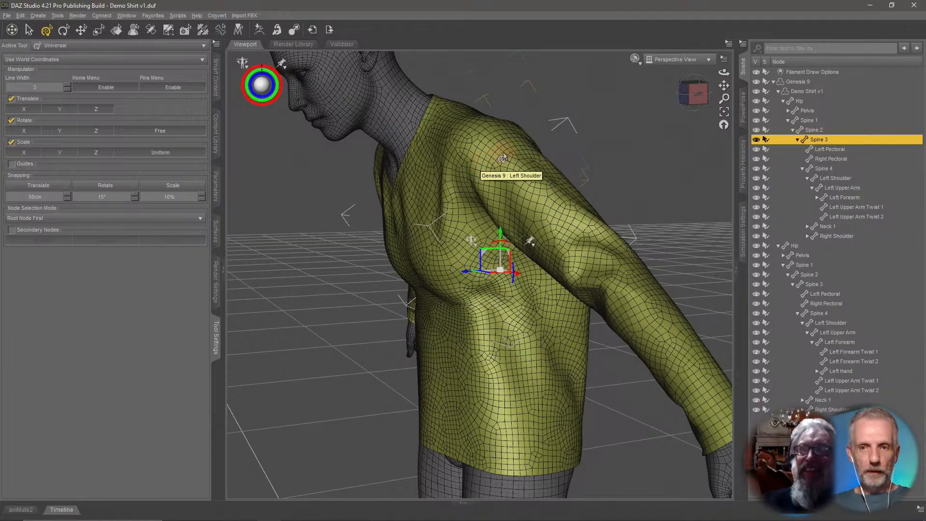
click(804, 81)
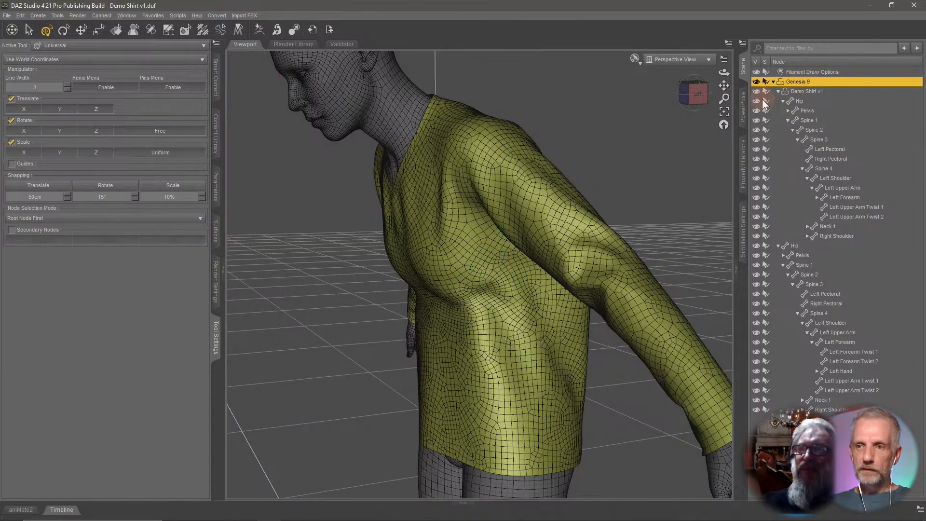
key(ctrl+shift+f)
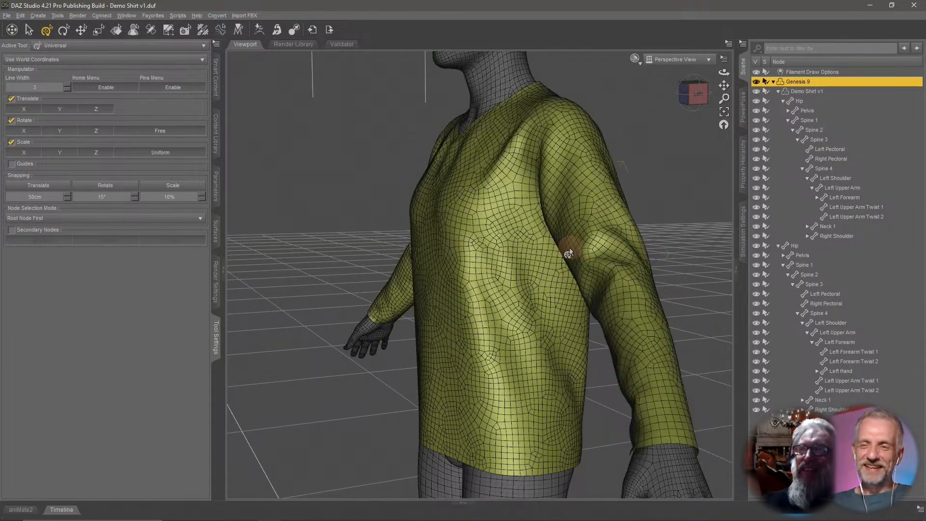
Try rotating the shirt's own Spine 2 bone and undo the rotation.
click(823, 129)
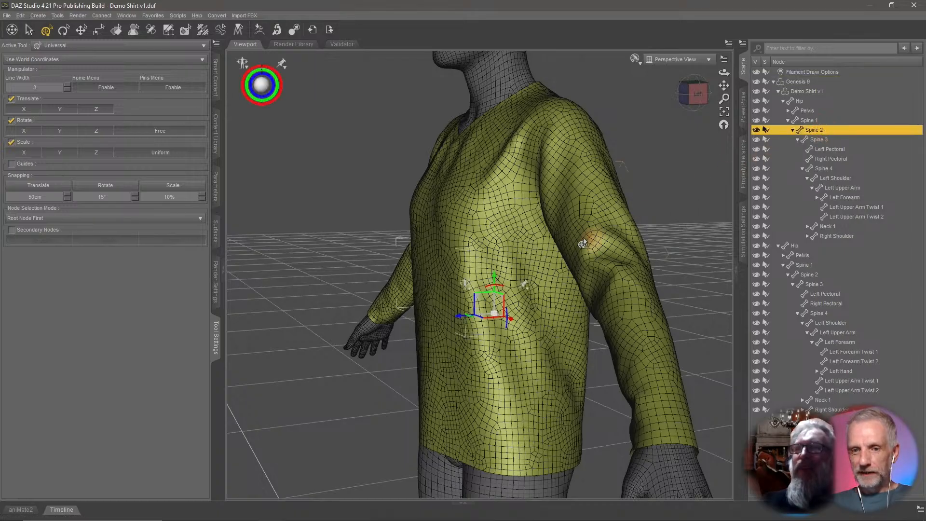
drag(498, 292, 462, 297)
key(ctrl+z)
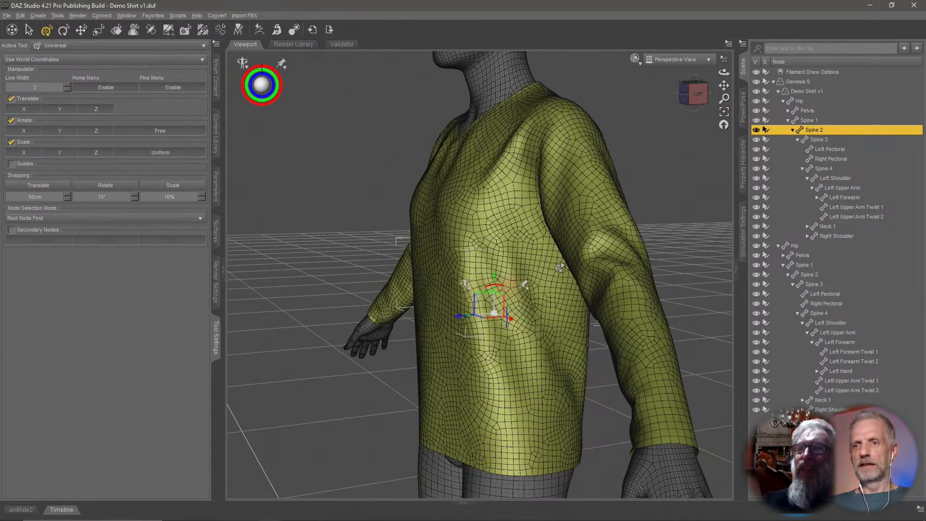
Bend the figure's Spine 2 and Spine 1 bones forward to test how the shirt follows.
click(779, 92)
click(813, 128)
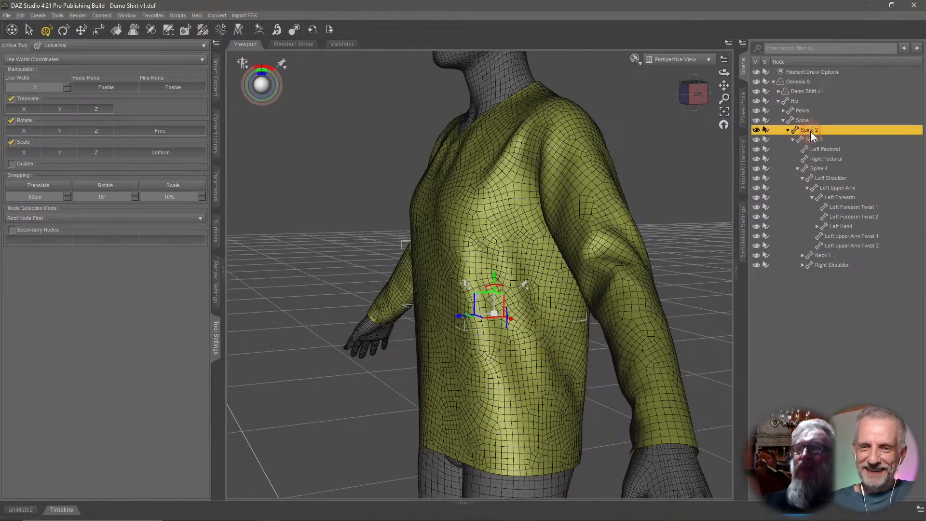
drag(498, 288, 465, 286)
middle_drag(545, 287, 579, 277)
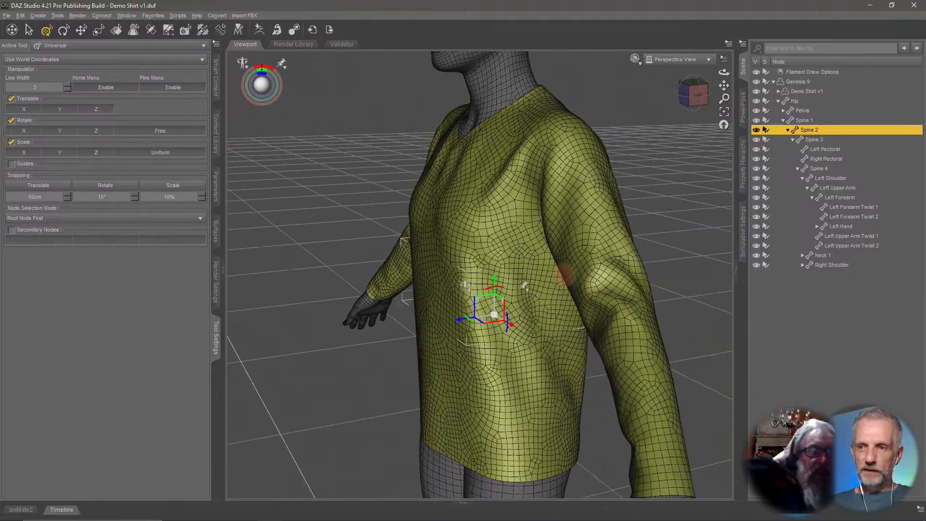
click(807, 120)
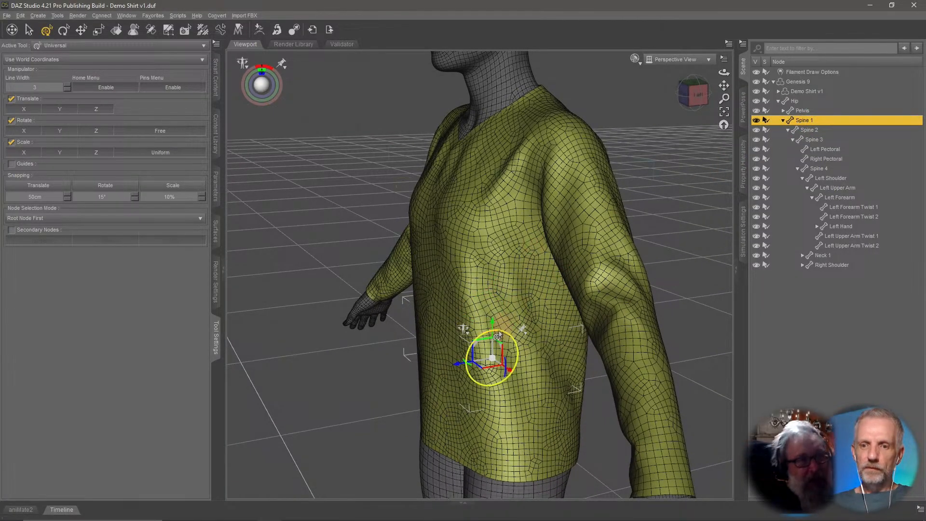
drag(494, 337, 477, 342)
middle_drag(483, 337, 462, 334)
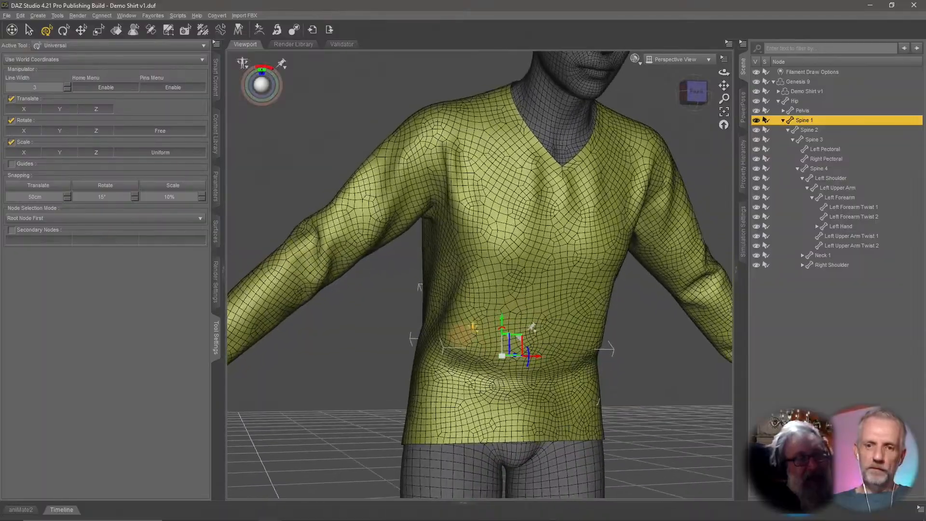
middle_drag(419, 287, 475, 340)
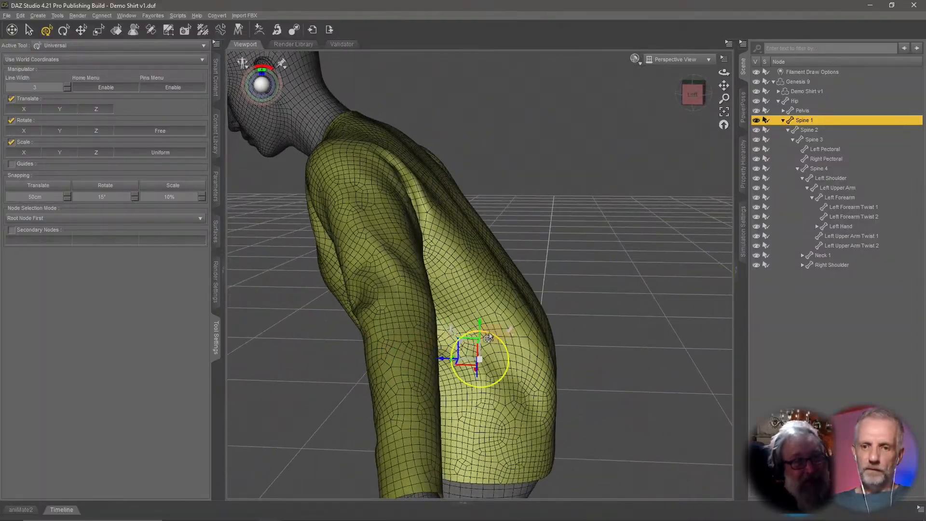
drag(487, 339, 537, 337)
middle_drag(581, 327, 428, 351)
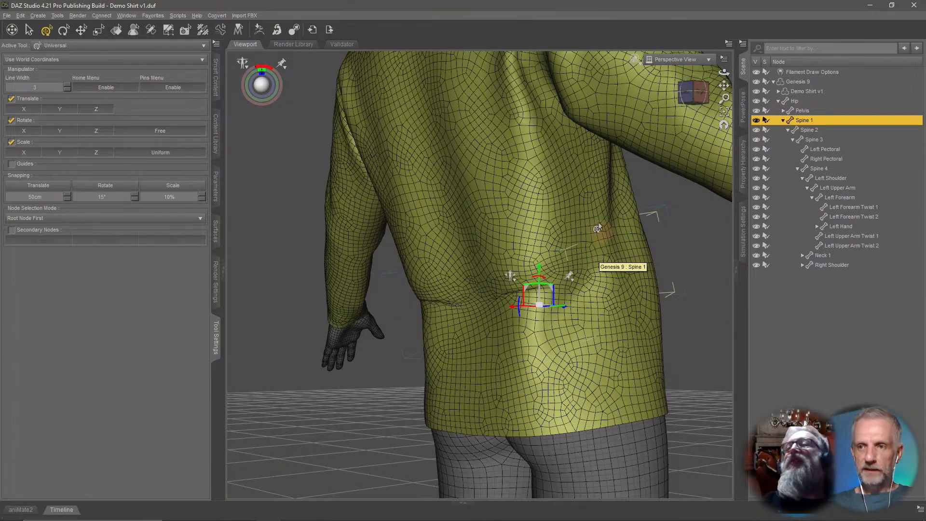
Display the shirt's Spine 1 general weight map, examine it on the bent torso, and save the scene.
click(778, 91)
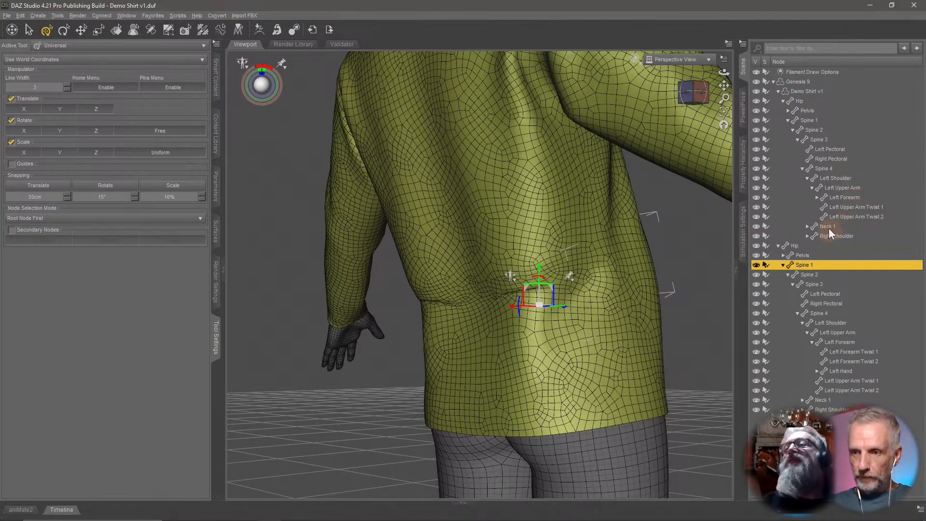
click(813, 120)
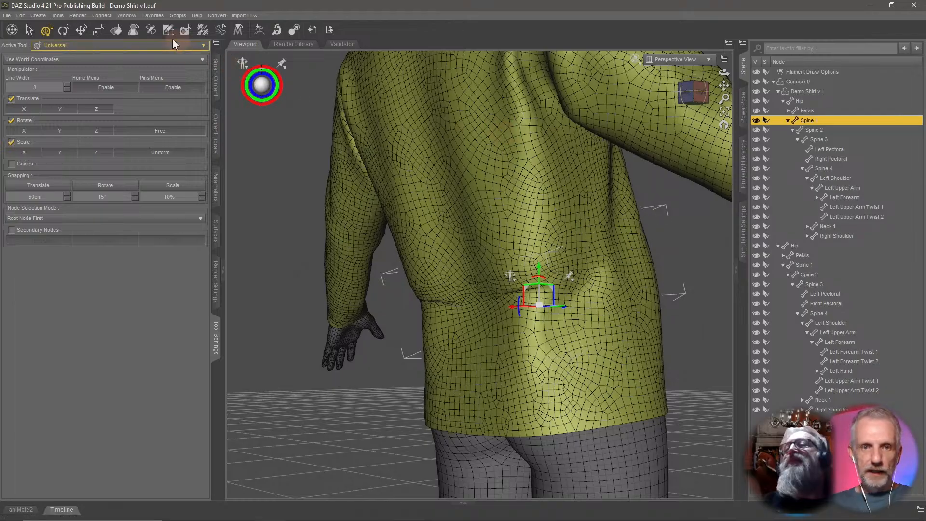
click(203, 30)
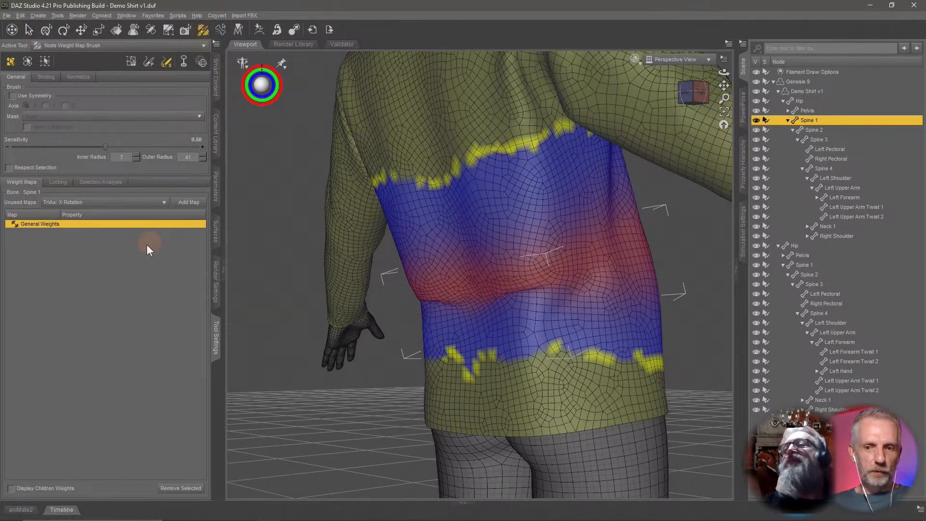
click(122, 288)
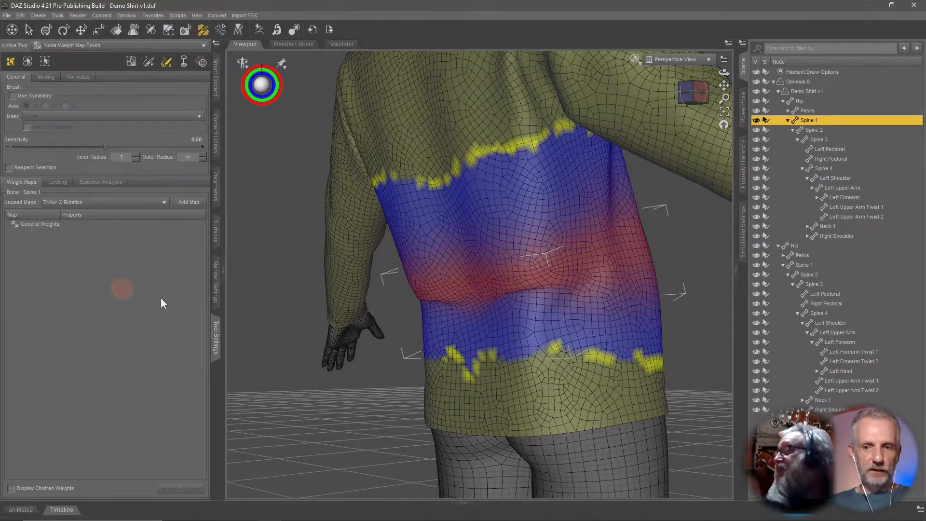
click(67, 225)
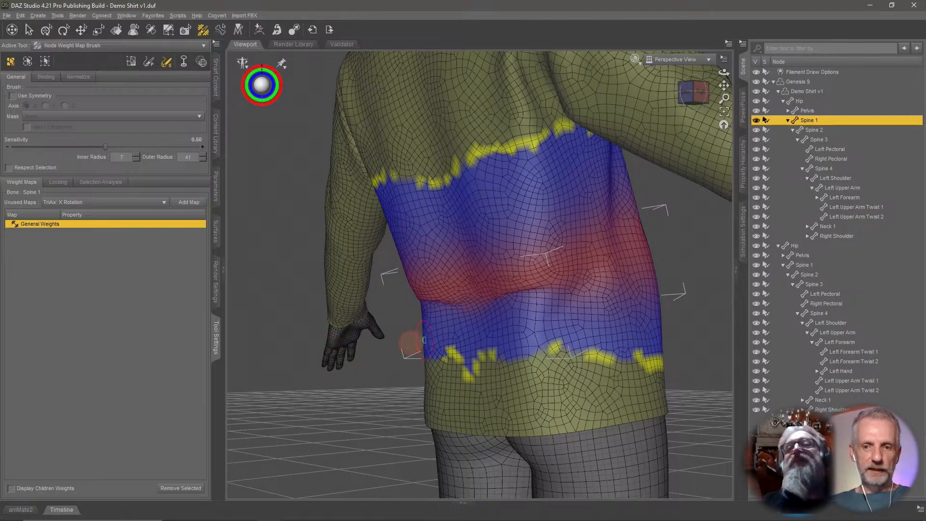
mouse_move(414, 341)
alt+mouse_down()
mouse_move(486, 312)
mouse_move(608, 284)
mouse_move(548, 290)
mouse_move(590, 300)
alt+mouse_up()
scroll(453, 330, up, 4)
mouse_move(519, 309)
mouse_down()
mouse_move(472, 298)
mouse_move(506, 289)
mouse_move(551, 296)
mouse_move(470, 292)
mouse_up()
mouse_move(660, 304)
ctrl+alt+mouse_down()
mouse_move(484, 311)
mouse_move(502, 287)
ctrl+alt+mouse_up()
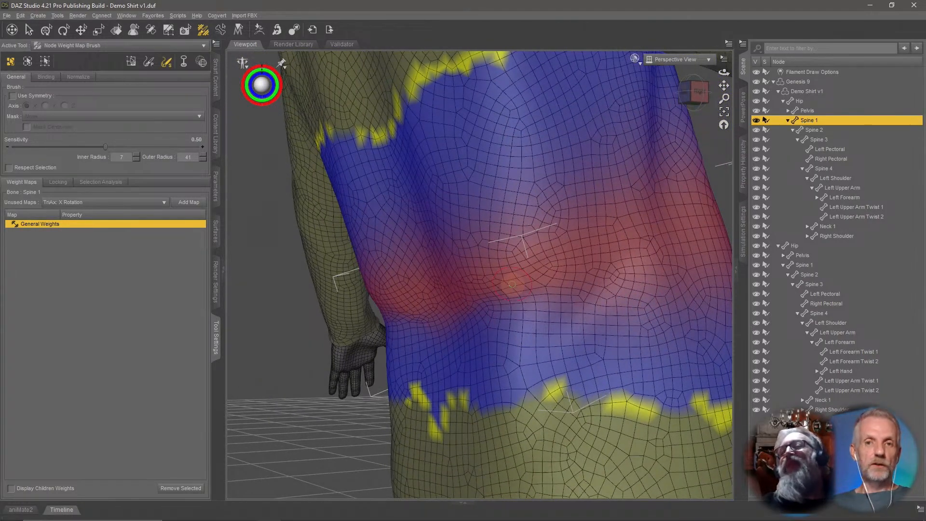
key(ctrl+s)
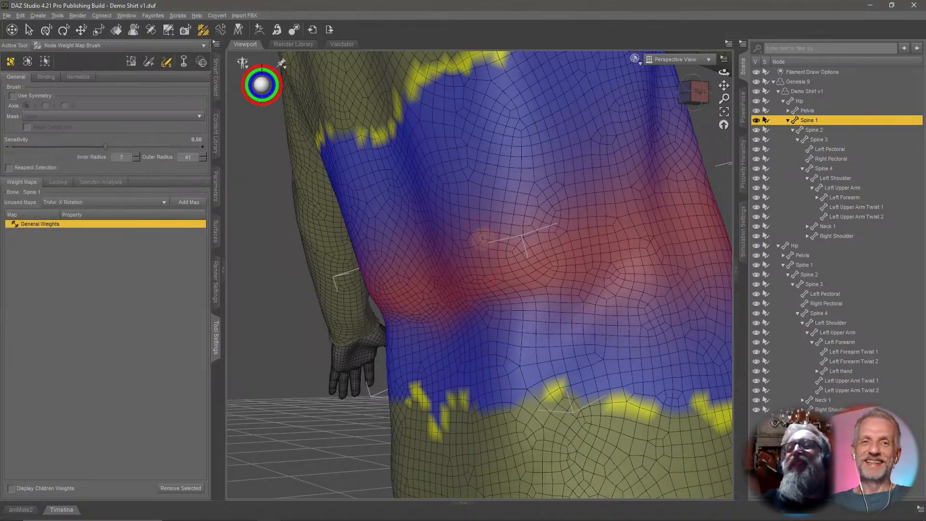
Select the Genesis 9 figure and zero its pose back to the rest position.
click(806, 82)
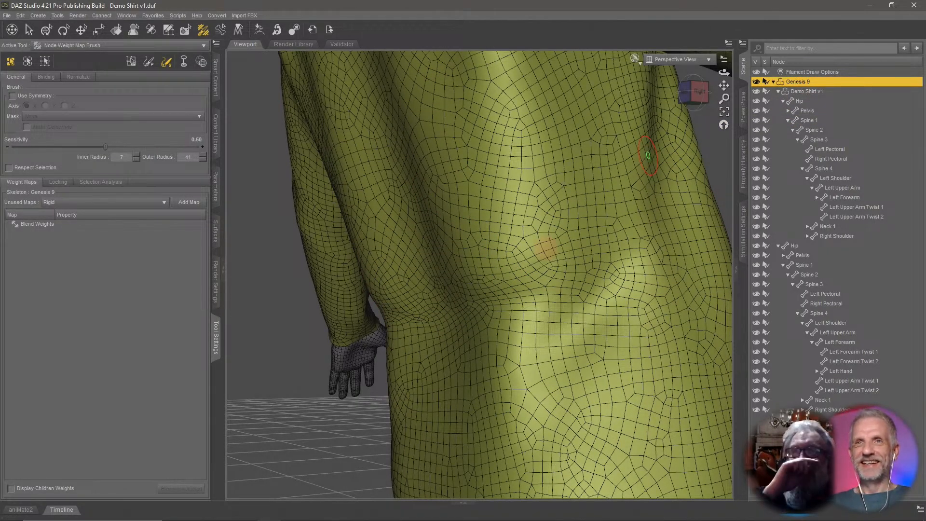
key(ctrl+shift+f)
scroll(577, 234, up, 5)
scroll(576, 234, down, 8)
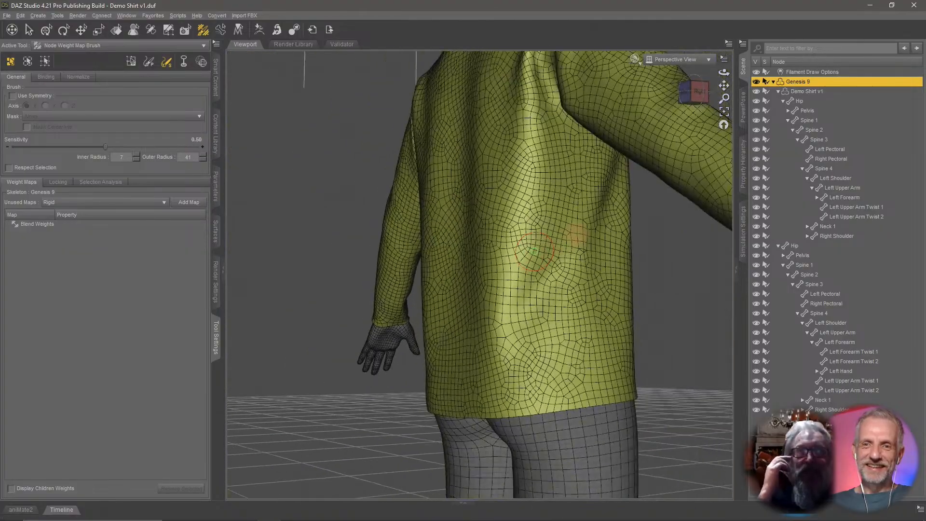
scroll(577, 234, down, 5)
middle_drag(562, 265, 523, 269)
middle_drag(612, 282, 508, 257)
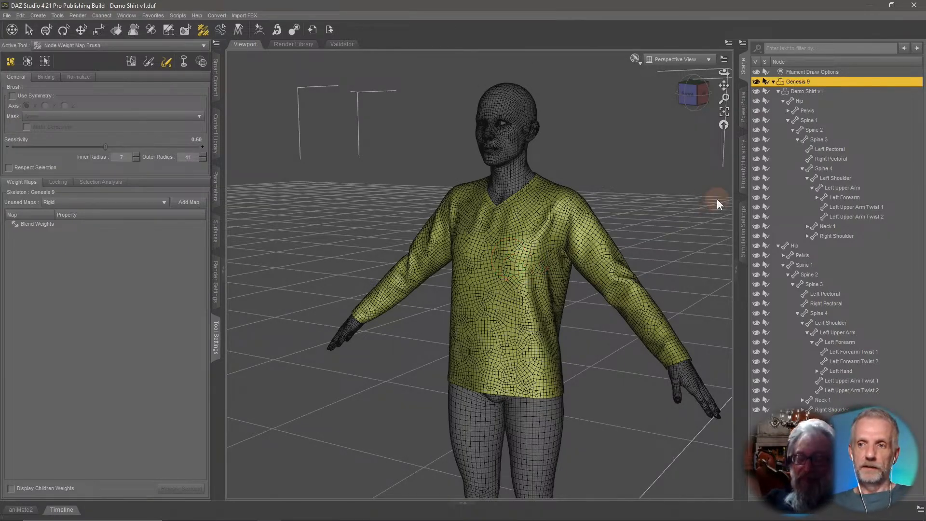
View the shirt's Pelvis bone weight map and rotate that bone with the Universal tool to test the hem.
click(812, 112)
middle_drag(646, 204, 627, 201)
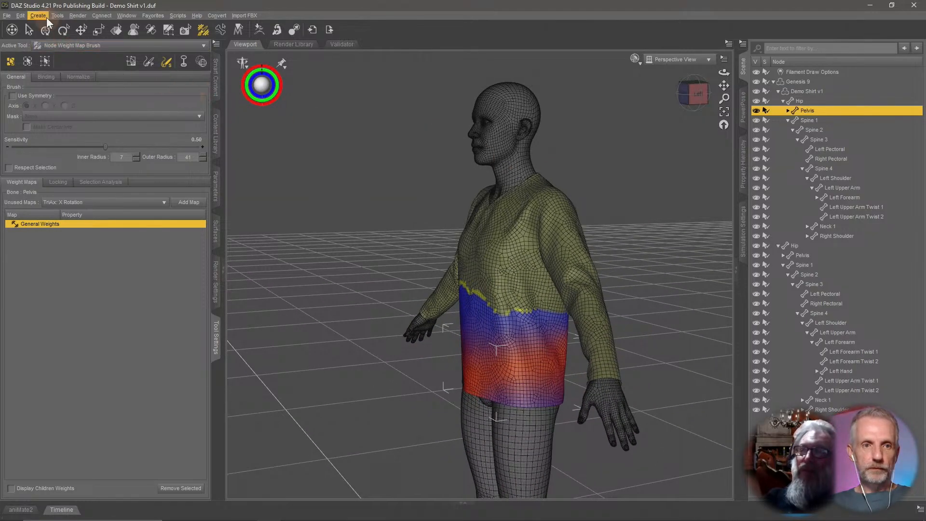
click(48, 36)
middle_drag(295, 188, 291, 188)
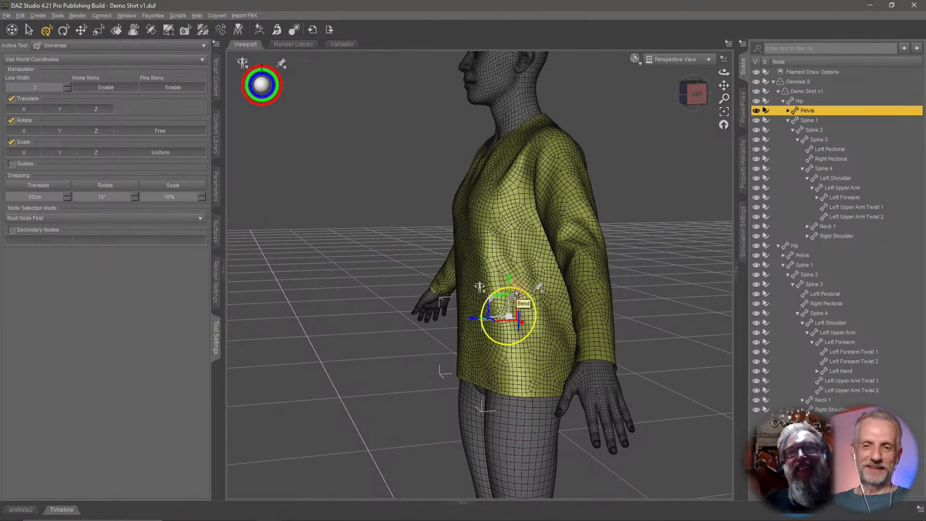
mouse_move(515, 294)
mouse_down()
mouse_move(510, 304)
mouse_move(501, 298)
mouse_up()
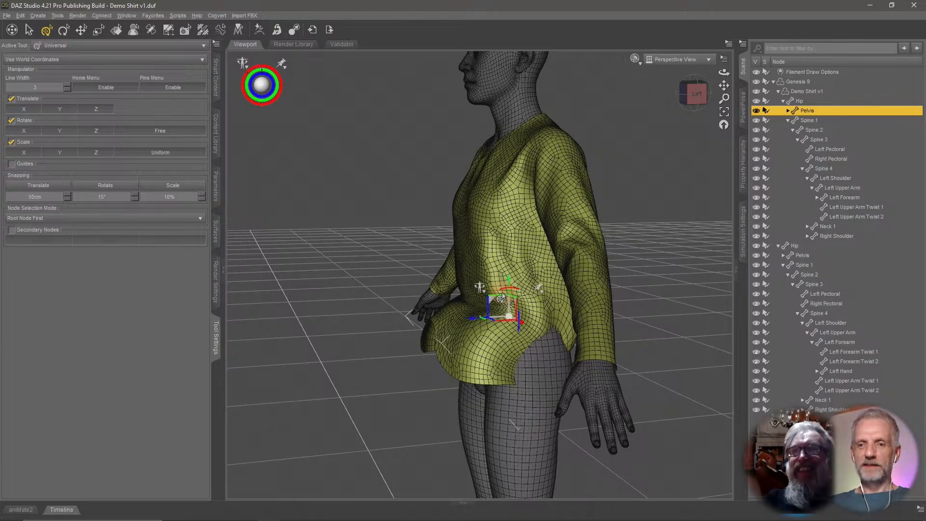
Undo the Pelvis bone rotation so the shirt returns to its rest shape.
middle_drag(551, 322, 580, 358)
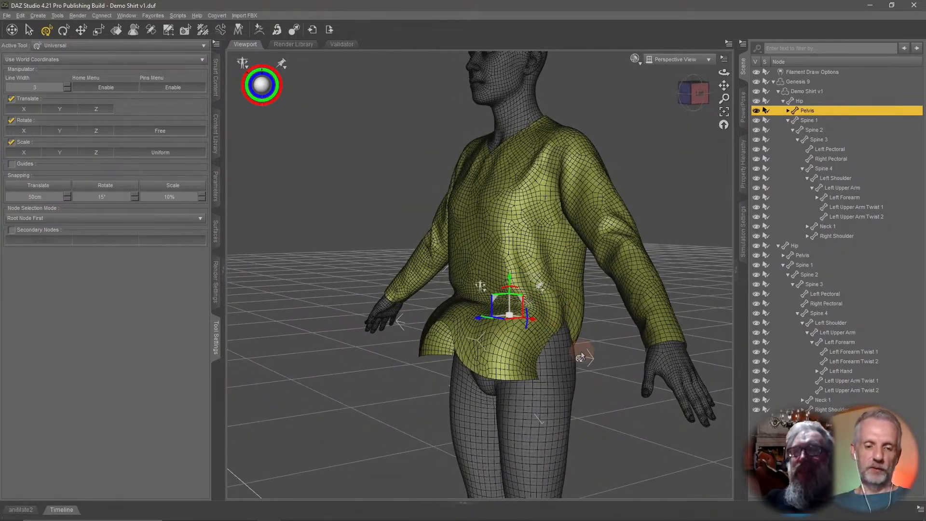
key(ctrl+z)
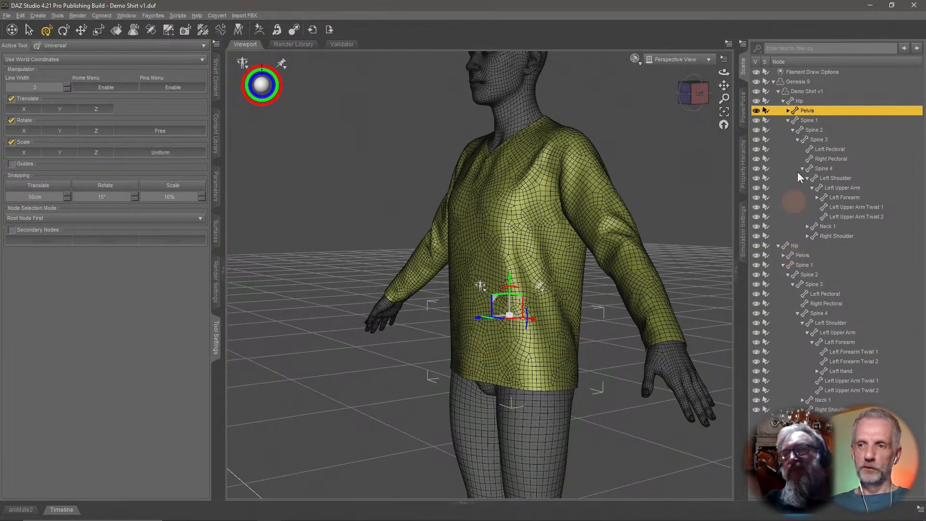
Select the Genesis 9 figure's Pelvis bone and rotate it to test how the shirt's hem follows.
click(778, 91)
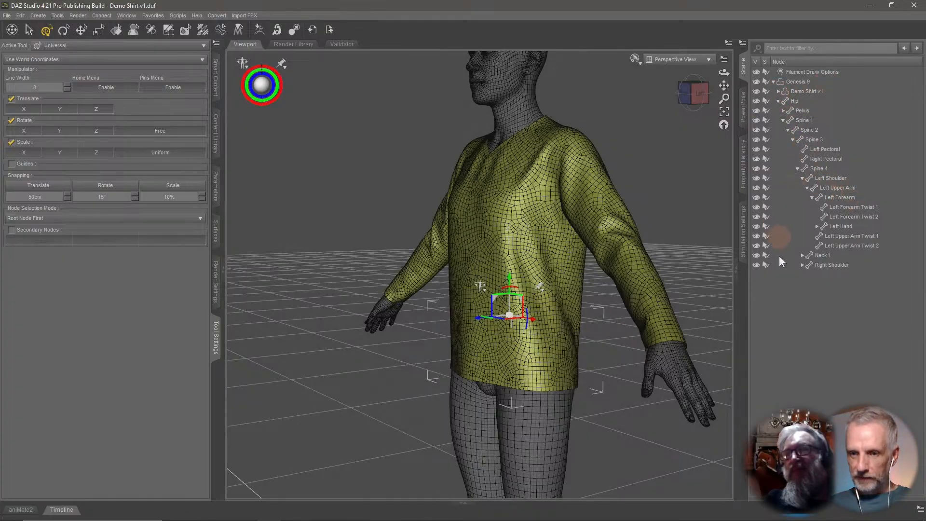
middle_drag(666, 304, 644, 319)
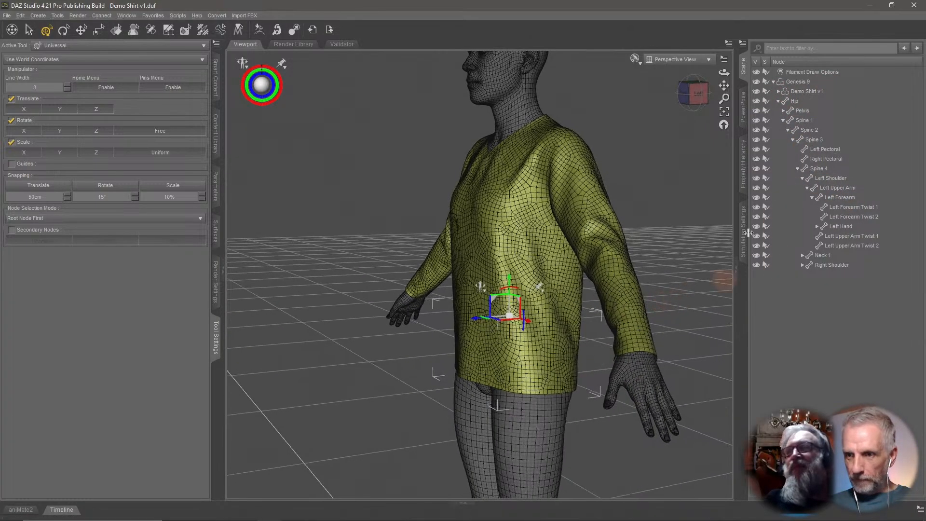
click(806, 122)
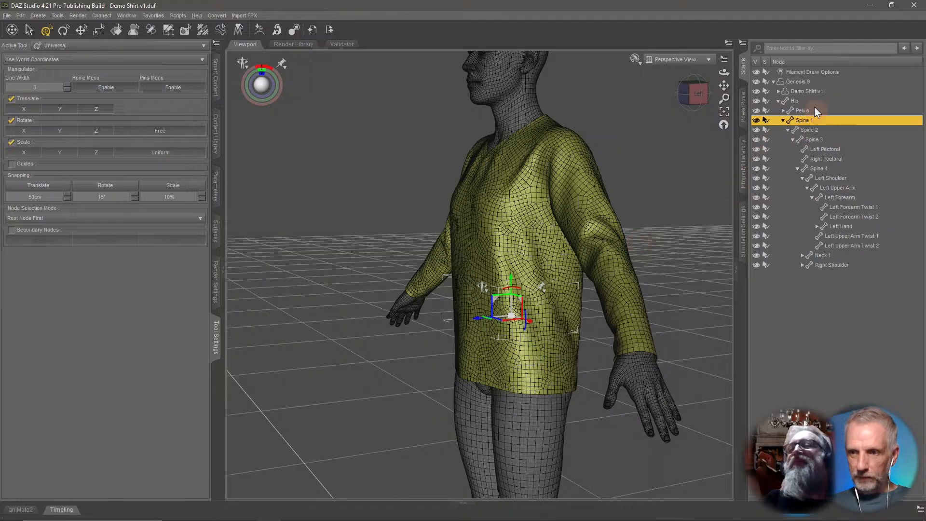
click(805, 112)
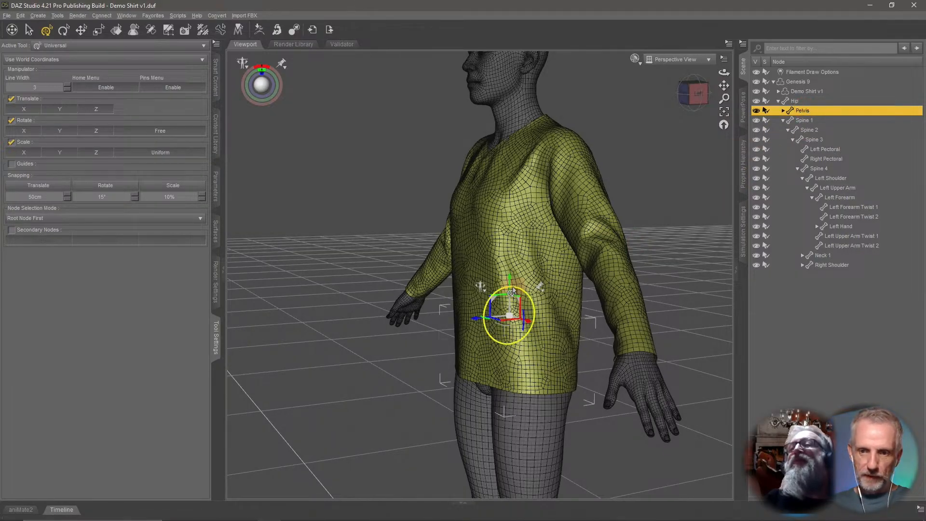
drag(511, 293, 562, 290)
middle_drag(562, 290, 560, 285)
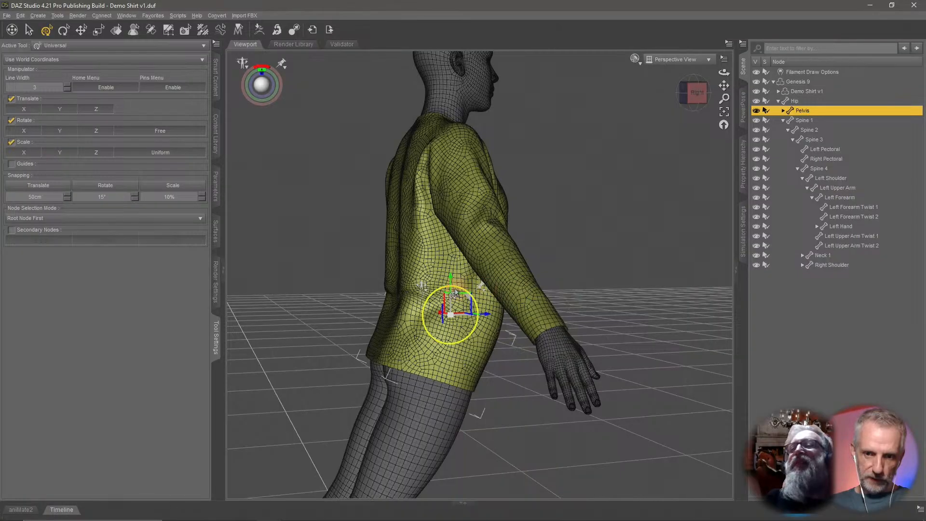
mouse_move(454, 293)
mouse_down()
mouse_move(426, 309)
mouse_move(440, 296)
mouse_up()
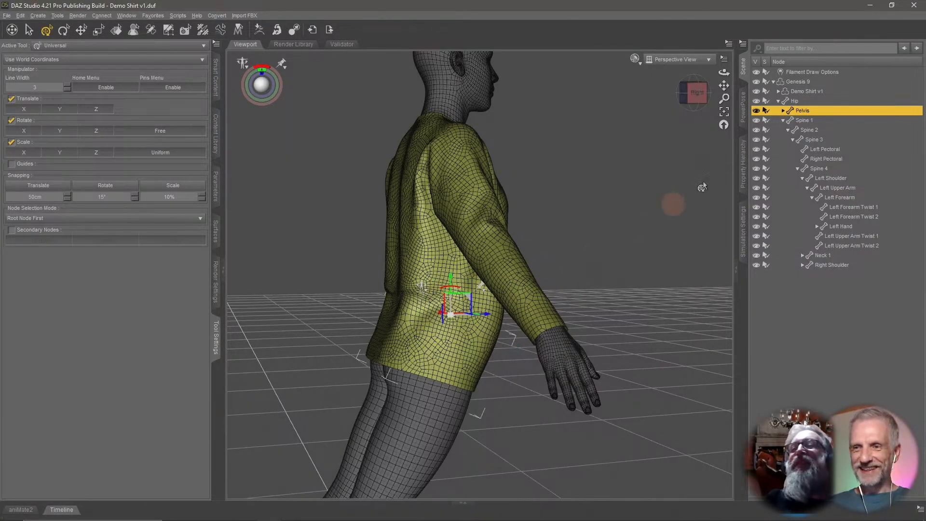
Select the shirt's Pelvis bone and switch to the Node Weight Map Brush to display its weight map.
click(780, 91)
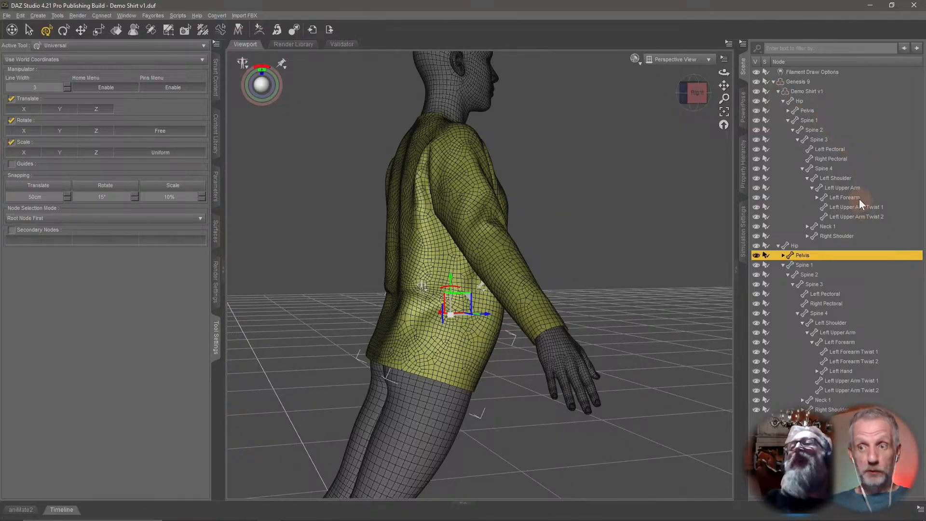
scroll(521, 280, up, 3)
middle_drag(521, 280, 522, 281)
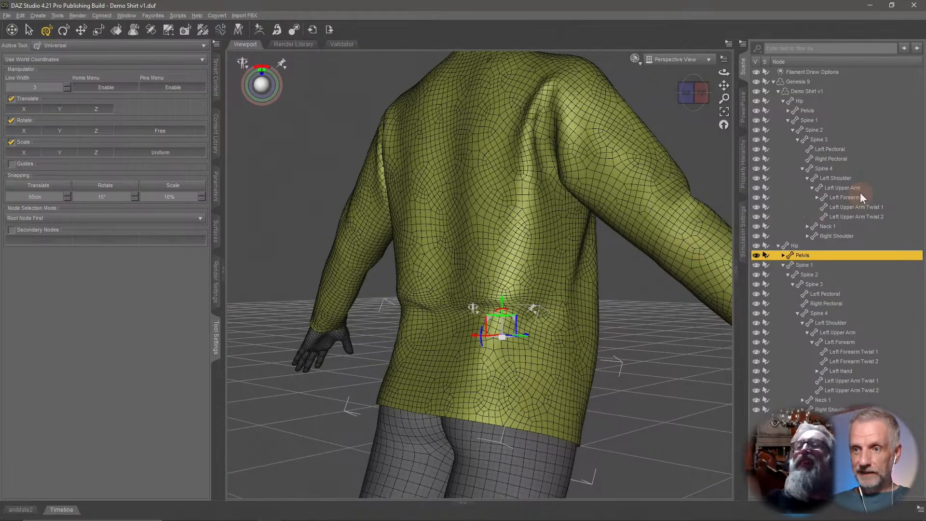
click(806, 111)
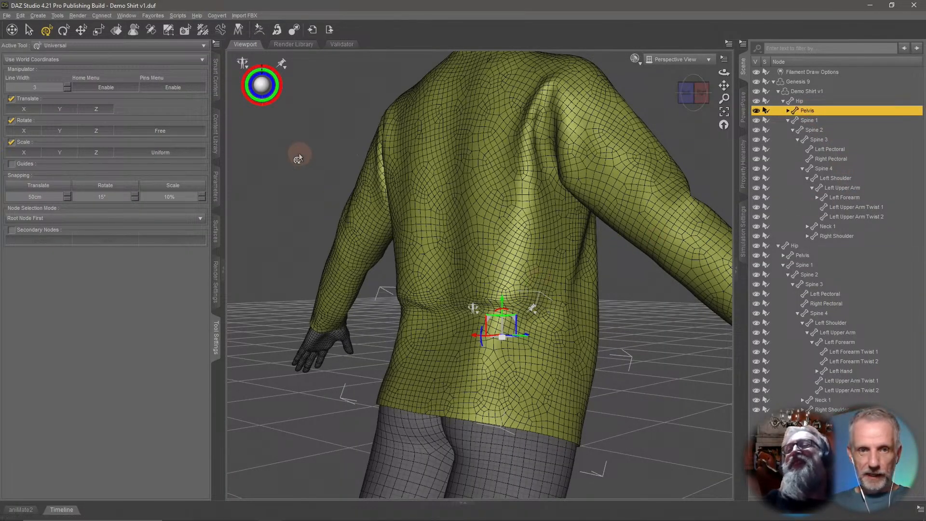
click(202, 29)
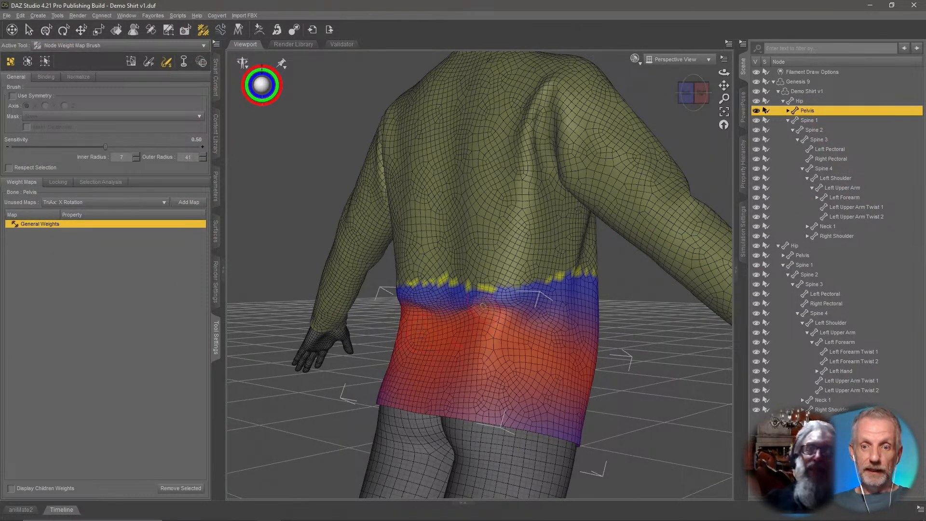
Examine the shirt's Pelvis weight map across the back waist from several angles.
scroll(502, 318, up, 5)
middle_drag(505, 331, 516, 304)
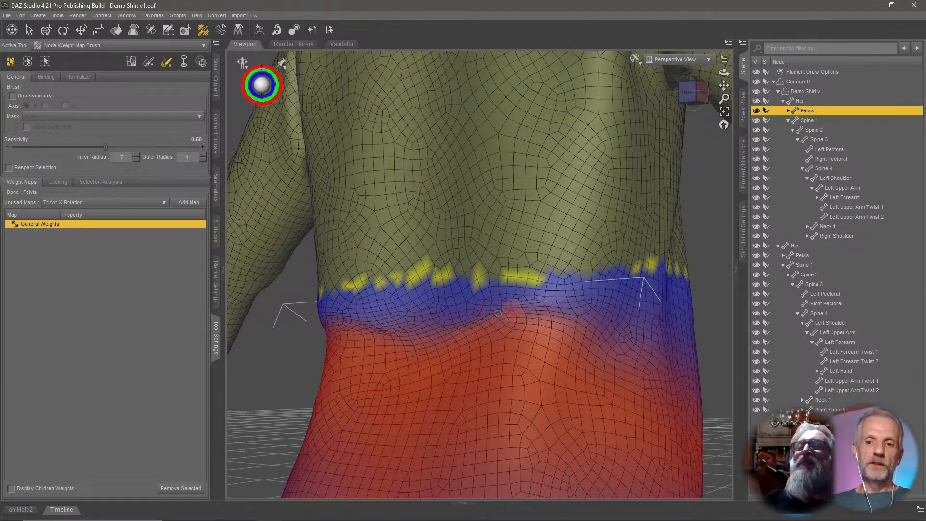
mouse_move(530, 289)
mouse_down()
mouse_move(507, 297)
mouse_move(514, 278)
mouse_up()
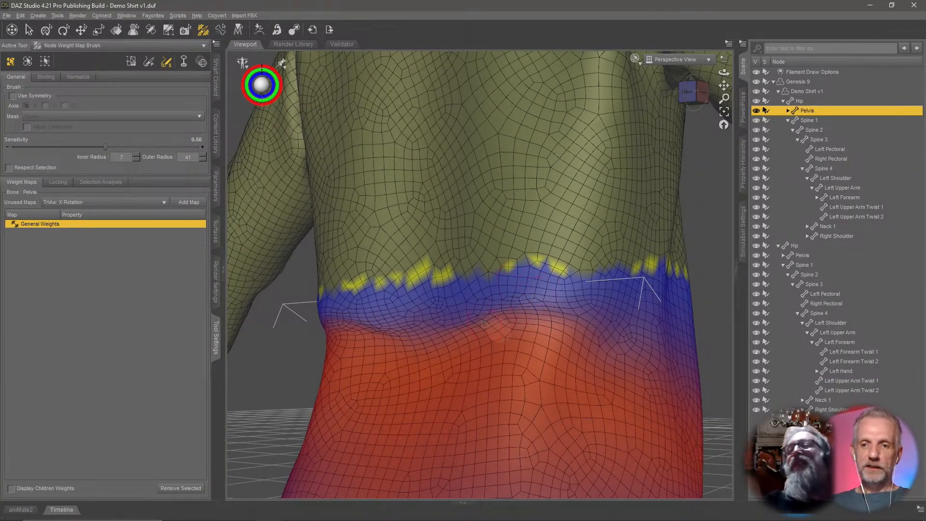
middle_drag(474, 325, 597, 333)
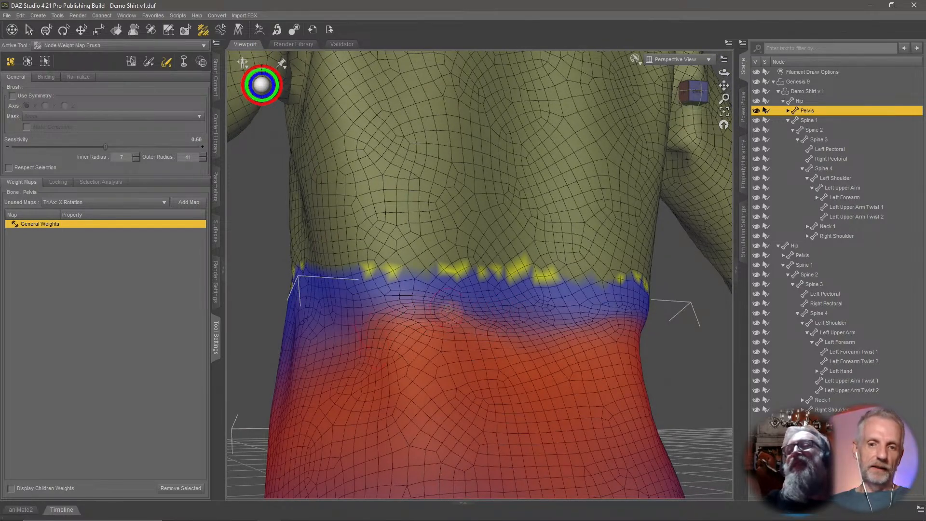
mouse_move(530, 313)
middle_down()
mouse_move(439, 329)
mouse_move(465, 322)
mouse_move(453, 328)
middle_up()
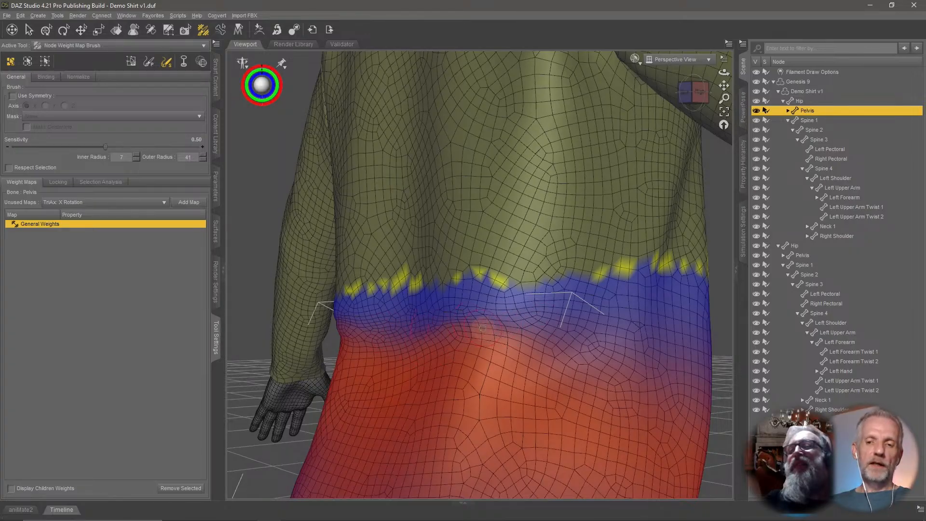
middle_drag(482, 328, 537, 358)
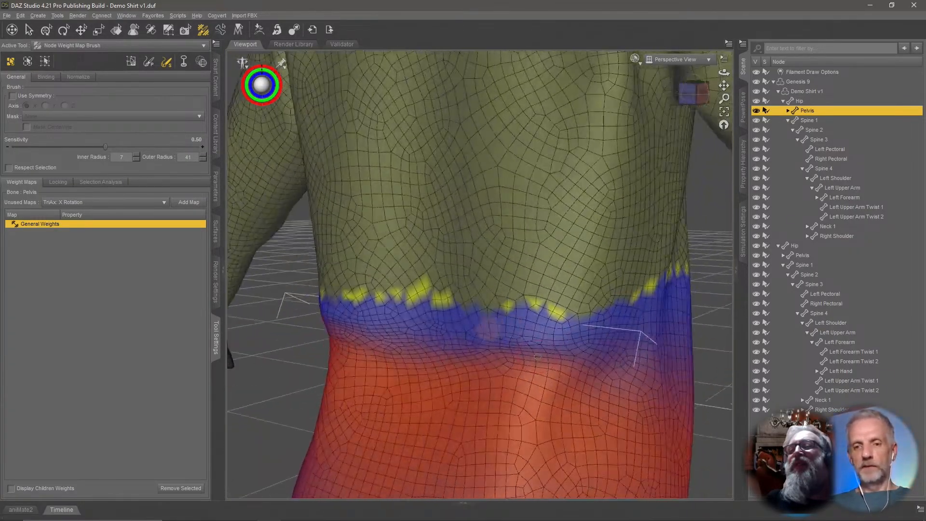
scroll(537, 357, down, 10)
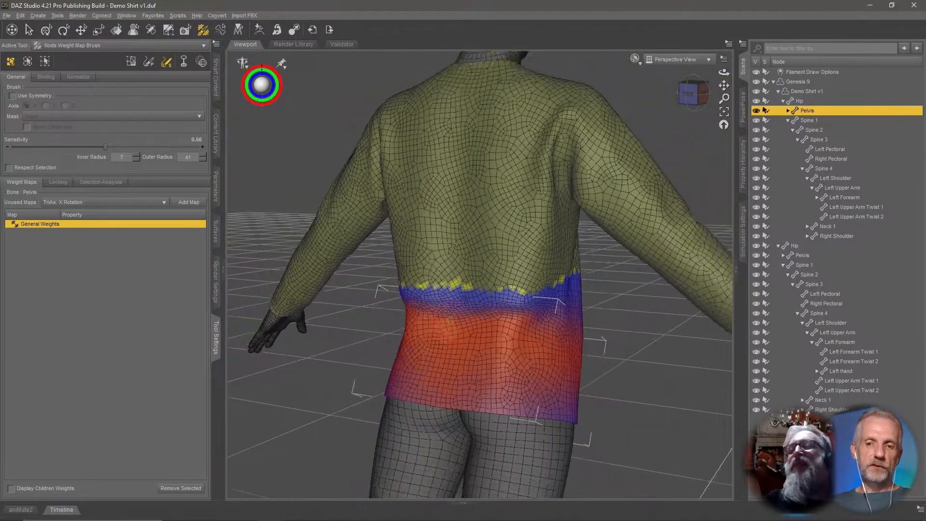
mouse_move(447, 321)
middle_down()
mouse_move(521, 326)
mouse_move(447, 336)
middle_up()
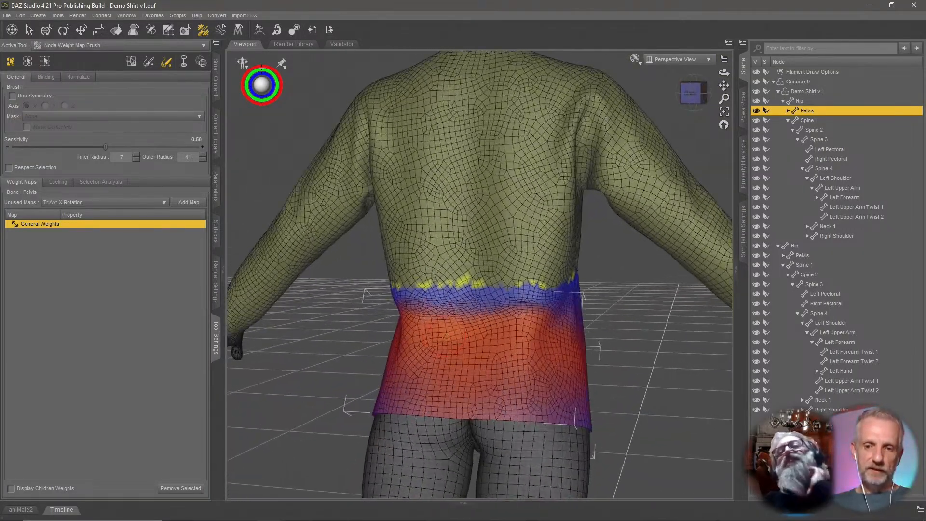
scroll(447, 336, up, 3)
scroll(431, 363, up, 2)
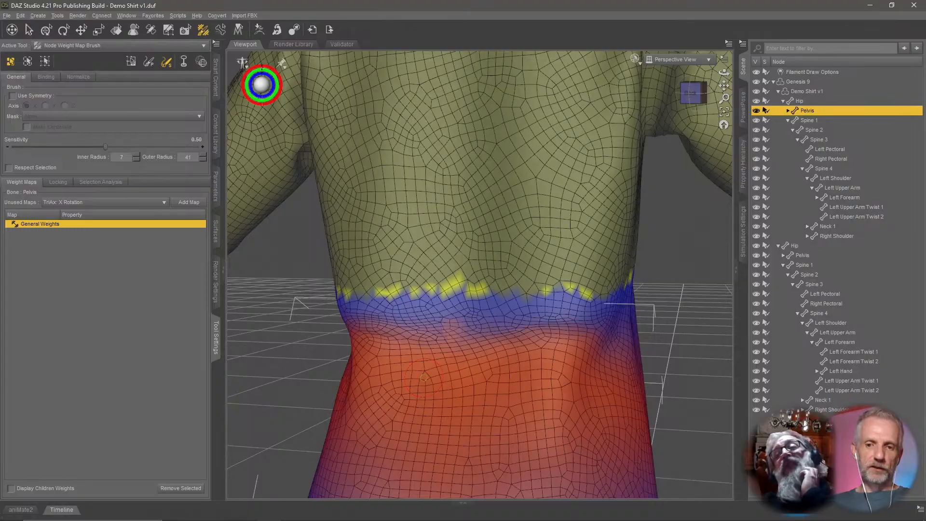
scroll(423, 378, down, 4)
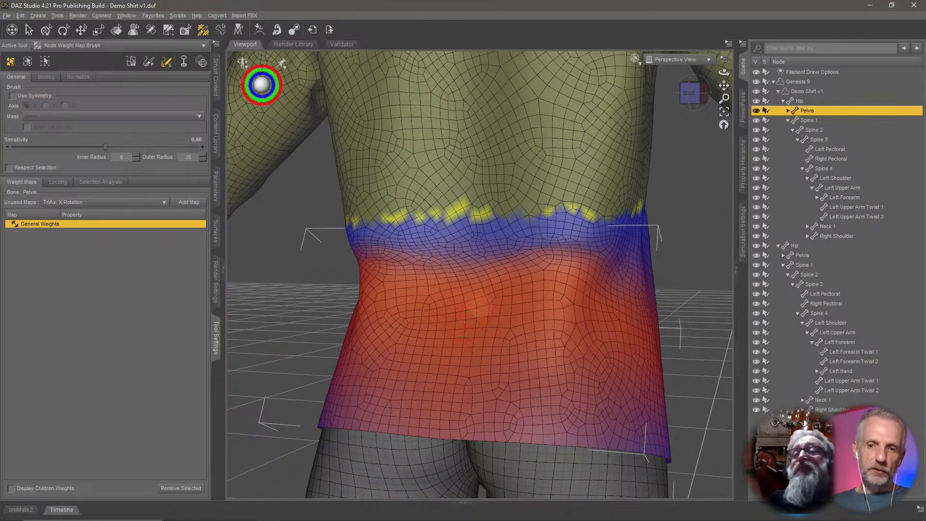
middle_drag(491, 295, 491, 291)
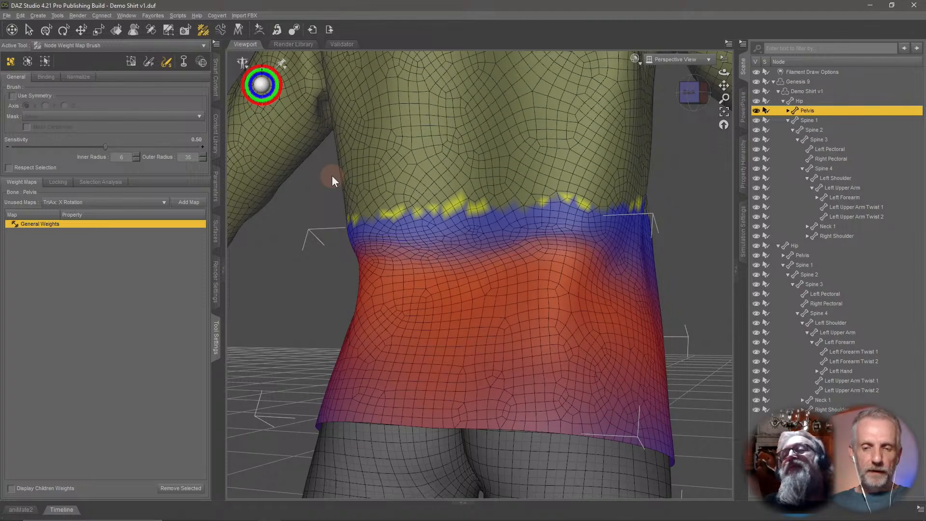
Select a band of faces at the back waist transition, grow the selection, and smooth their weights with 10 iterations.
click(131, 66)
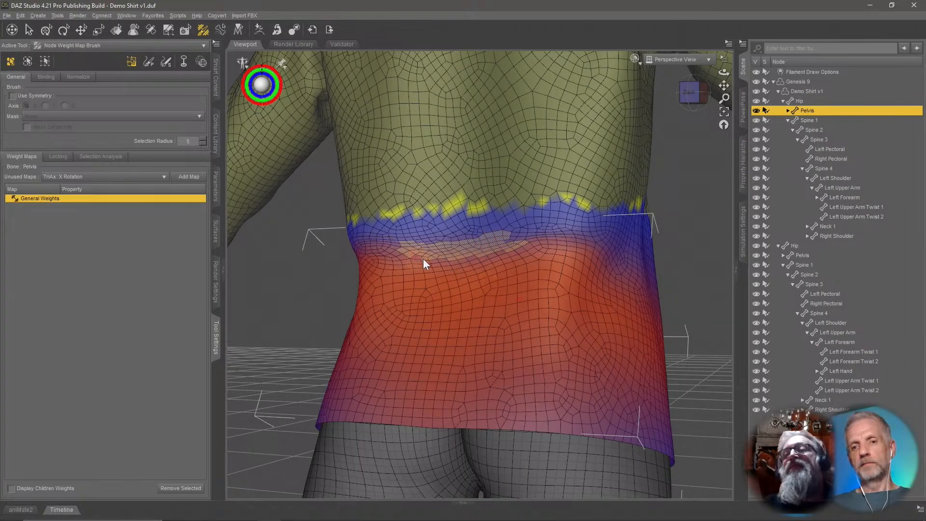
key(ctrl+plus)
key(ctrl+plus)
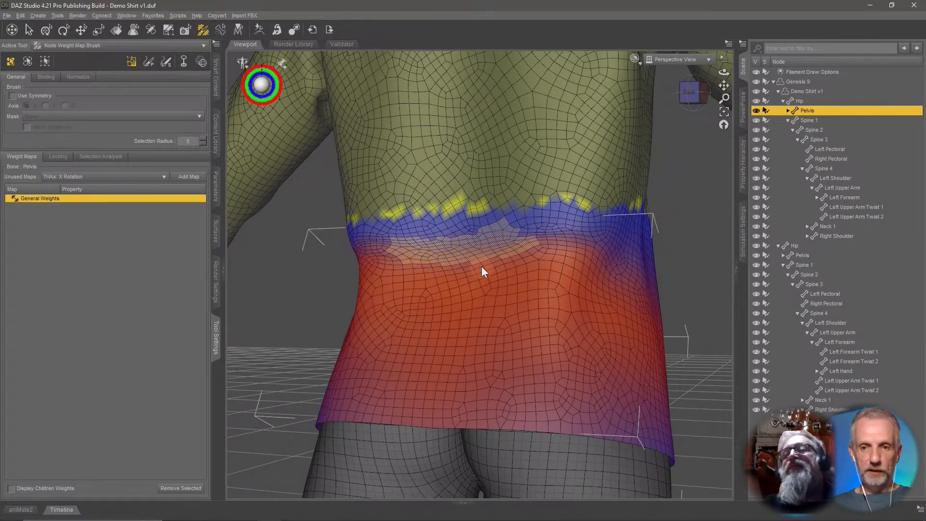
key(ctrl+plus)
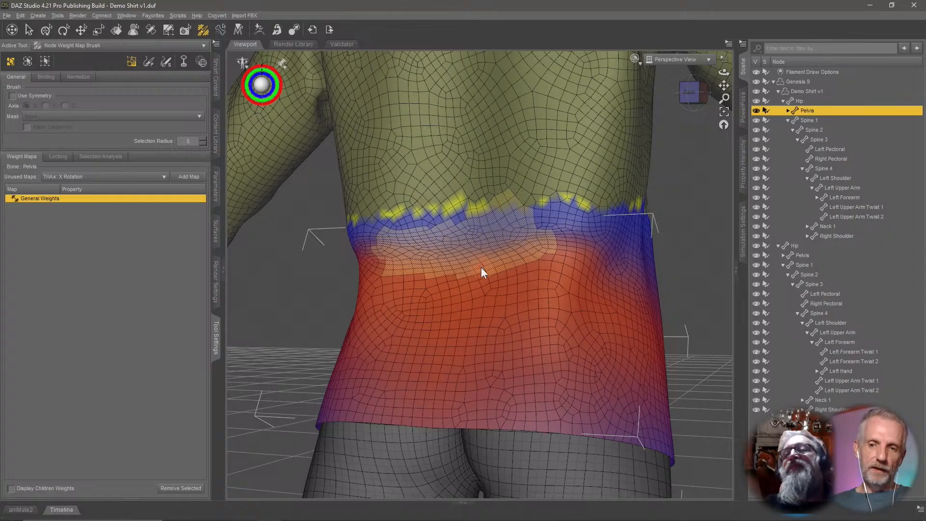
right_click(463, 249)
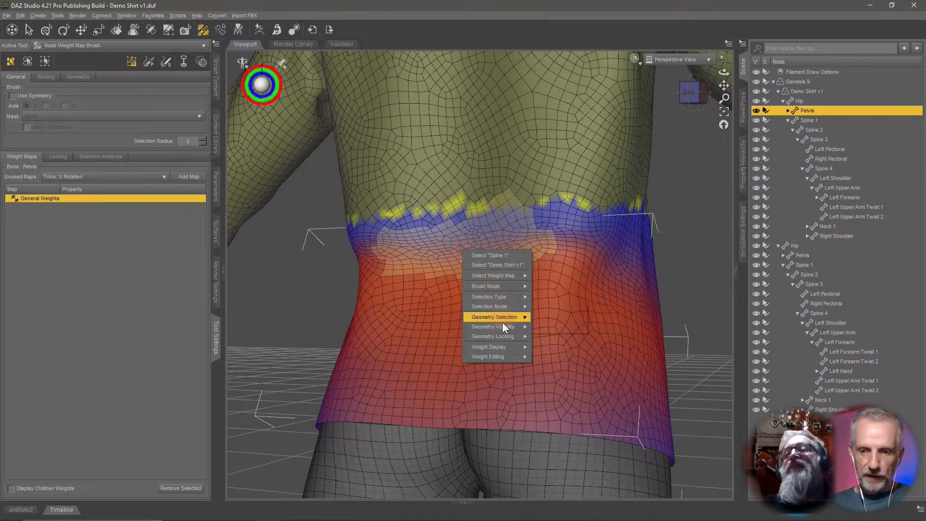
mouse_move(511, 357)
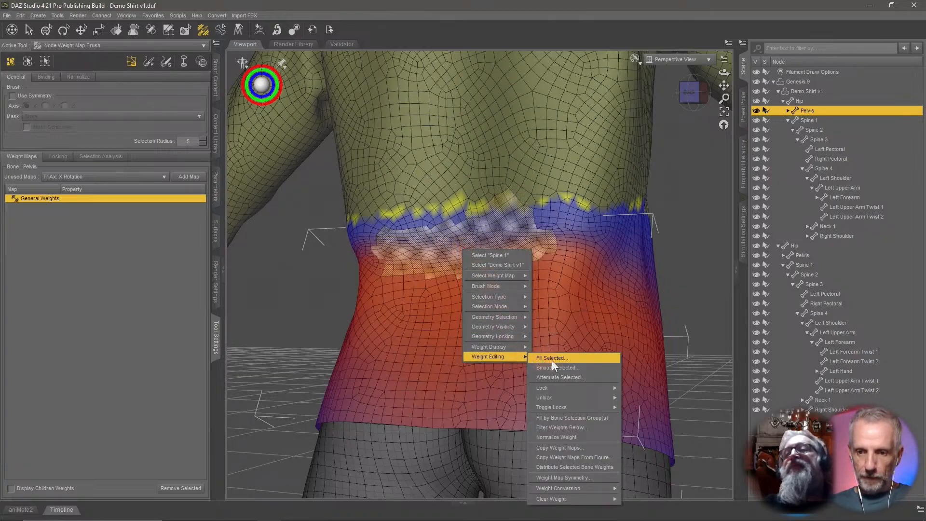
click(592, 366)
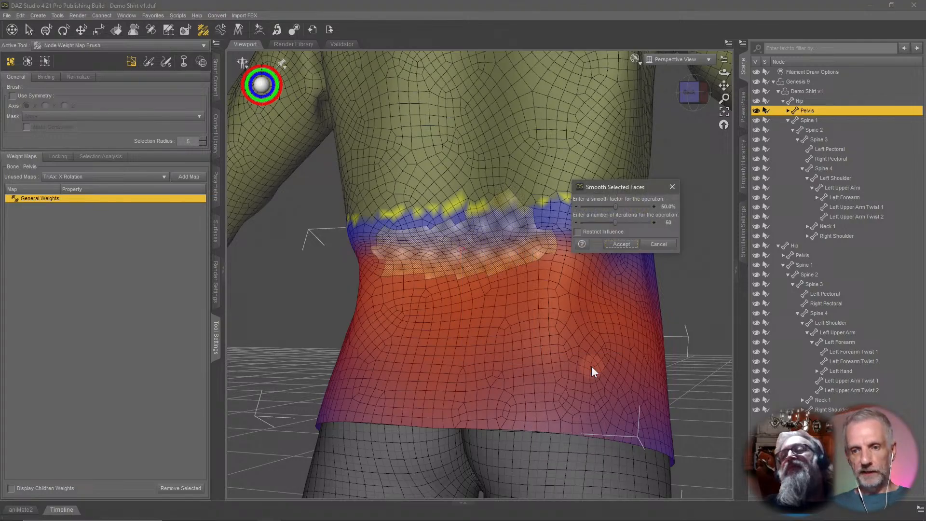
click(668, 223)
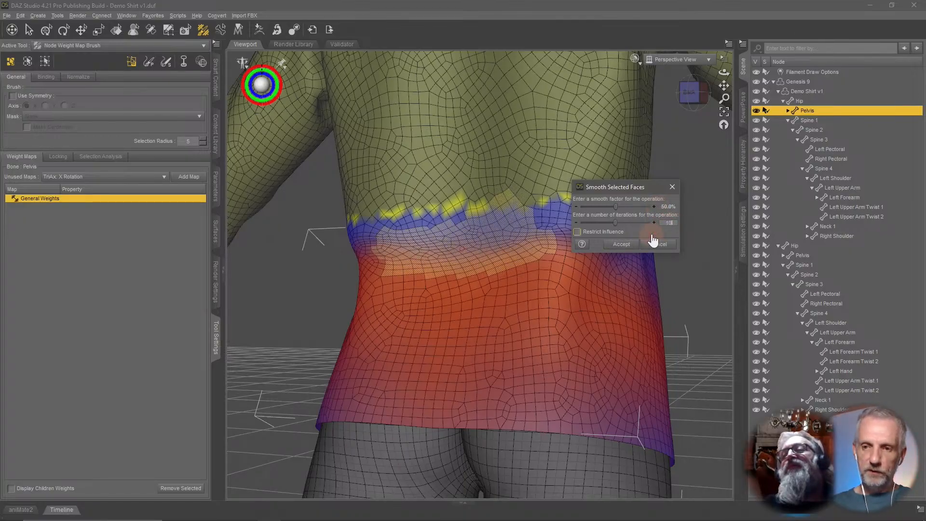
text(10)
click(653, 243)
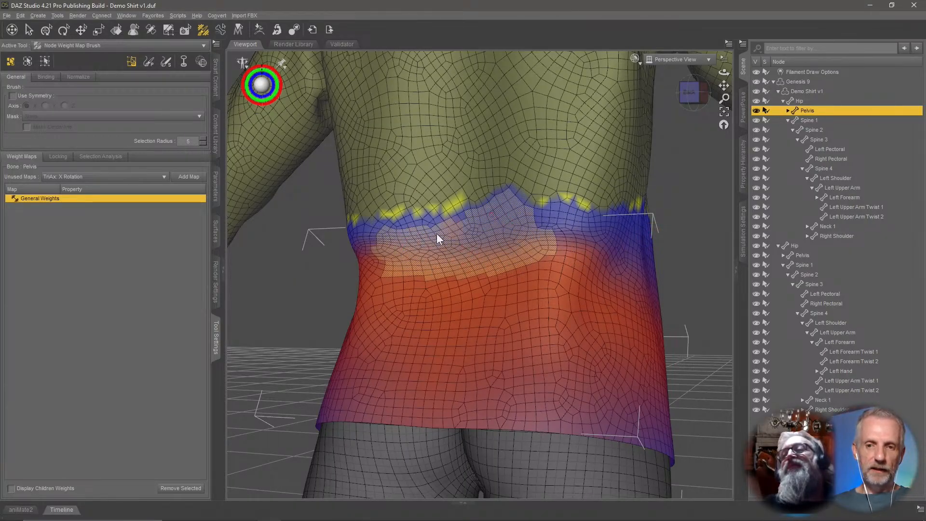
Smooth the selected faces' Pelvis weights again with 10 iterations.
right_click(494, 243)
mouse_move(540, 347)
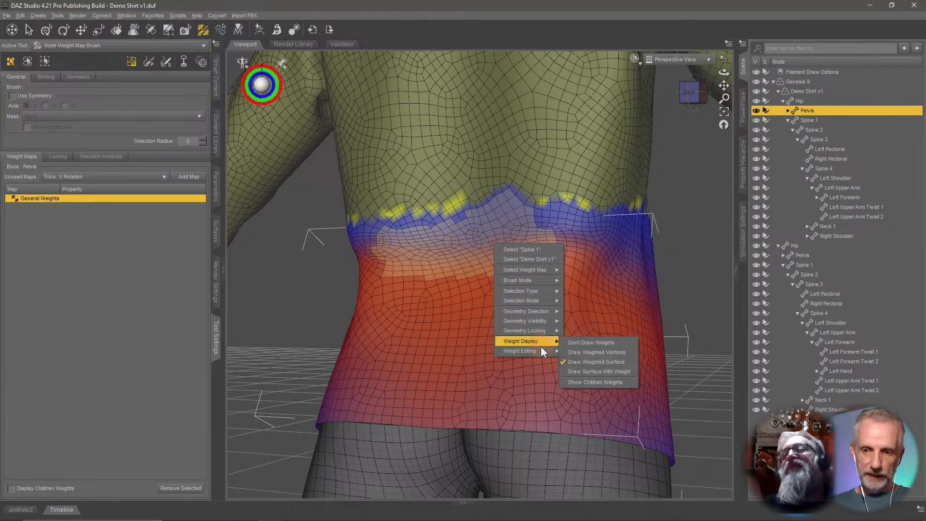
click(616, 363)
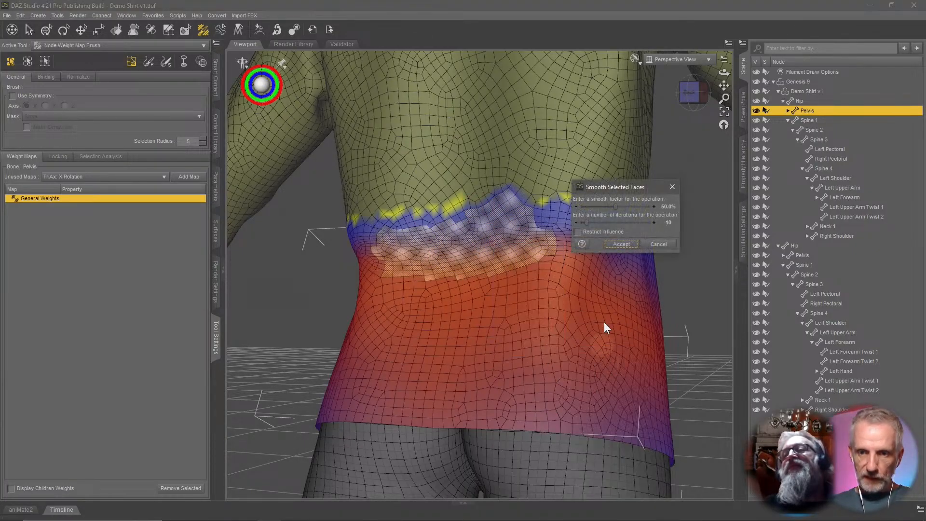
click(621, 244)
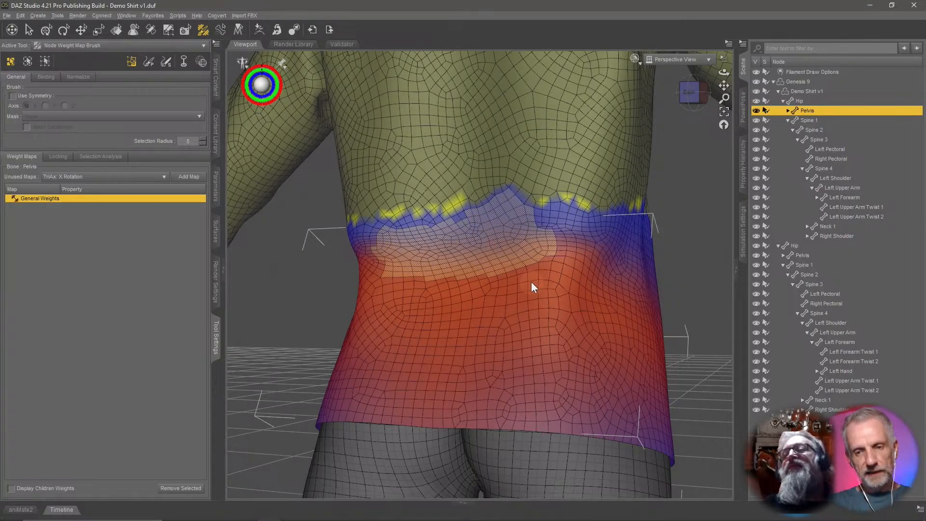
mouse_move(557, 269)
middle_down()
mouse_move(434, 289)
mouse_move(535, 287)
mouse_move(558, 274)
middle_up()
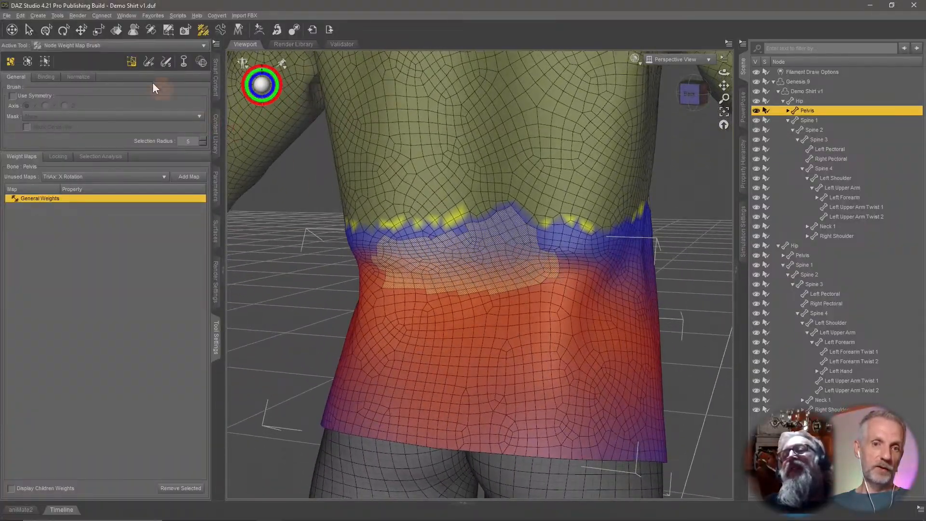
mouse_move(464, 290)
middle_down()
mouse_move(381, 290)
mouse_move(461, 283)
middle_up()
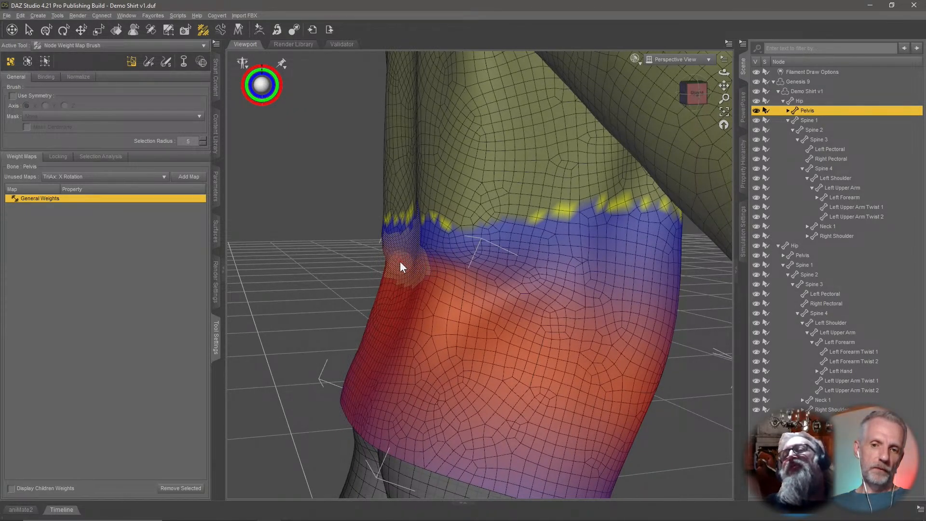
Clear the current face selection on the shirt.
middle_drag(400, 262, 593, 271)
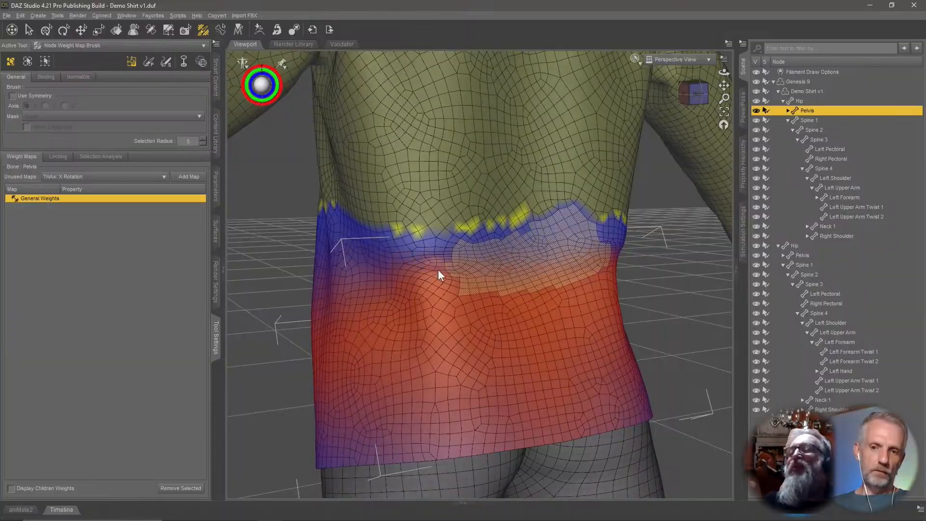
right_click(452, 268)
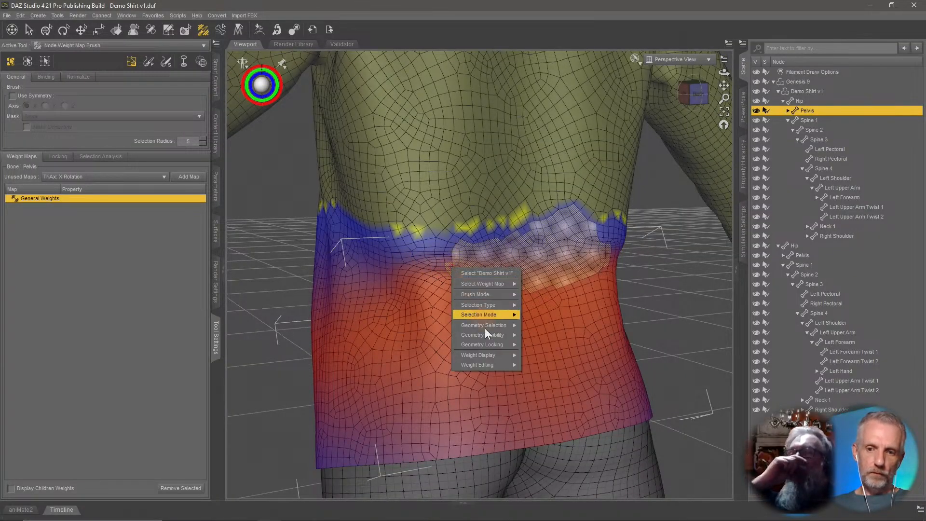
mouse_move(510, 327)
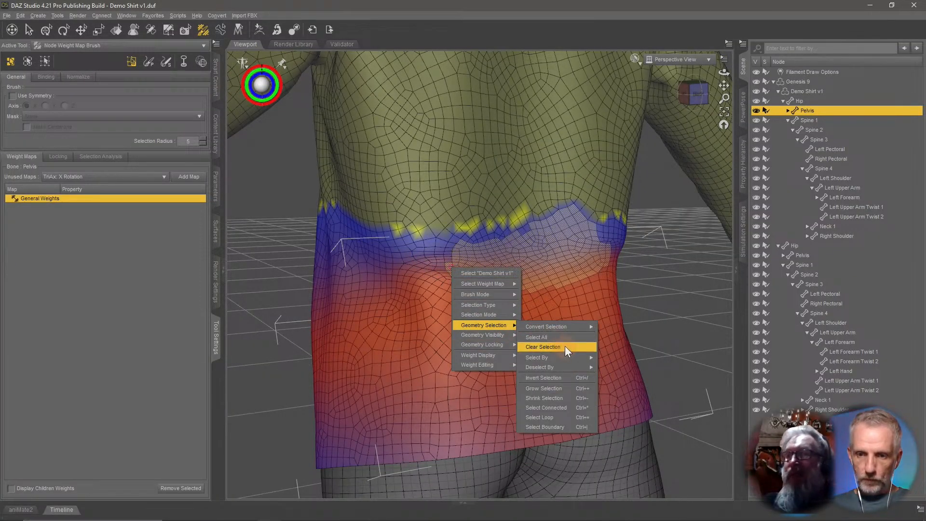
click(566, 346)
Switch to the weight smoothing brush and brush over the Pelvis weights across the back waist.
click(166, 61)
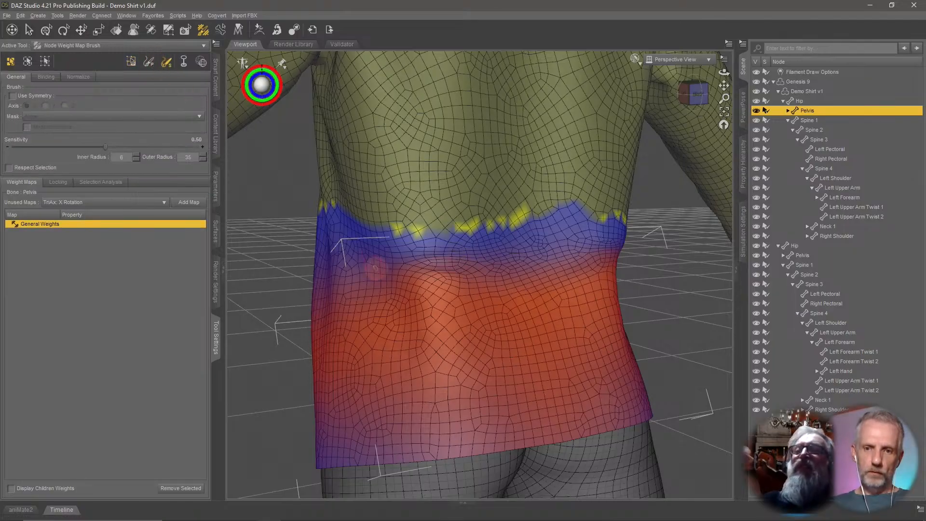
scroll(338, 289, up, 5)
mouse_move(440, 274)
middle_down()
mouse_move(415, 257)
mouse_move(481, 289)
middle_up()
scroll(482, 288, down, 5)
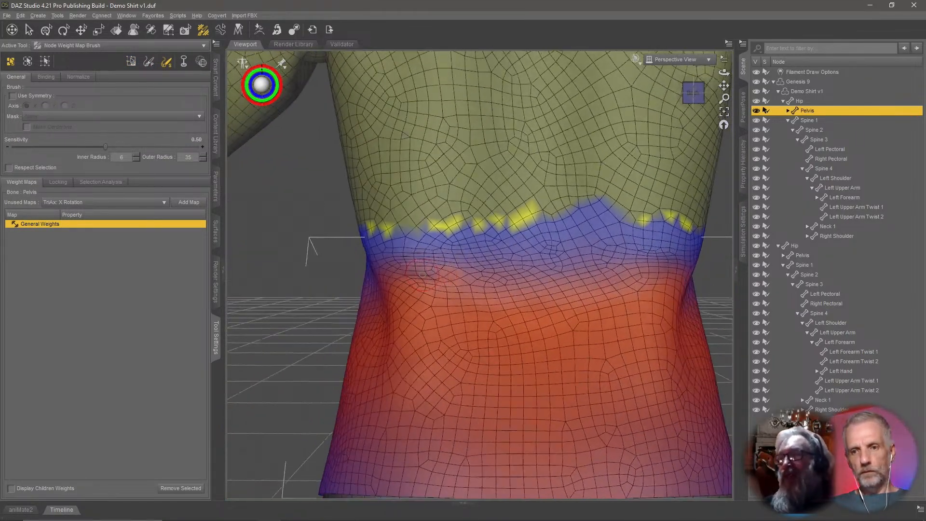
mouse_move(417, 275)
middle_down()
mouse_move(384, 274)
mouse_move(409, 273)
middle_up()
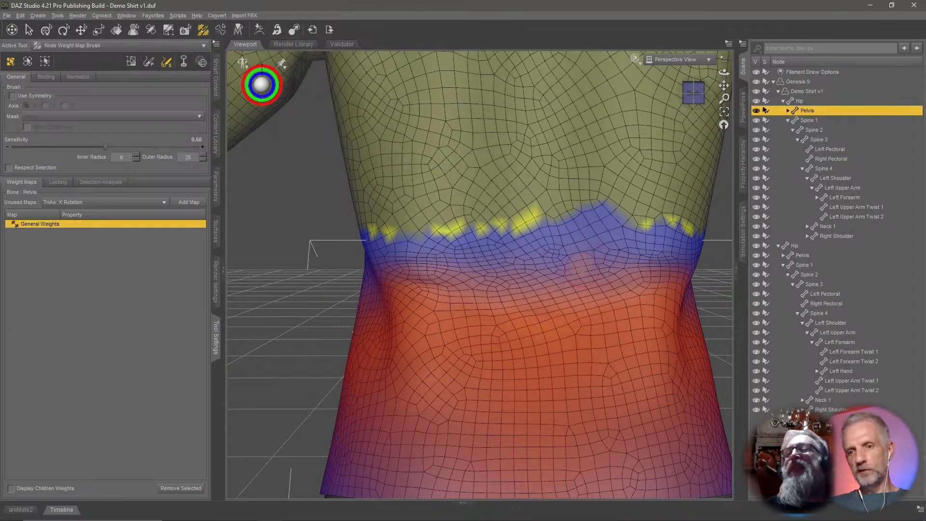
middle_drag(531, 279, 416, 282)
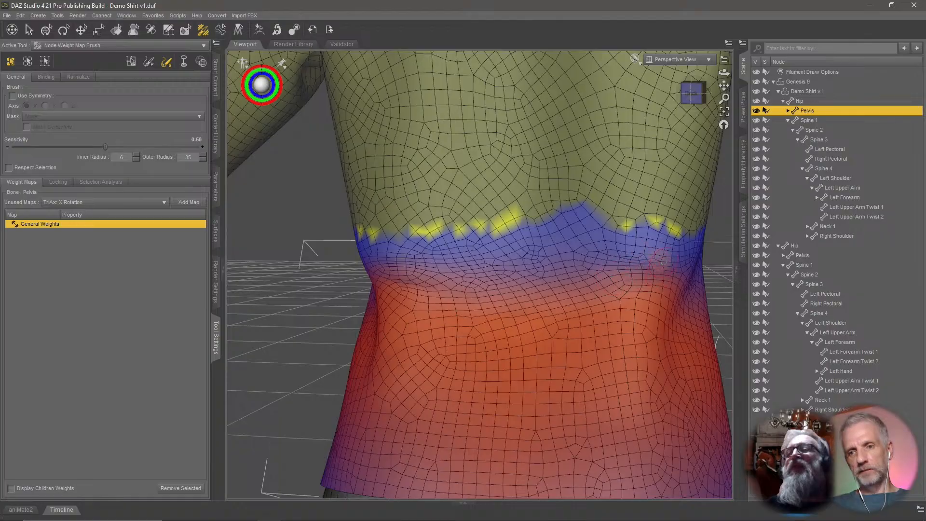
Select several face patches along the back waist transition and grow the selection twice.
click(131, 61)
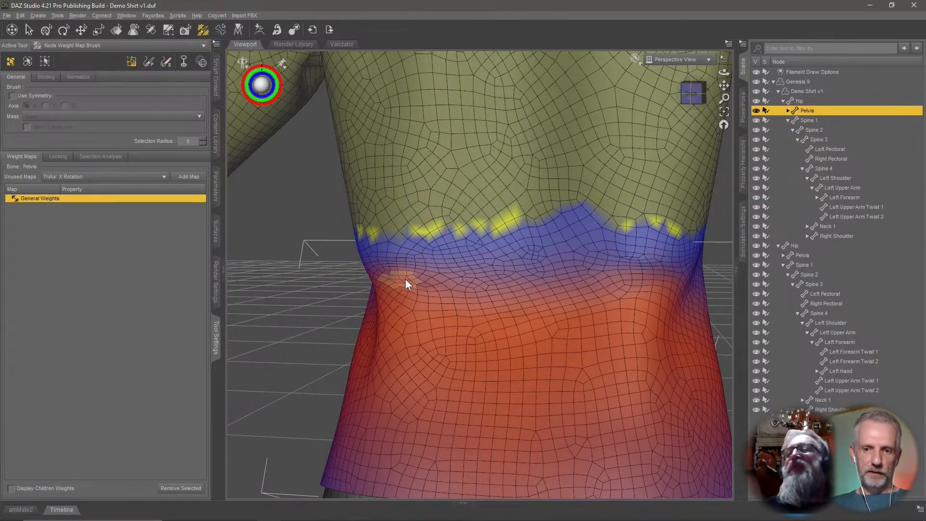
click(650, 267)
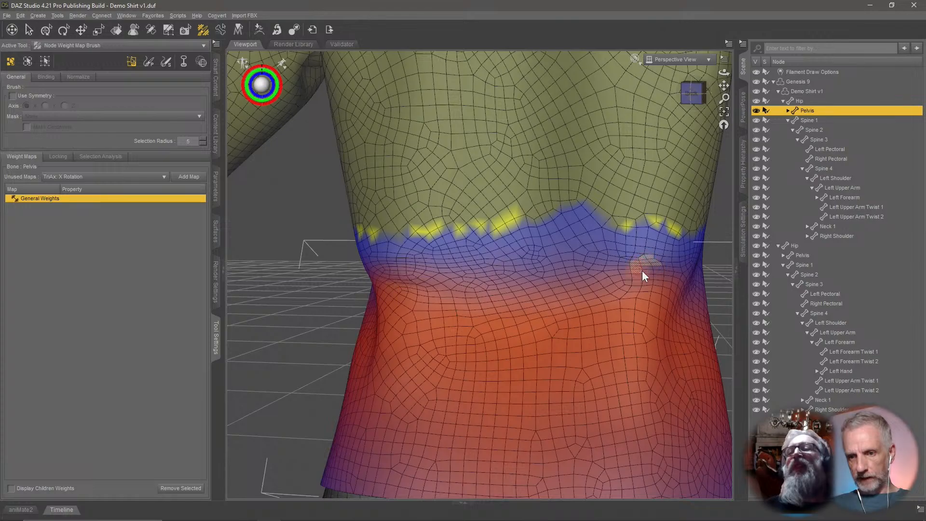
click(398, 282)
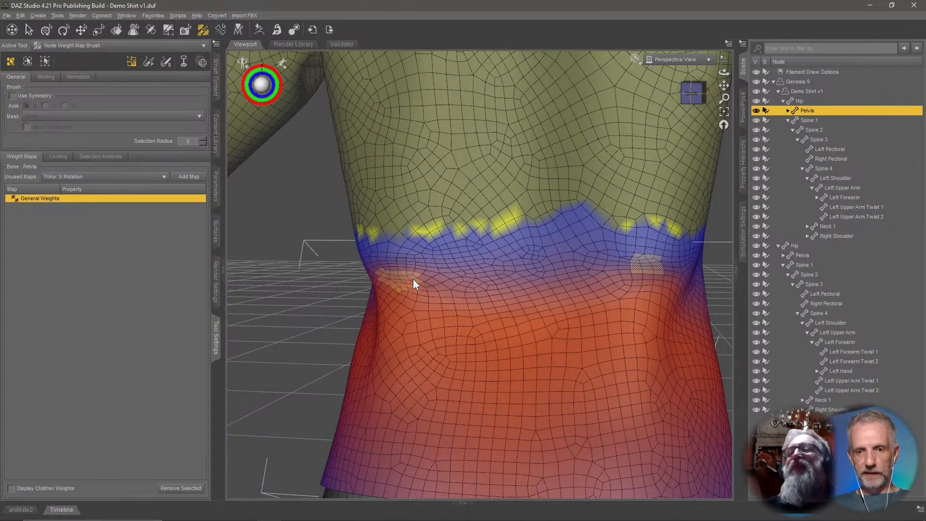
click(571, 281)
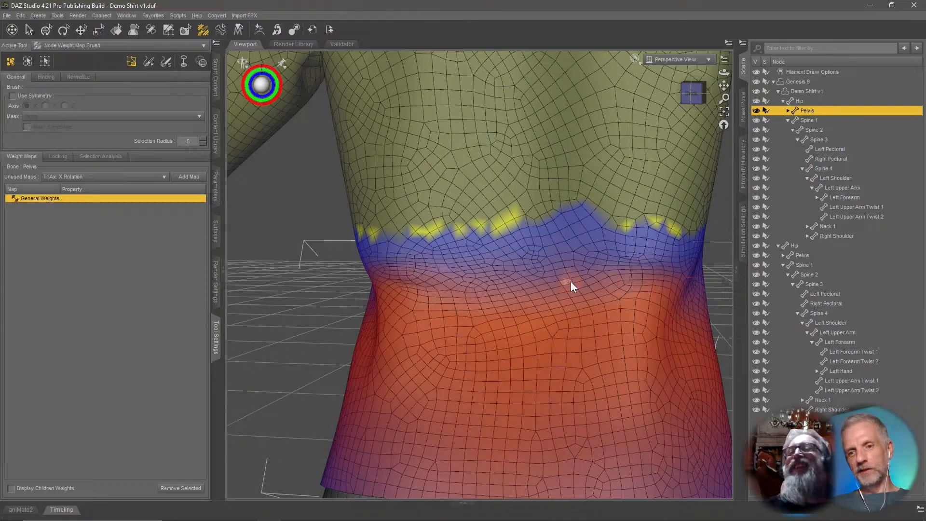
click(532, 287)
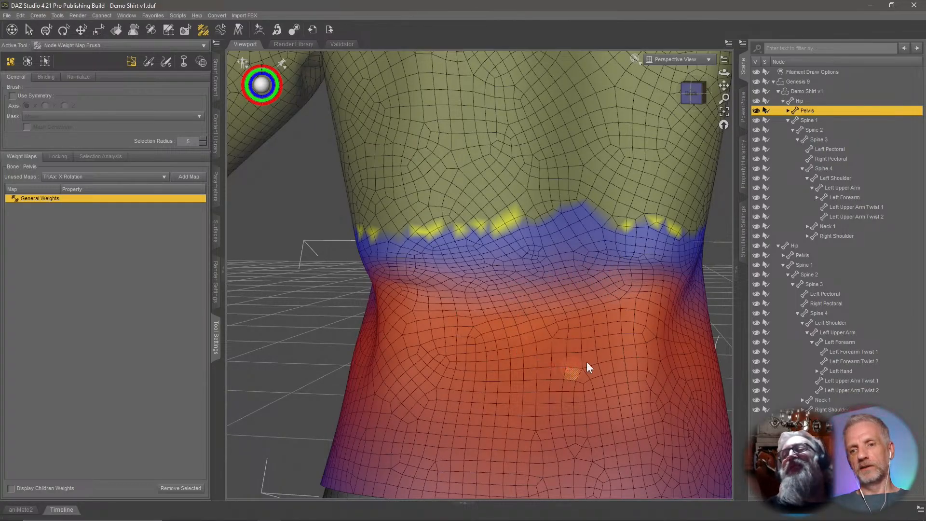
click(635, 292)
mouse_move(663, 264)
mouse_down()
mouse_move(632, 263)
mouse_move(661, 265)
mouse_up()
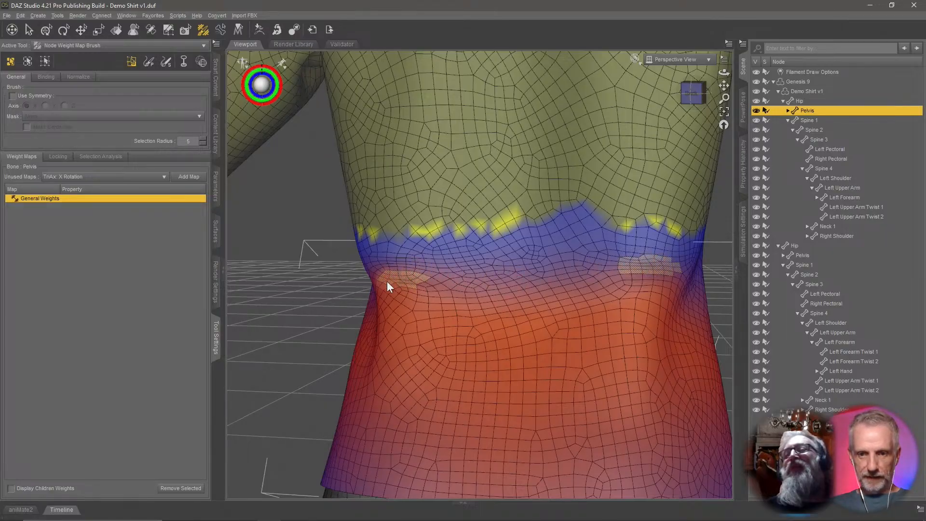
key(ctrl+plus)
key(ctrl+plus)
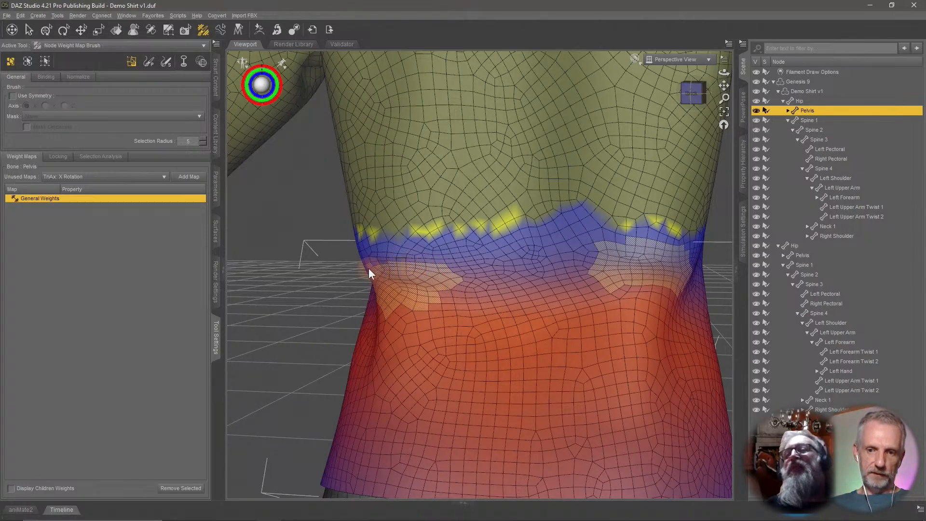
Smooth the selected faces' Pelvis weights with 20 iterations.
right_click(429, 277)
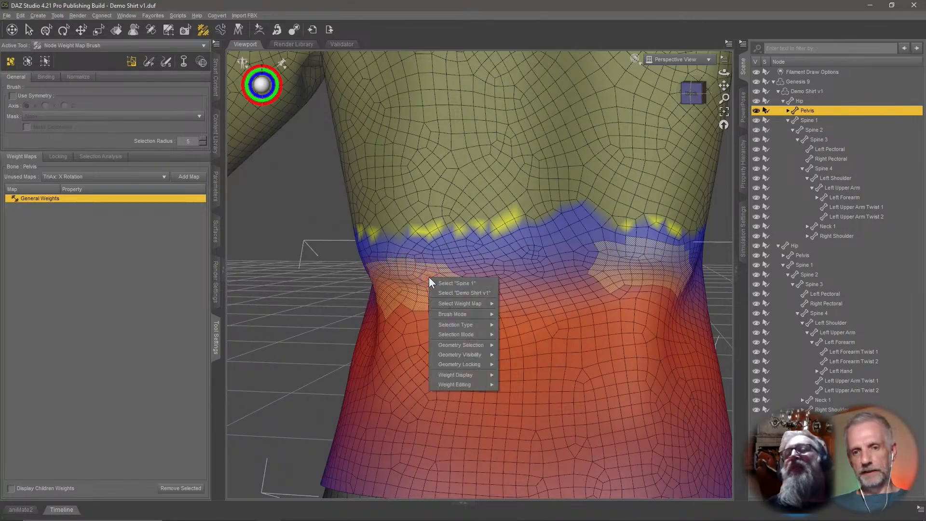
mouse_move(480, 384)
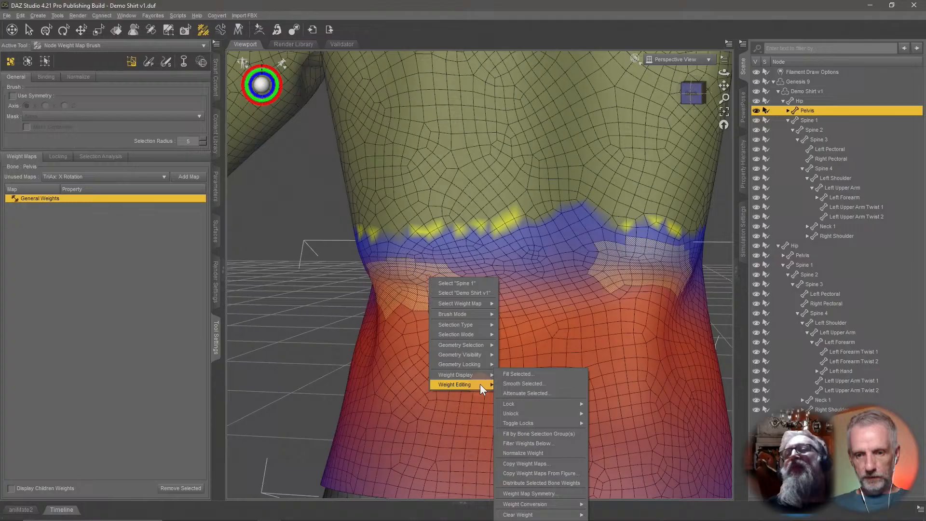
click(562, 384)
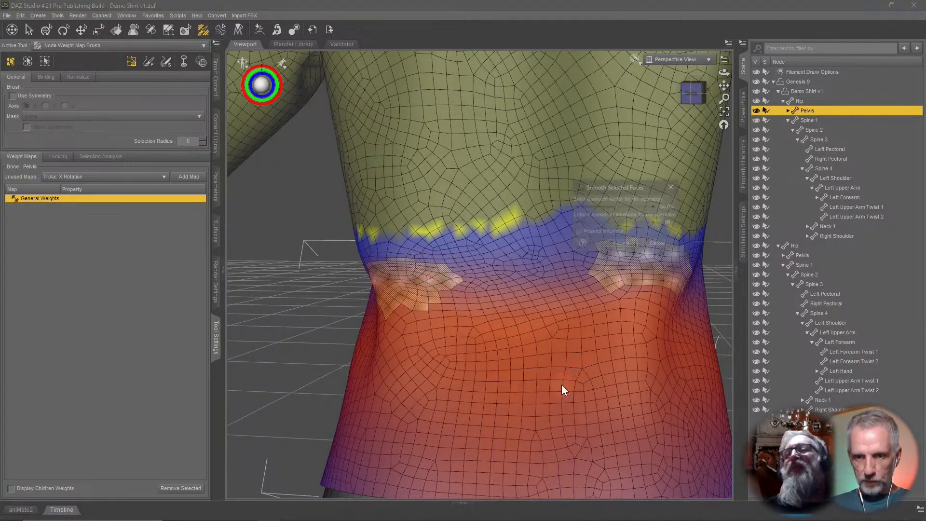
click(669, 222)
text(20)
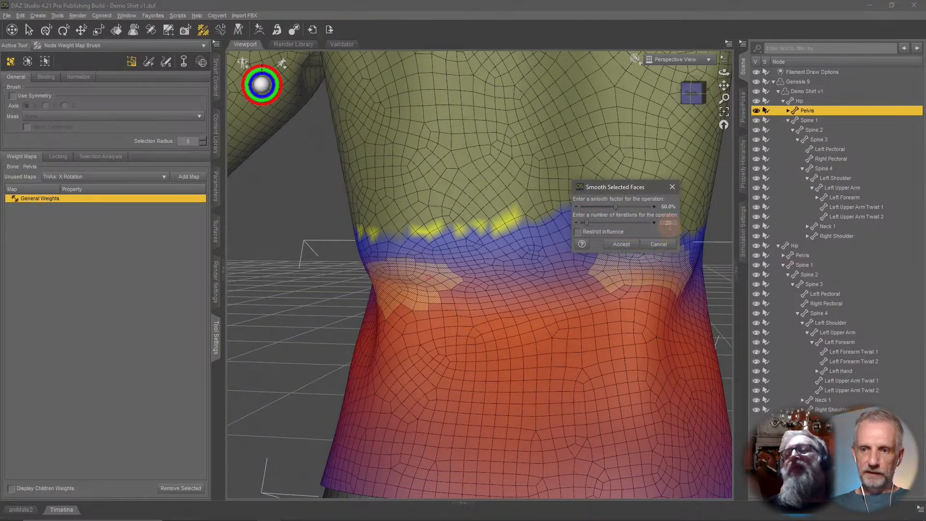
key(Return)
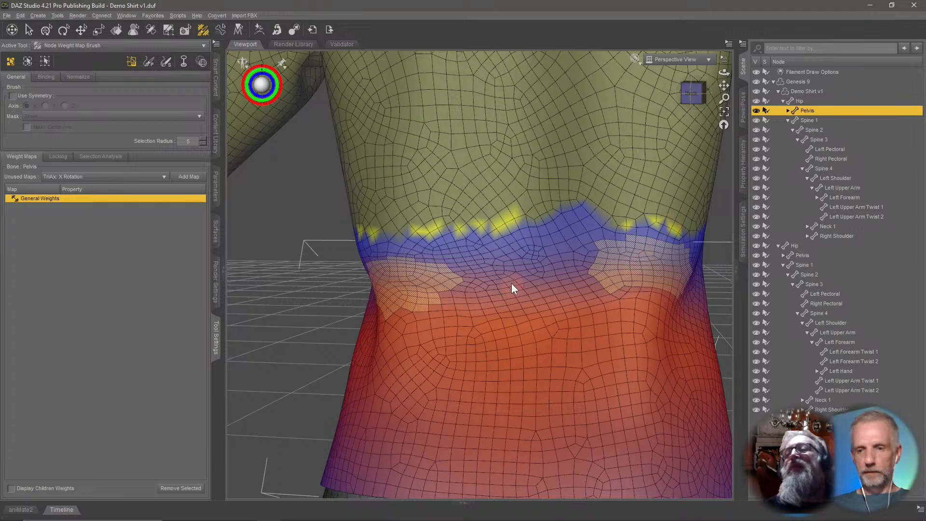
Clear the face selection on the shirt.
mouse_move(512, 282)
middle_down()
mouse_move(395, 289)
mouse_move(511, 282)
middle_up()
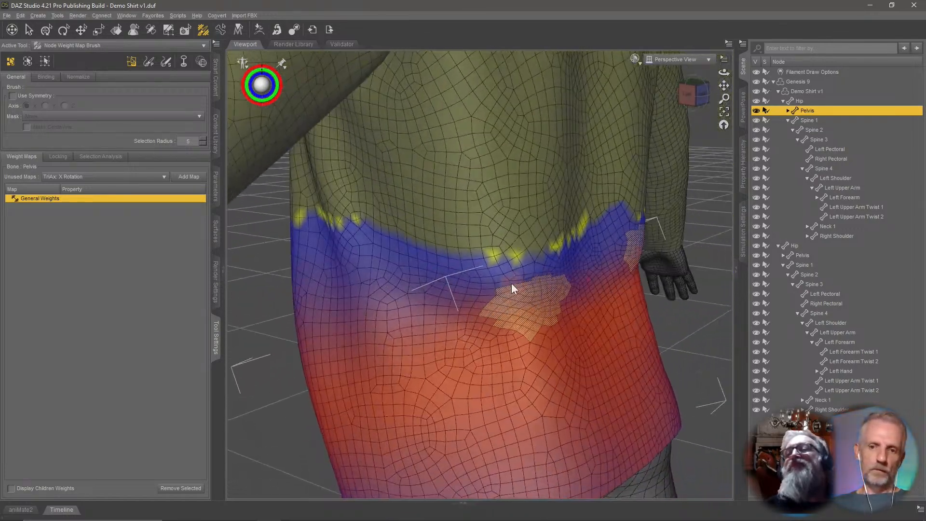
right_click(541, 291)
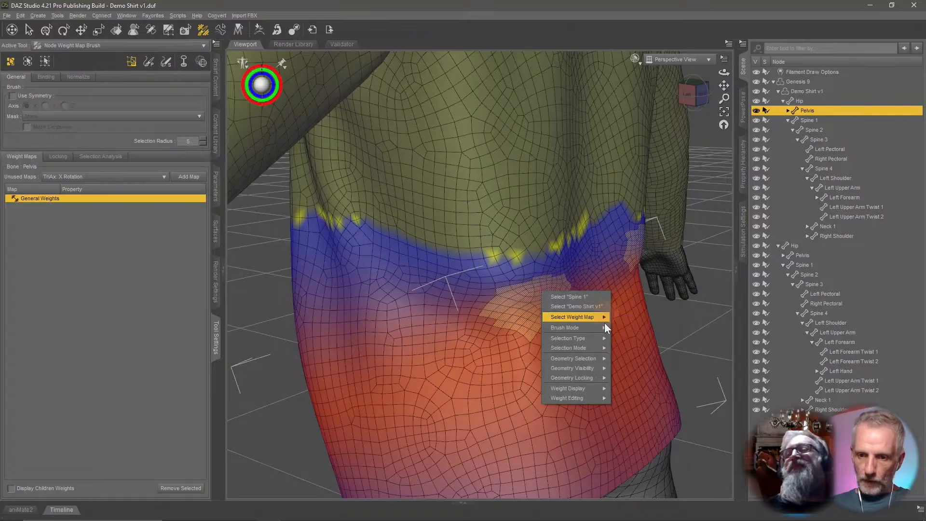
mouse_move(601, 358)
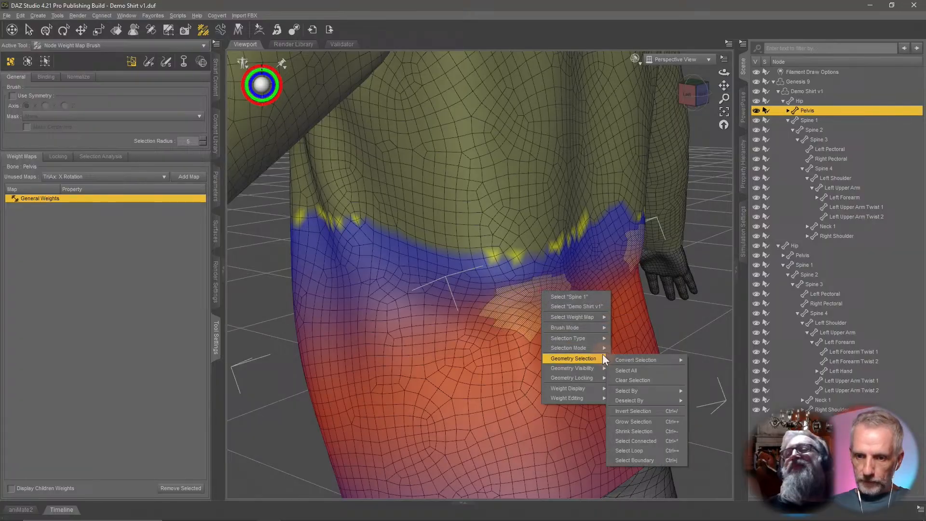
click(668, 382)
Review the shirt's waist weights from several angles and select the Genesis 9 figure.
scroll(616, 352, up, 2)
scroll(616, 352, down, 7)
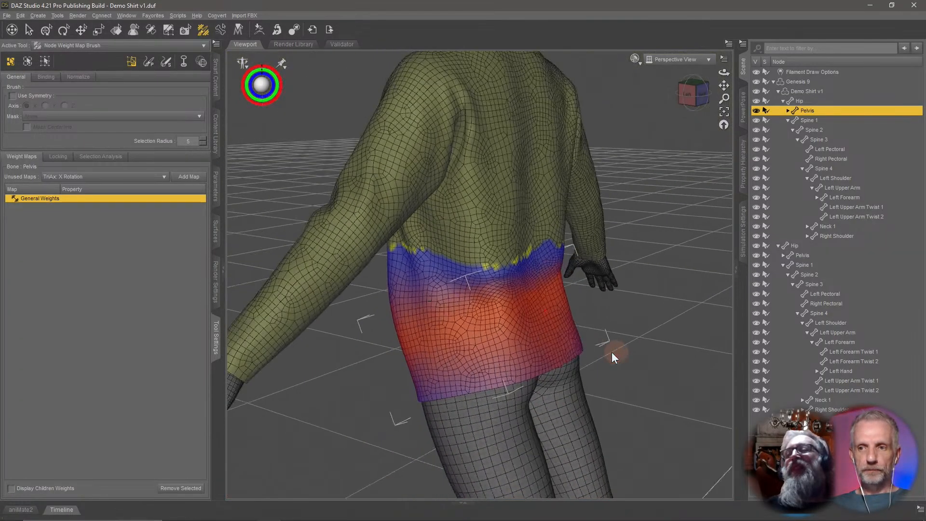
mouse_move(568, 339)
middle_down()
mouse_move(577, 337)
mouse_move(569, 339)
middle_up()
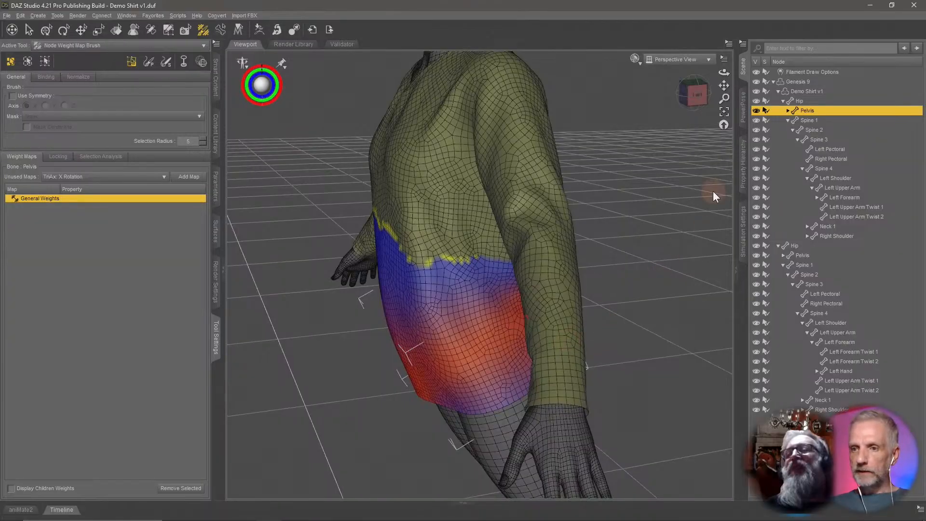
middle_drag(557, 226, 525, 260)
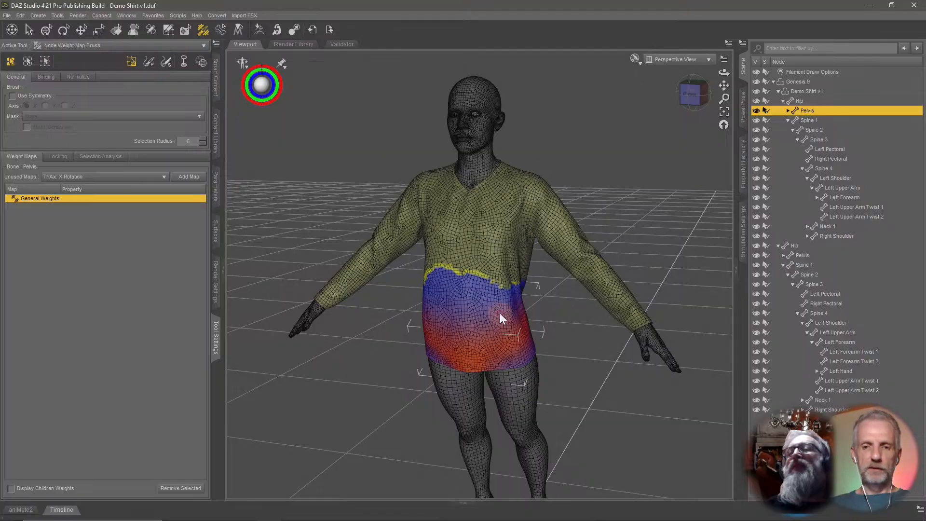
middle_drag(458, 310, 457, 312)
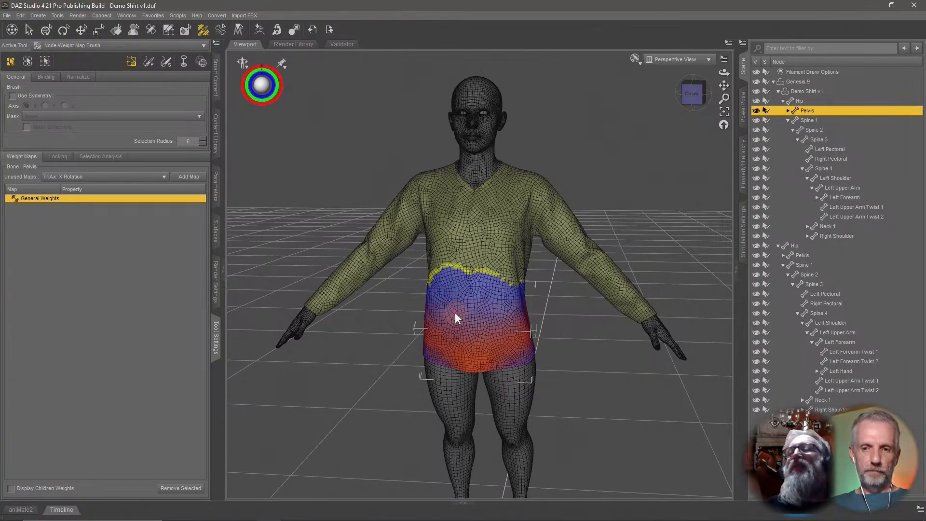
click(798, 81)
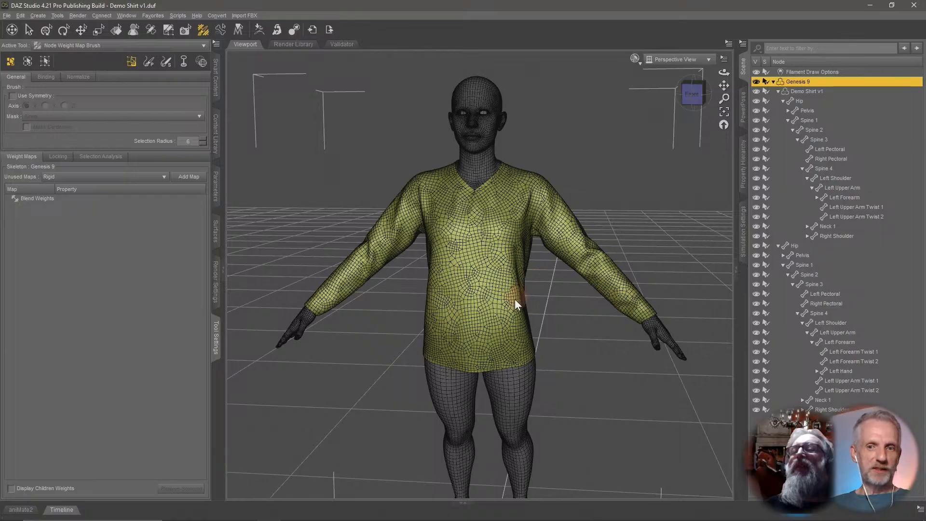
Open PowerPose and select the figure's Right Upper Arm.
middle_drag(515, 300, 399, 229)
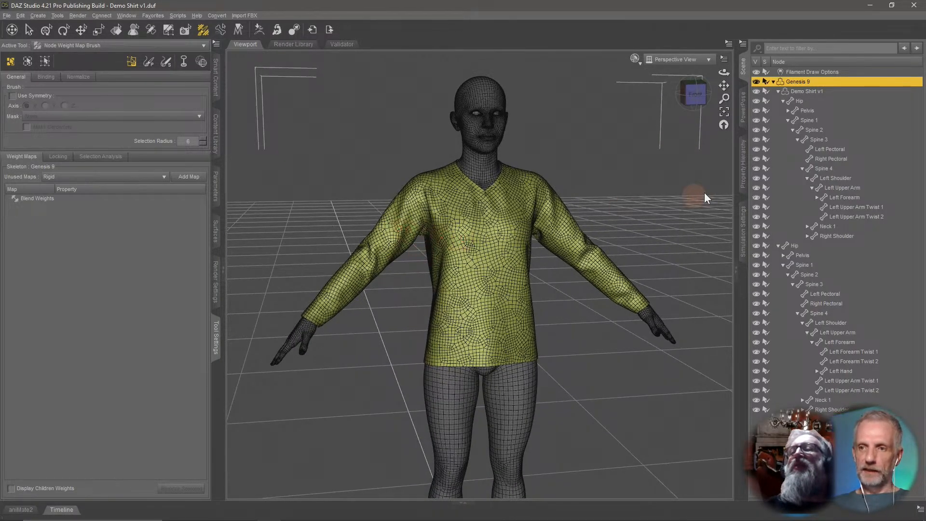
click(788, 121)
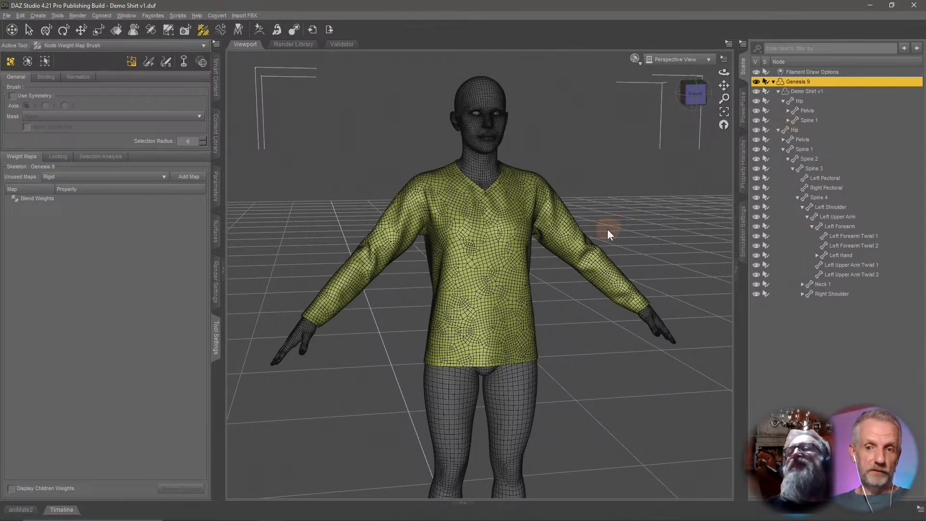
middle_drag(608, 230, 607, 230)
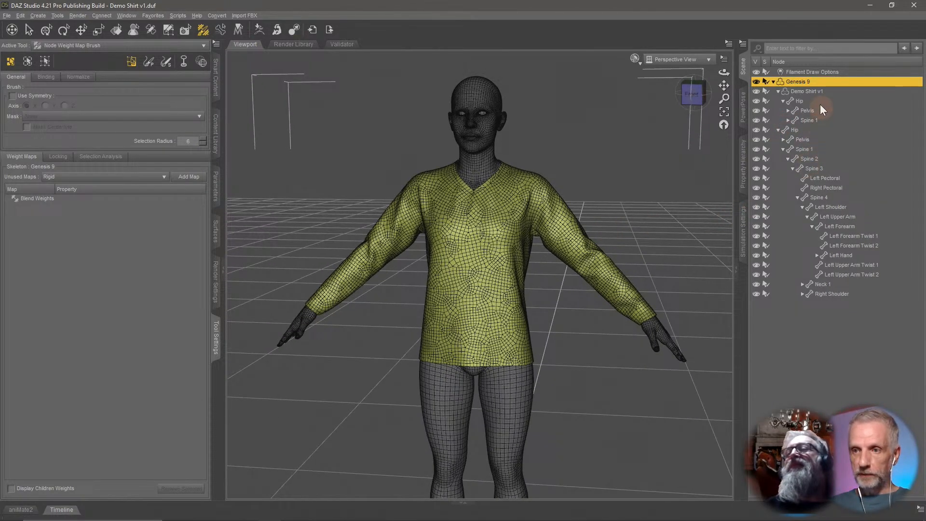
click(743, 107)
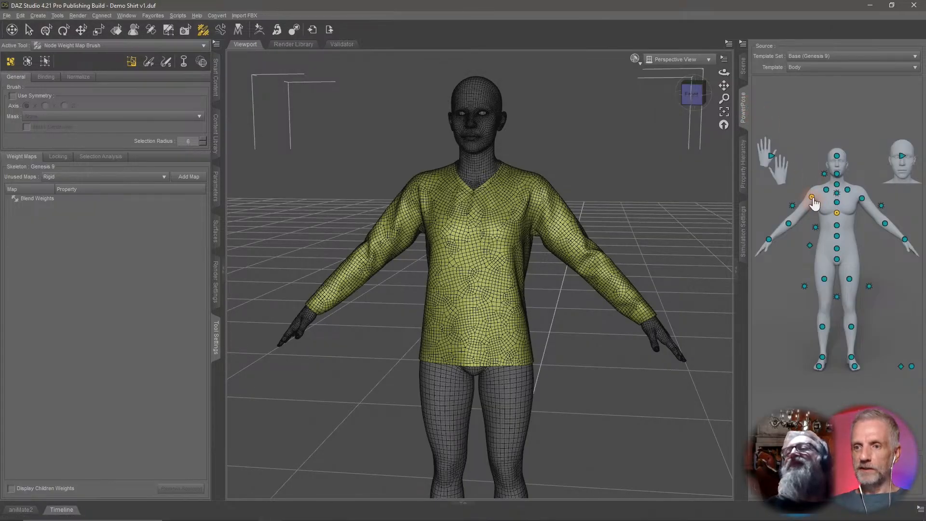
click(812, 198)
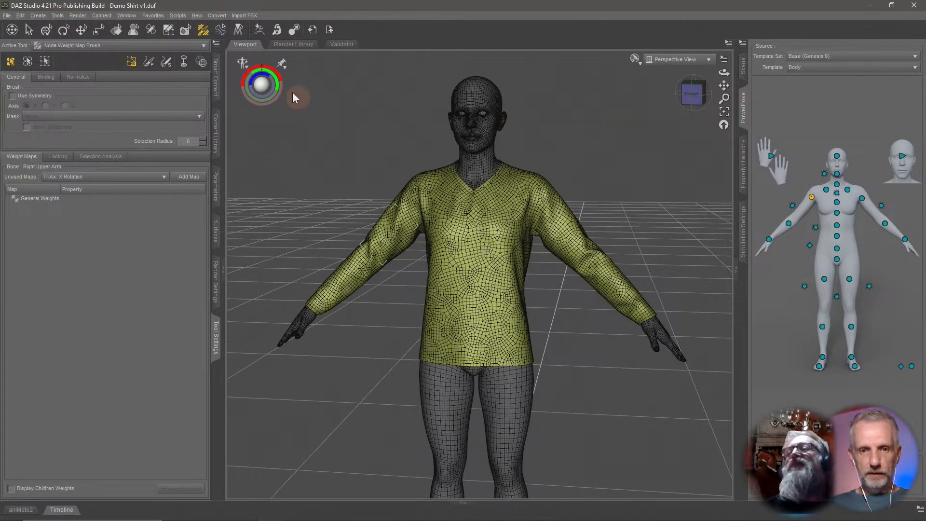
Rotate the right upper arm up overhead, then lower it to shoulder height to test the shirt's deformation.
drag(261, 70, 235, 75)
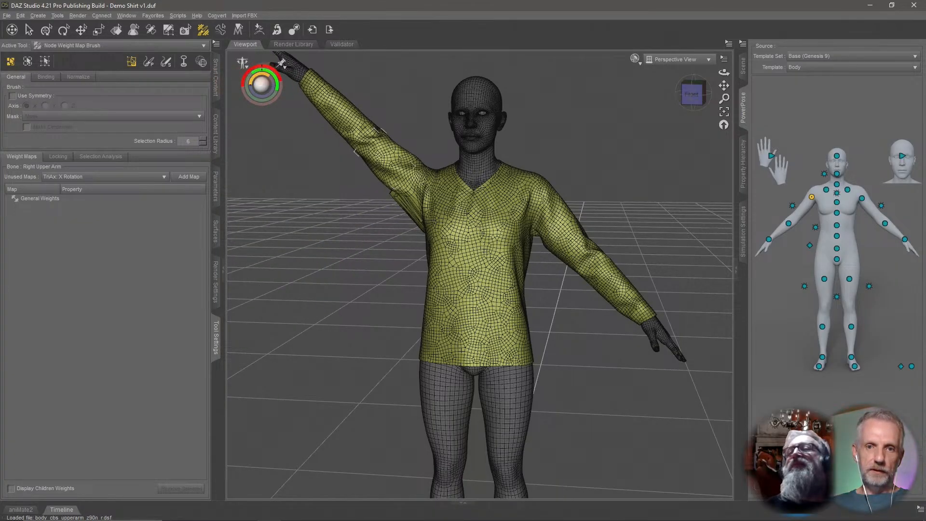
mouse_move(386, 213)
middle_down()
mouse_move(415, 202)
mouse_move(382, 213)
middle_up()
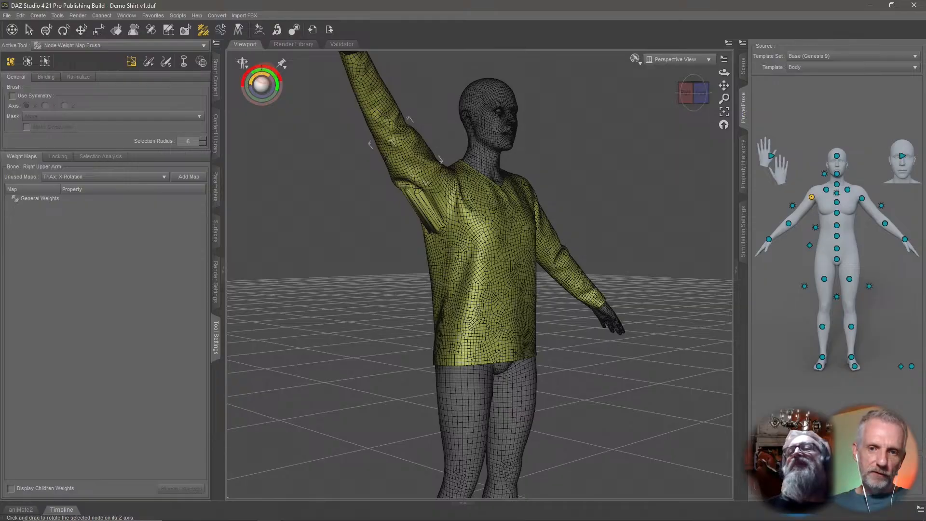
drag(279, 71, 255, 78)
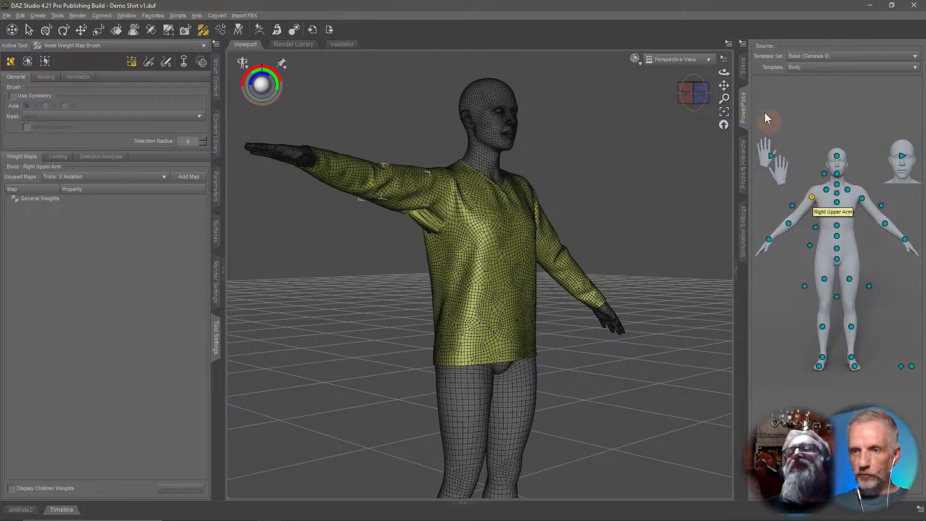
In the Scene hierarchy, inspect the Genesis 9 figure's Right Upper Arm and Right Shoulder general weight maps.
click(743, 66)
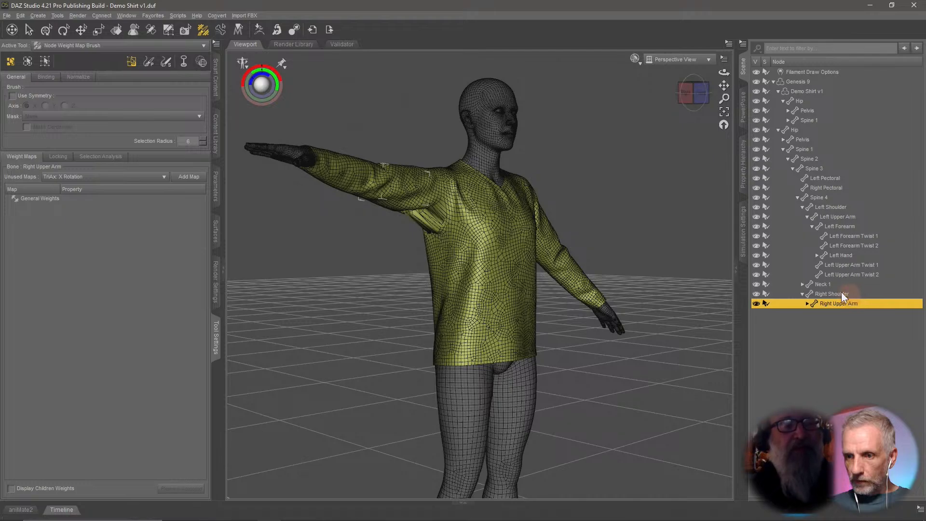
click(807, 303)
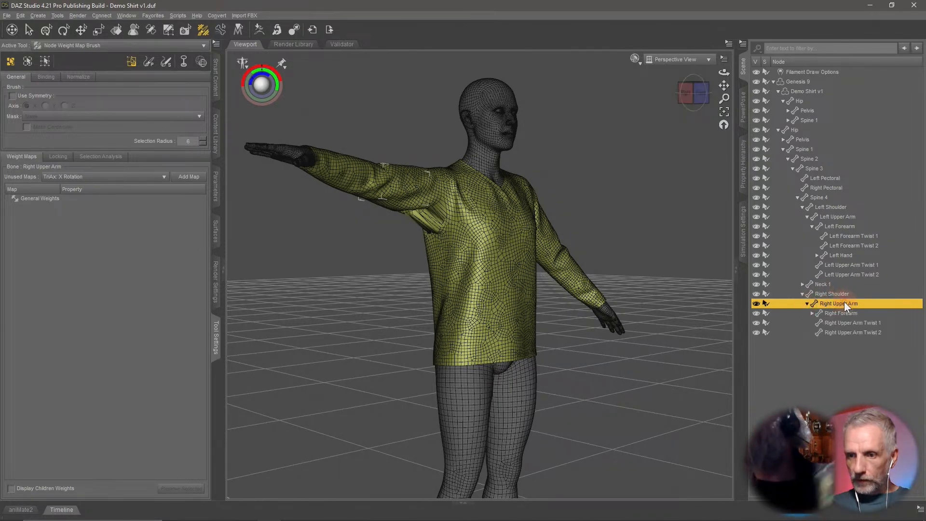
click(91, 196)
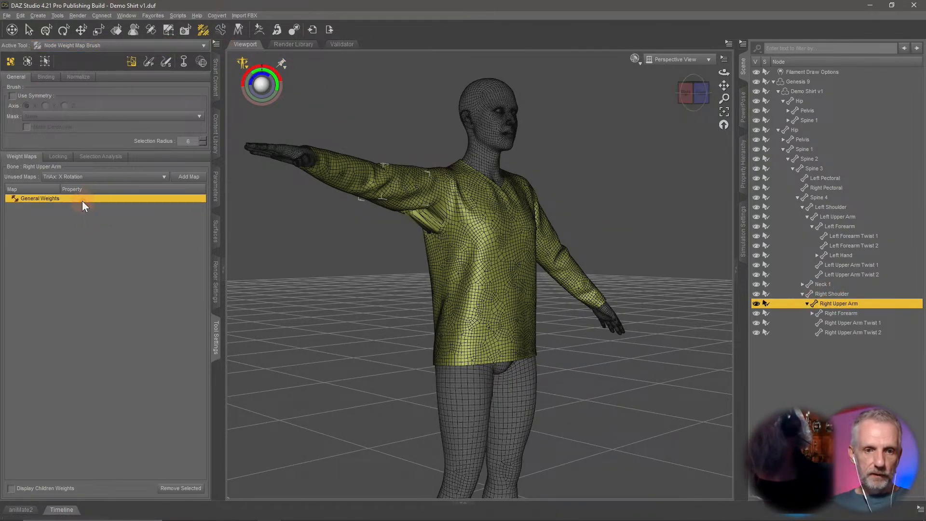
click(845, 295)
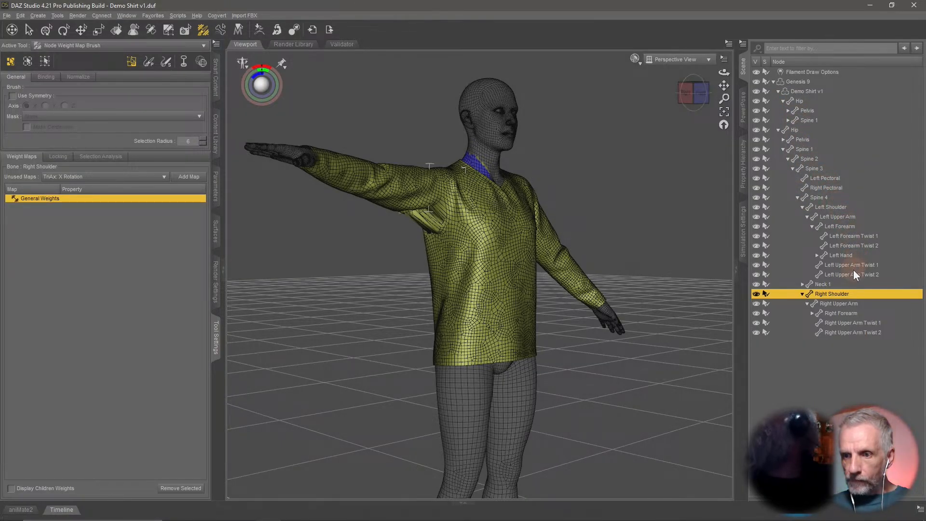
Expand the shirt's bone hierarchy and view the weights of its right shoulder, upper arm, forearm and twist bones.
click(778, 129)
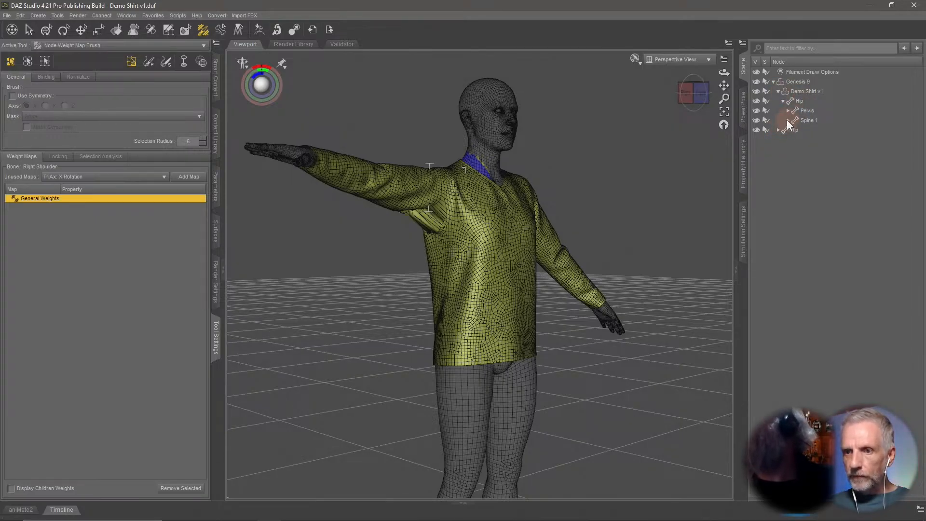
click(787, 120)
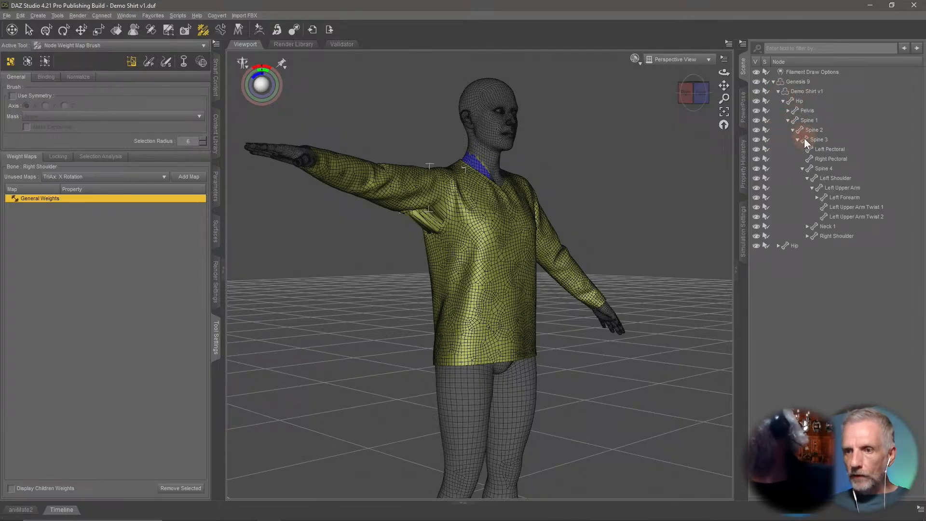
click(845, 237)
click(808, 236)
click(844, 247)
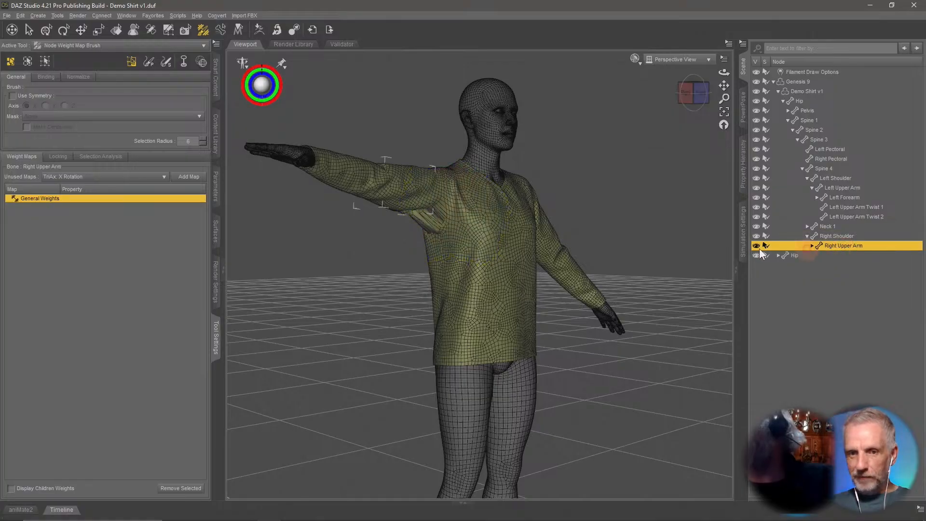
click(812, 245)
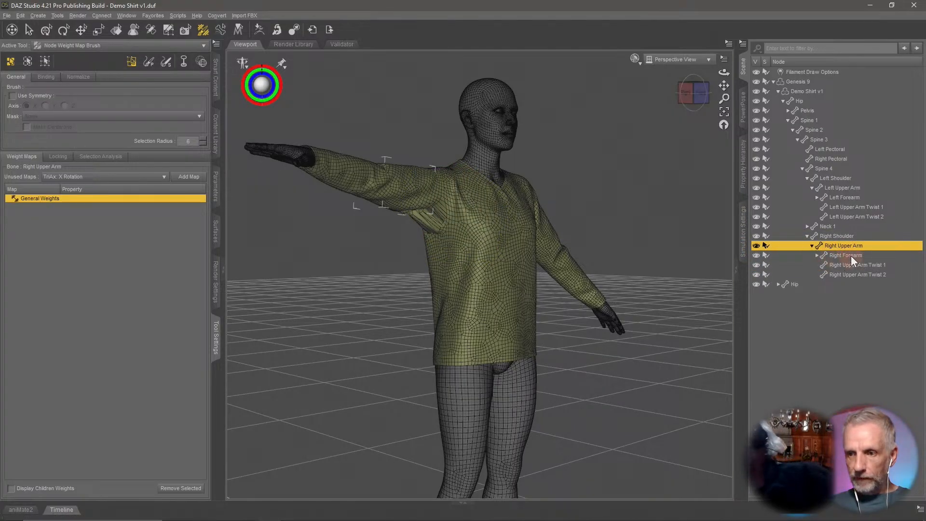
click(851, 255)
click(863, 266)
click(861, 274)
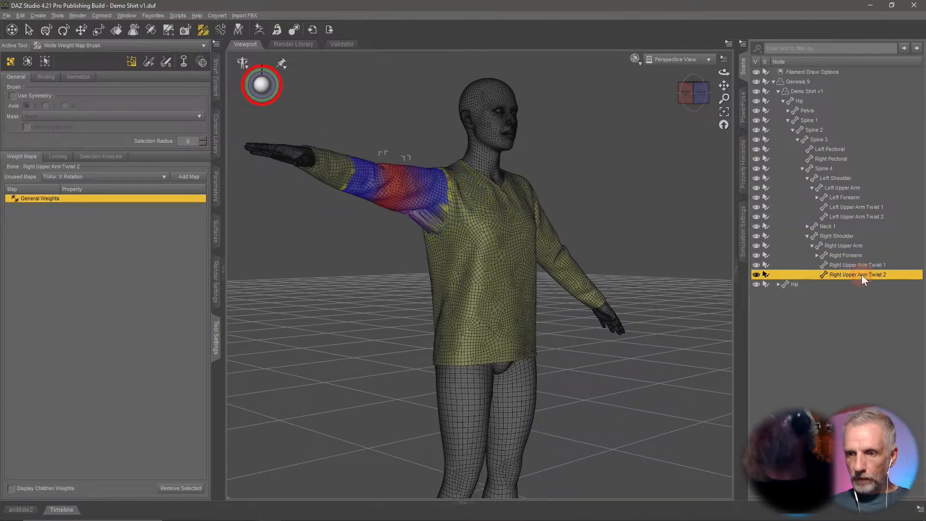
Compare the shirt's right upper arm twist, forearm, upper arm and shoulder weight maps around the arm.
alt+drag(552, 253, 521, 255)
scroll(520, 255, up, 5)
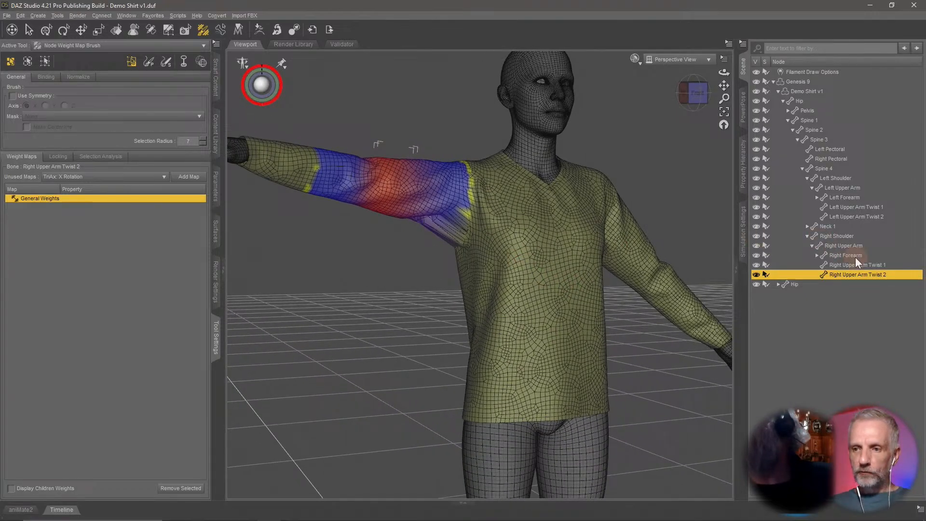
click(855, 257)
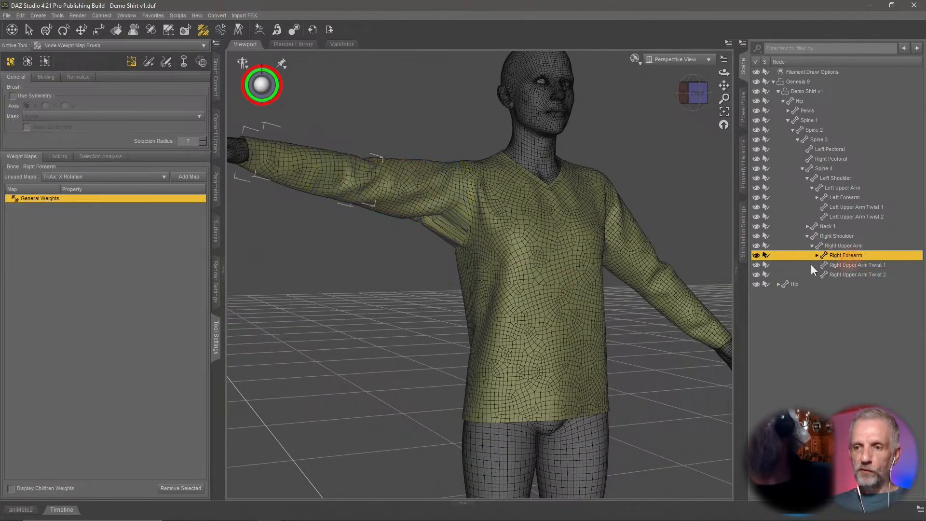
alt+drag(555, 253, 587, 253)
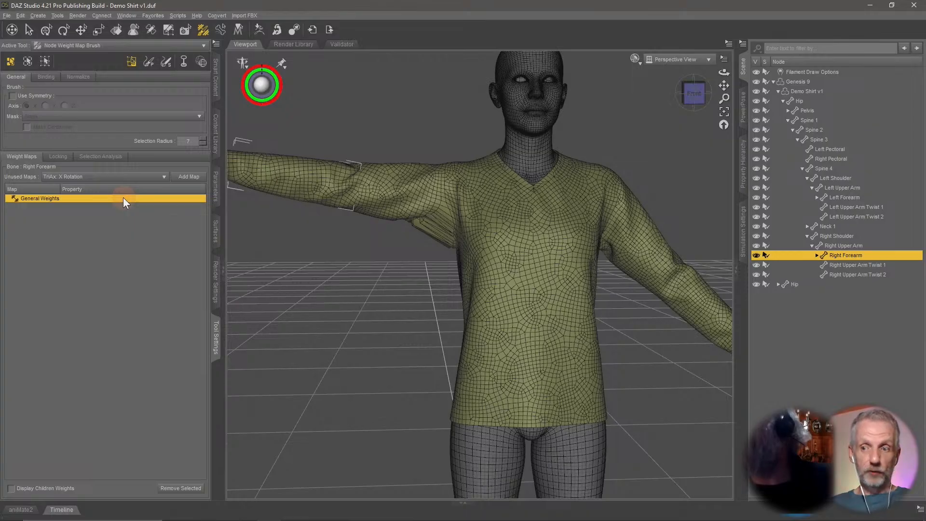
click(877, 265)
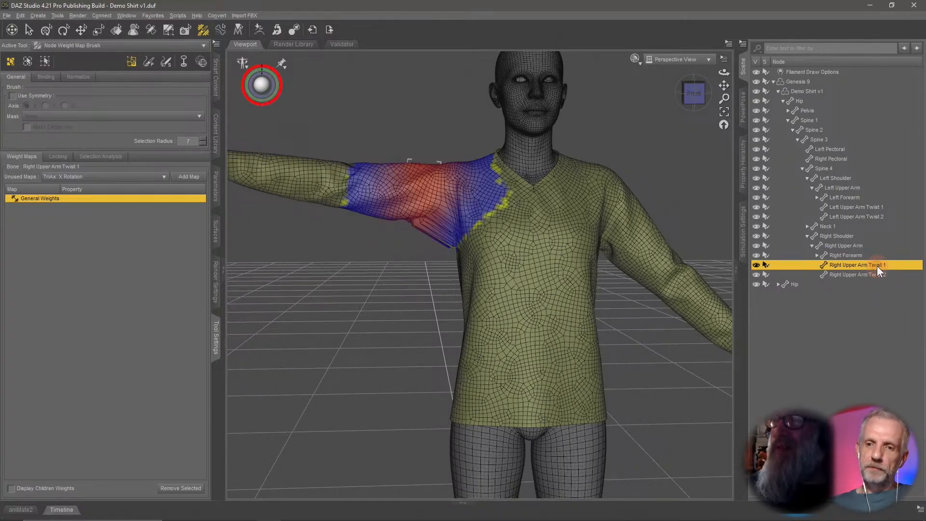
click(870, 275)
click(874, 267)
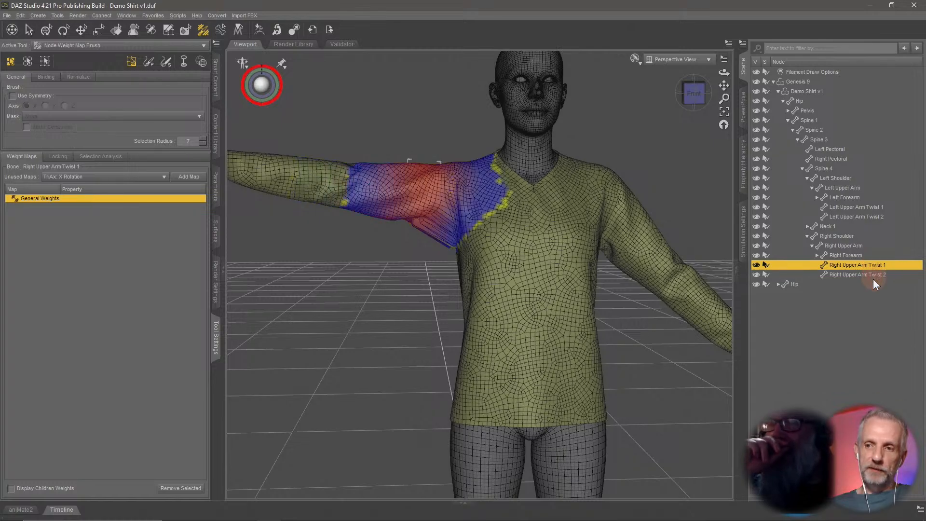
click(873, 276)
click(878, 266)
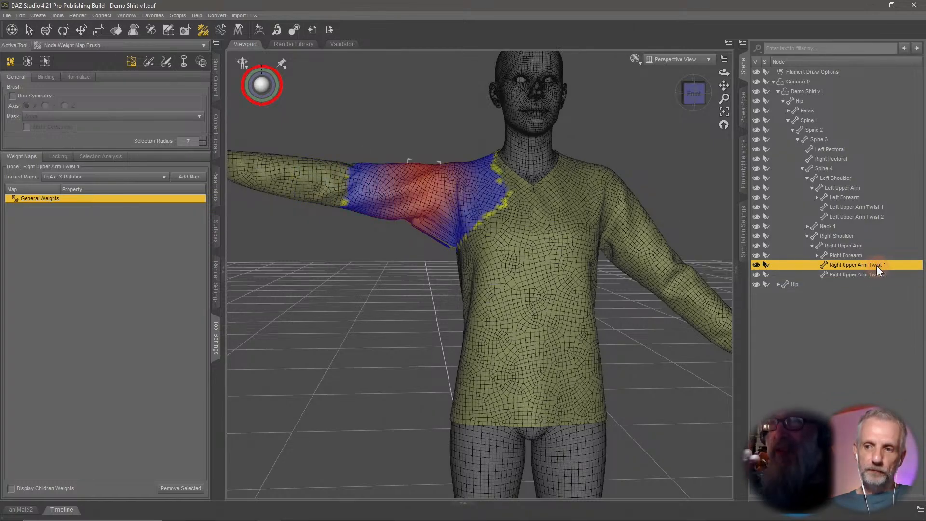
click(861, 245)
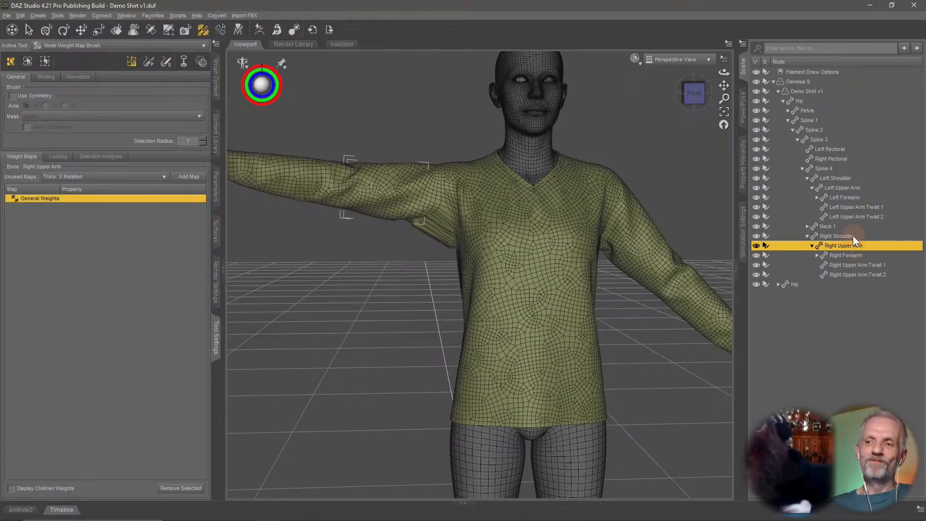
click(853, 237)
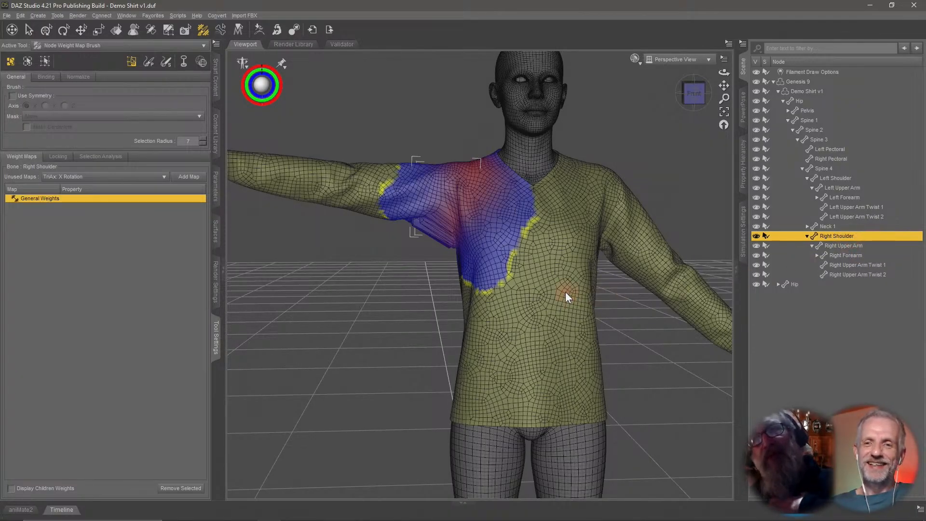
Examine the shirt's Right Shoulder weights around the armpit fold from close-up angles.
alt+drag(565, 291, 530, 300)
scroll(532, 295, up, 5)
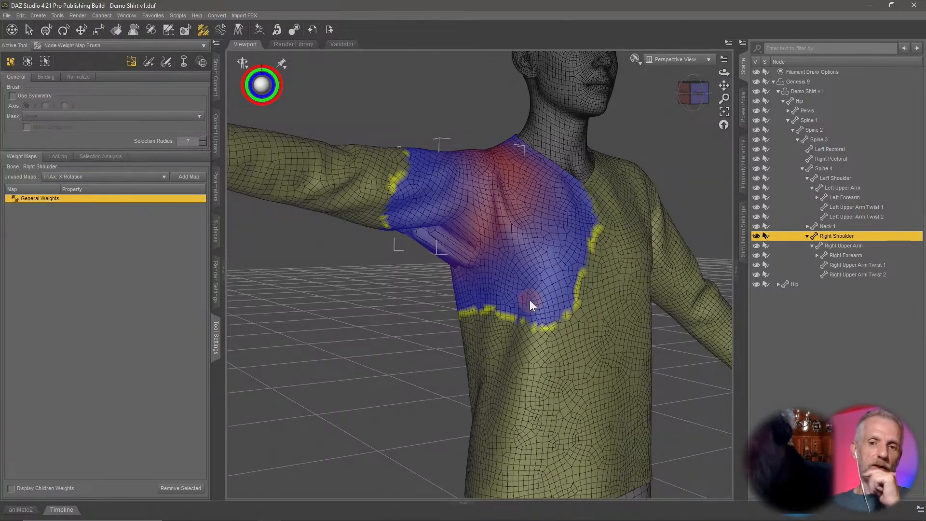
scroll(479, 305, up, 4)
scroll(474, 306, down, 6)
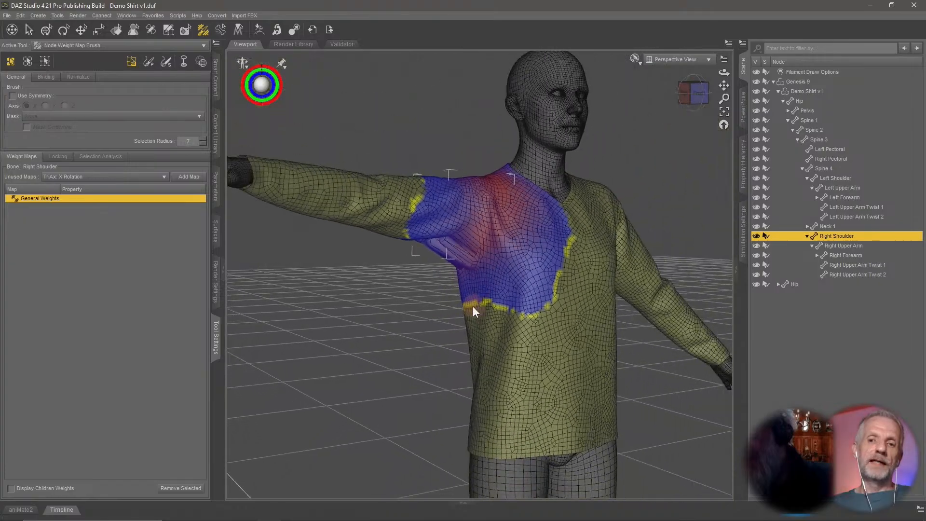
scroll(473, 305, down, 3)
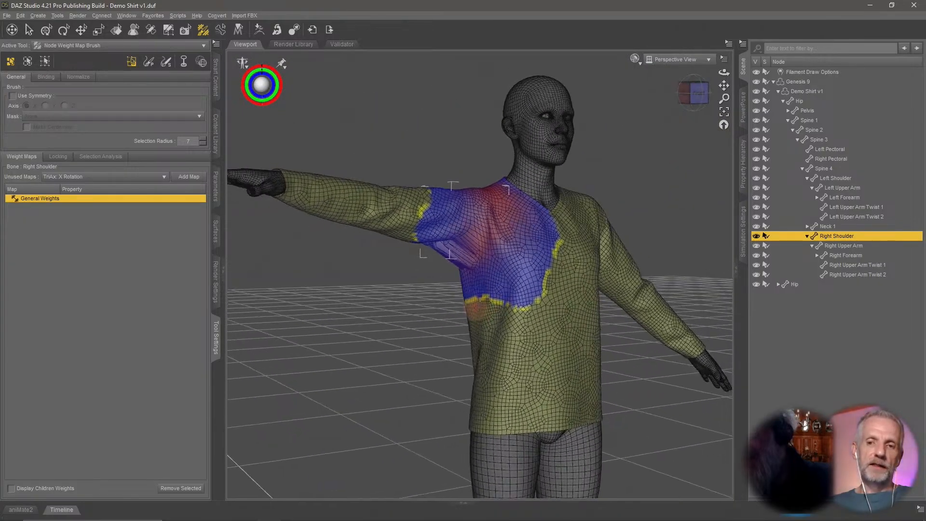
middle_drag(474, 306, 473, 313)
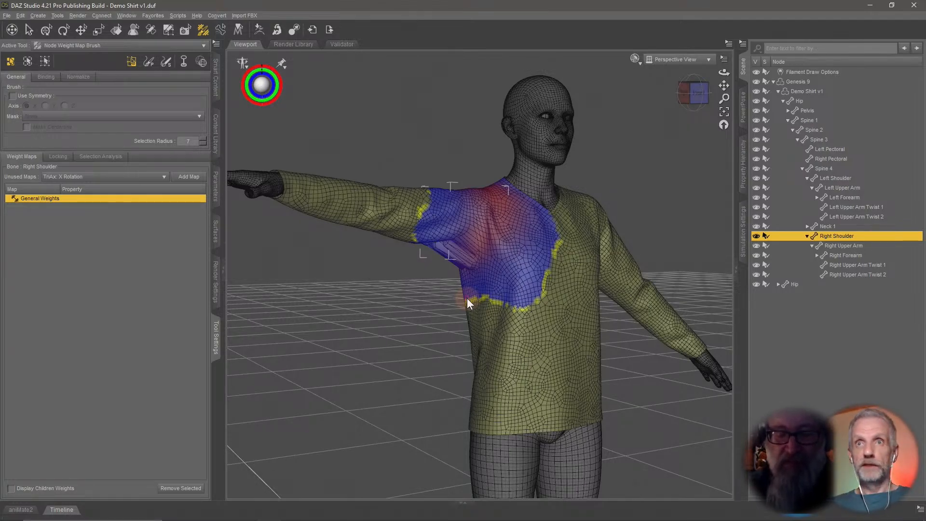
scroll(467, 298, up, 3)
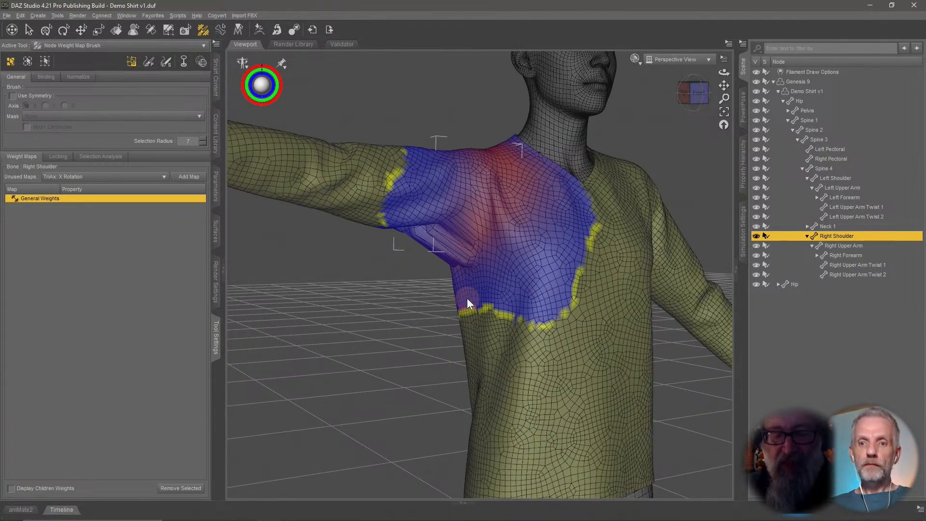
scroll(467, 299, up, 2)
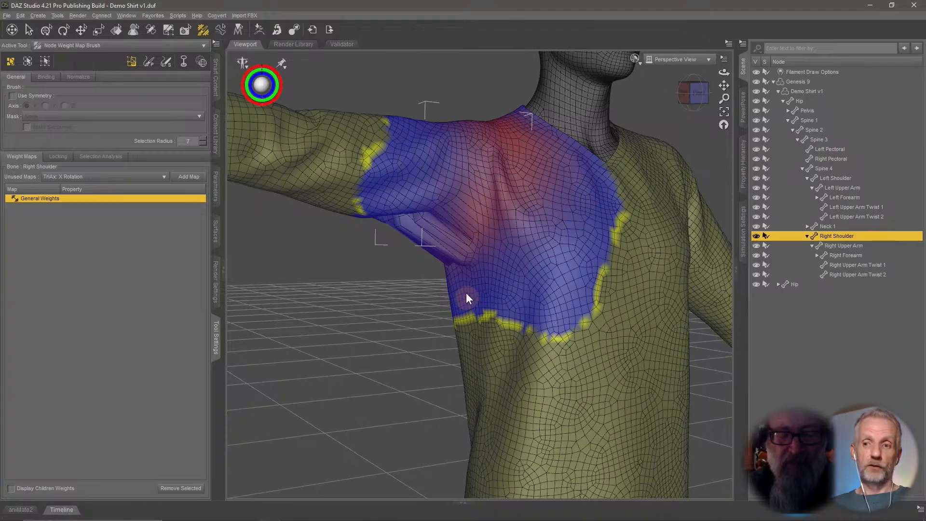
scroll(460, 278, up, 4)
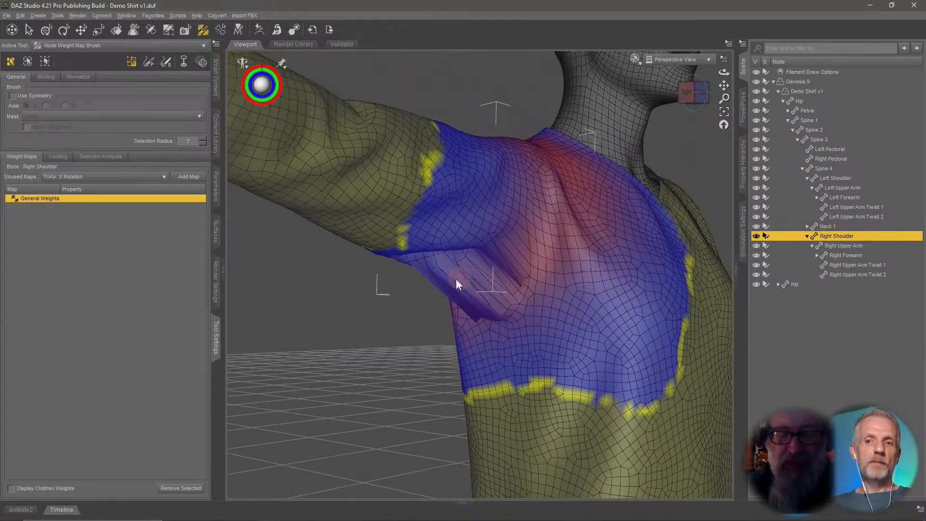
middle_drag(456, 280, 508, 251)
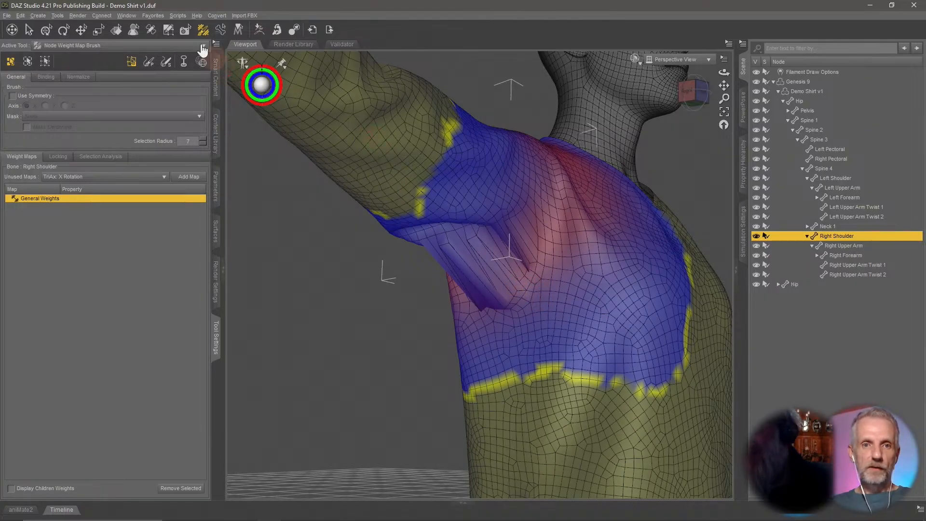
scroll(521, 293, up, 3)
middle_drag(525, 286, 541, 255)
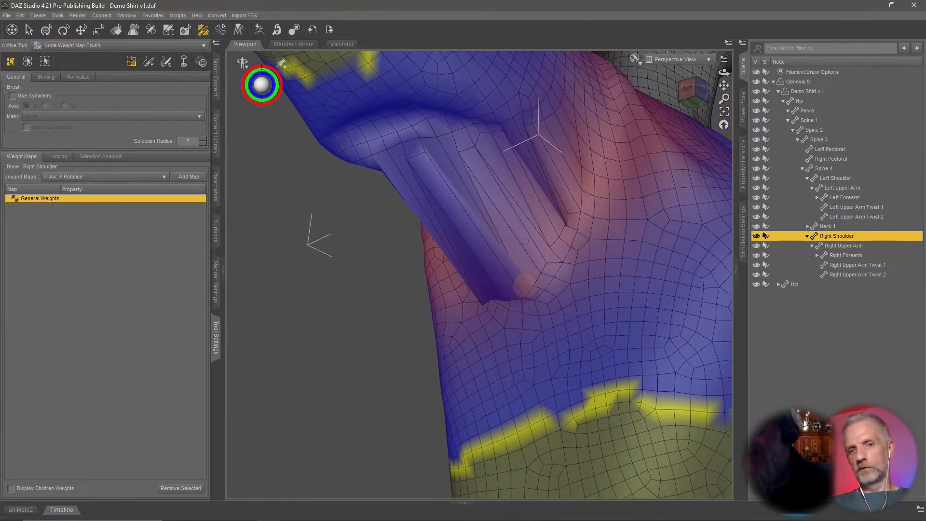
Switch the weight map brush to Smooth mode and smooth the shirt's Right Shoulder weights in the armpit fold.
click(166, 61)
mouse_move(567, 230)
mouse_down()
mouse_move(564, 189)
mouse_move(526, 164)
mouse_move(513, 300)
mouse_up()
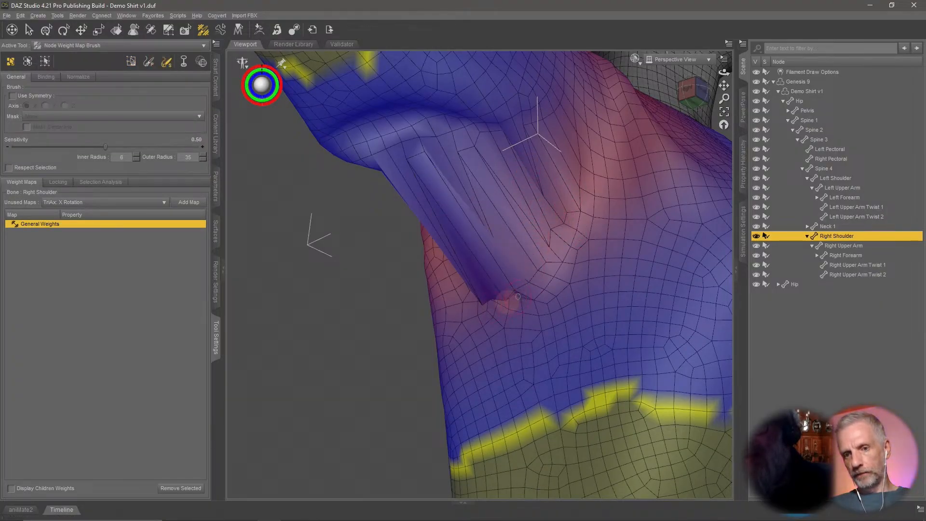
middle_drag(477, 300, 599, 318)
mouse_move(600, 318)
mouse_down()
mouse_move(572, 342)
mouse_move(555, 336)
mouse_move(610, 335)
mouse_move(641, 289)
mouse_move(627, 270)
mouse_move(628, 241)
mouse_move(658, 259)
mouse_up()
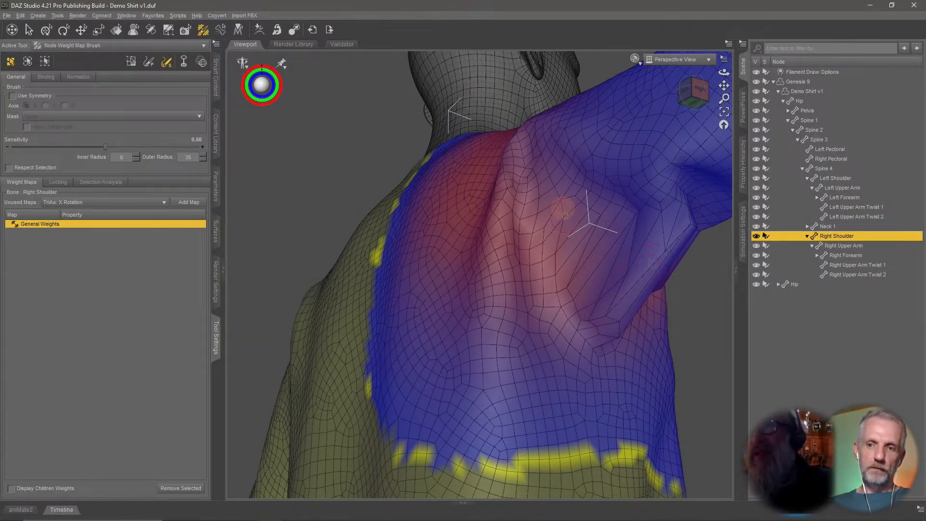
mouse_move(563, 254)
mouse_down()
mouse_move(652, 275)
mouse_move(622, 264)
mouse_move(648, 265)
mouse_move(622, 304)
mouse_up()
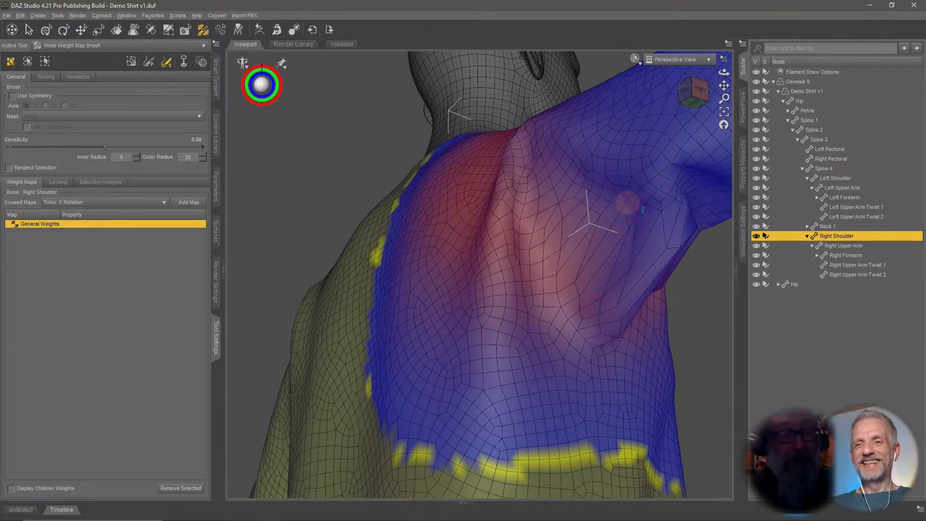
middle_drag(596, 308, 562, 289)
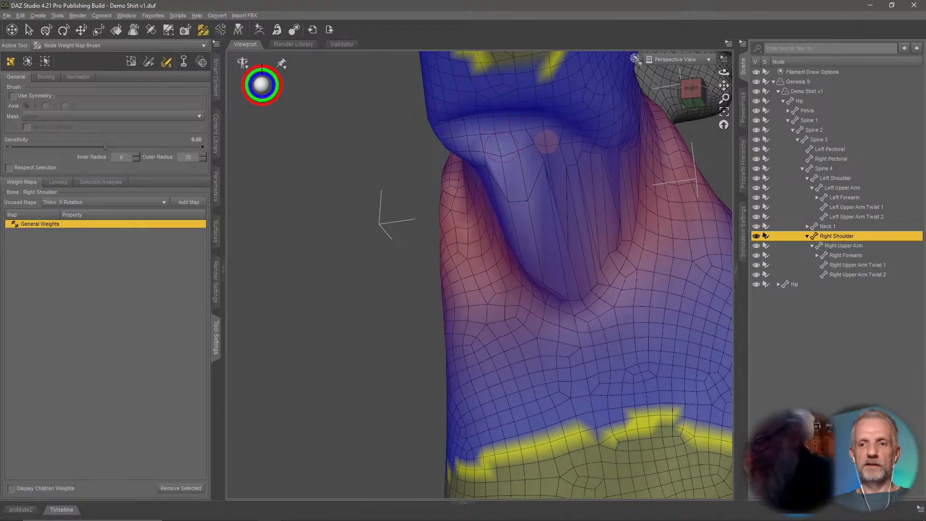
middle_drag(543, 206, 425, 186)
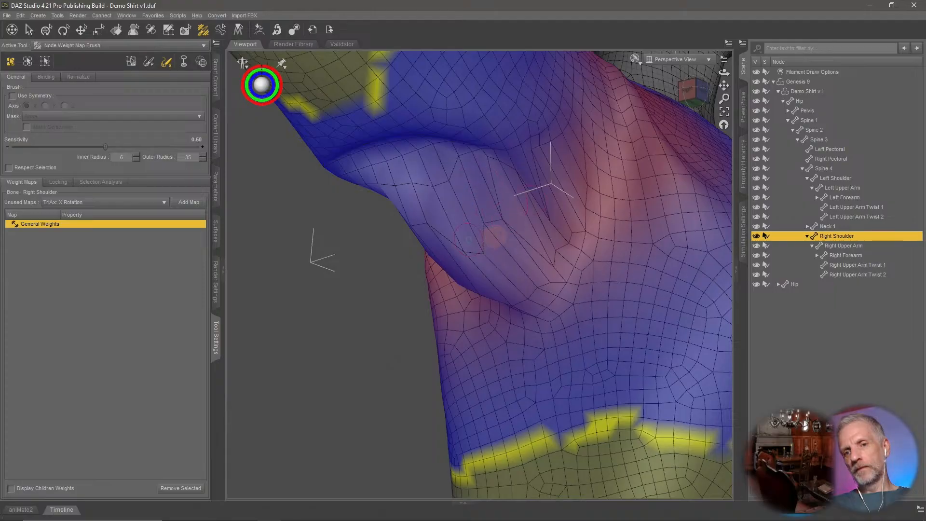
mouse_move(500, 232)
middle_down()
mouse_move(464, 228)
mouse_move(493, 135)
mouse_move(447, 175)
middle_up()
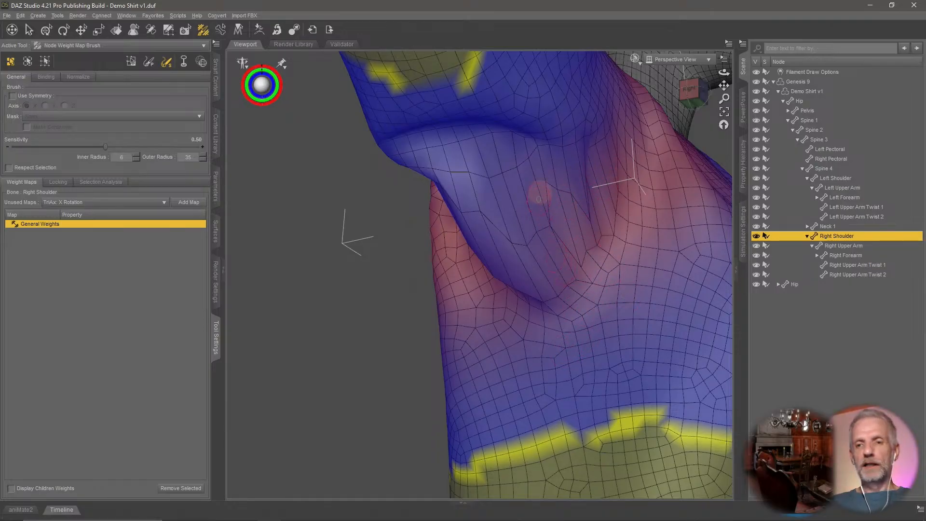
click(635, 58)
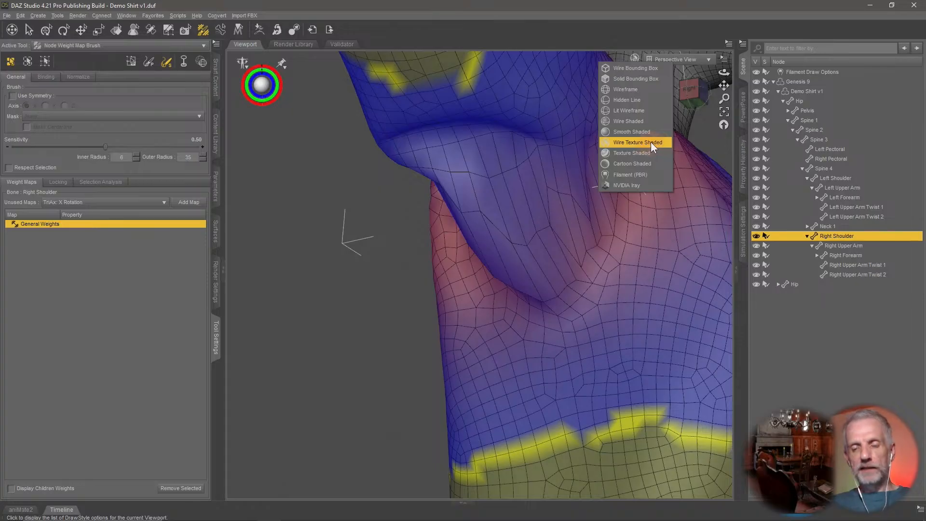
click(544, 200)
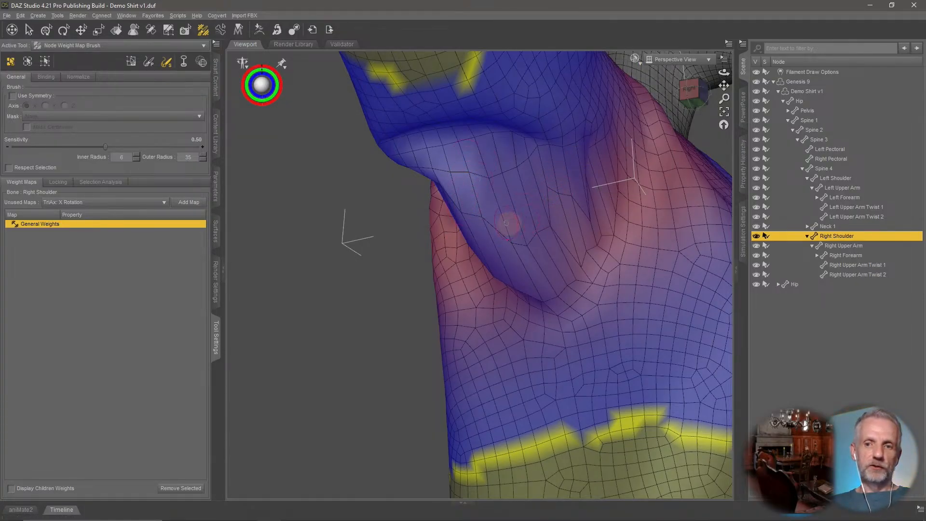
mouse_move(510, 222)
middle_down()
mouse_move(499, 223)
mouse_move(515, 228)
middle_up()
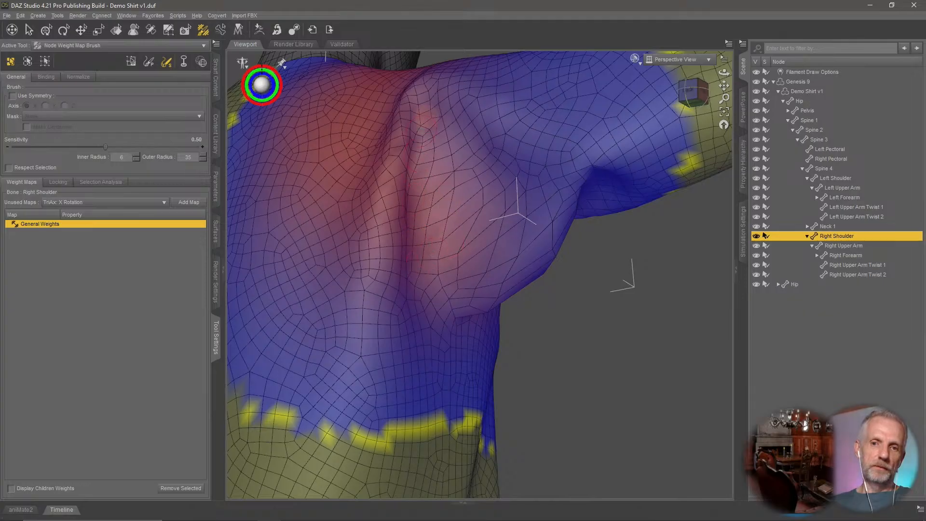
Examine the smoothed Right Shoulder weights around the shirt's armpit fold from several angles.
middle_drag(511, 292, 518, 280)
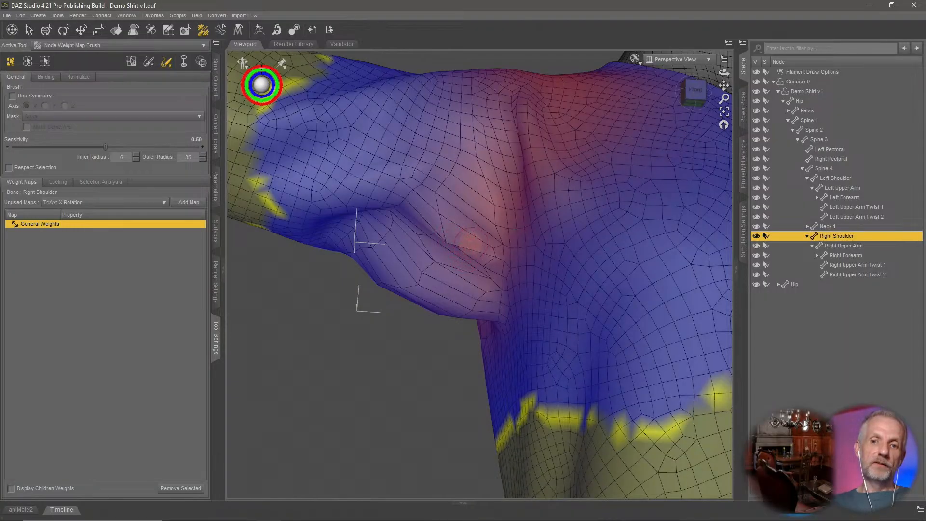
mouse_move(449, 239)
middle_down()
mouse_move(485, 242)
mouse_move(518, 227)
mouse_move(507, 218)
middle_up()
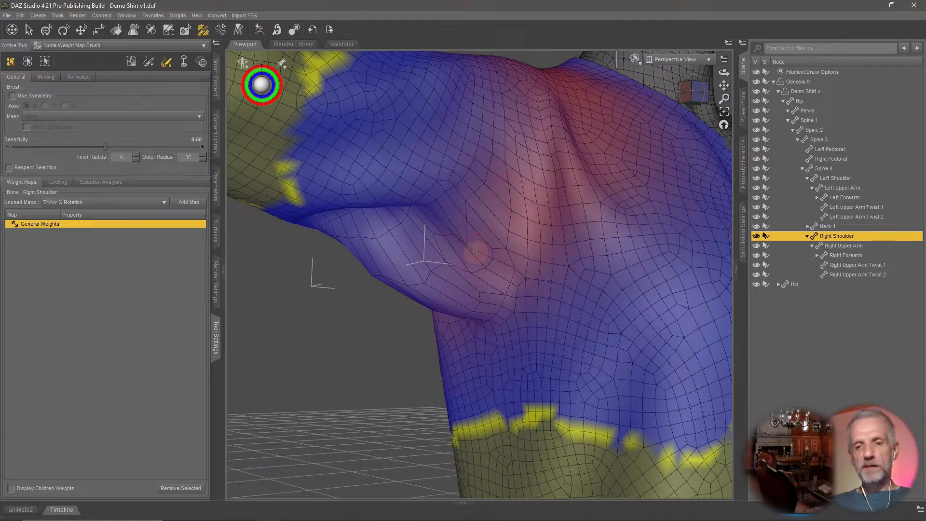
middle_drag(476, 249, 452, 255)
scroll(477, 245, up, 4)
scroll(477, 246, down, 10)
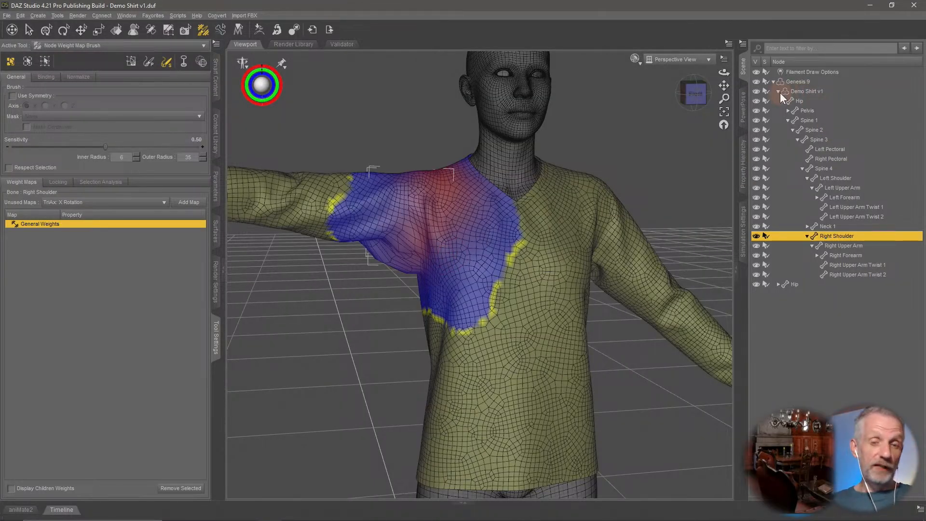
middle_drag(598, 220, 594, 219)
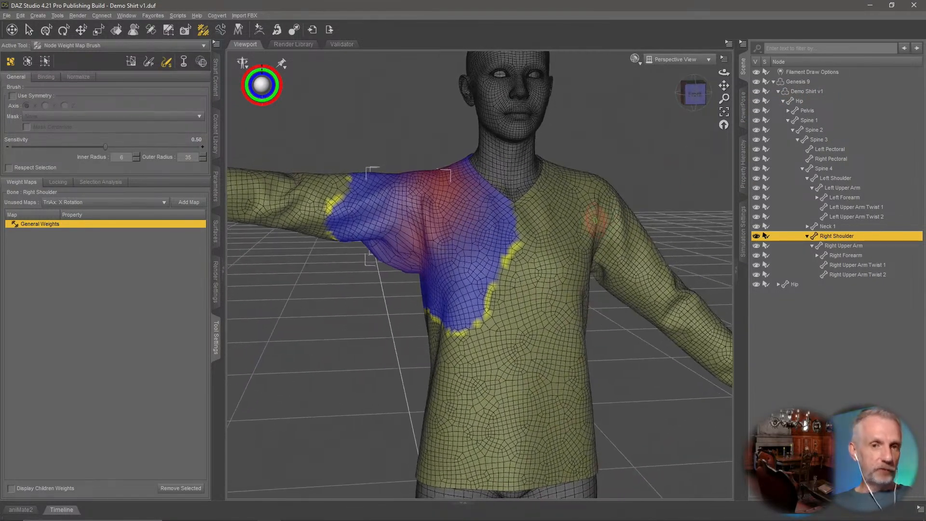
Select Genesis 9's right upper arm and bend it upward to raise the arm overhead.
click(806, 91)
click(743, 107)
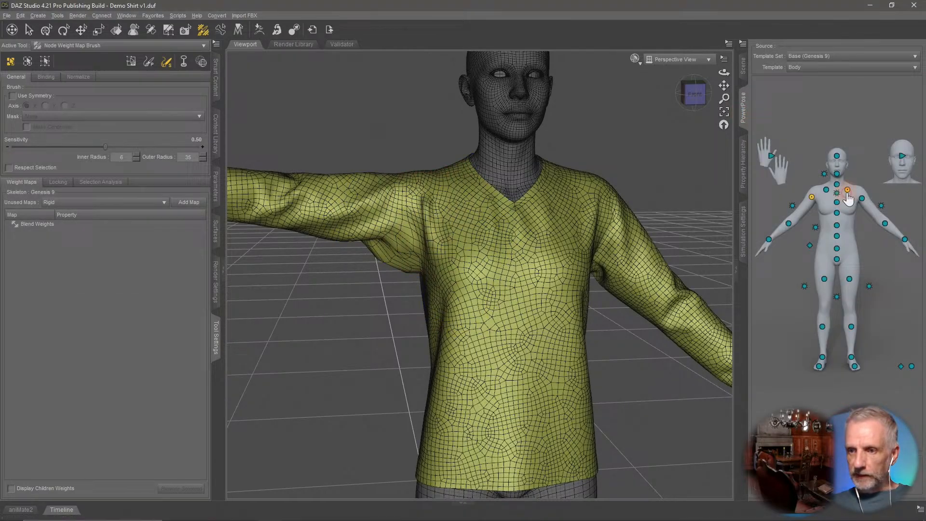
click(793, 207)
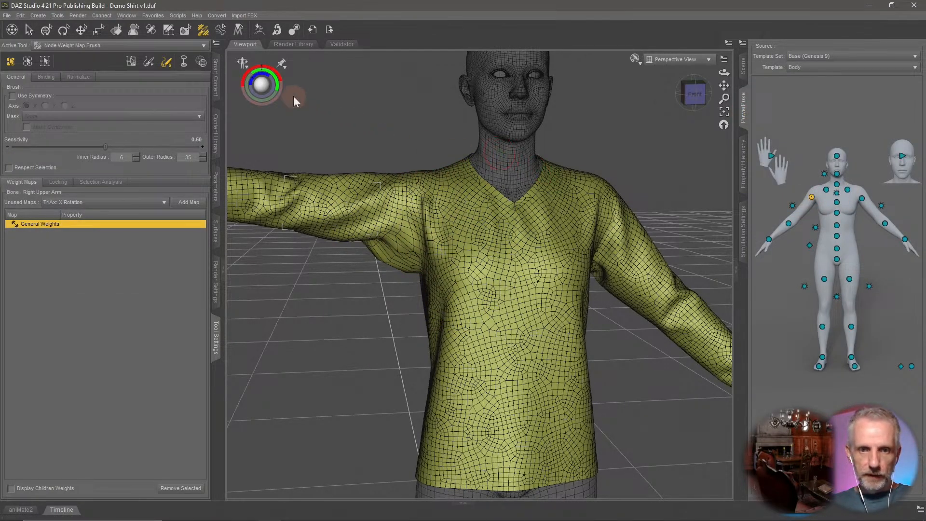
click(216, 186)
drag(159, 66, 62, 66)
mouse_move(374, 260)
middle_down()
mouse_move(385, 261)
mouse_move(373, 258)
middle_up()
scroll(440, 232, up, 2)
middle_drag(446, 239, 431, 237)
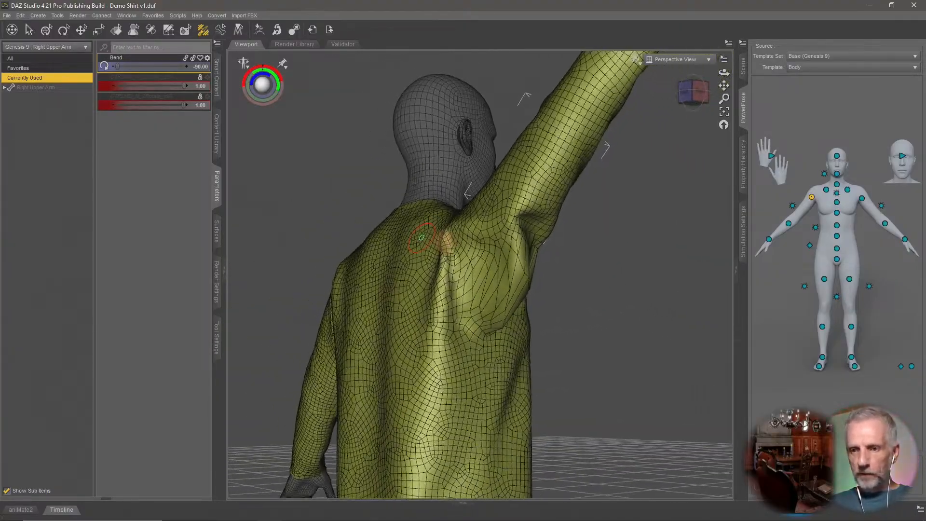
Select the shirt's Right Shoulder bone and inspect its weight map around the raised armpit.
click(743, 66)
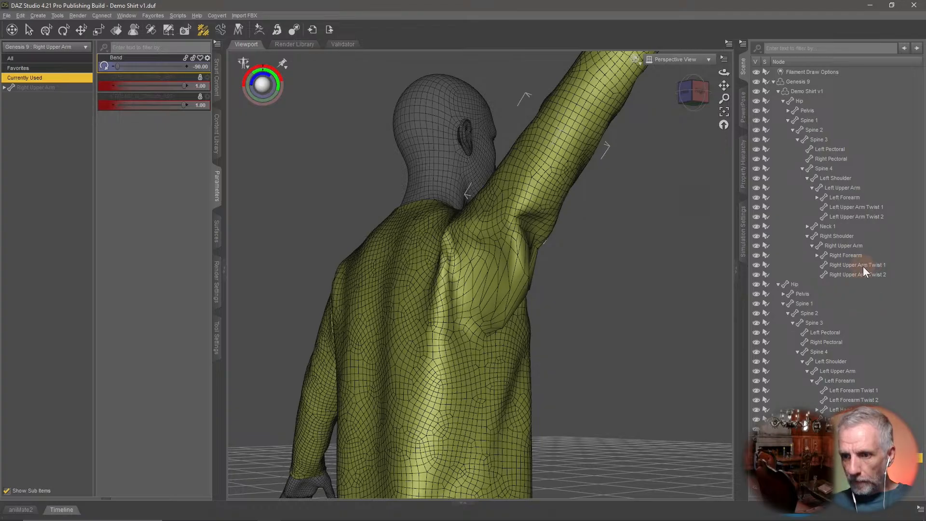
click(850, 236)
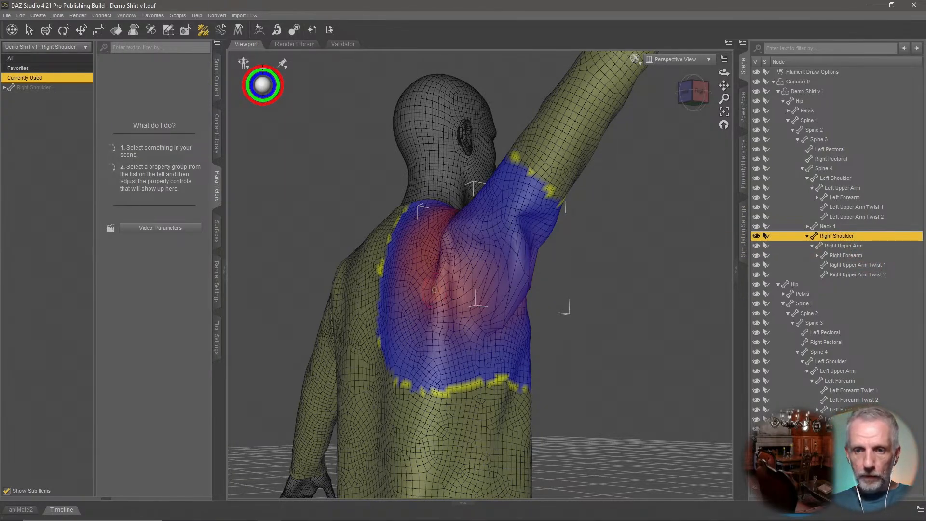
click(217, 338)
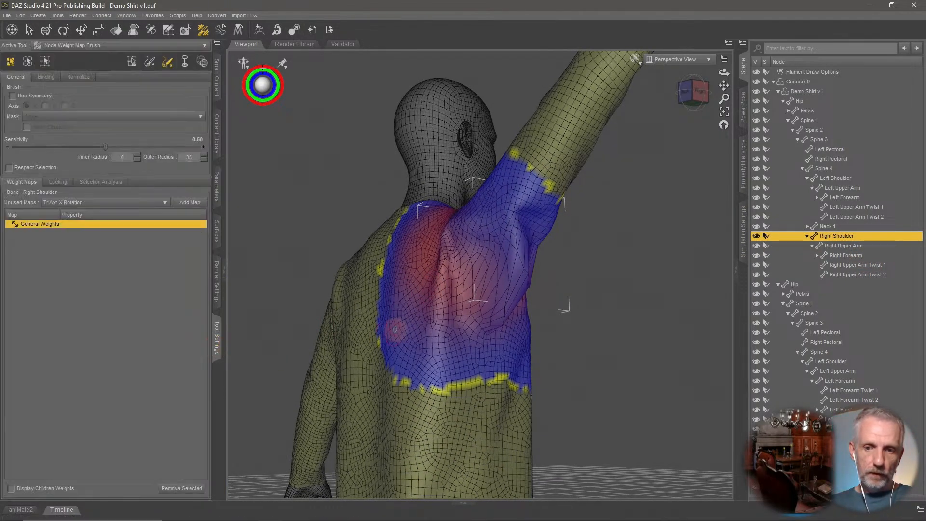
scroll(374, 342, up, 2)
scroll(374, 342, up, 4)
scroll(540, 297, down, 2)
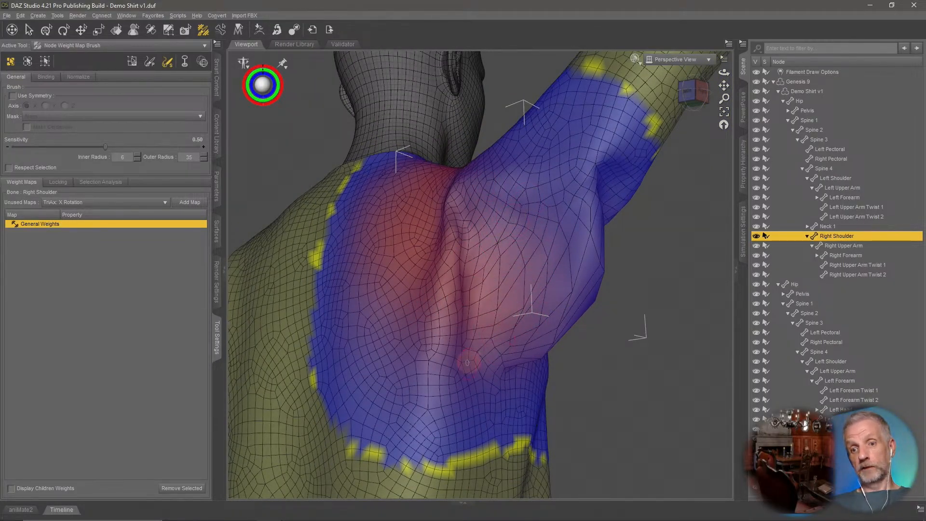
middle_drag(506, 328, 357, 323)
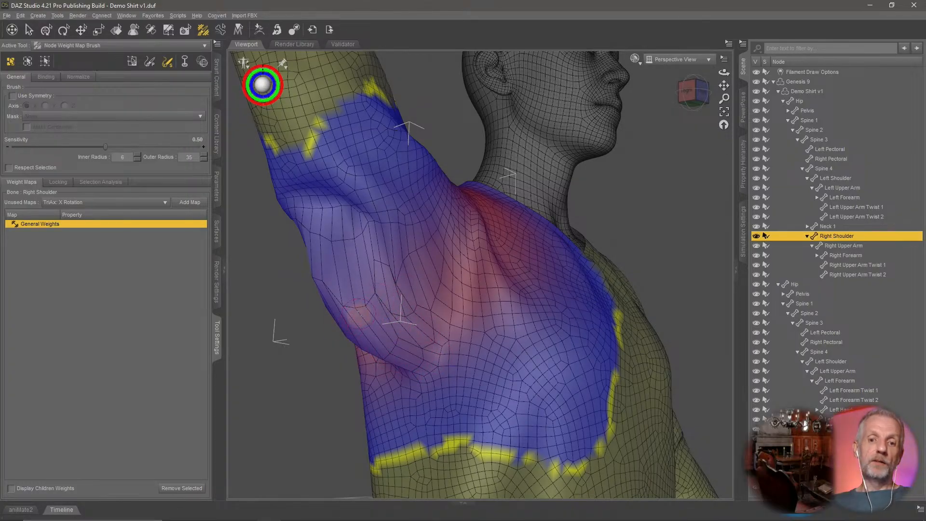
middle_drag(358, 316, 395, 299)
scroll(360, 309, down, 5)
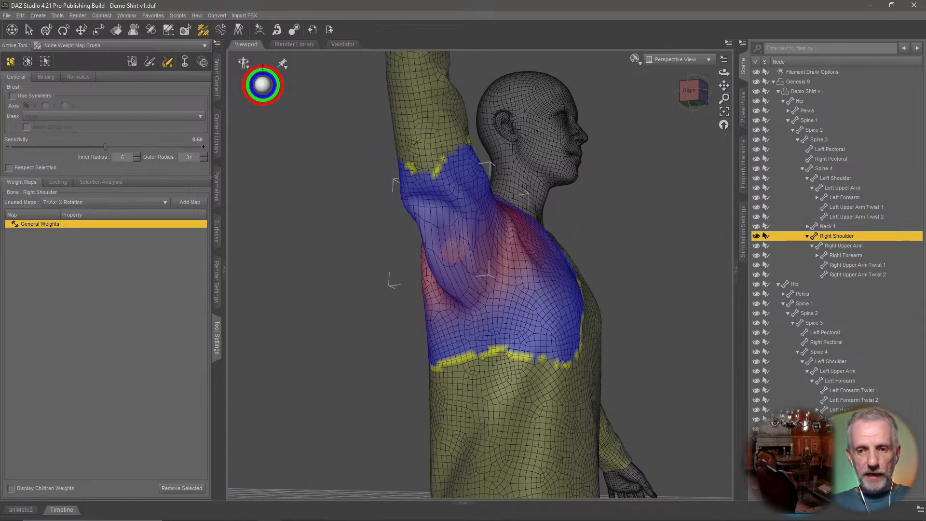
middle_drag(453, 251, 485, 273)
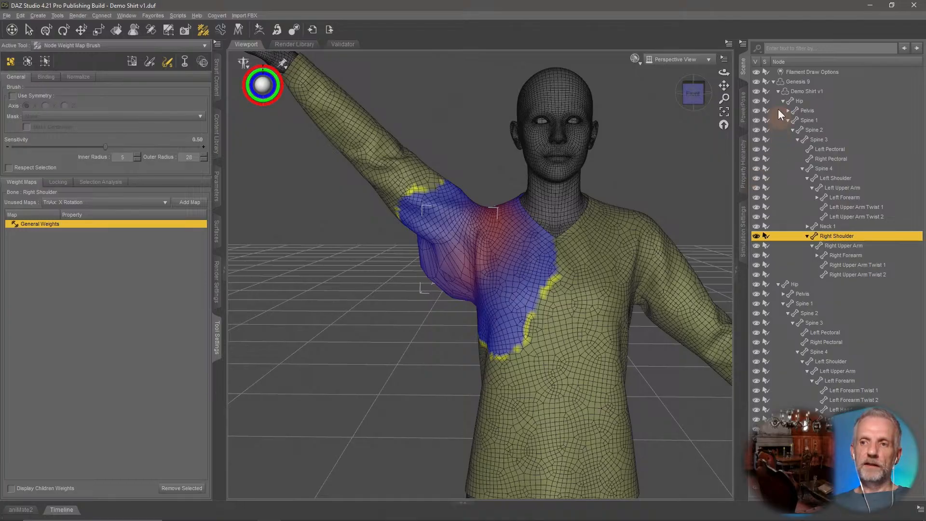
Select the shirt and inspect the parameter settings of its body_cbs_upperarm_z90n_r corrective morph.
click(773, 82)
click(801, 82)
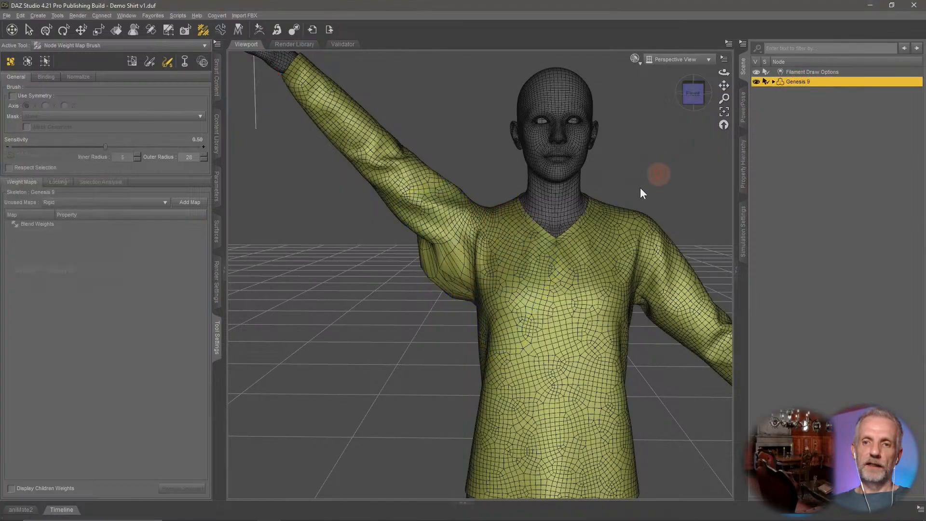
scroll(603, 210, down, 5)
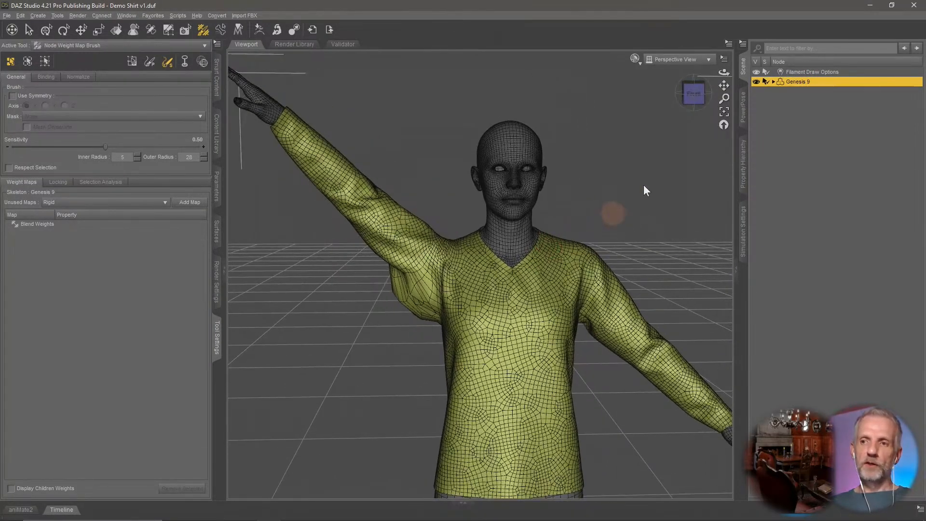
click(774, 82)
click(781, 90)
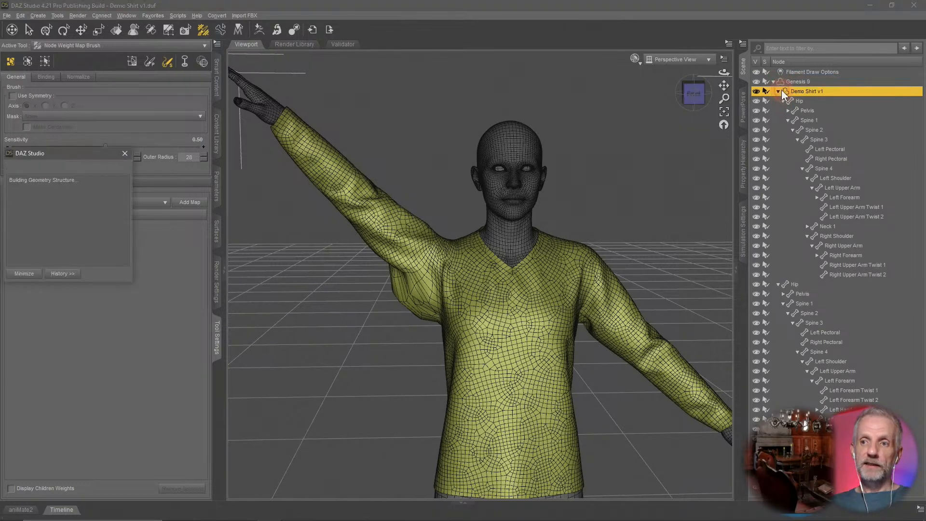
click(778, 91)
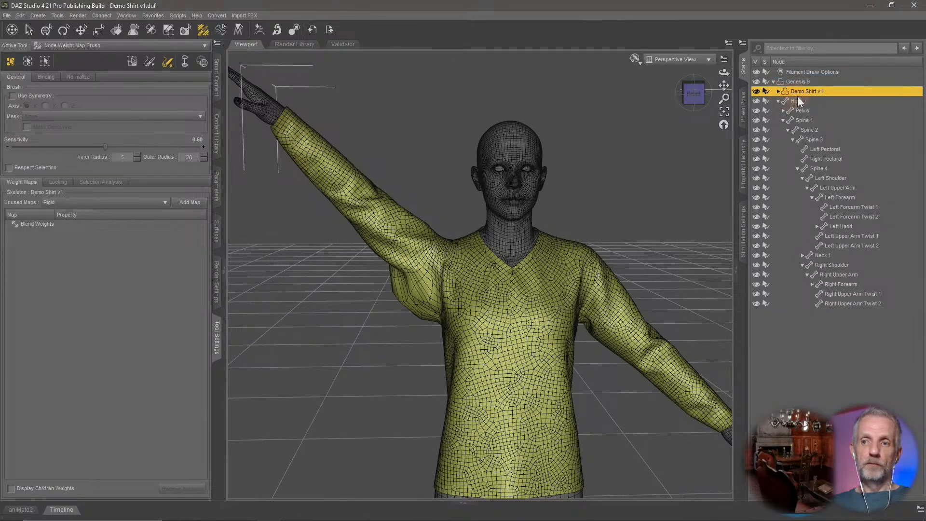
key(ctrl+u)
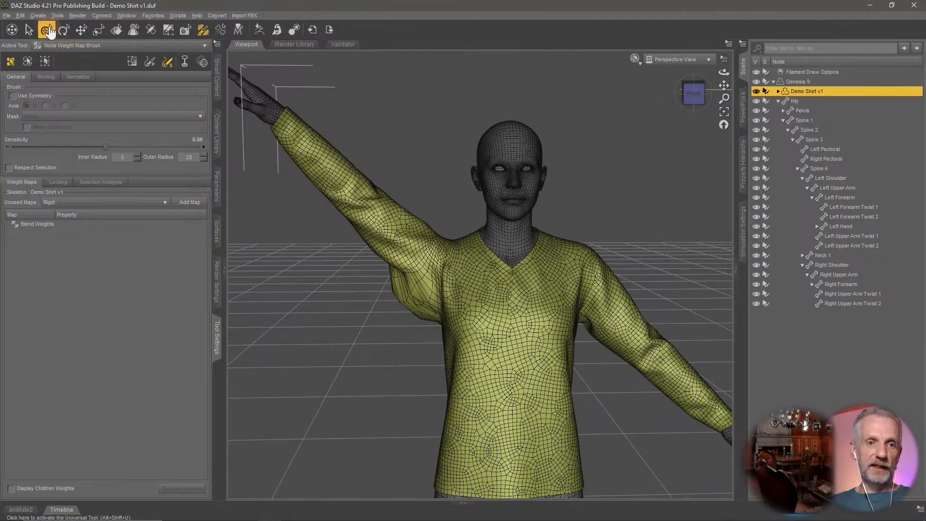
click(215, 181)
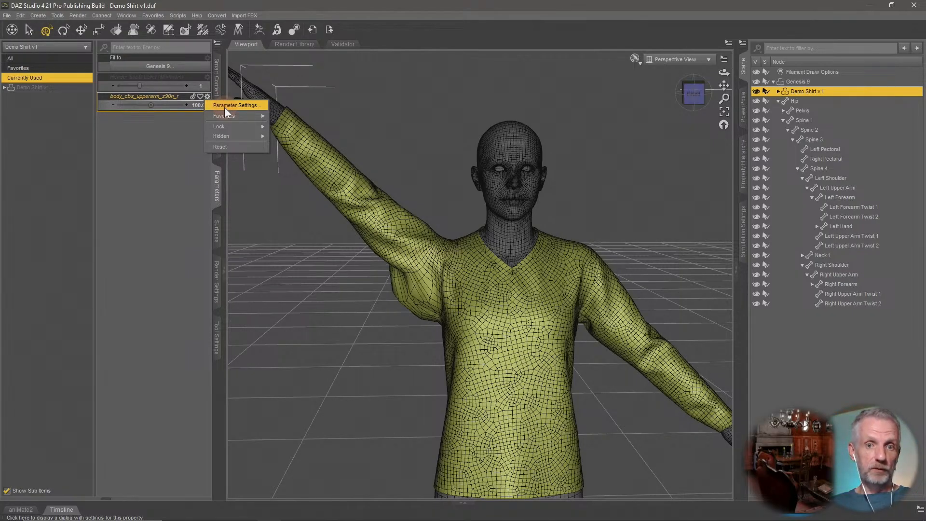
click(224, 107)
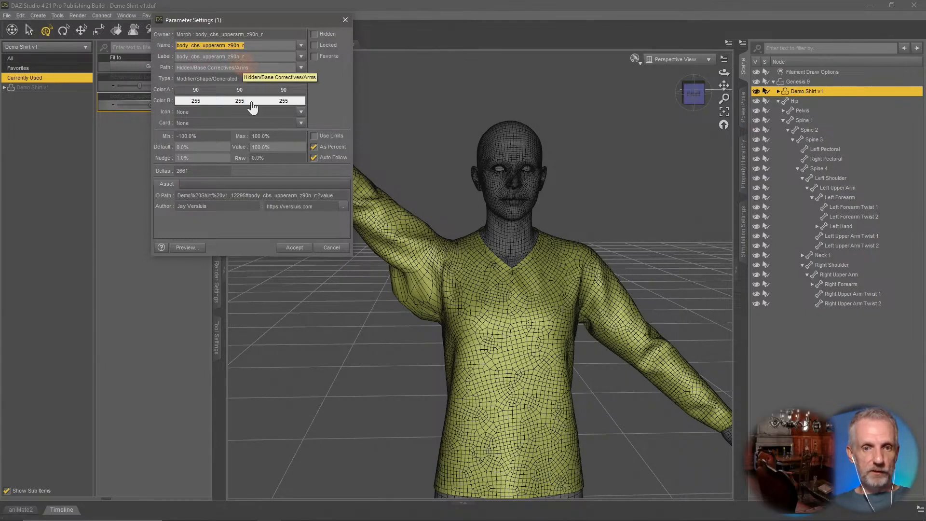
click(332, 248)
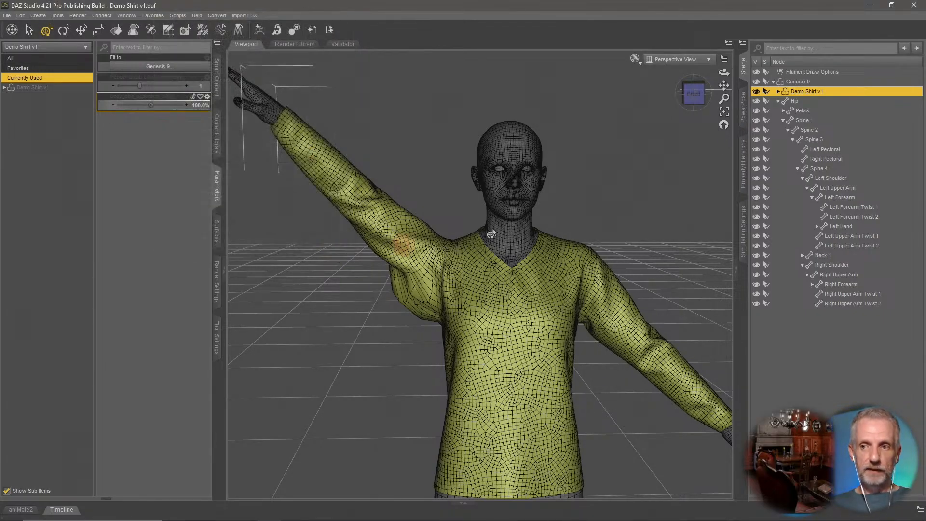
Send the posed Genesis 9 with the shirt to ZBrush through GoZ, exporting with deformations.
click(807, 81)
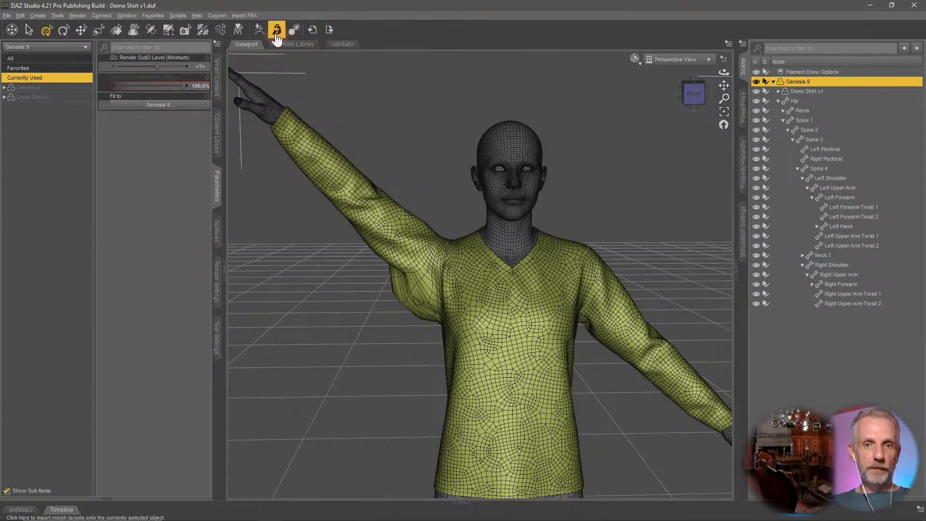
click(259, 30)
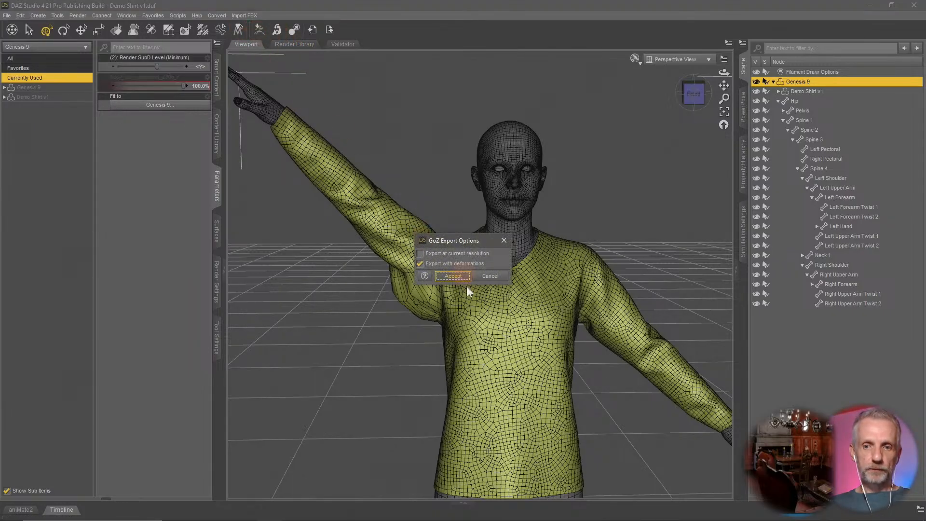
click(454, 279)
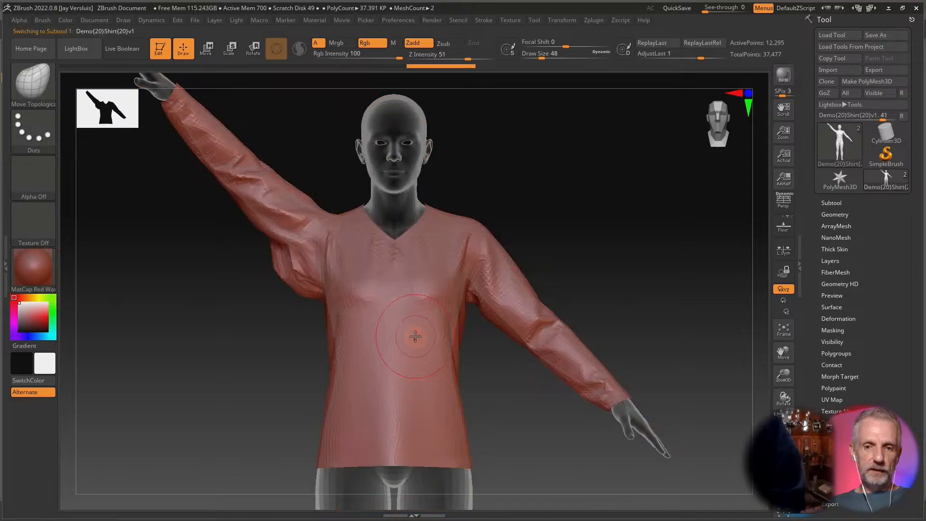
Smooth the shirt's raised armpit fold with the SmoothCloth brush.
drag(167, 298, 369, 314)
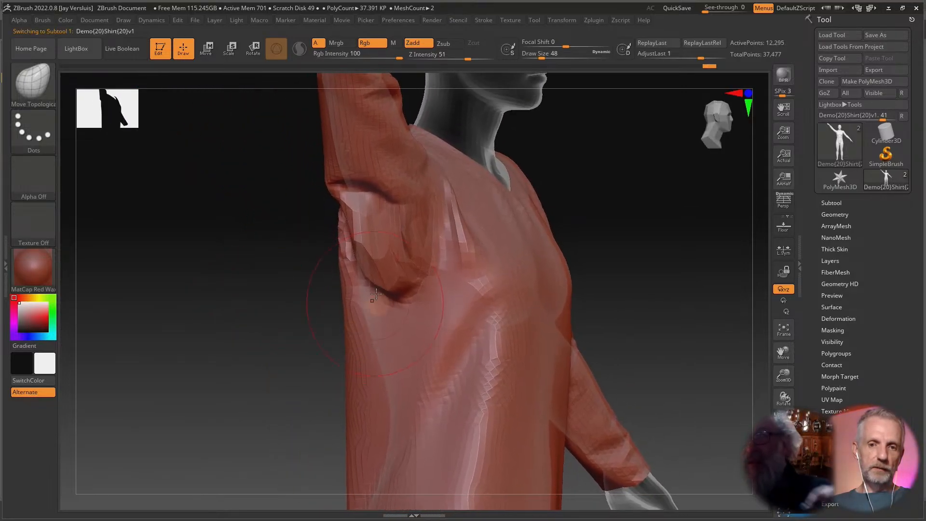
mouse_move(320, 285)
alt+mouse_down()
mouse_move(324, 306)
mouse_move(318, 298)
alt+mouse_up()
drag(265, 279, 315, 286)
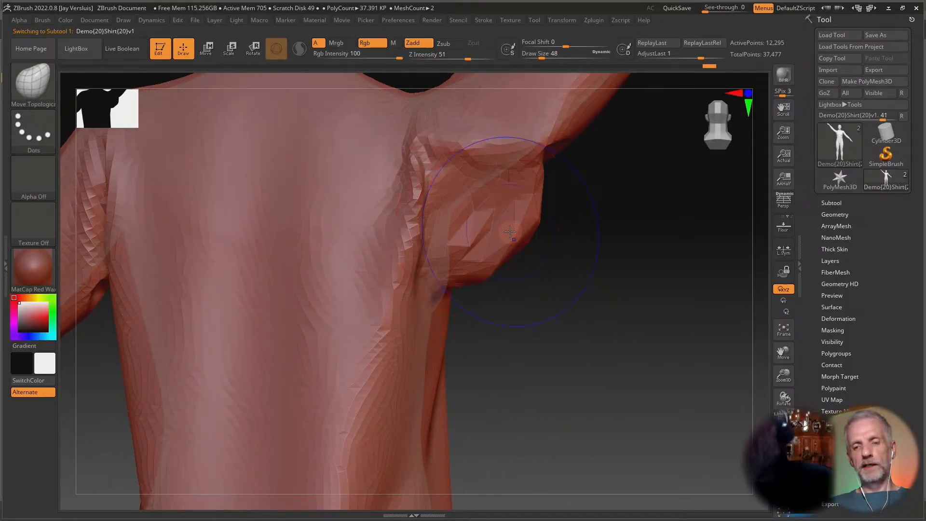
shift+drag(510, 232, 502, 232)
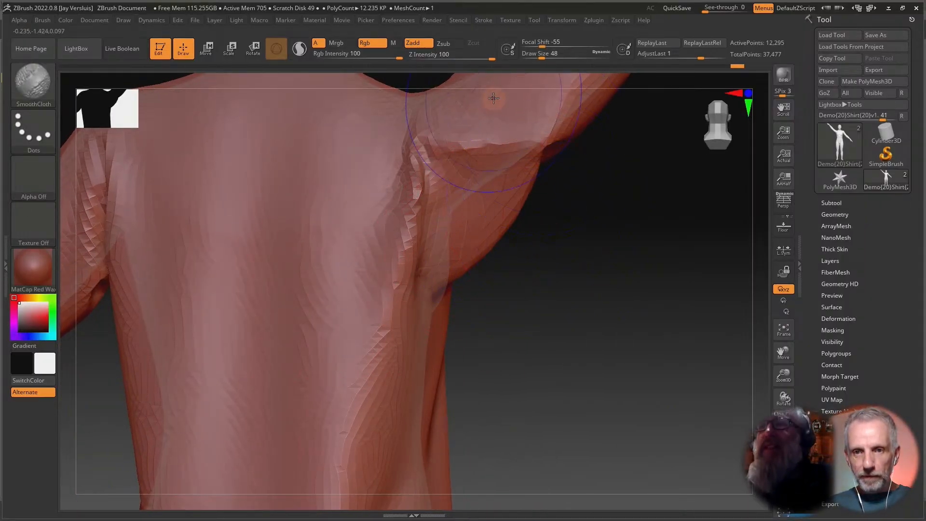
drag(492, 58, 439, 60)
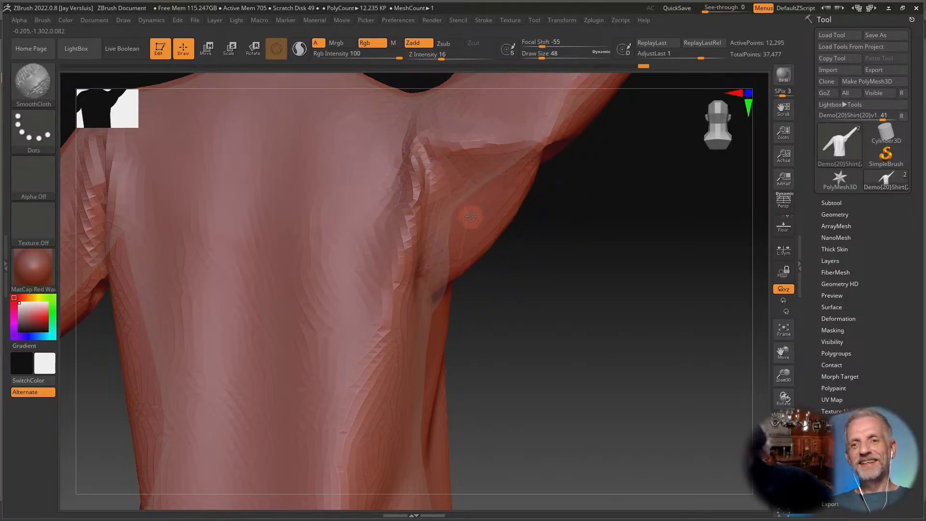
shift+drag(542, 255, 511, 264)
drag(568, 274, 527, 271)
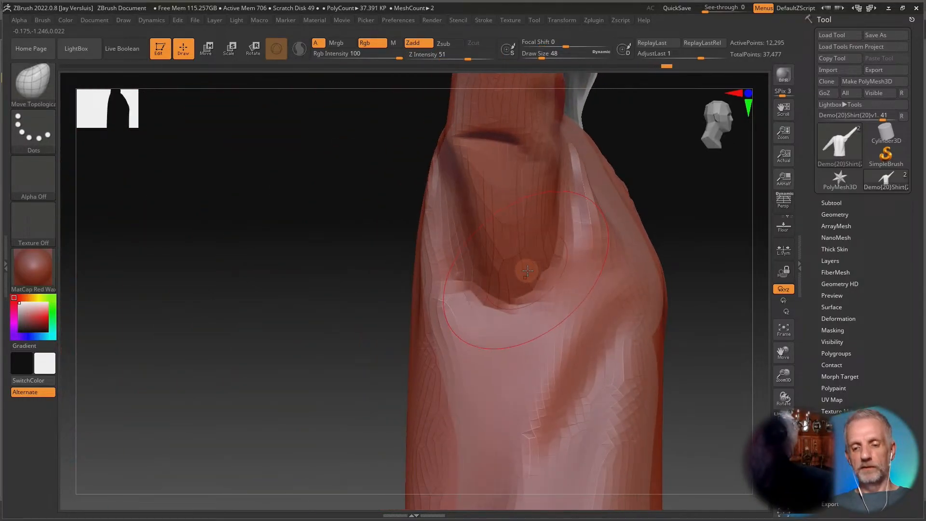
Set the SmoothCloth draw size to about 23 and smooth the armpit fold further.
shift+right_click(502, 236)
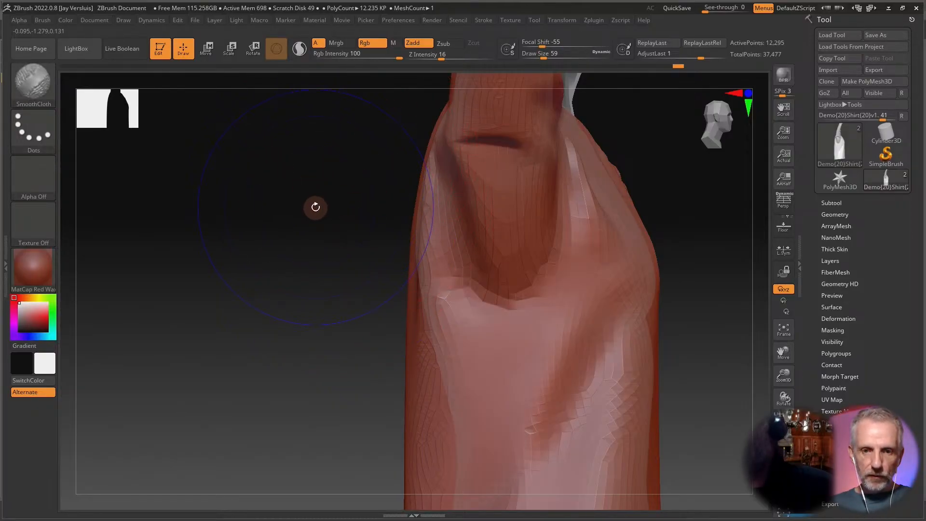
key(s)
drag(310, 207, 307, 209)
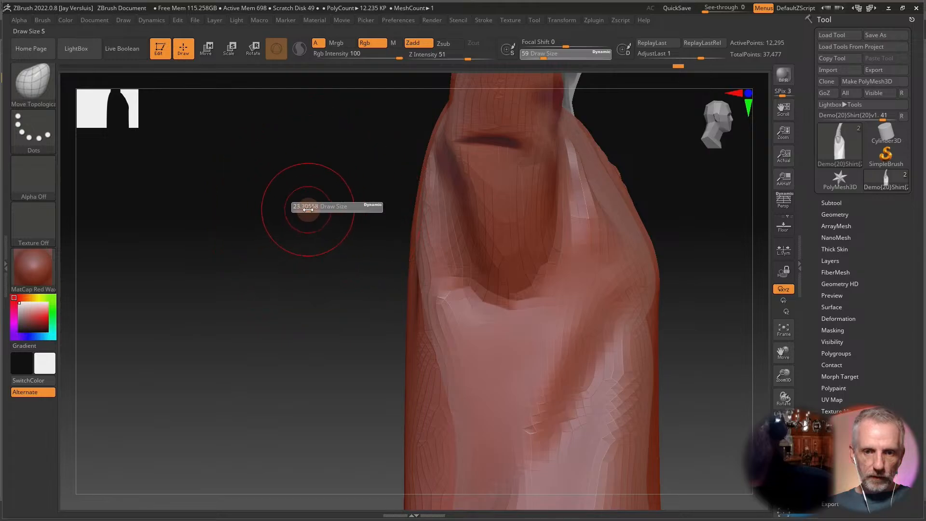
key(shift)
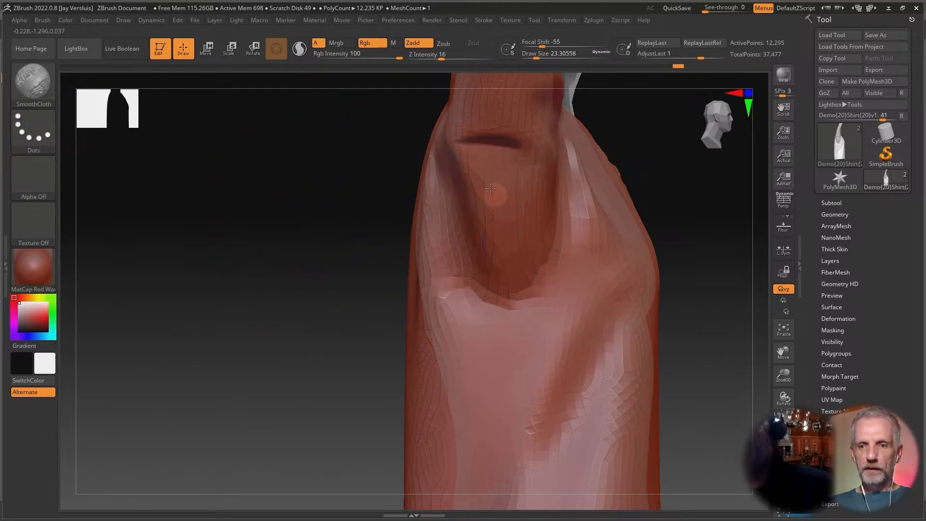
shift+drag(509, 144, 491, 141)
mouse_move(490, 293)
shift+mouse_down()
mouse_move(483, 291)
mouse_move(510, 284)
shift+mouse_up()
Refine the shirt's armpit and side folds with the Move Topological brush at a draw size of about 65.
mouse_move(316, 255)
mouse_down()
mouse_move(370, 262)
mouse_move(305, 275)
mouse_move(300, 246)
mouse_move(360, 263)
mouse_move(360, 205)
mouse_move(338, 200)
mouse_move(294, 250)
mouse_move(281, 242)
mouse_move(297, 247)
mouse_move(321, 314)
mouse_move(252, 100)
mouse_move(301, 172)
mouse_move(295, 283)
mouse_move(343, 240)
mouse_move(395, 253)
mouse_move(383, 243)
mouse_move(293, 245)
mouse_move(322, 243)
mouse_move(316, 238)
mouse_move(354, 379)
mouse_up()
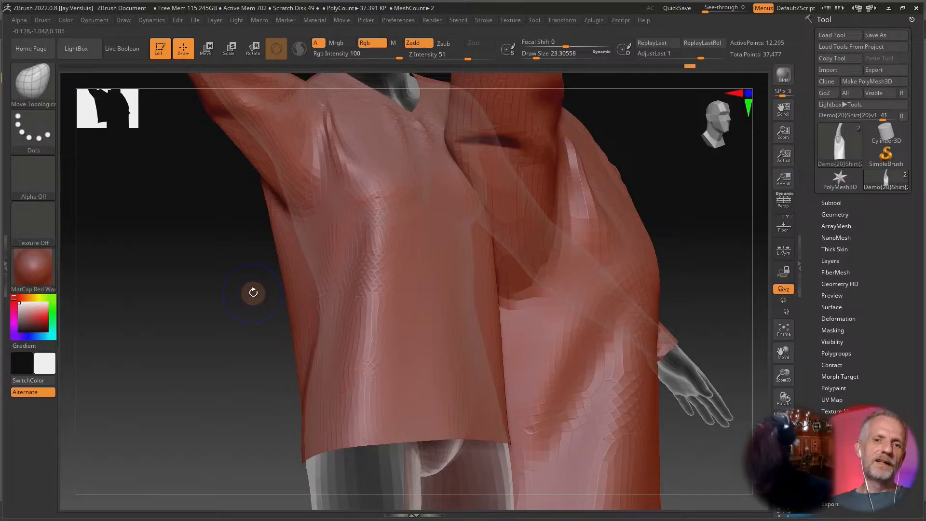
shift+drag(253, 294, 257, 319)
mouse_move(251, 274)
alt+mouse_down()
mouse_move(261, 295)
mouse_move(255, 289)
alt+mouse_up()
drag(223, 262, 301, 279)
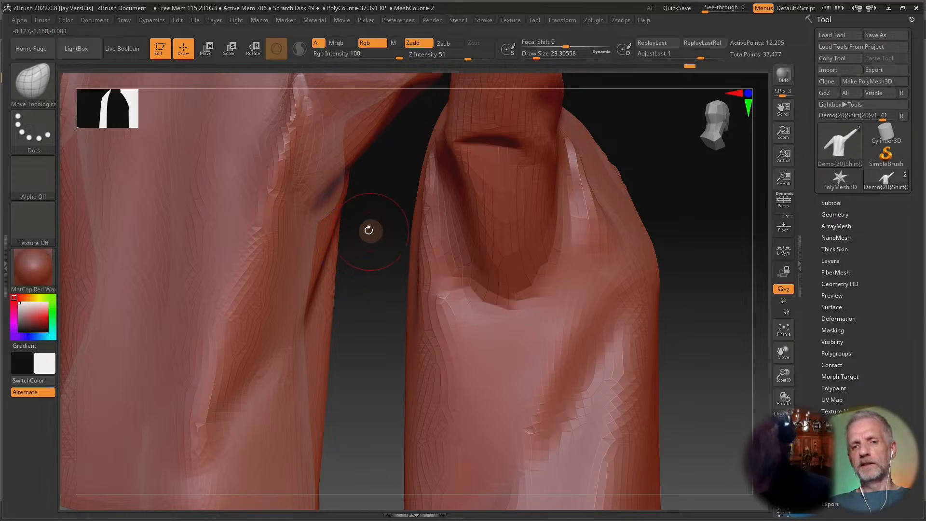
mouse_move(369, 230)
mouse_down()
mouse_move(332, 298)
mouse_move(316, 390)
mouse_move(302, 393)
mouse_move(335, 349)
mouse_up()
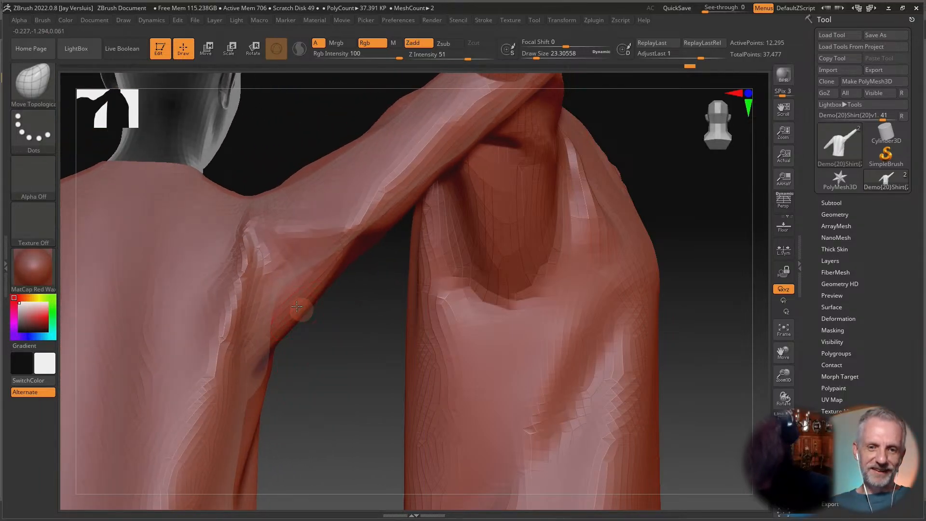
mouse_move(316, 307)
mouse_down()
mouse_move(324, 305)
mouse_move(294, 283)
mouse_move(308, 267)
mouse_move(285, 293)
mouse_move(293, 300)
mouse_move(224, 296)
mouse_up()
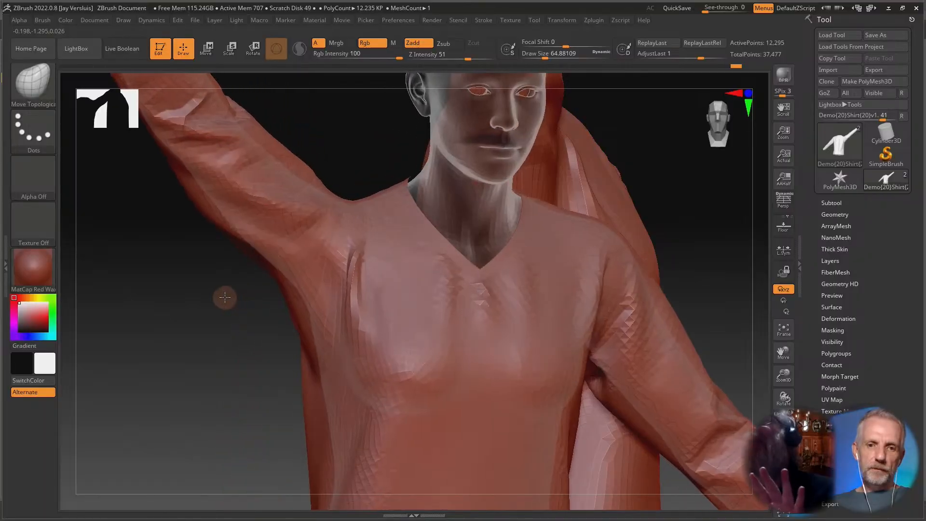
drag(287, 293, 275, 288)
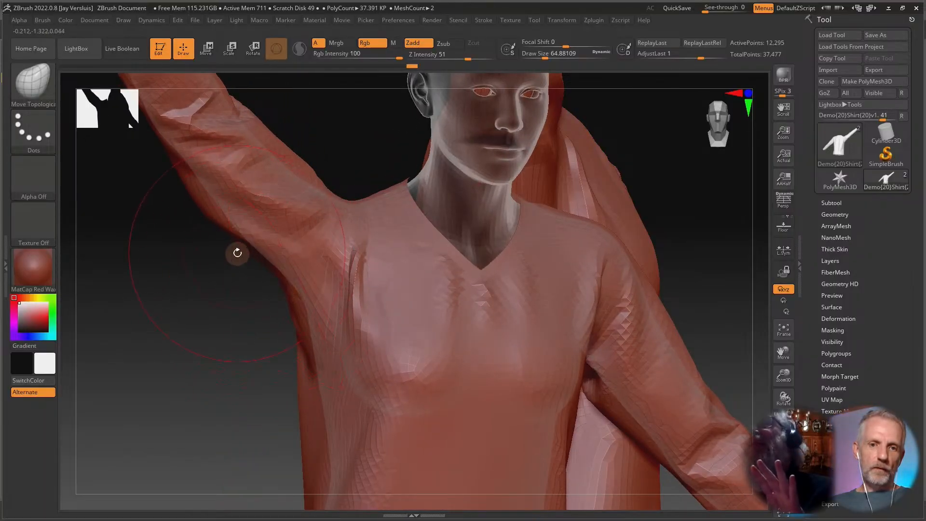
drag(213, 207, 221, 206)
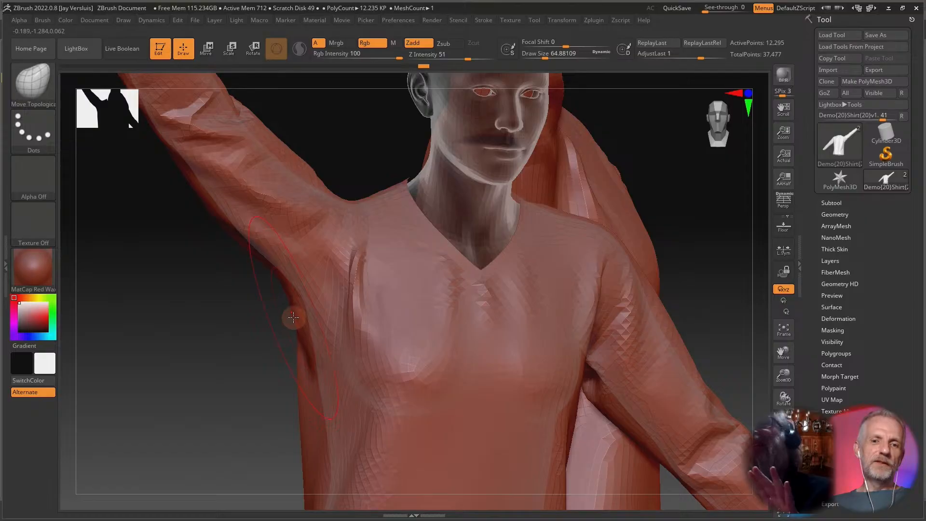
drag(293, 317, 292, 317)
mouse_move(238, 312)
mouse_down()
mouse_move(221, 302)
mouse_move(224, 354)
mouse_move(183, 249)
mouse_move(187, 230)
mouse_up()
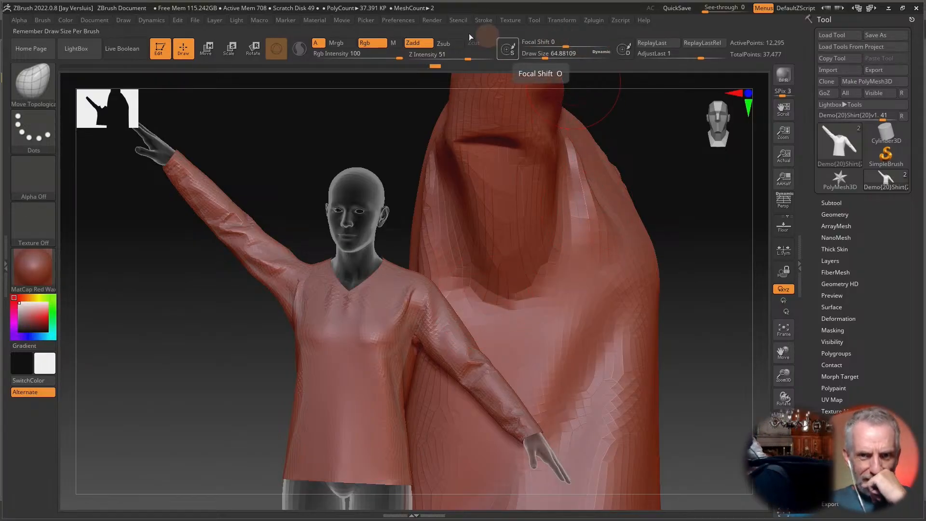
Examine the GoZ preference options.
click(399, 21)
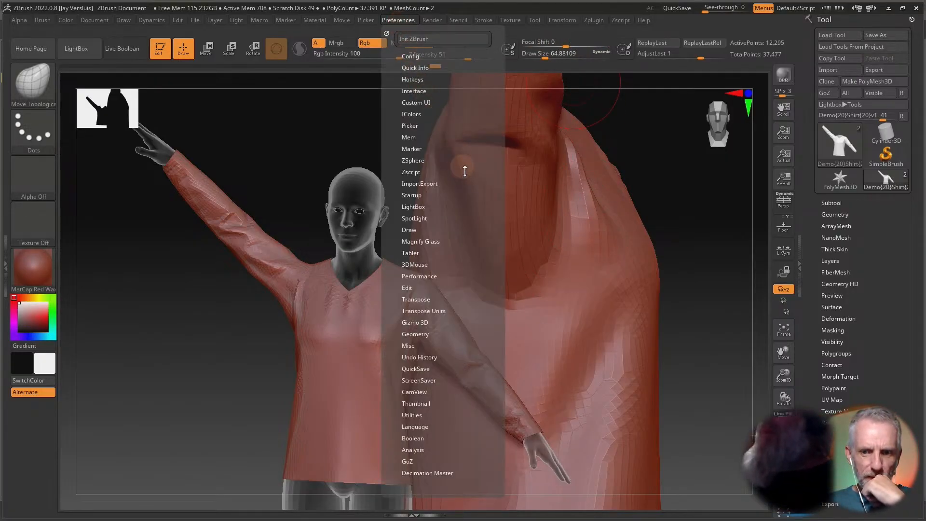
drag(458, 351, 453, 256)
click(391, 20)
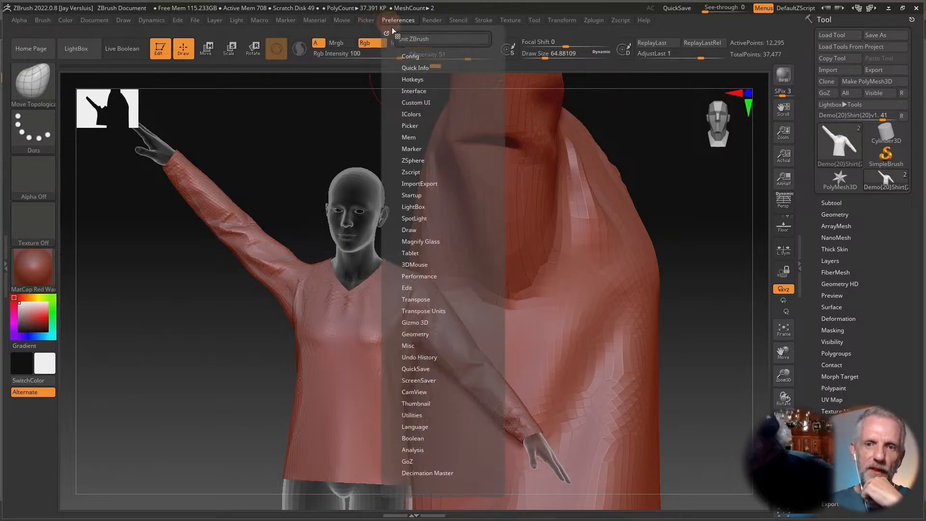
click(408, 461)
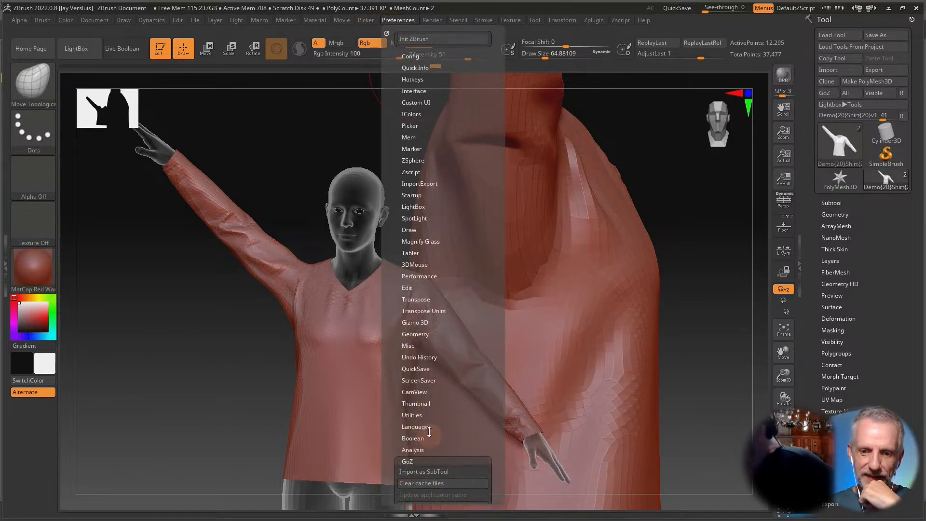
drag(446, 355, 443, 361)
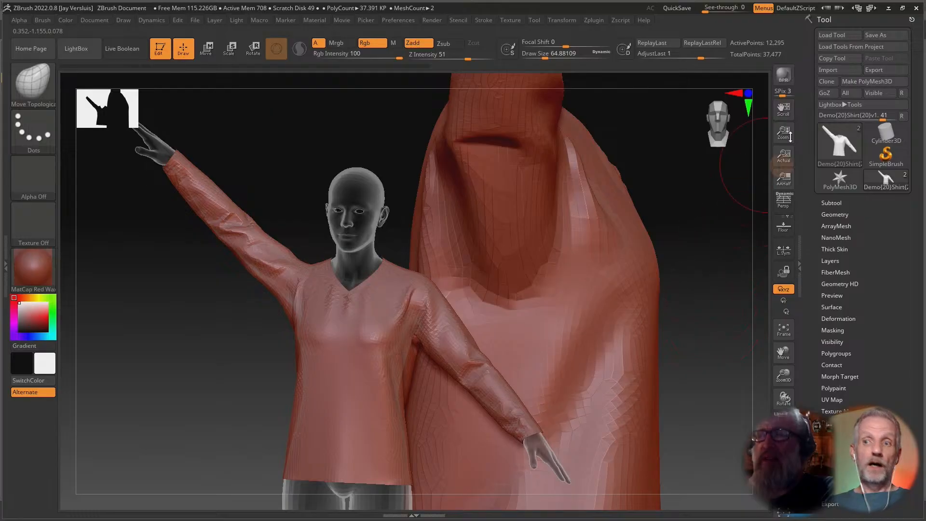
Send the shirt back through GoZ as the morph body_cbs_upperarm_z90n_r, overwriting the existing morph.
click(825, 93)
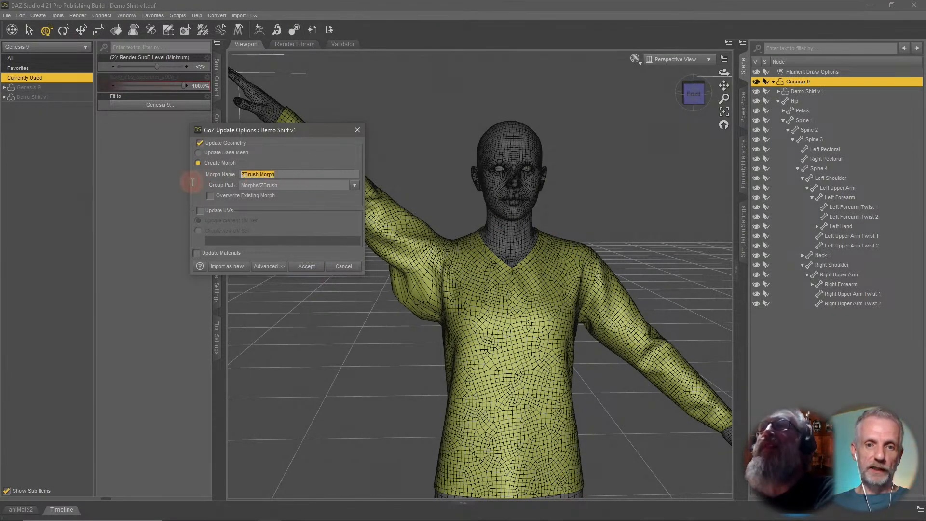
text(body_cbs_upperarm_z90n_r)
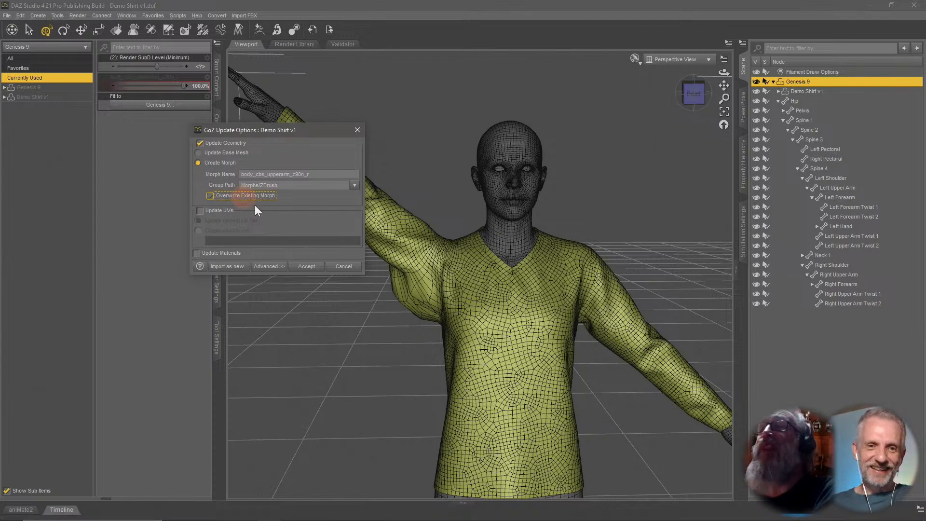
drag(312, 129, 217, 143)
click(212, 280)
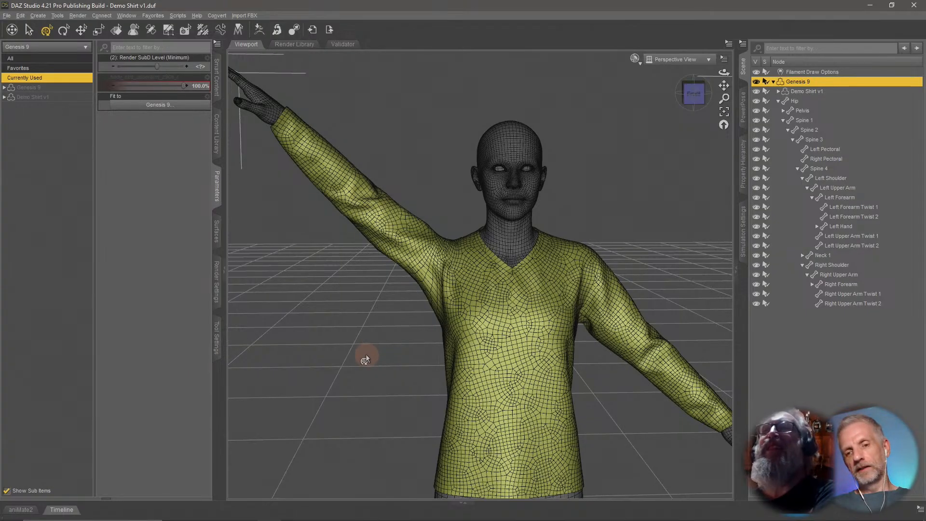
Switch back to ZBrush and close it without saving the project.
mouse_move(365, 357)
mouse_down()
mouse_move(379, 356)
mouse_move(366, 358)
mouse_up()
key(alt+Tab)
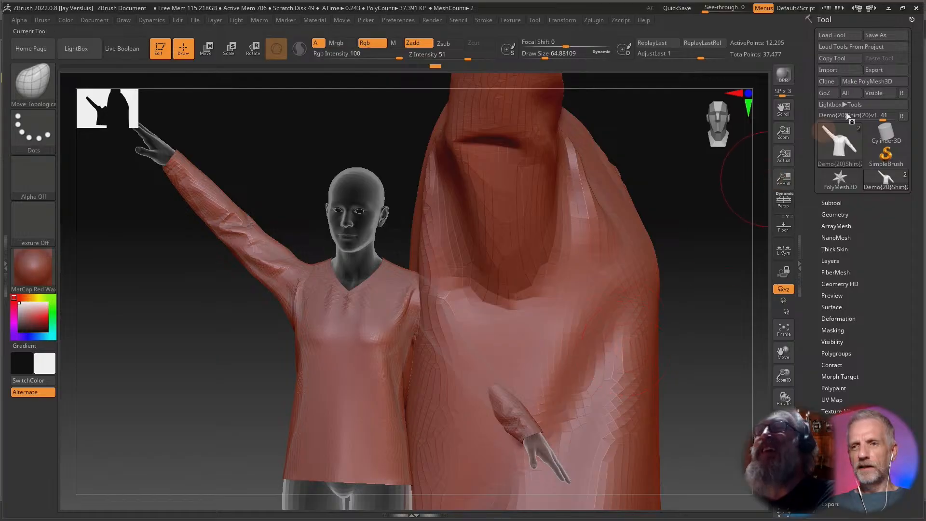
click(918, 8)
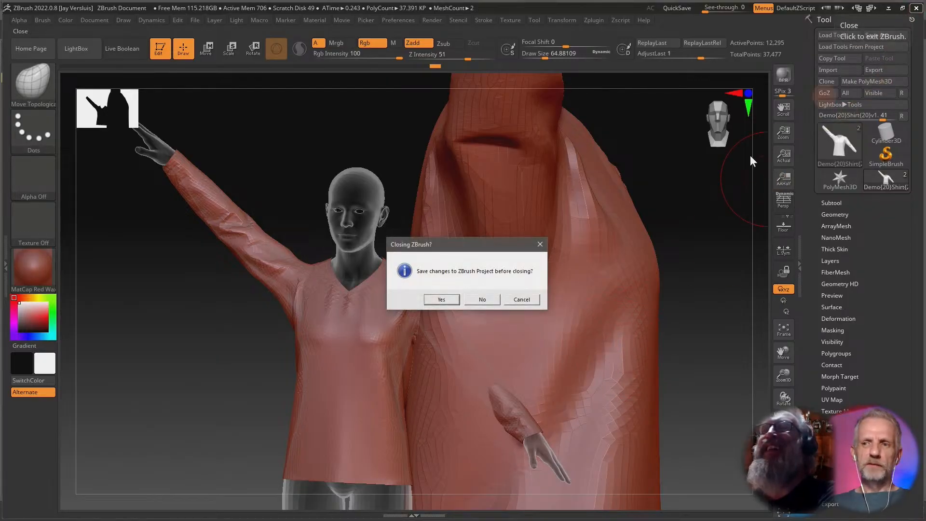
click(494, 294)
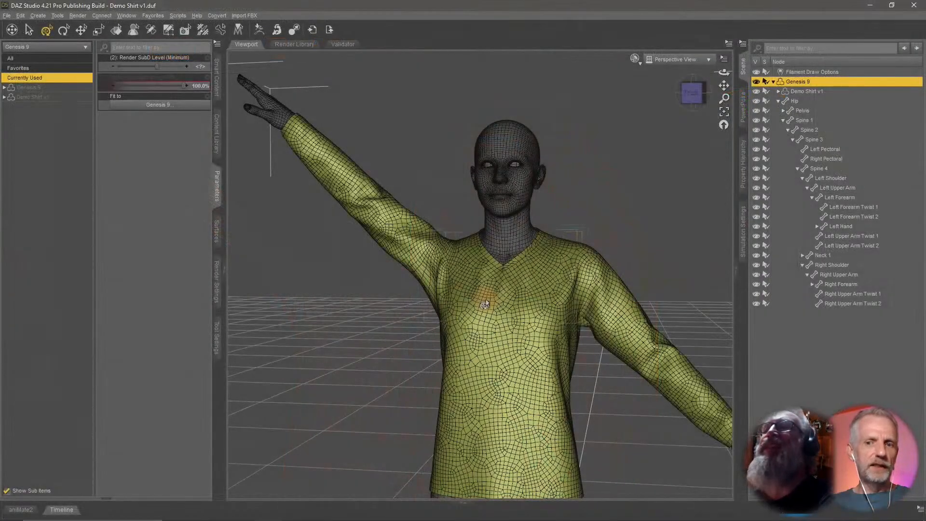
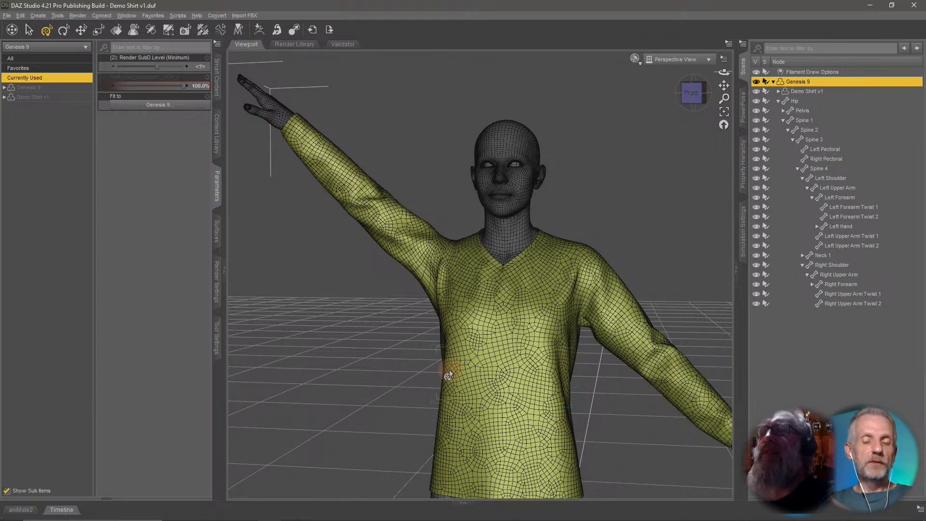
Undo the raised left-arm pose to return the figure to its rest pose.
middle_drag(522, 383, 526, 308)
scroll(523, 384, down, 3)
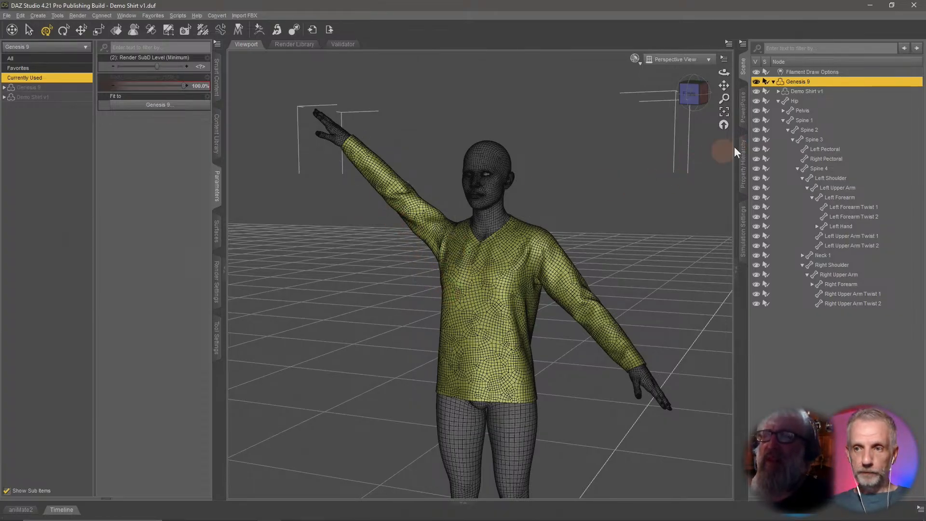
key(ctrl+z)
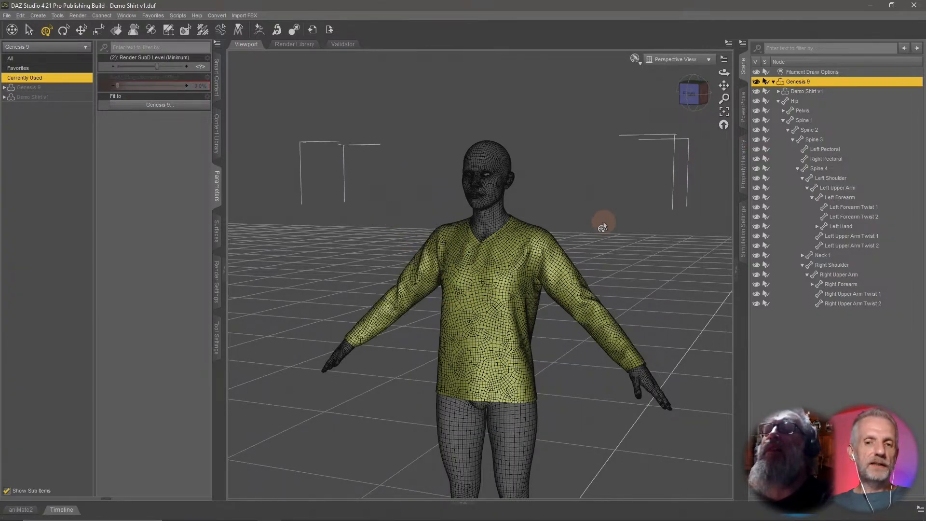
Deselect everything and switch the viewport draw style to a smooth shaded view without wireframe.
mouse_move(602, 227)
mouse_down()
mouse_move(587, 250)
mouse_move(593, 234)
mouse_up()
click(656, 93)
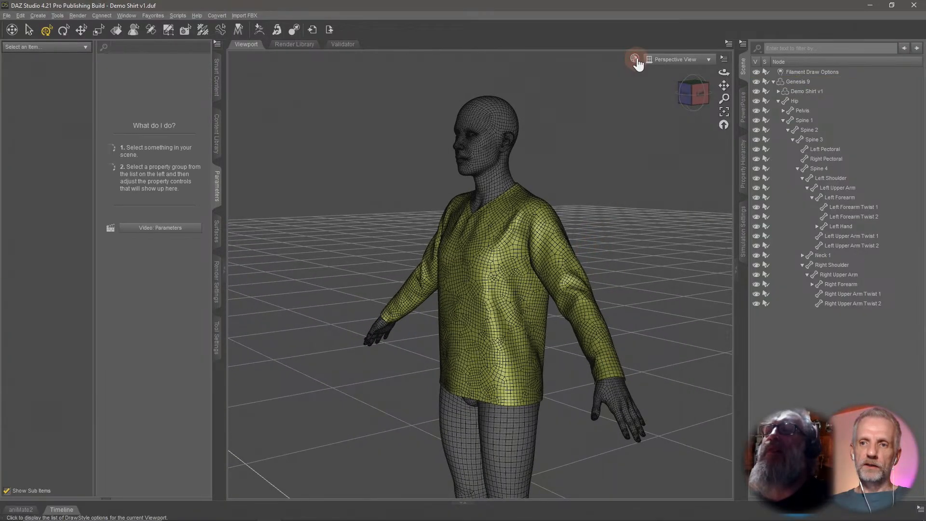
click(634, 59)
click(647, 171)
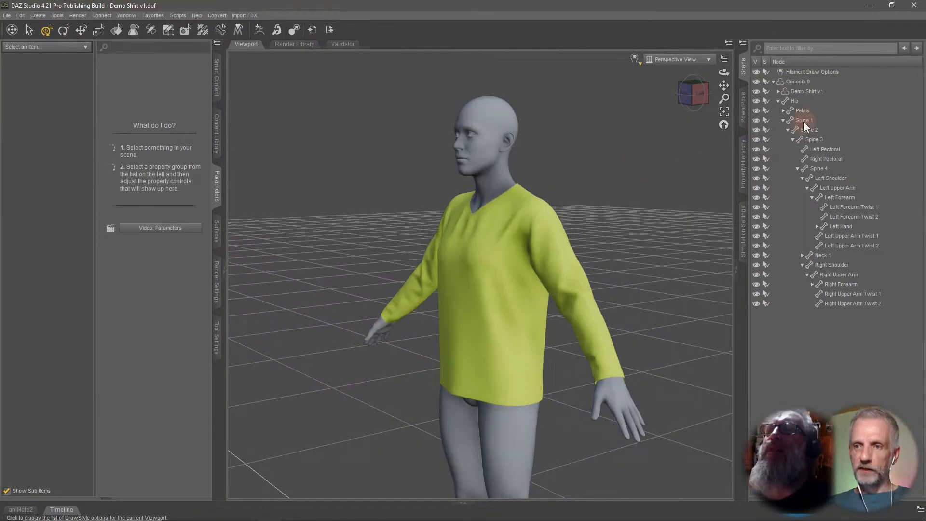
Select Genesis 9 and test the shirt with the Angela 9 shape at 100%, then reset it to 0%.
click(811, 81)
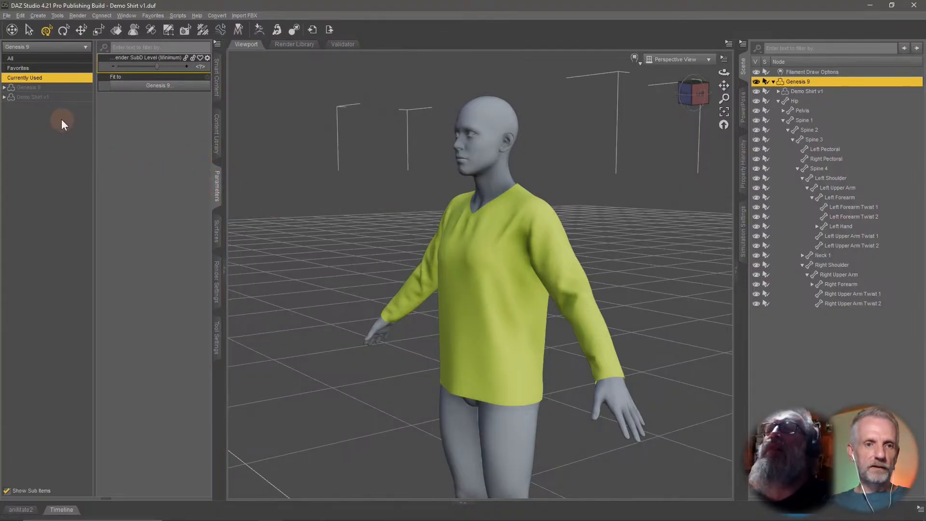
click(36, 91)
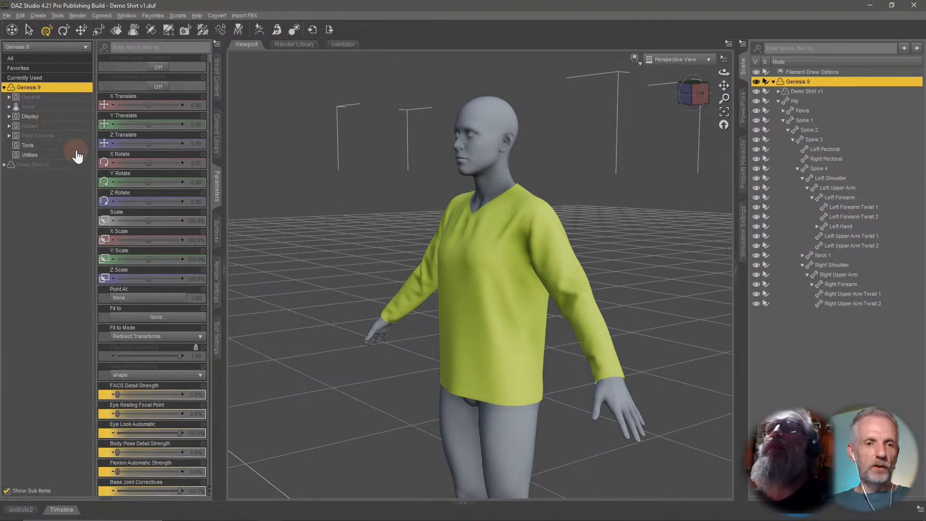
click(57, 107)
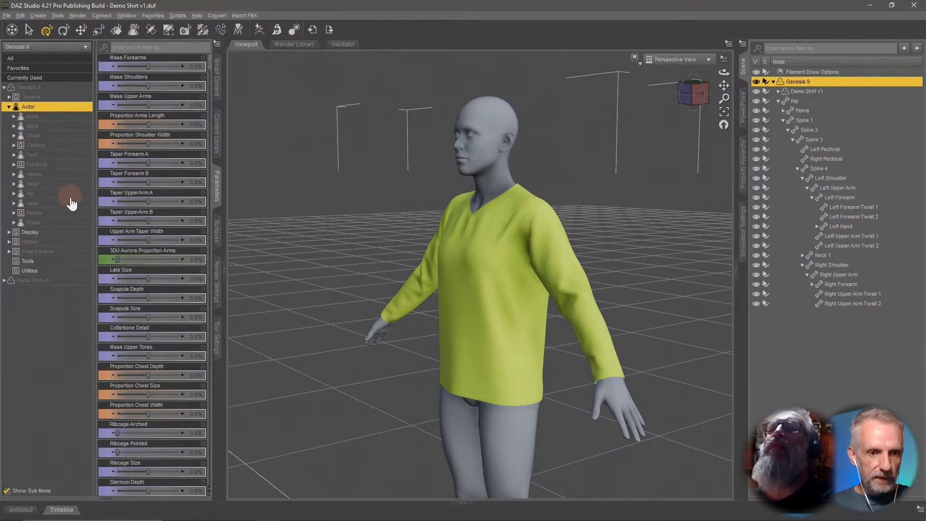
click(35, 213)
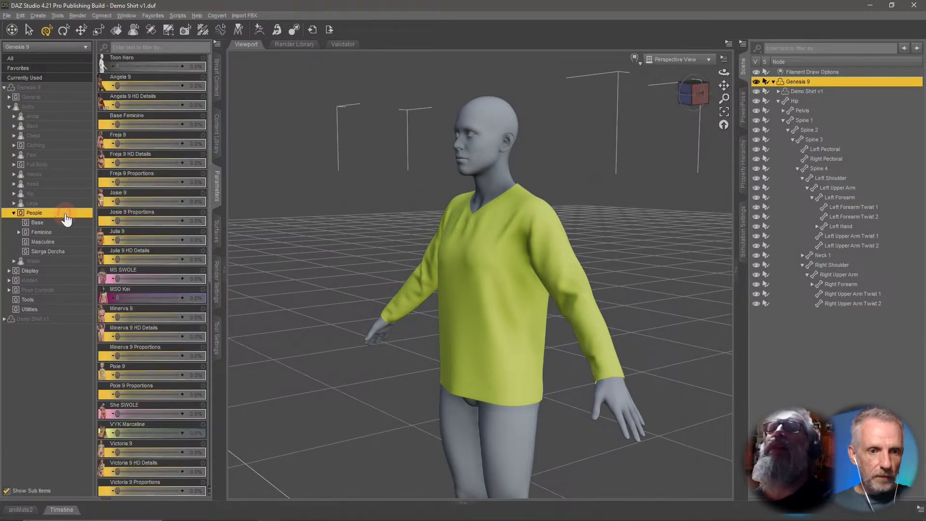
click(70, 225)
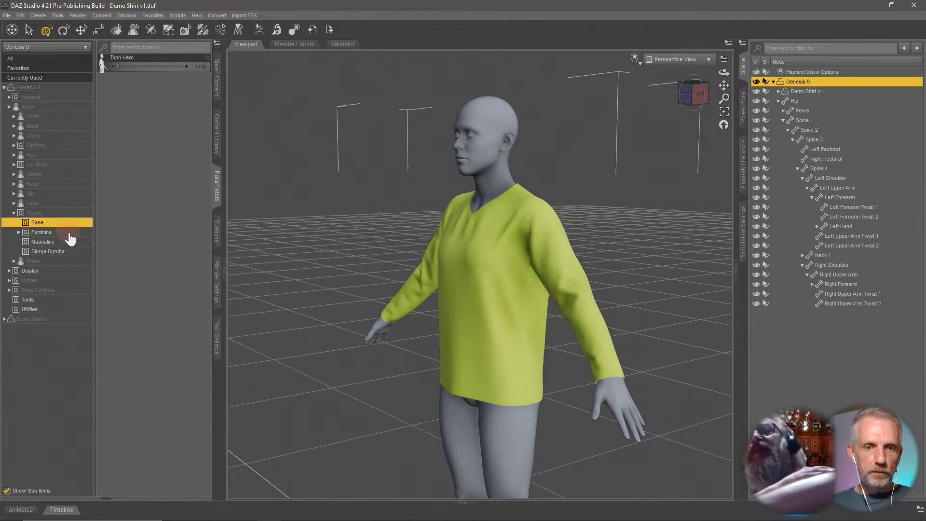
click(70, 233)
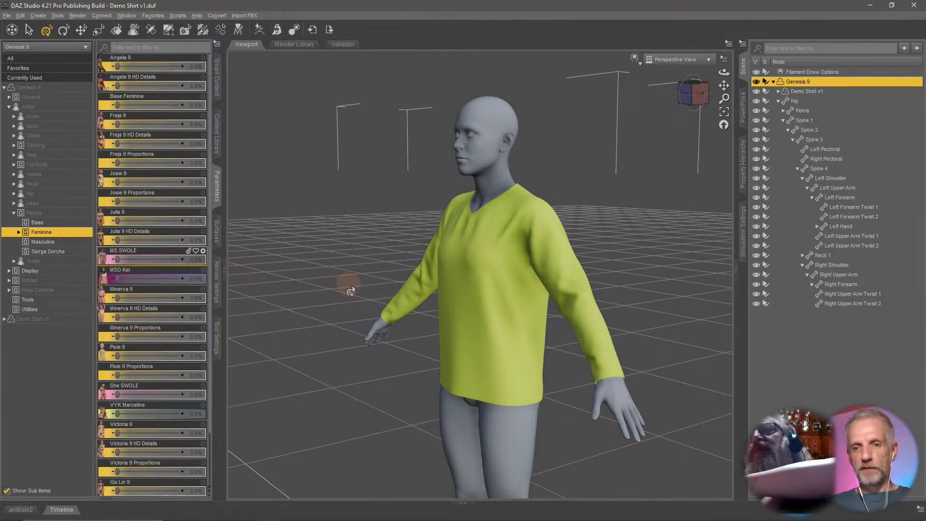
alt+drag(351, 291, 375, 295)
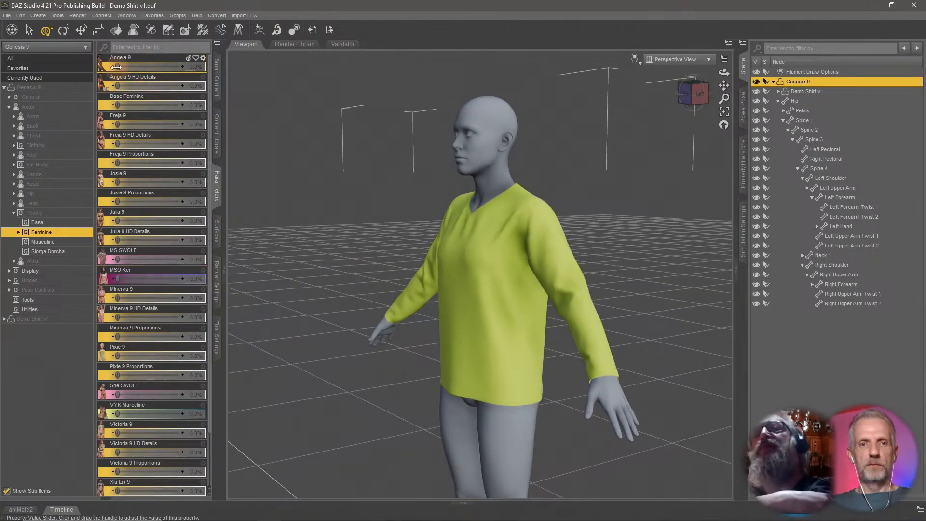
drag(116, 67, 273, 83)
alt+drag(479, 225, 475, 234)
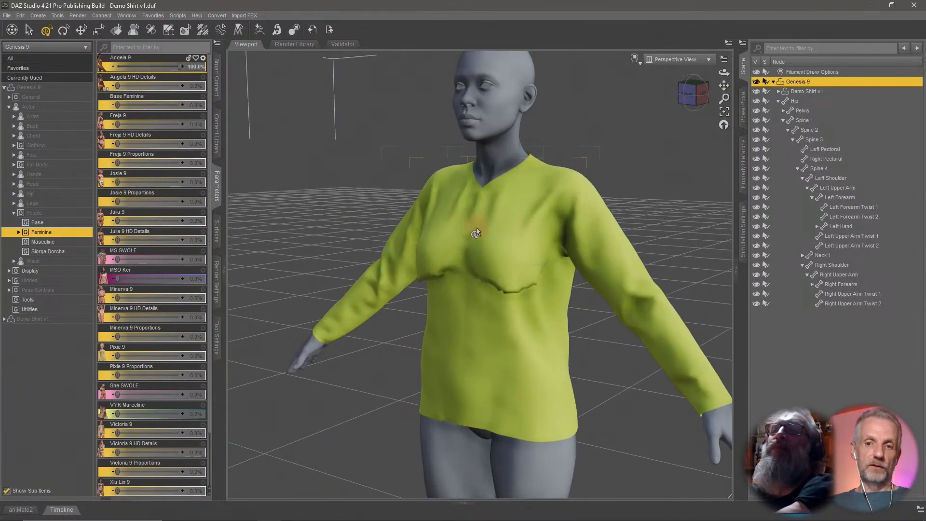
alt+drag(533, 278, 500, 403)
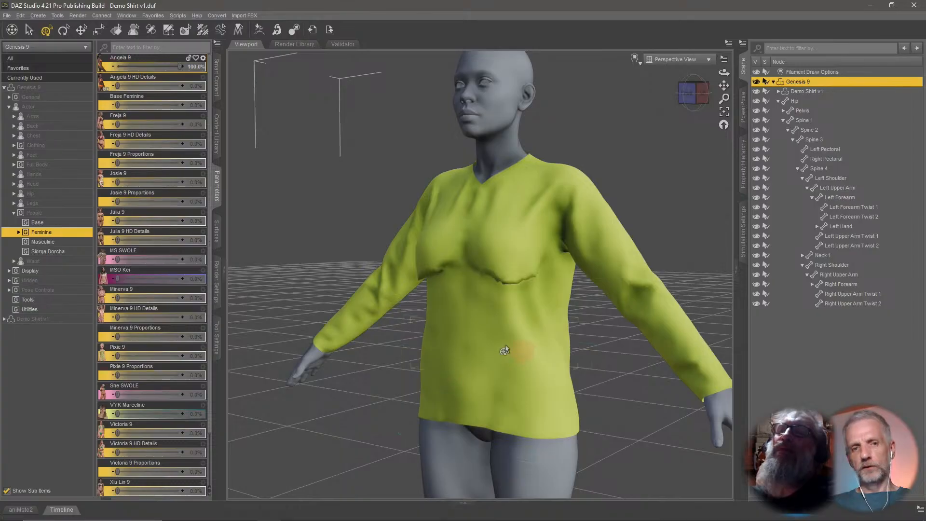
drag(179, 67, 115, 69)
Test the shirt with the Base Feminine shape at 100%, then reset it to 0%.
drag(118, 104, 182, 104)
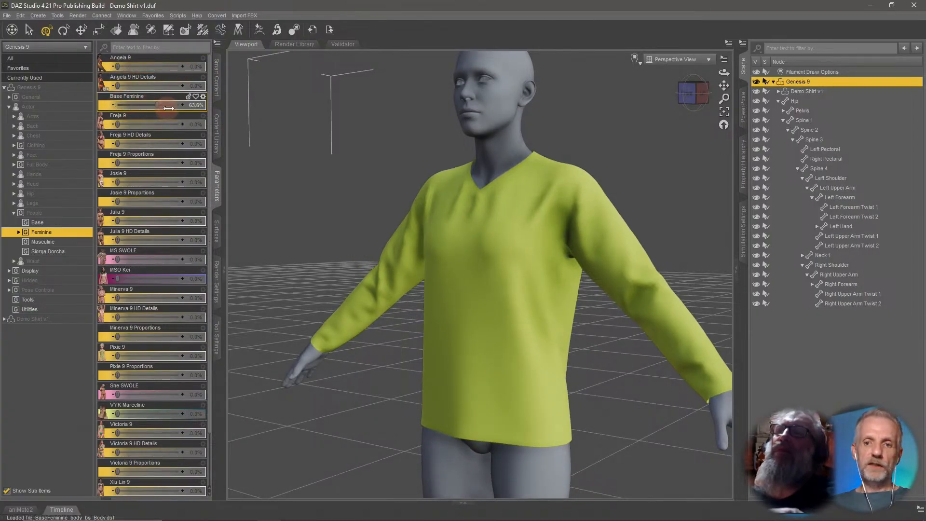
alt+drag(363, 182, 442, 254)
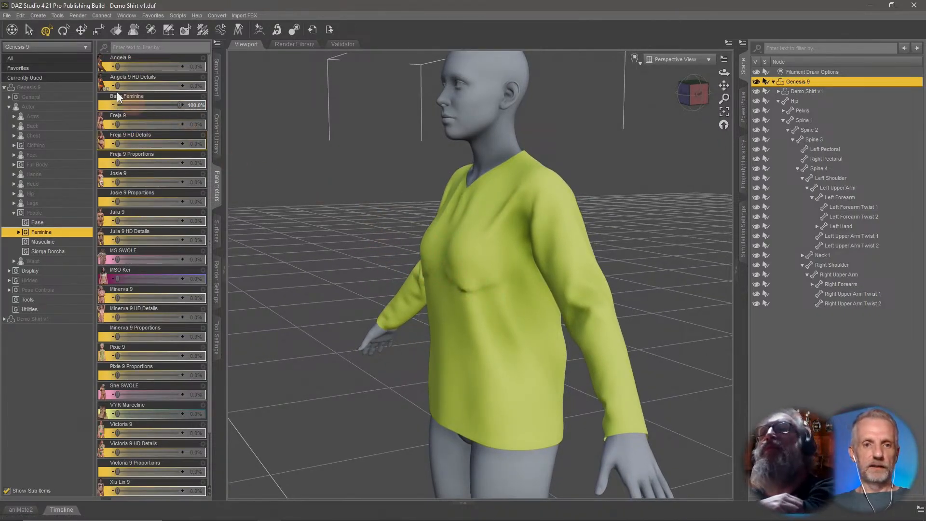
drag(180, 104, 78, 97)
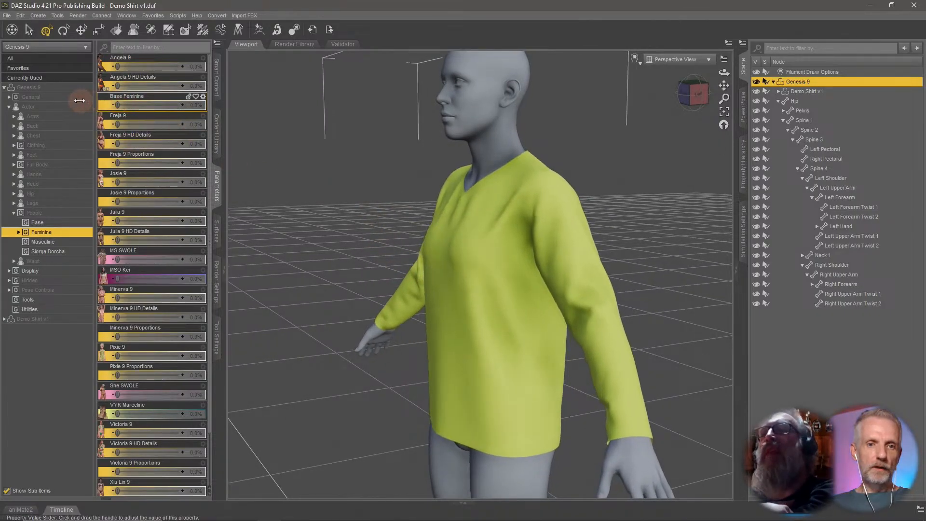
Test the shirt with the Julia 9 shape at 100%, then reset it.
drag(118, 222, 193, 228)
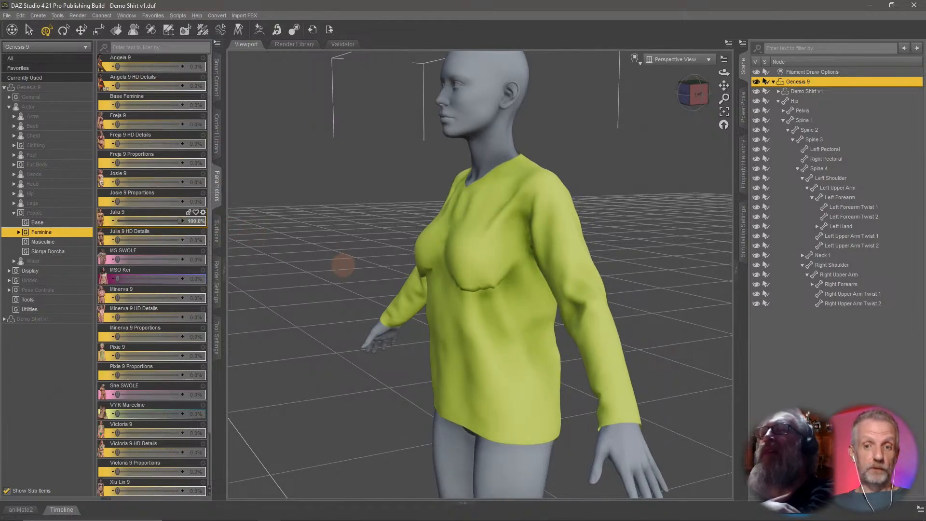
alt+drag(343, 264, 367, 282)
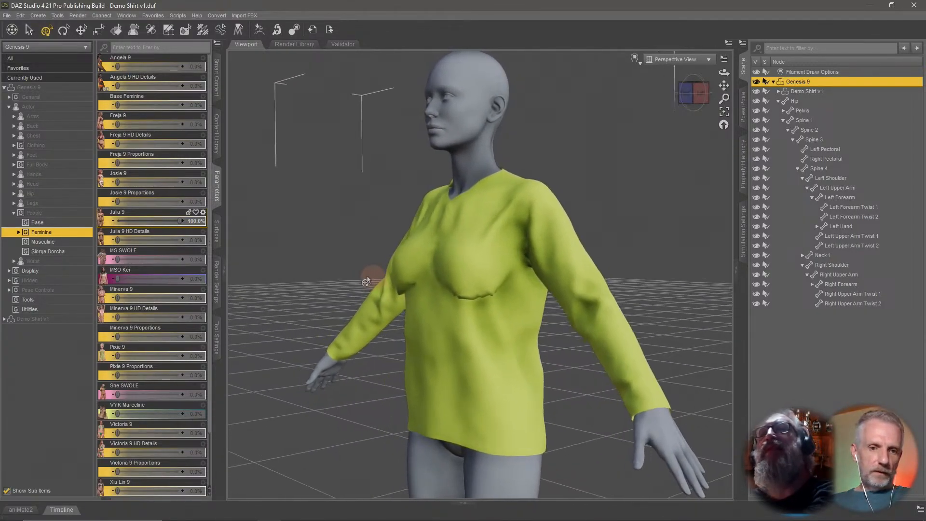
alt+click(163, 221)
click(50, 242)
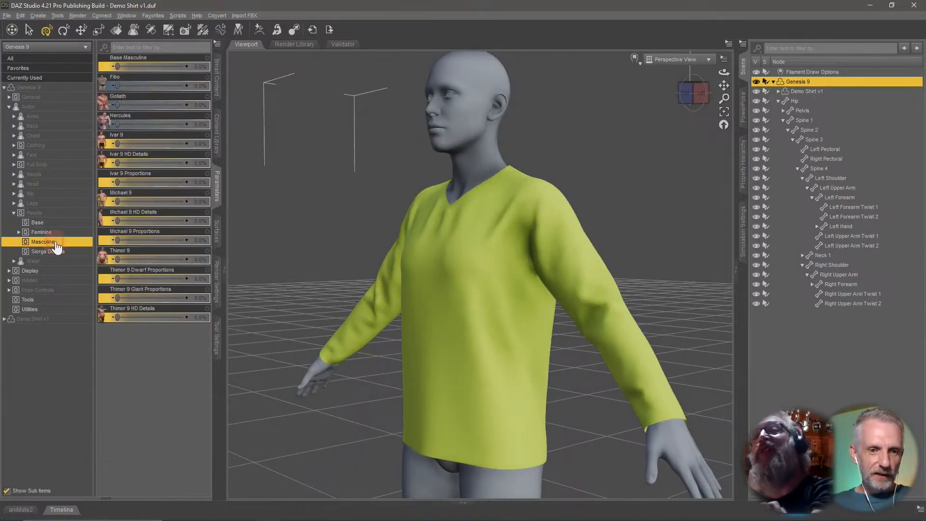
click(62, 232)
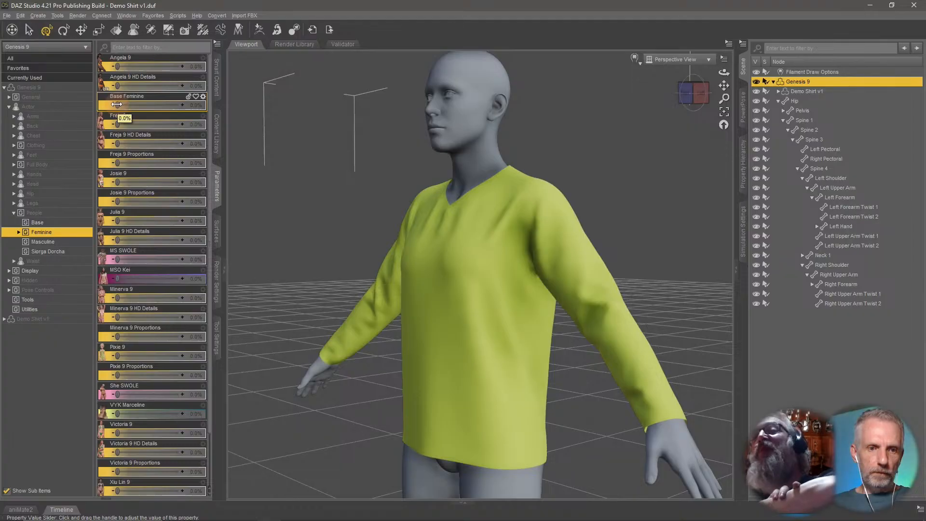
drag(117, 104, 55, 97)
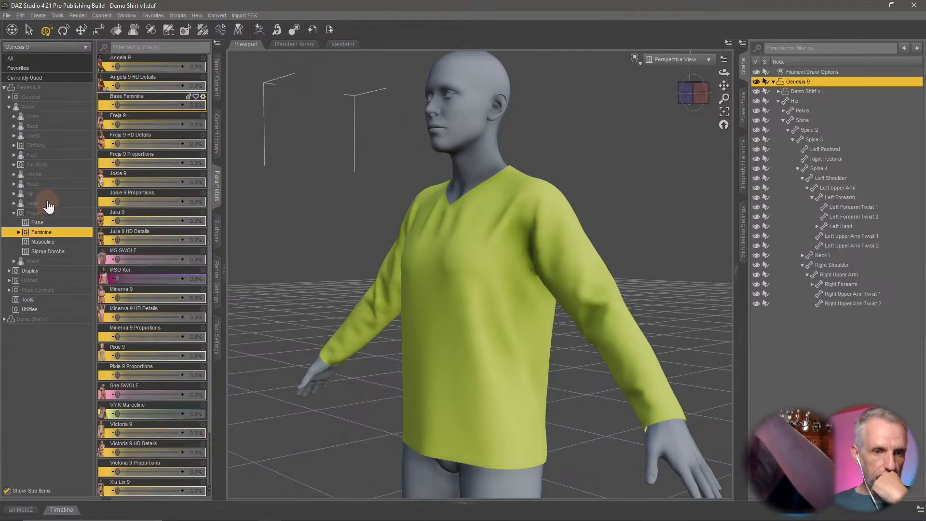
Test the shirt with the full-body Body Voluptuous shape at 100%, then reset it.
click(62, 165)
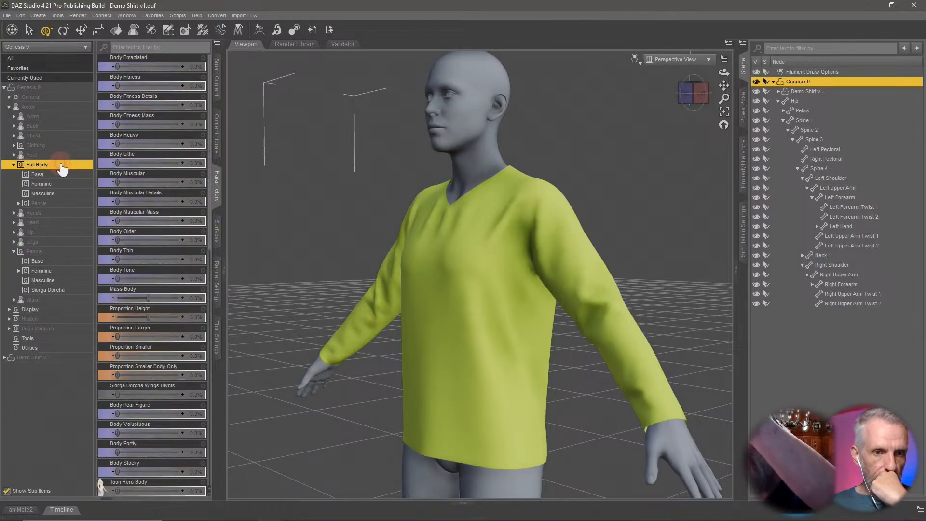
click(68, 186)
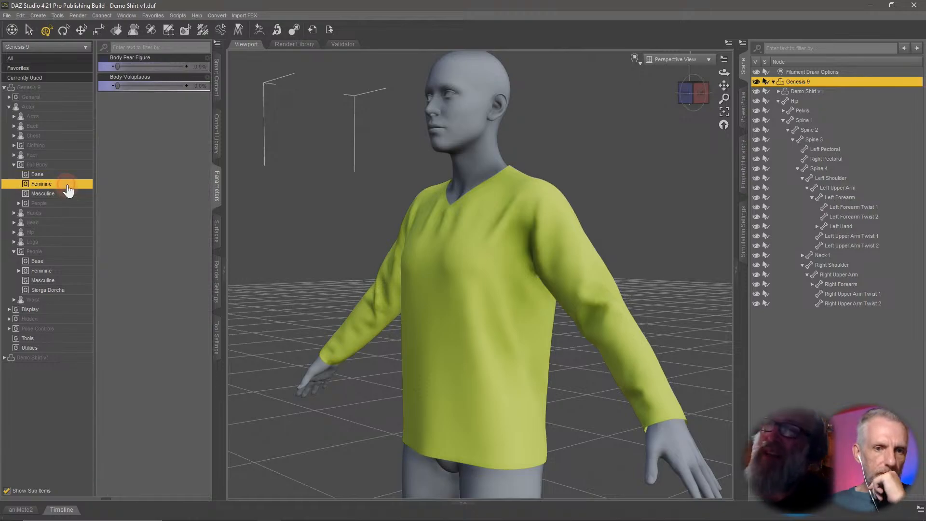
drag(117, 87, 264, 95)
middle_drag(385, 208, 386, 210)
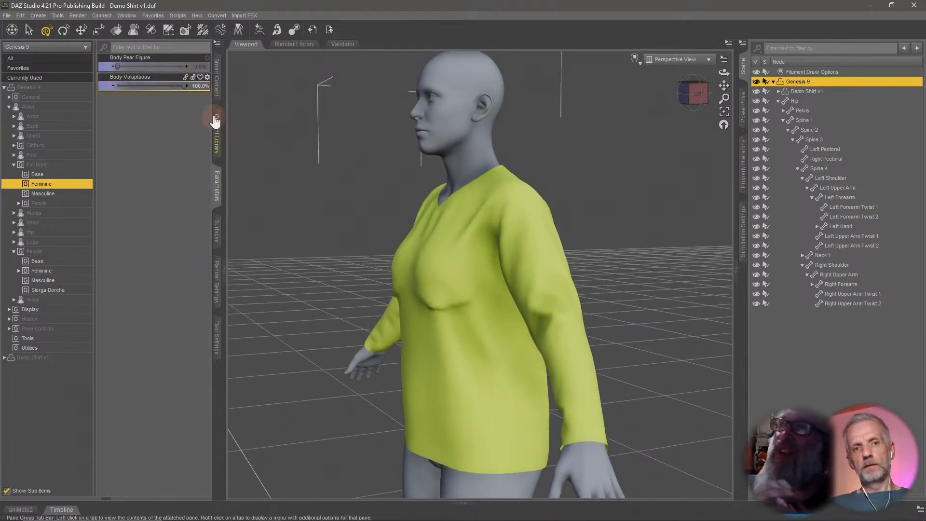
alt+click(166, 88)
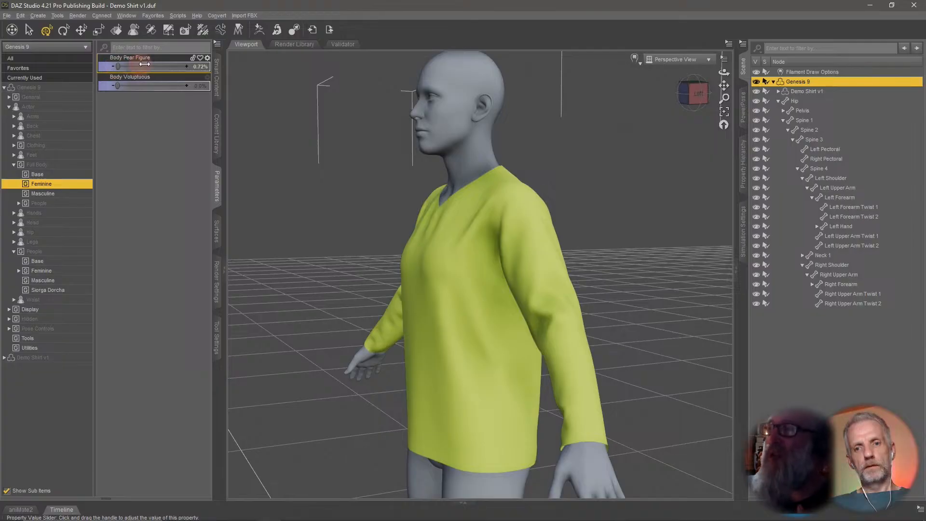
Test the shirt with the Body Pear Figure shape at 100%, then reset it.
drag(144, 64, 224, 70)
middle_drag(337, 244, 360, 244)
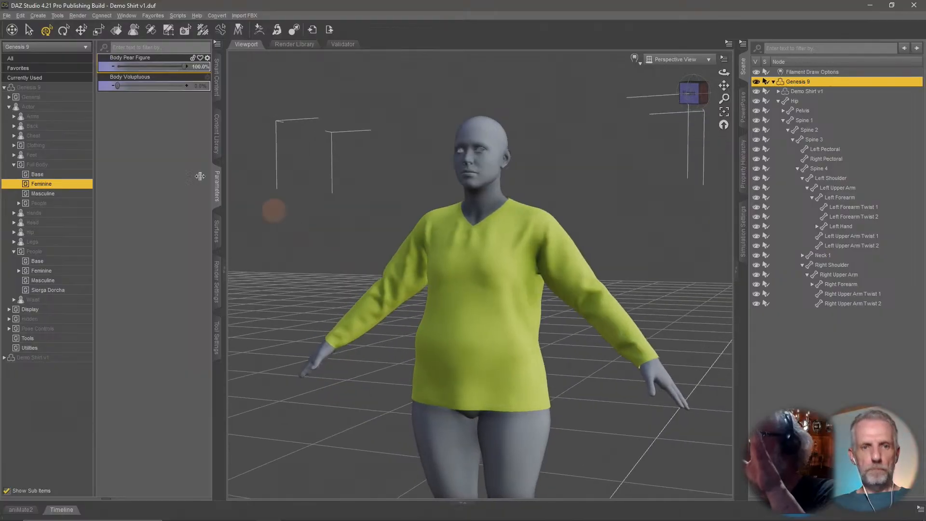
alt+click(164, 66)
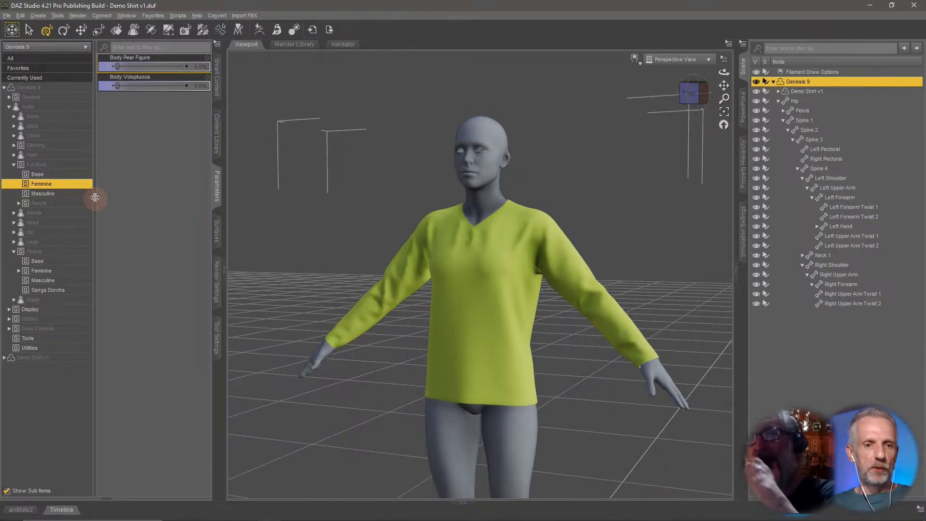
click(70, 199)
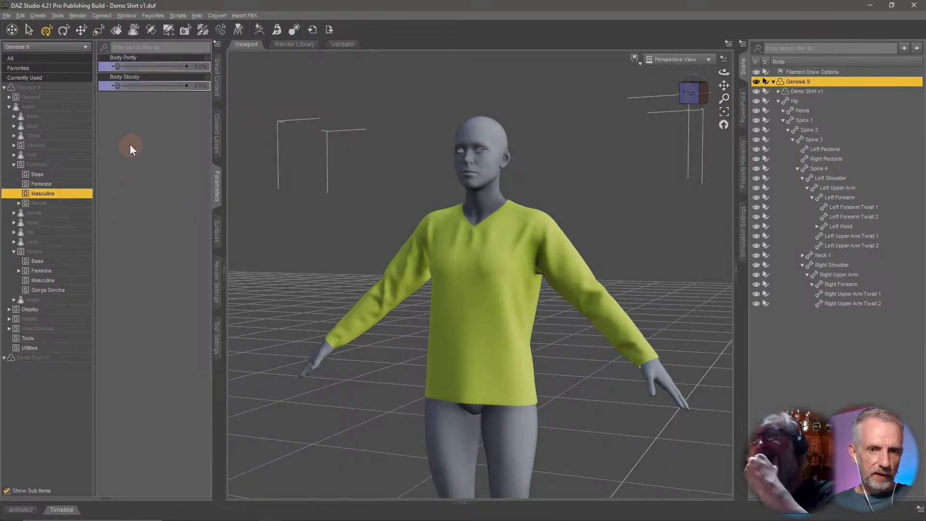
drag(119, 86, 56, 87)
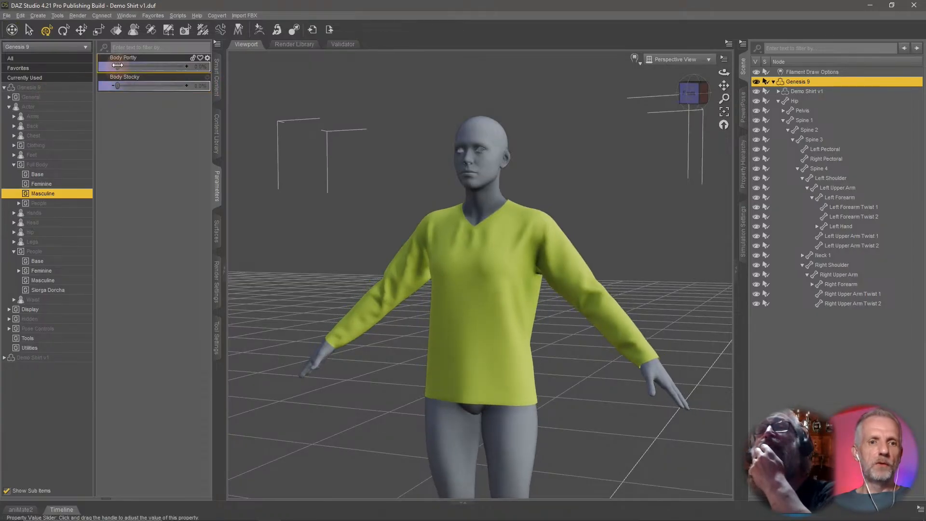
drag(118, 66, 73, 70)
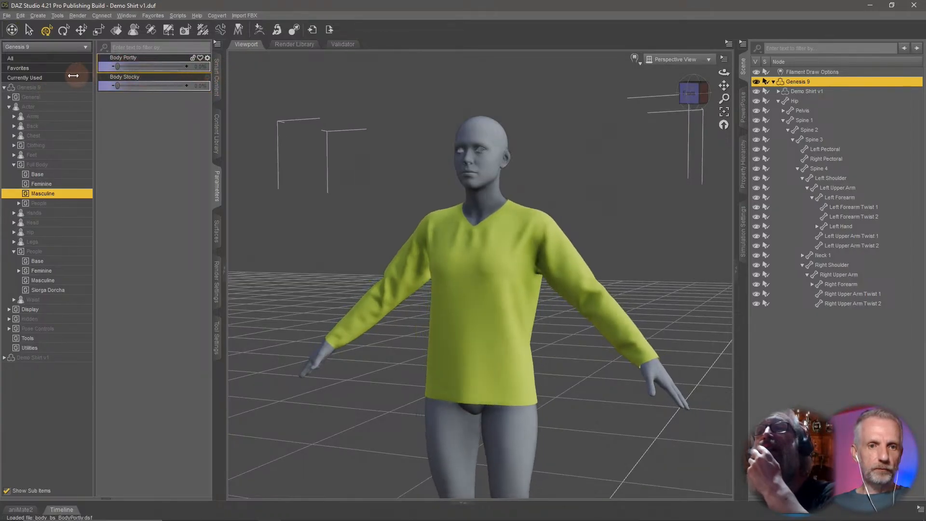
Dial the base full-body Body Emaciated shape to 100% and inspect how the shirt follows it.
click(63, 166)
click(66, 174)
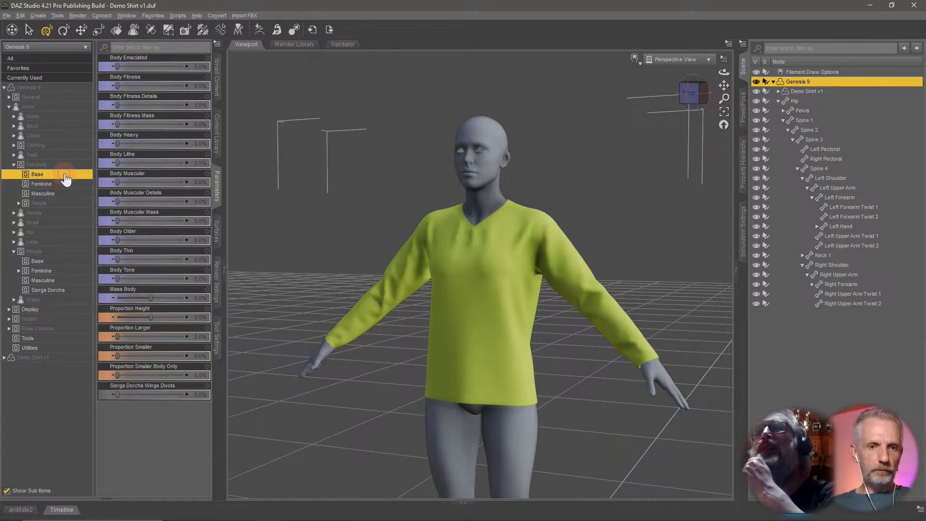
drag(116, 87, 54, 97)
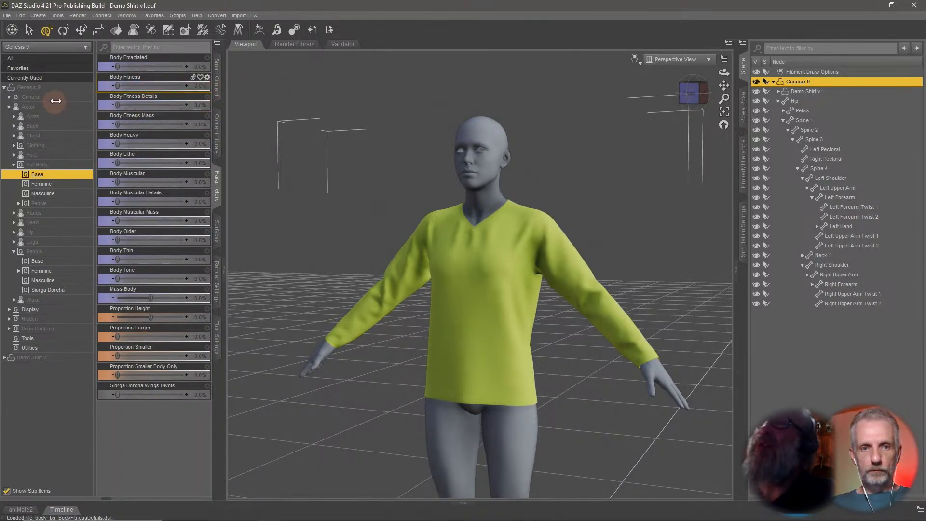
drag(118, 67, 252, 69)
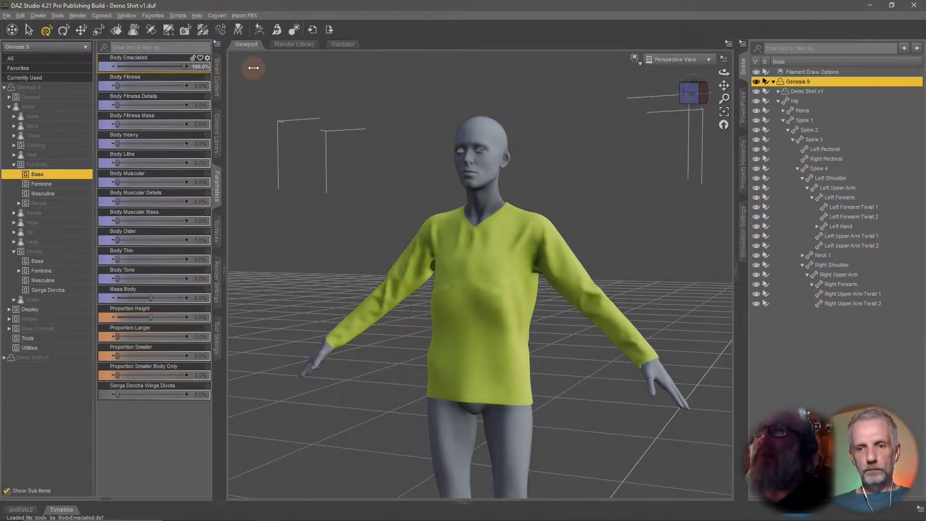
middle_drag(388, 240, 454, 284)
scroll(455, 282, up, 3)
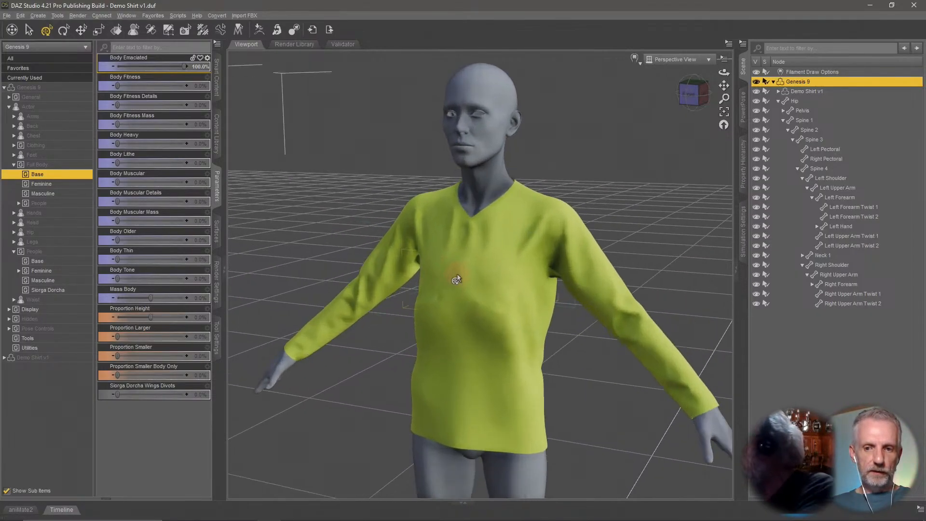
right_drag(473, 255, 473, 256)
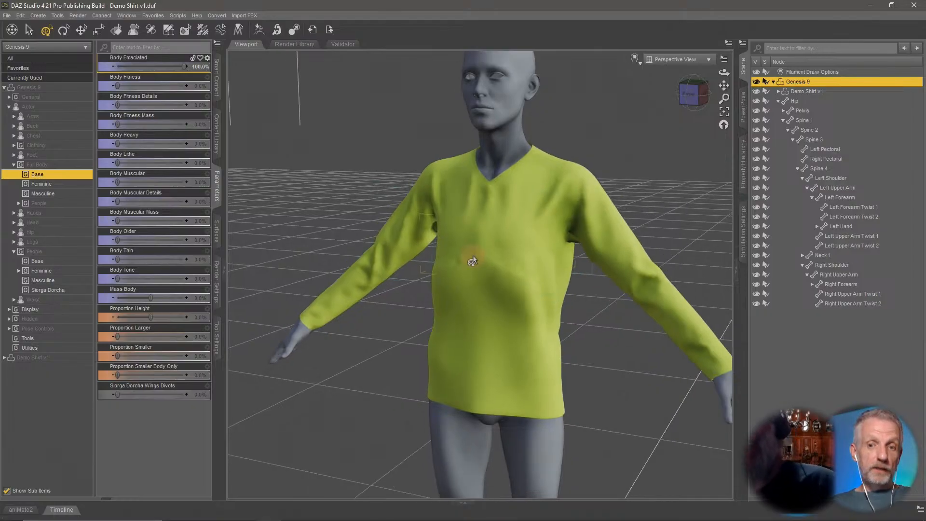
Inspect the emaciated fit, then reset the Body Emaciated shape to 0%.
middle_drag(472, 261, 466, 255)
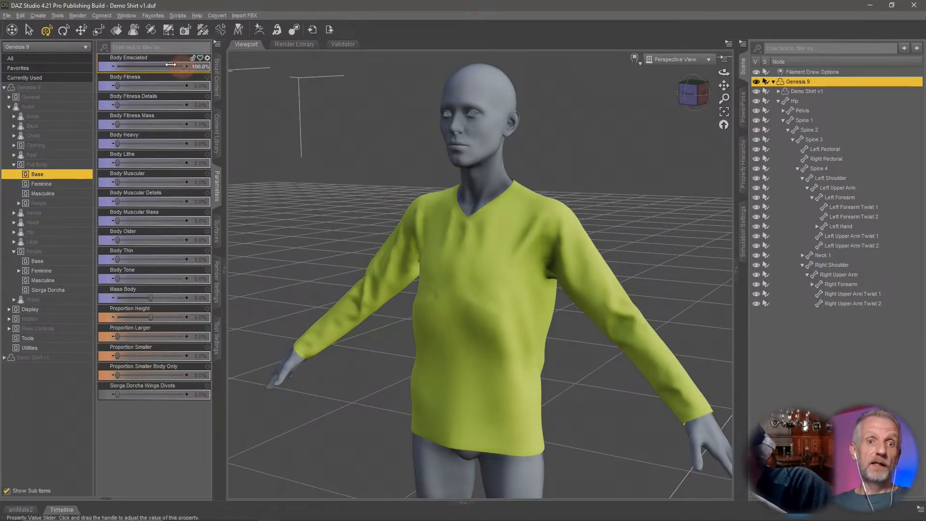
drag(171, 64, 117, 65)
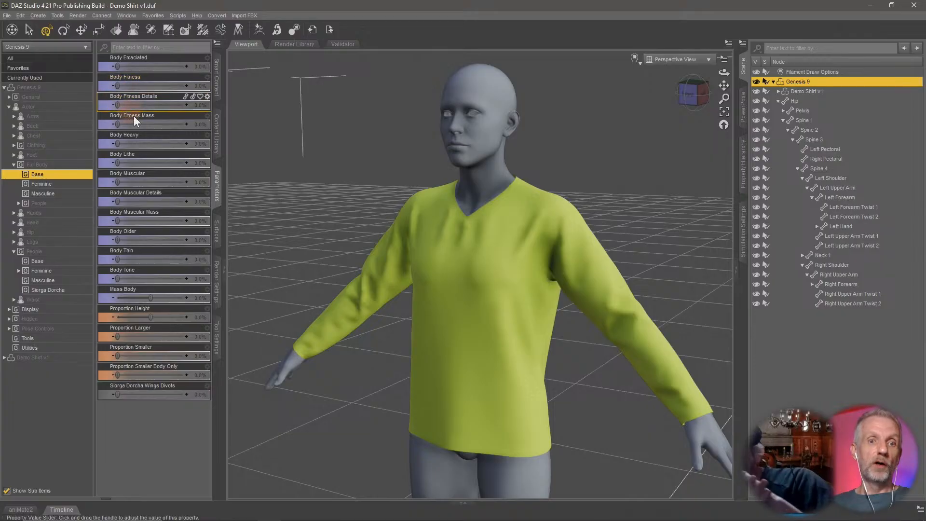
Test the shirt with the Body Heavy shape at 100%, inspecting it from several angles, then reset it.
drag(123, 145, 201, 143)
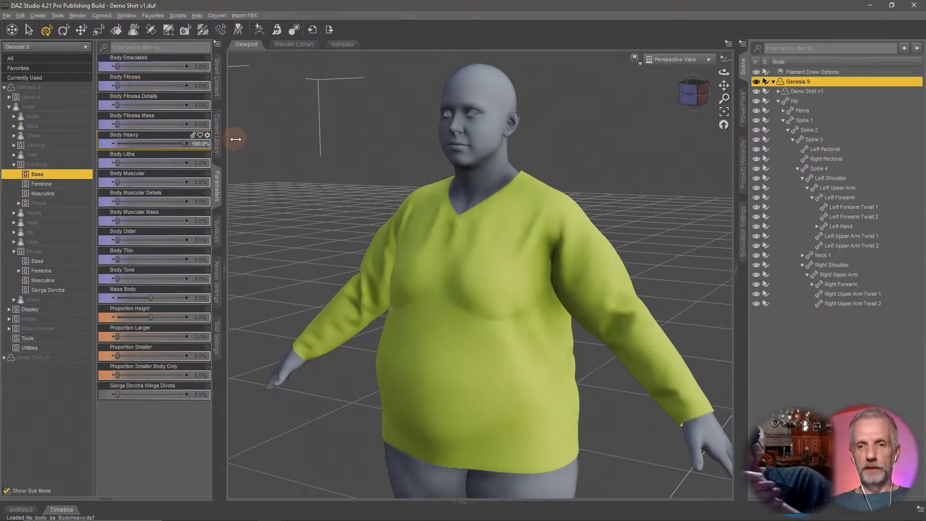
scroll(337, 252, up, 2)
middle_drag(338, 250, 338, 250)
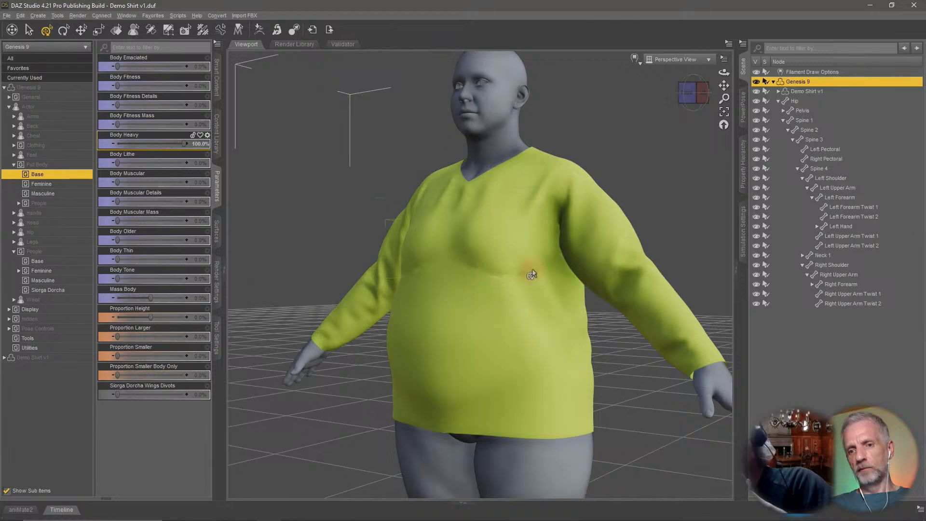
middle_drag(531, 274, 535, 324)
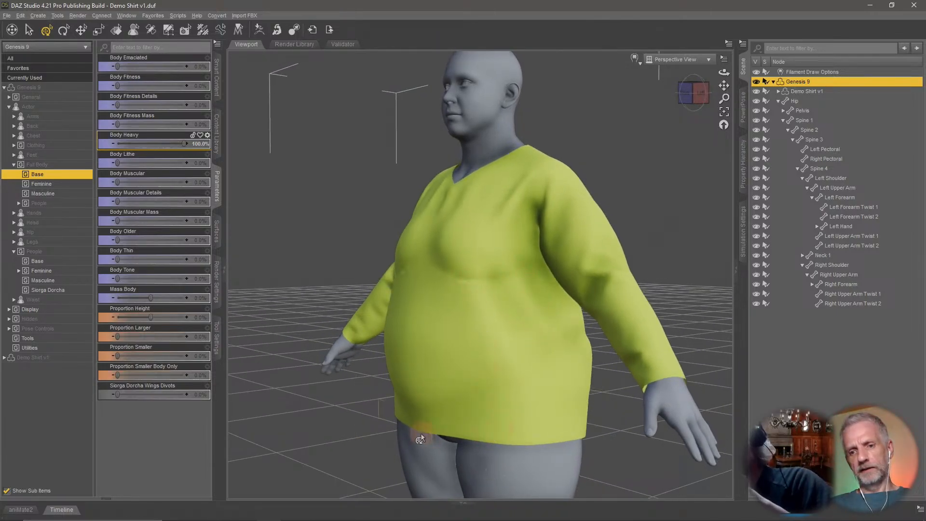
mouse_move(531, 372)
middle_down()
mouse_move(537, 378)
mouse_move(530, 366)
middle_up()
alt+click(160, 145)
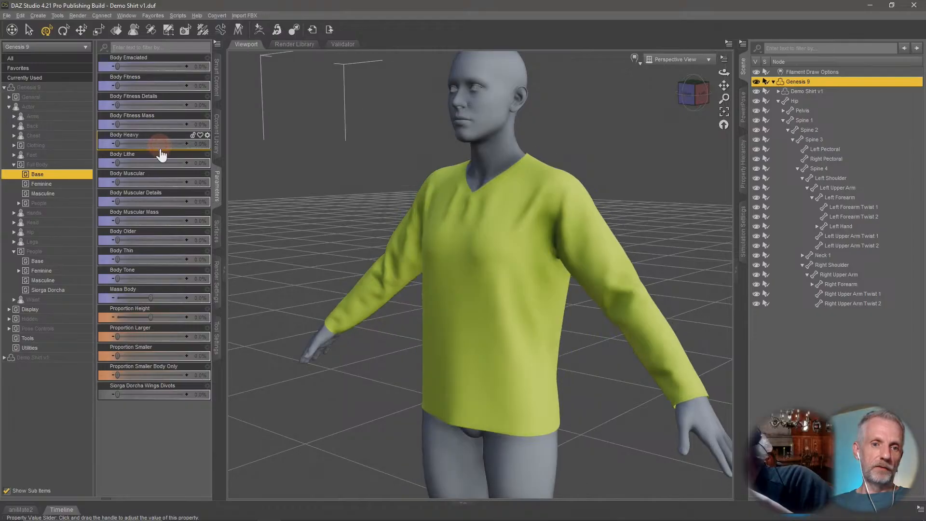
Test the Body Lithe shape at 100% and Body Muscular at about 97%, resetting each afterwards.
drag(152, 165, 213, 169)
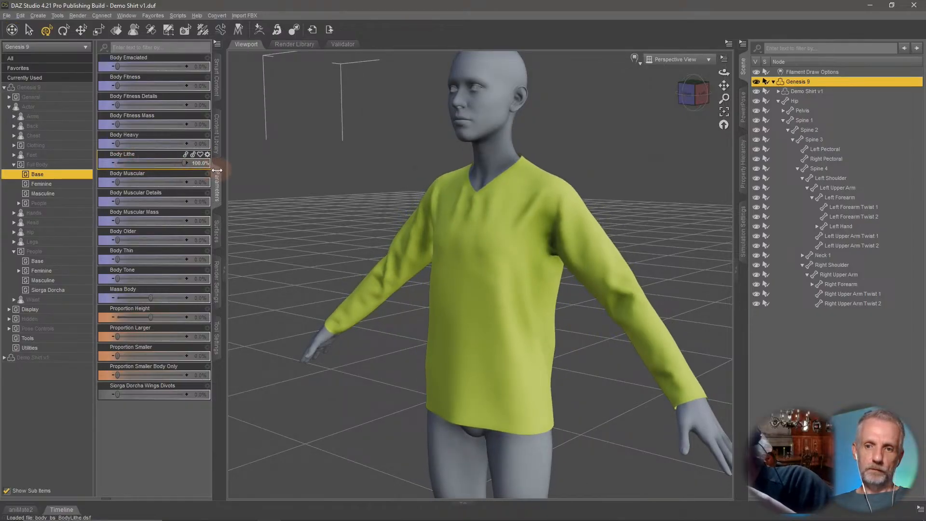
alt+click(162, 164)
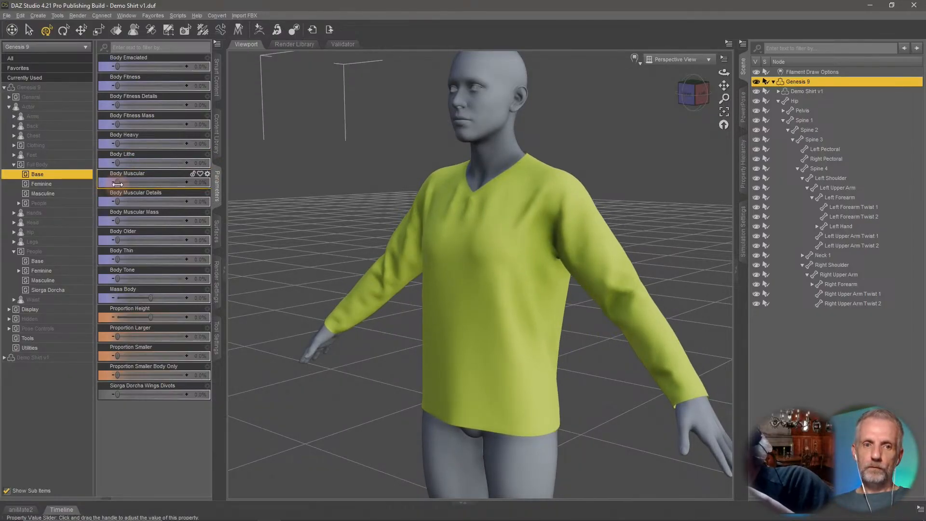
drag(118, 184, 184, 183)
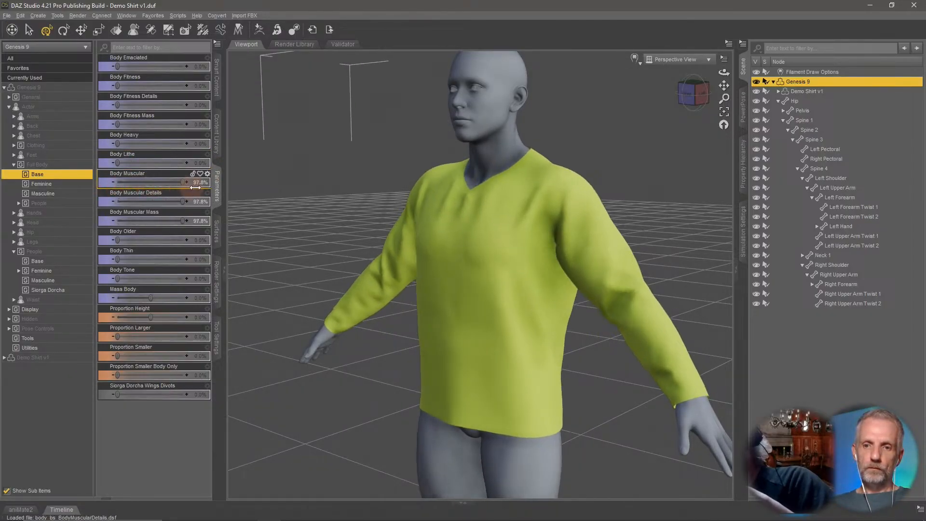
alt+click(127, 187)
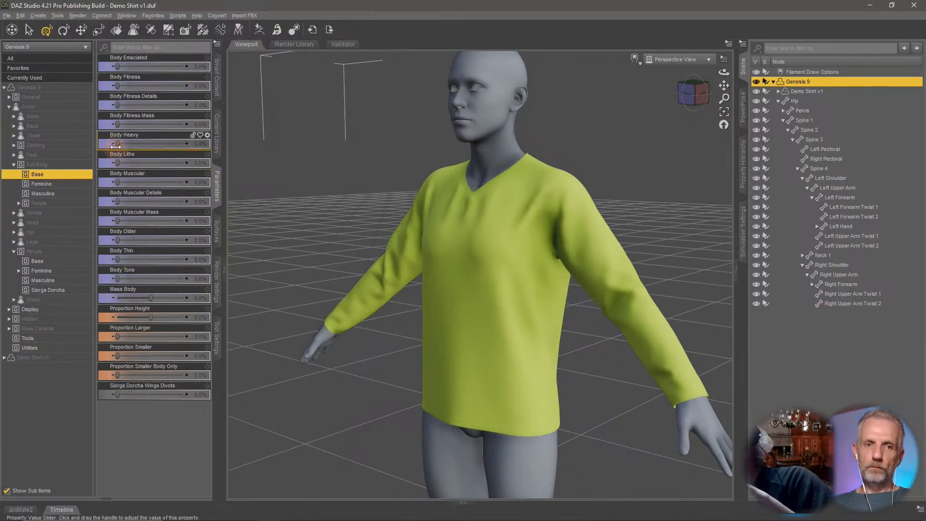
drag(140, 147, 62, 145)
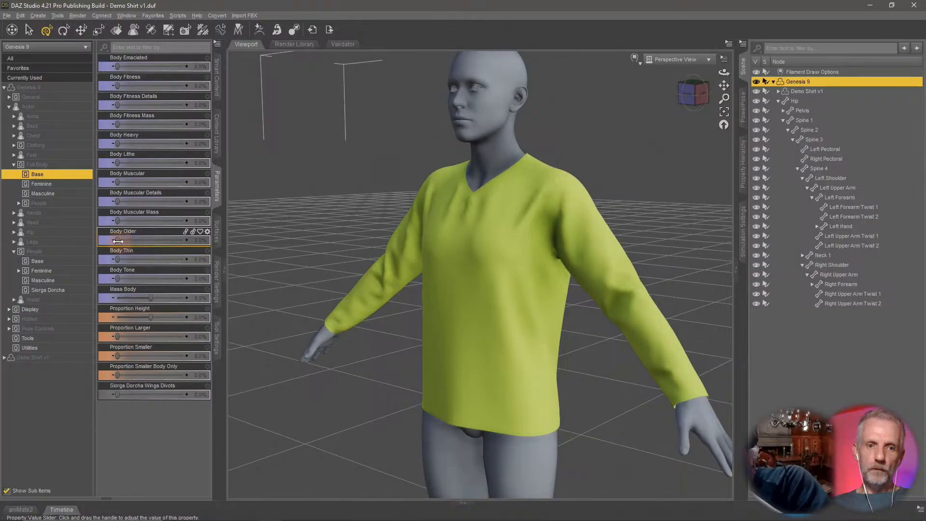
Test the Body Older shape at 100%, then reset the body shape dials to zero.
drag(117, 241, 253, 246)
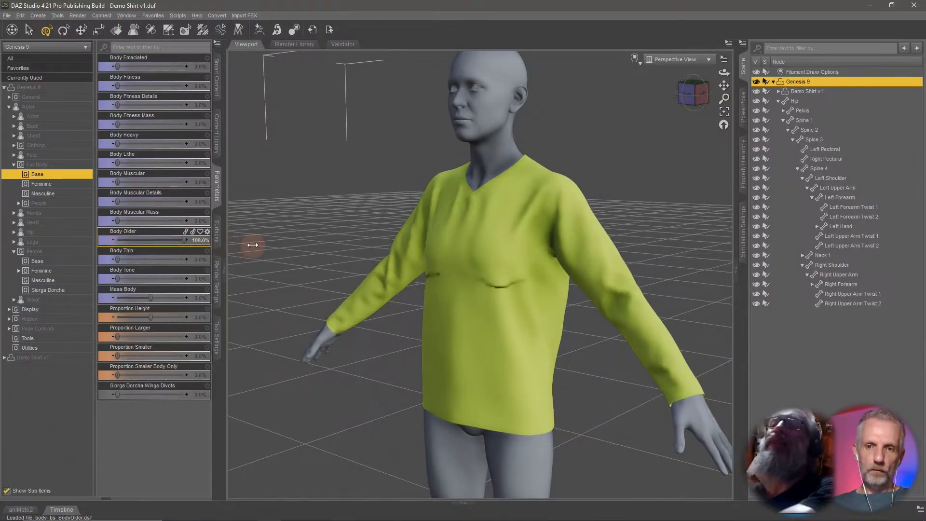
drag(176, 251, 92, 251)
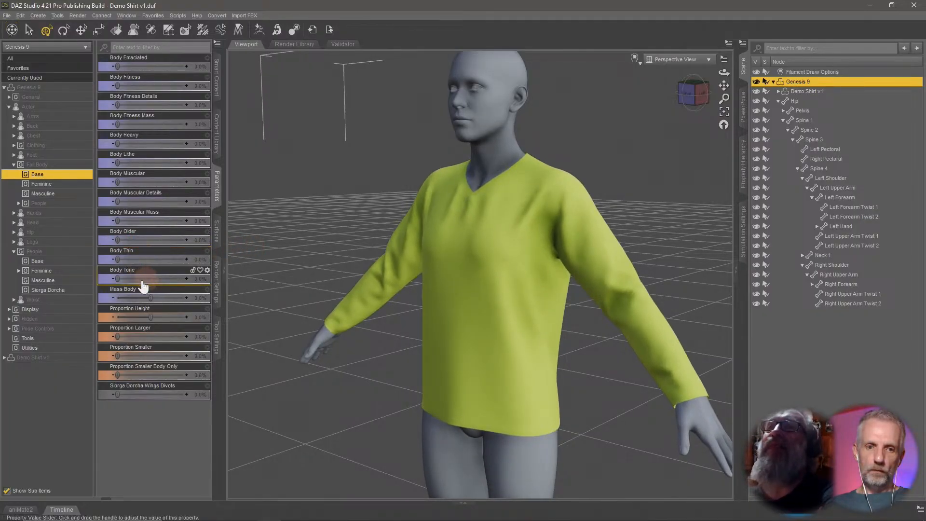
drag(119, 280, 41, 281)
drag(117, 260, 27, 272)
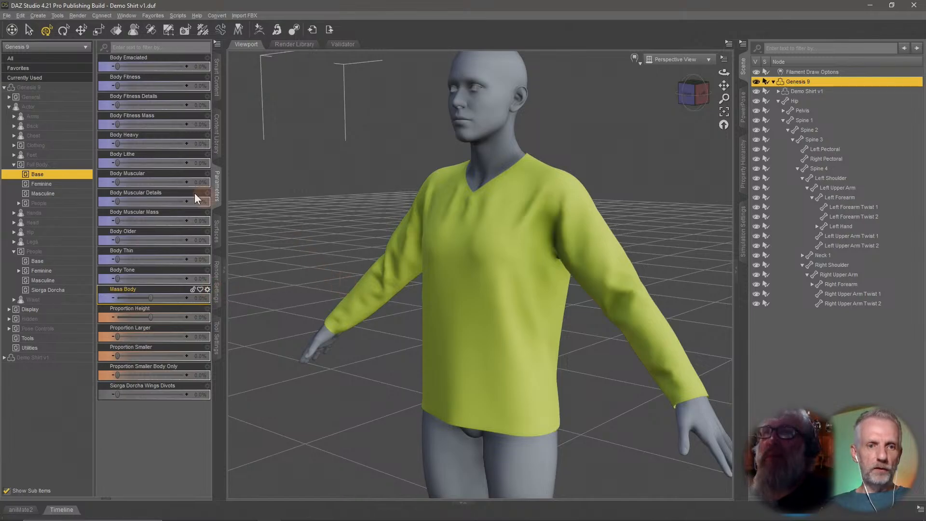
Dial the Base Feminine shape to 100% and compare the figure with the shirt hidden and shown.
click(58, 184)
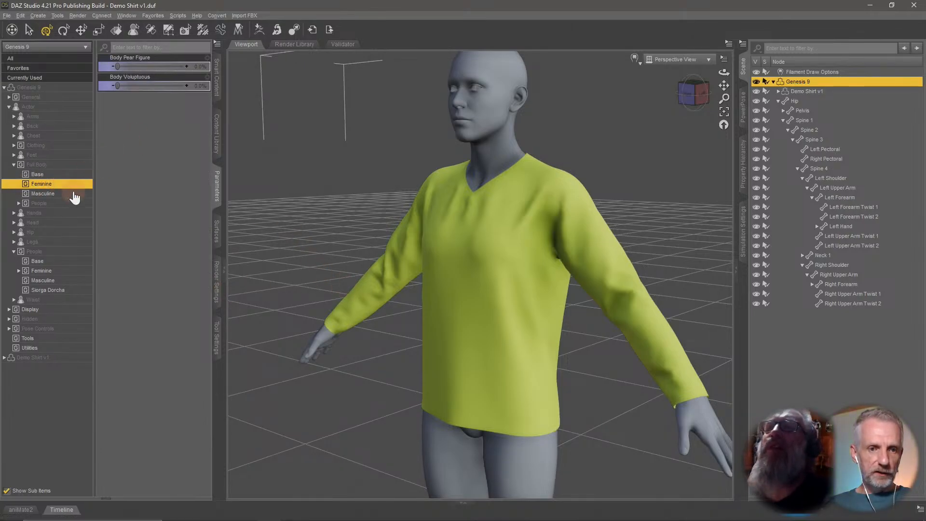
mouse_move(116, 85)
mouse_down()
mouse_move(237, 89)
mouse_move(67, 94)
mouse_move(259, 90)
mouse_move(25, 93)
mouse_move(123, 76)
mouse_up()
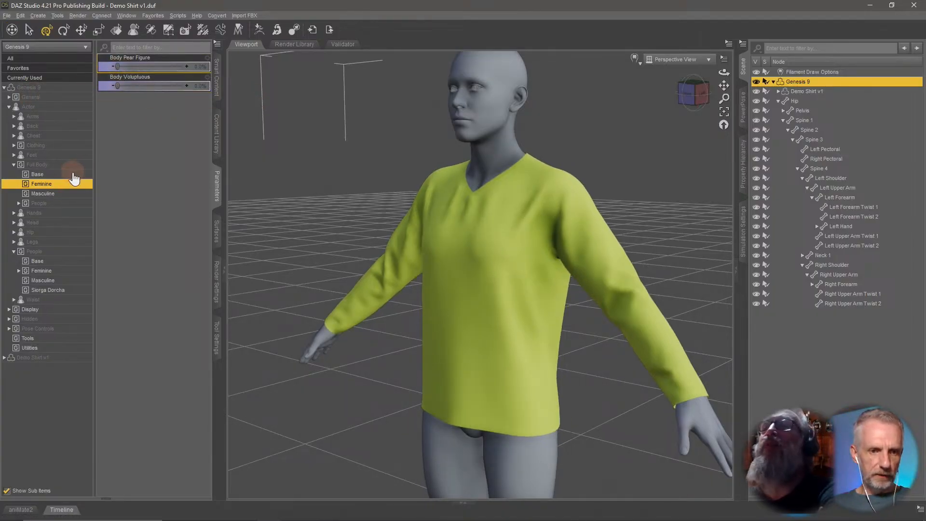
click(43, 270)
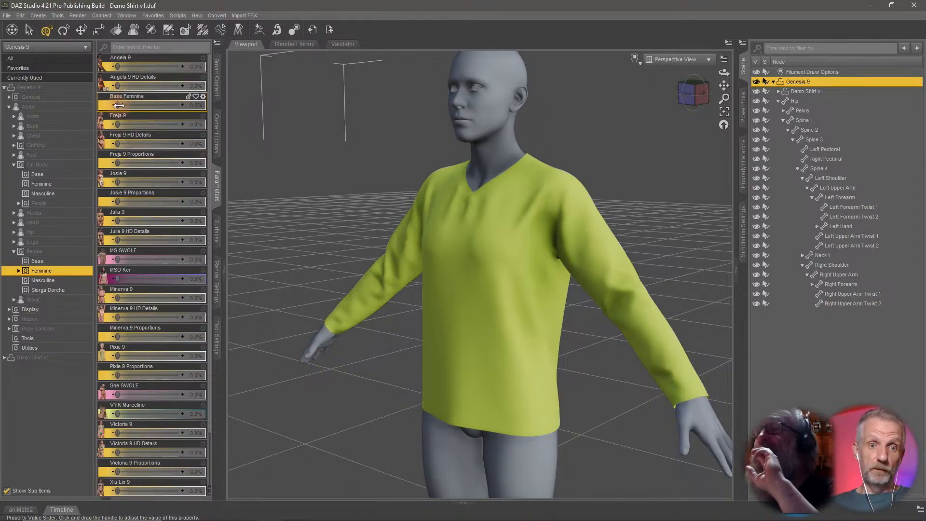
drag(119, 106, 242, 105)
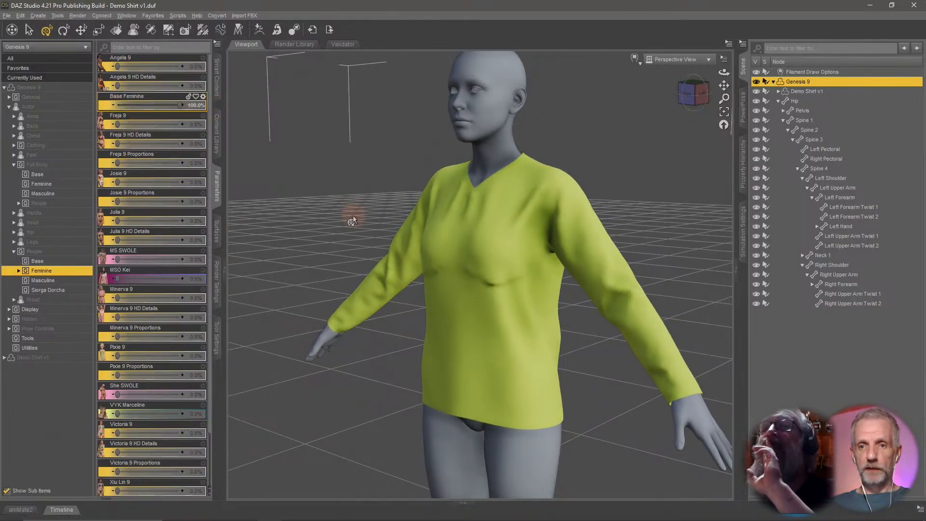
middle_drag(352, 216, 335, 223)
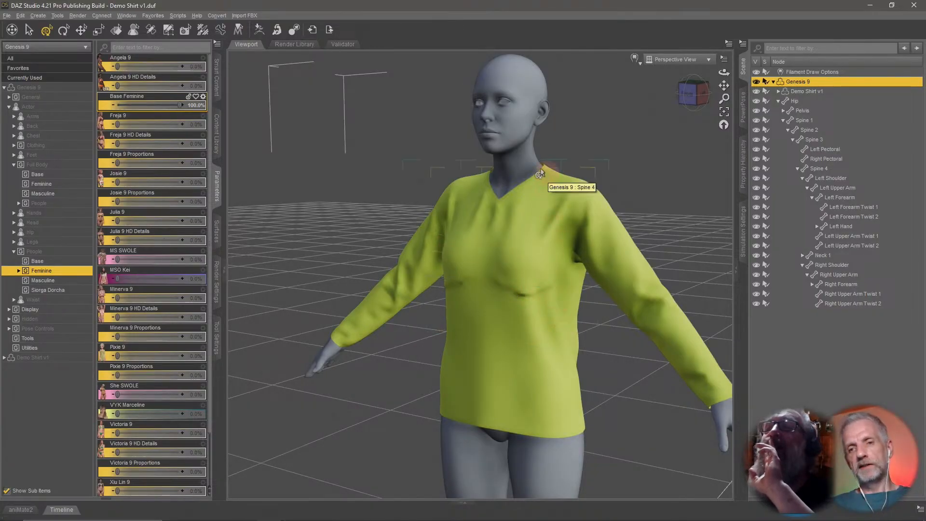
click(757, 92)
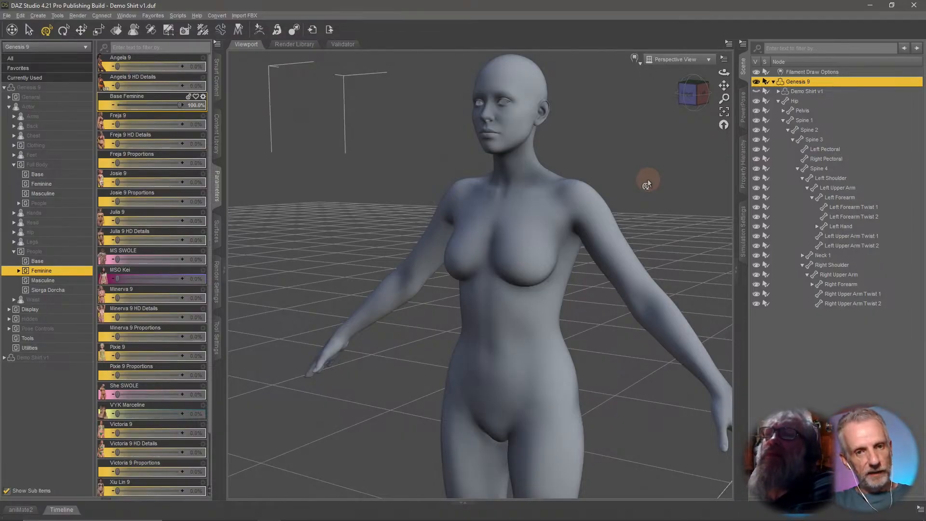
click(756, 91)
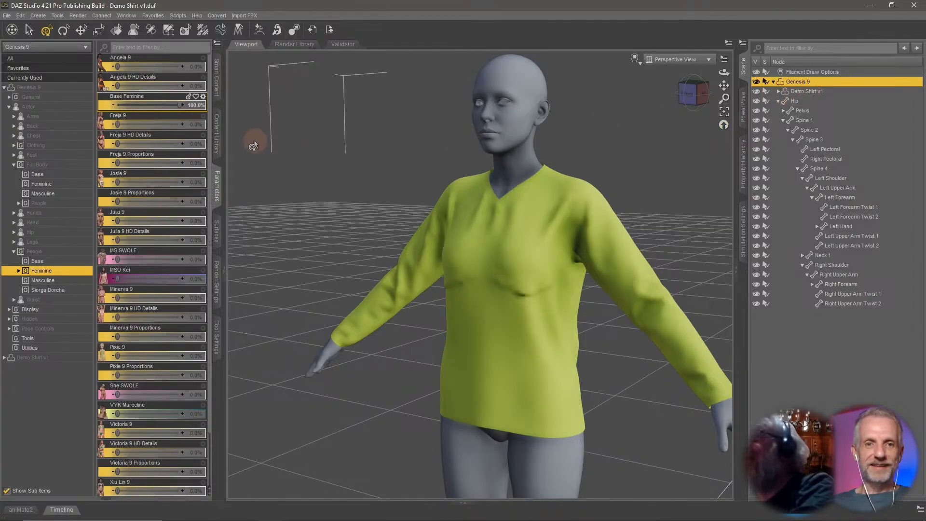
Review the Base Feminine Body, Head and Base Feminine dials among the figure's currently used parameters.
click(72, 78)
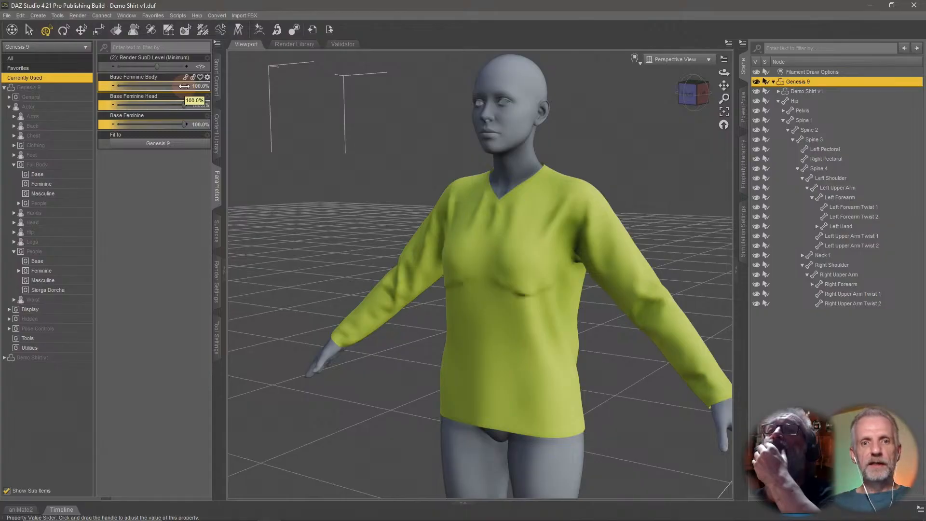
mouse_move(183, 86)
mouse_down()
mouse_move(113, 91)
mouse_move(188, 92)
mouse_up()
click(184, 125)
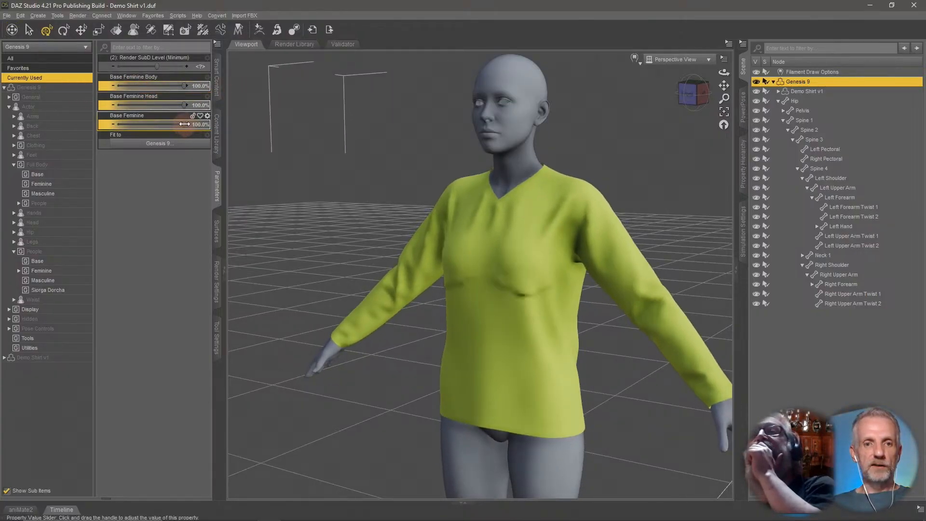
drag(186, 105, 241, 106)
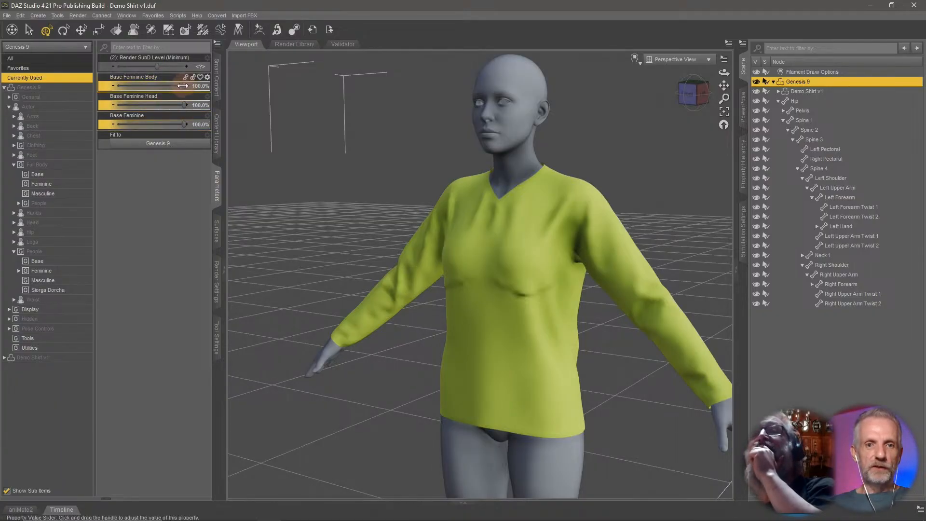
drag(185, 85, 253, 93)
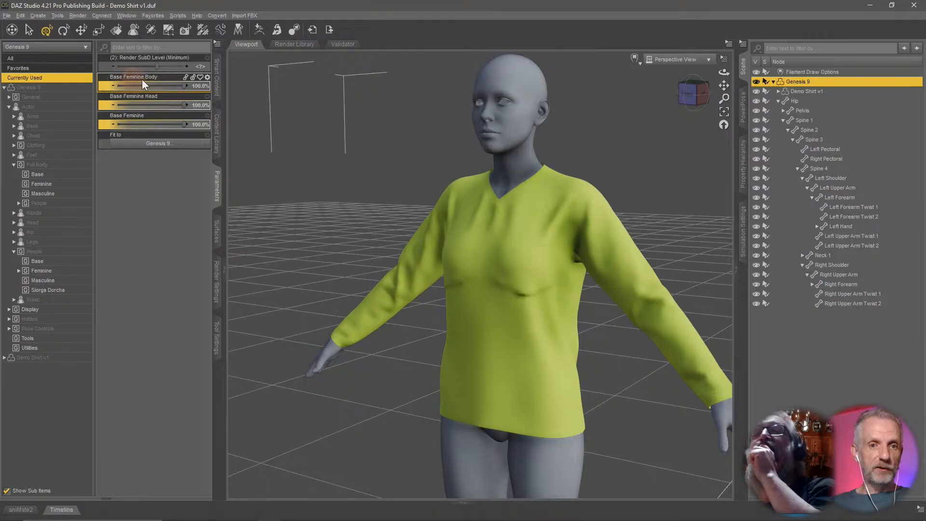
Open the parameter settings of the shirt's BaseFeminine_body_bs_Body morph, then cancel.
click(816, 92)
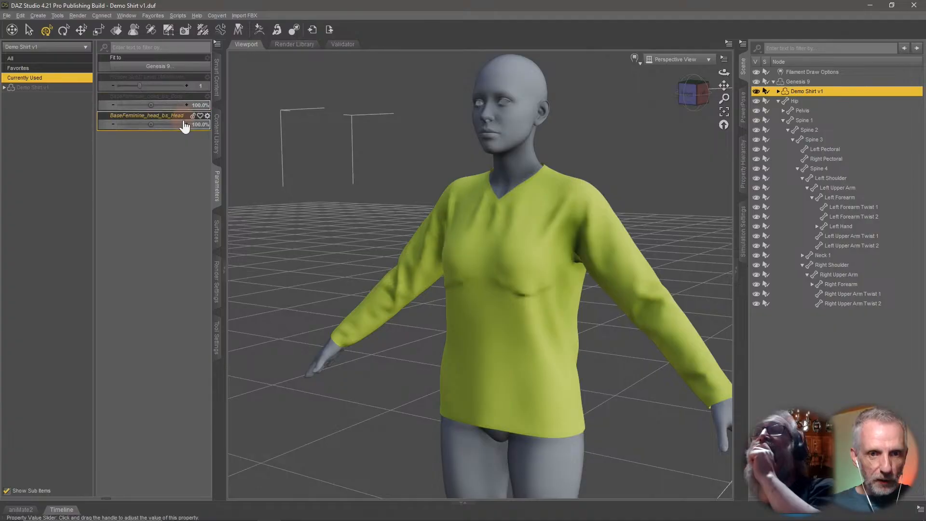
click(208, 97)
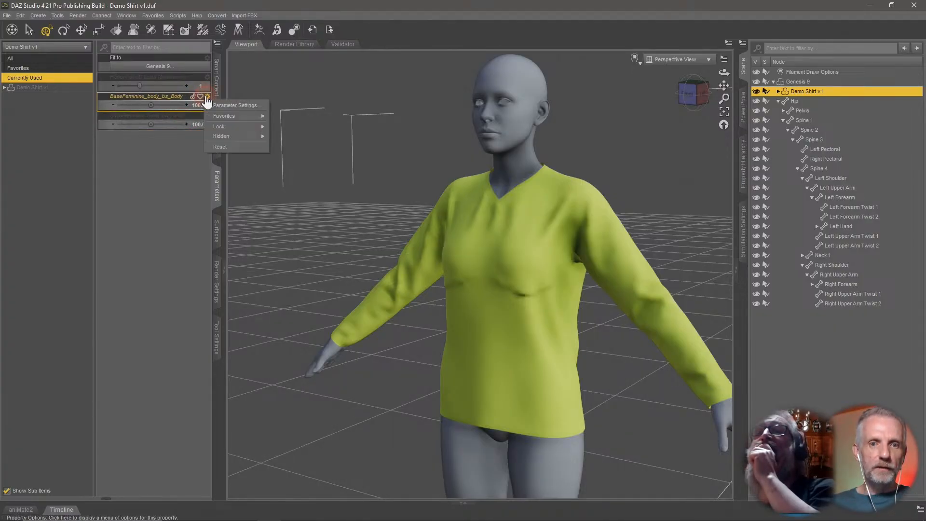
click(218, 103)
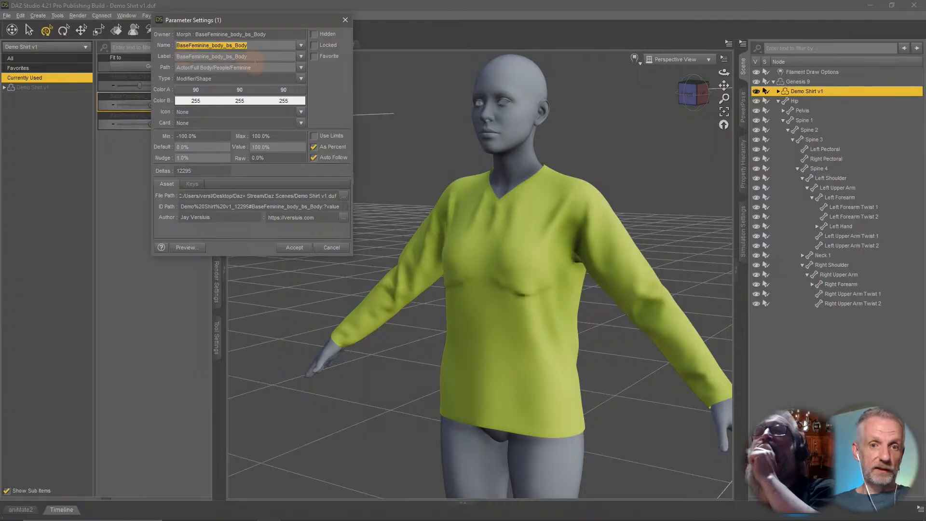
click(343, 250)
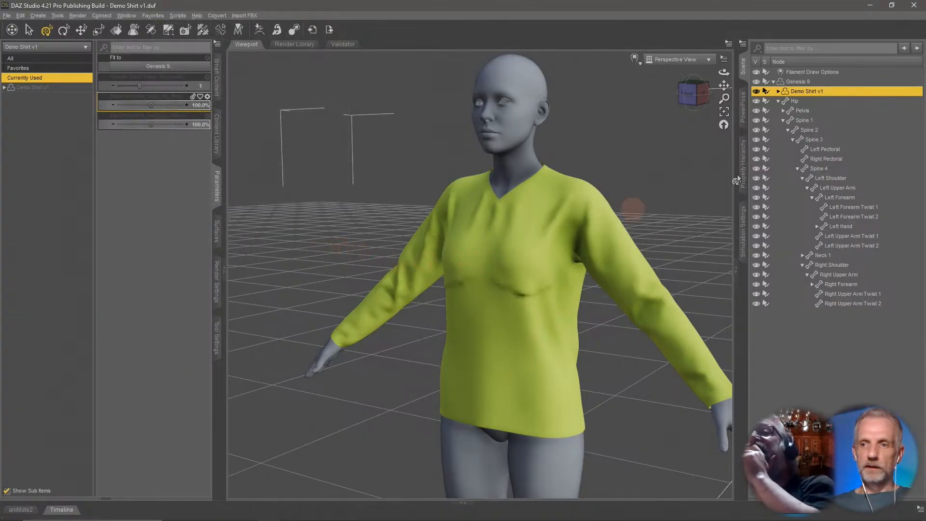
Send the Genesis 9 figure to ZBrush with GoZ, exporting with deformations.
click(807, 81)
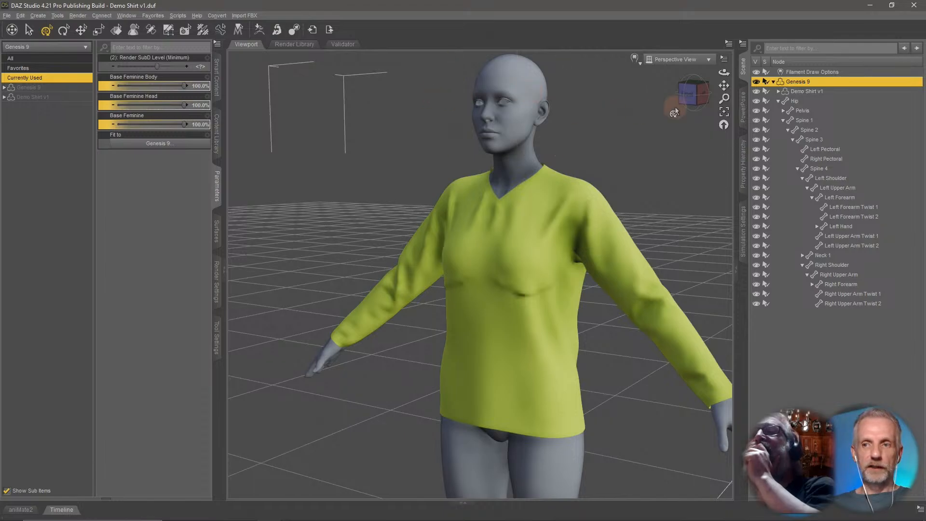
click(816, 92)
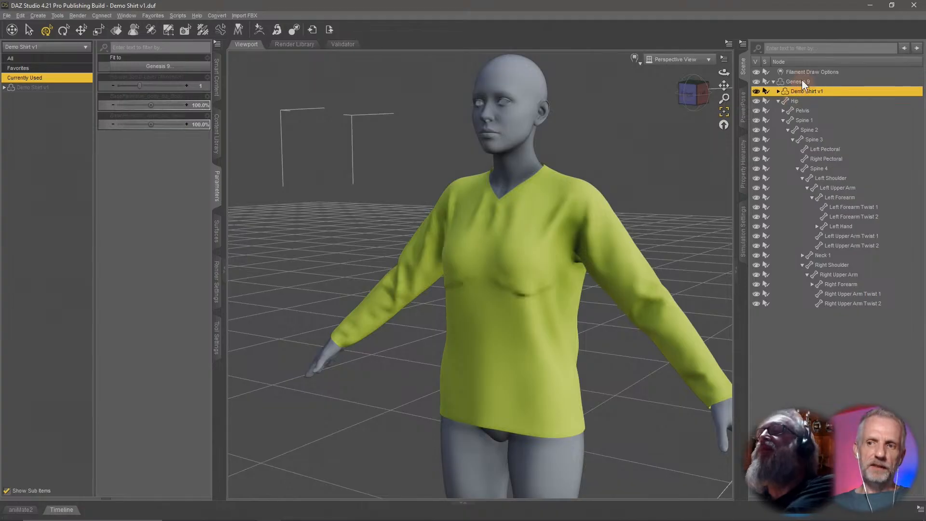
click(802, 81)
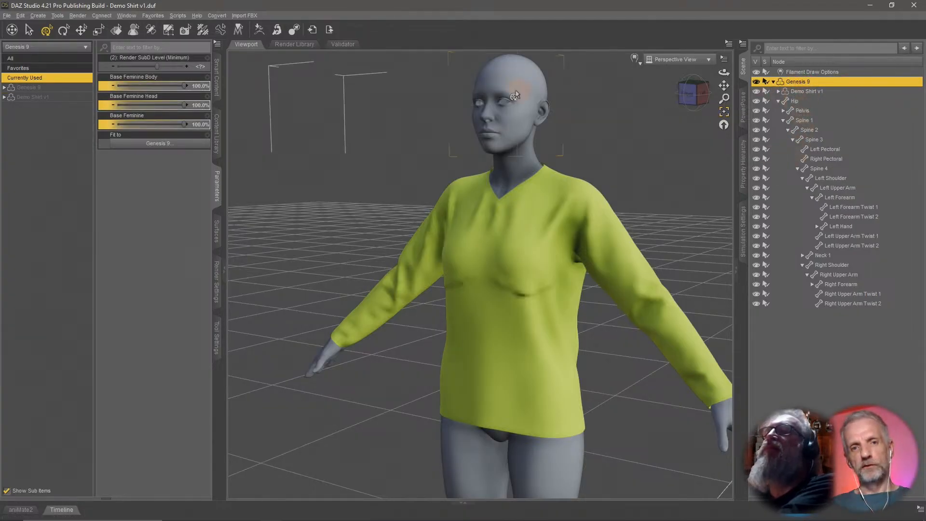
click(259, 30)
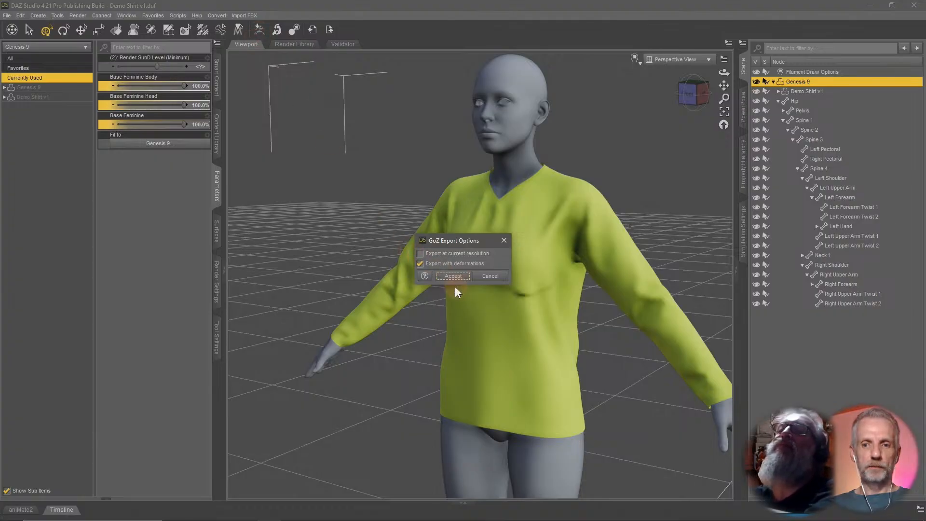
click(453, 276)
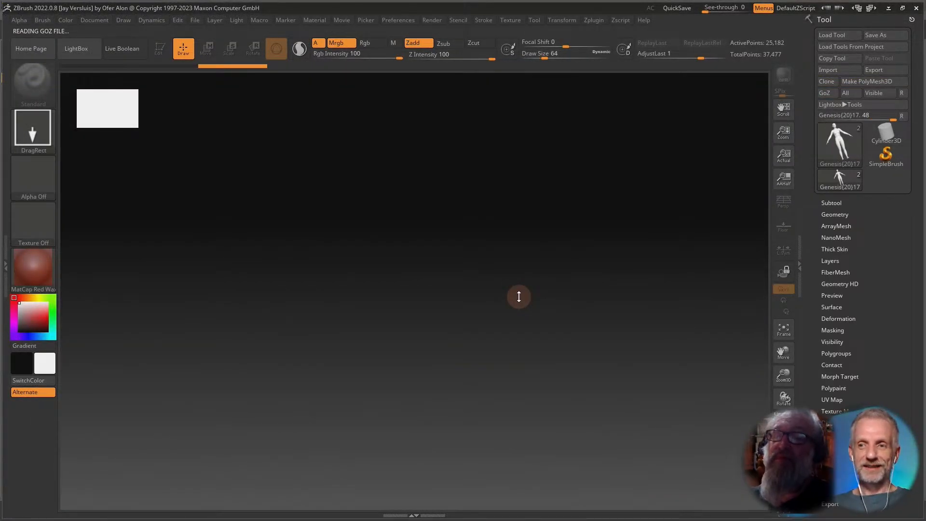
key(comma)
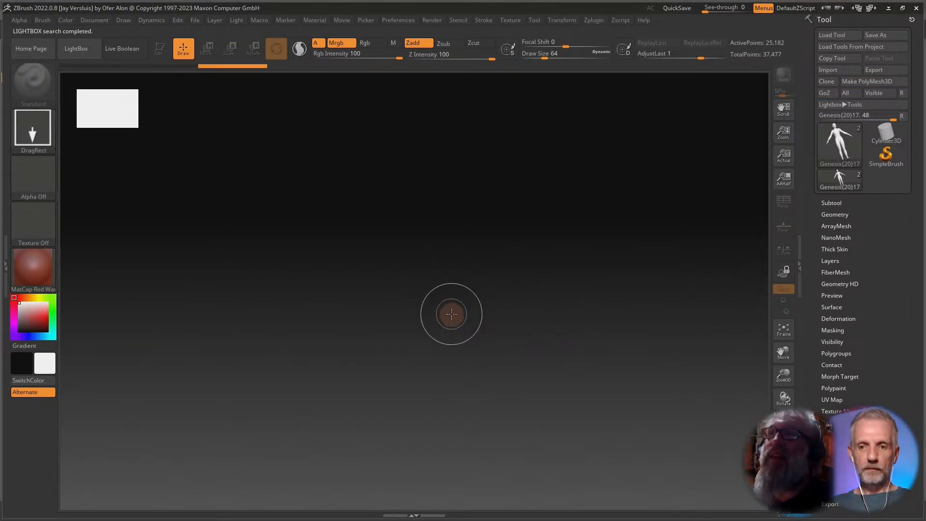
Draw the imported Genesis 9 tool onto the canvas, enter Edit mode and frame it.
mouse_move(415, 288)
mouse_down()
mouse_move(441, 368)
mouse_move(447, 454)
mouse_up()
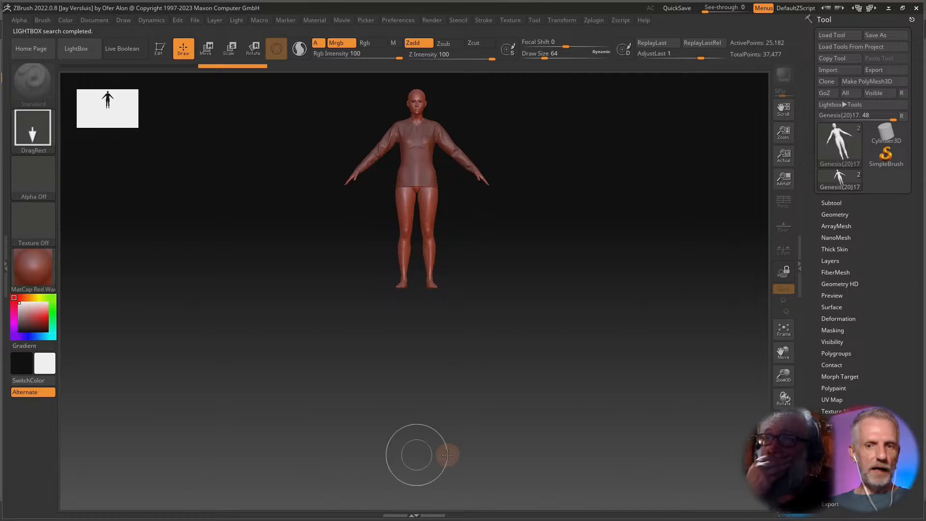
key(t)
key(f)
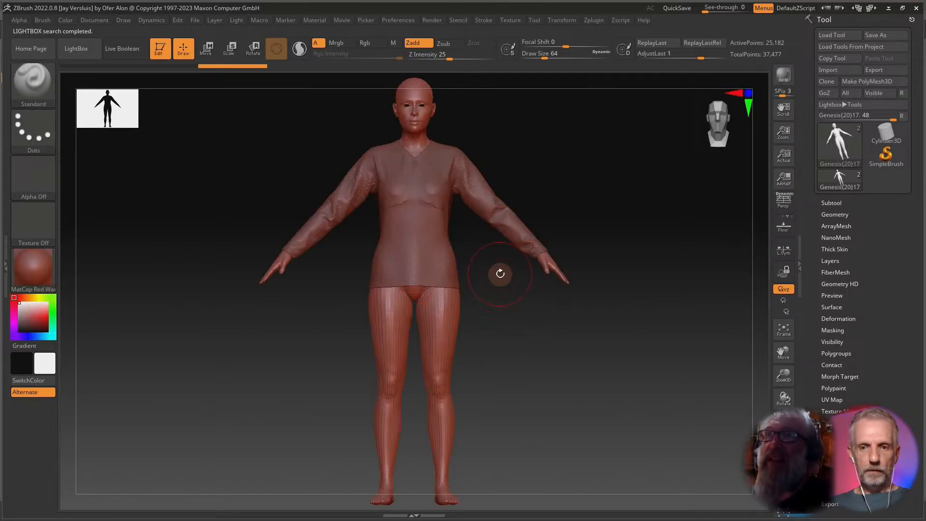
Select the shirt subtool to work on its deformation around the chest.
alt+drag(500, 274, 506, 367)
alt+drag(502, 332, 506, 388)
alt+drag(536, 263, 494, 466)
alt+drag(500, 338, 514, 428)
alt+drag(571, 228, 566, 458)
alt+click(438, 386)
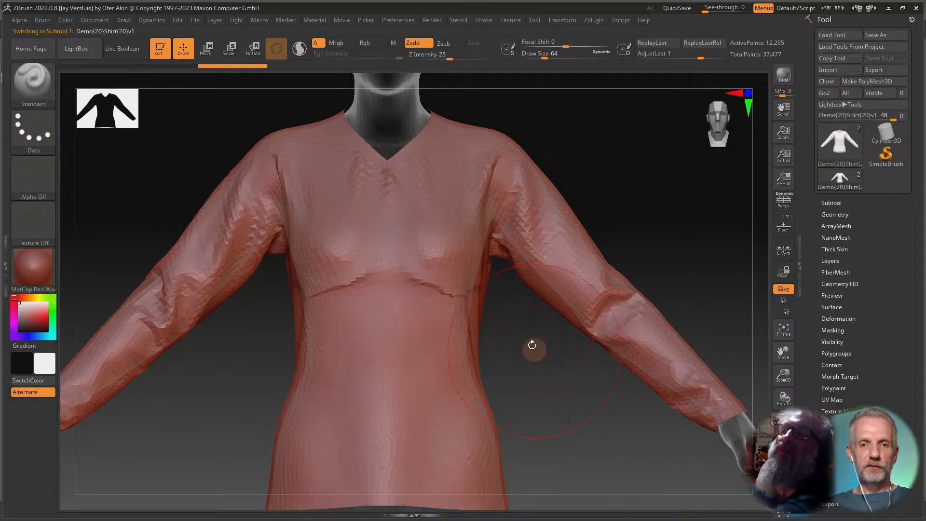
drag(530, 384, 495, 392)
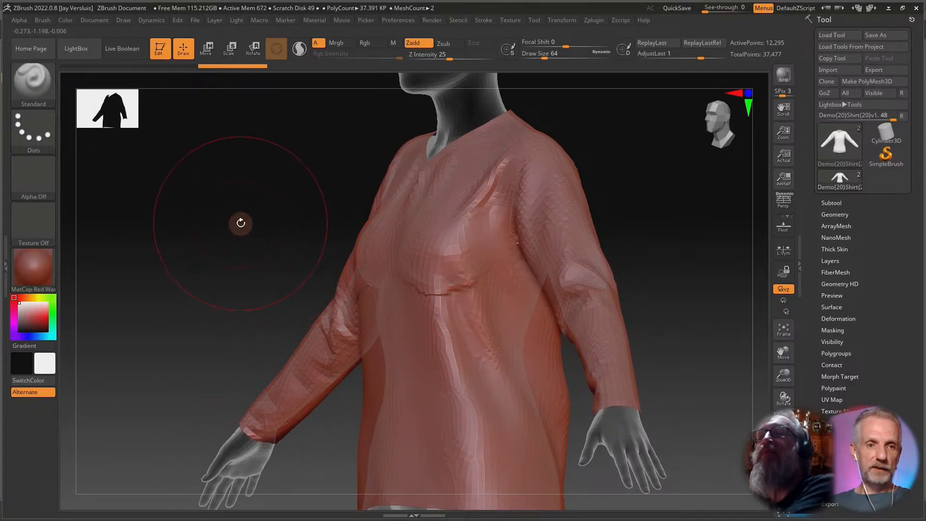
Set the brush draw size to about 27 and the Smooth brush Z intensity to 22.
key(s)
drag(296, 243, 290, 244)
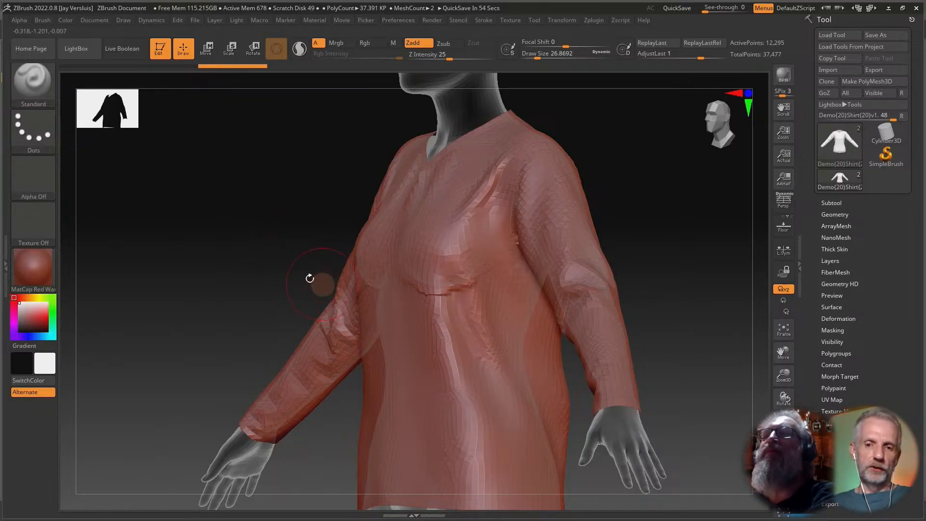
drag(257, 257, 293, 257)
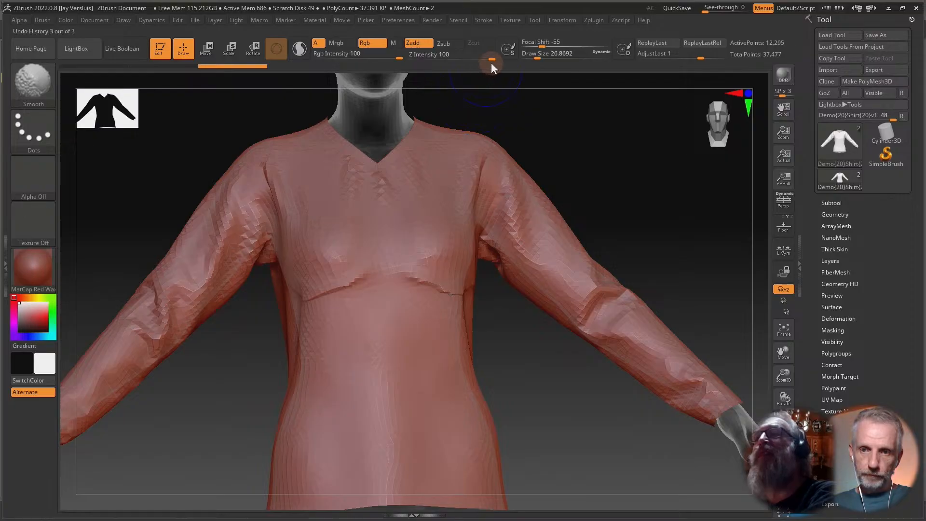
shift+drag(490, 58, 454, 58)
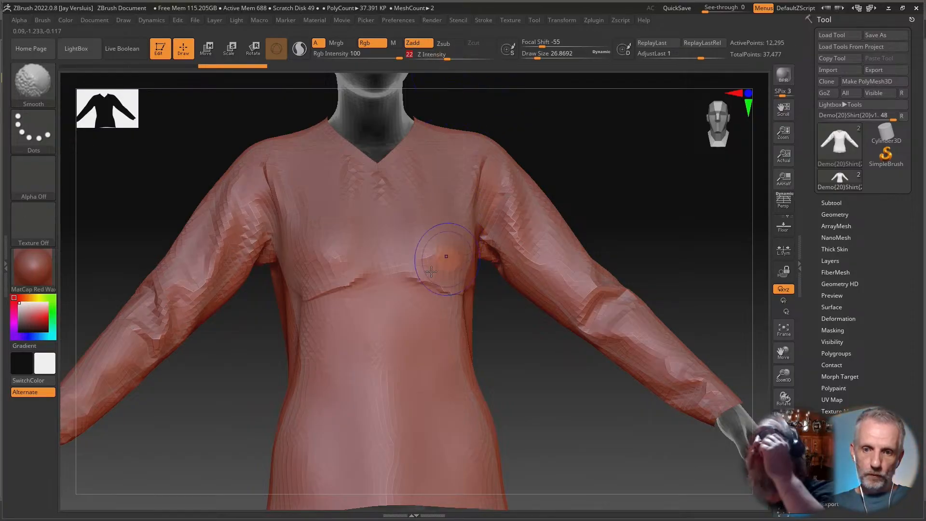
Smooth the crease under the chest, then undo the last two strokes.
shift+drag(429, 286, 437, 286)
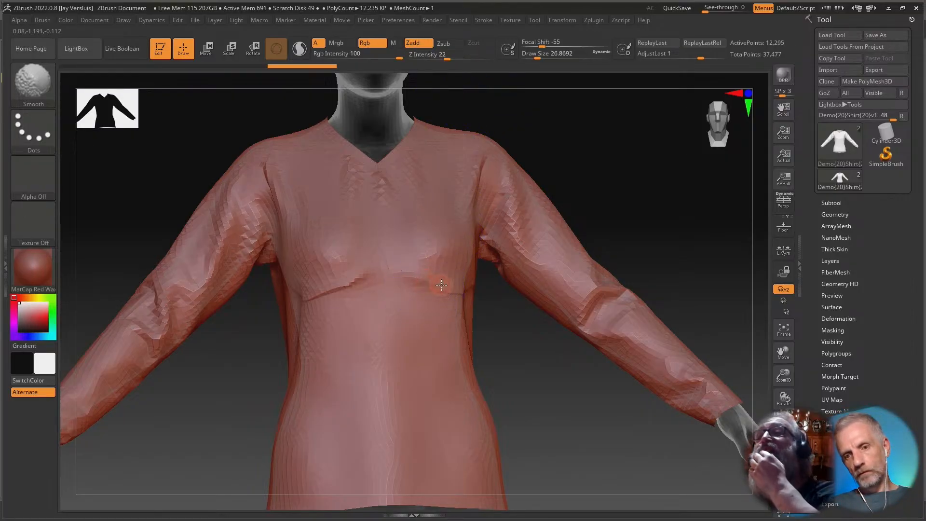
drag(519, 324, 480, 310)
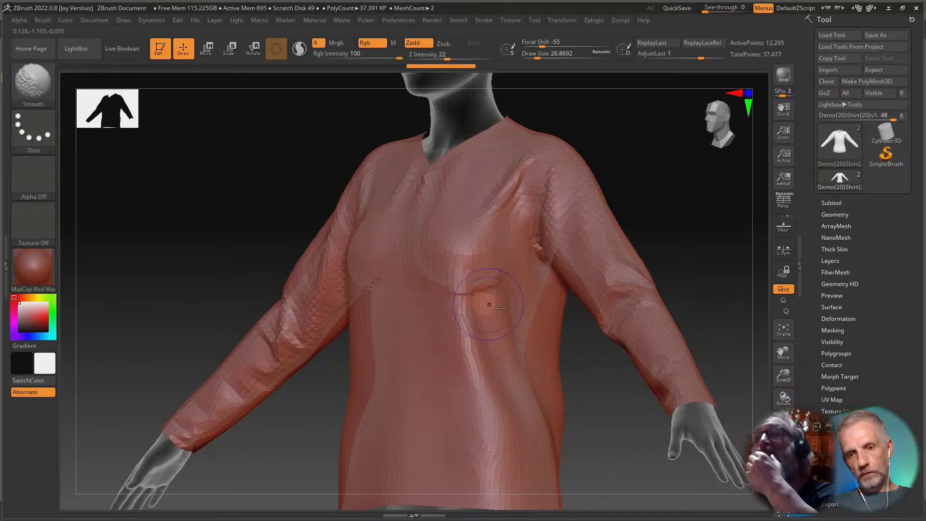
key(ctrl+z)
key(ctrl+z)
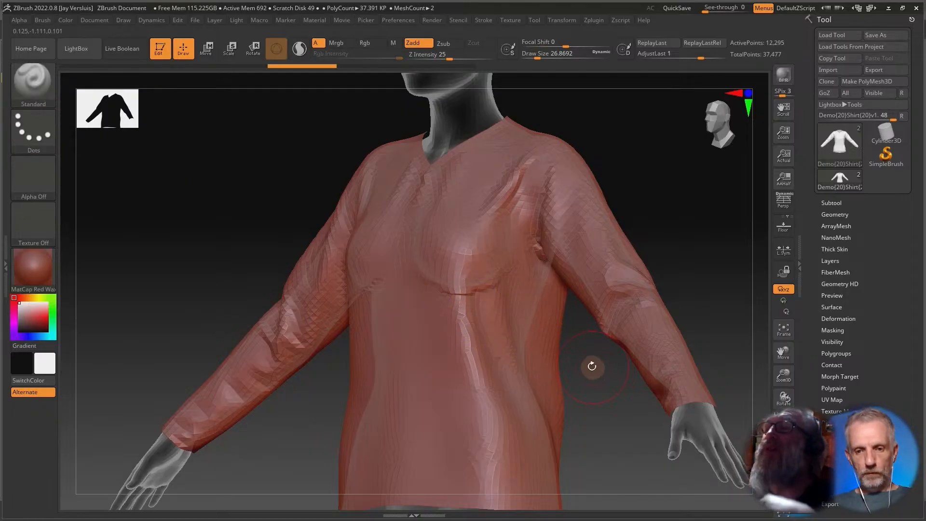
Smooth the crease running under the bust across the shirt's front with the Smooth brush.
drag(322, 368, 332, 372)
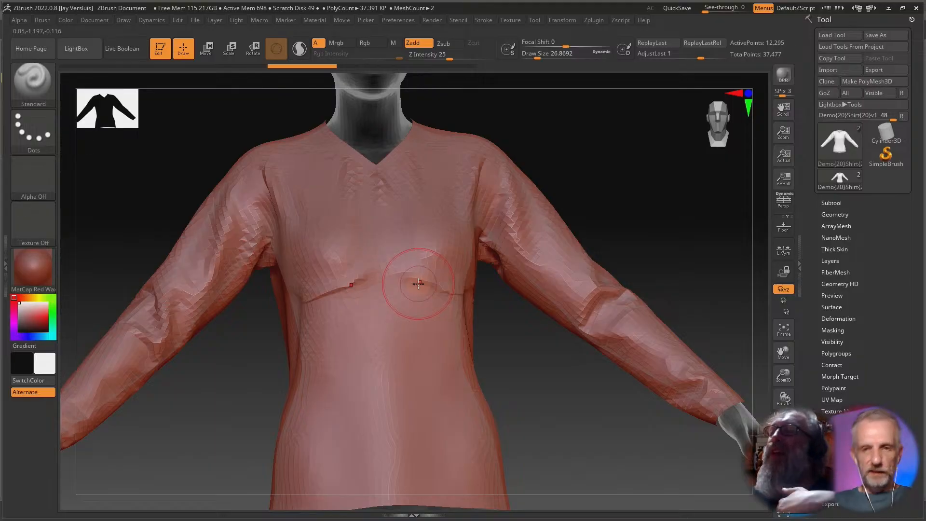
key(shift)
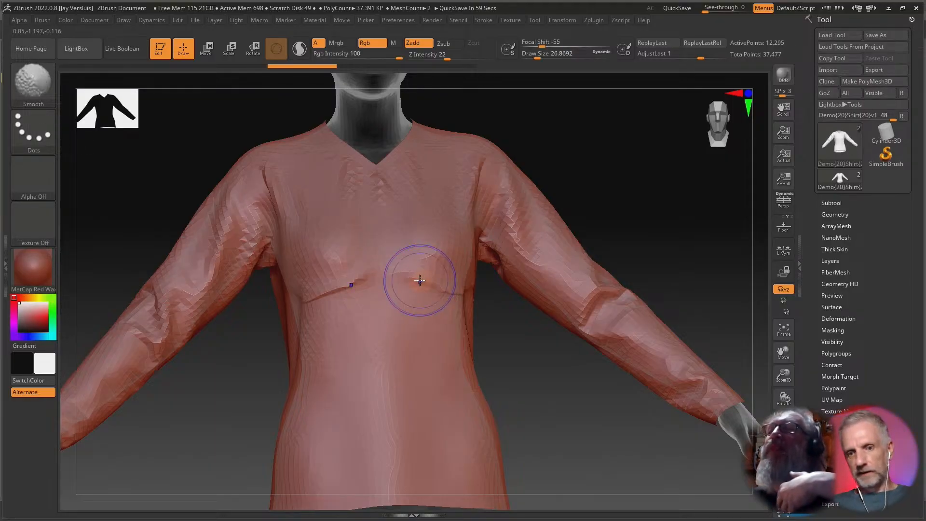
mouse_move(462, 284)
shift+mouse_down()
mouse_move(393, 275)
mouse_move(352, 290)
shift+mouse_up()
mouse_move(490, 347)
mouse_down()
mouse_move(554, 360)
mouse_move(490, 376)
mouse_move(458, 308)
mouse_up()
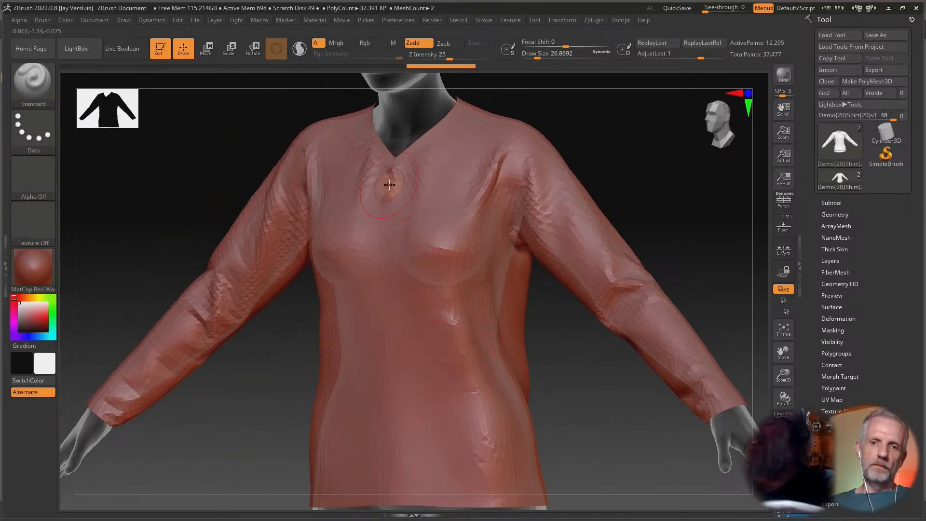
key(shift)
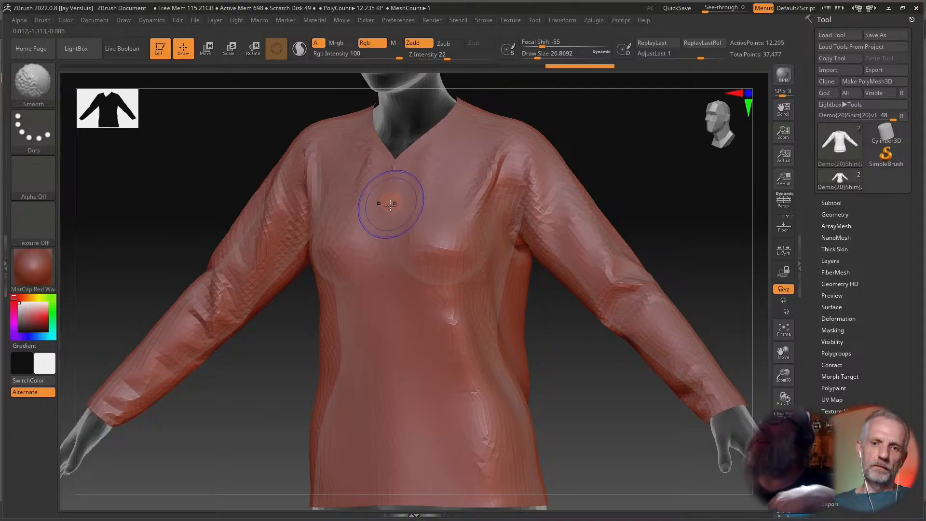
mouse_move(387, 300)
mouse_down()
mouse_move(363, 310)
mouse_move(362, 326)
mouse_move(374, 337)
mouse_move(444, 304)
mouse_move(498, 314)
mouse_move(367, 303)
mouse_move(374, 300)
mouse_move(356, 294)
mouse_up()
Send the sculpted shirt back to Daz Studio with GoZ.
mouse_move(220, 271)
alt+mouse_down()
mouse_move(230, 328)
mouse_move(231, 242)
mouse_move(215, 252)
mouse_move(253, 245)
mouse_move(219, 246)
mouse_move(230, 250)
alt+mouse_up()
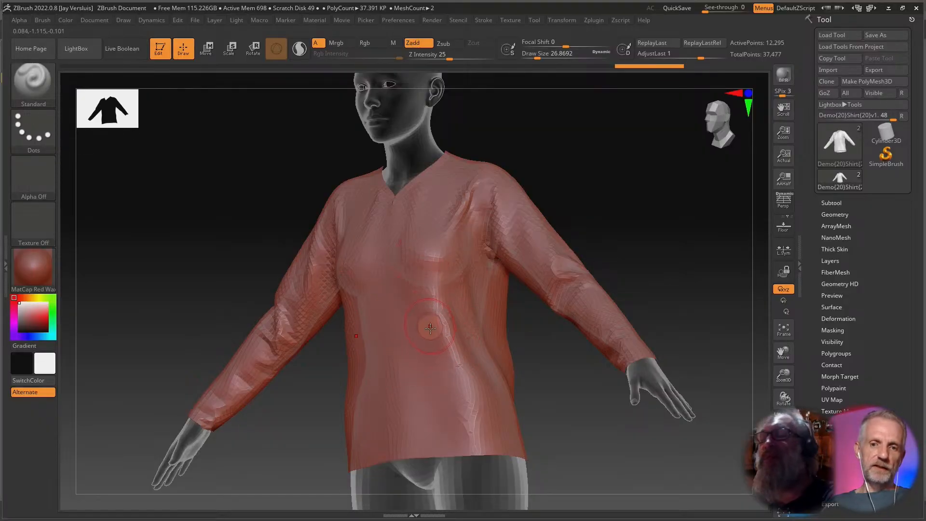
shift+drag(585, 410, 610, 414)
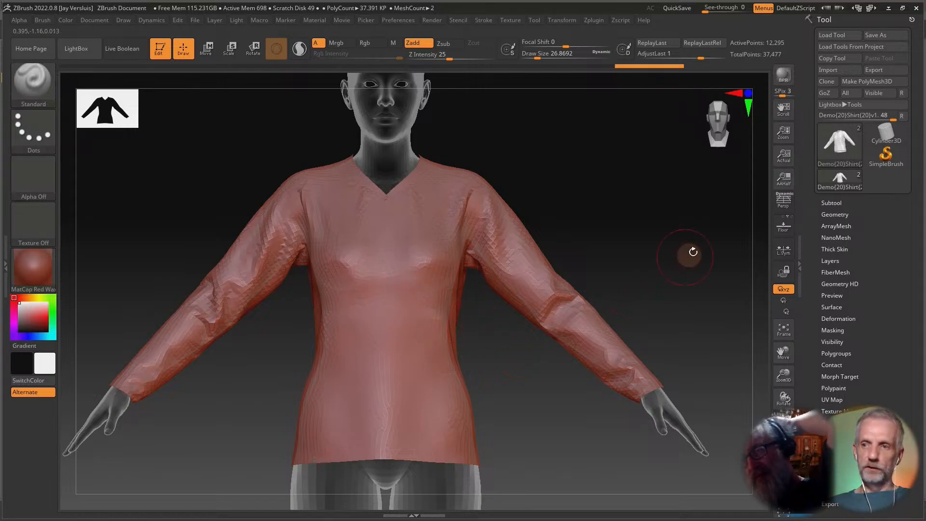
click(820, 94)
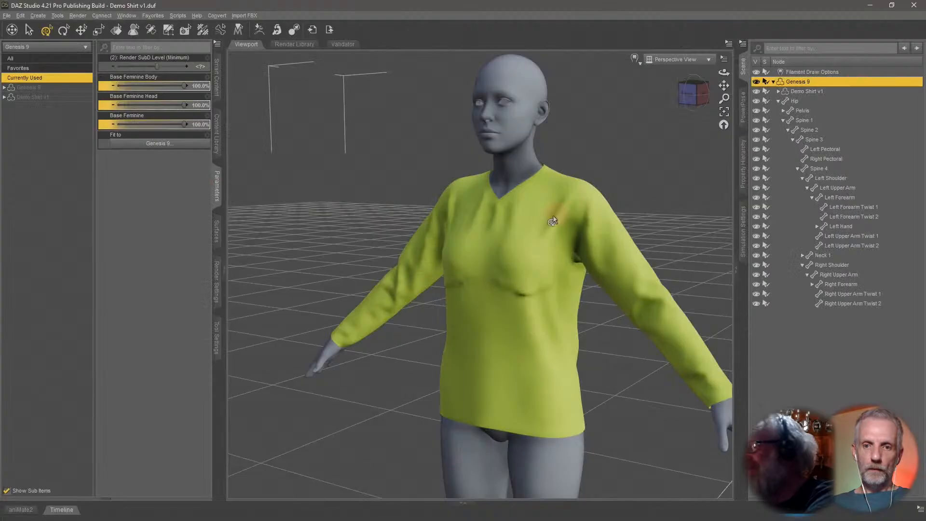
Name the GoZ morph BaseFeminine_body_bs_Body, enable Overwrite Existing Morph, and accept the update.
drag(195, 187, 93, 196)
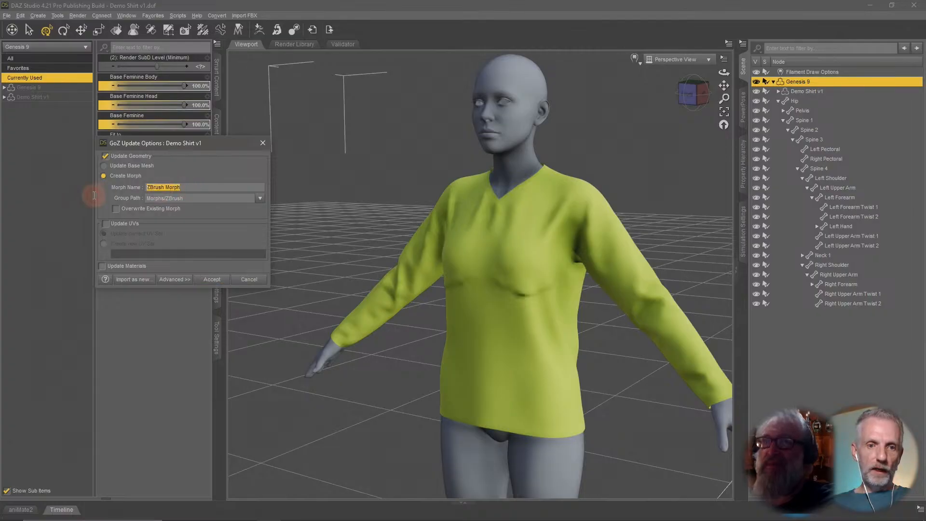
text(BaseFeminine_body_bs_Body)
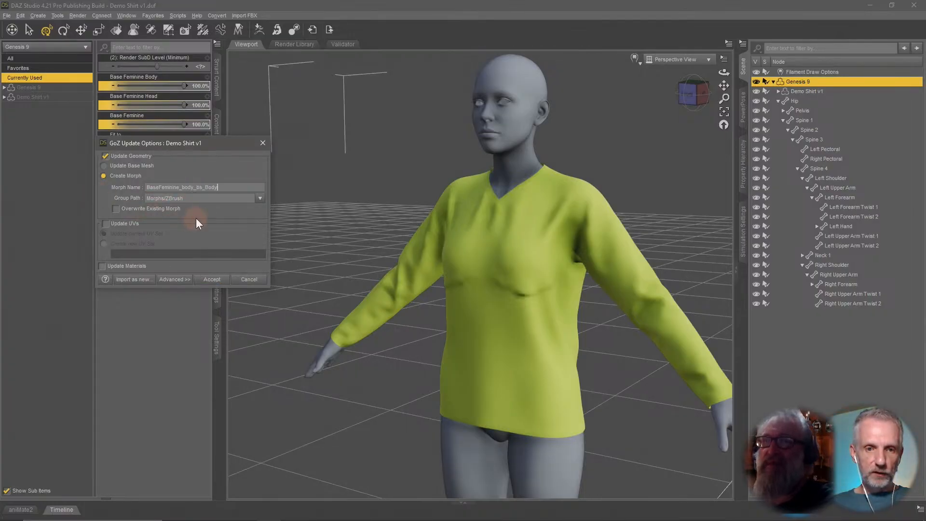
click(150, 211)
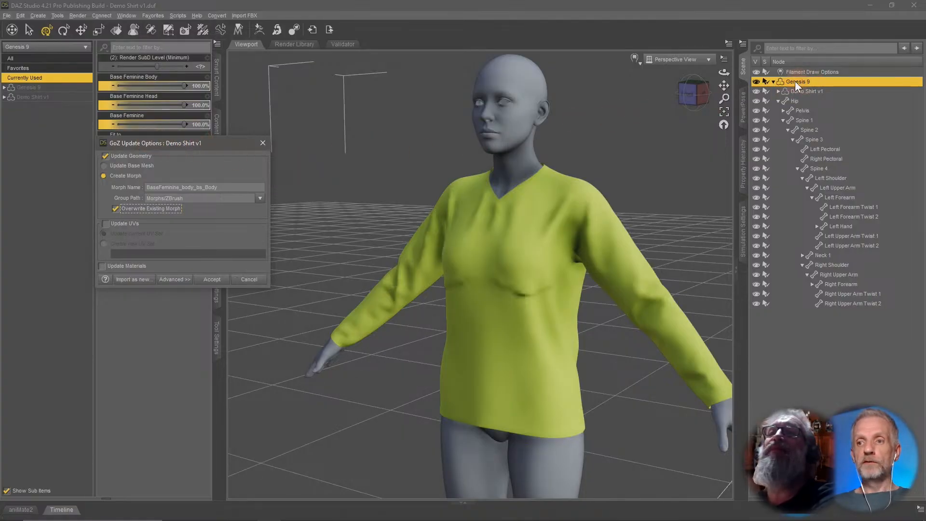
click(211, 280)
Set the figure's Base Feminine dial to 0% and compare the shirt on the base shape.
mouse_move(417, 321)
alt+mouse_down()
mouse_move(438, 327)
mouse_move(384, 331)
mouse_move(420, 332)
alt+mouse_up()
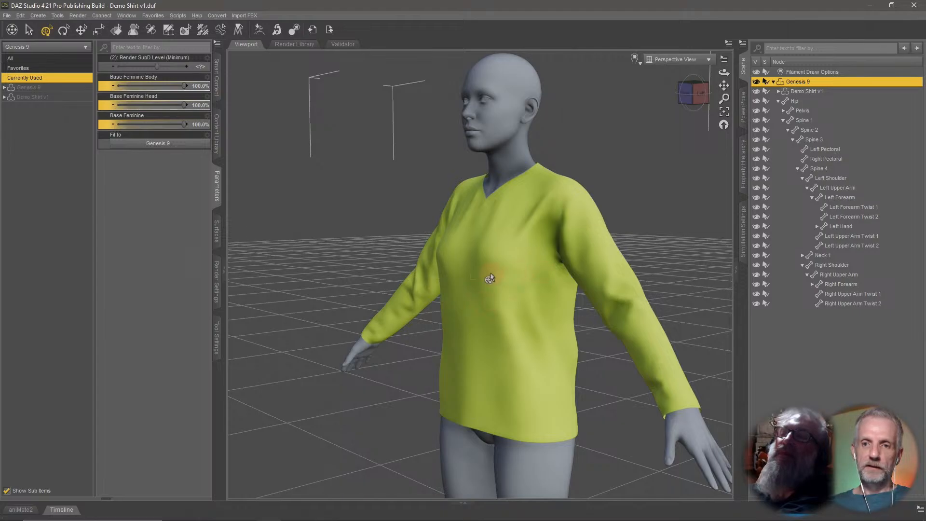
alt+drag(492, 271, 328, 235)
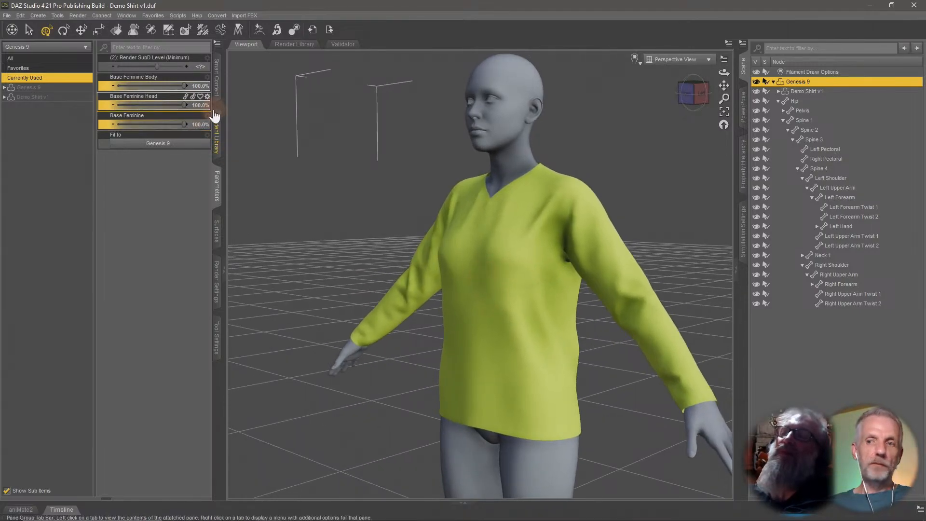
click(59, 89)
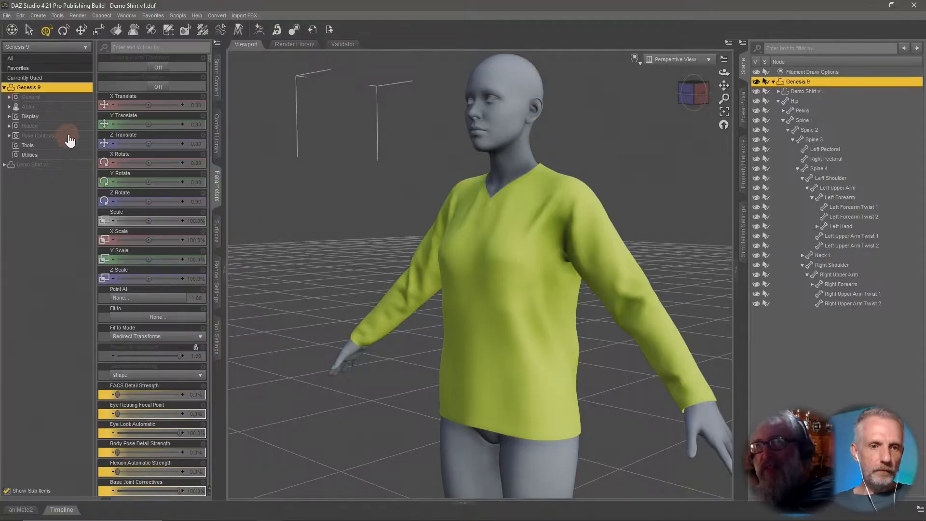
click(62, 107)
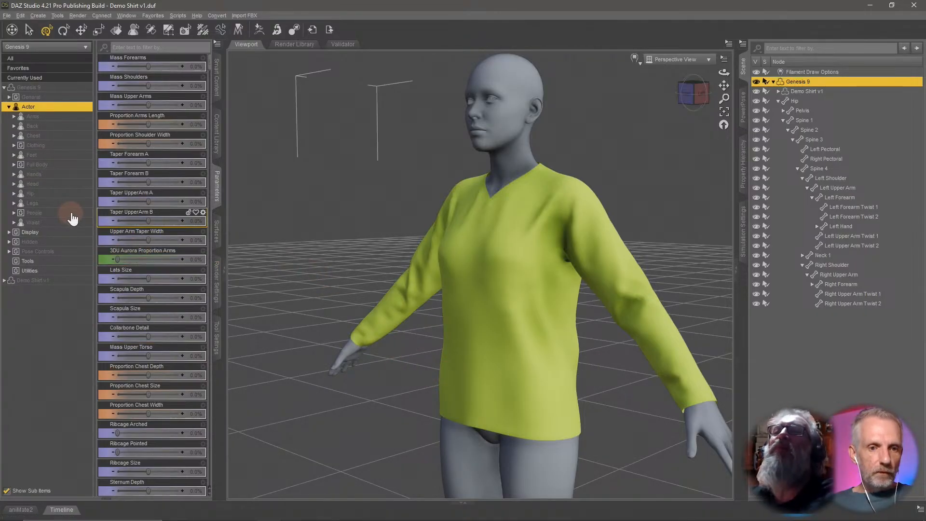
click(63, 77)
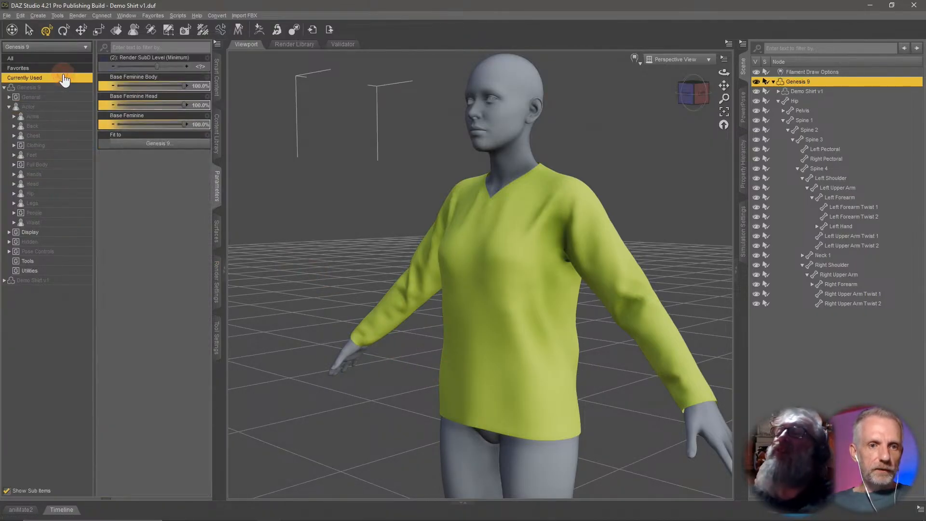
alt+click(164, 125)
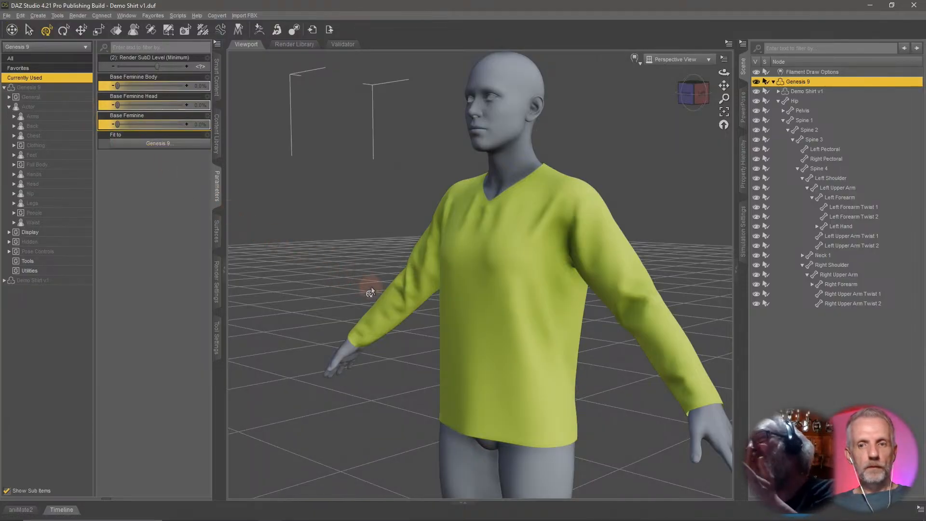
mouse_move(372, 289)
middle_down()
mouse_move(362, 316)
mouse_move(372, 289)
middle_up()
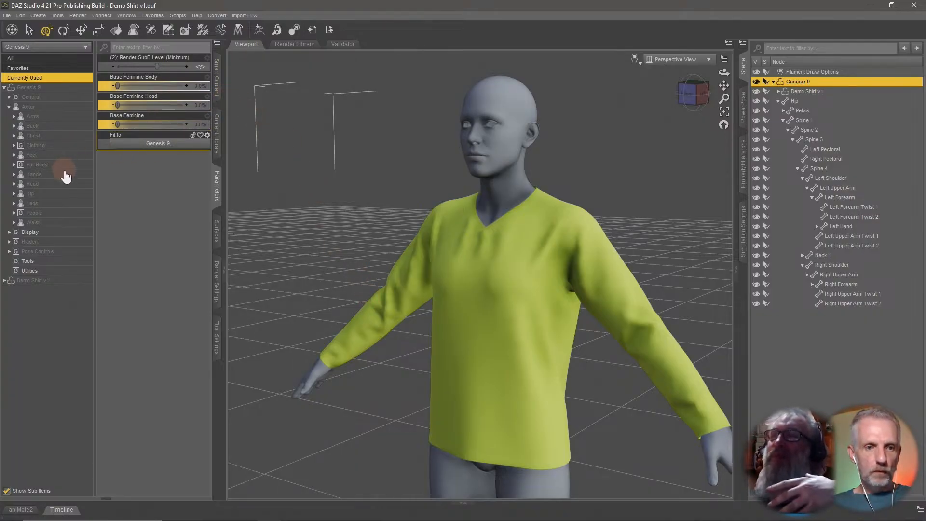
Browse the figure's People and Full Body Feminine shape dials.
click(58, 213)
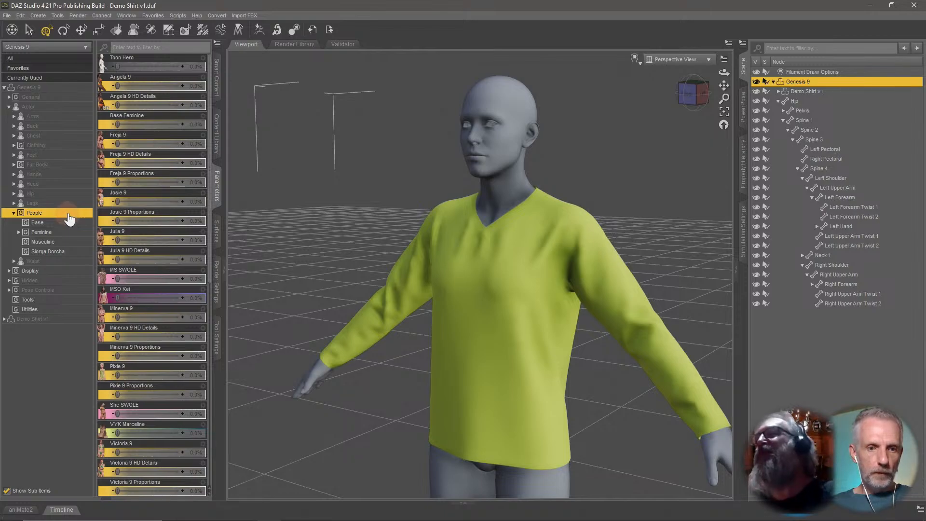
click(69, 215)
click(68, 165)
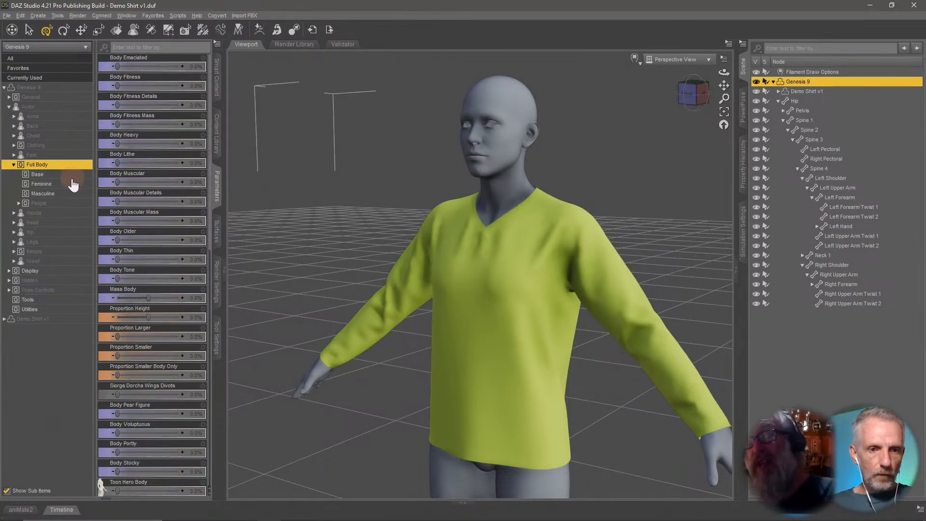
click(68, 176)
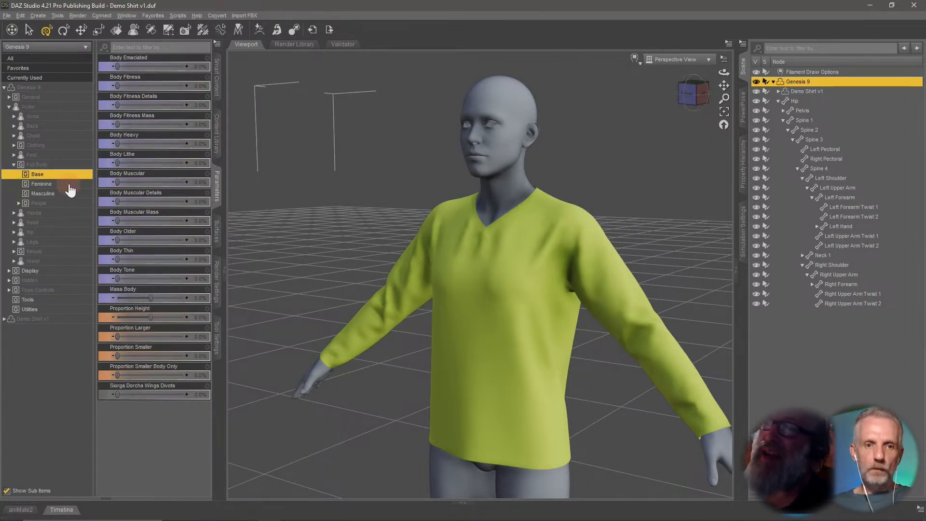
click(69, 184)
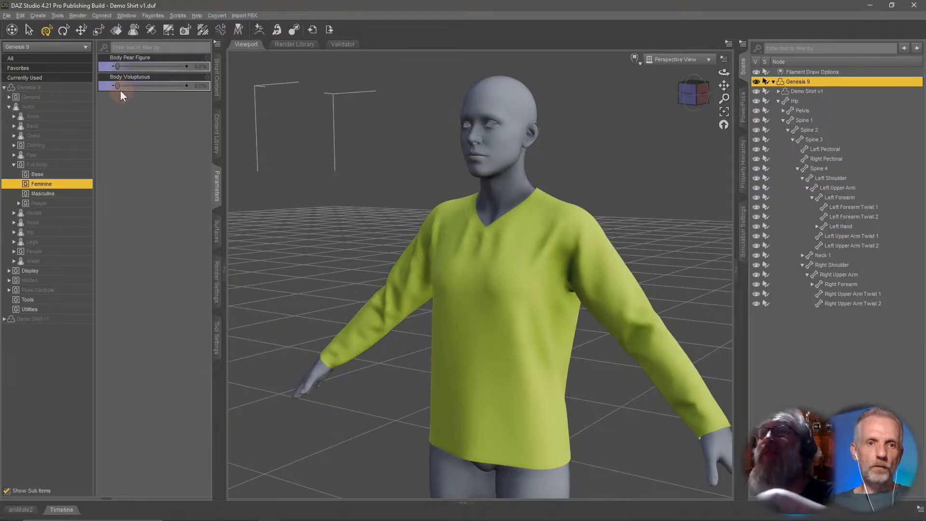
drag(118, 85, 102, 112)
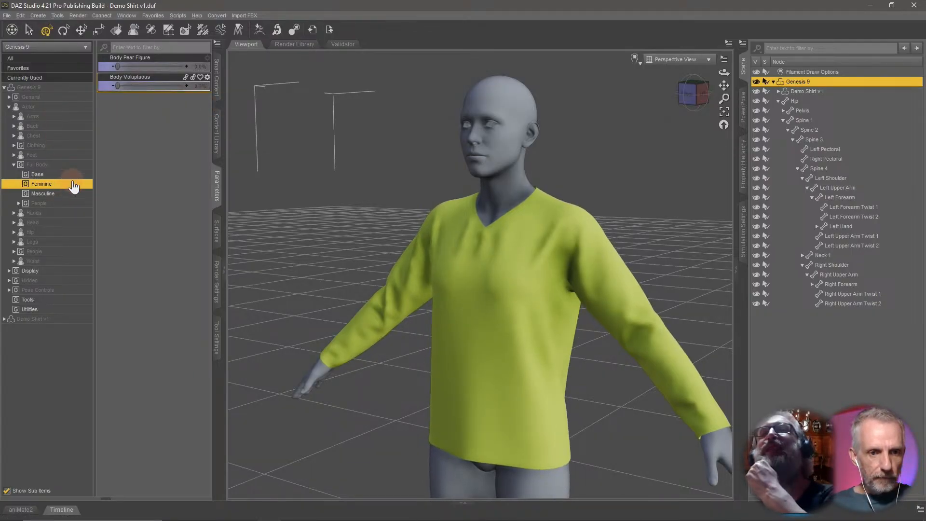
Browse the figure's People, Masculine and Base full-body shape dials.
click(73, 203)
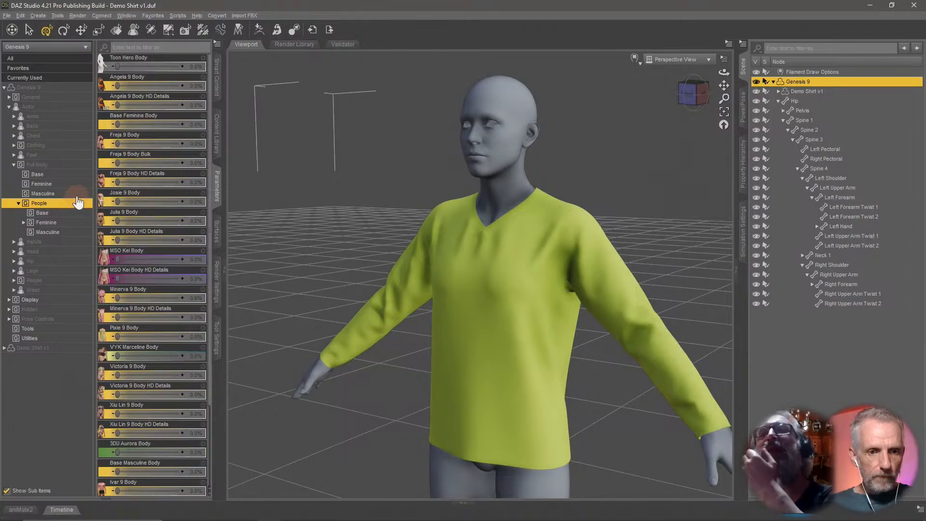
click(75, 193)
click(74, 175)
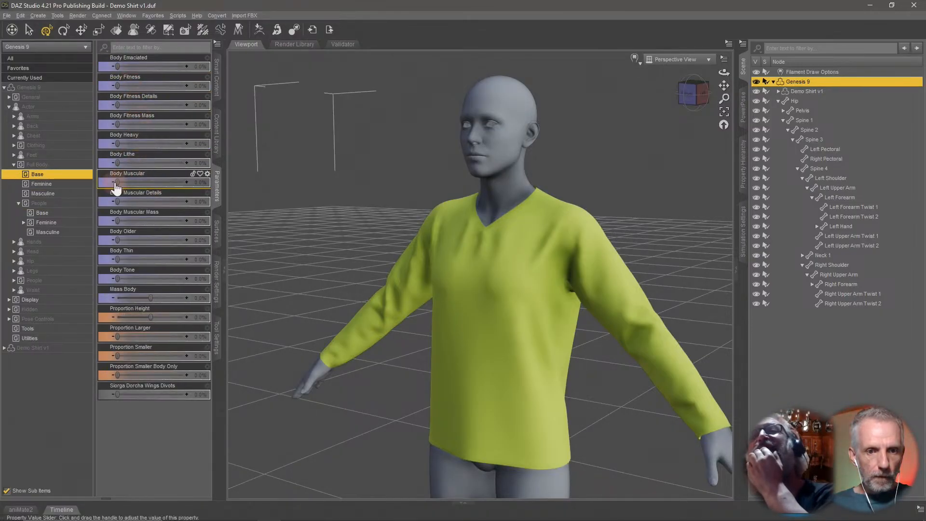
mouse_move(117, 183)
mouse_down()
mouse_move(256, 186)
mouse_move(127, 188)
mouse_up()
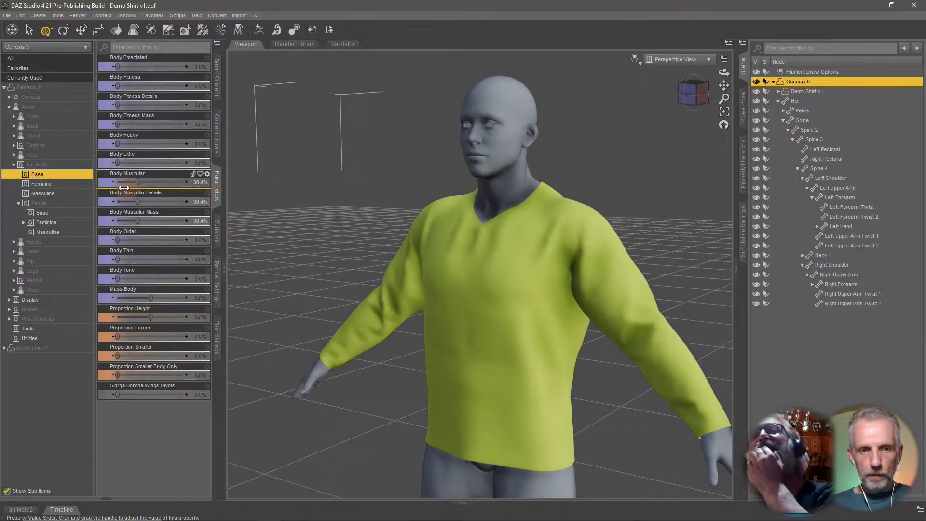
Dial the figure's Body Portly shape to 100% to check the shirt's fit, then reset it to 0%.
click(62, 198)
drag(117, 86, 82, 106)
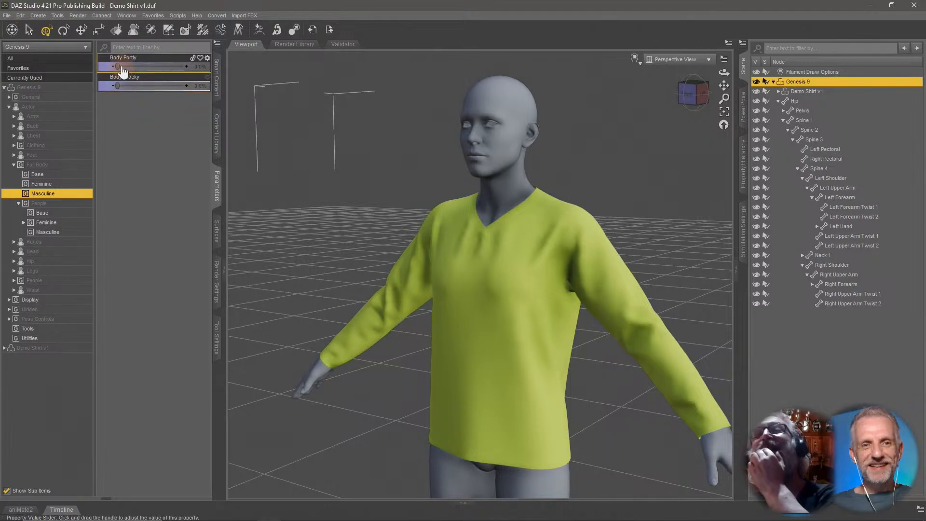
drag(123, 71, 245, 68)
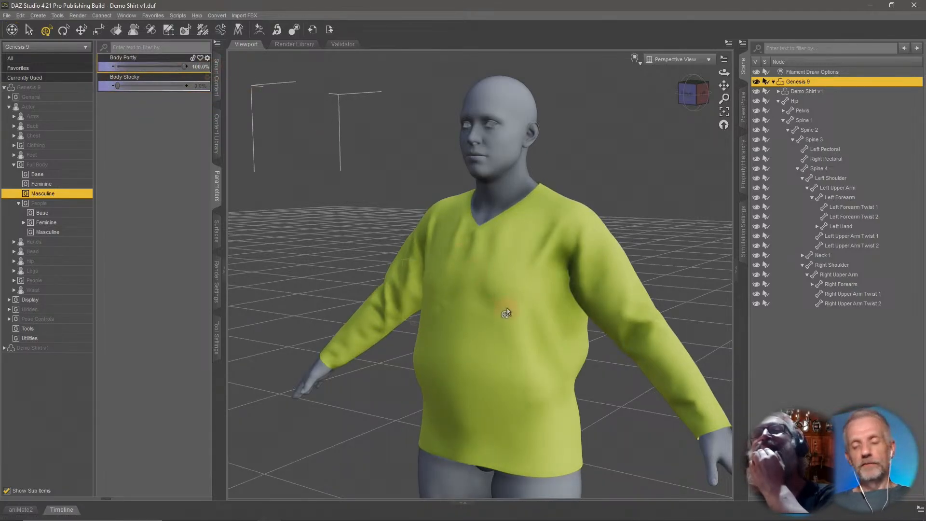
scroll(503, 309, up, 5)
alt+drag(499, 310, 471, 244)
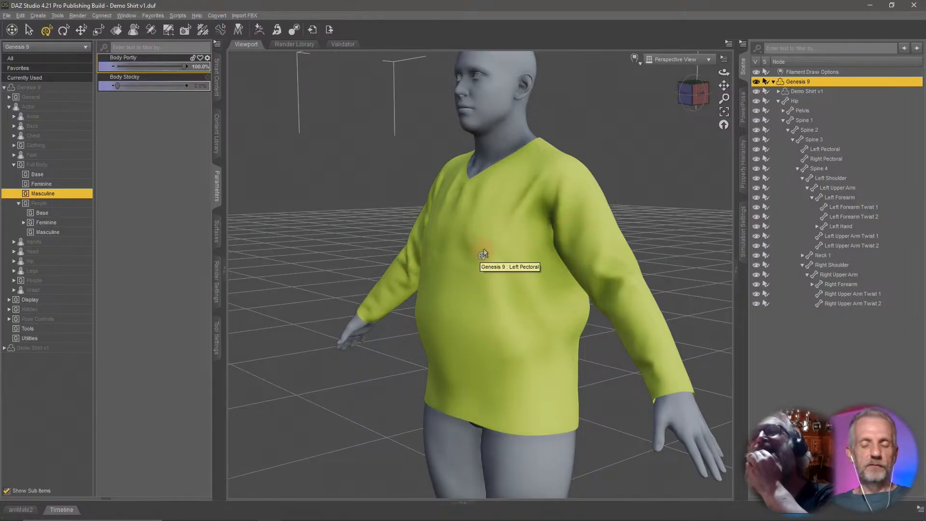
mouse_move(479, 255)
alt+mouse_down()
mouse_move(496, 250)
mouse_move(487, 251)
alt+mouse_up()
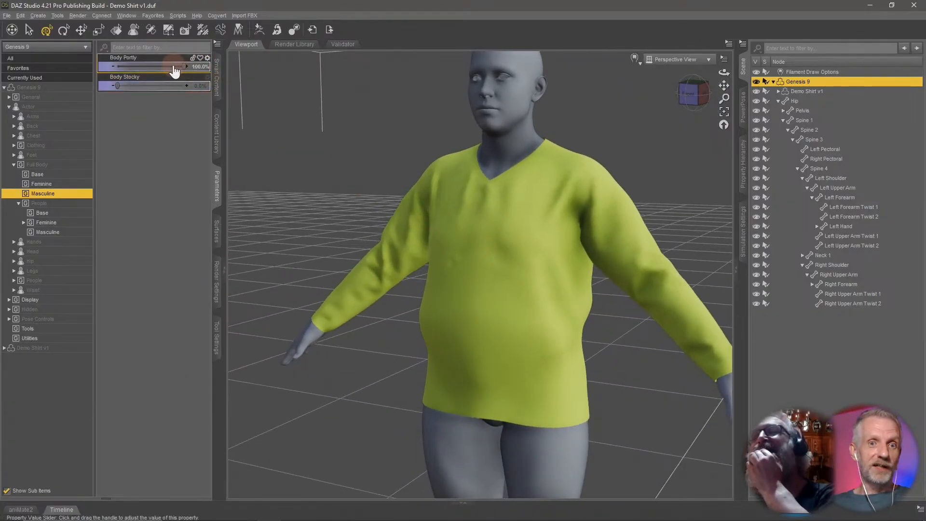
drag(174, 68, 172, 65)
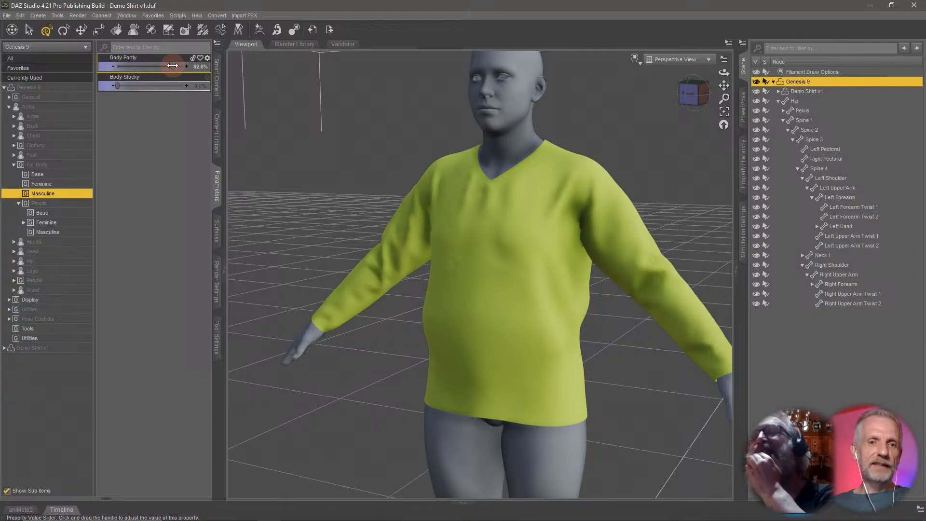
alt+click(173, 66)
alt+right_drag(379, 245, 381, 258)
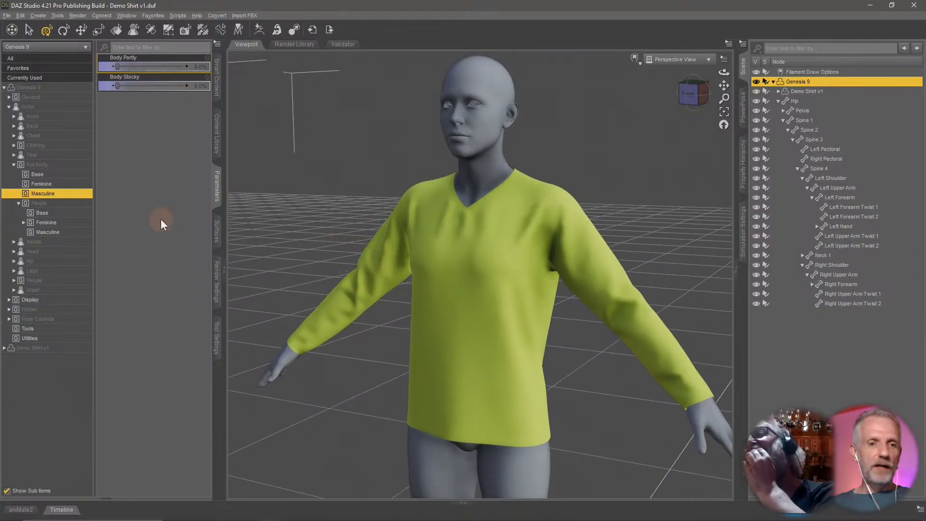
Browse the Base full-body dials and the Feminine people shape dials.
click(74, 174)
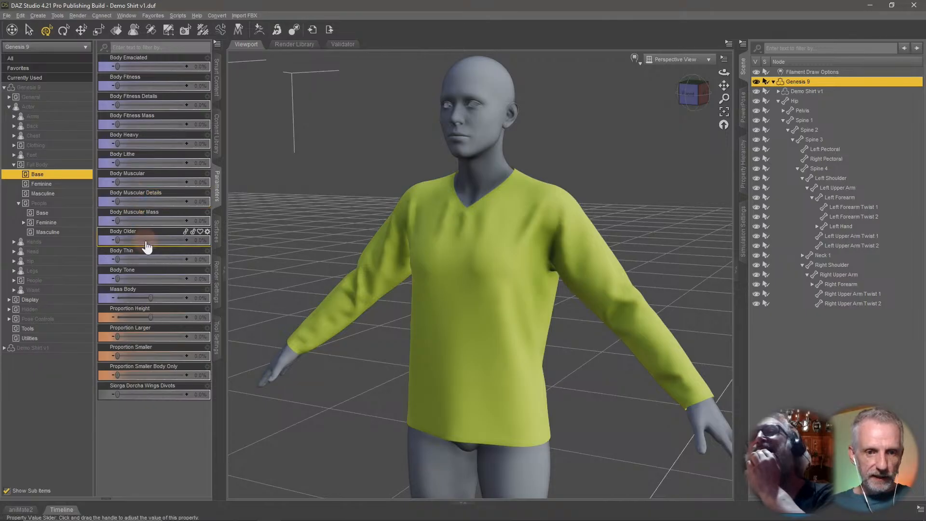
drag(147, 242, 27, 260)
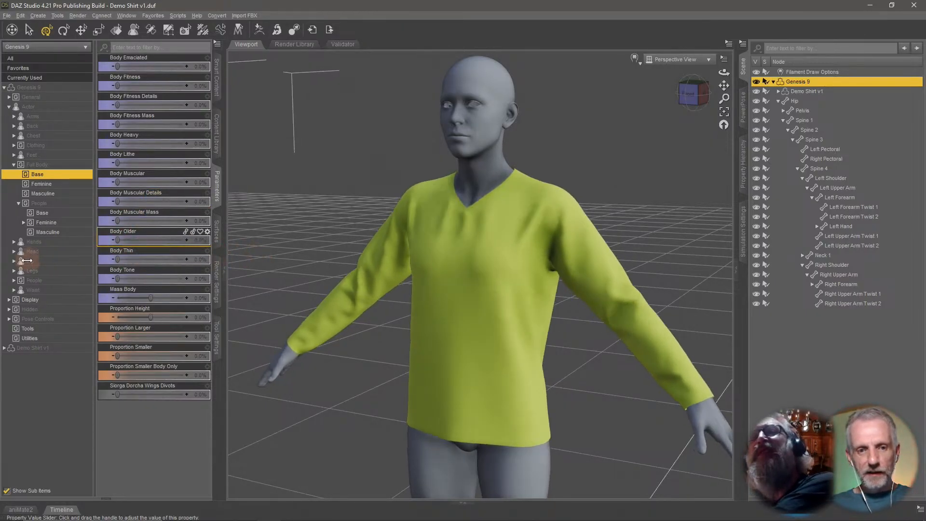
drag(145, 297, 166, 301)
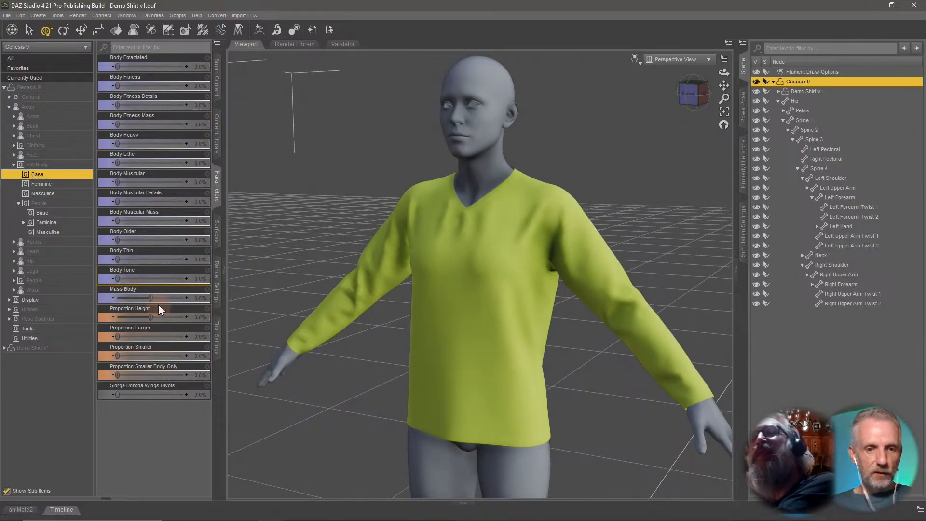
drag(120, 261, 48, 268)
click(71, 222)
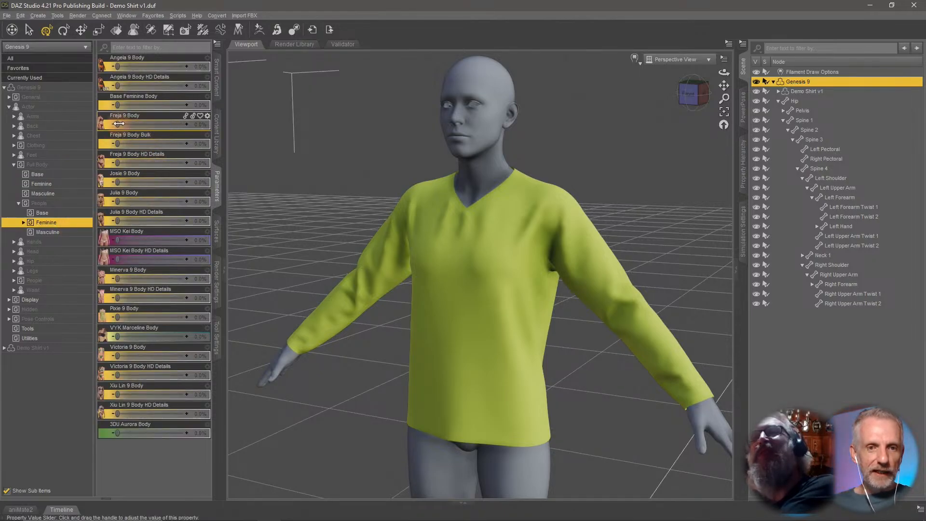
drag(118, 124, 61, 136)
Set the figure's Angela 9 Body shape to 100% and check the shirt on it.
drag(119, 68, 248, 75)
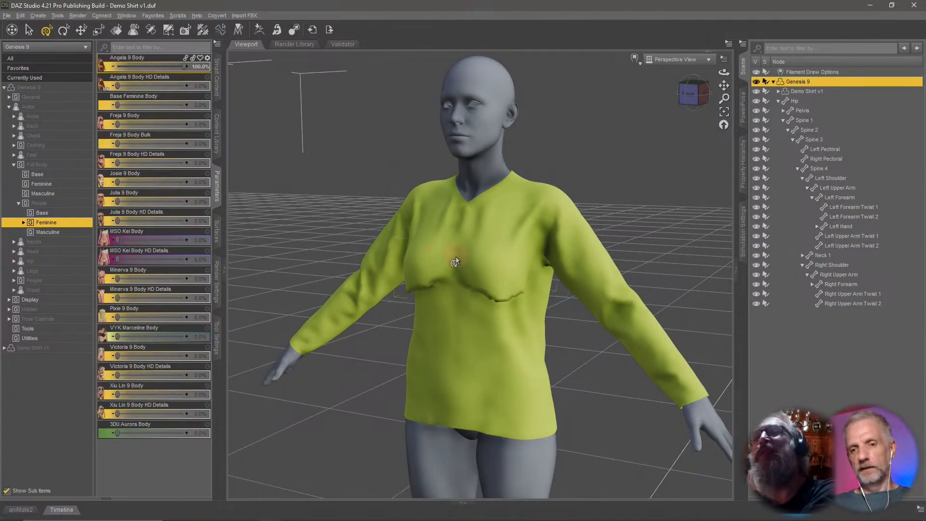
mouse_move(455, 262)
middle_down()
mouse_move(430, 254)
mouse_move(456, 249)
middle_up()
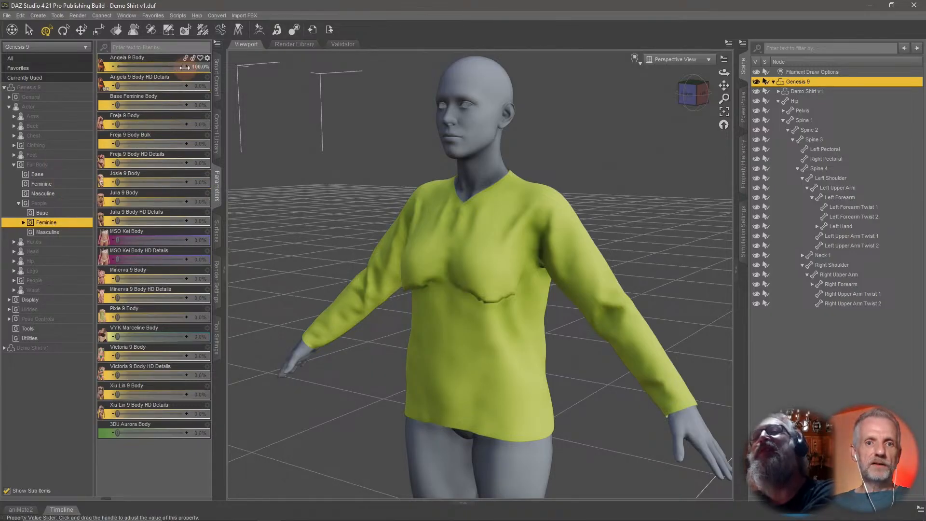
drag(185, 68, 241, 72)
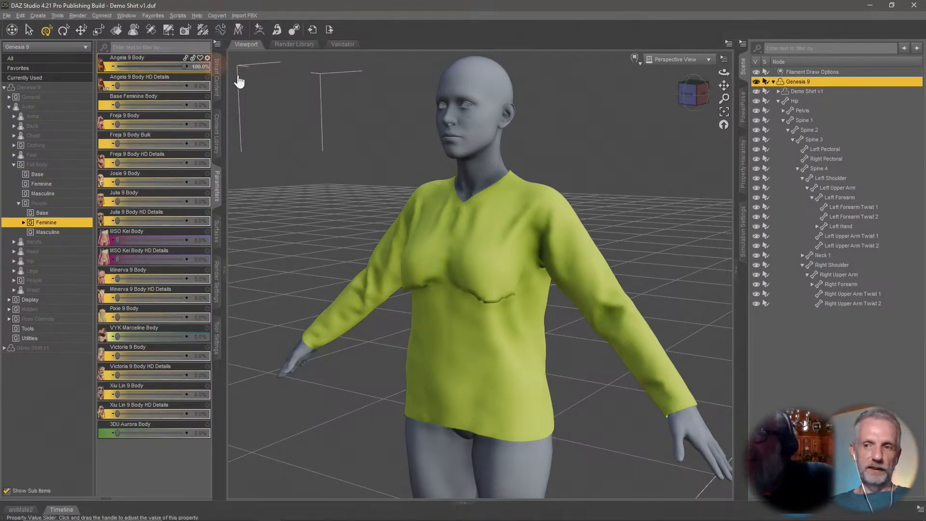
Select the shirt and open the Parameter Settings of its Angela9_body_bs_Body morph, then cancel.
click(811, 91)
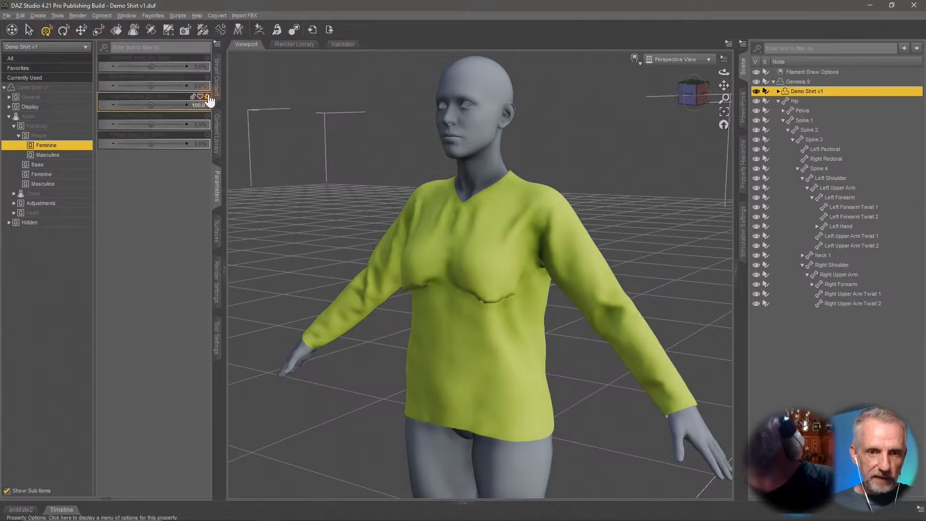
click(207, 96)
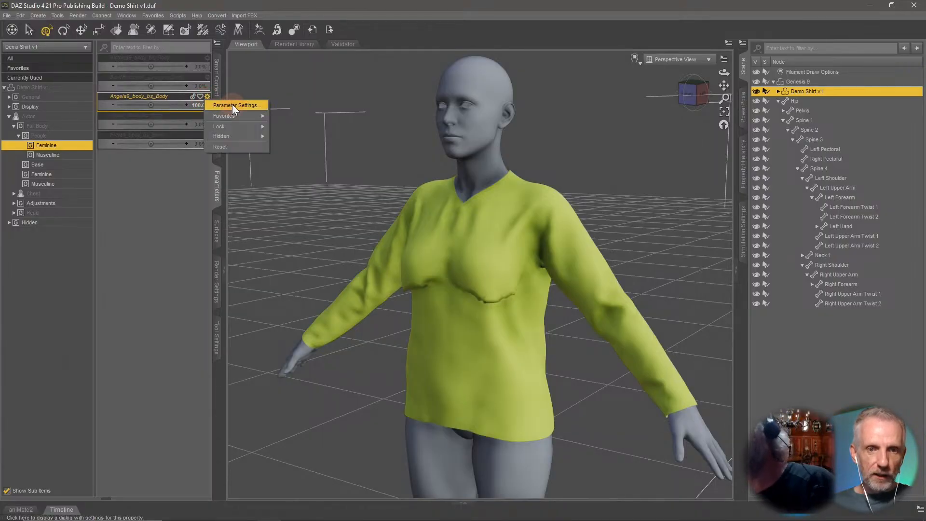
click(232, 104)
double_click(236, 45)
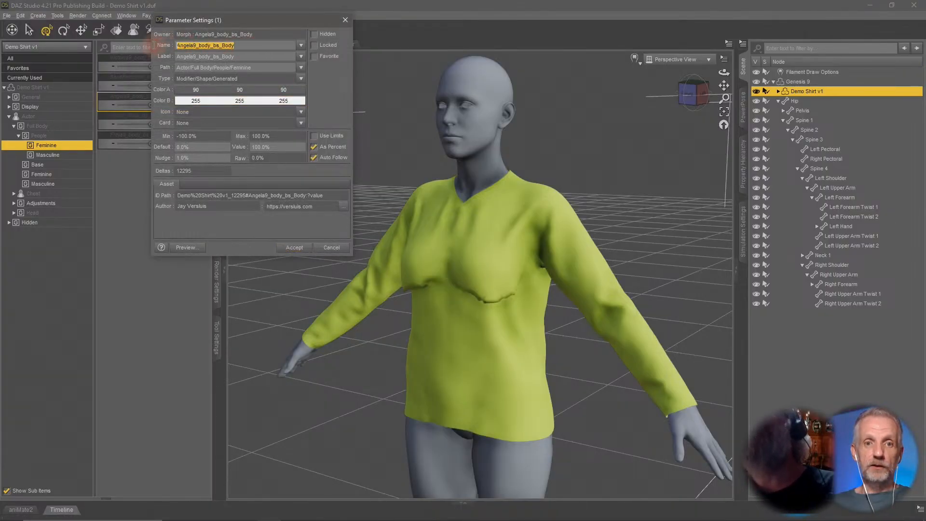
click(333, 246)
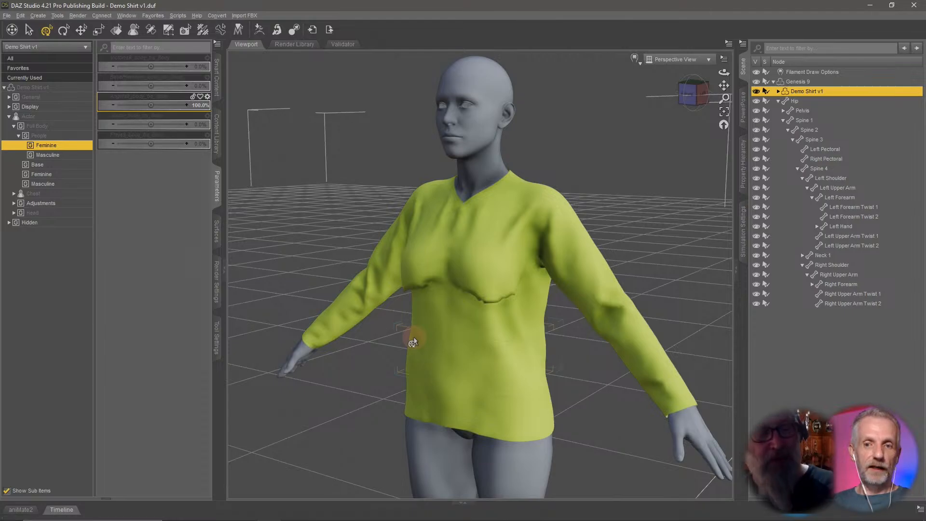
Inspect the shirt on the Angela 9 shape from several angles.
ctrl+alt+drag(493, 348, 480, 342)
ctrl+alt+right_drag(492, 348, 493, 371)
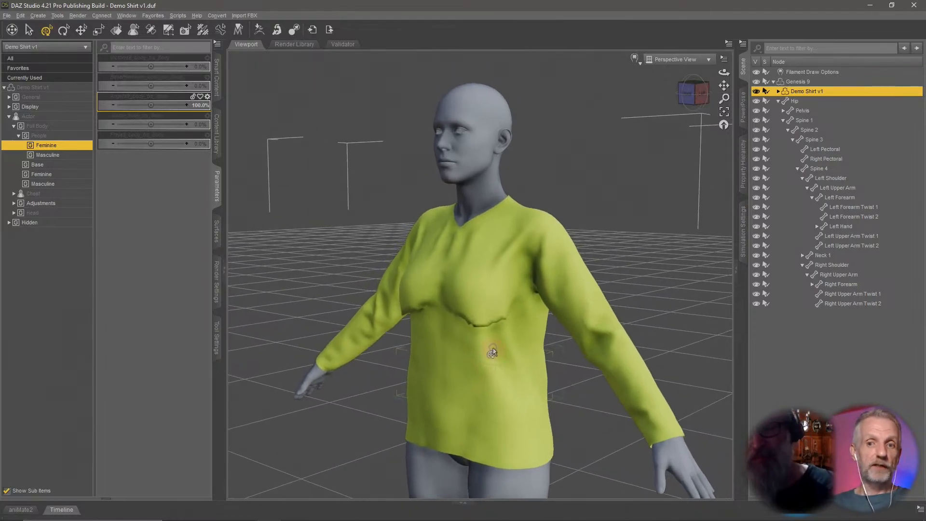
ctrl+alt+drag(493, 353, 545, 367)
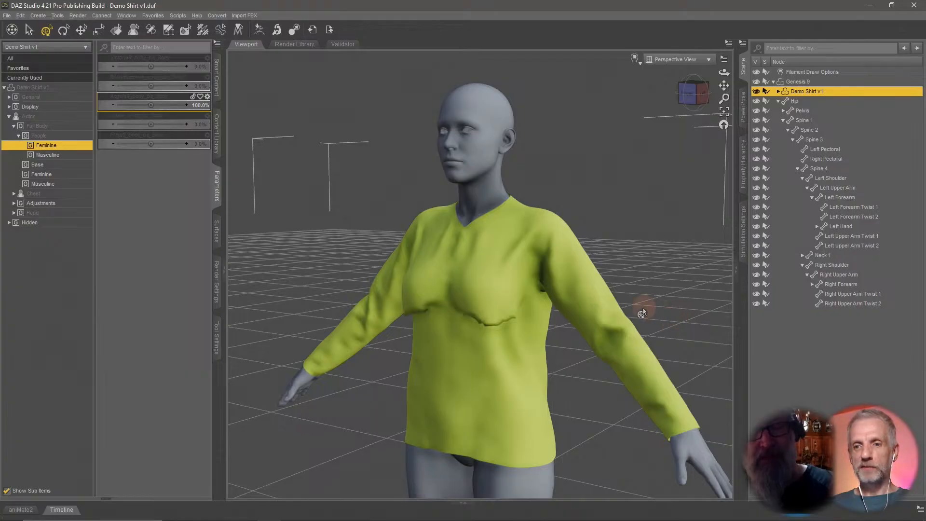
ctrl+alt+drag(663, 306, 662, 312)
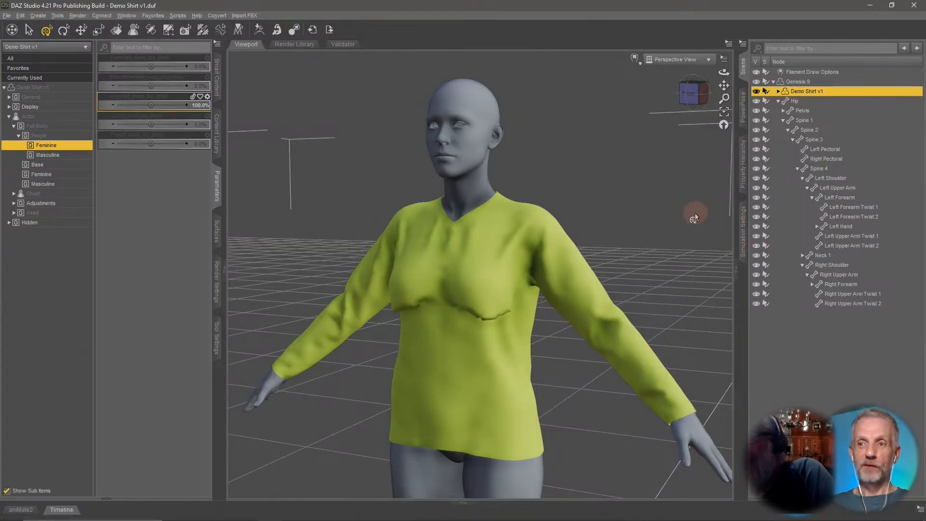
Select Genesis 9 and export it as an OBJ named G9 Angela into the Daz+ Stream folder.
click(797, 82)
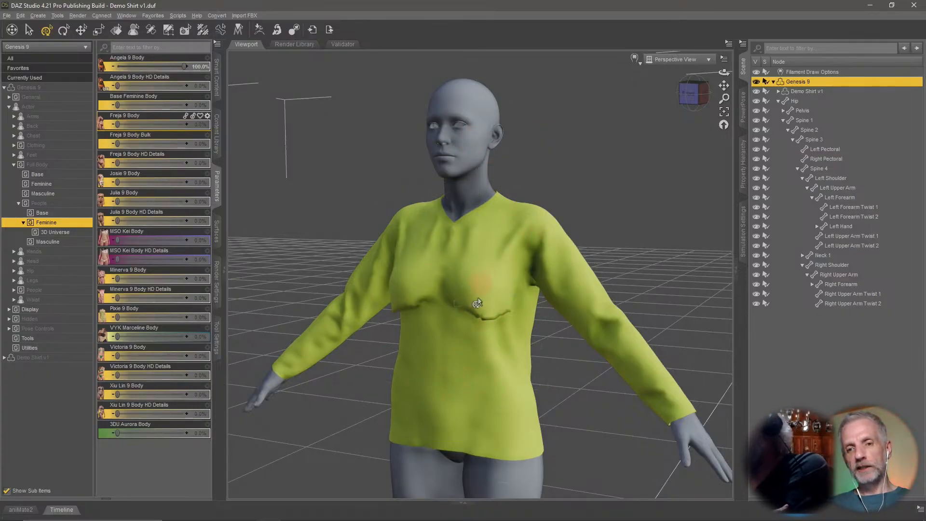
click(10, 17)
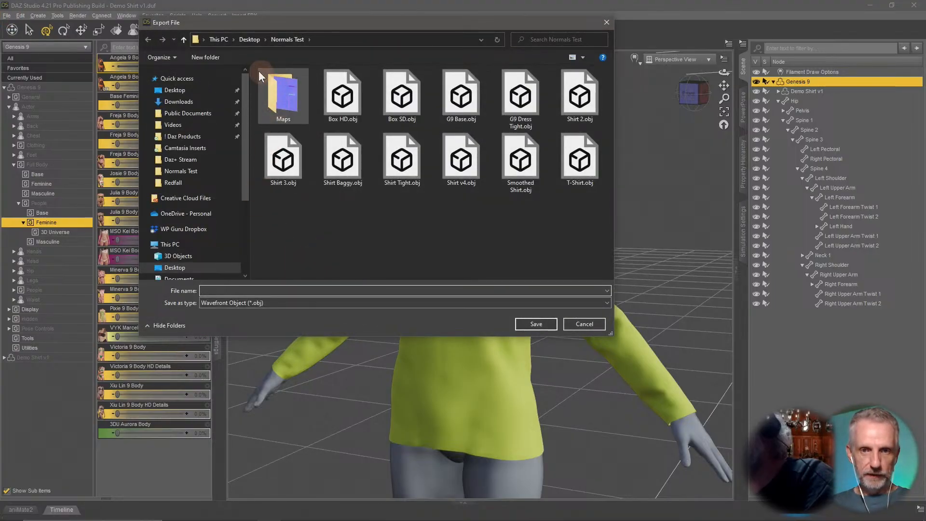
click(250, 39)
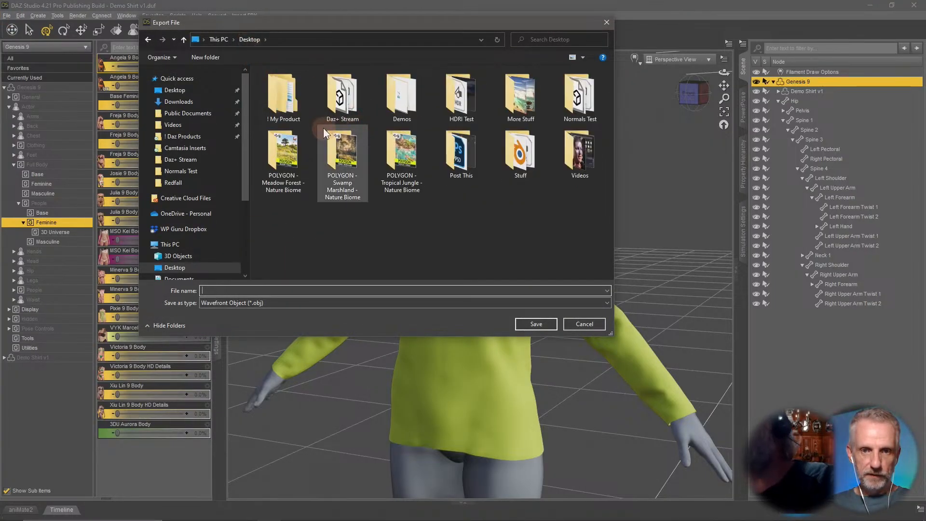
click(350, 101)
double_click(351, 102)
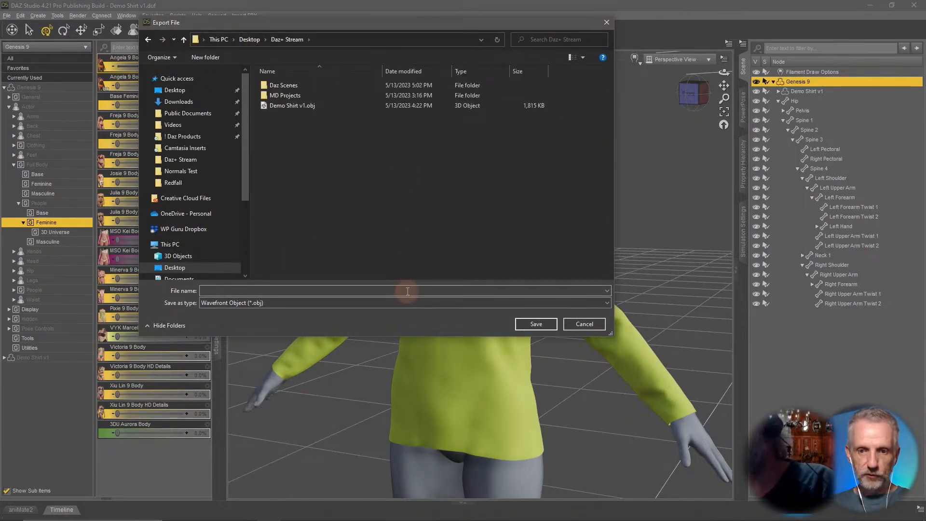
click(408, 291)
text(G9 Angela)
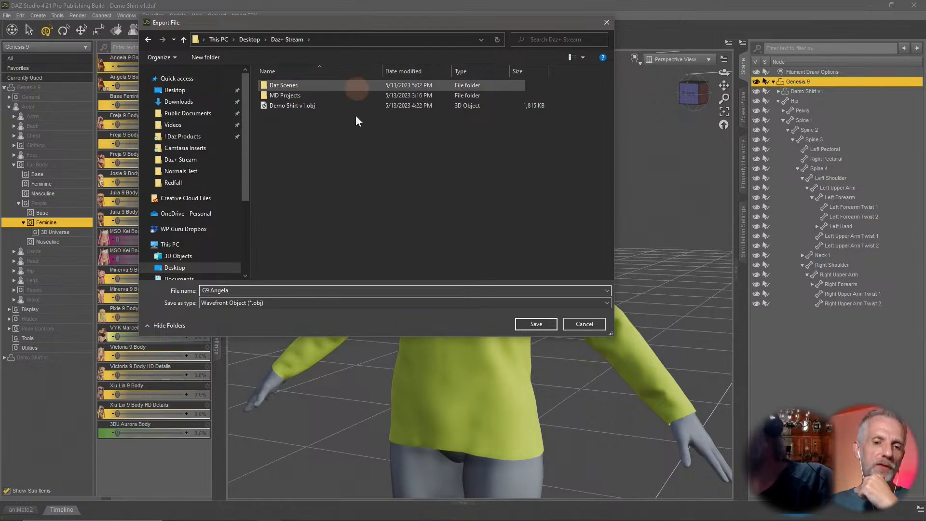
drag(205, 290, 201, 290)
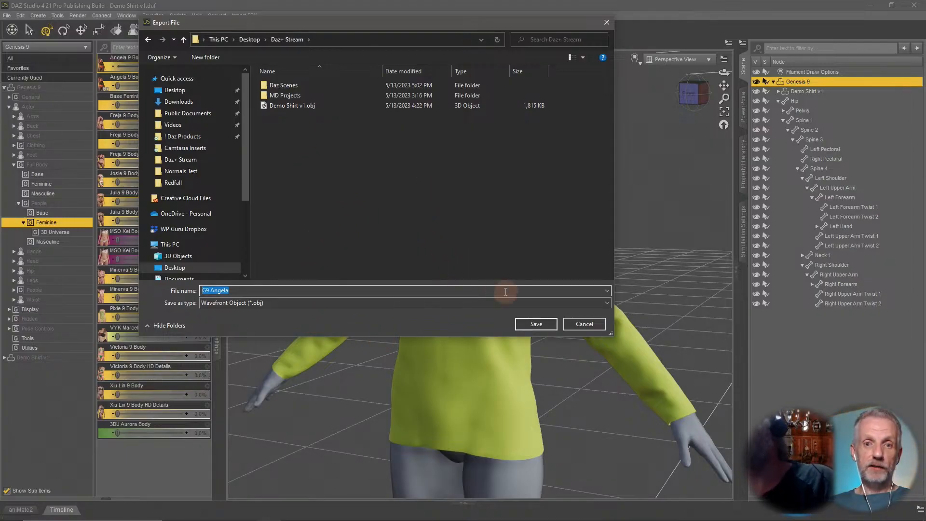
click(537, 323)
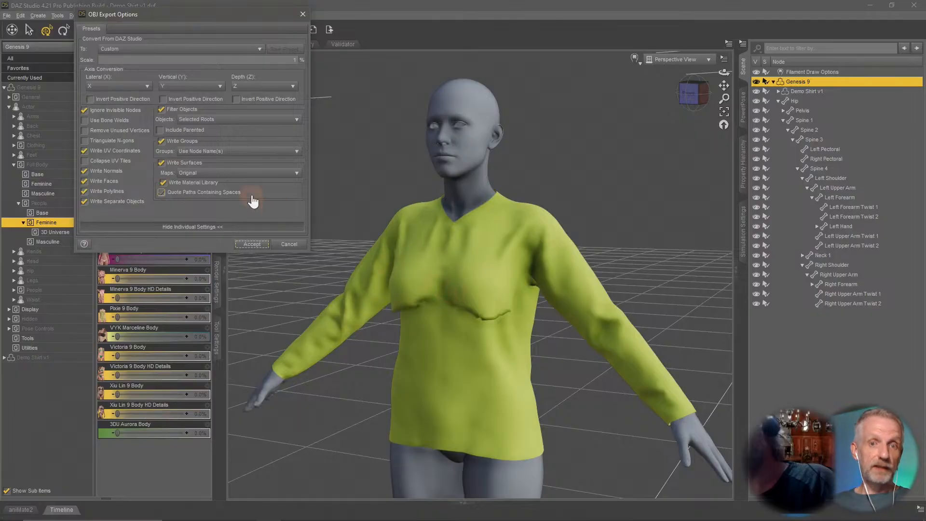
Set the OBJ export to filter objects to Selected Roots and accept the export.
click(162, 109)
click(169, 109)
click(243, 119)
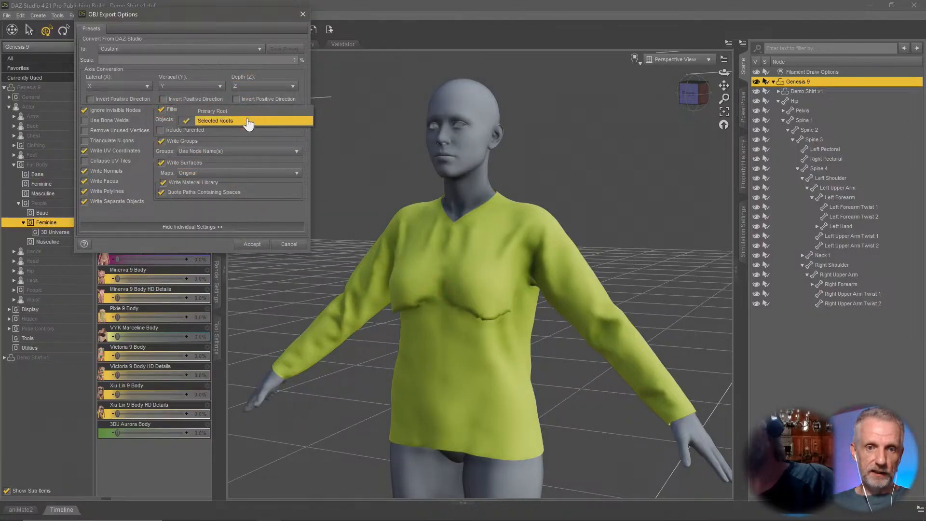
click(244, 122)
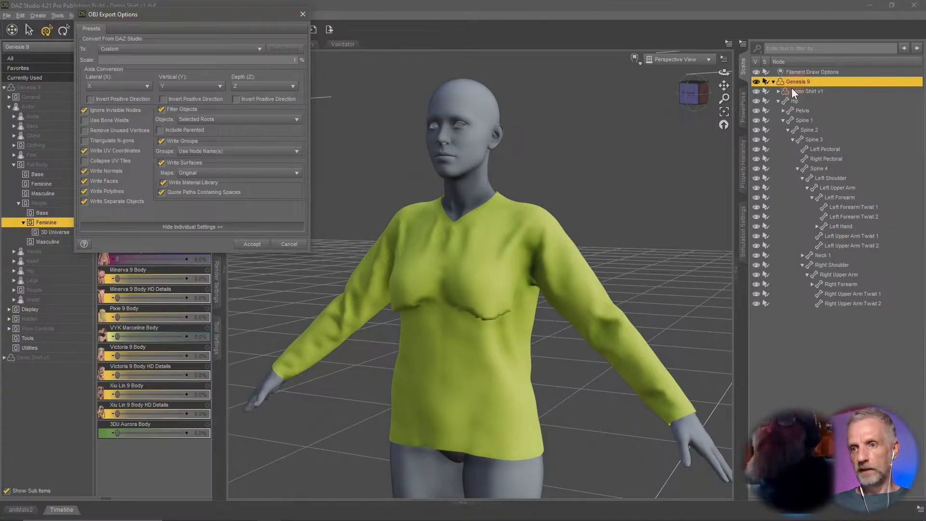
click(260, 244)
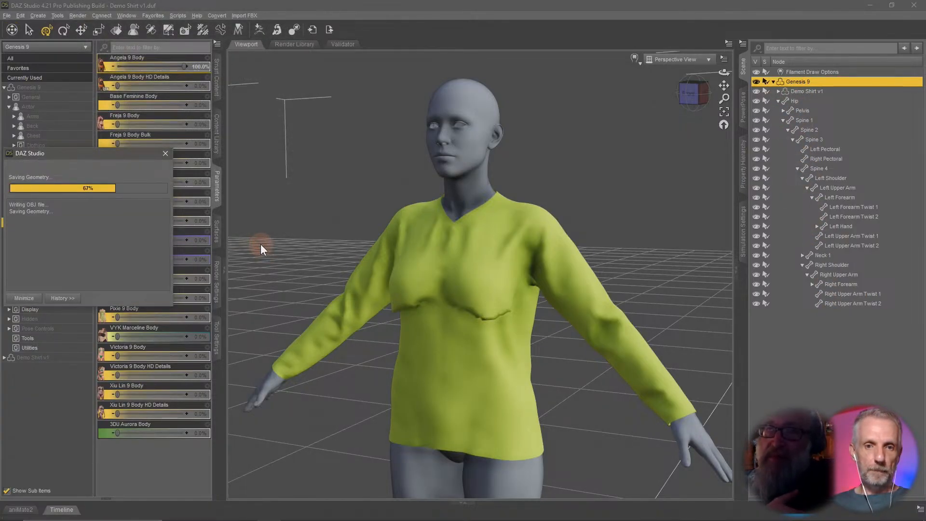
Select the shirt and export it as an OBJ named Angela9_body_bs_Body, accepting the export options.
click(815, 92)
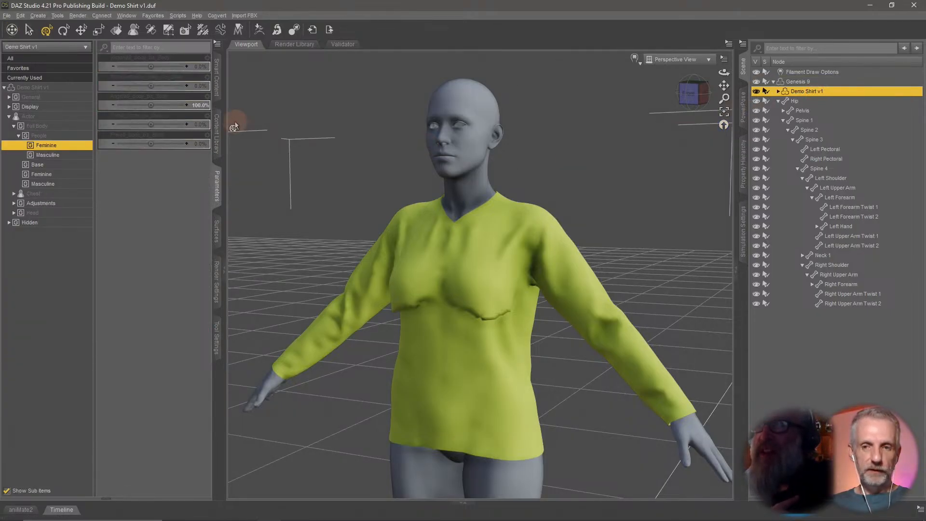
key(ctrl+e)
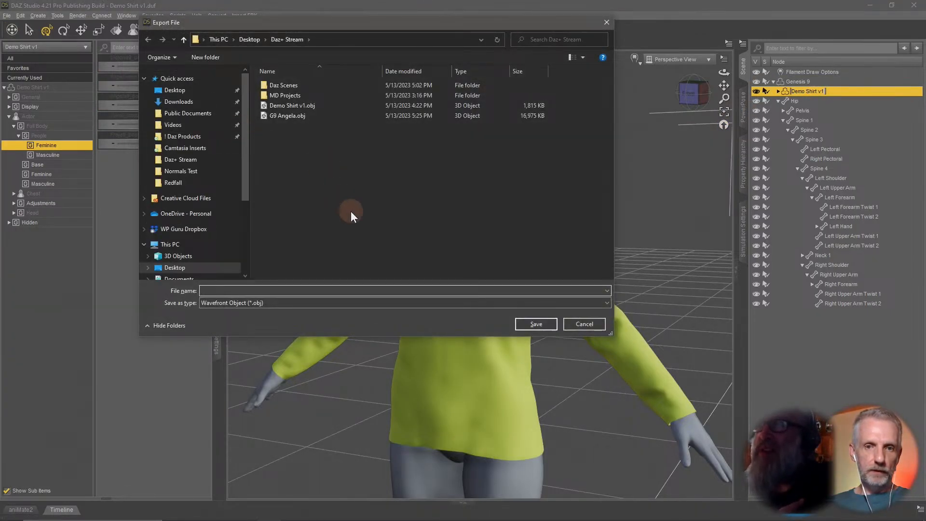
click(363, 291)
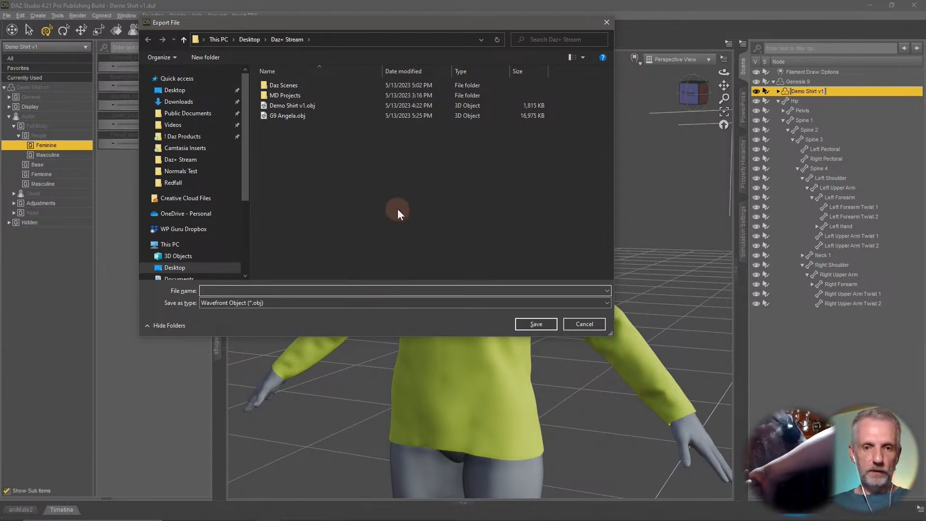
text(Angela9_body_bs_Body)
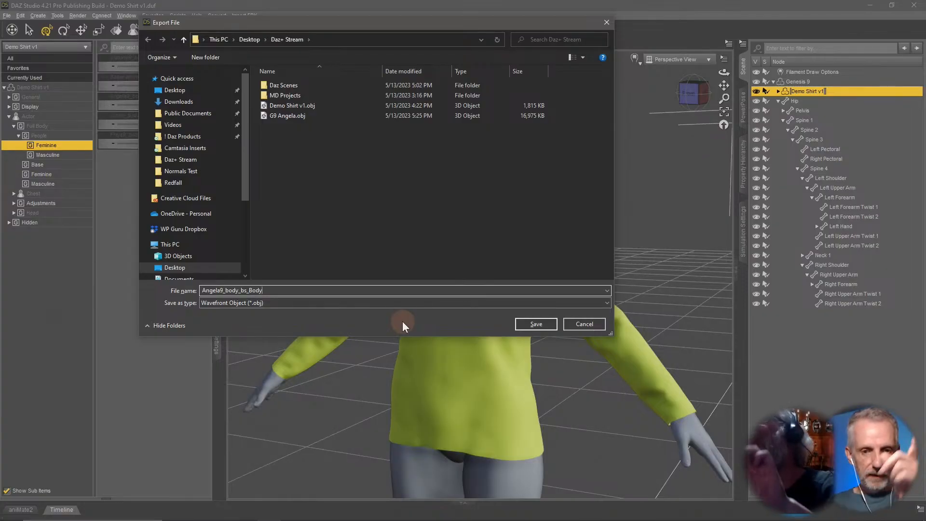
double_click(282, 290)
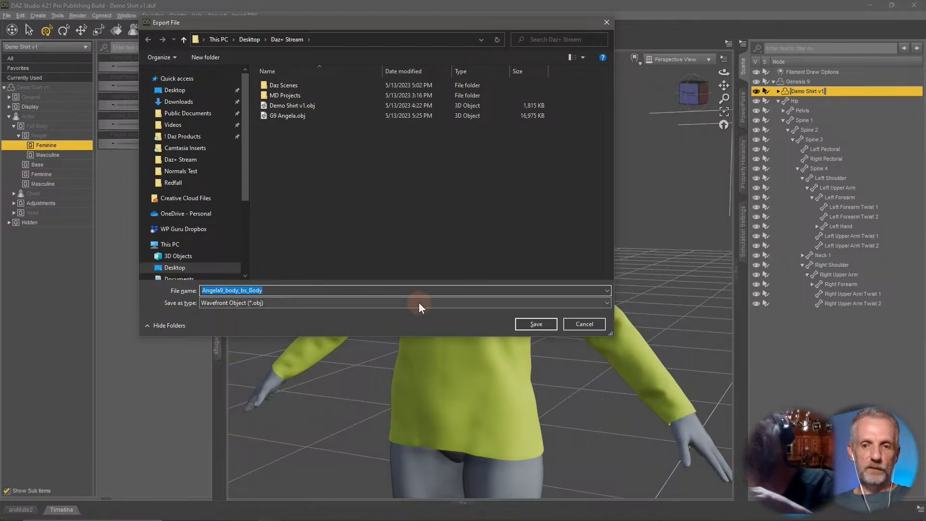
click(537, 326)
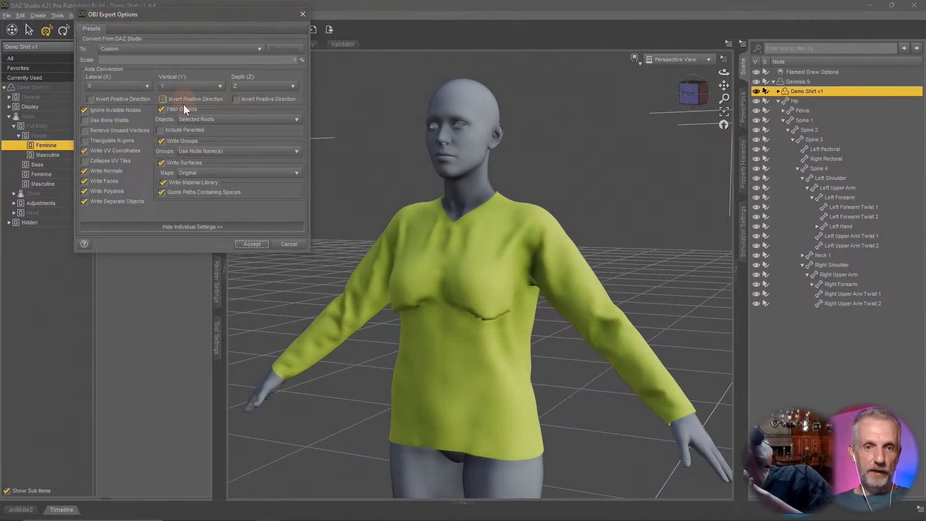
click(256, 245)
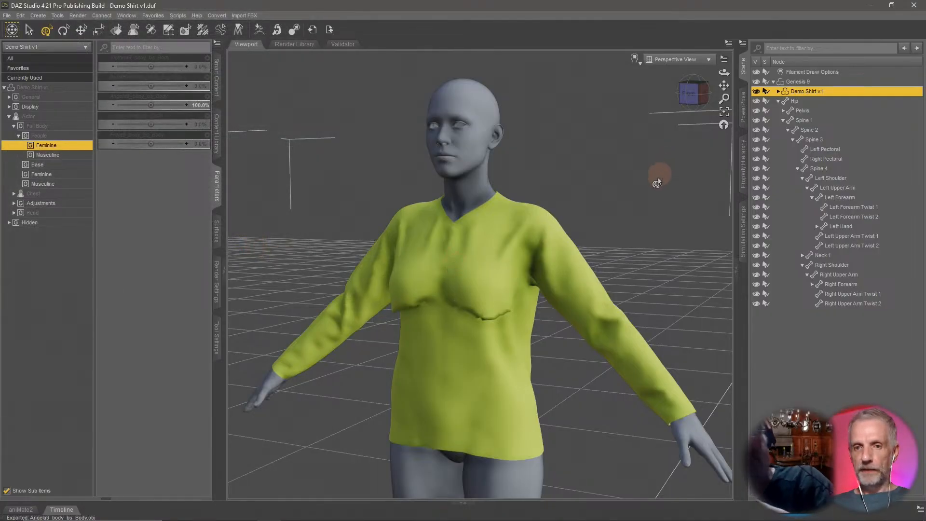
Hide the shirt, select Genesis 9, and toggle its Angela 9 Body morph off and back on to compare shapes.
click(757, 91)
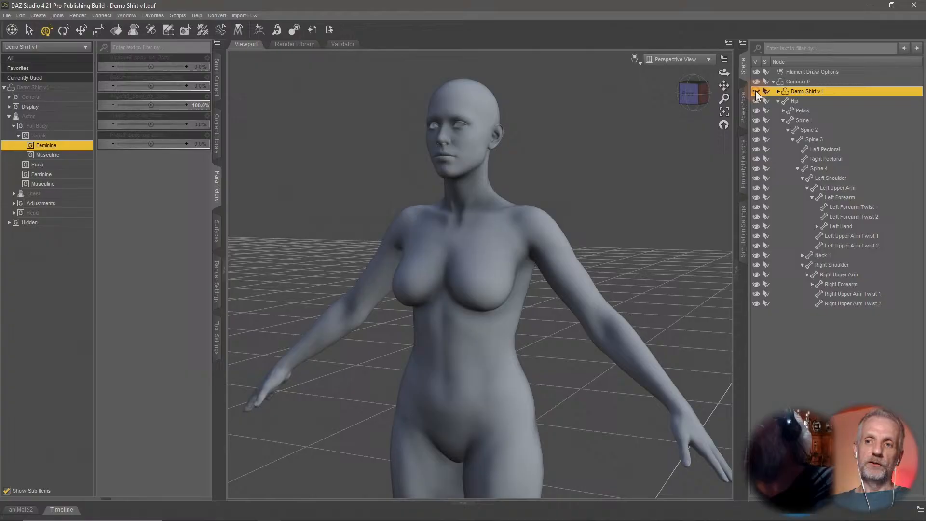
click(800, 80)
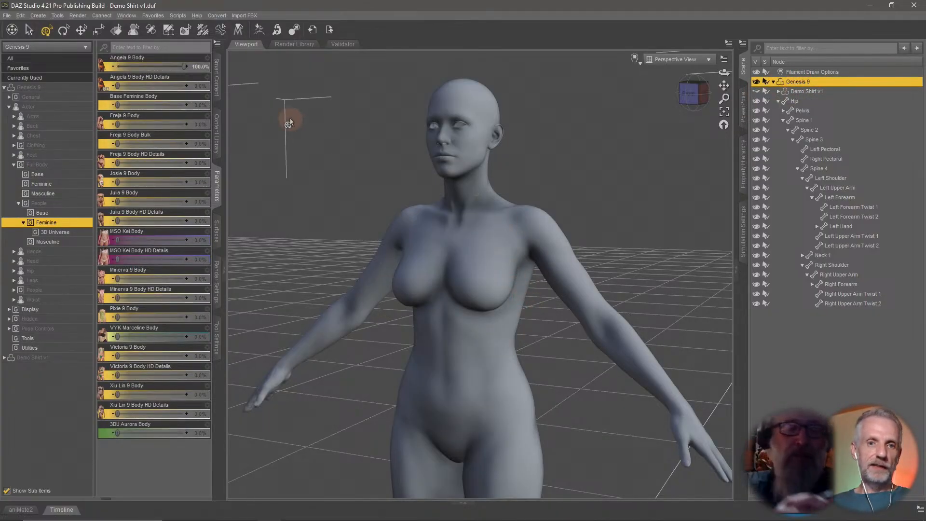
drag(184, 67, 59, 71)
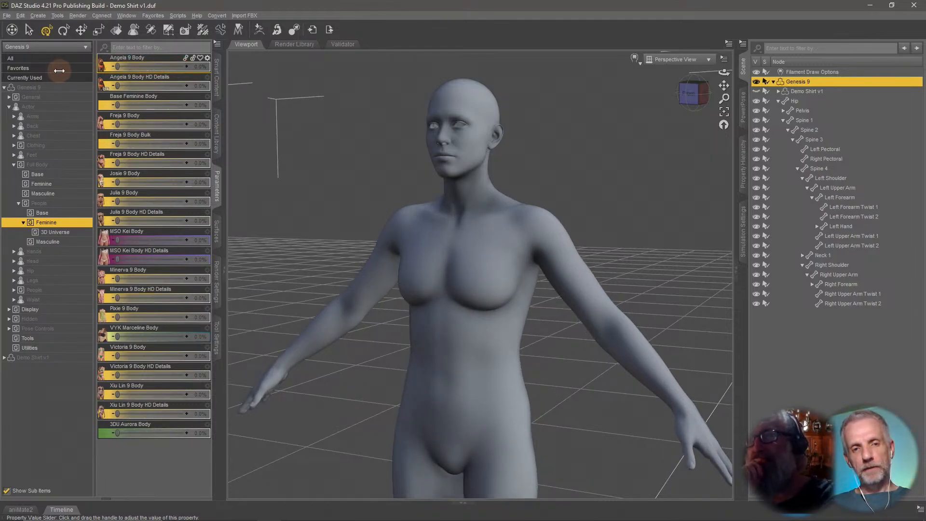
drag(59, 71, 383, 205)
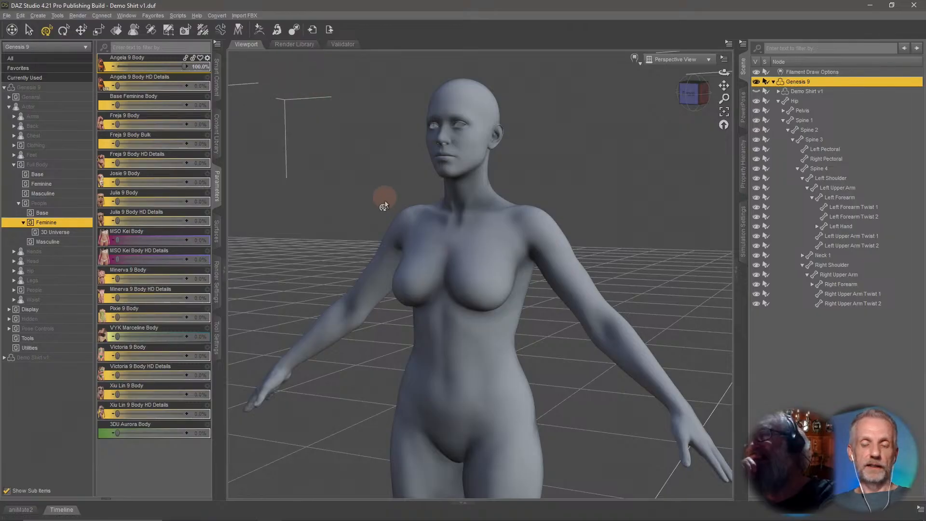
Switch to Marvelous Designer and open the project Save As dialog, then cancel it.
key(alt+Tab)
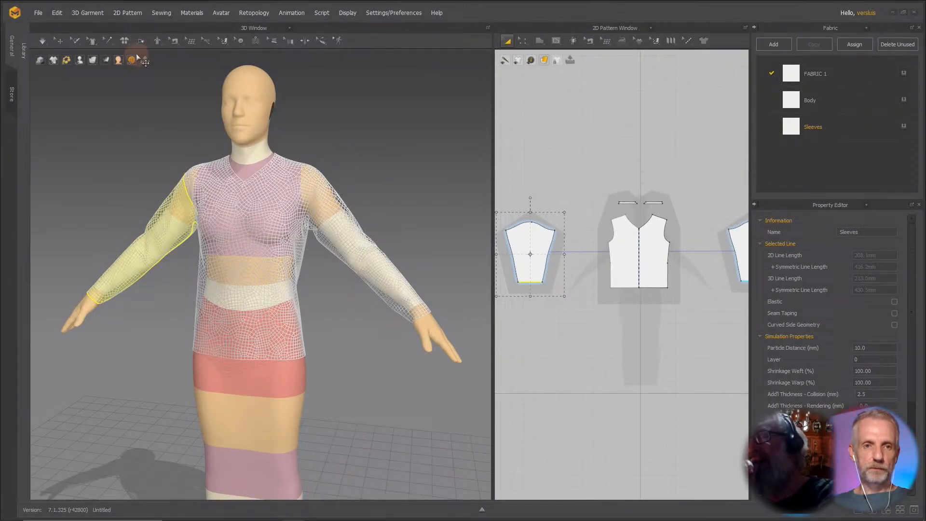
click(44, 15)
mouse_move(41, 14)
mouse_move(72, 66)
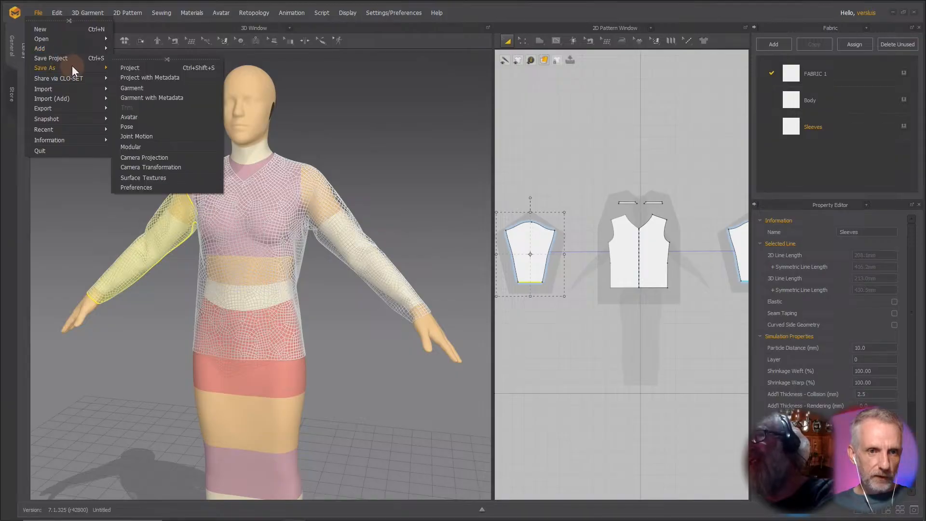
click(130, 68)
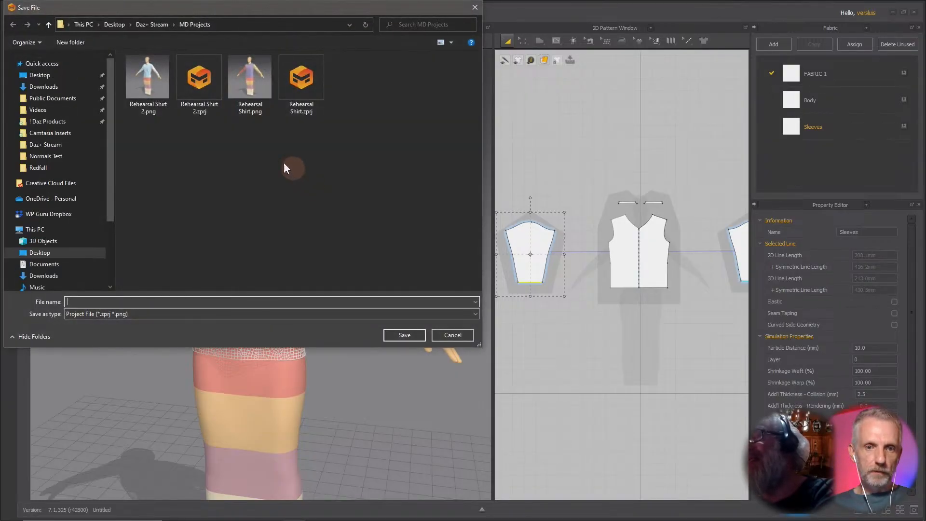
click(462, 338)
Delete the avatar, then select and delete all garment patterns, confirming removal of the modular template.
click(256, 125)
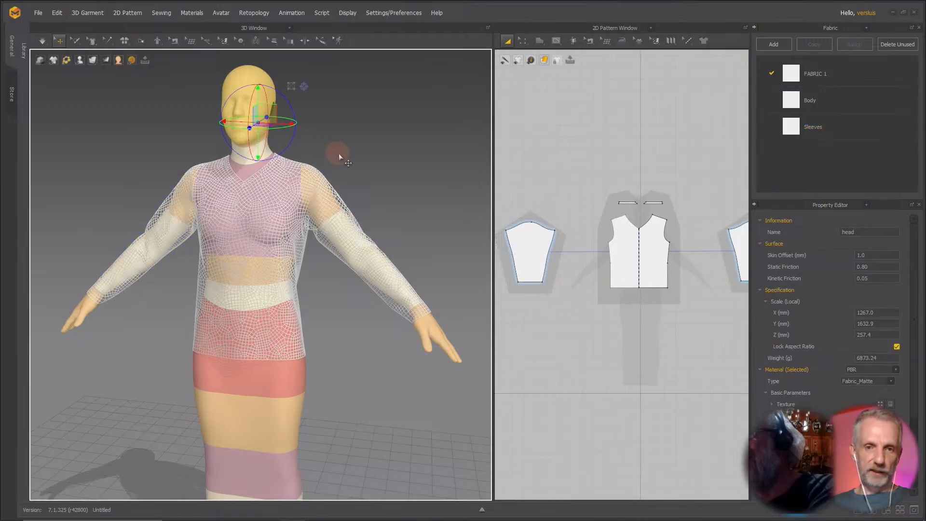
key(Delete)
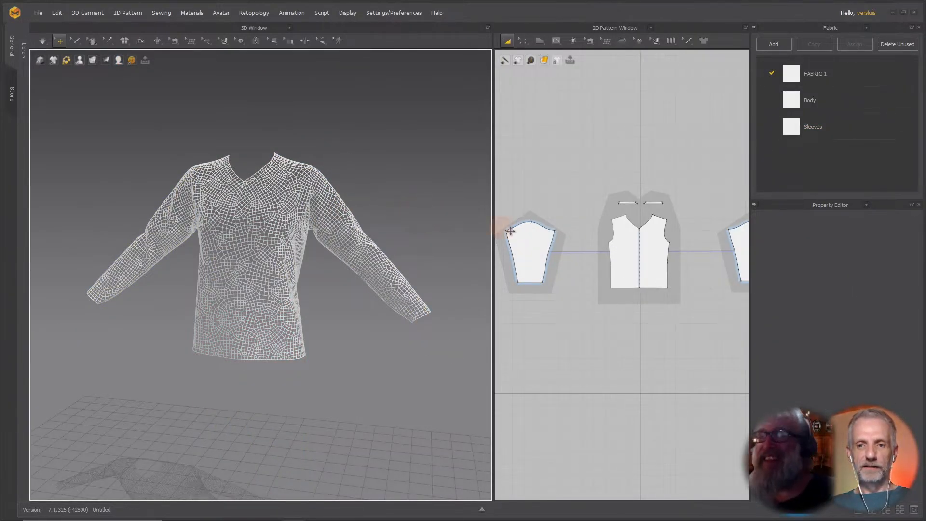
key(ctrl+a)
key(Delete)
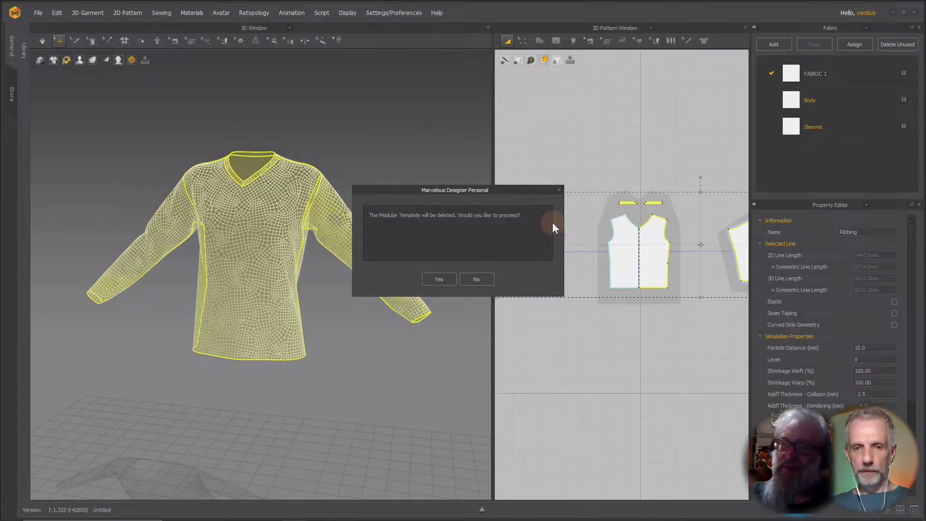
click(439, 280)
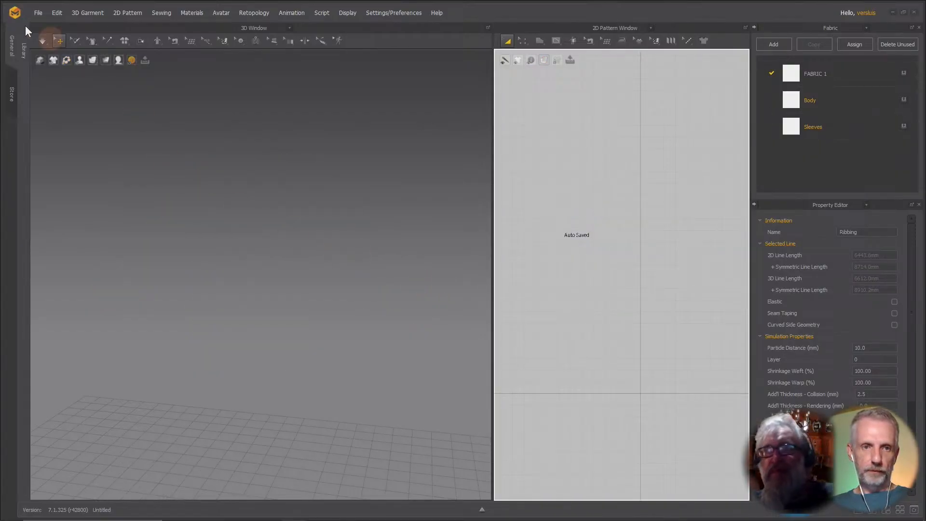
Load the G9 Base avatar from the Genesis 9 library folder.
click(24, 53)
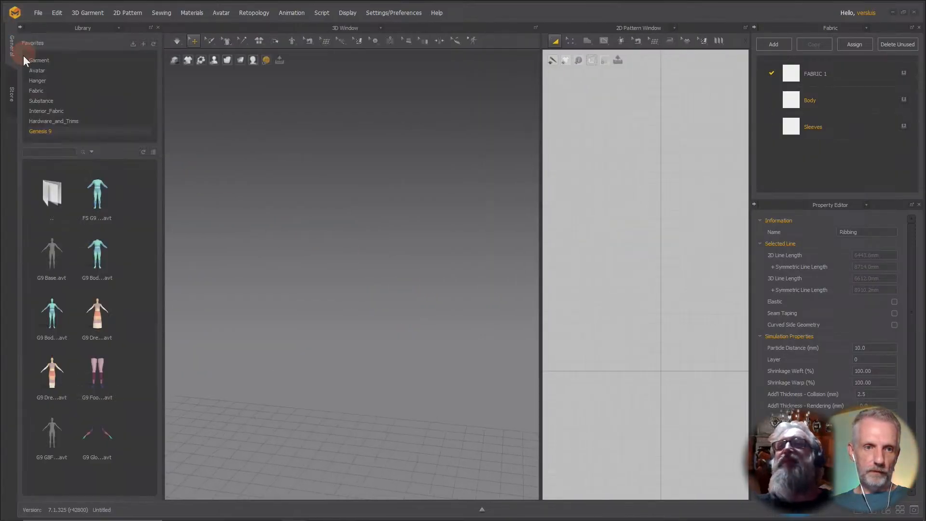
double_click(55, 256)
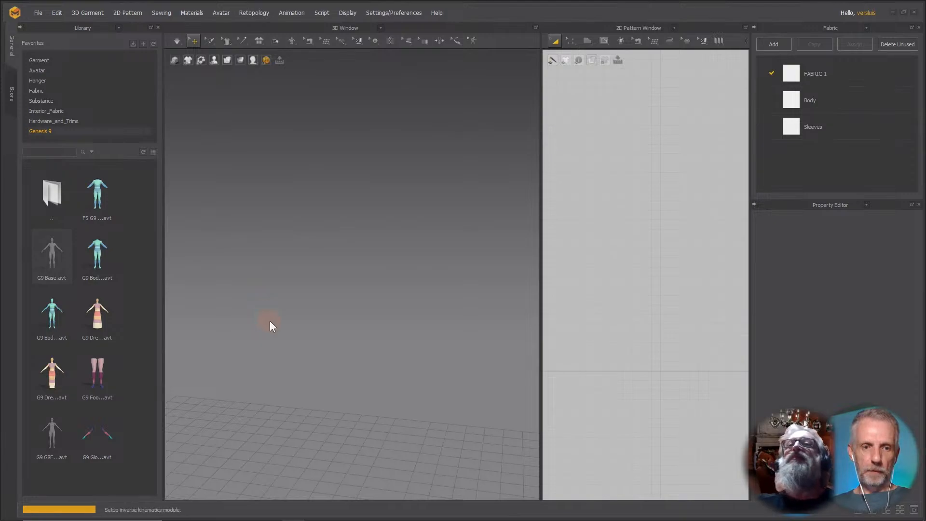
click(24, 28)
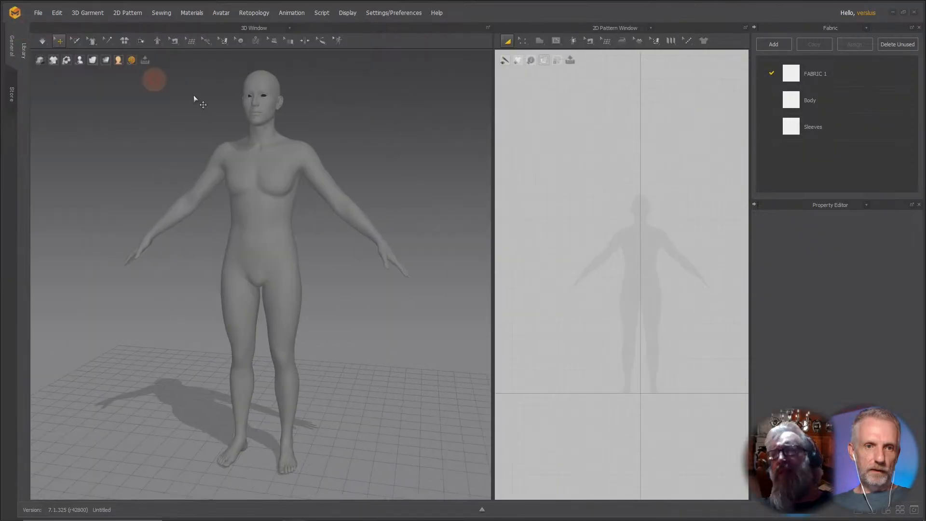
right_drag(269, 182, 263, 181)
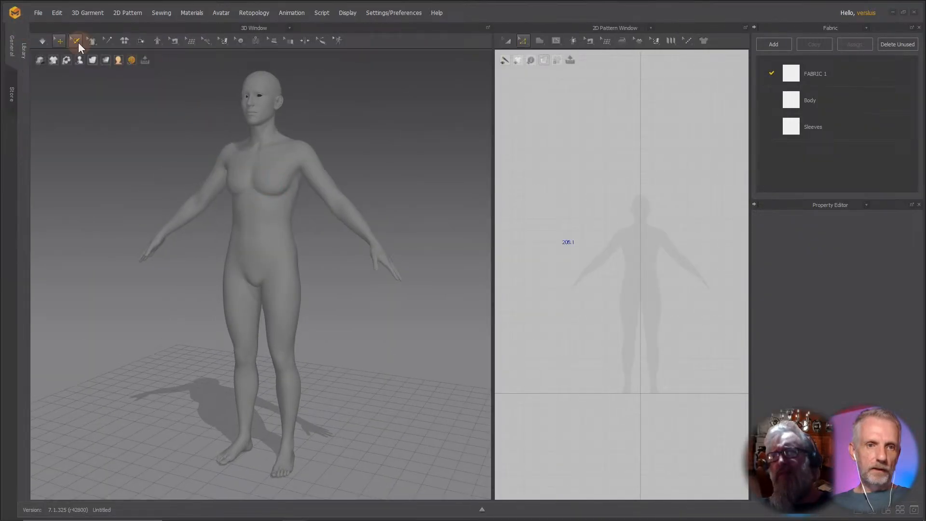
click(38, 13)
mouse_move(85, 89)
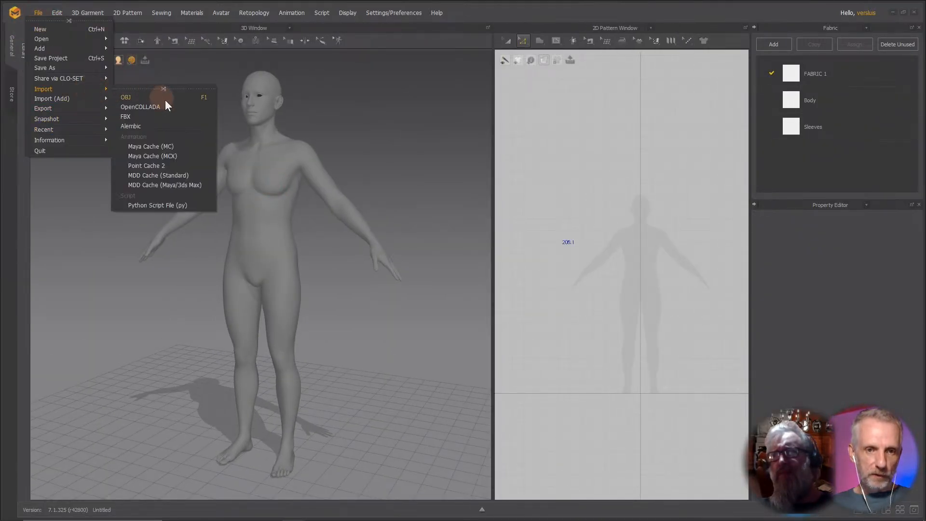
click(169, 98)
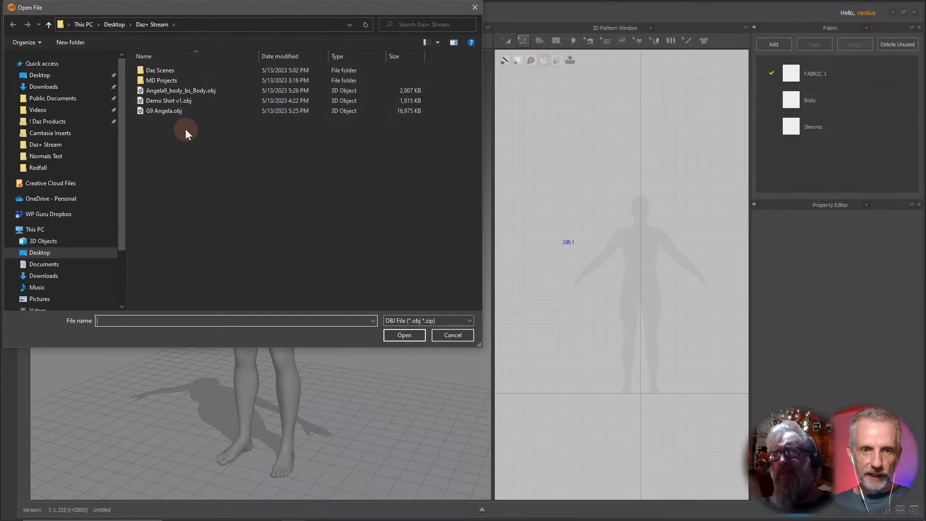
click(204, 90)
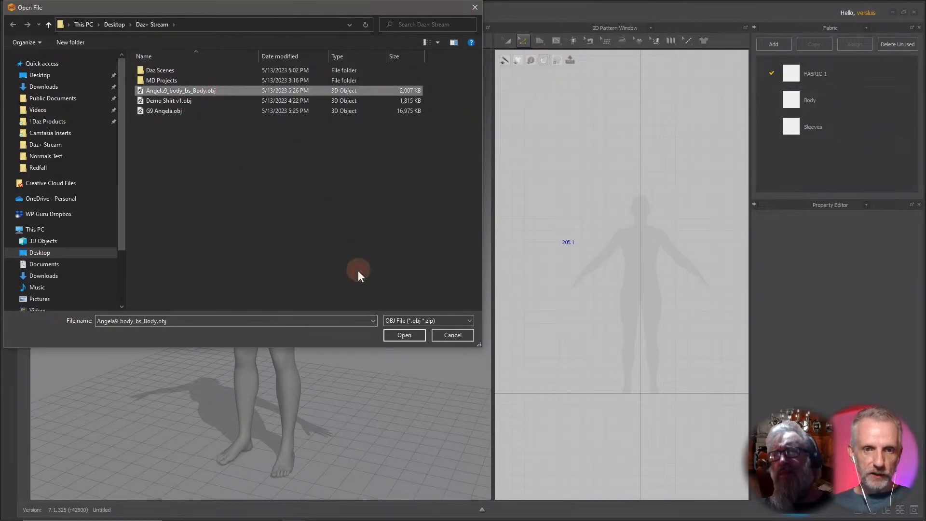
click(404, 335)
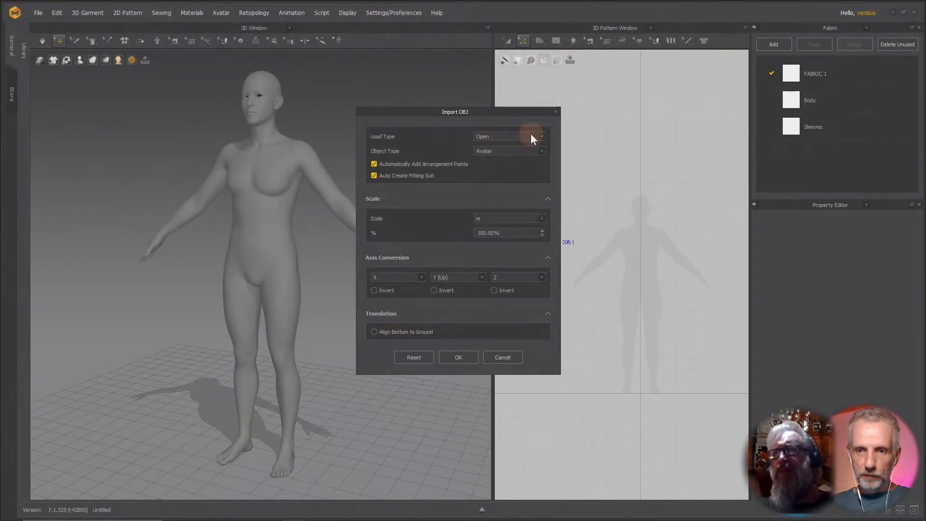
click(523, 149)
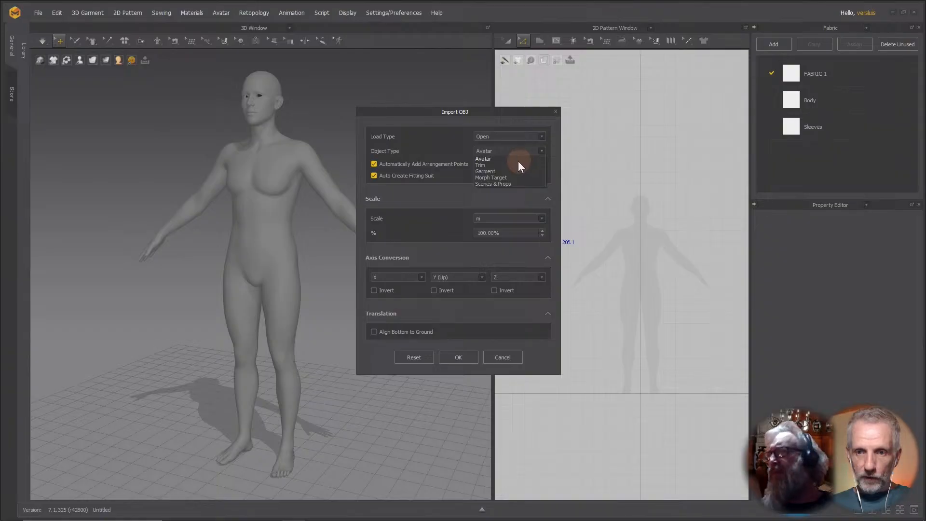
click(511, 171)
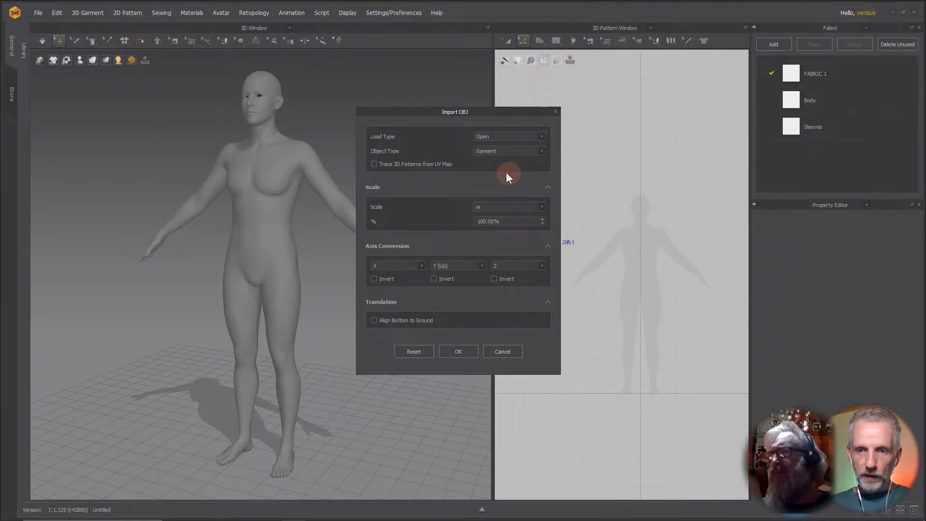
click(502, 353)
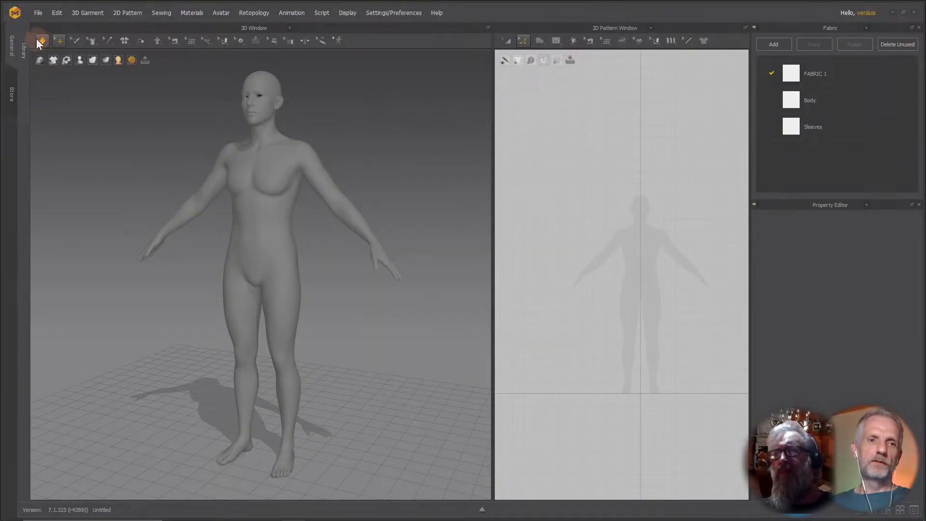
Add Angela9_body_bs_Body.obj to the scene as a garment using OBJ to Garment import with default settings.
click(38, 12)
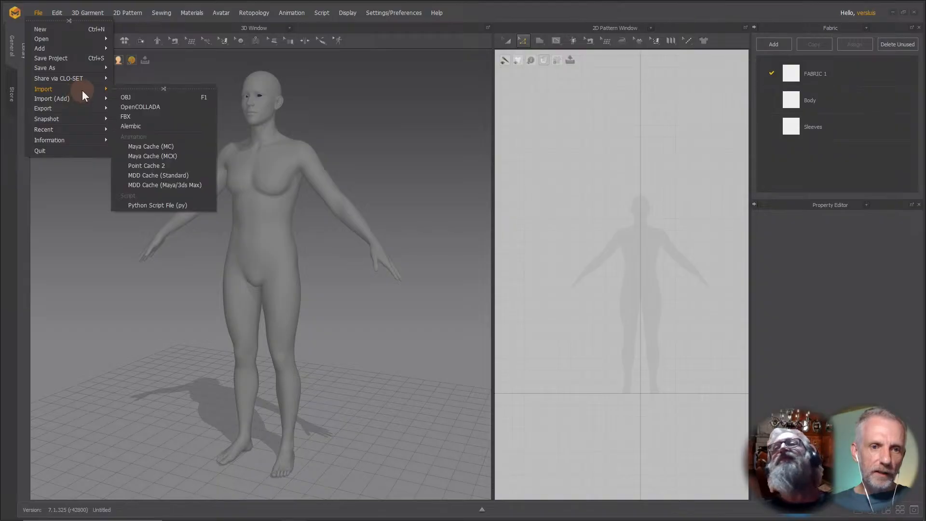
mouse_move(97, 99)
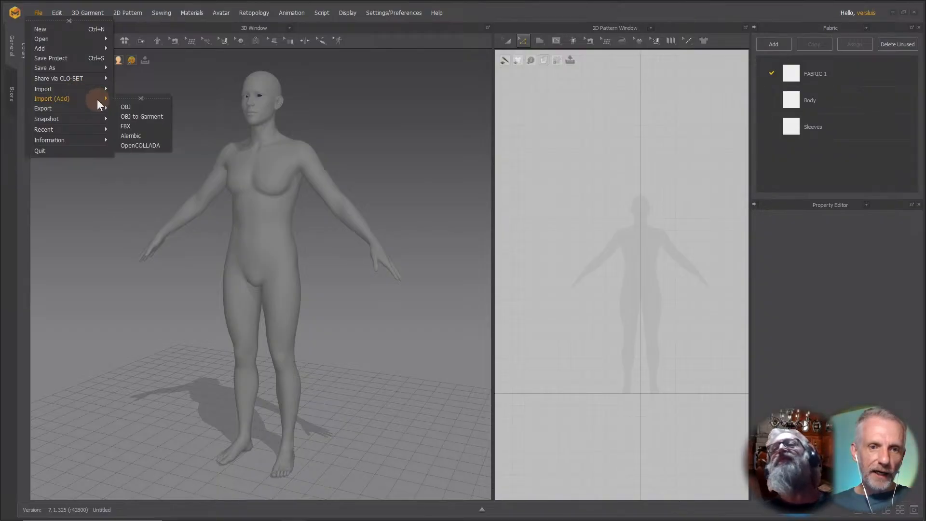
click(162, 118)
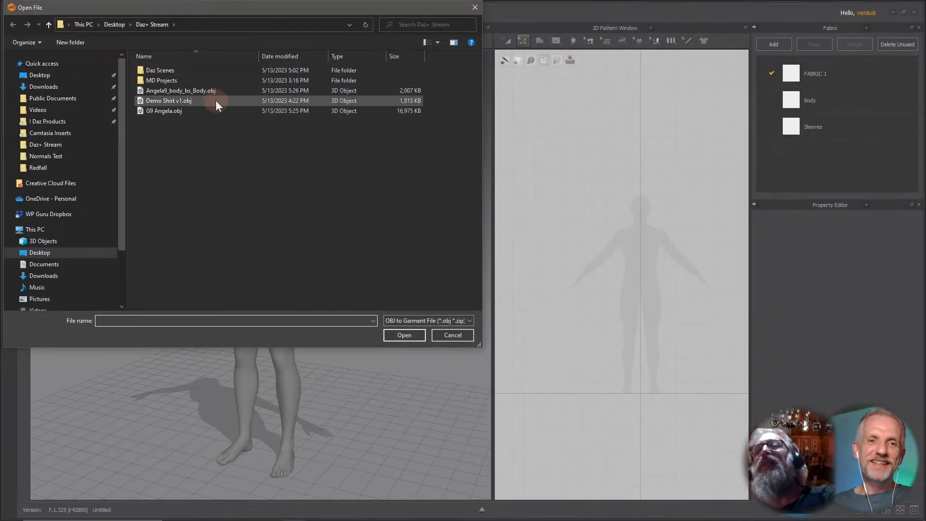
click(236, 90)
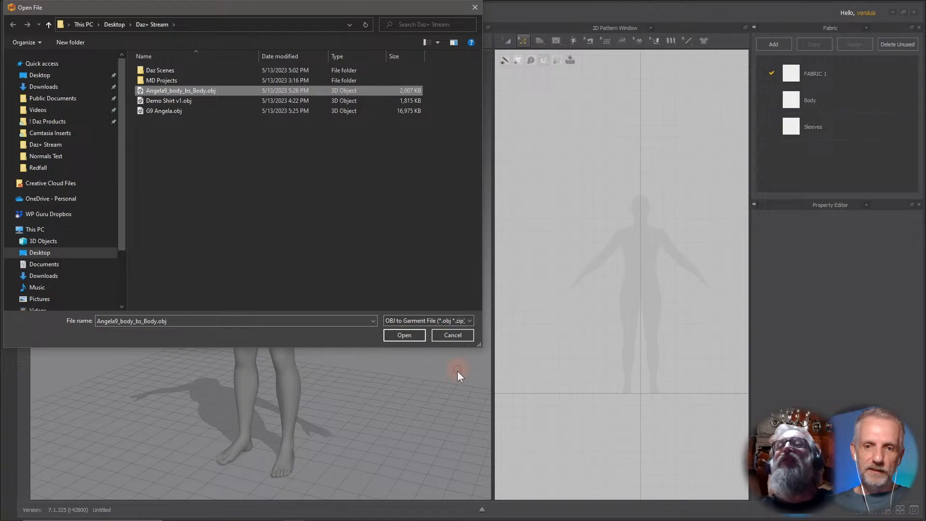
click(404, 335)
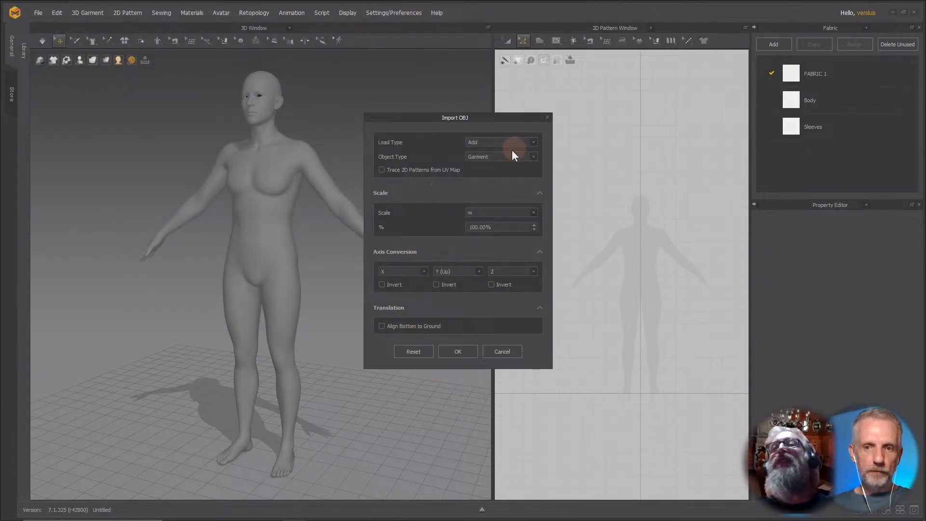
click(462, 352)
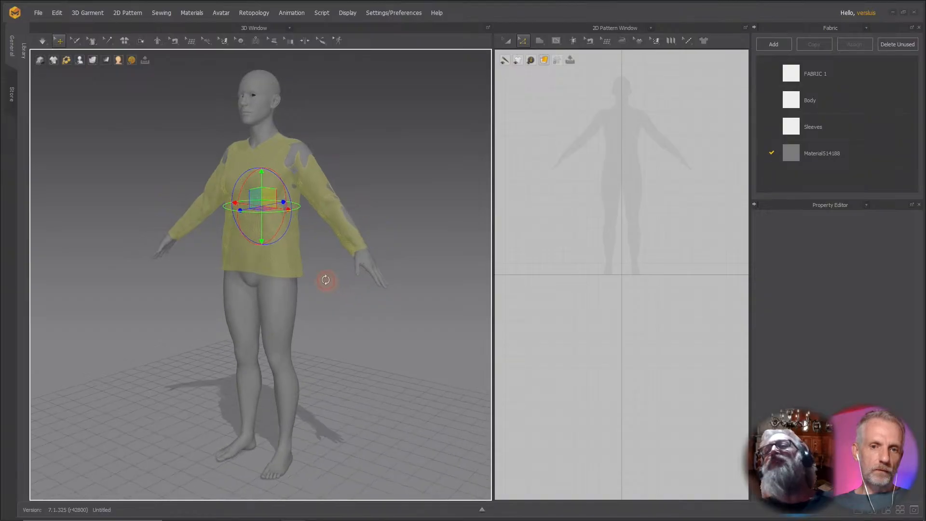
scroll(341, 327, up, 10)
scroll(315, 363, down, 10)
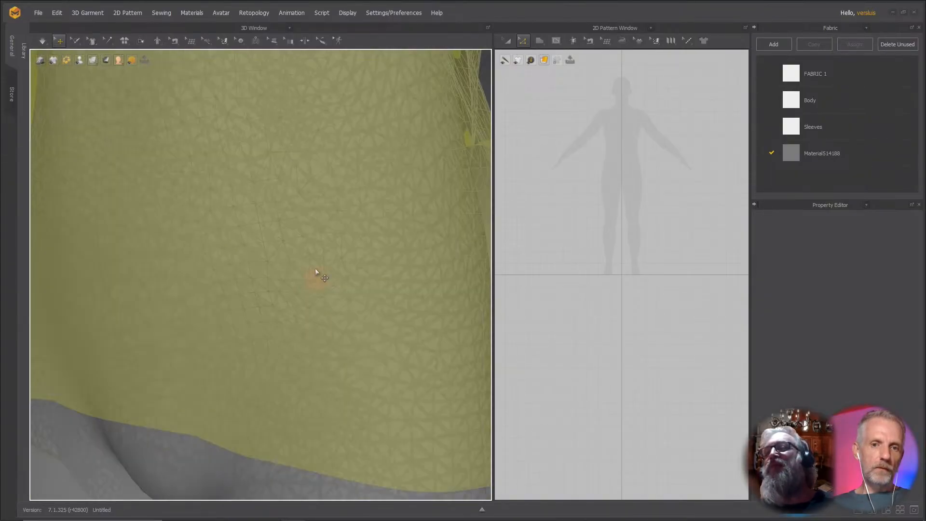
scroll(350, 328, down, 5)
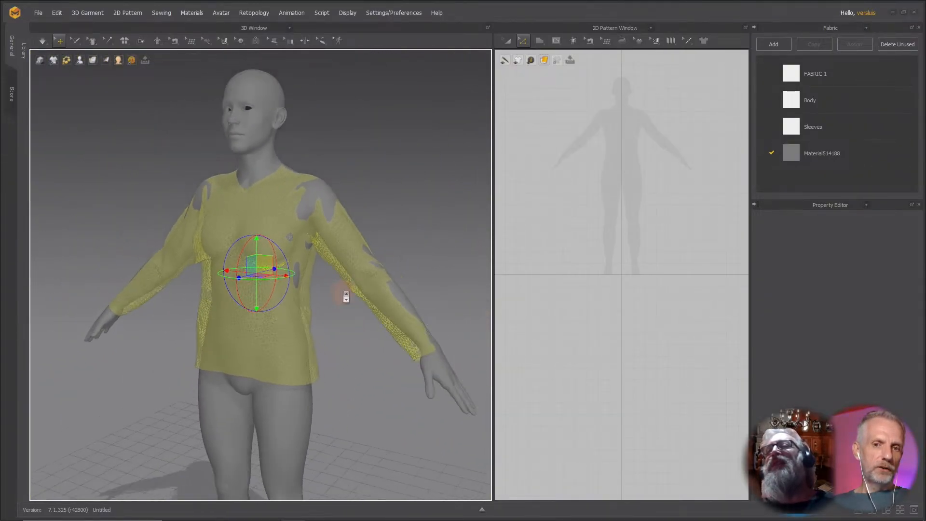
mouse_move(343, 295)
right_down()
mouse_move(432, 296)
mouse_move(155, 299)
mouse_move(343, 296)
right_up()
scroll(346, 303, down, 2)
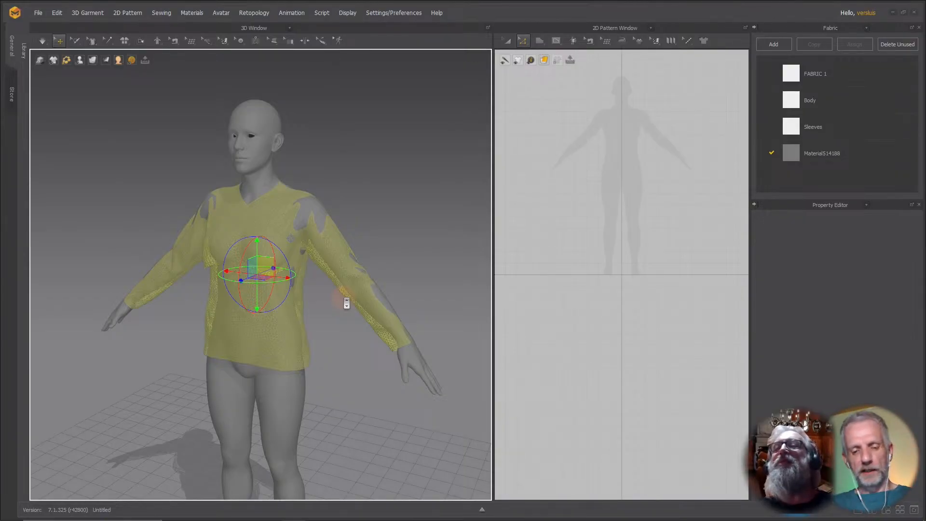
key(Delete)
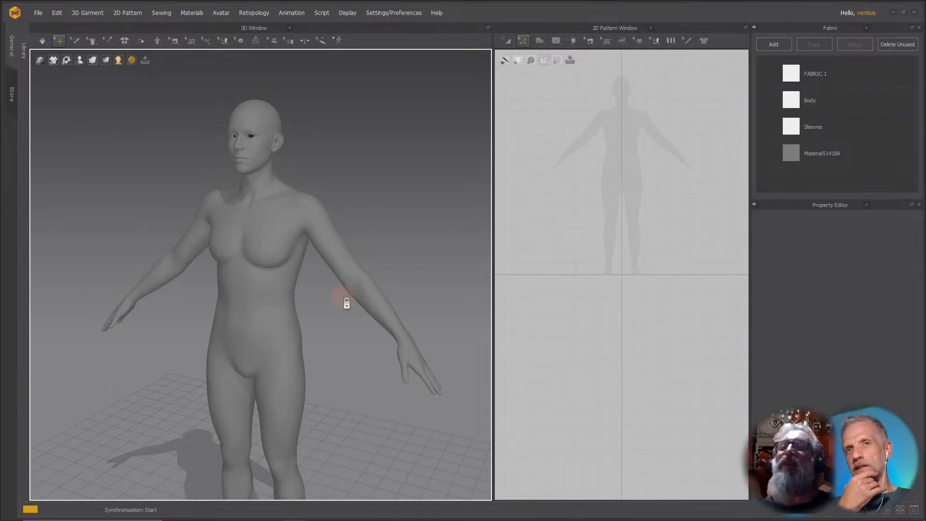
key(ctrl+z)
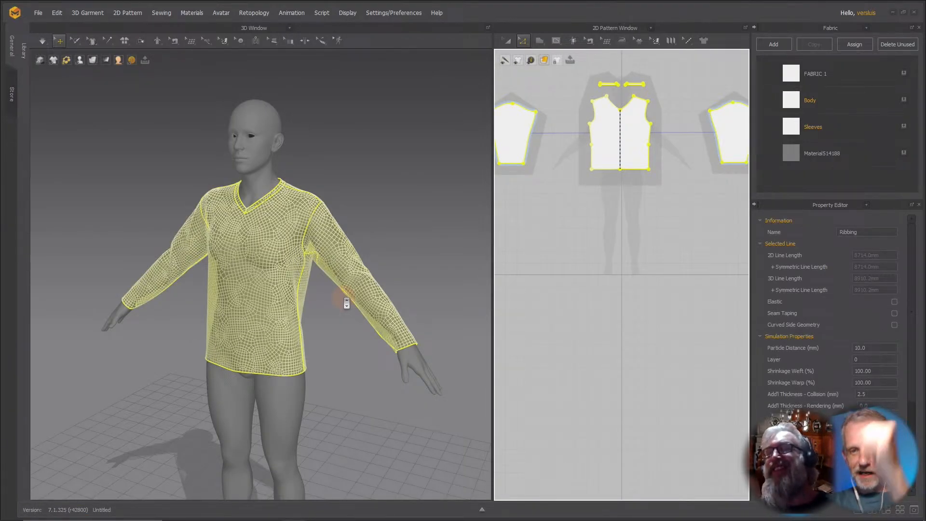
Import G9 Angela.obj onto the avatar as a Morph Target with default settings.
click(261, 157)
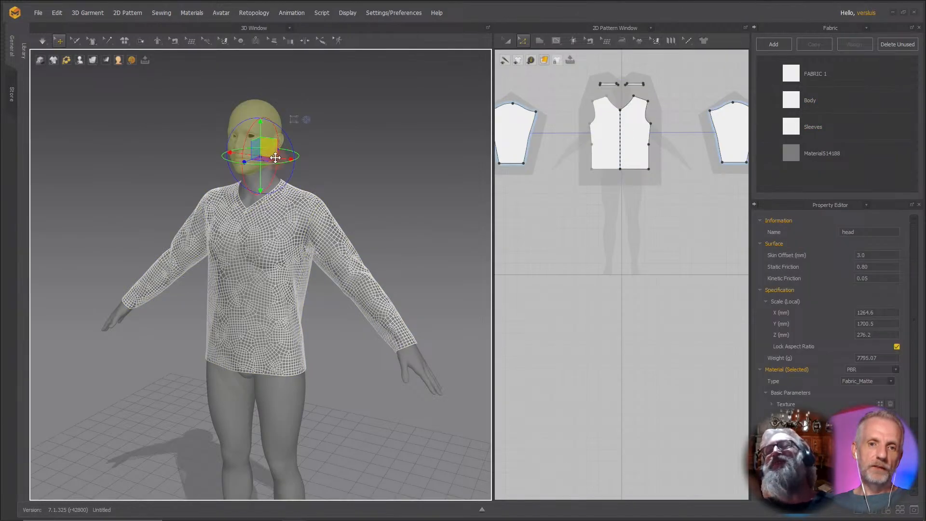
click(195, 123)
click(37, 13)
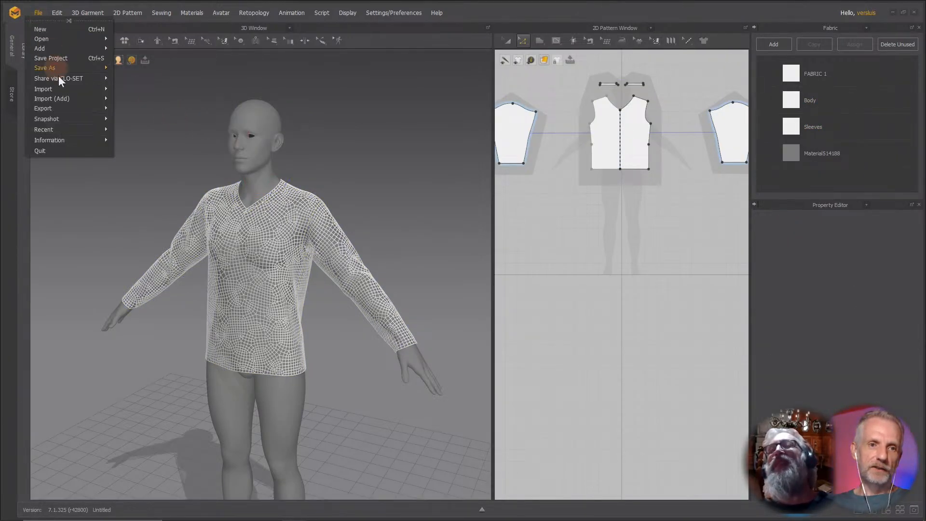
mouse_move(64, 88)
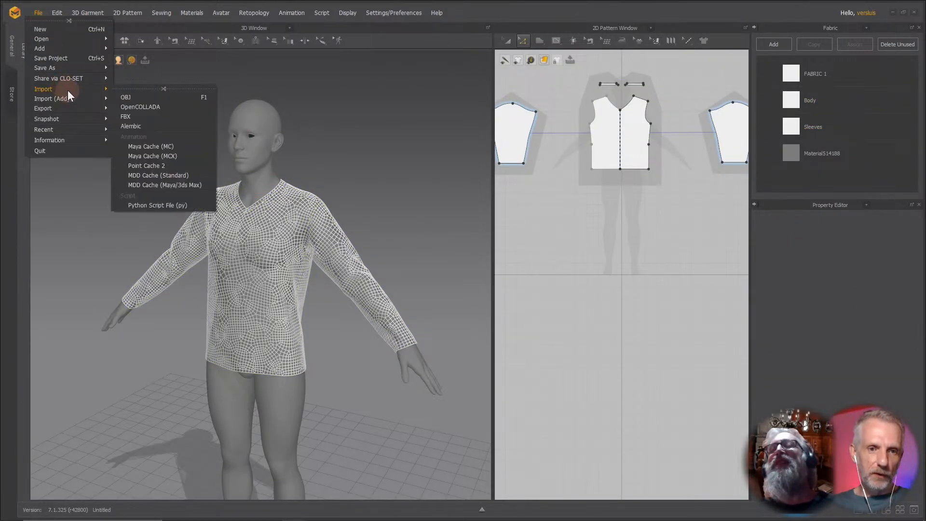
click(127, 97)
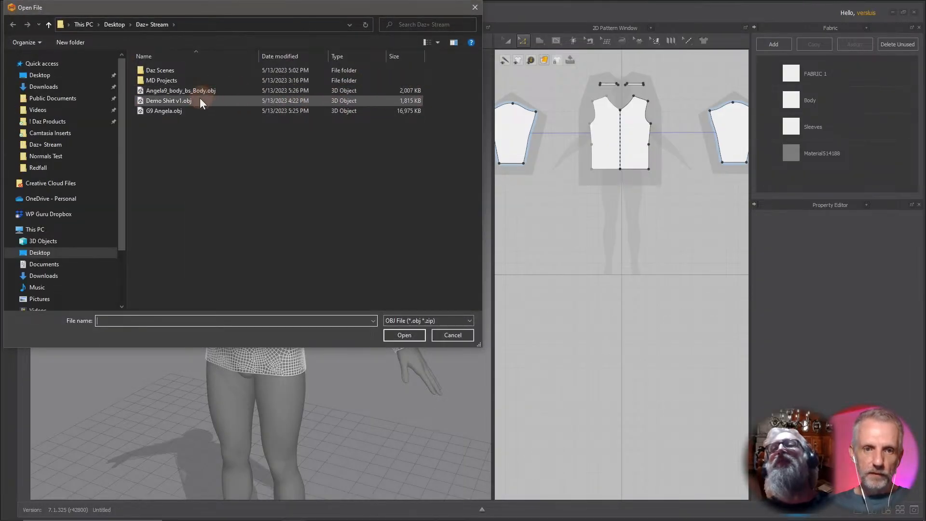
click(191, 111)
click(409, 335)
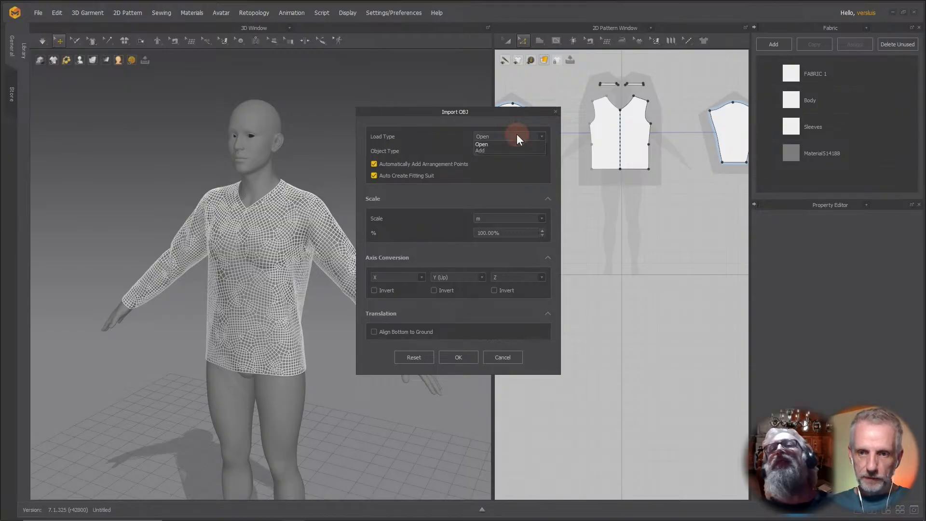
click(521, 151)
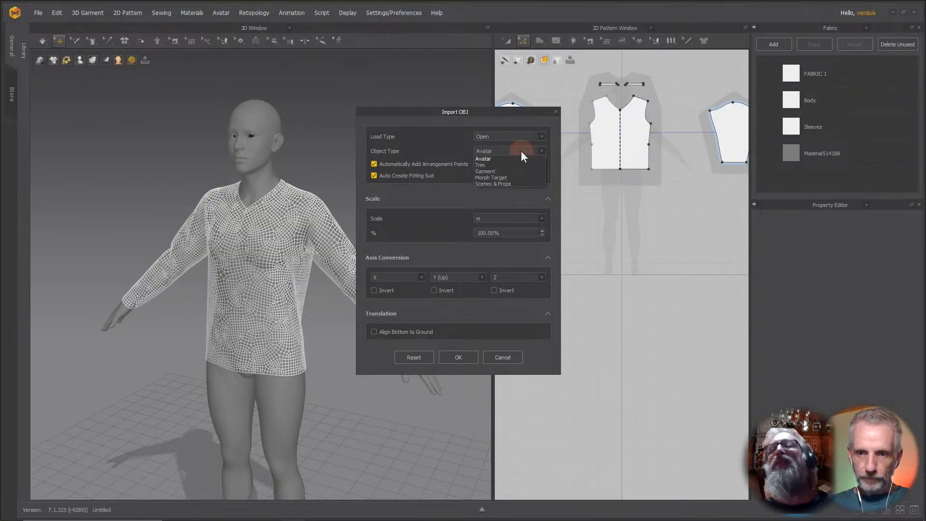
click(513, 177)
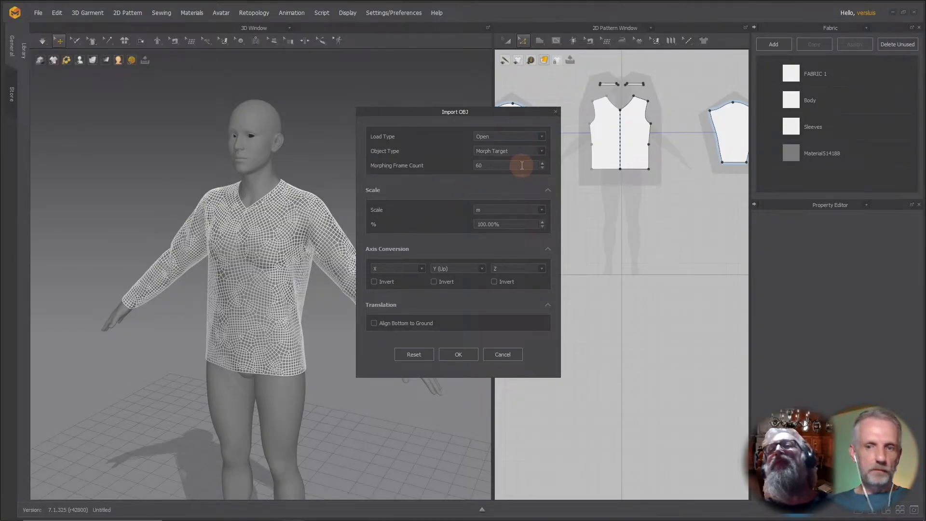
click(466, 354)
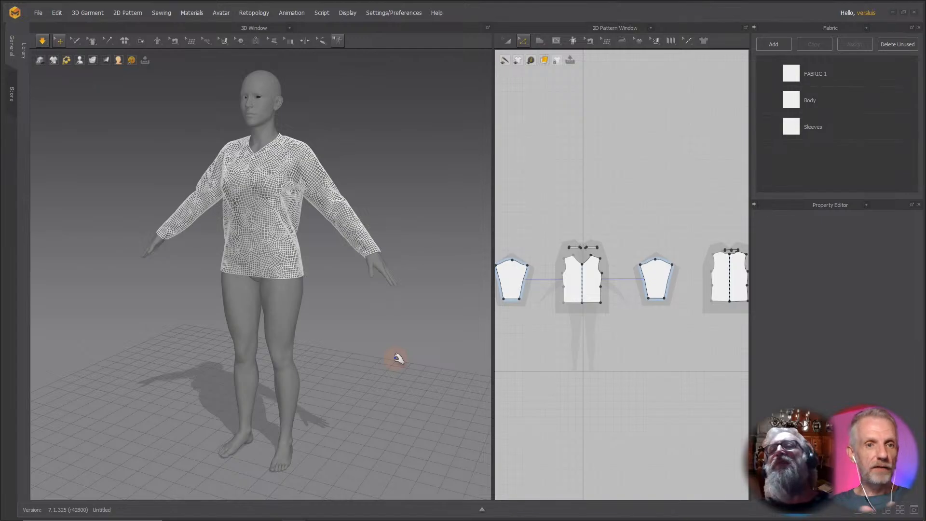
Switch the 3D garment display to Textured Surface.
scroll(321, 251, up, 5)
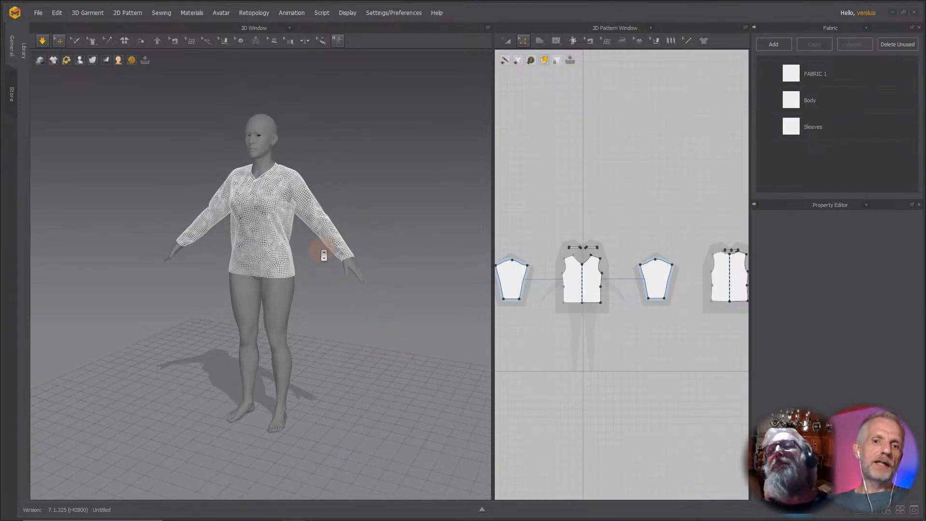
right_drag(352, 234, 374, 345)
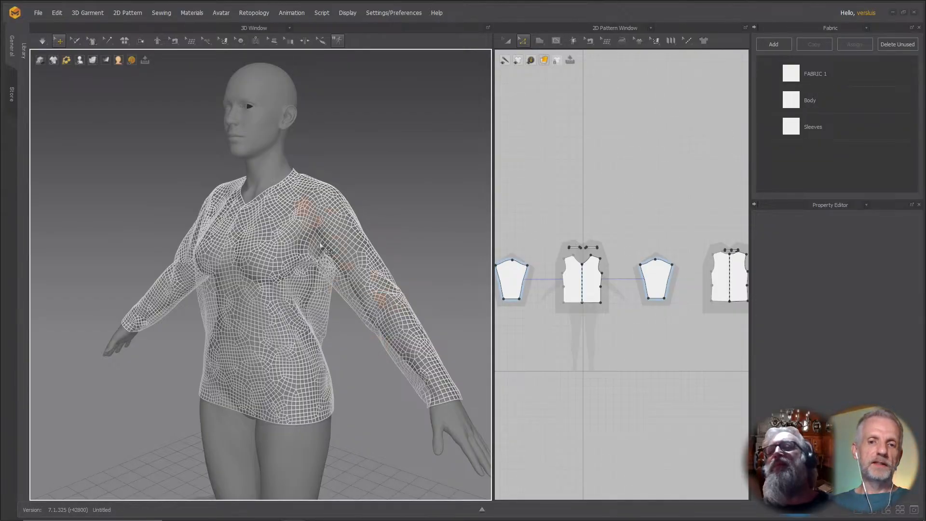
click(93, 60)
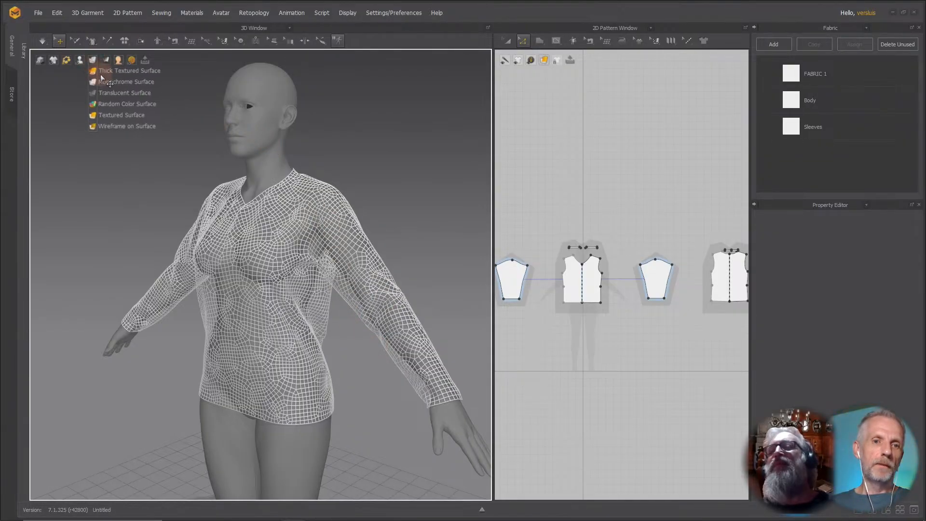
click(112, 115)
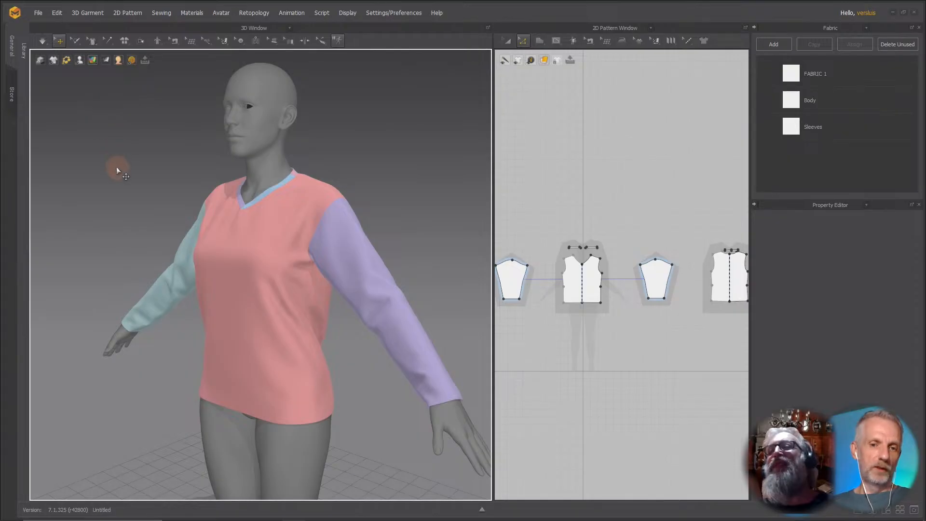
Export all patterns as a single thick OBJ, replacing Angela9_body_bs_Body.obj in the Daz+ Stream folder.
mouse_move(117, 168)
right_down()
mouse_move(192, 169)
mouse_move(106, 177)
mouse_move(116, 165)
mouse_move(112, 186)
right_up()
right_drag(110, 168, 80, 182)
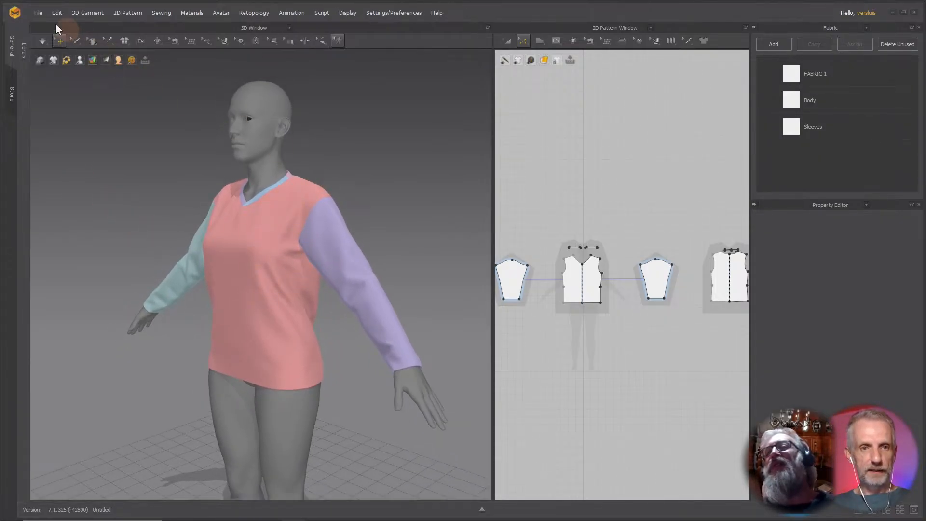
click(38, 12)
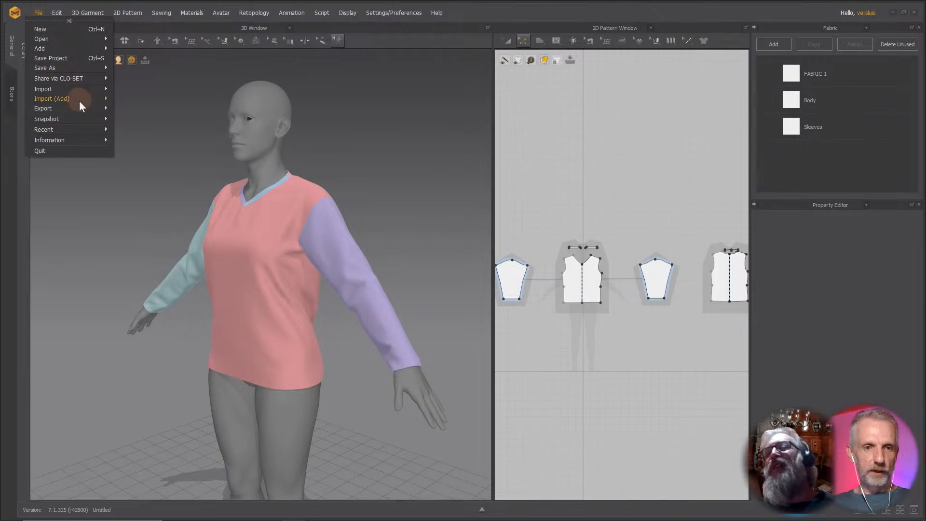
mouse_move(83, 108)
click(157, 119)
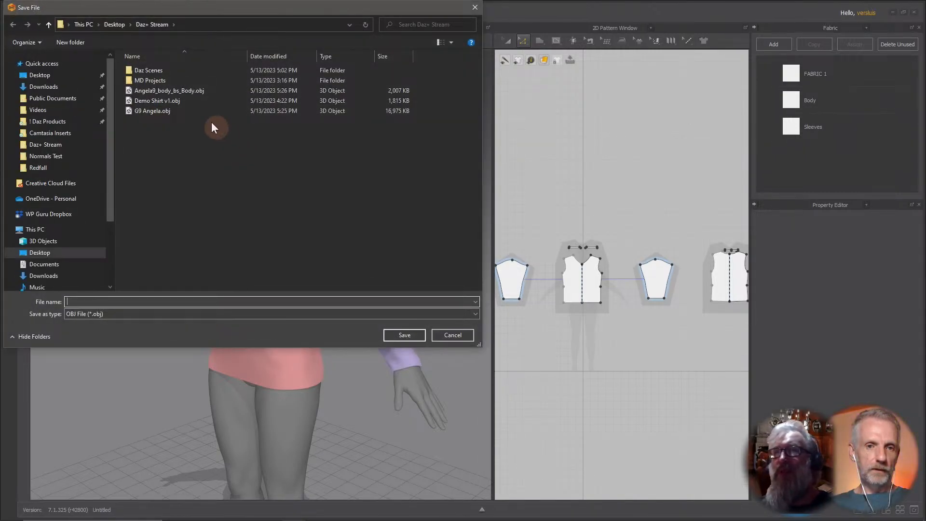
click(202, 94)
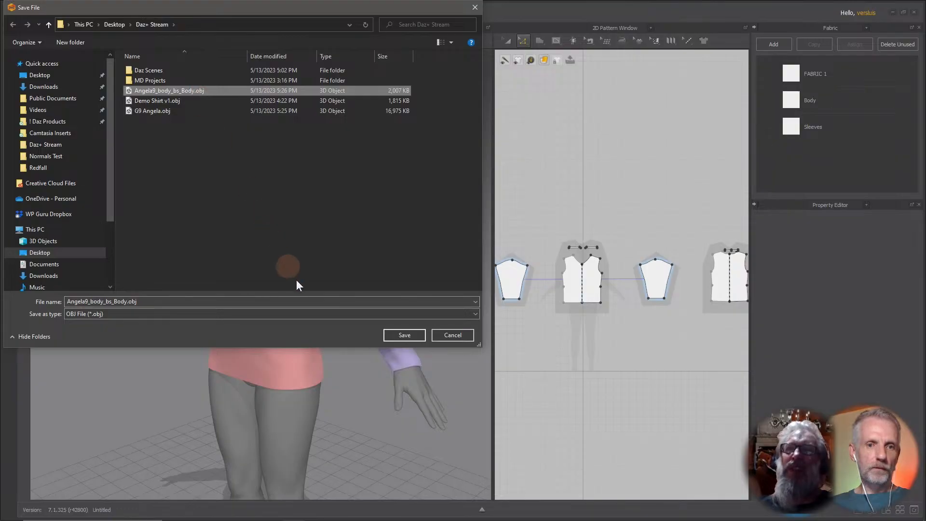
click(417, 335)
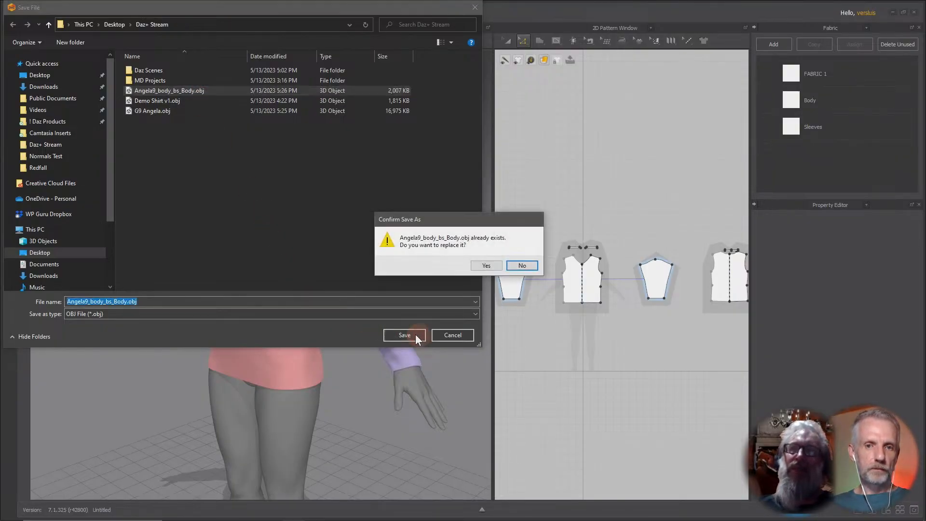
click(485, 266)
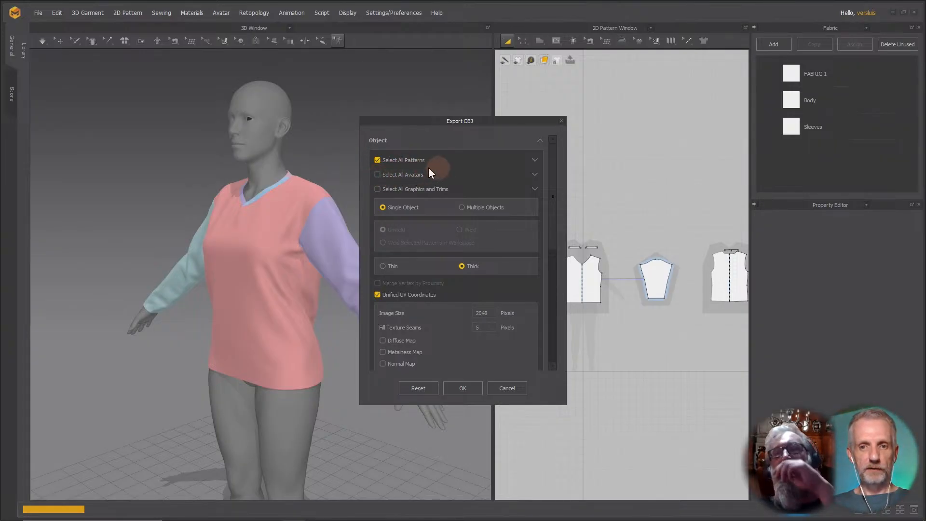
click(463, 388)
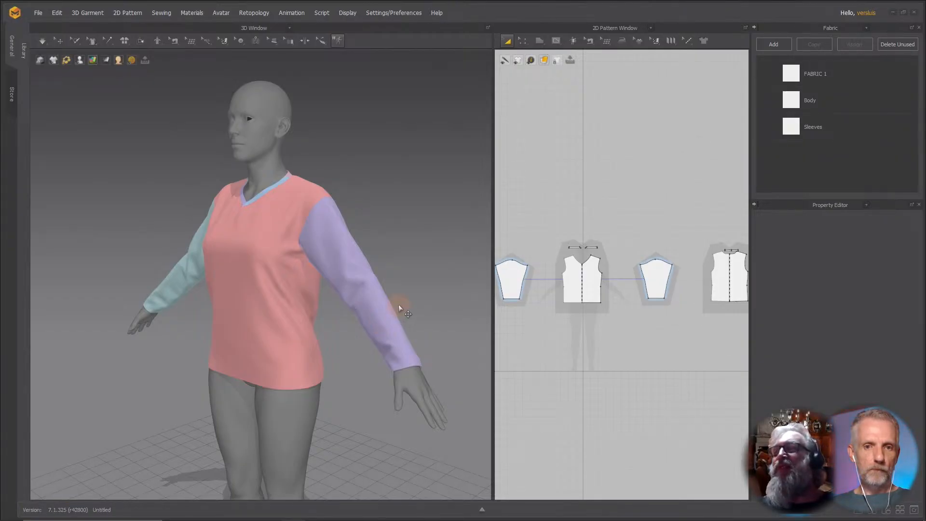
Switch to Daz Studio, unhide Demo Shirt v1 and select it in the scene.
key(alt+Tab)
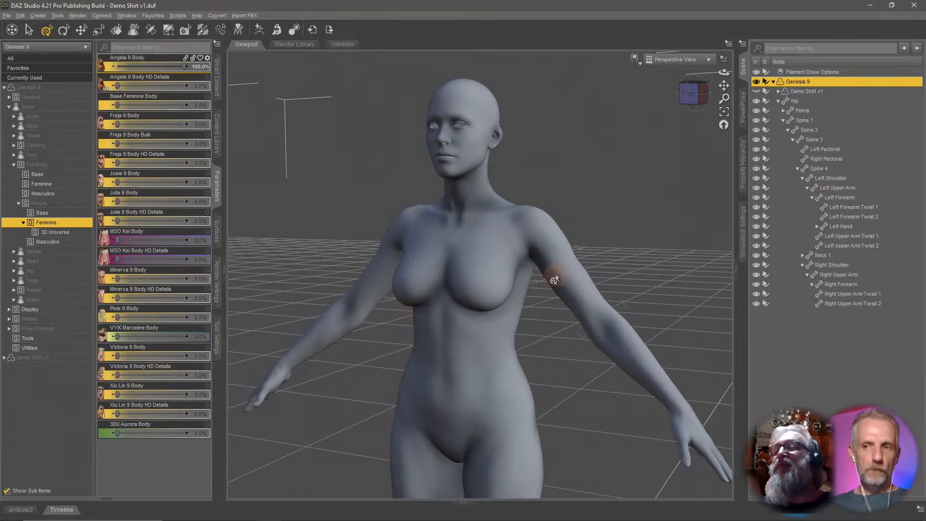
click(756, 91)
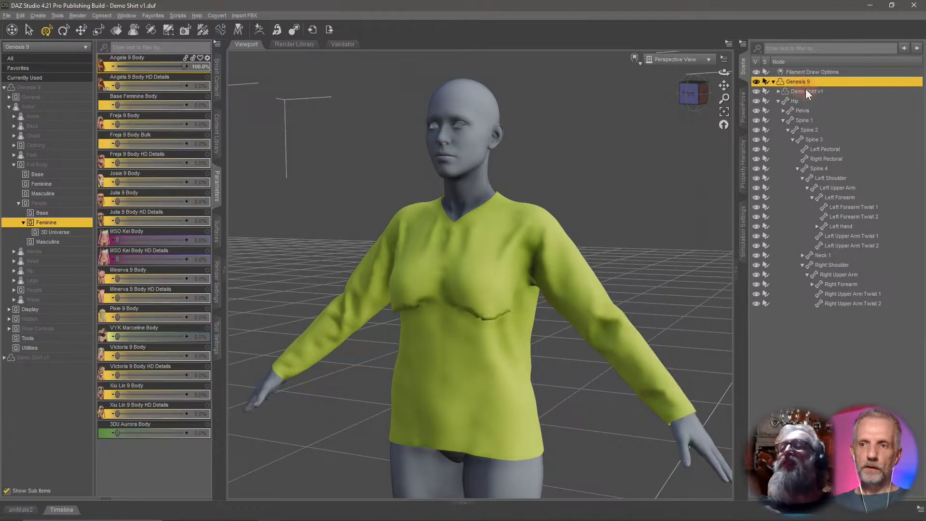
click(806, 90)
middle_drag(655, 203, 610, 205)
scroll(648, 199, up, 2)
scroll(649, 203, down, 3)
scroll(648, 204, up, 1)
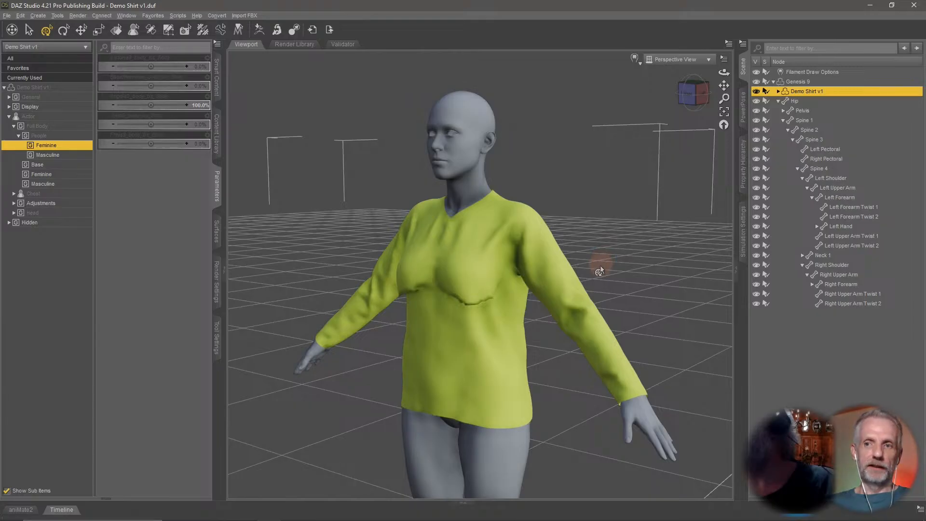
middle_drag(610, 278, 610, 278)
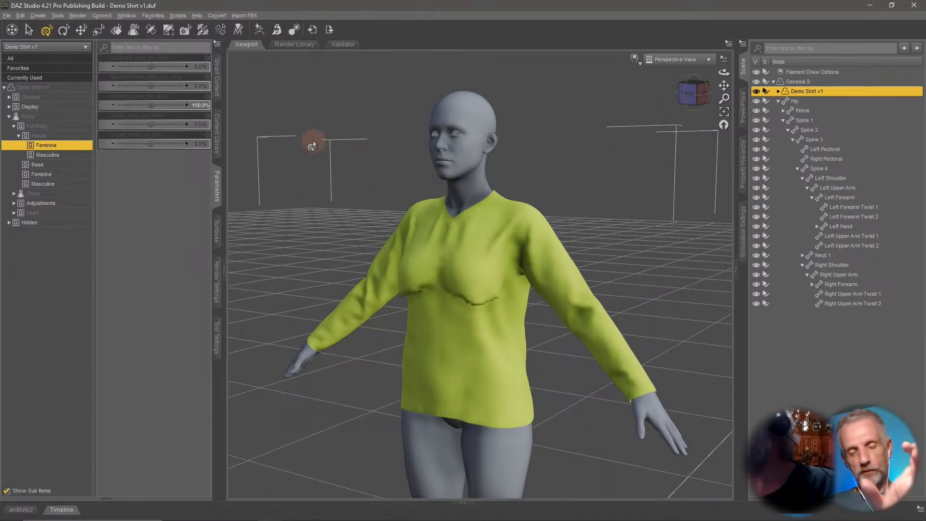
Open Morph Loader Pro and choose Angela9_body_bs_Body.obj from the Daz+ Stream folder as the morph file.
click(26, 16)
mouse_move(52, 91)
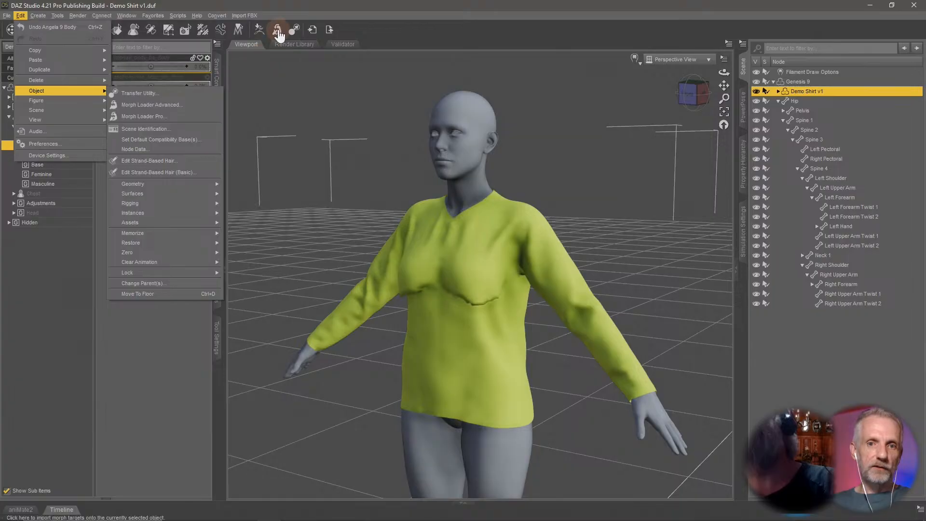
click(188, 116)
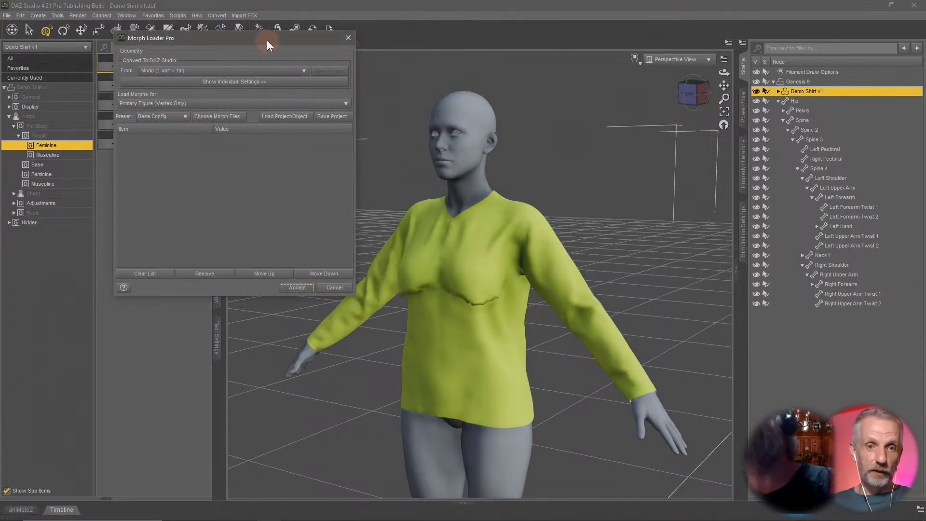
drag(267, 39, 250, 60)
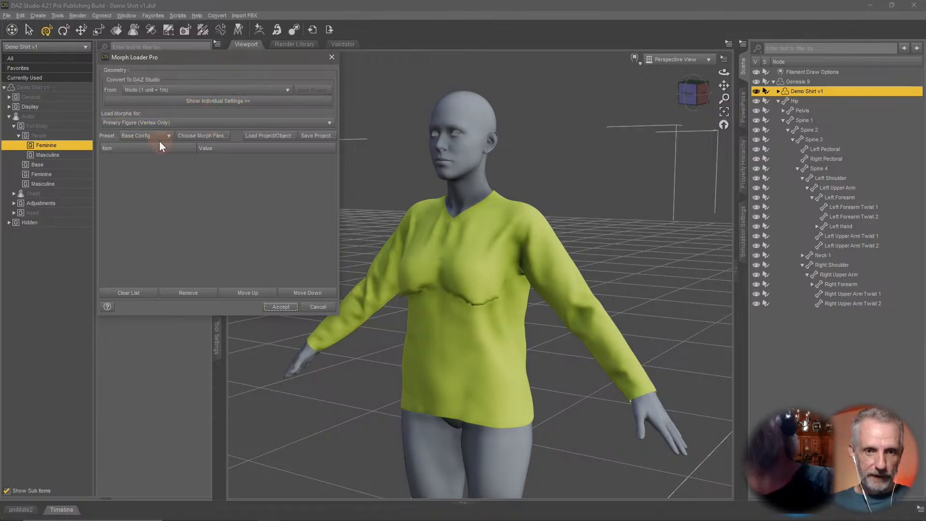
click(214, 136)
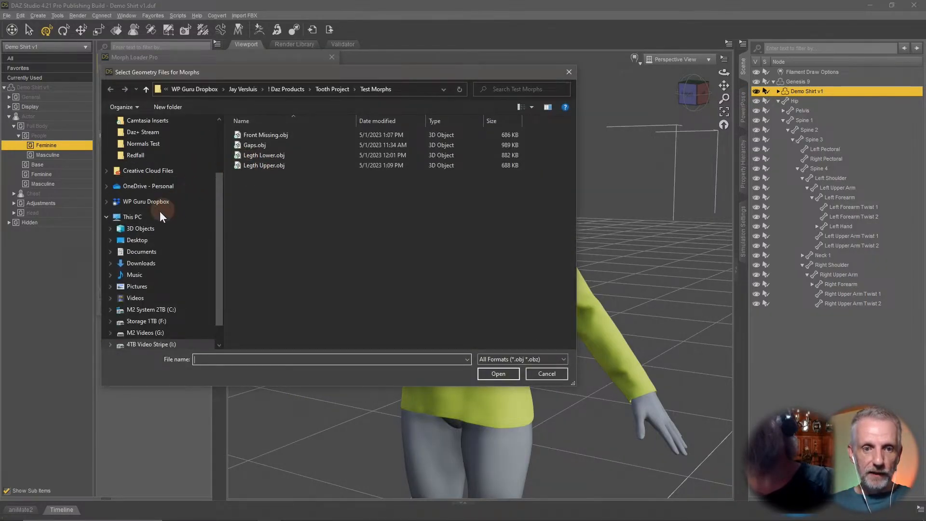
scroll(162, 173, up, 3)
click(170, 141)
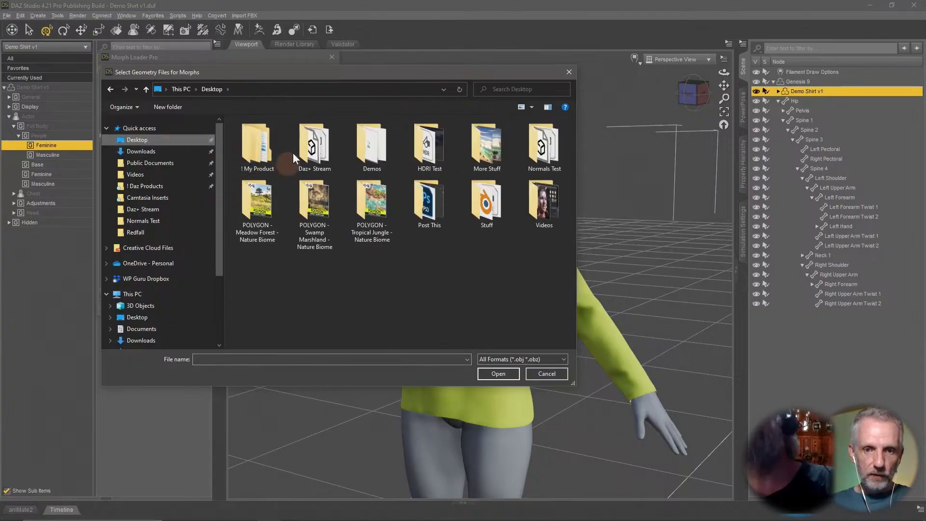
double_click(319, 156)
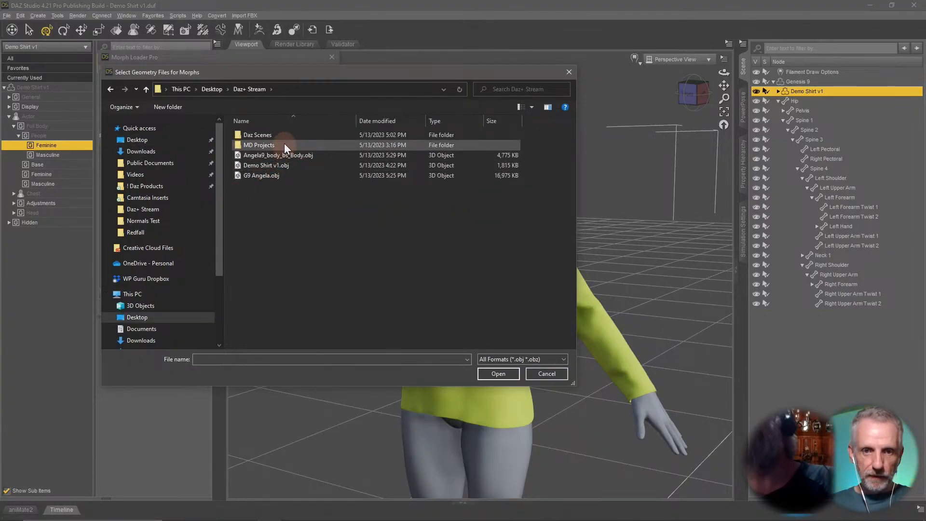
click(303, 154)
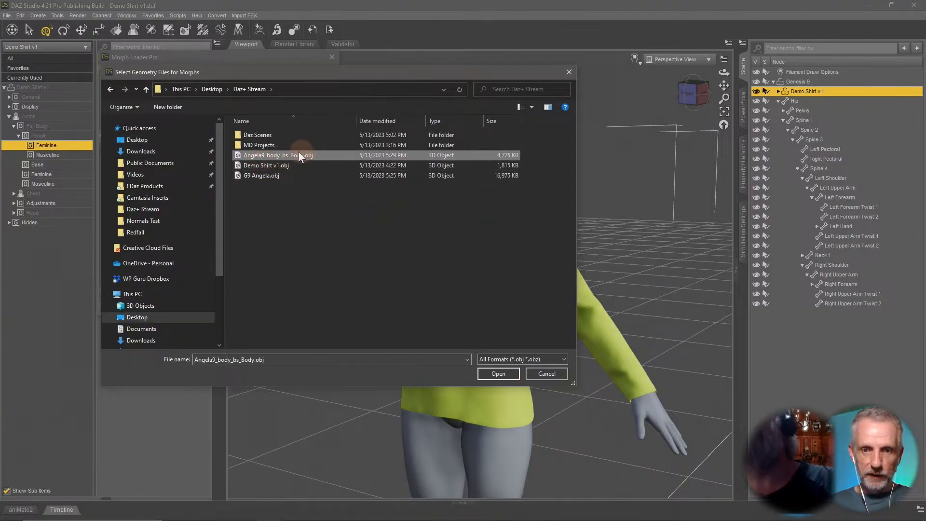
click(498, 373)
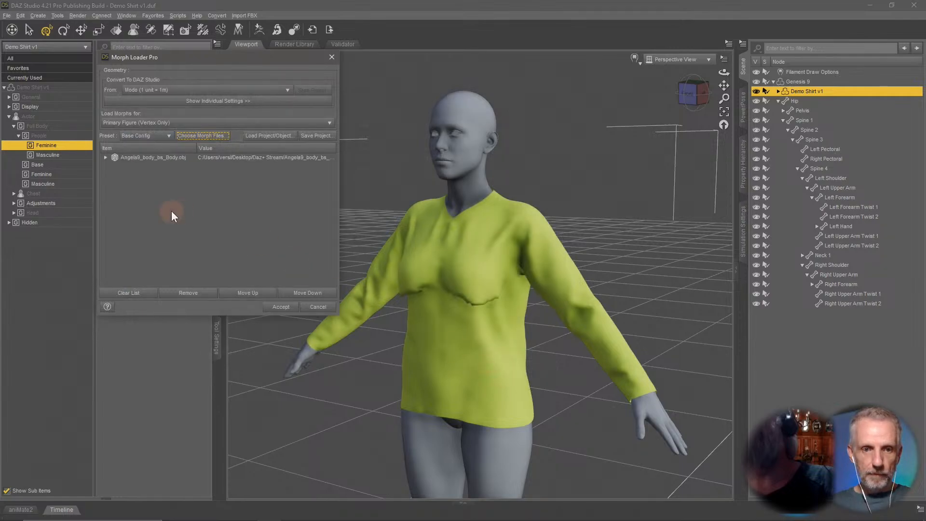
Review the morph's Reverse Deformations and Overwrite Existing settings, then try to load it onto the shirt.
click(105, 158)
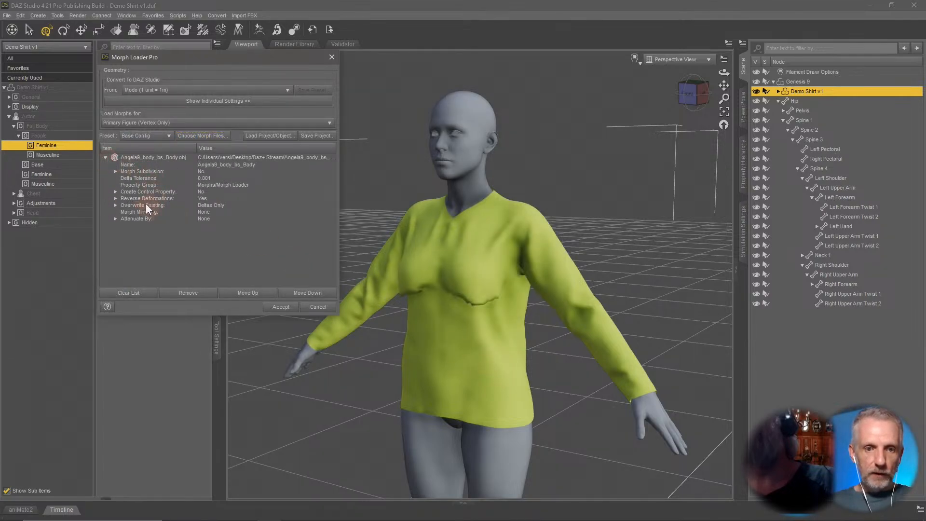
click(204, 198)
click(115, 198)
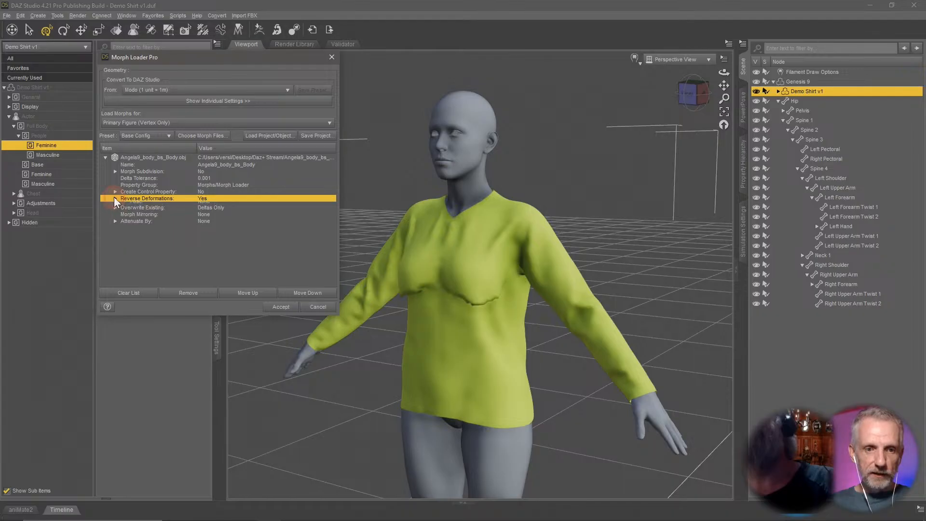
click(205, 199)
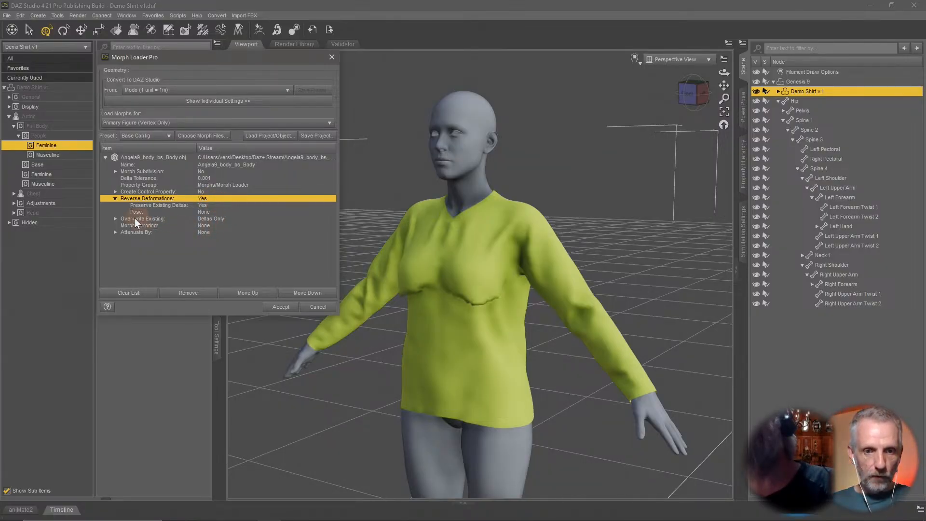
click(116, 220)
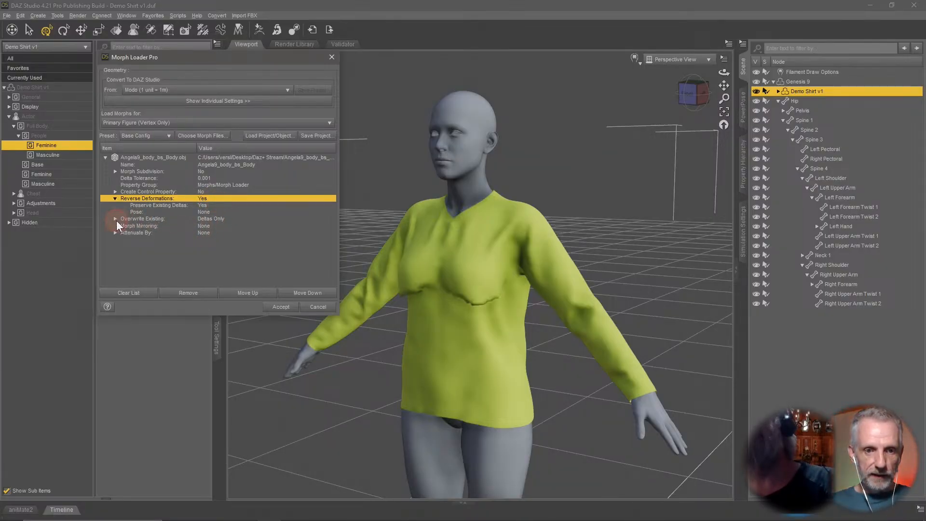
click(213, 218)
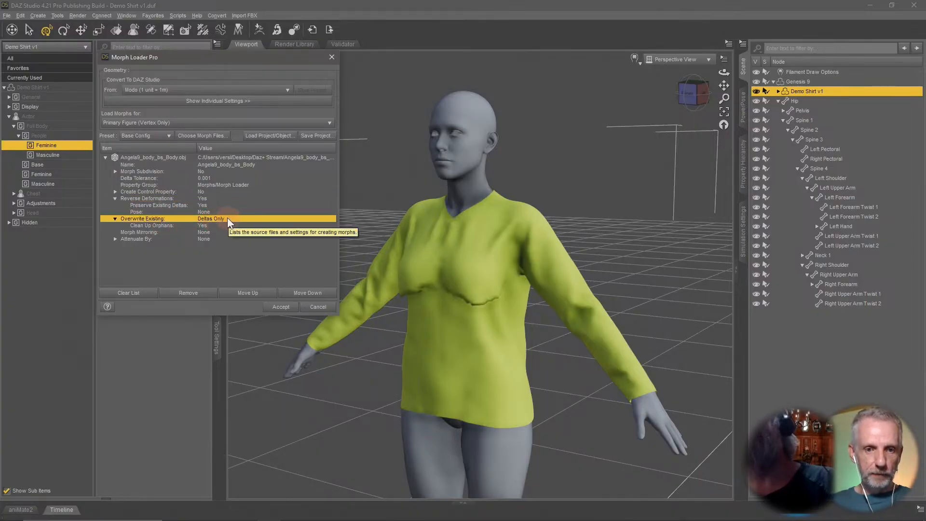
click(222, 160)
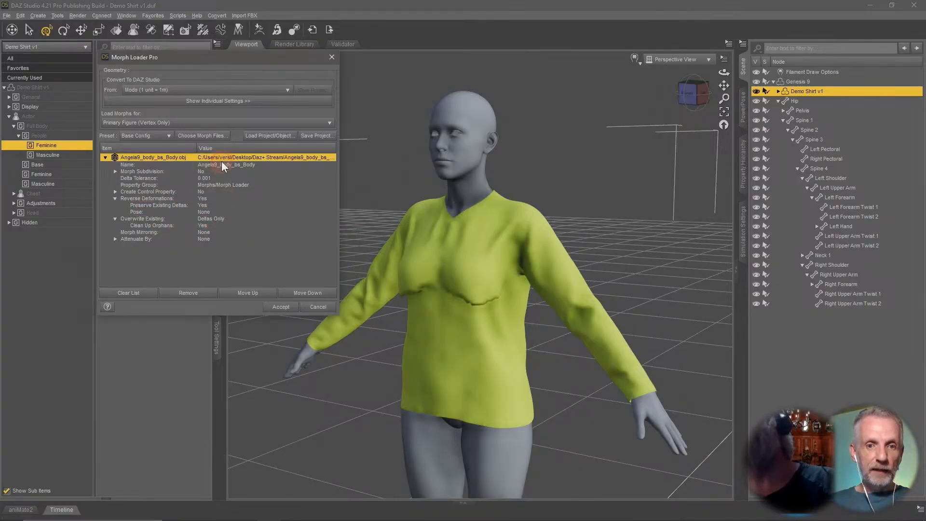
click(238, 164)
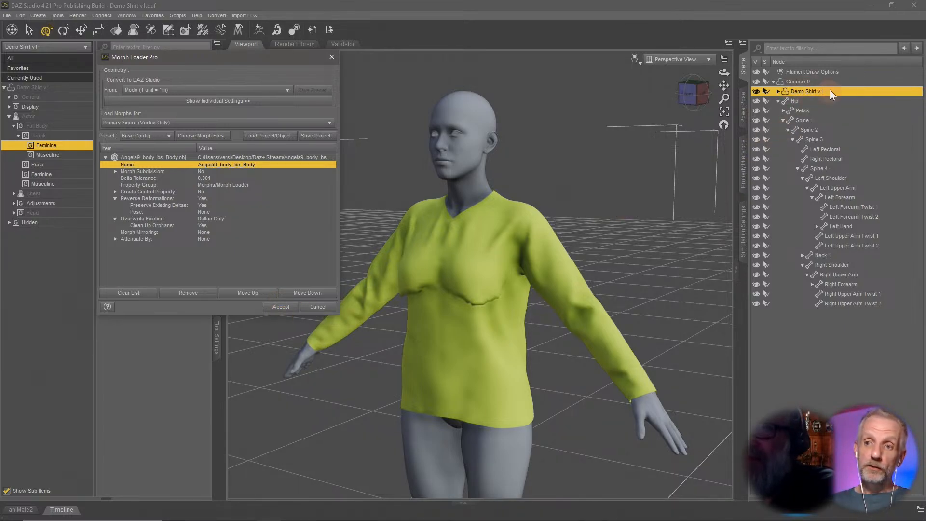
click(281, 306)
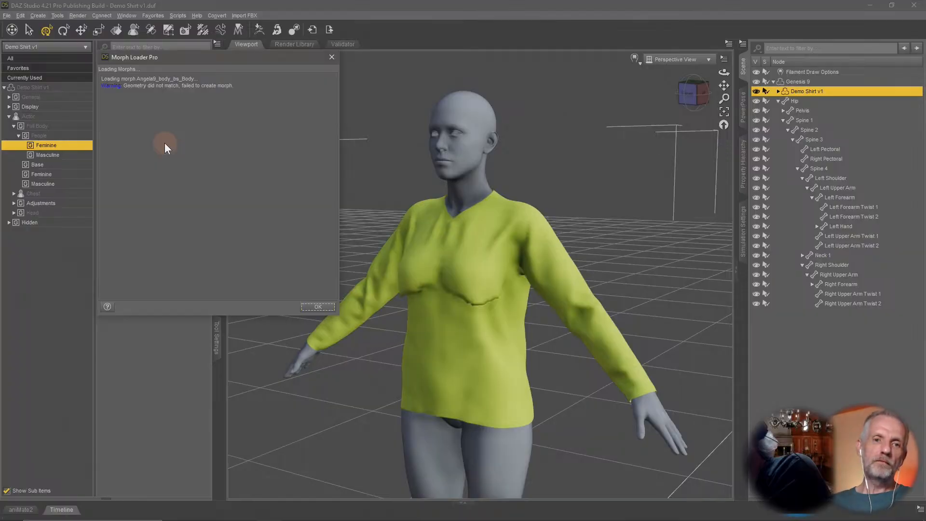
click(318, 307)
Switch to Marvelous Designer and delete all garment patterns from the scene.
key(alt+Tab)
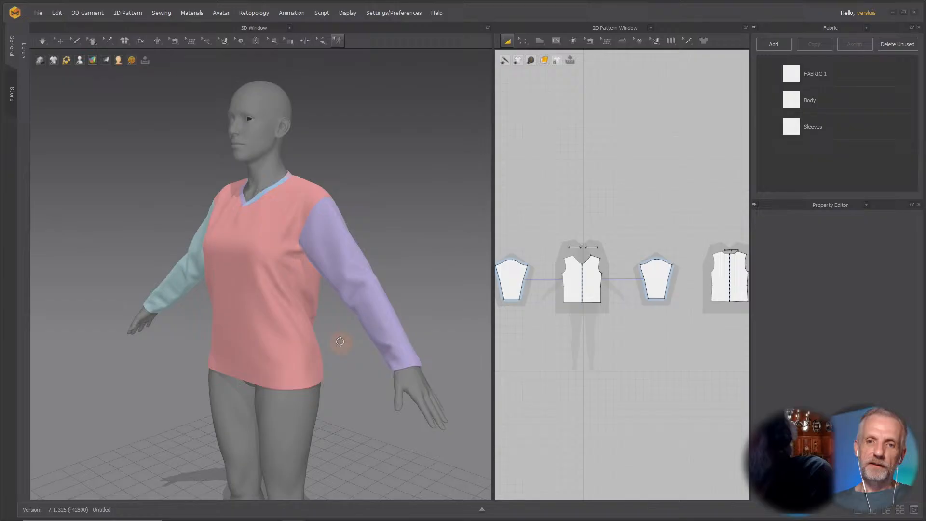
mouse_move(340, 341)
right_down()
mouse_move(431, 344)
mouse_move(344, 343)
right_up()
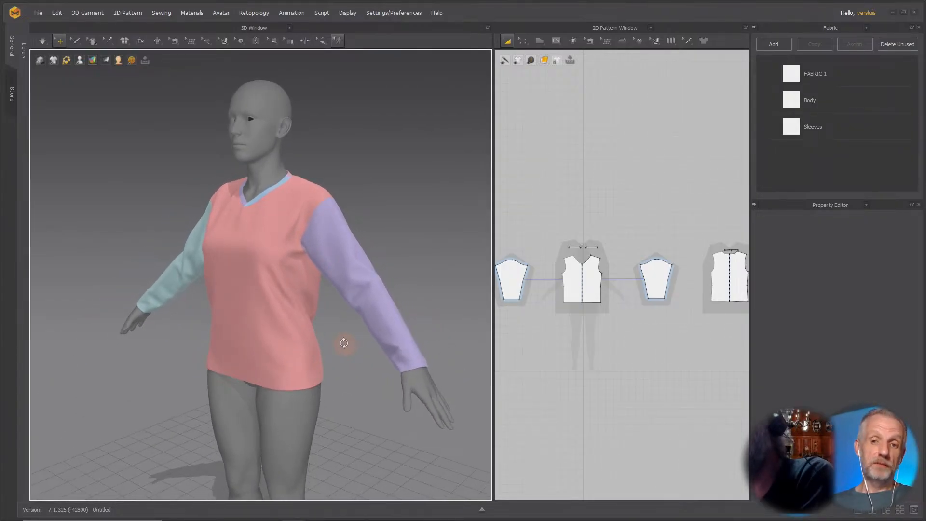
scroll(352, 343, down, 3)
scroll(353, 335, up, 3)
scroll(355, 340, down, 1)
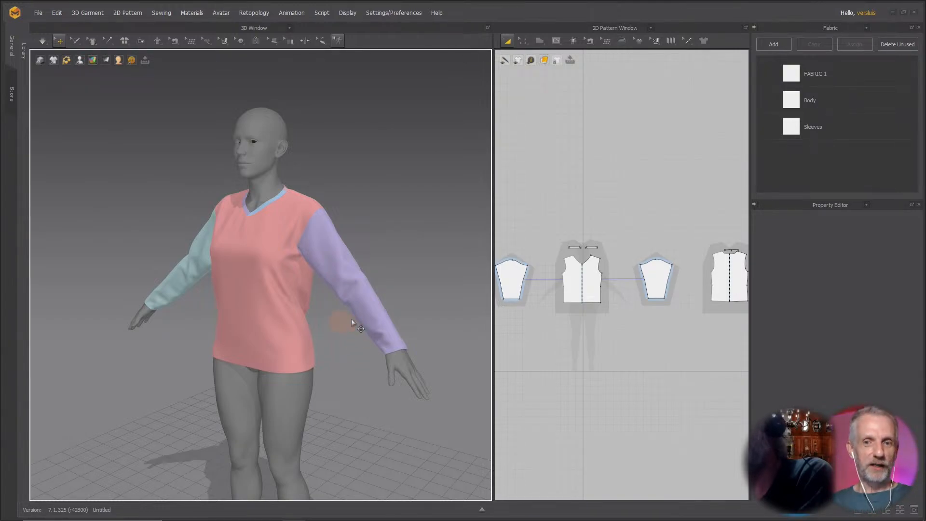
scroll(468, 311, down, 2)
scroll(467, 313, up, 1)
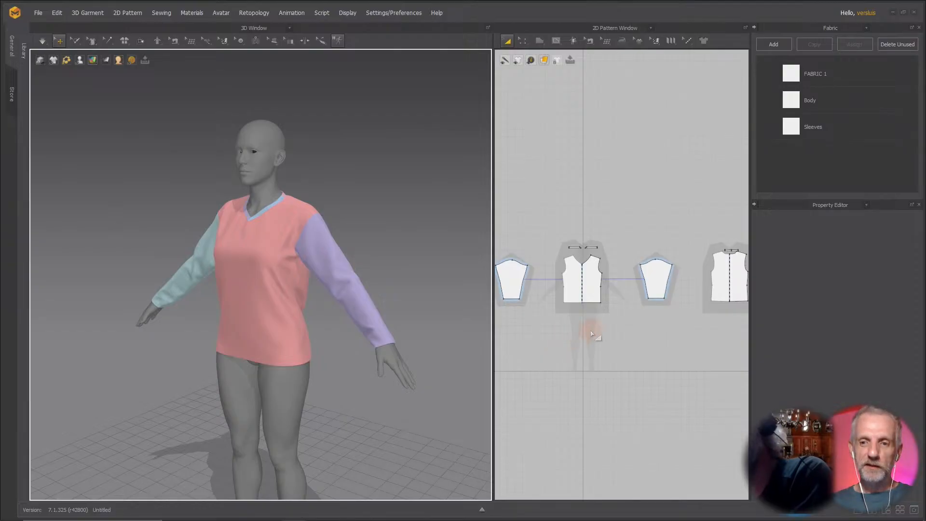
key(ctrl+a)
key(Delete)
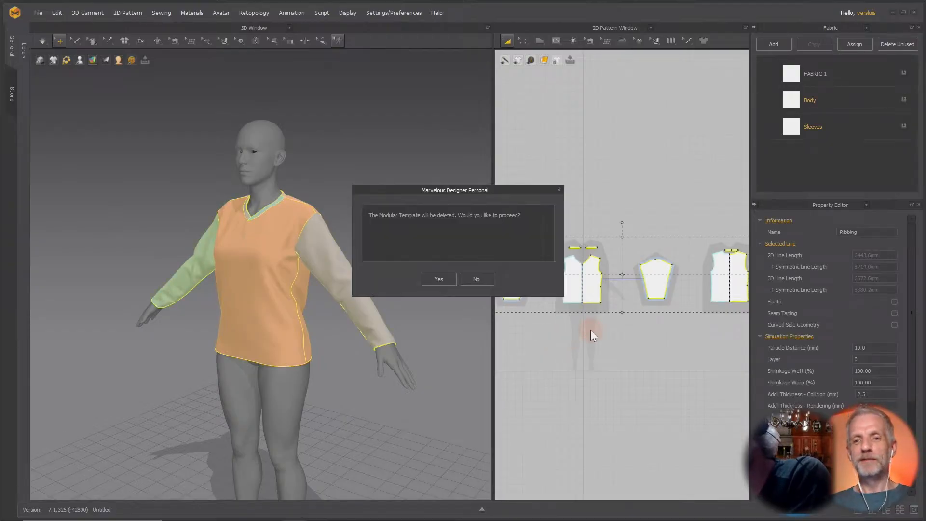
click(445, 276)
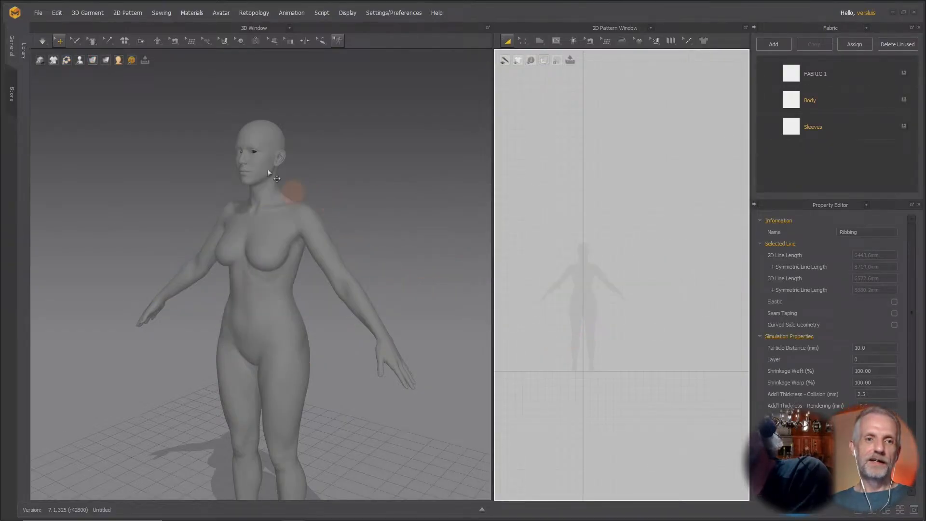
Switch to Daz Studio and export the shirt as OBJ, replacing Angela9_body_bs_Body.obj in Daz+ Stream.
key(alt+Tab)
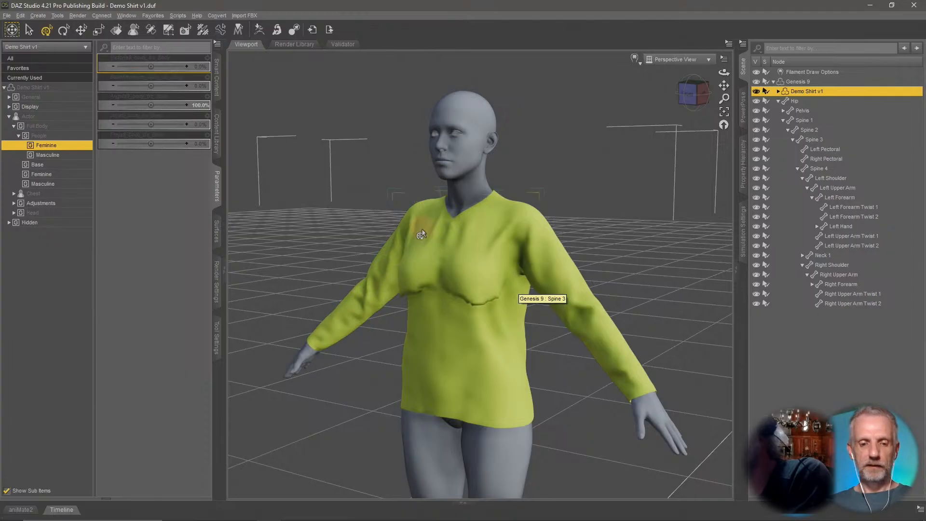
key(ctrl+e)
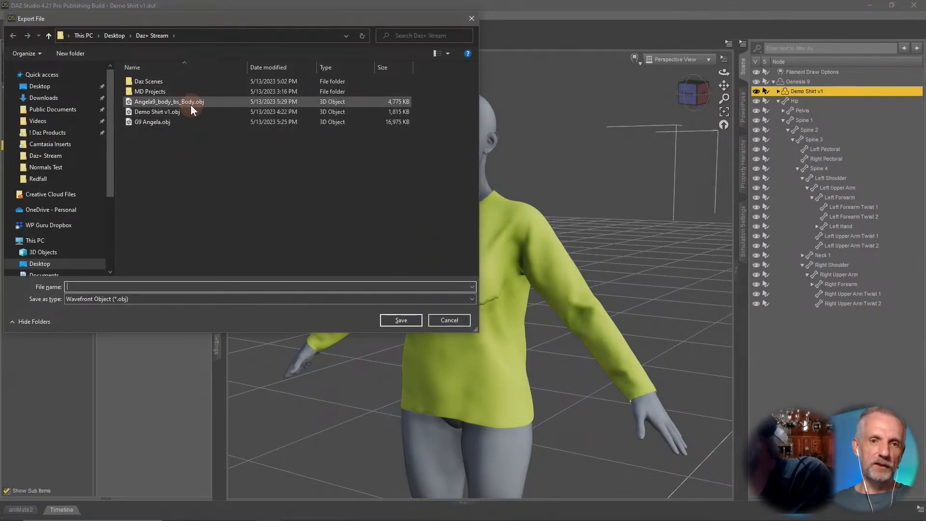
click(167, 102)
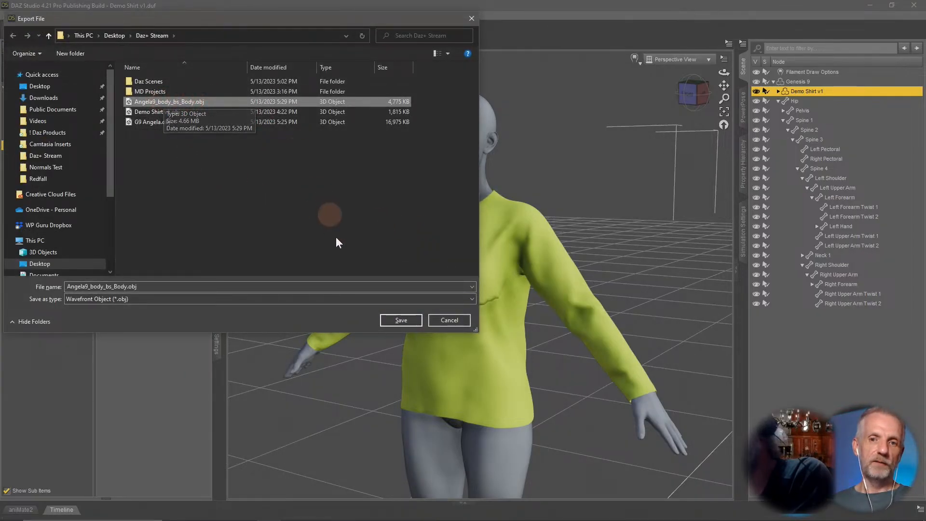
click(401, 320)
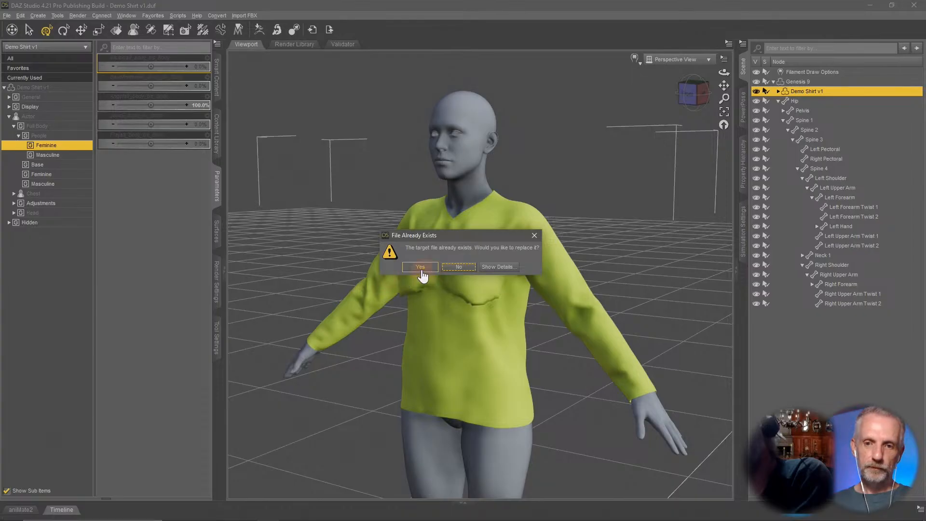
click(420, 266)
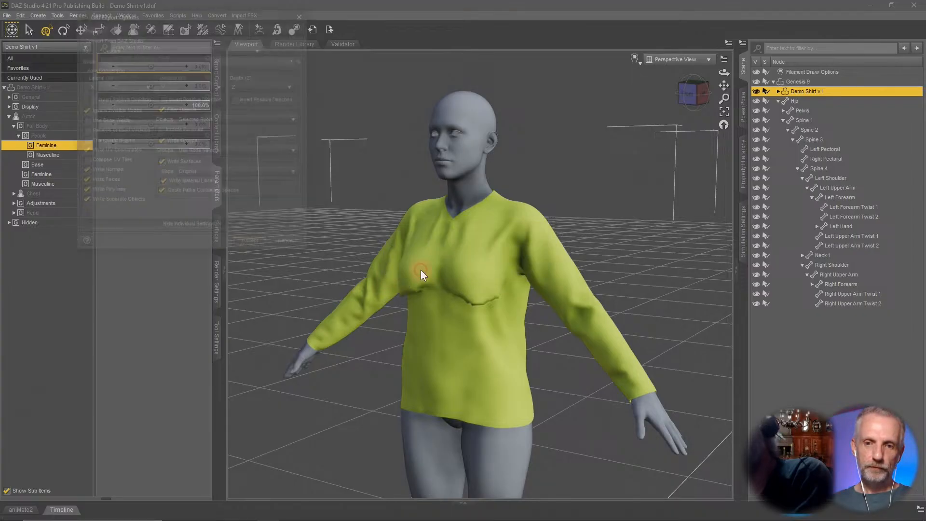
click(252, 244)
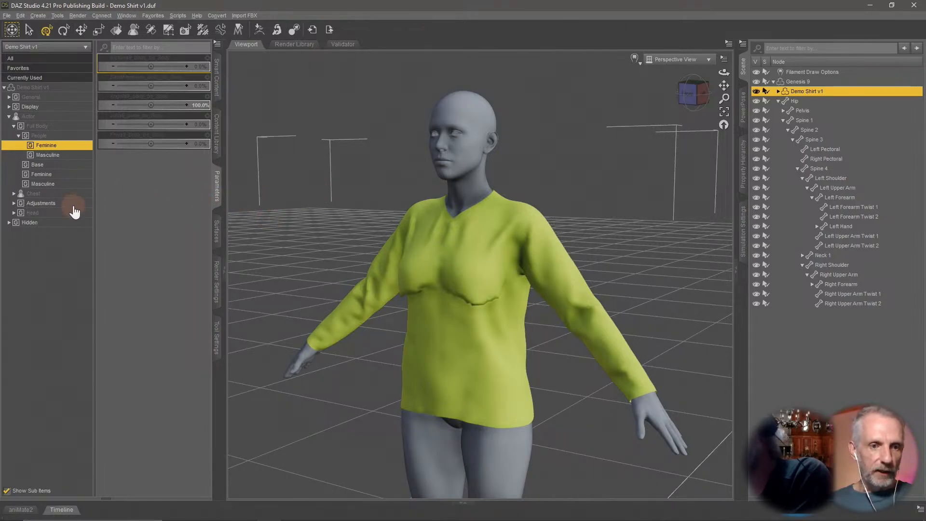
Check the shirt's Mesh Resolution level in its General parameters.
click(61, 98)
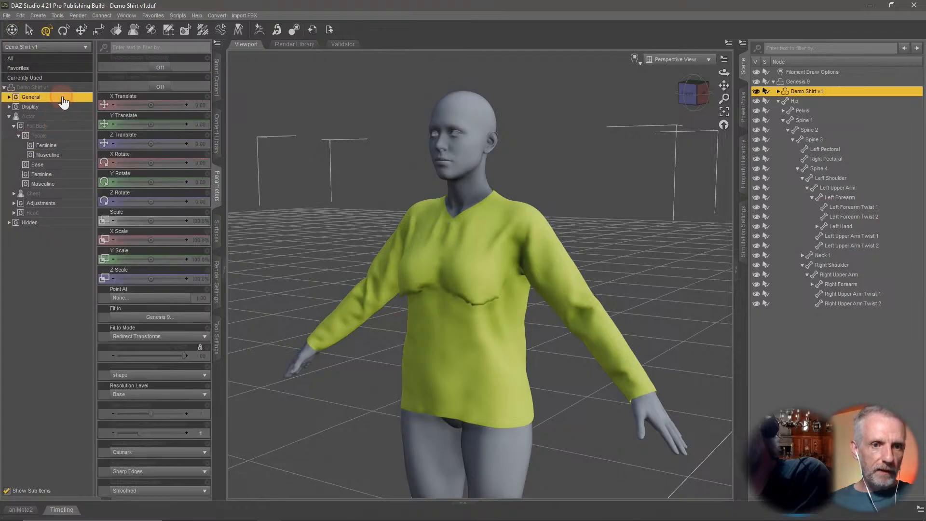
click(63, 99)
click(67, 136)
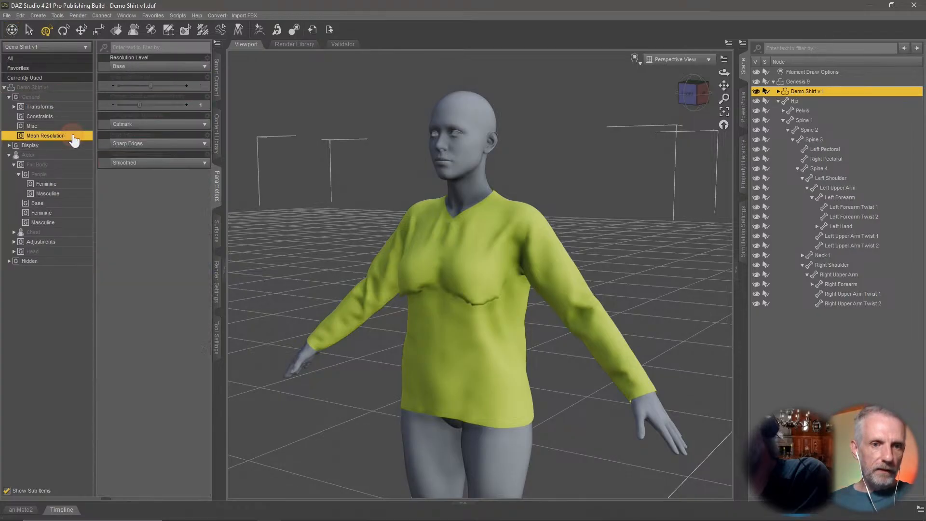
click(170, 68)
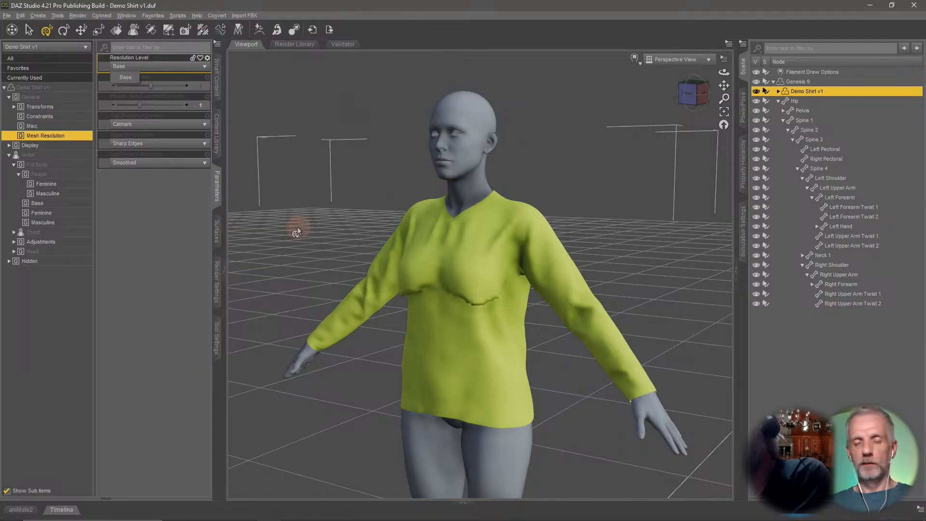
Switch to Marvelous Designer and import Angela9_body_bs_Body.obj as a garment with default import settings.
key(alt+Tab)
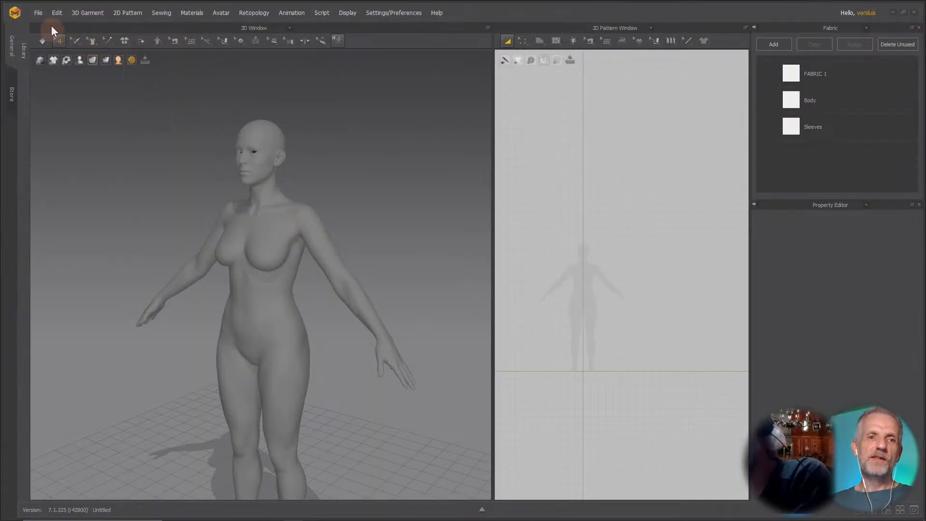
click(38, 13)
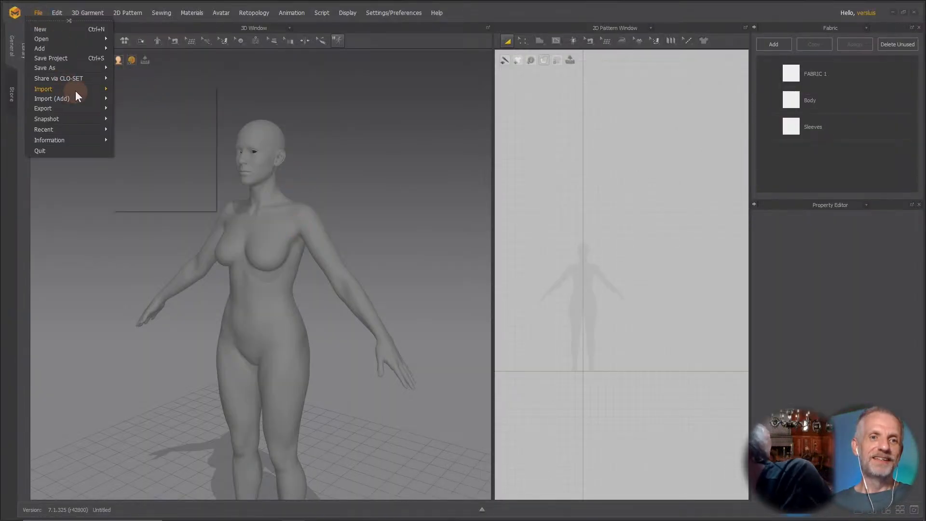
mouse_move(83, 97)
click(143, 117)
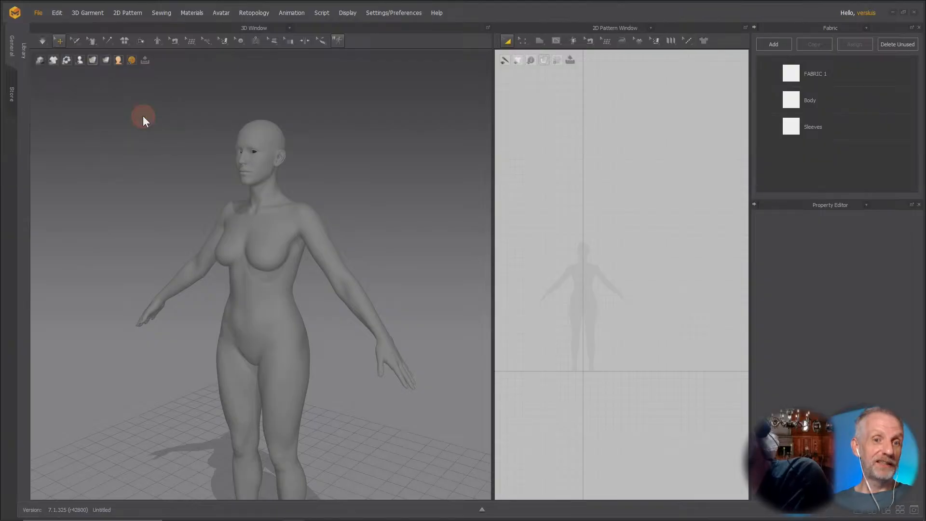
click(201, 92)
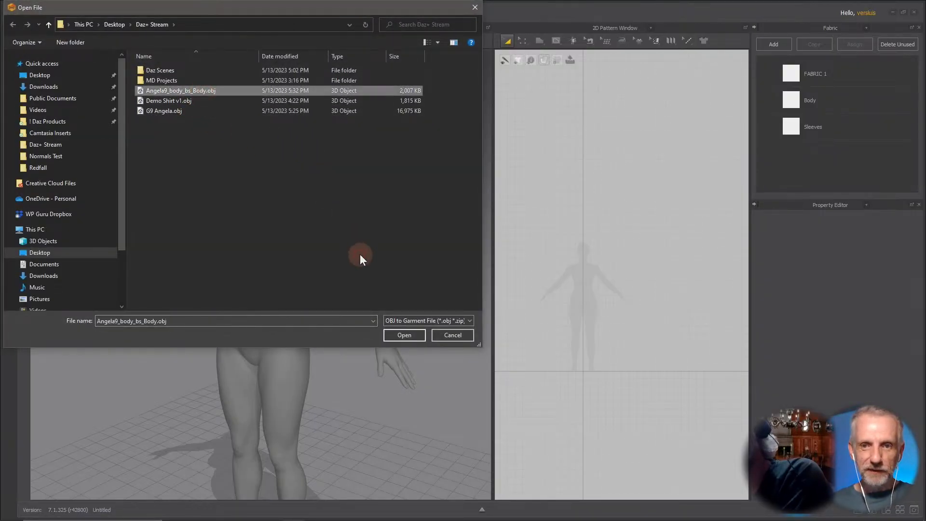
click(402, 334)
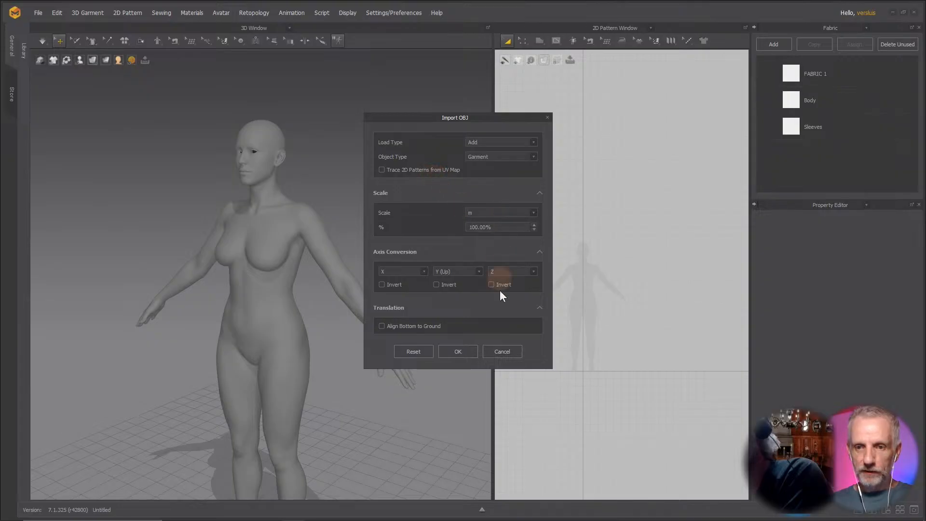
click(458, 351)
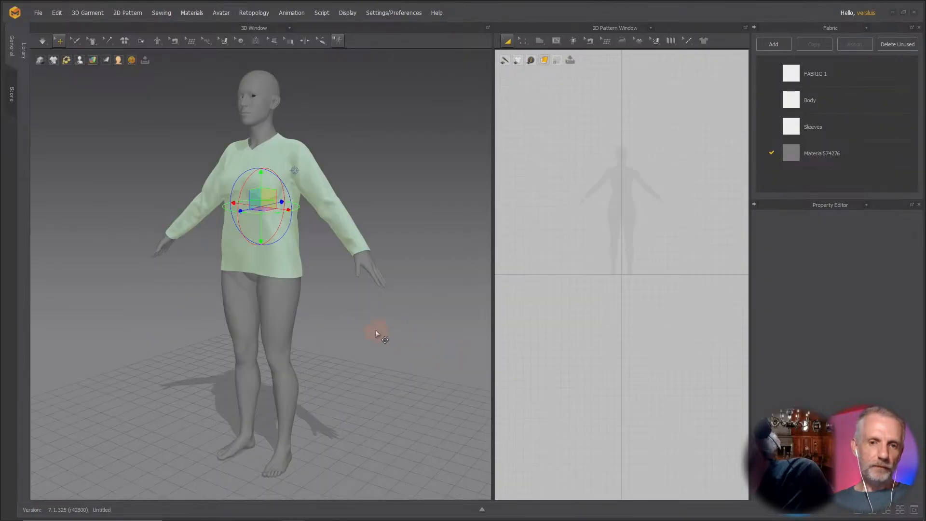
Zoom, orbit and simulate to inspect how the imported shirt fits the avatar.
scroll(316, 260, up, 6)
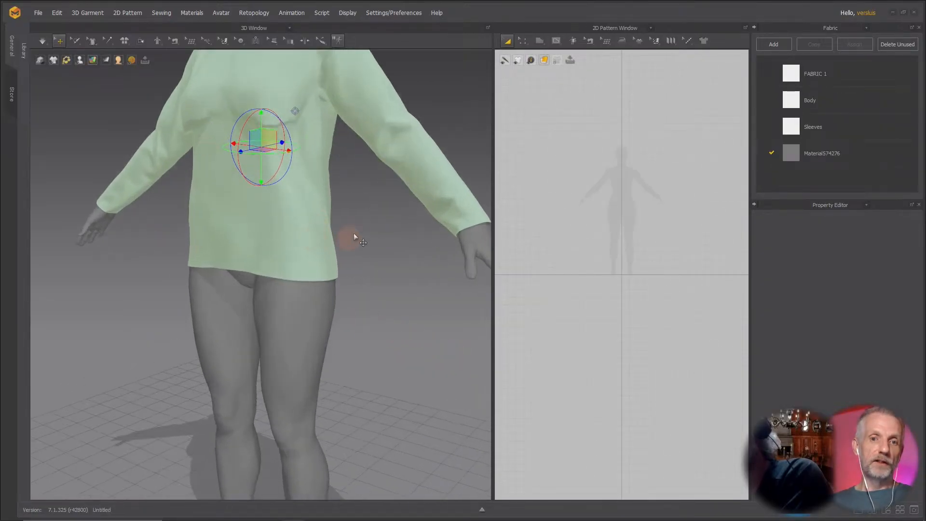
middle_drag(349, 333, 355, 379)
scroll(356, 381, down, 2)
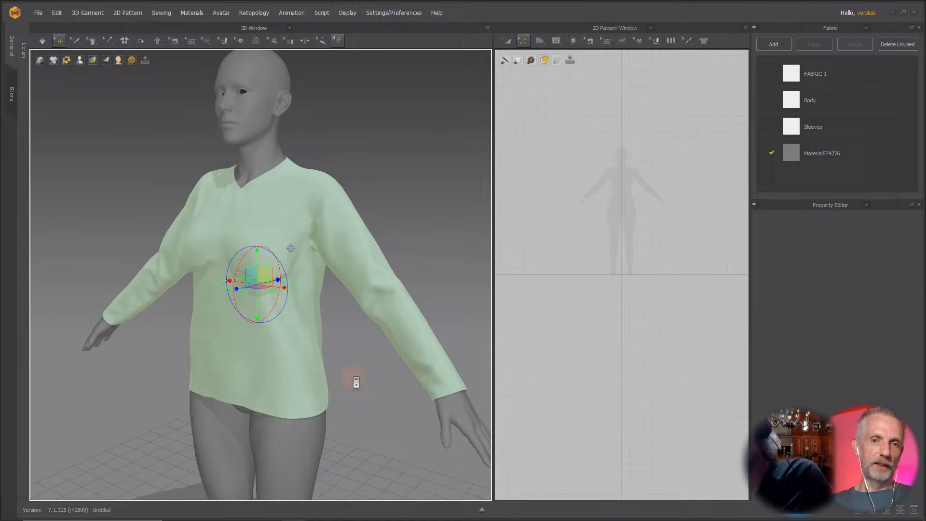
mouse_move(356, 381)
right_down()
mouse_move(413, 383)
mouse_move(309, 378)
mouse_move(362, 377)
mouse_move(311, 381)
mouse_move(341, 373)
right_up()
click(363, 380)
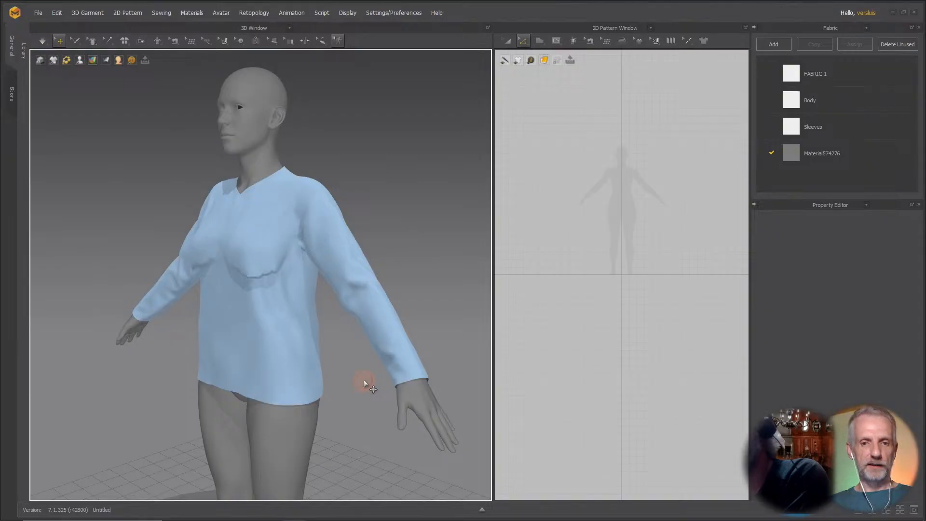
key(space)
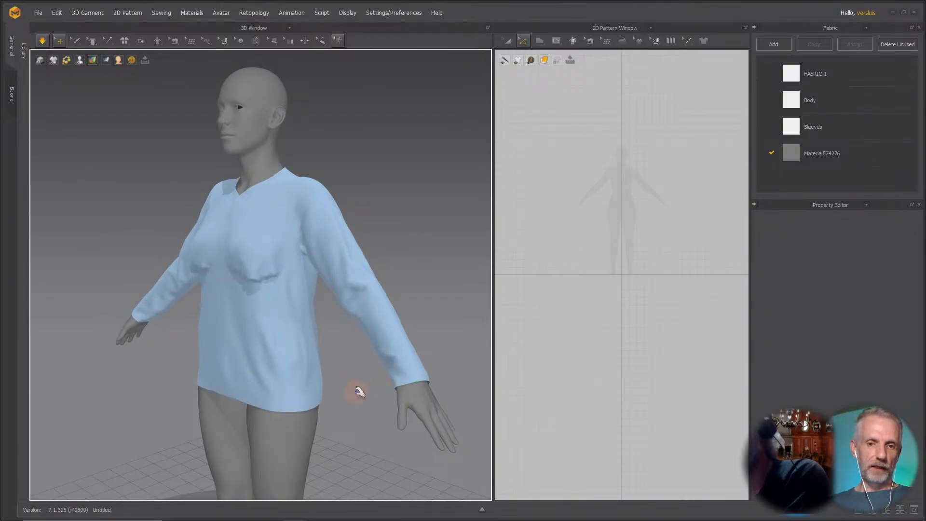
right_drag(360, 391, 449, 386)
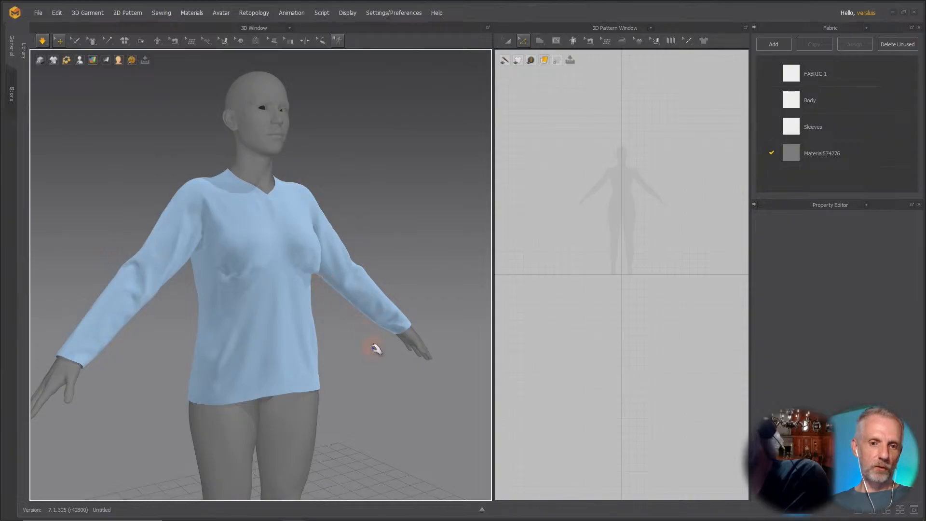
right_drag(376, 348, 422, 271)
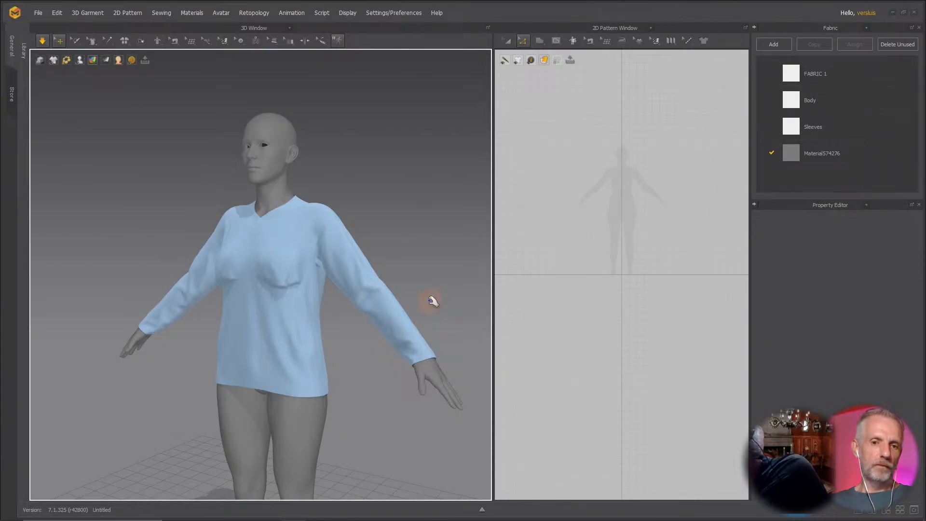
mouse_move(415, 253)
right_down()
mouse_move(440, 263)
mouse_move(412, 260)
right_up()
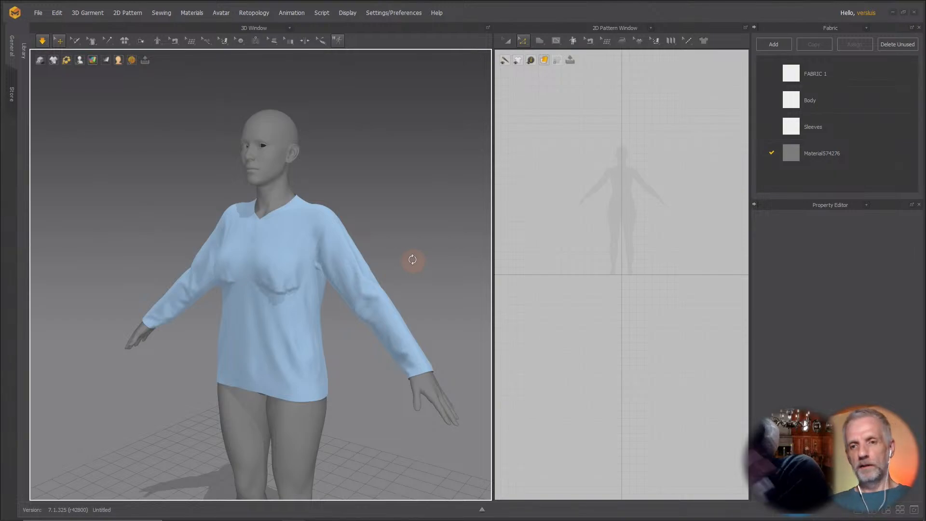
Delete the imported shirt and the avatar from the scene.
click(376, 289)
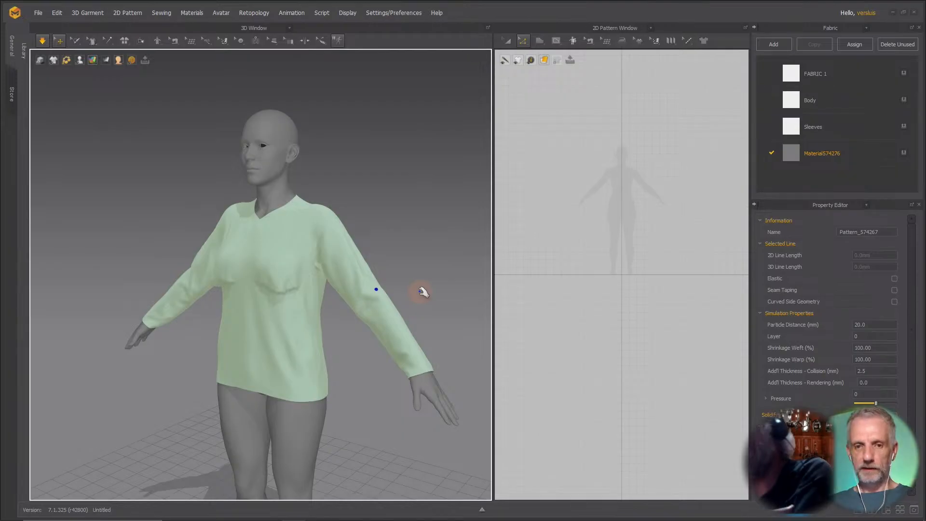
key(Delete)
click(303, 275)
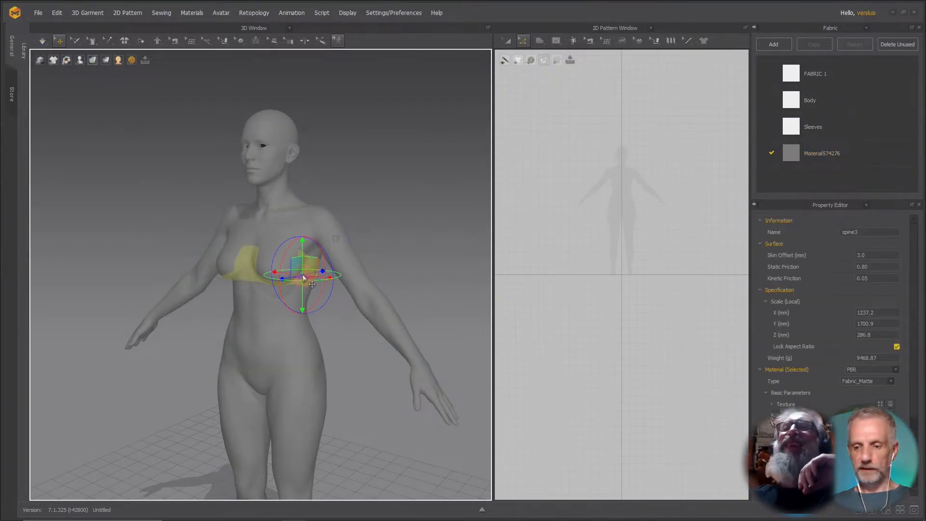
key(Delete)
Load the G9 Base avatar from the Genesis 9 library into the scene.
click(11, 54)
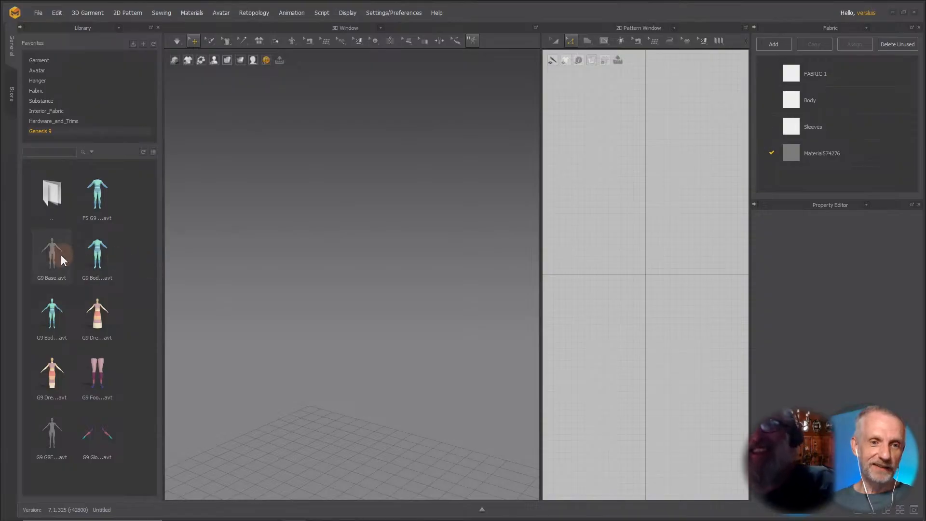
drag(61, 255, 222, 303)
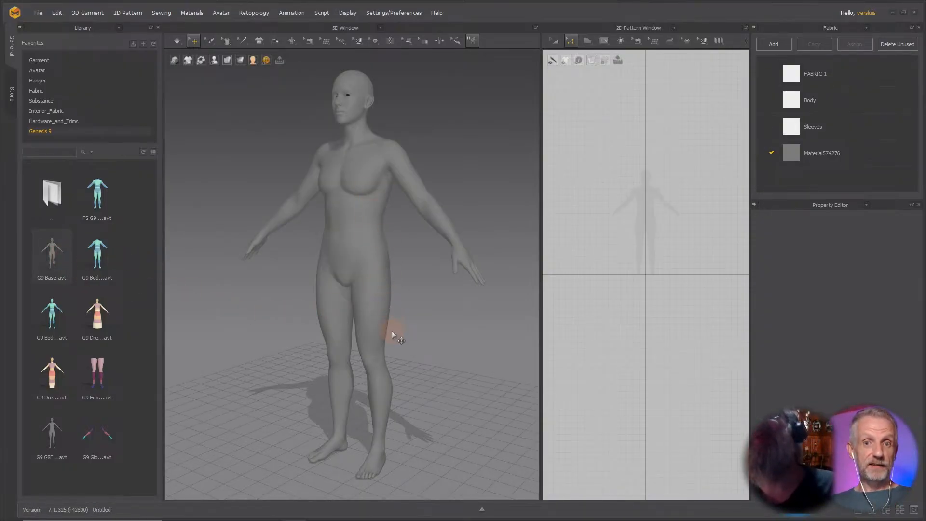
Switch to Daz Studio, select Genesis 9 and dial out its Angela 9 Body shape.
key(alt+Tab)
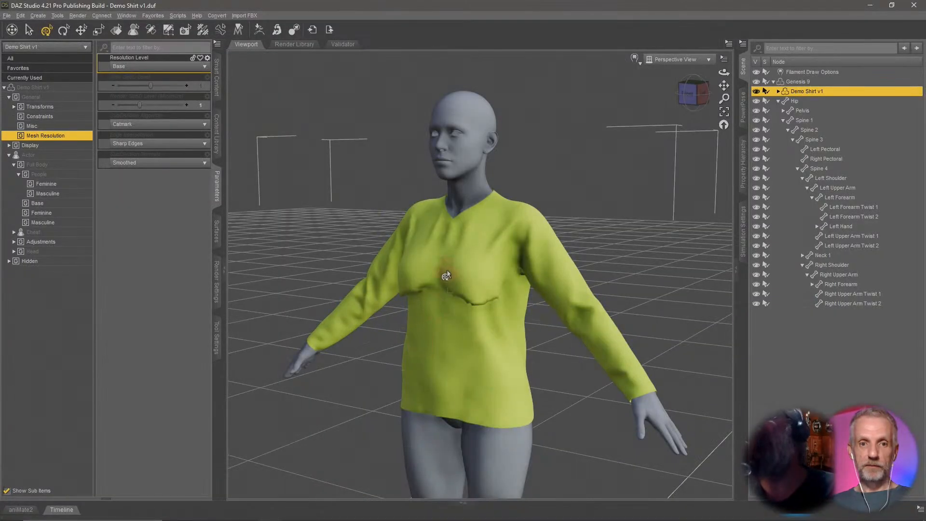
click(817, 80)
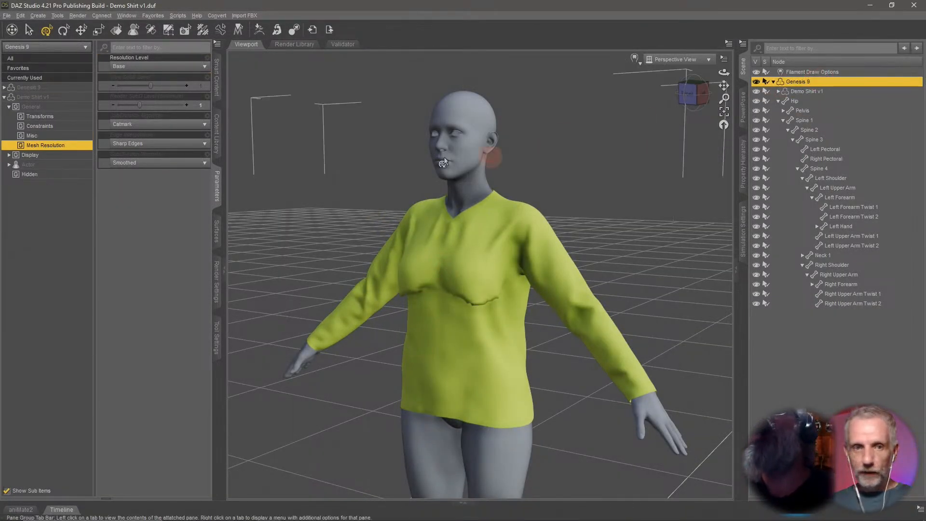
click(53, 78)
drag(184, 85, 36, 98)
middle_drag(433, 251, 433, 248)
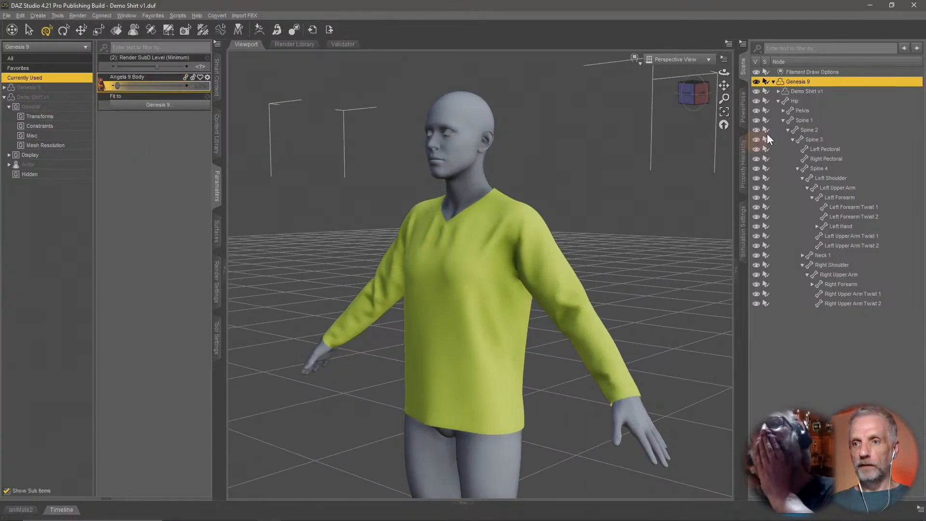
Export the shirt as OBJ named Demo Shirt Base into Daz+ Stream, accepting the export options.
click(820, 91)
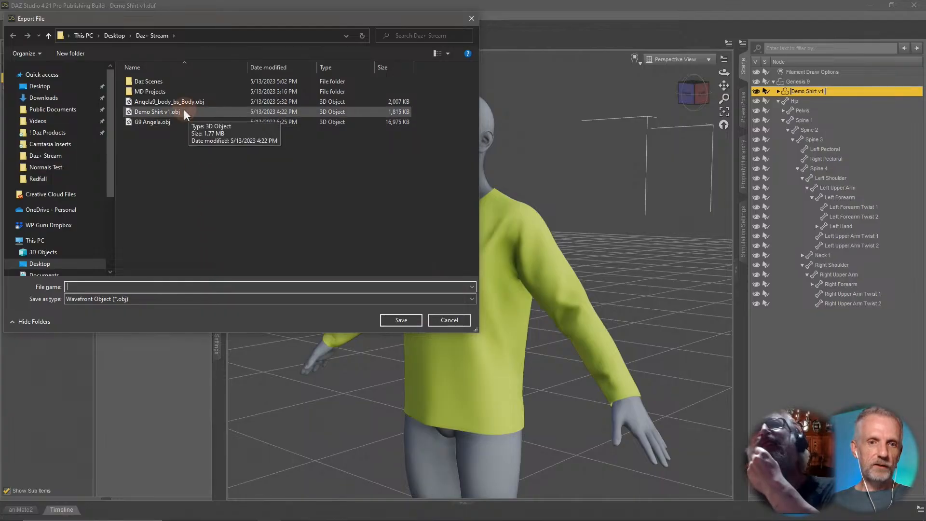
click(224, 289)
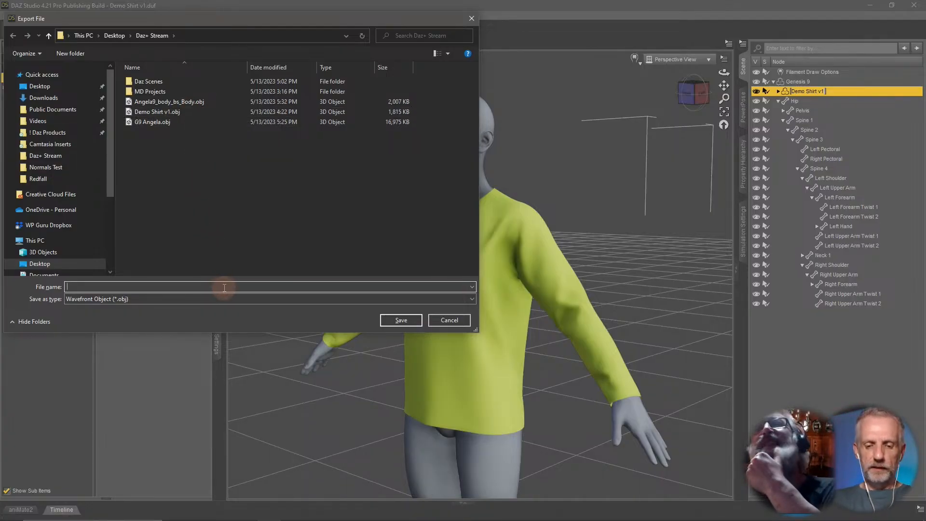
text(Demo Shirt )
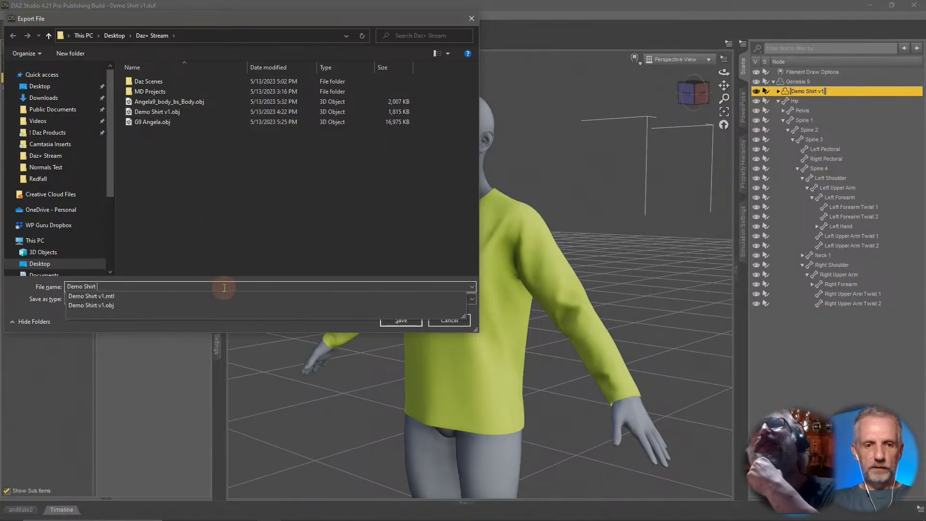
text(Base)
key(Return)
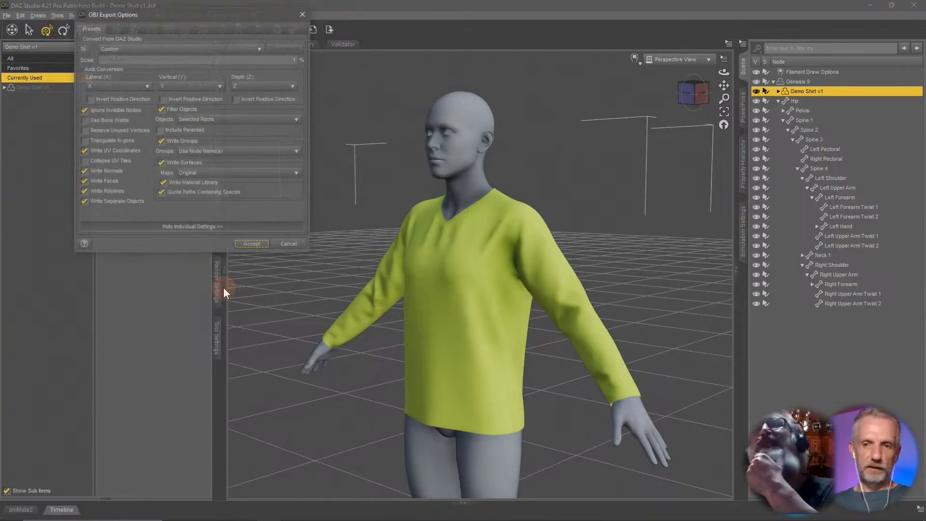
click(252, 244)
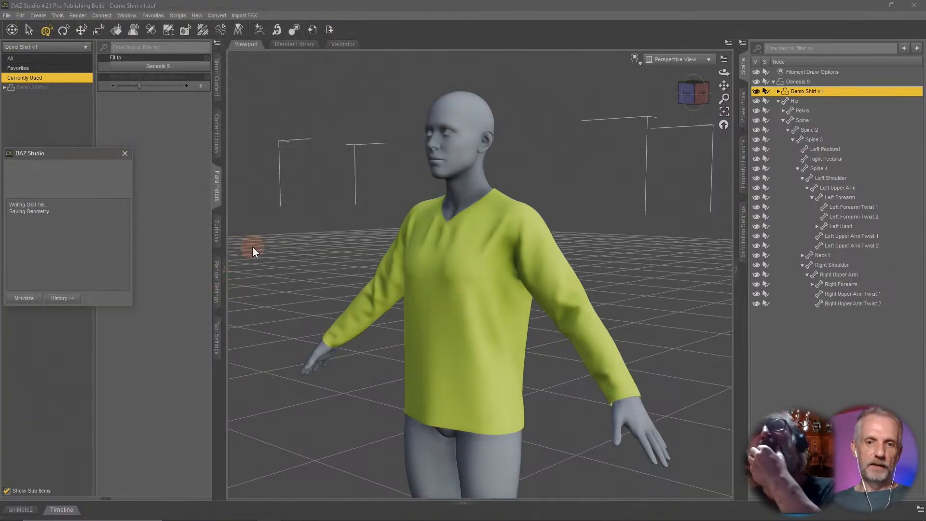
Switch to Marvelous Designer and import Demo Shirt Base.obj as a garment with default settings.
key(alt+Tab)
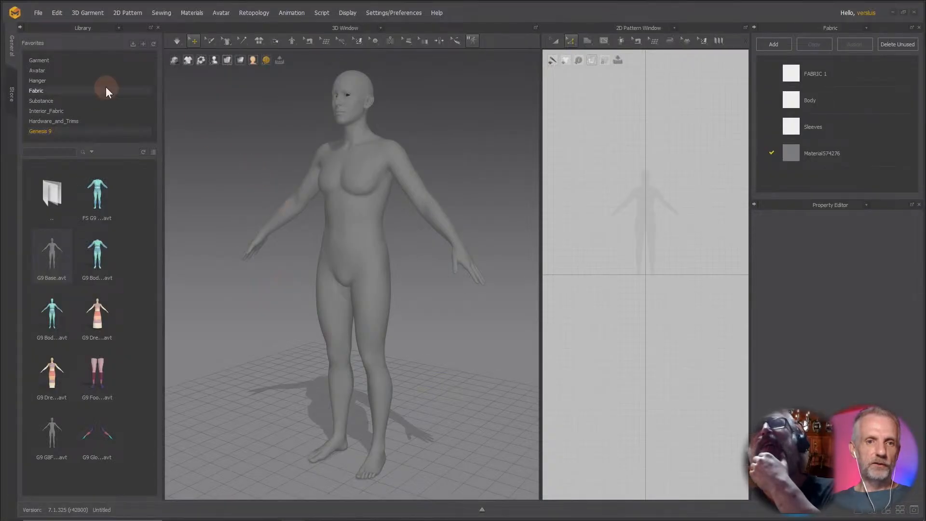
click(37, 13)
mouse_move(79, 99)
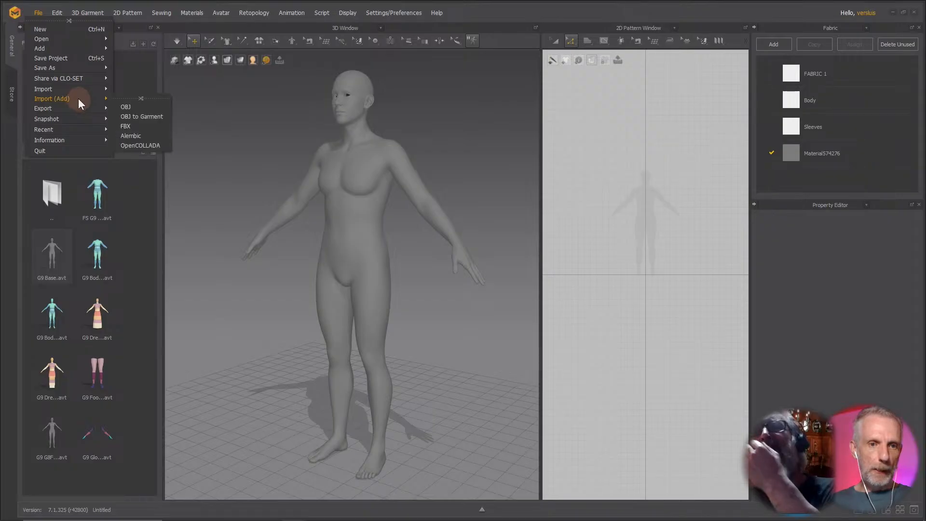
click(151, 117)
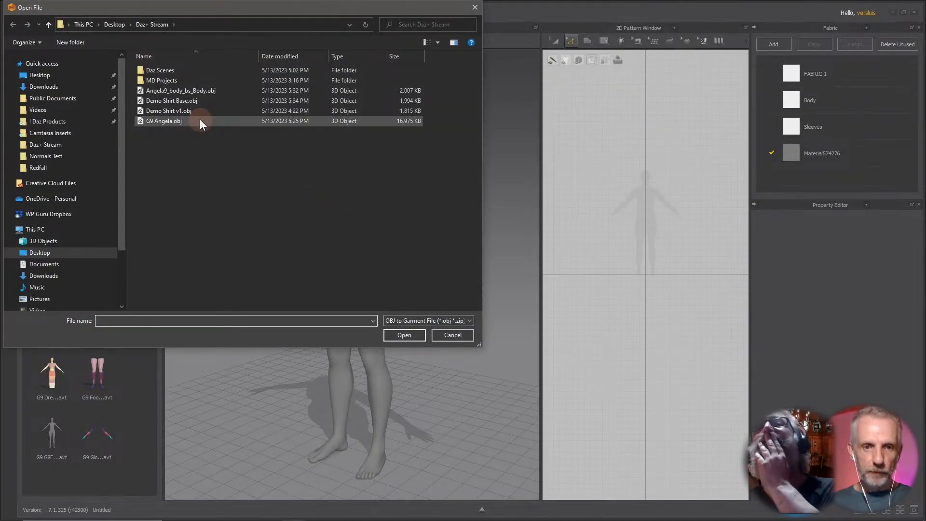
click(206, 99)
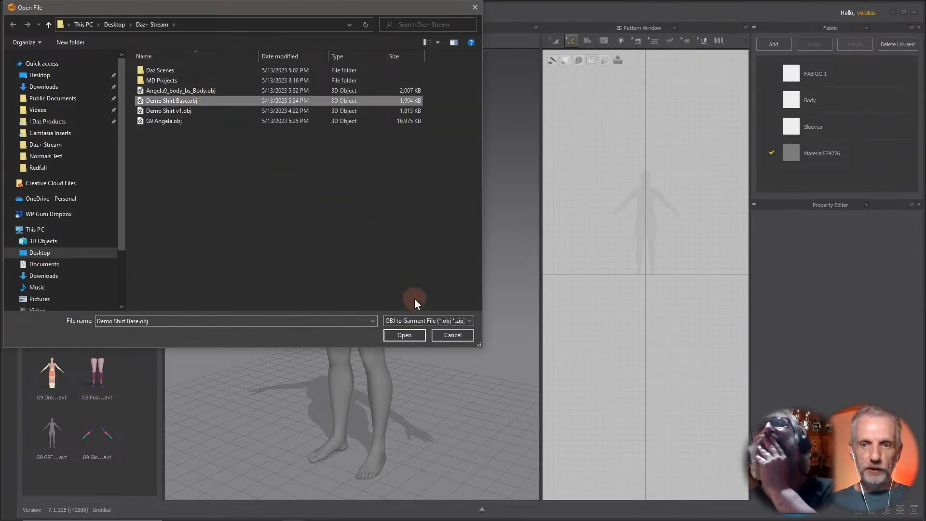
click(406, 336)
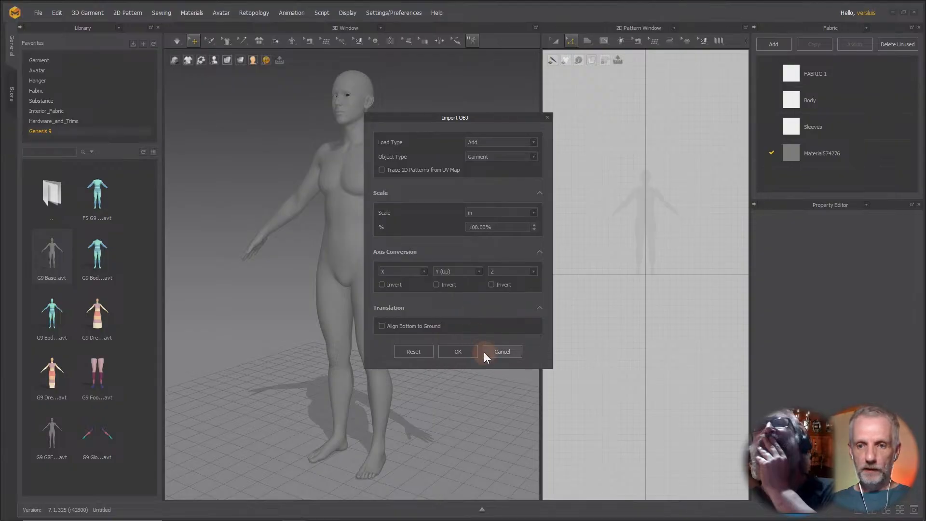
click(468, 350)
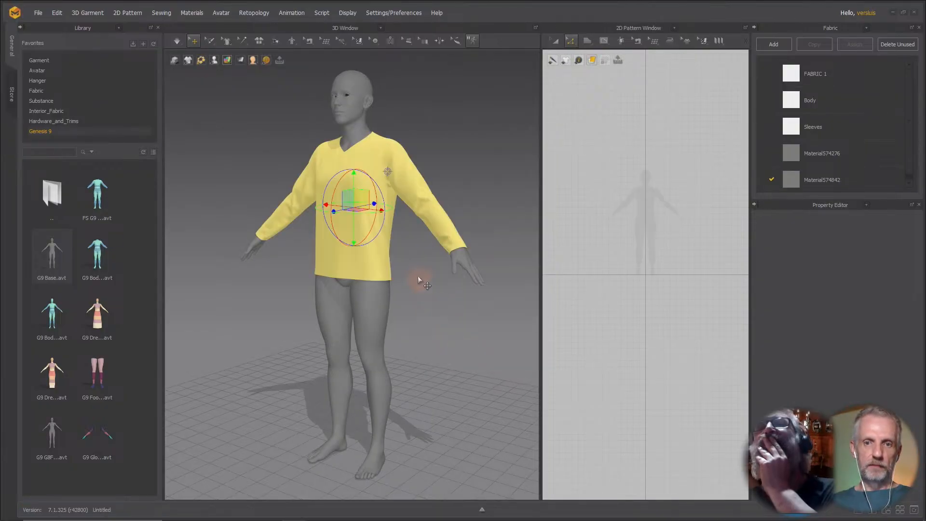
key(alt+Tab)
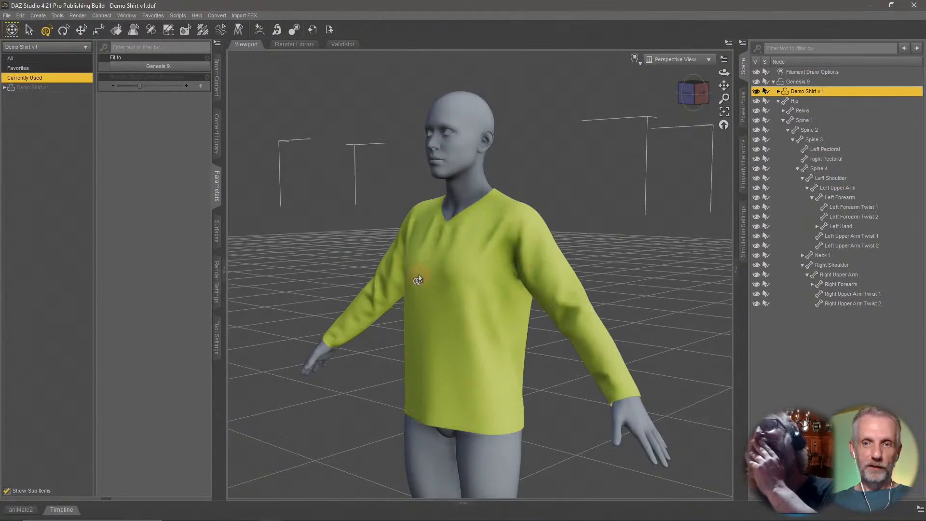
key(alt+Tab)
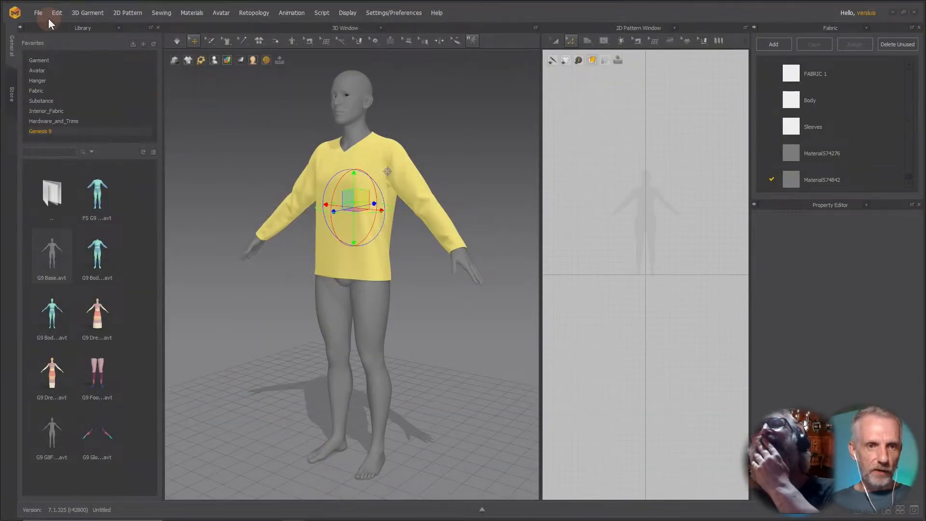
Import G9 Angela.obj from Daz+ Stream with load type Add and object type Morph Target.
click(40, 13)
mouse_move(73, 90)
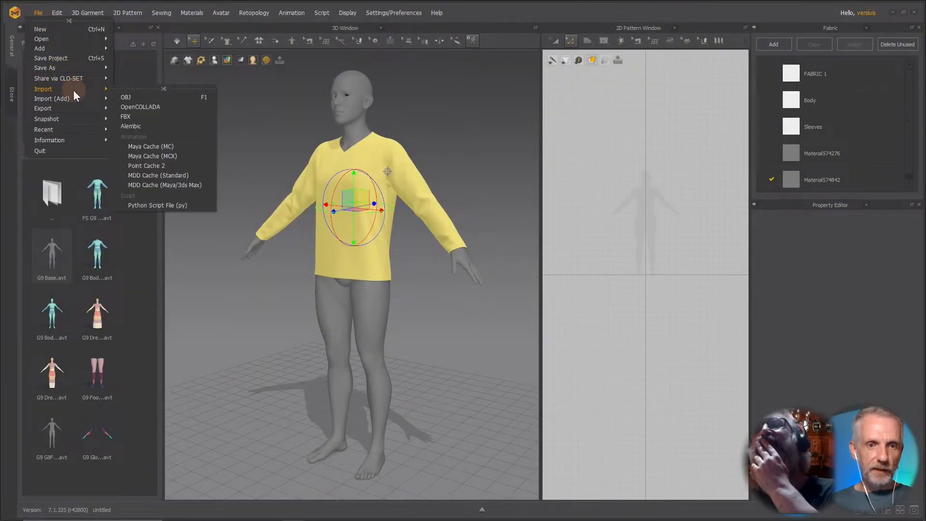
click(151, 99)
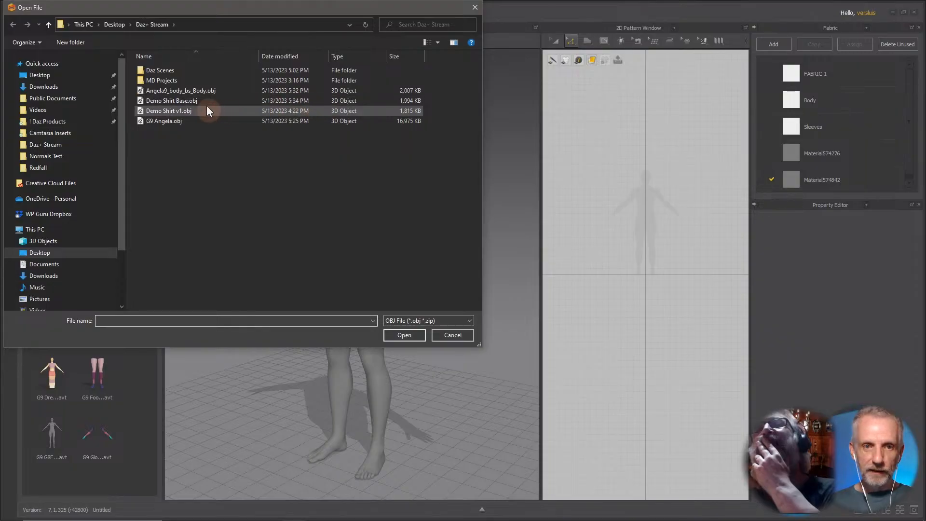
click(196, 123)
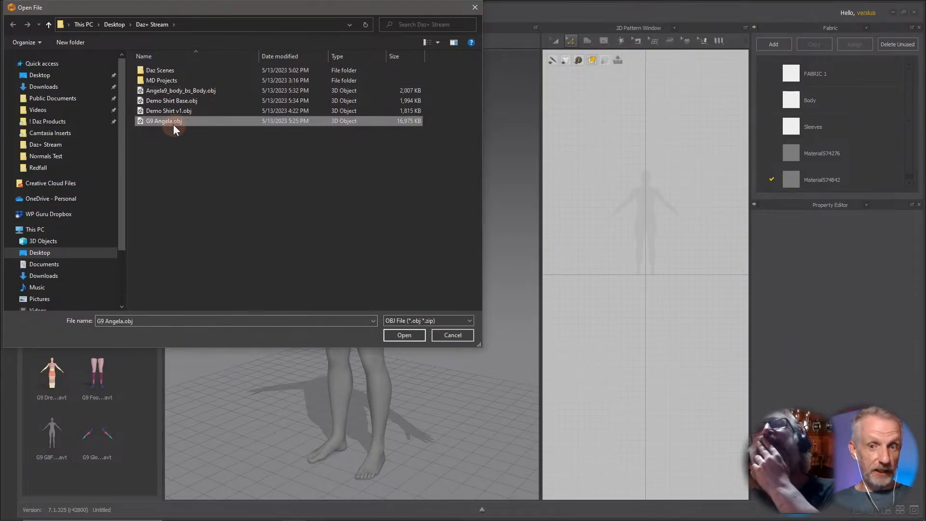
click(402, 334)
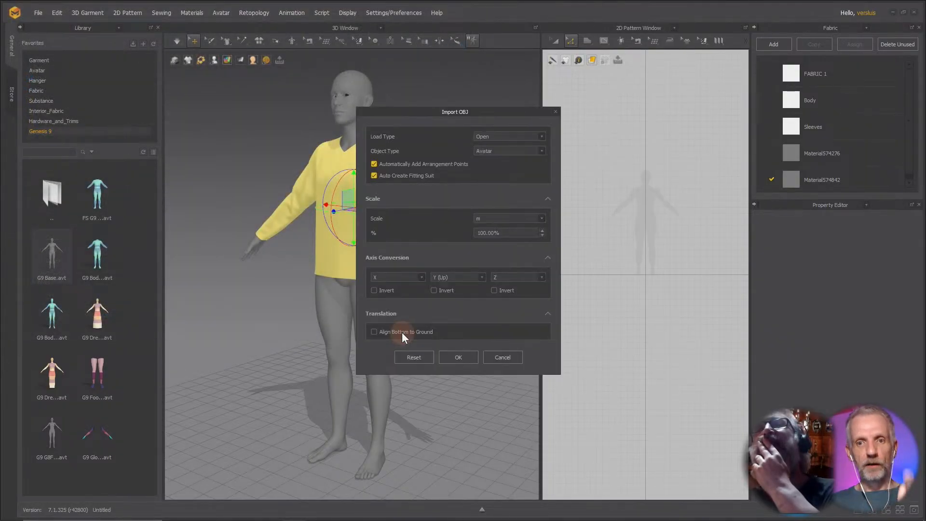
click(520, 136)
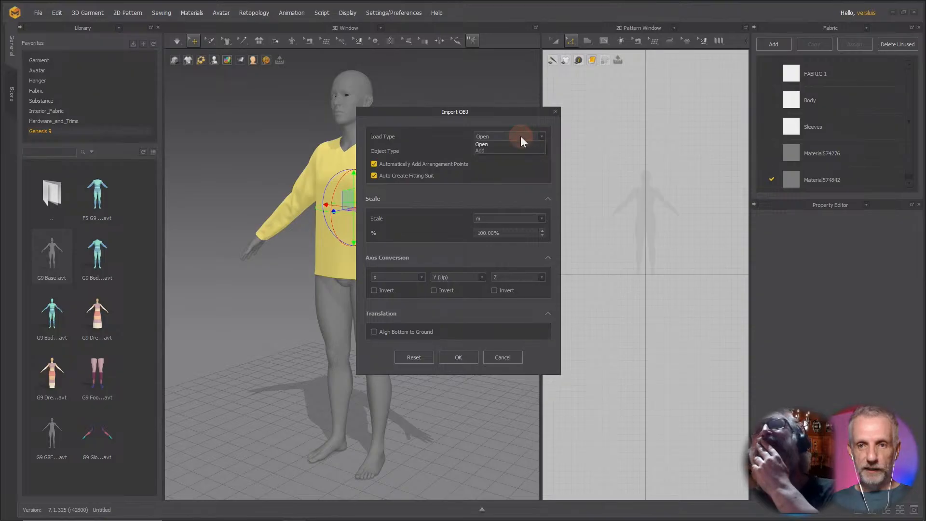
click(516, 150)
click(510, 149)
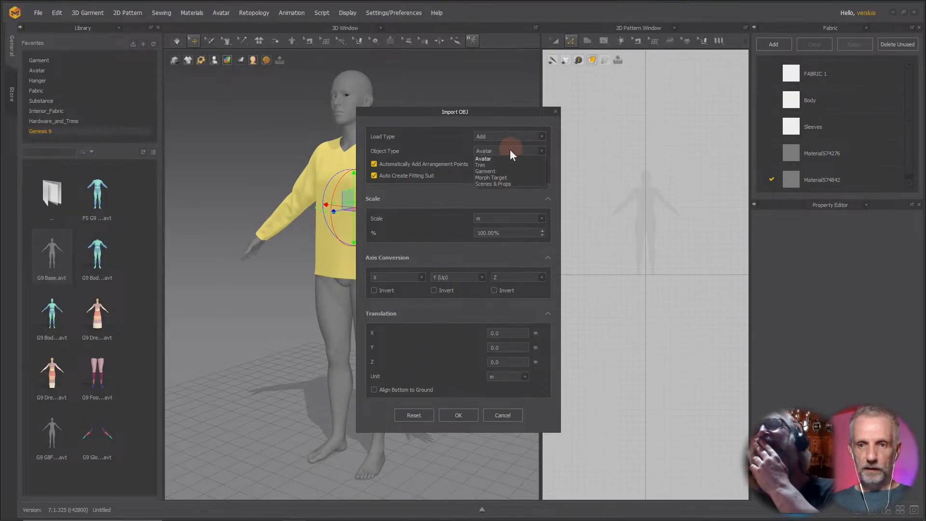
click(508, 178)
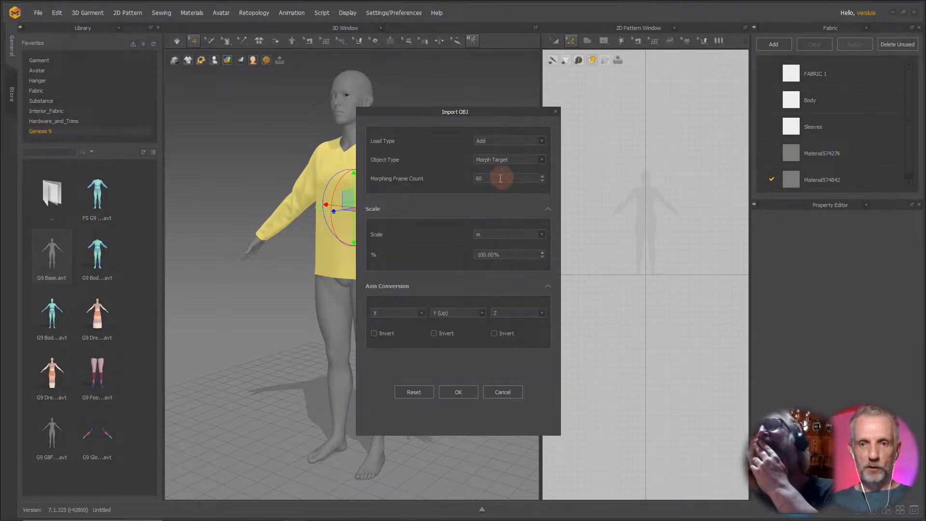
click(458, 391)
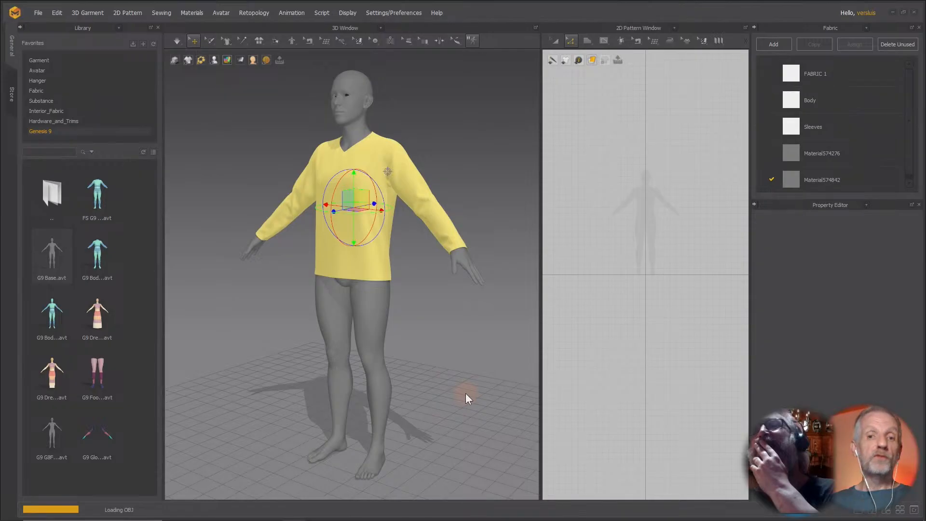
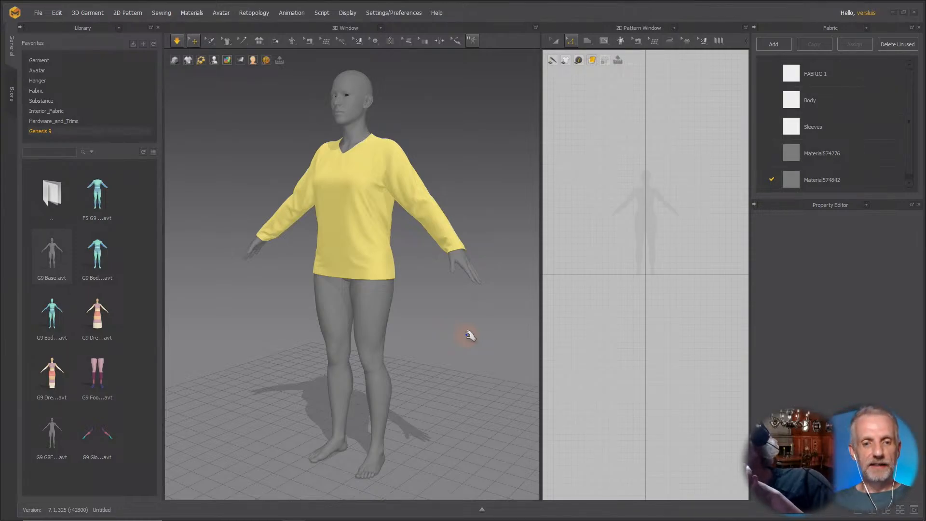
scroll(423, 250, up, 6)
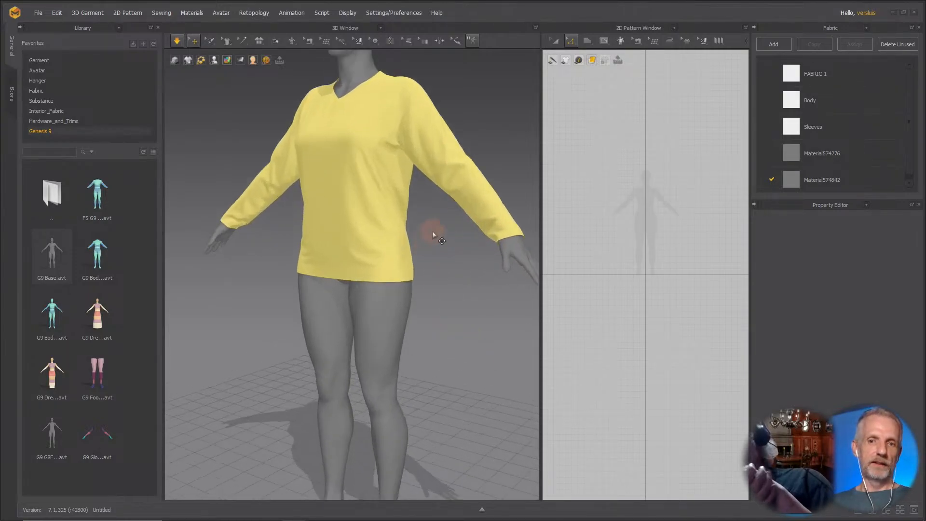
middle_drag(433, 231, 436, 390)
scroll(438, 397, up, 2)
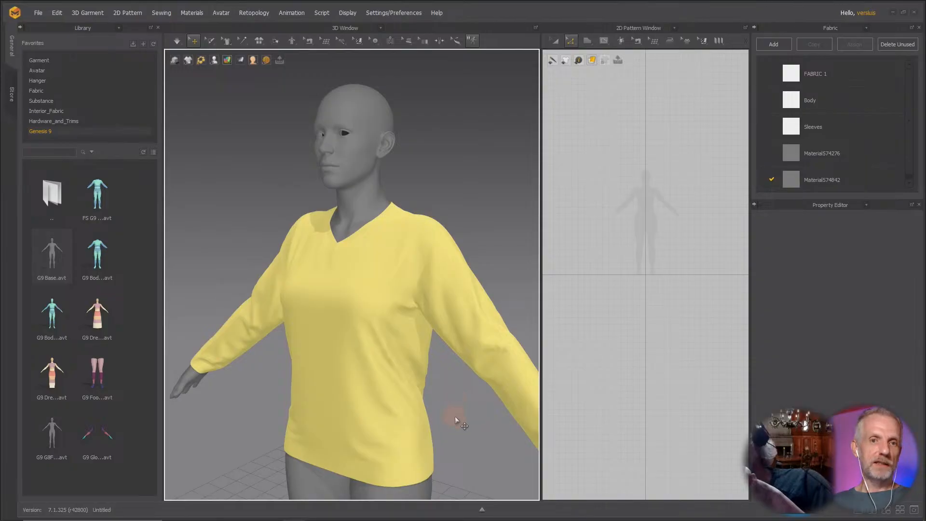
mouse_move(459, 416)
right_down()
mouse_move(368, 401)
mouse_move(316, 405)
mouse_move(460, 409)
mouse_move(448, 412)
right_up()
scroll(448, 414, down, 2)
middle_drag(449, 417, 429, 379)
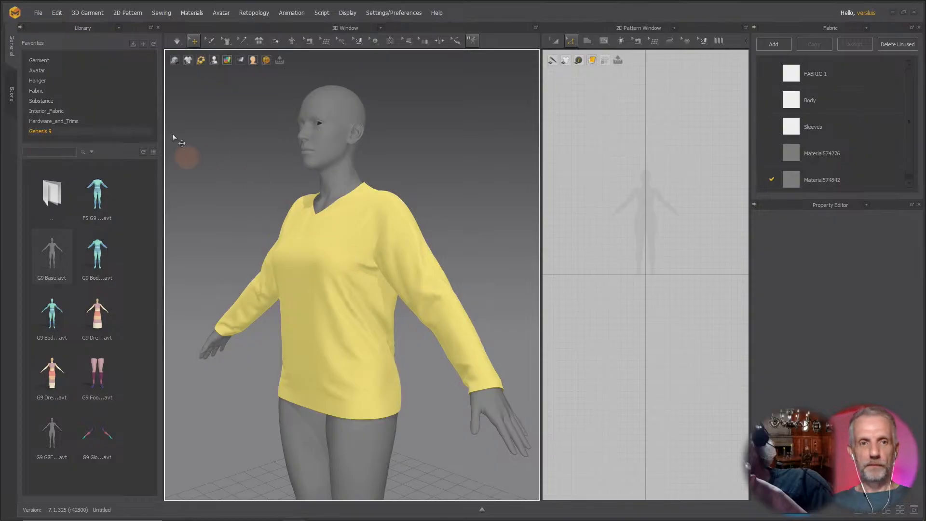
click(251, 203)
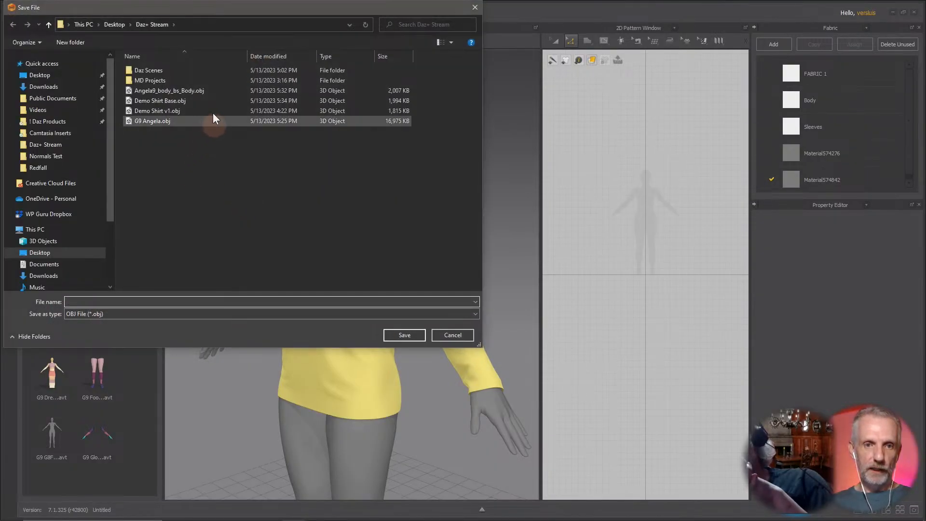
click(189, 90)
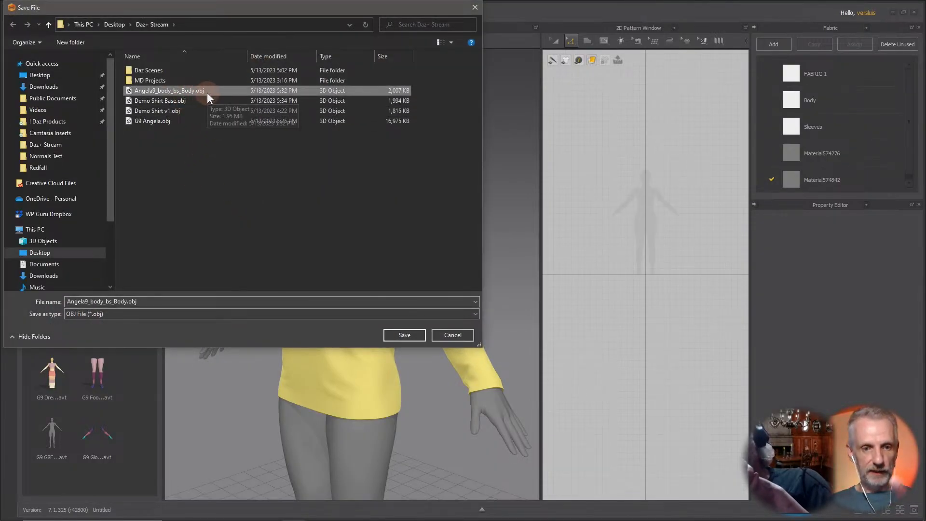
click(414, 334)
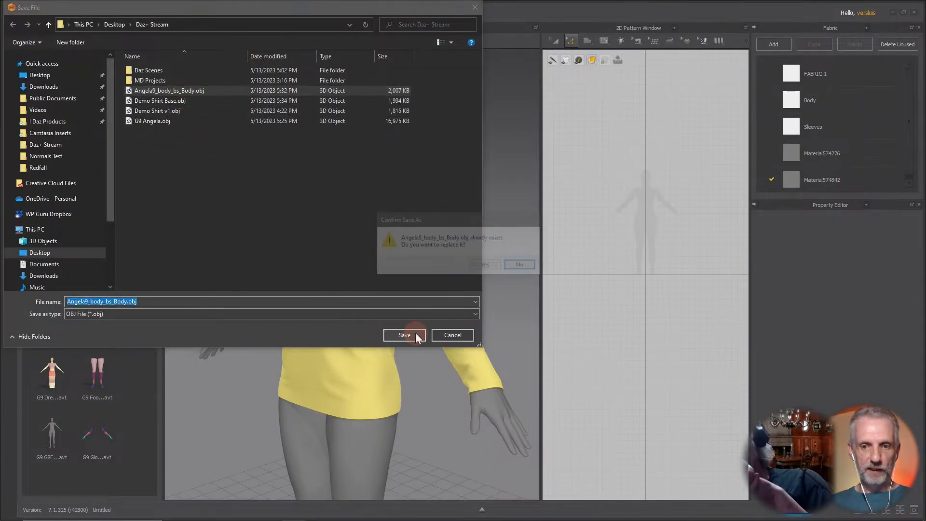
click(487, 267)
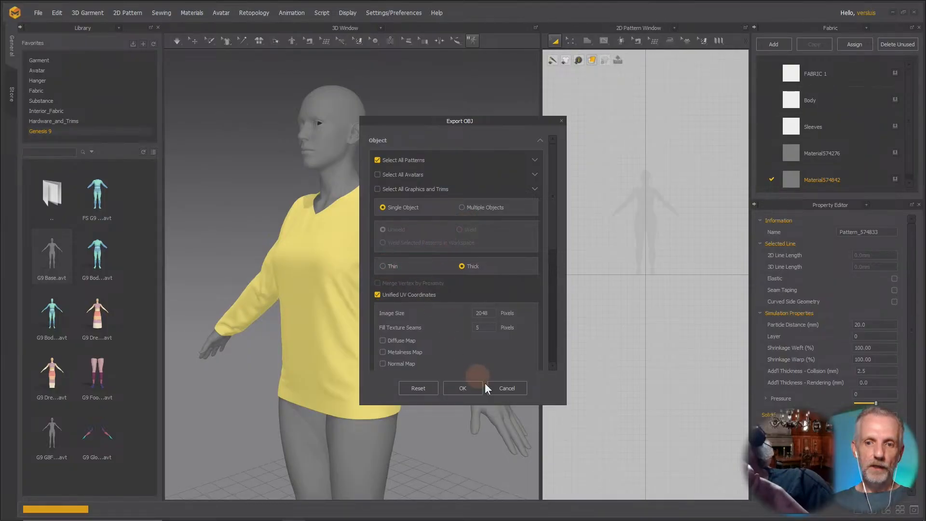
click(504, 384)
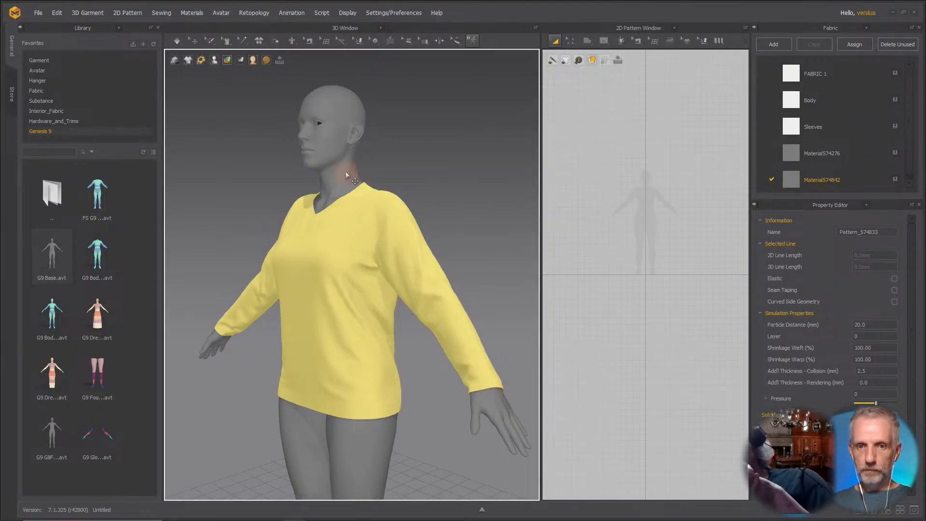
Select the avatar and set its skin offset to 0 mm.
click(345, 172)
click(876, 255)
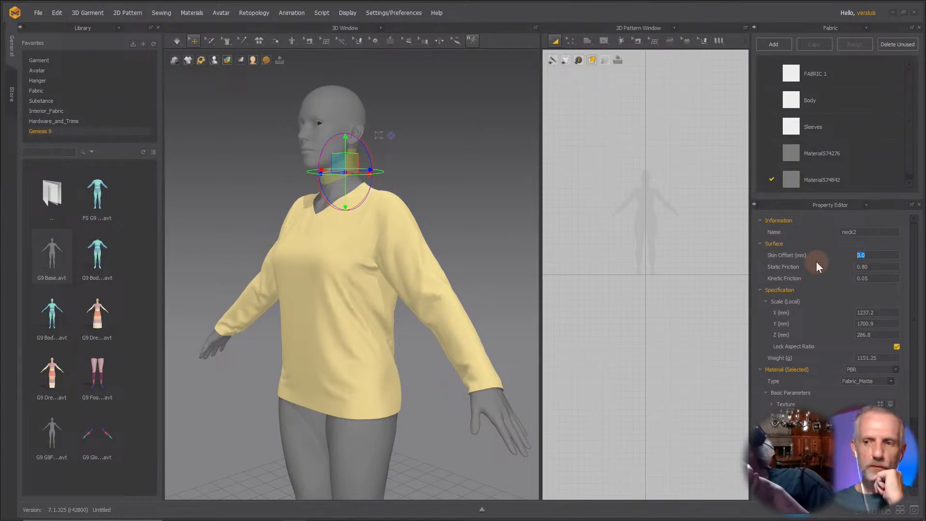
text(0)
key(Return)
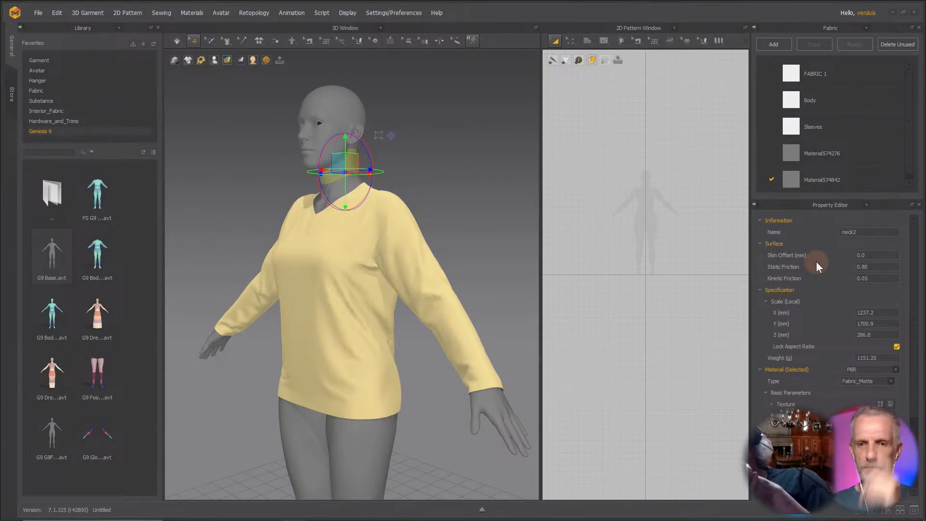
Start and stop the garment simulation twice.
key(space)
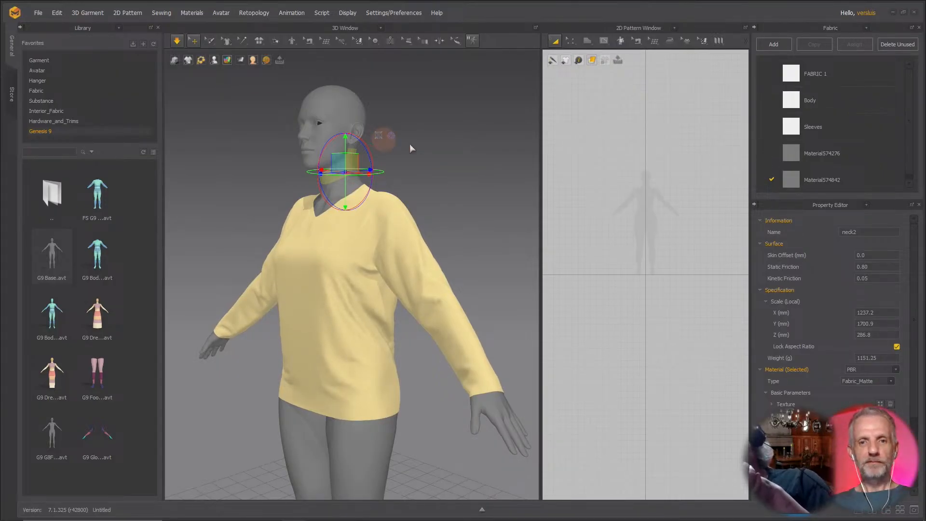
key(space)
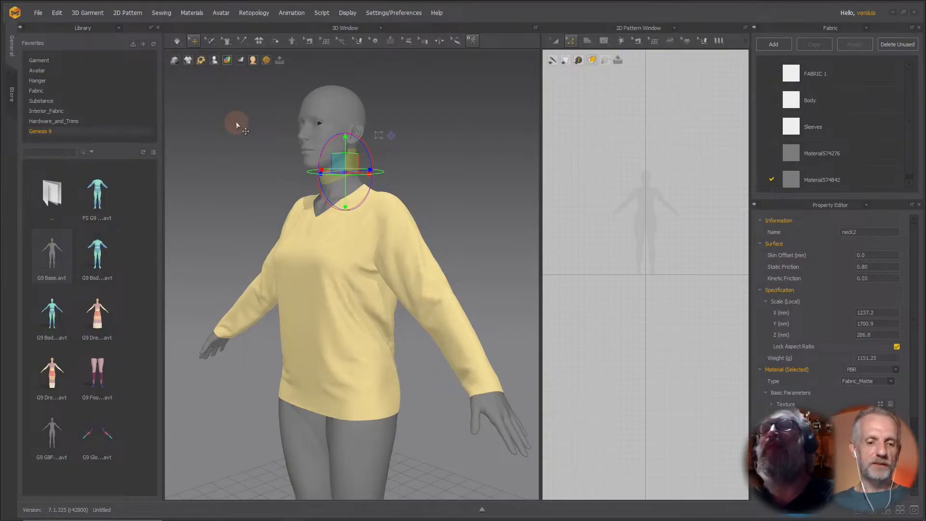
key(space)
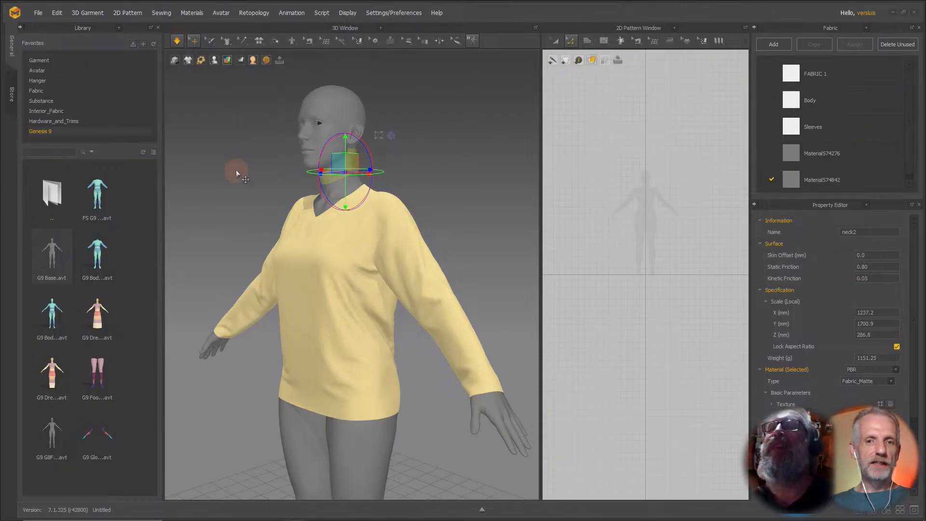
key(space)
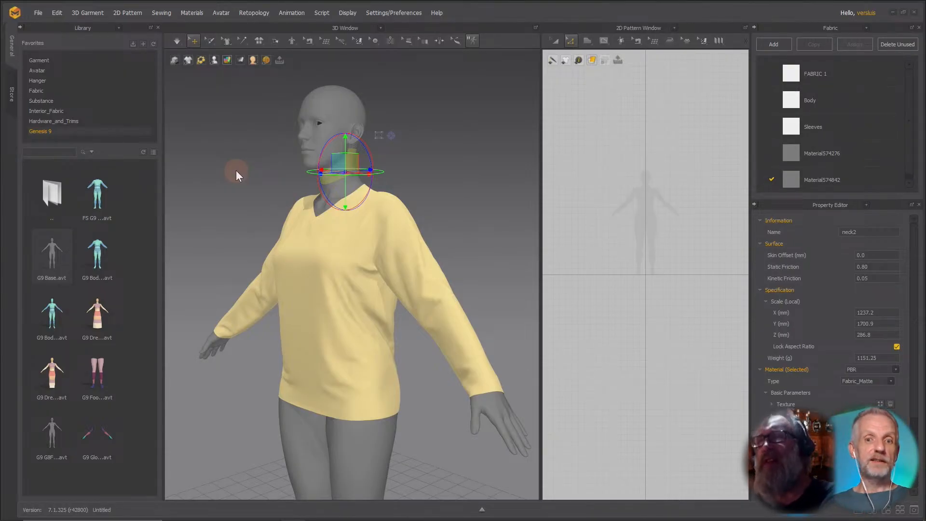
Export the garment as OBJ to Angela9_body_bs_Body.obj, replacing the existing file.
key(ctrl+e)
click(199, 91)
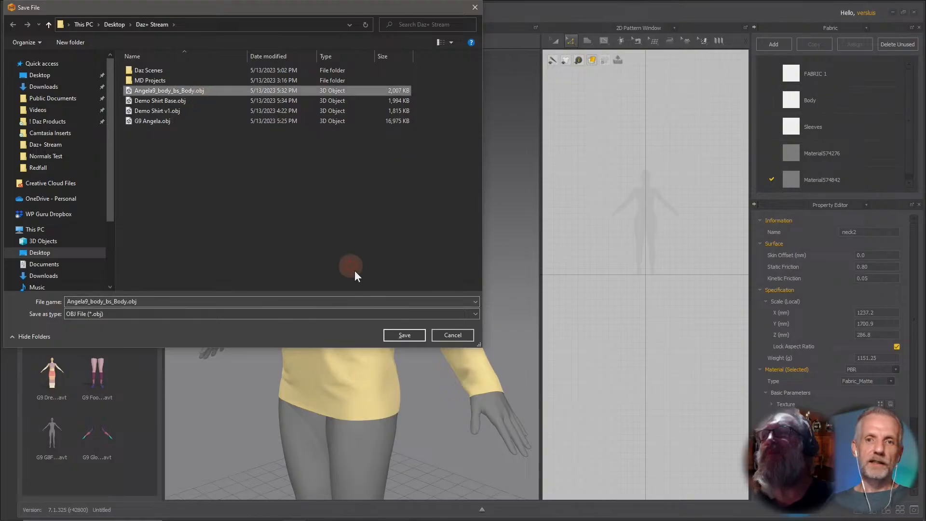
click(407, 334)
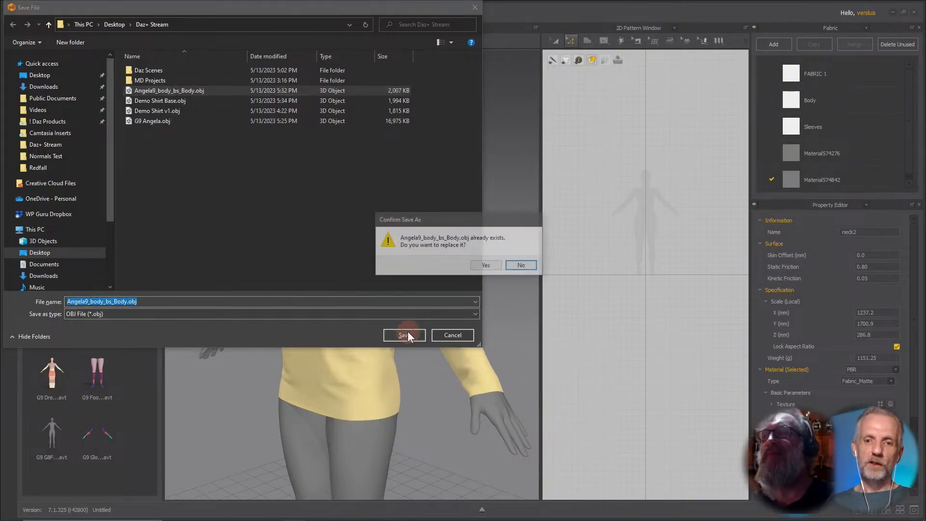
click(483, 265)
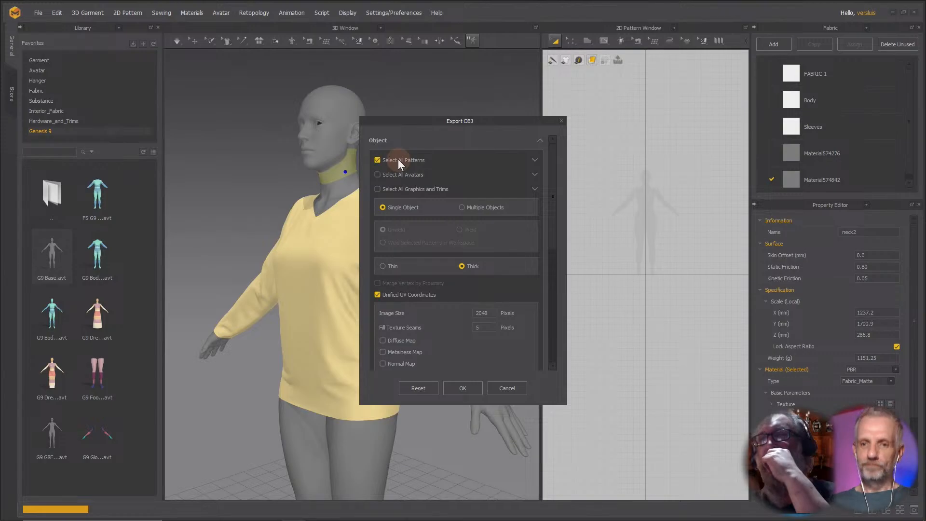
Set the OBJ export options to a single thin, welded object and confirm the export.
click(383, 267)
click(460, 230)
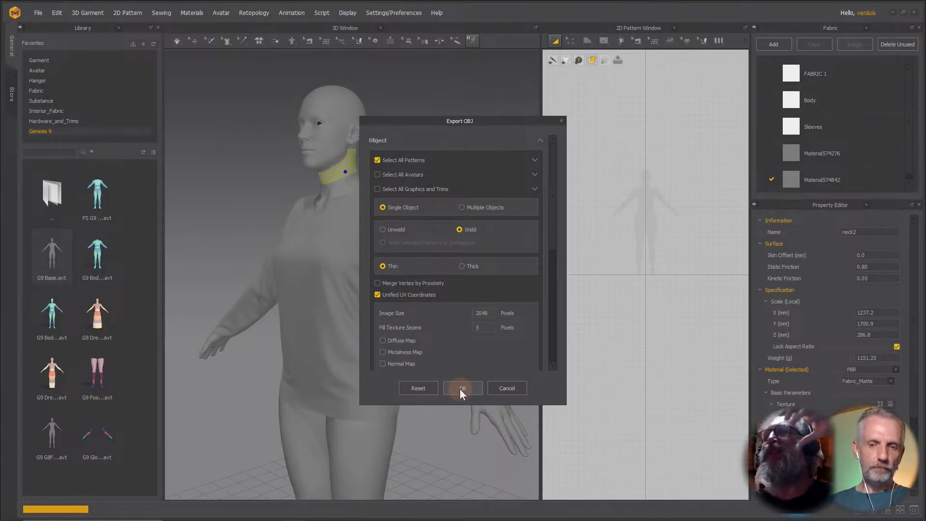
click(463, 231)
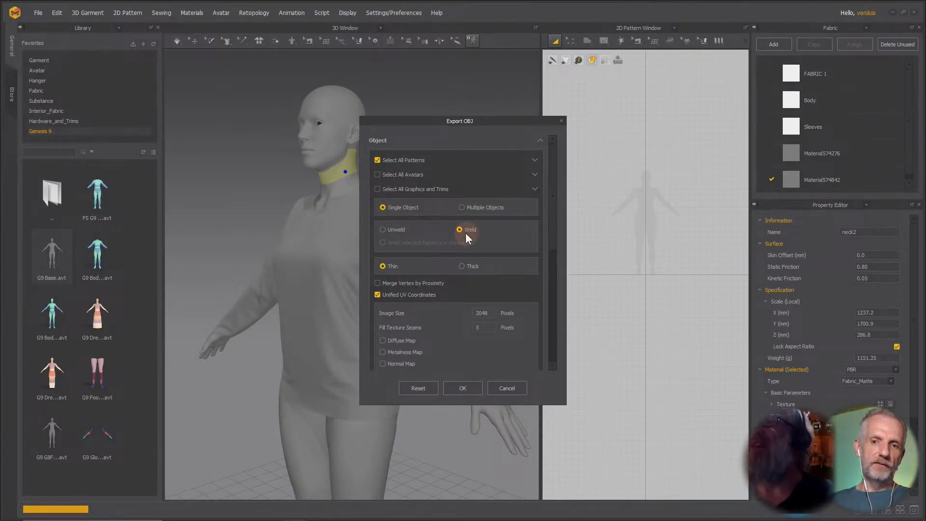
click(384, 229)
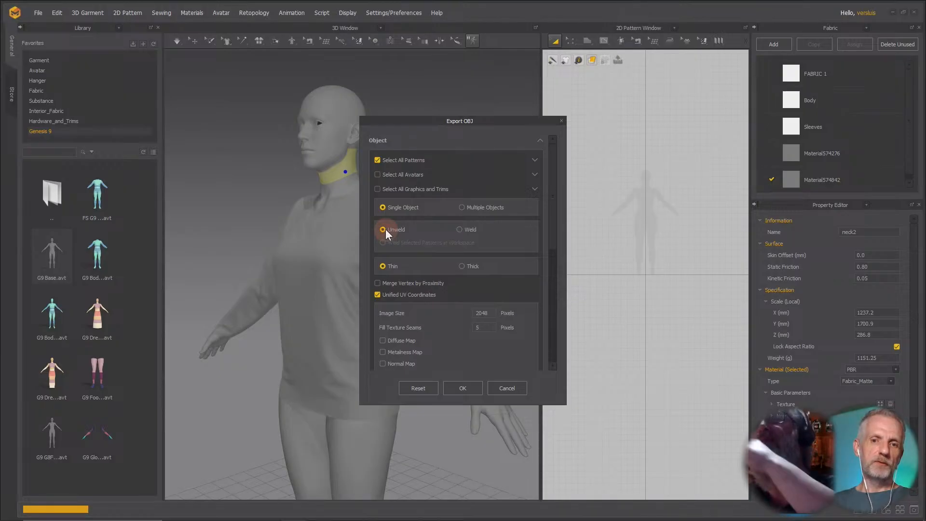
click(462, 266)
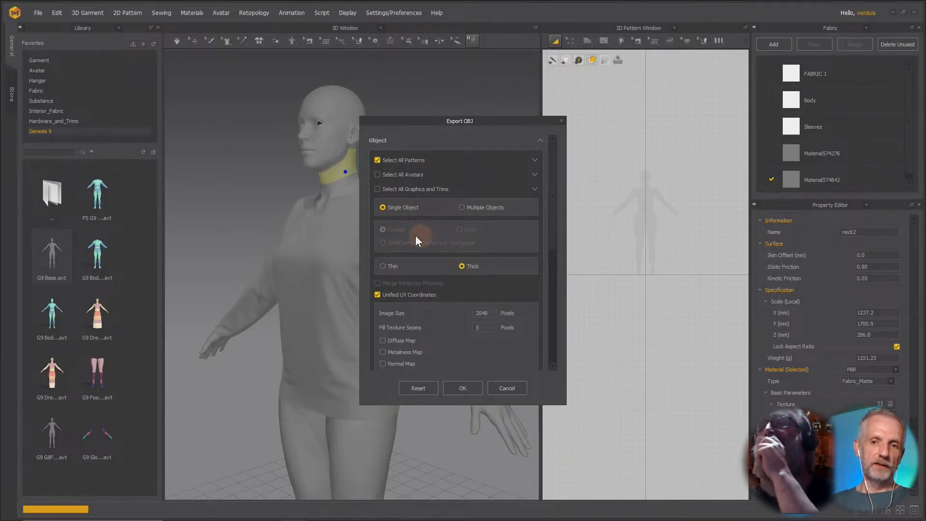
click(383, 266)
click(459, 229)
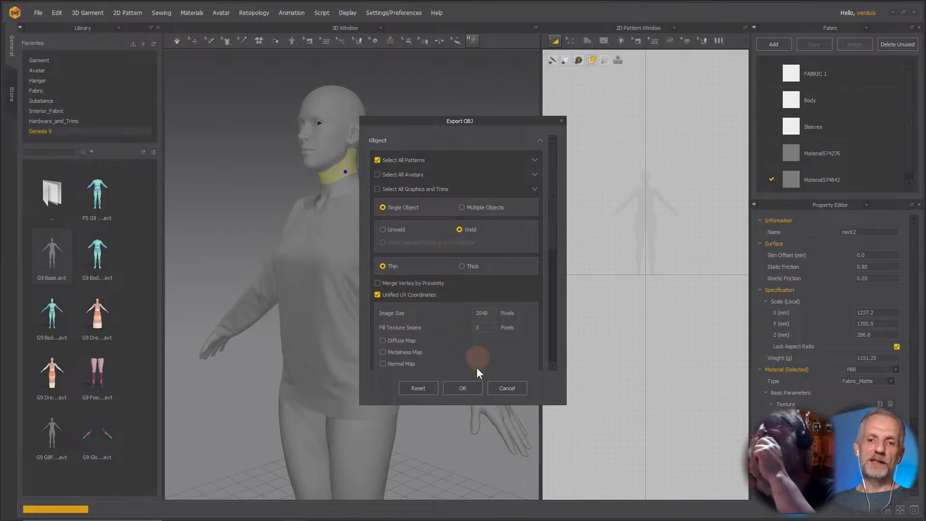
click(472, 386)
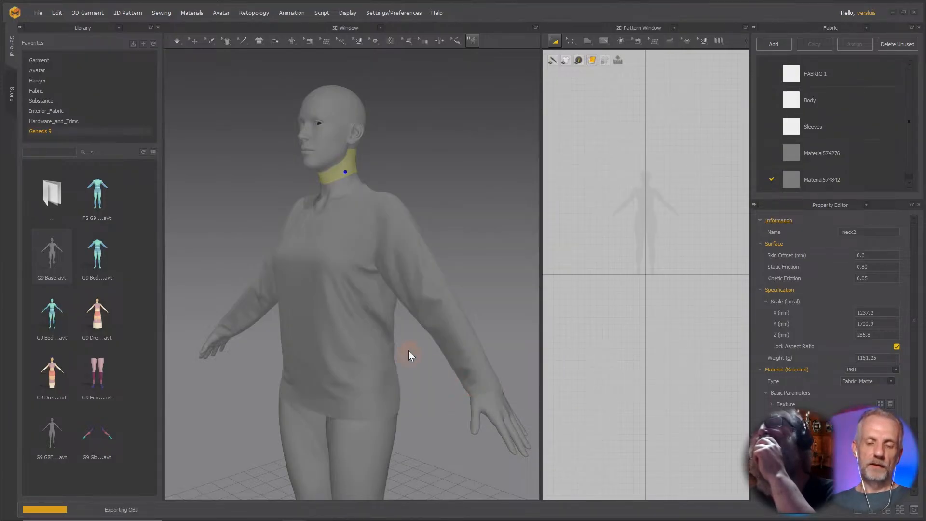
Switch to DAZ Studio, select Genesis 9, filter its parameters for ang and dial Angela 9 Body to 100%.
key(alt+Tab)
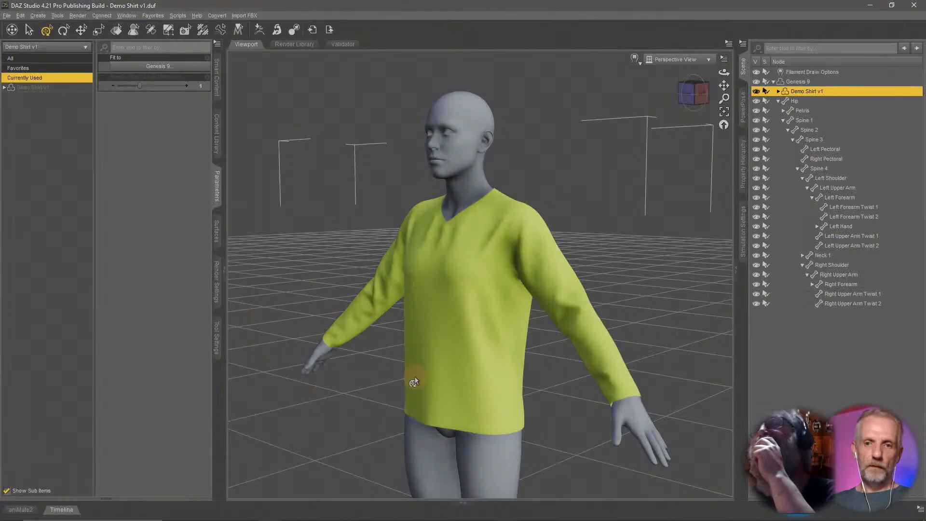
click(811, 79)
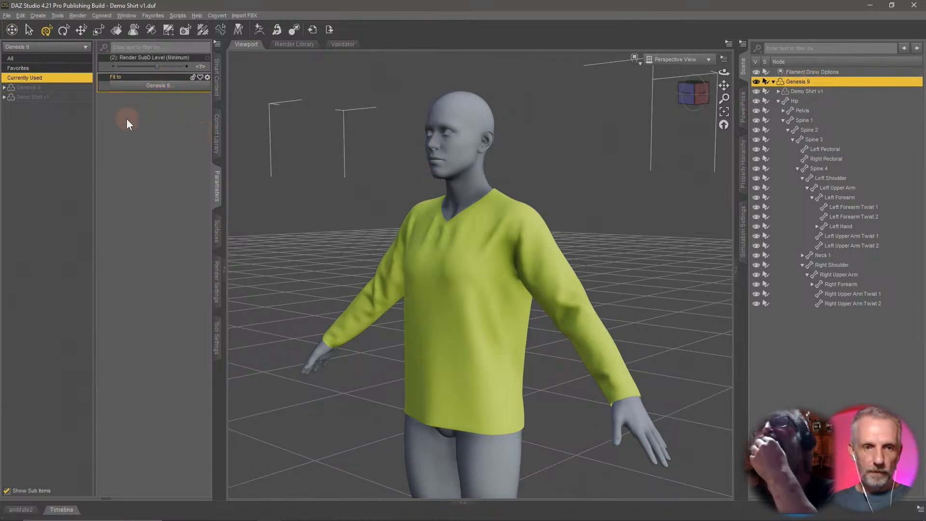
click(53, 88)
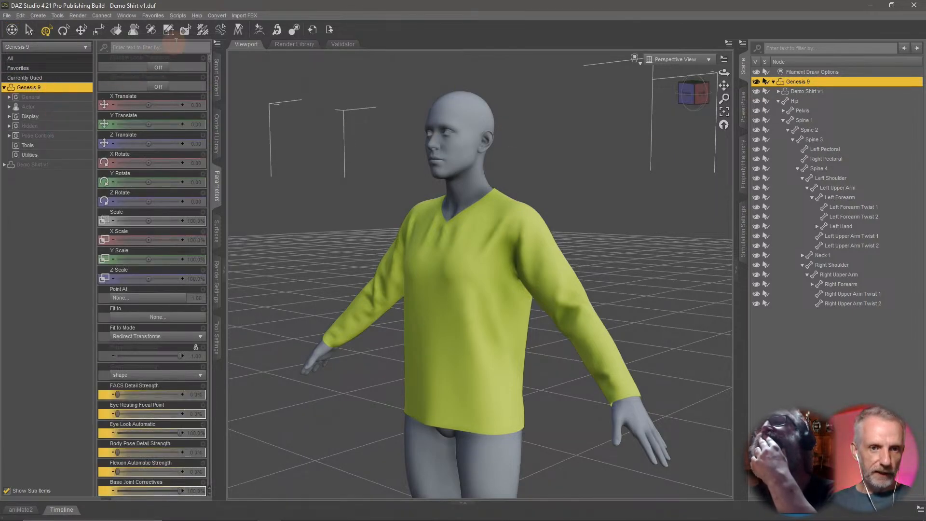
text(ang)
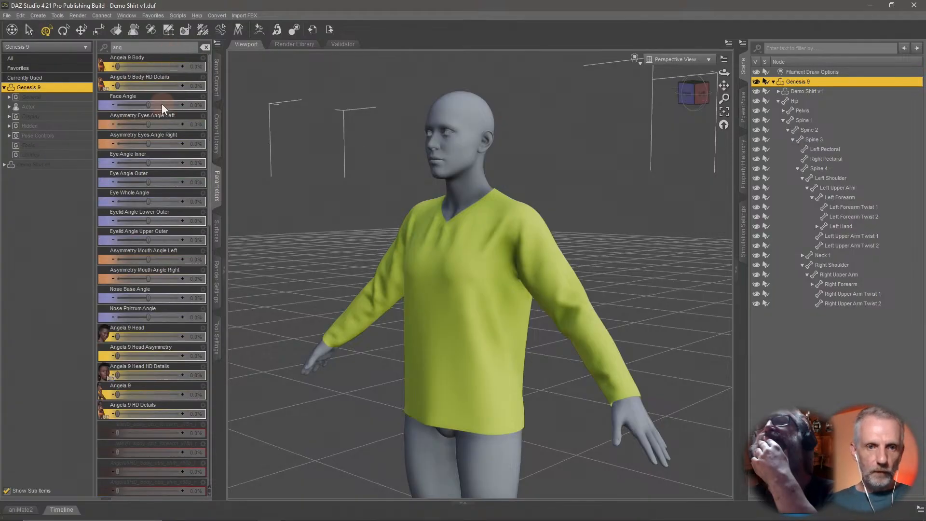
drag(117, 66, 241, 68)
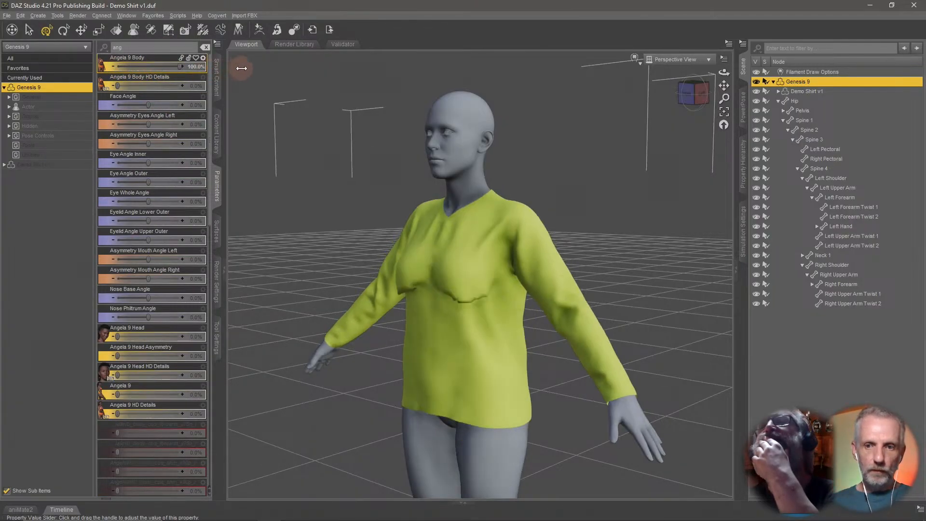
Select Demo Shirt v1 and load Angela9_body_bs_Body.obj onto it as a morph with Morph Loader Pro.
click(812, 91)
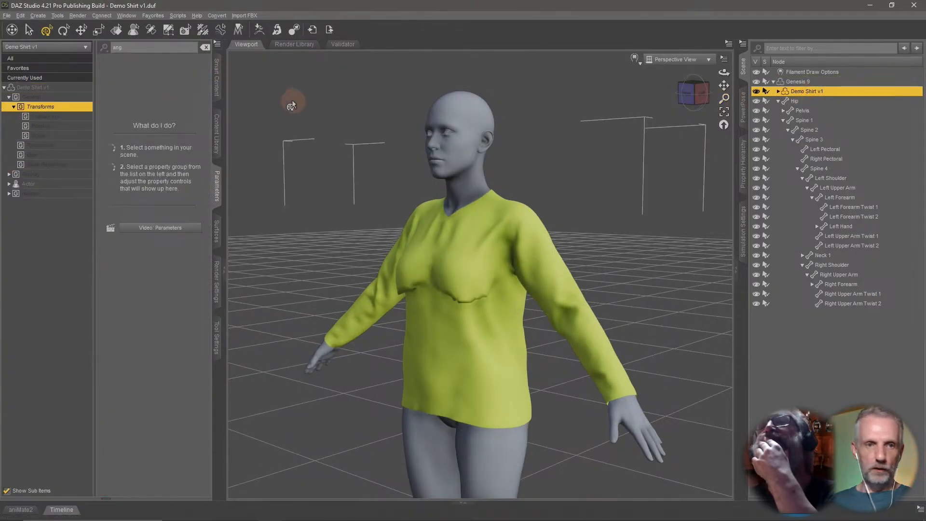
click(279, 31)
click(216, 116)
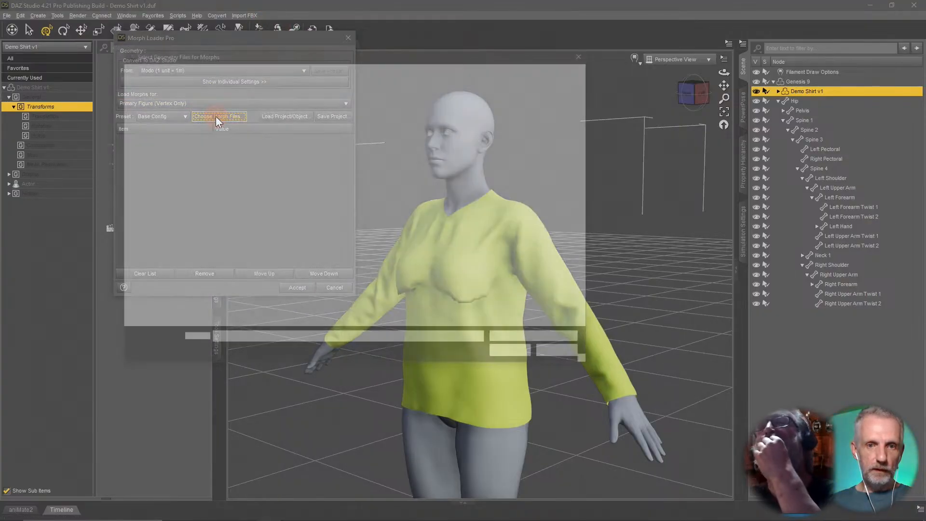
click(319, 136)
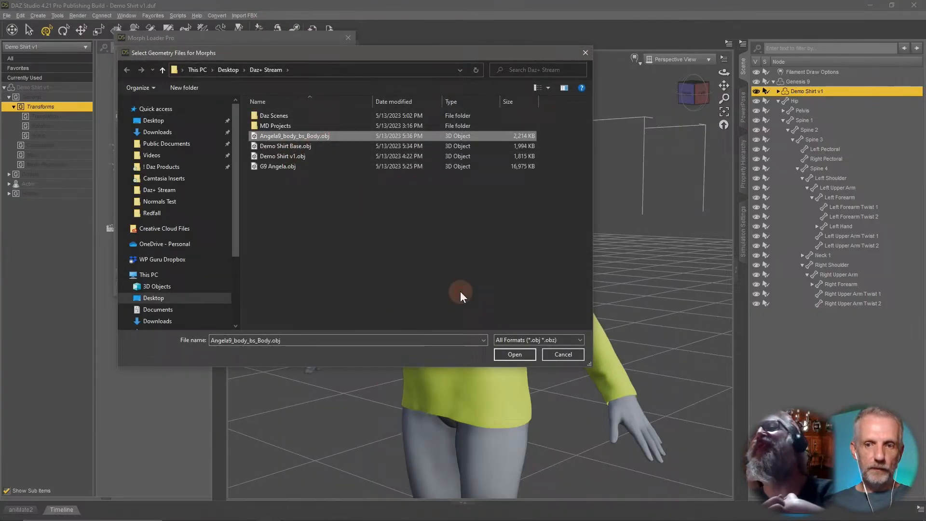
click(515, 354)
click(122, 139)
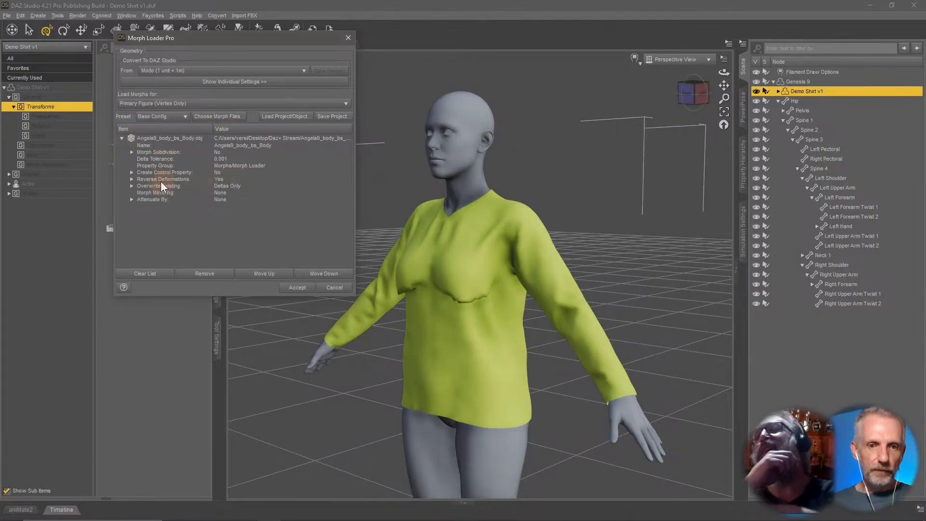
click(297, 287)
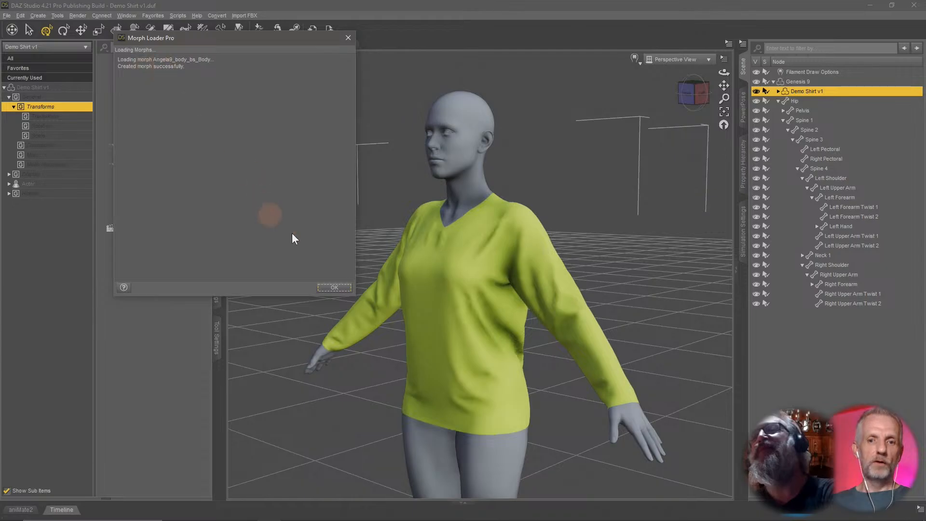
click(334, 288)
Close the morph loader, select Genesis 9, test the Angela 9 Body dial and orbit around to inspect the morphed shirt.
middle_drag(519, 338, 550, 337)
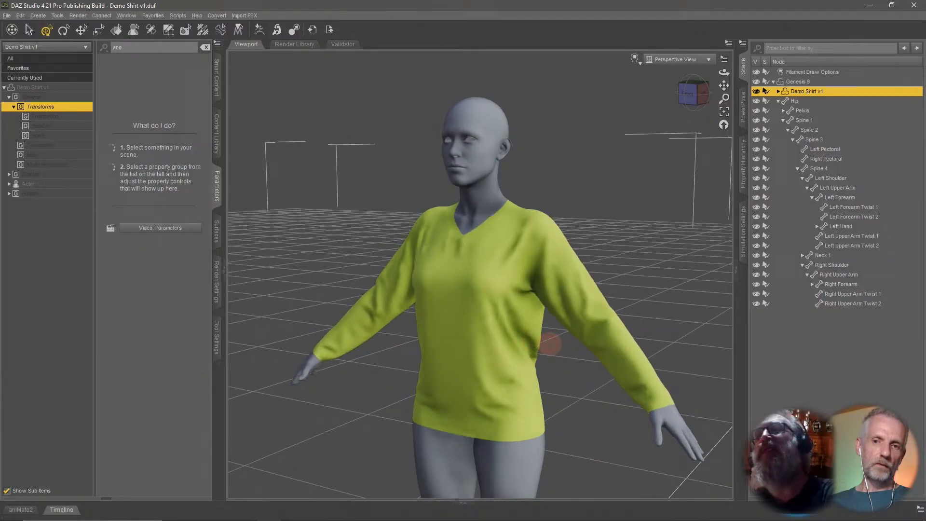
click(802, 80)
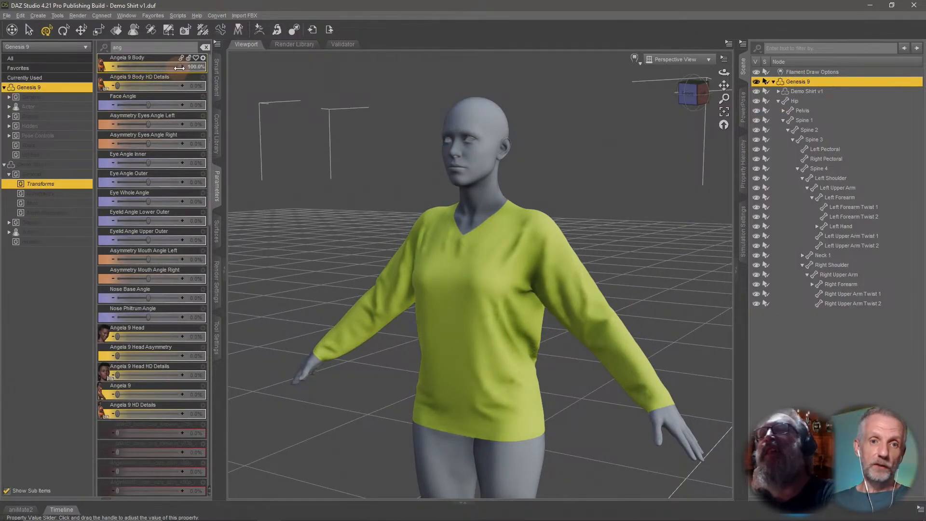
drag(181, 67, 241, 75)
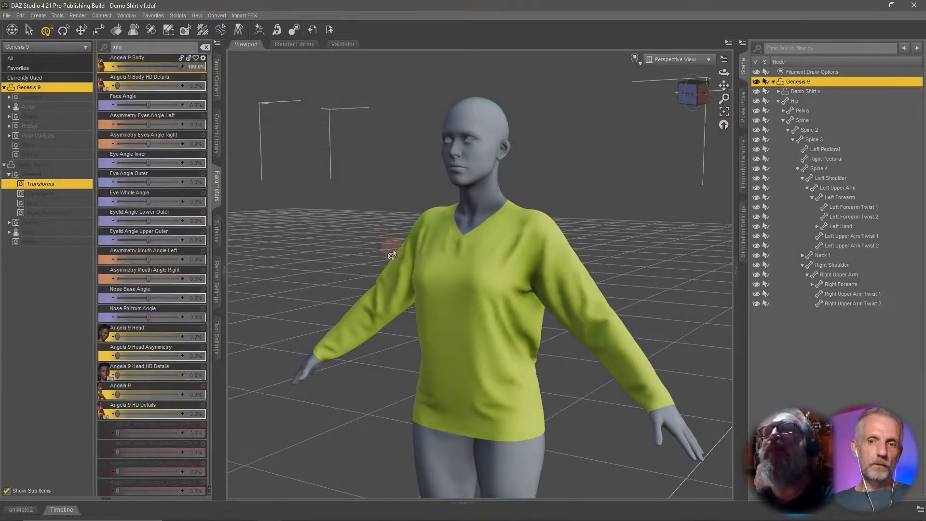
mouse_move(394, 250)
middle_down()
mouse_move(359, 250)
mouse_move(402, 249)
middle_up()
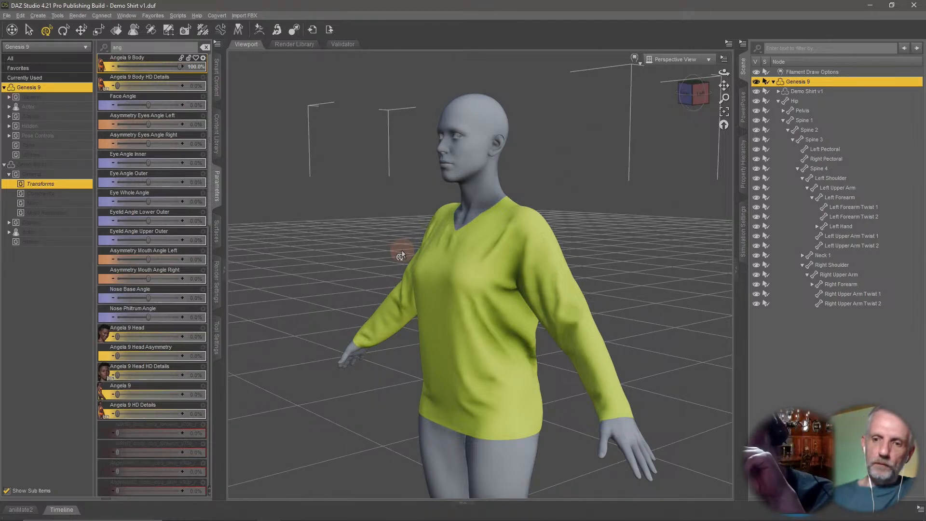
scroll(683, 369, up, 5)
scroll(683, 369, up, 3)
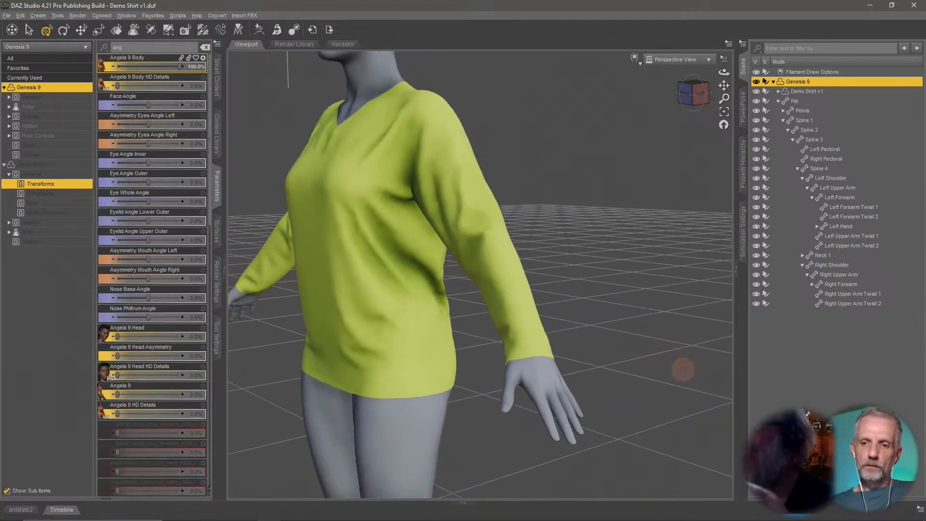
scroll(635, 346, up, 4)
scroll(632, 337, down, 5)
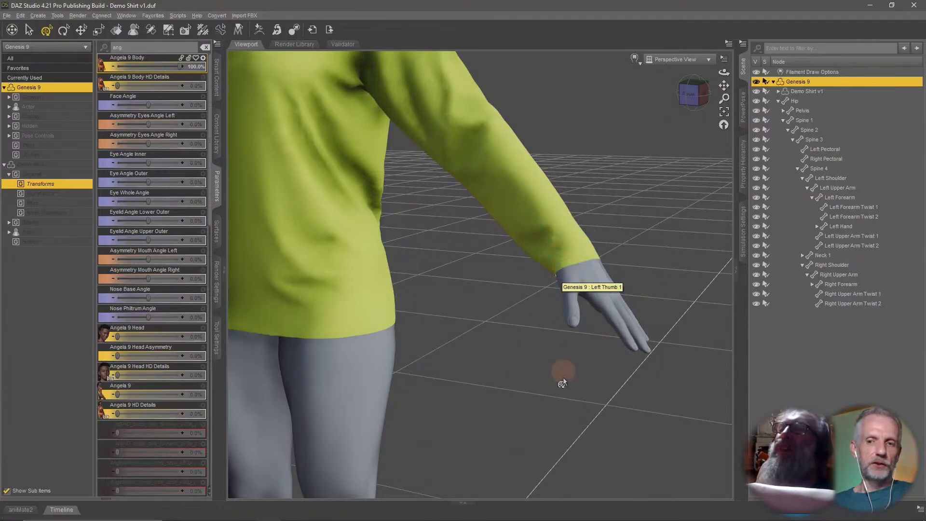
middle_drag(518, 374, 549, 392)
scroll(522, 369, down, 3)
scroll(522, 375, down, 4)
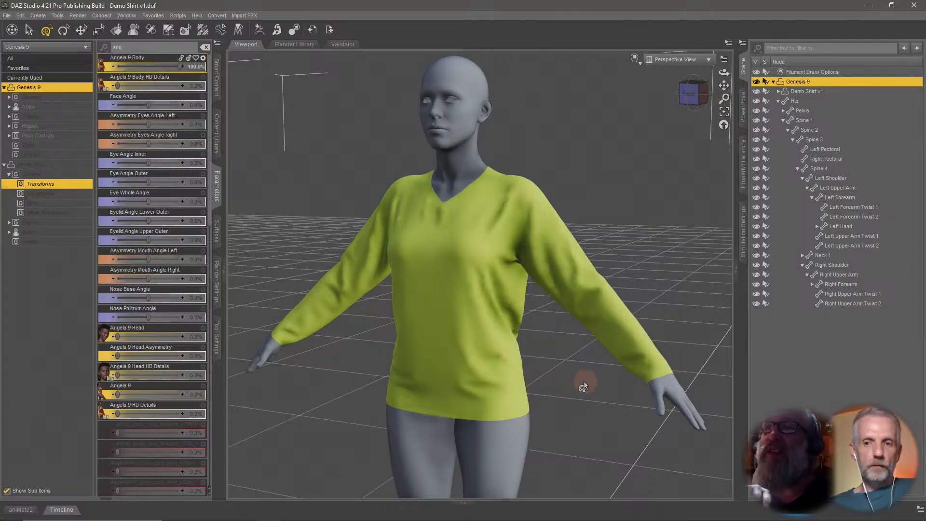
Switch to Marvelous Designer and select the shirt's sleeve pattern in the 3D window.
key(alt+Tab)
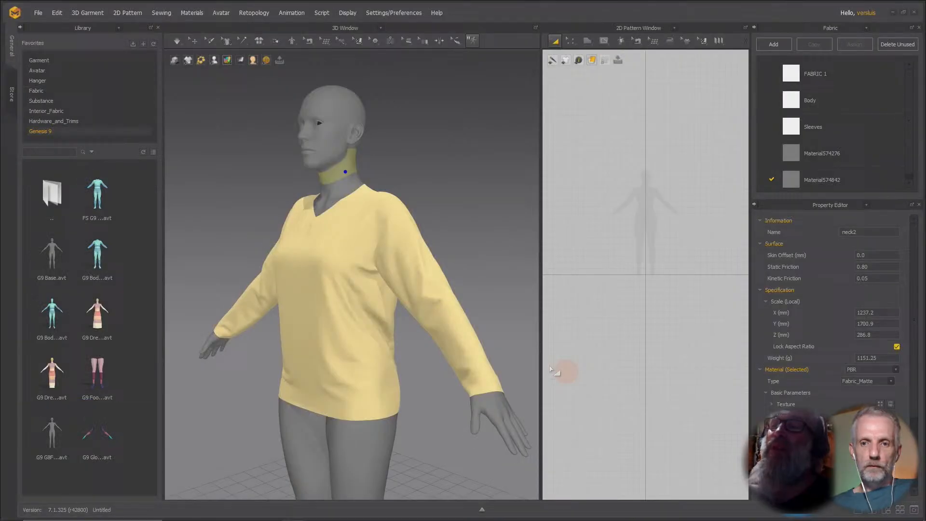
click(416, 345)
scroll(419, 338, up, 3)
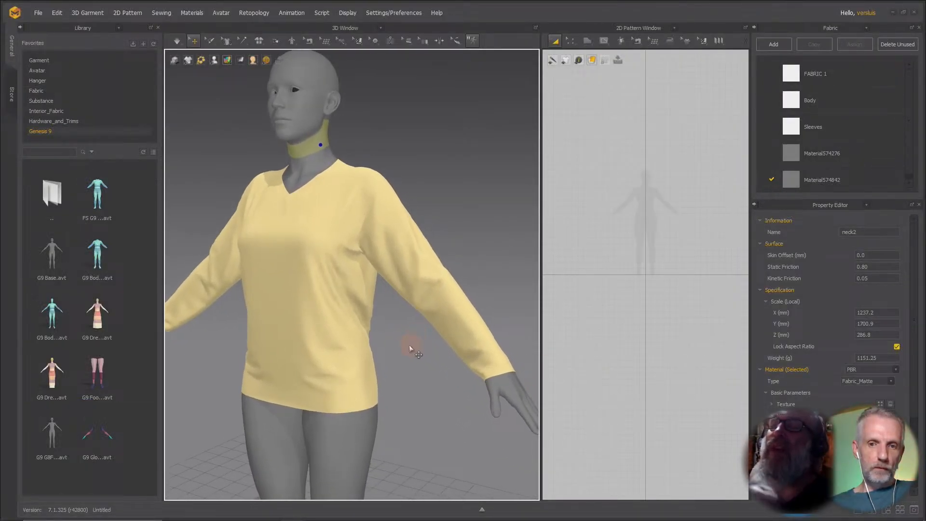
scroll(410, 347, down, 1)
scroll(410, 350, down, 1)
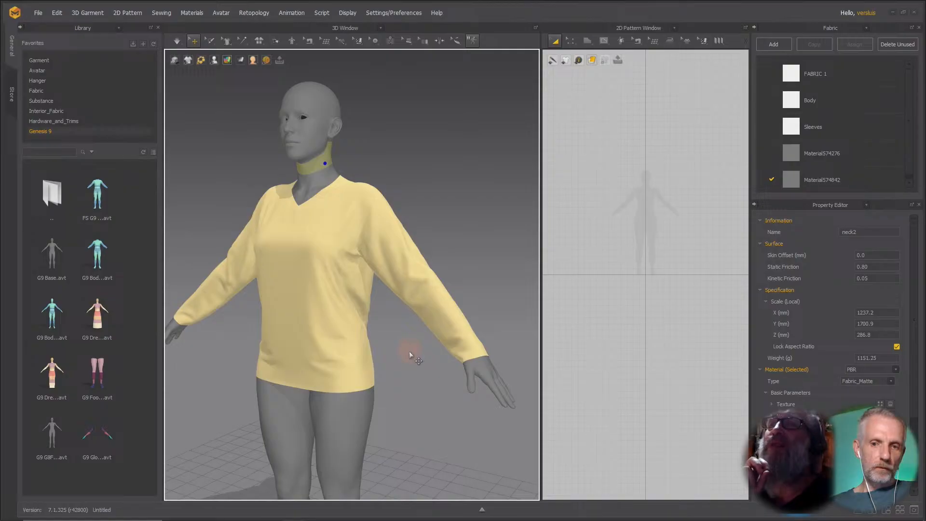
click(432, 319)
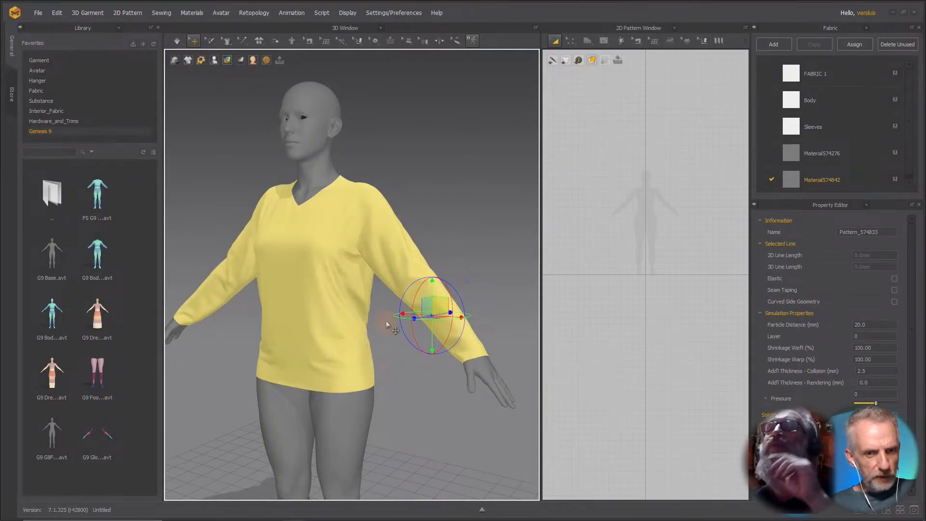
Collapse the library panel and widen the 3D window by shrinking the 2D pattern window.
click(21, 28)
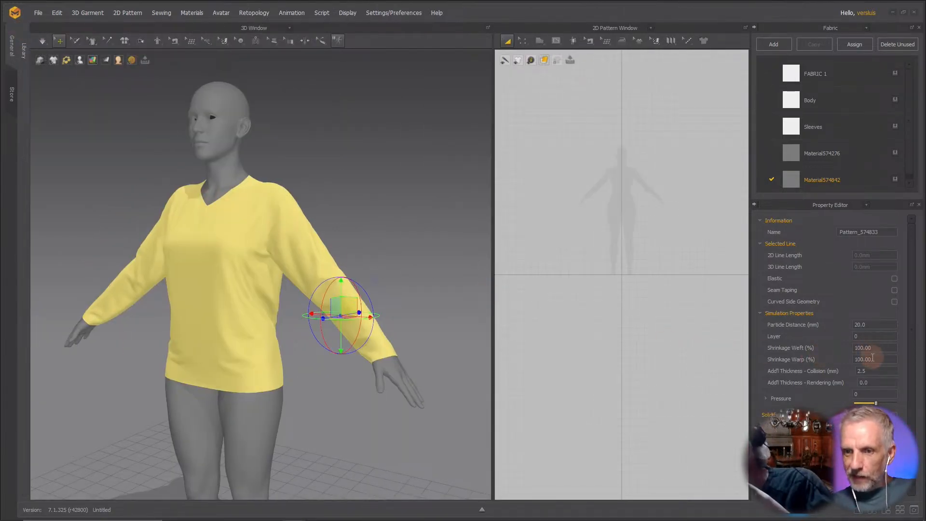
drag(492, 324, 598, 331)
scroll(531, 320, up, 3)
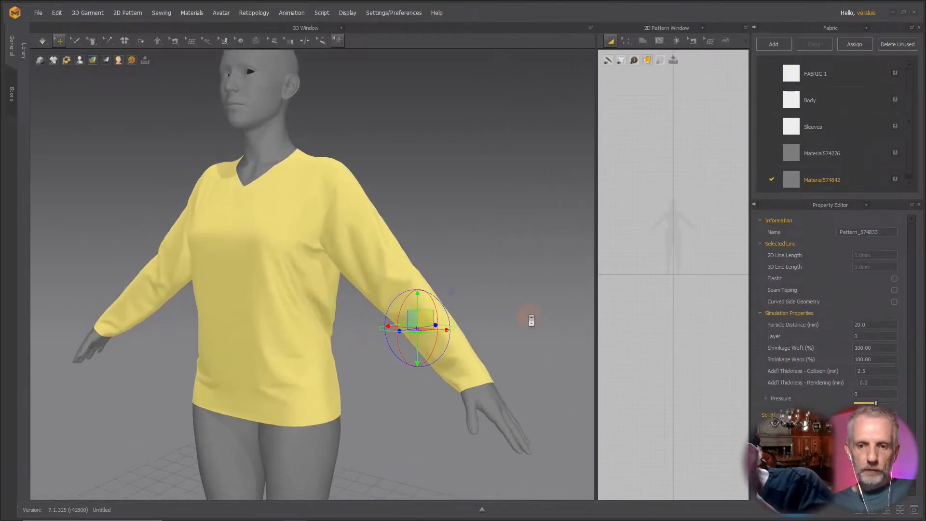
middle_drag(531, 320, 502, 279)
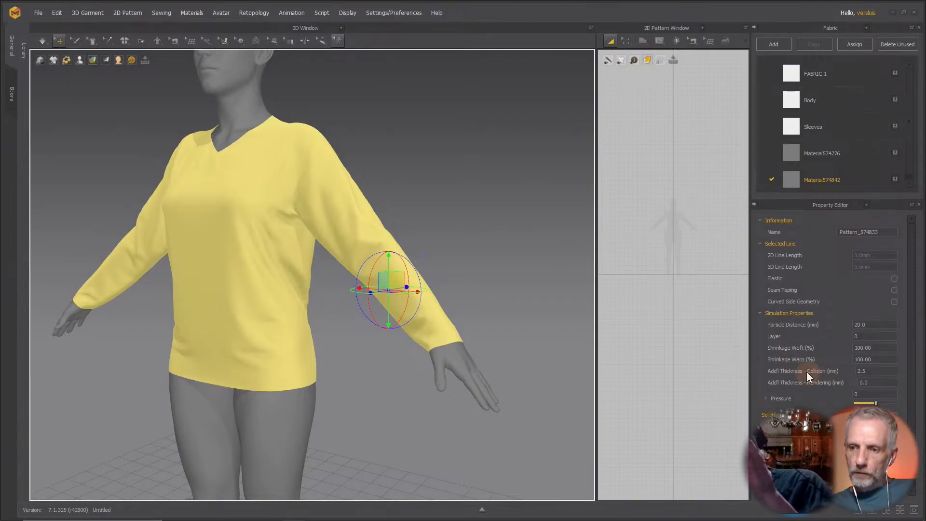
Start the cloth simulation and reselect the shirt pattern.
click(882, 348)
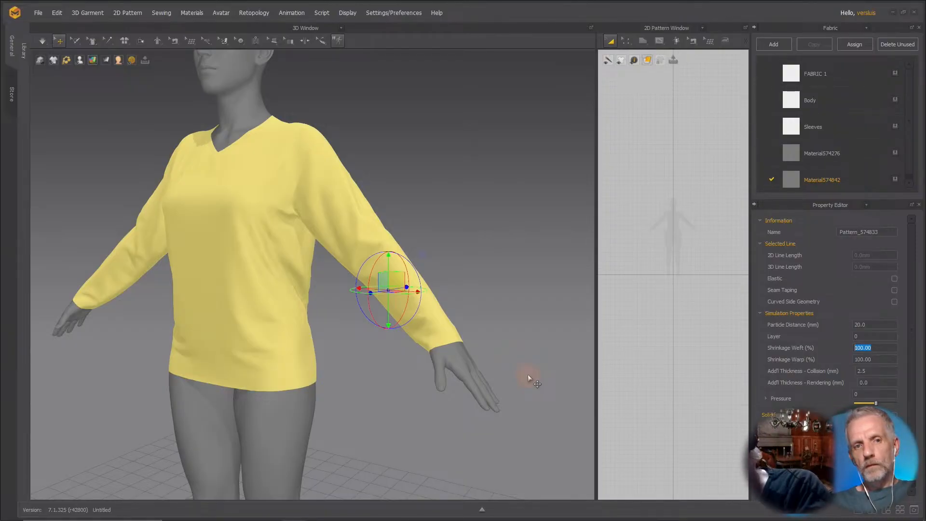
click(552, 260)
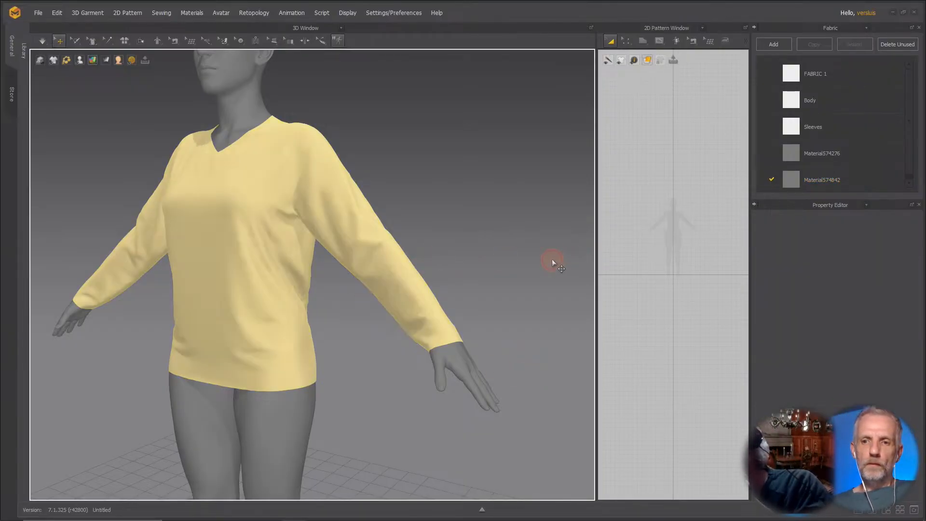
key(space)
click(328, 214)
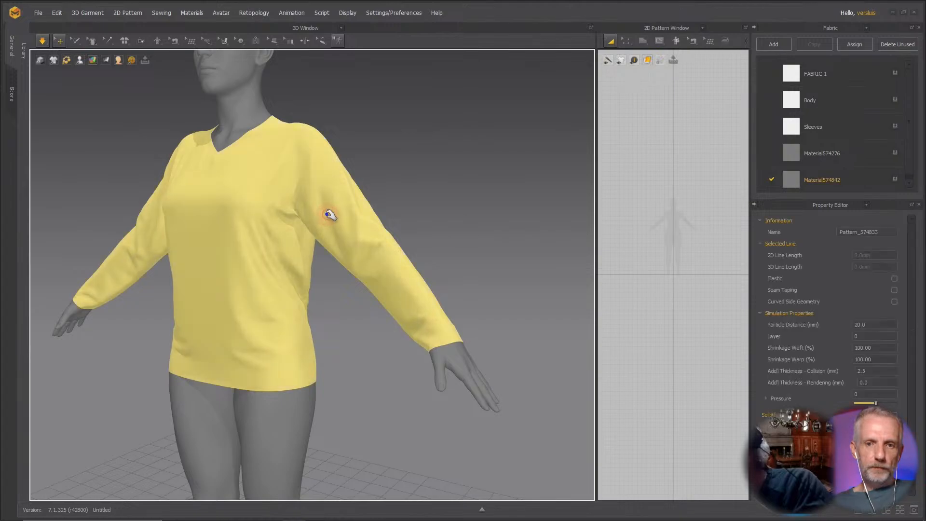
Set the pattern's Shrinkage Weft and Shrinkage Warp to 80% each.
click(884, 347)
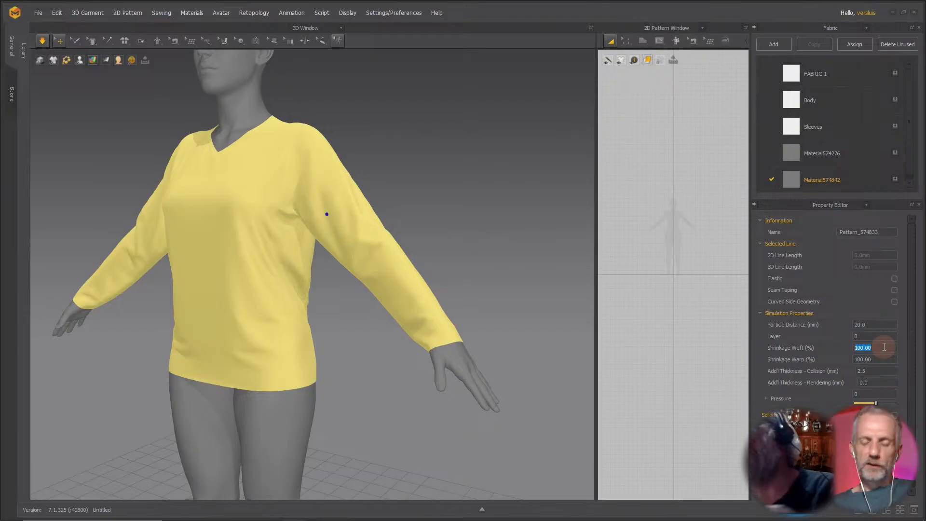
text(80)
key(Return)
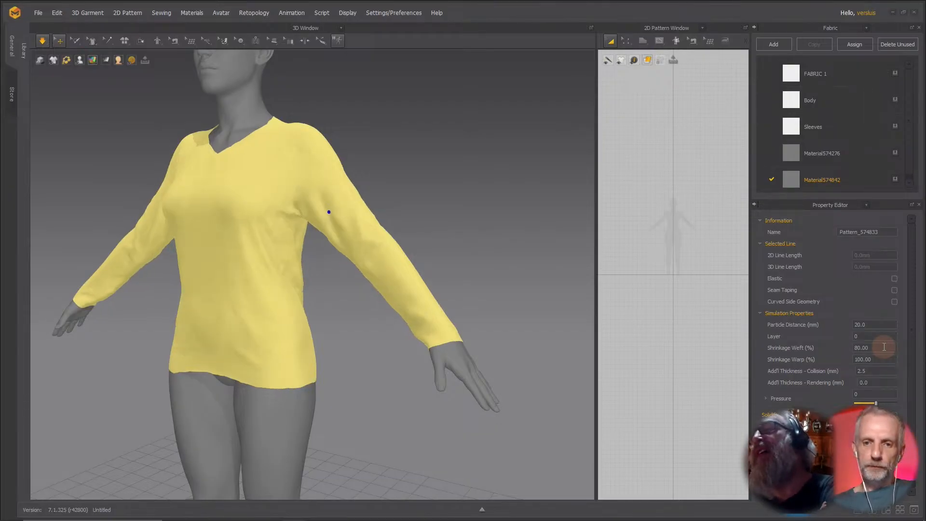
click(884, 359)
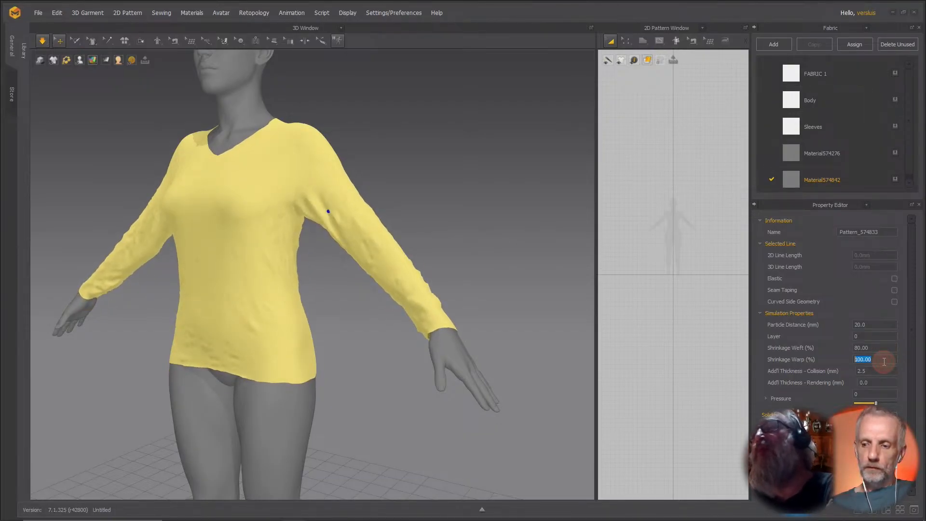
text(80)
key(Return)
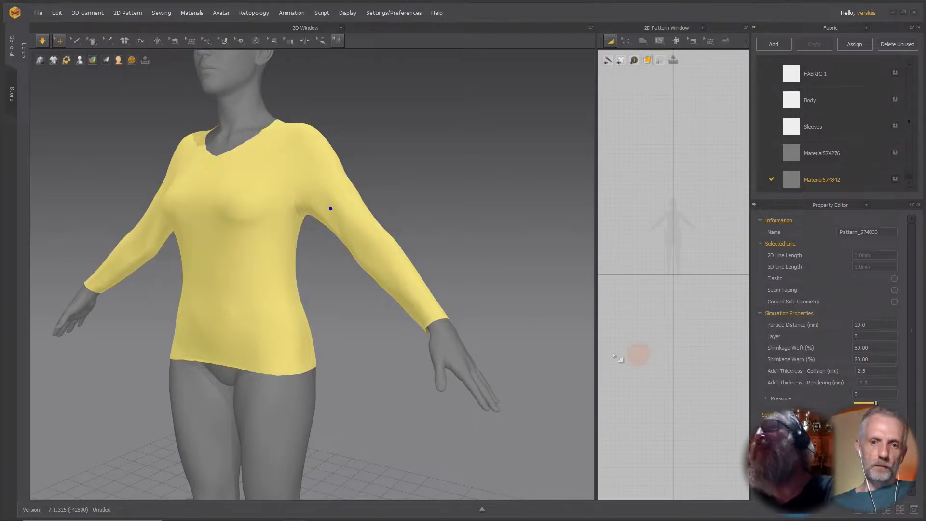
Set Shrinkage Weft and Shrinkage Warp to 90% each.
right_drag(466, 278, 444, 275)
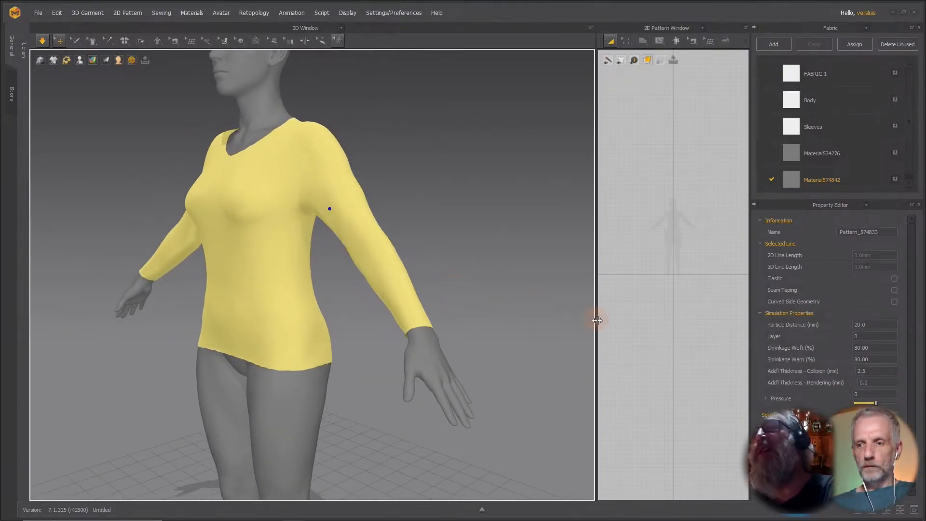
click(890, 347)
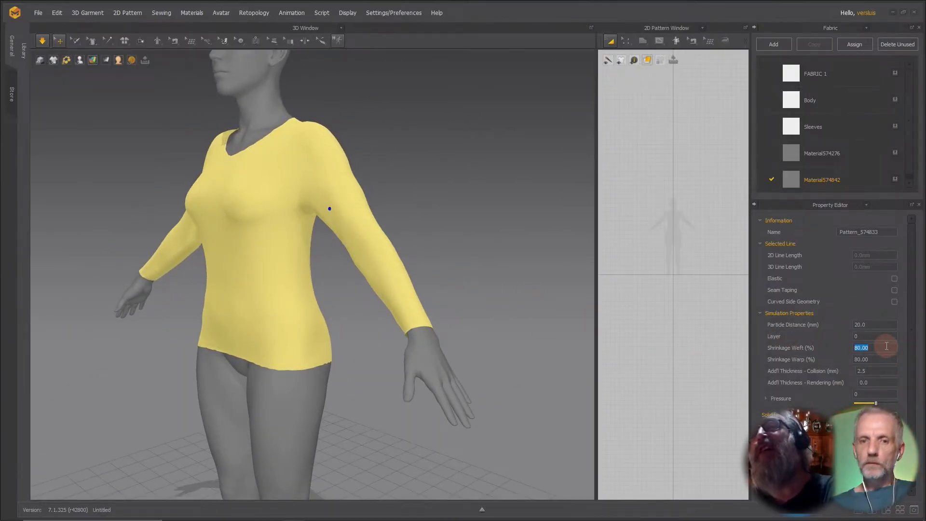
text(90)
key(Tab)
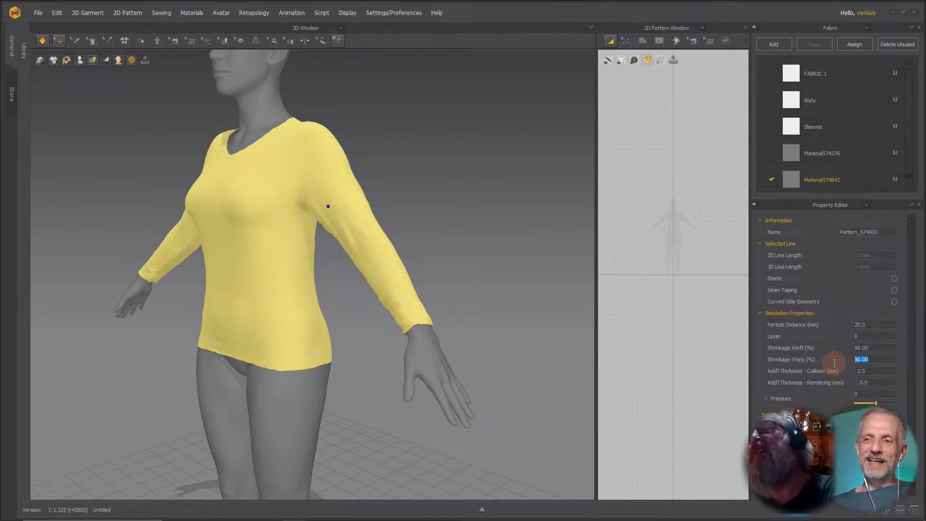
text(90)
key(Return)
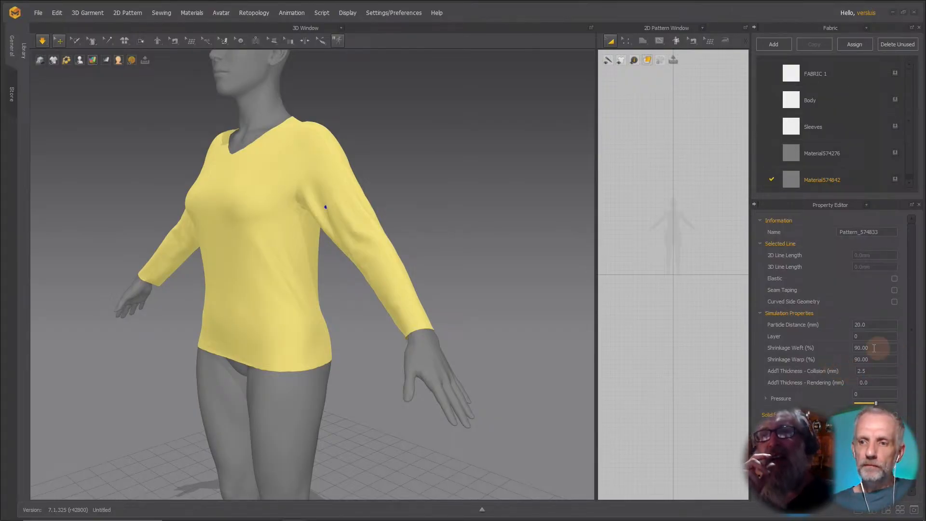
Set Shrinkage Weft and Shrinkage Warp to 110% each.
double_click(863, 348)
text(110)
key(Return)
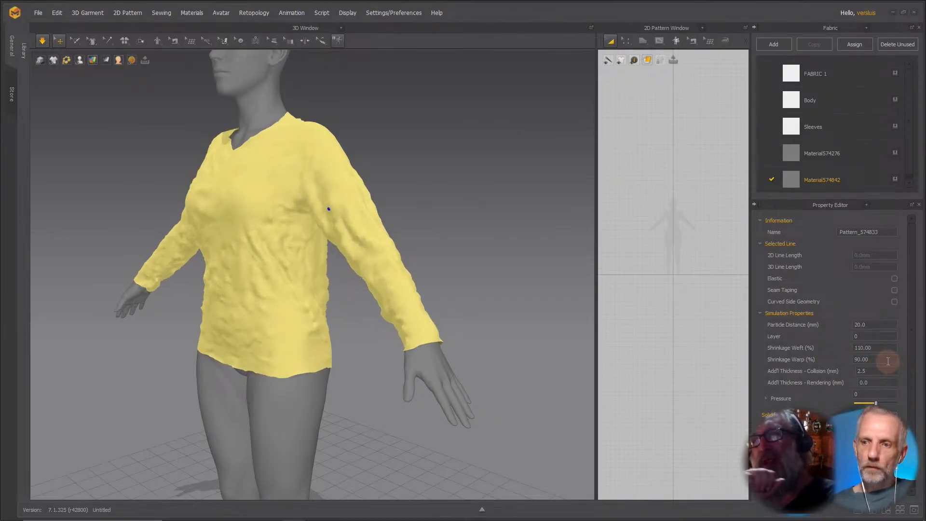
drag(886, 362, 841, 361)
text(110)
key(Return)
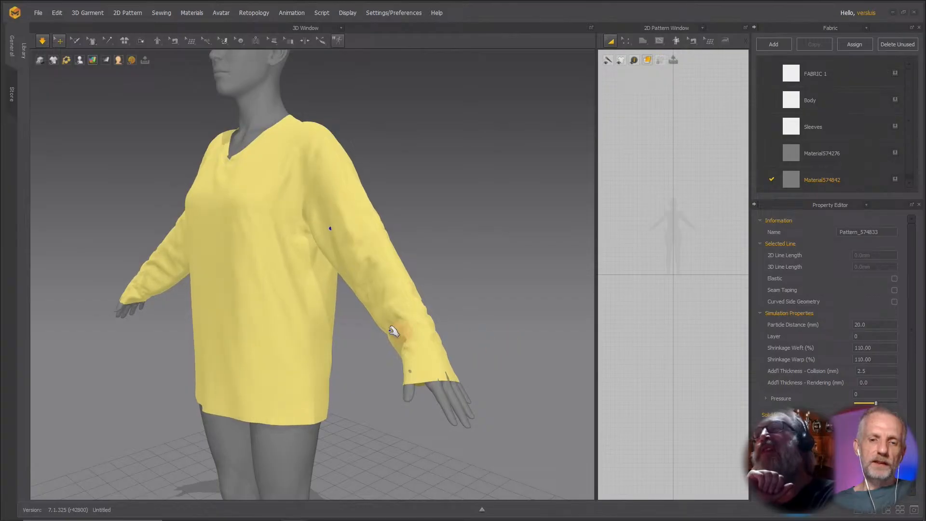
Set Shrinkage Weft back to 100%.
mouse_move(399, 334)
right_down()
mouse_move(374, 342)
mouse_move(403, 350)
mouse_move(449, 339)
mouse_move(438, 327)
mouse_move(399, 341)
right_up()
drag(880, 350, 830, 349)
text(100)
key(Return)
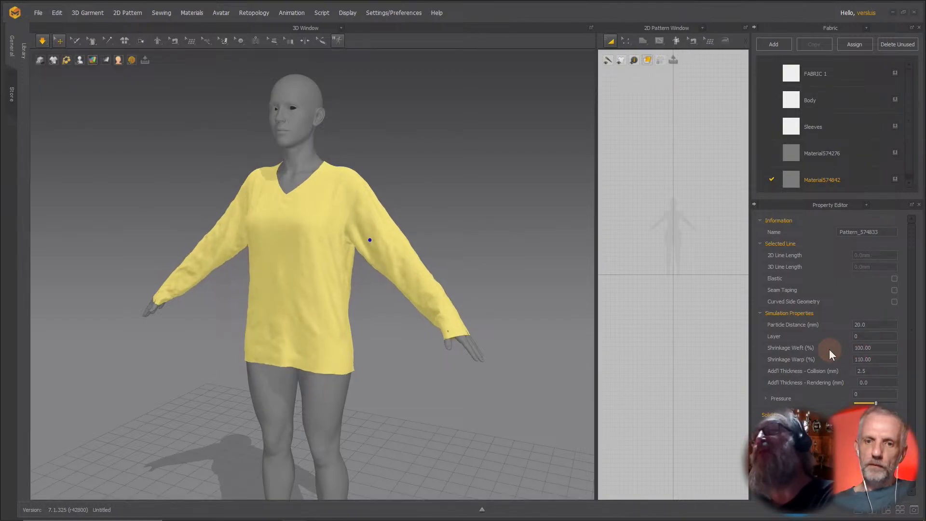
mouse_move(483, 393)
right_down()
mouse_move(455, 400)
mouse_move(463, 389)
mouse_move(482, 393)
right_up()
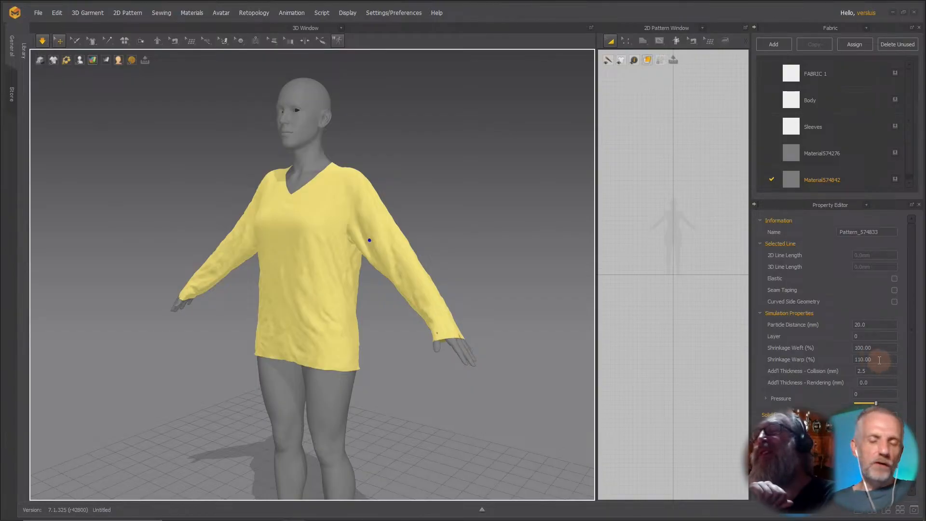
Set Shrinkage Warp to 120%.
drag(880, 360, 837, 363)
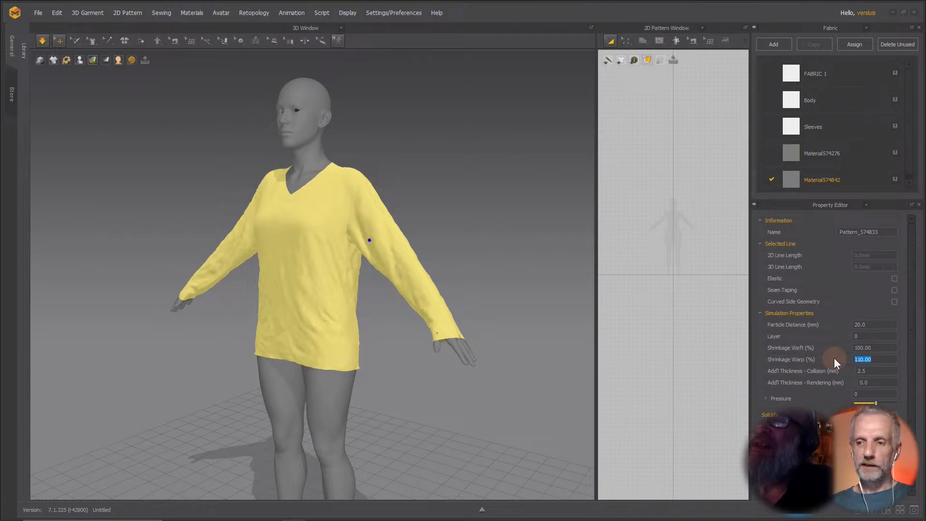
text(120)
key(Return)
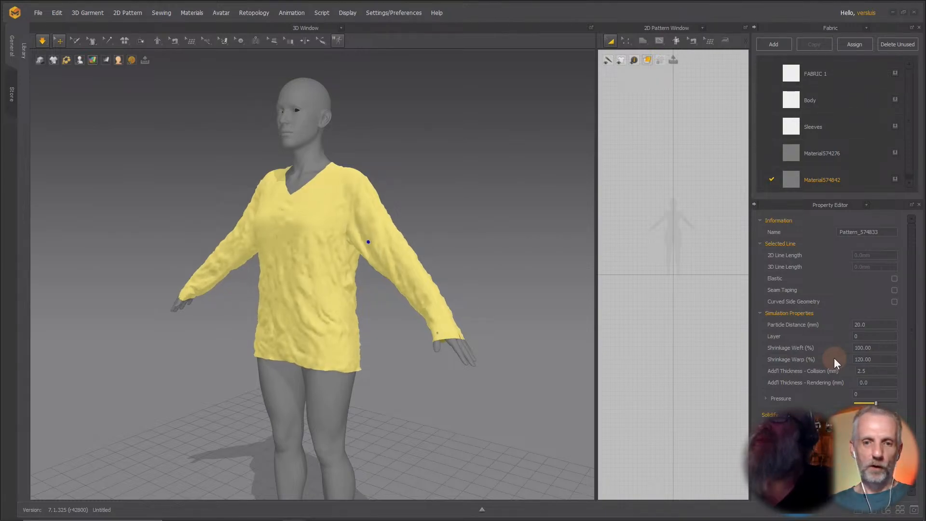
Set Shrinkage Warp to 150%.
mouse_move(480, 369)
right_down()
mouse_move(438, 378)
mouse_move(465, 367)
right_up()
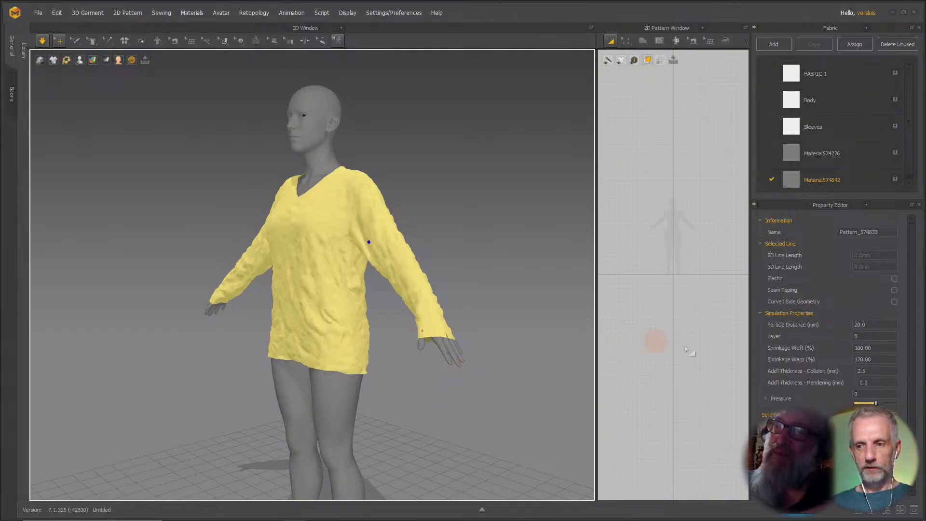
click(890, 362)
text(150)
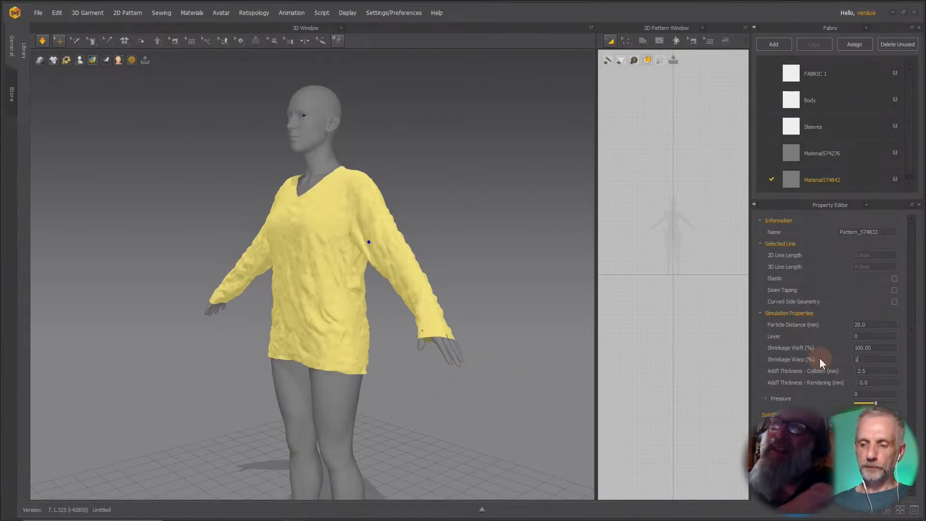
key(Return)
Set Shrinkage Weft to 150% so both weft and warp shrinkage are 150%.
right_drag(409, 347, 540, 348)
right_drag(458, 383, 392, 377)
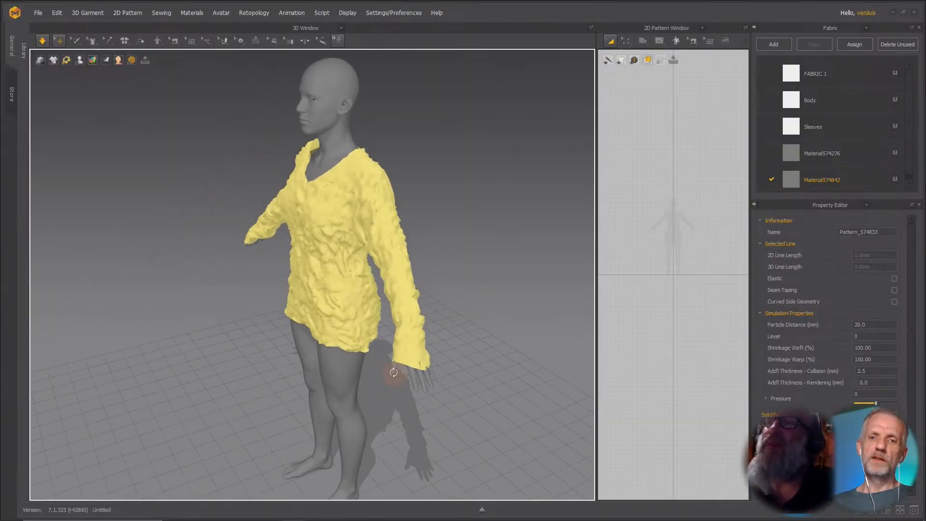
double_click(883, 349)
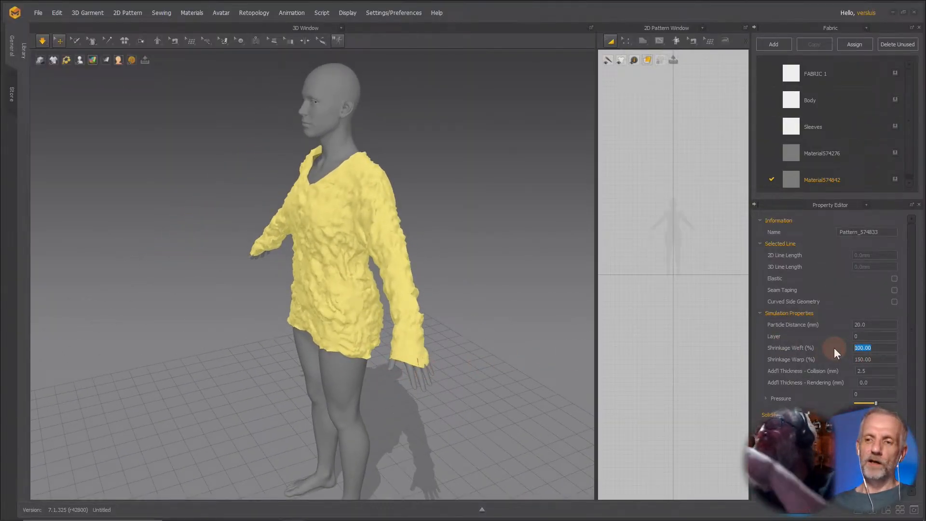
key(Return)
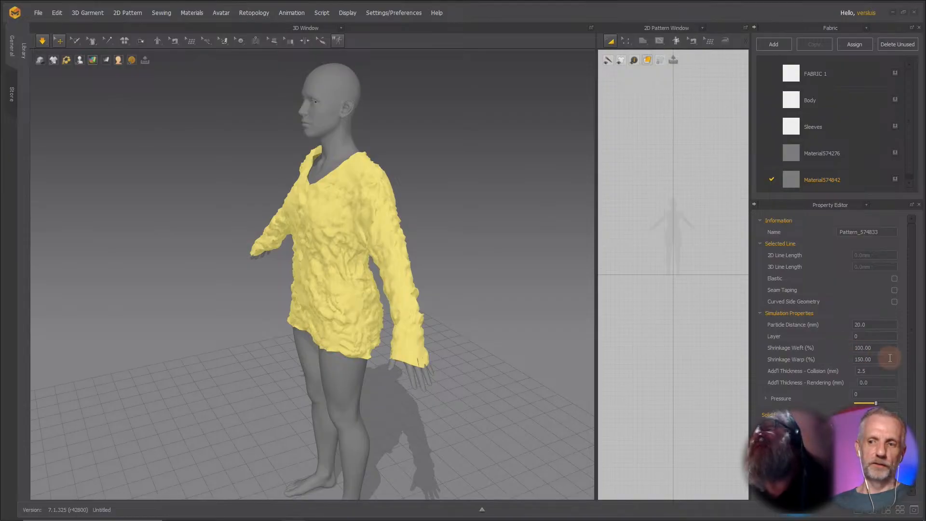
double_click(866, 360)
drag(872, 348, 849, 352)
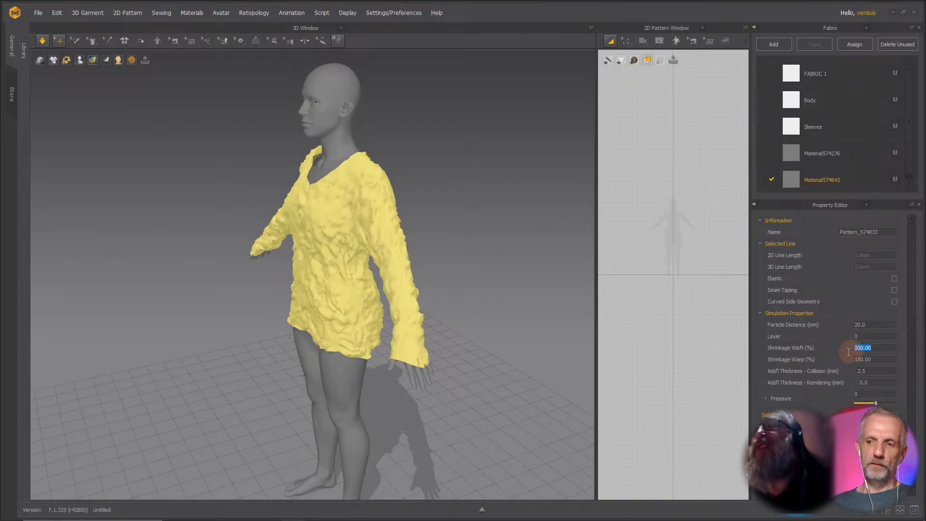
text(150)
key(Return)
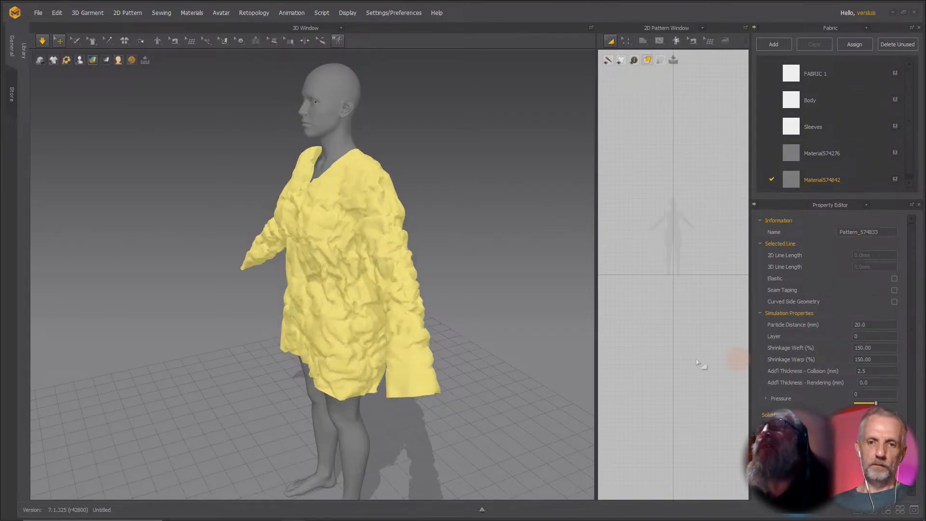
Orbit and zoom around the simulated shirt to examine the oversized fit.
right_drag(433, 305, 453, 263)
scroll(478, 291, down, 2)
scroll(479, 291, down, 2)
middle_drag(453, 262, 496, 280)
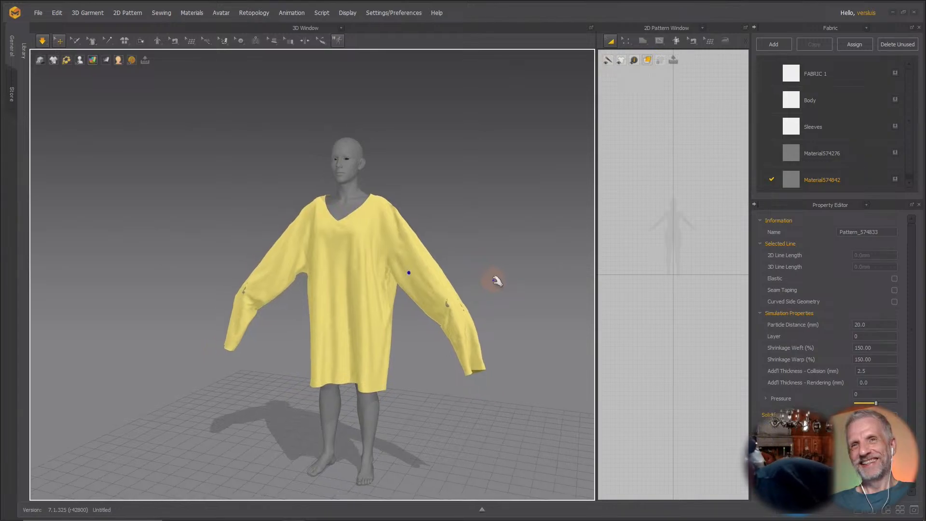
scroll(496, 281, up, 2)
right_drag(497, 282, 471, 289)
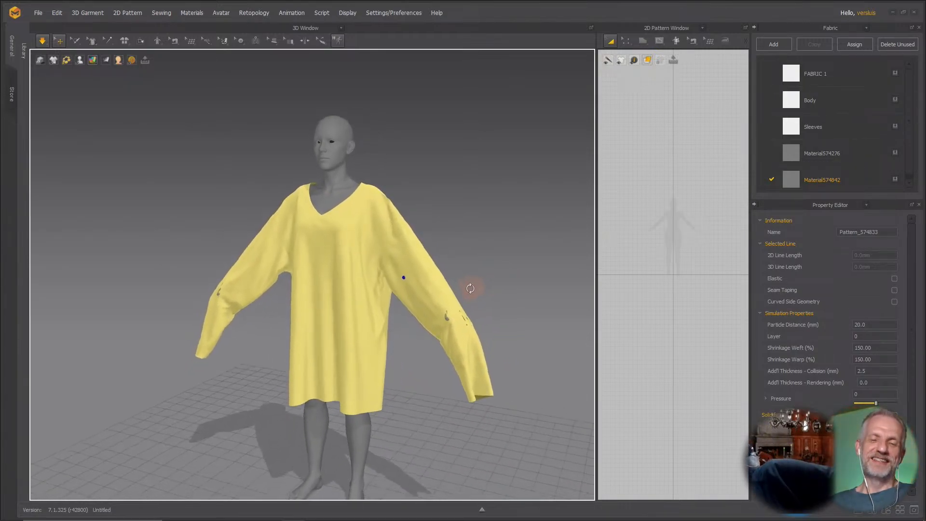
middle_drag(476, 286, 461, 278)
mouse_move(464, 286)
right_down()
mouse_move(446, 281)
mouse_move(463, 277)
right_up()
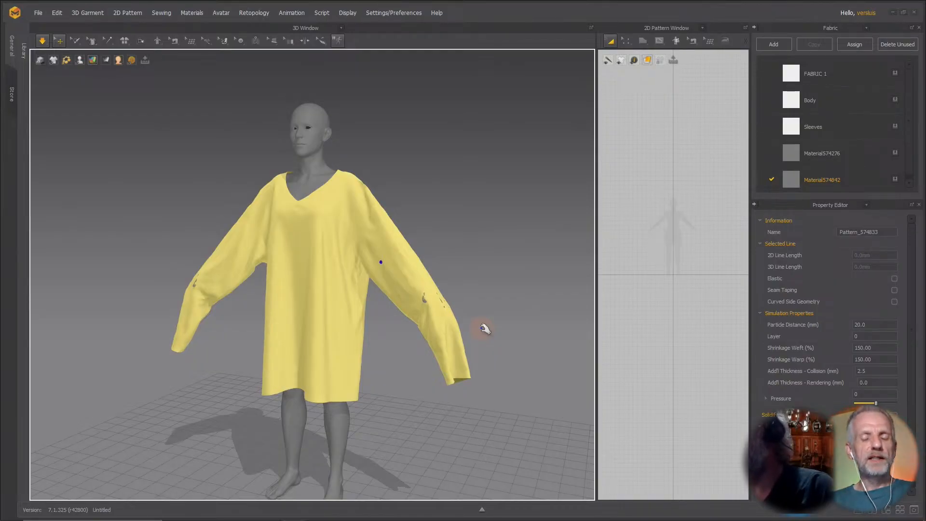
Set Shrinkage Weft and Shrinkage Warp back to 100% each.
double_click(877, 349)
text(100)
key(Tab)
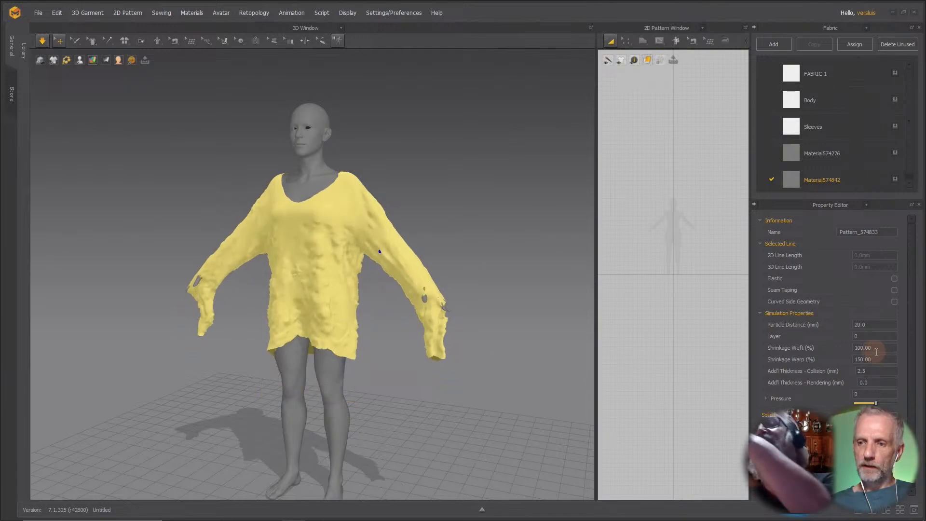
text(100)
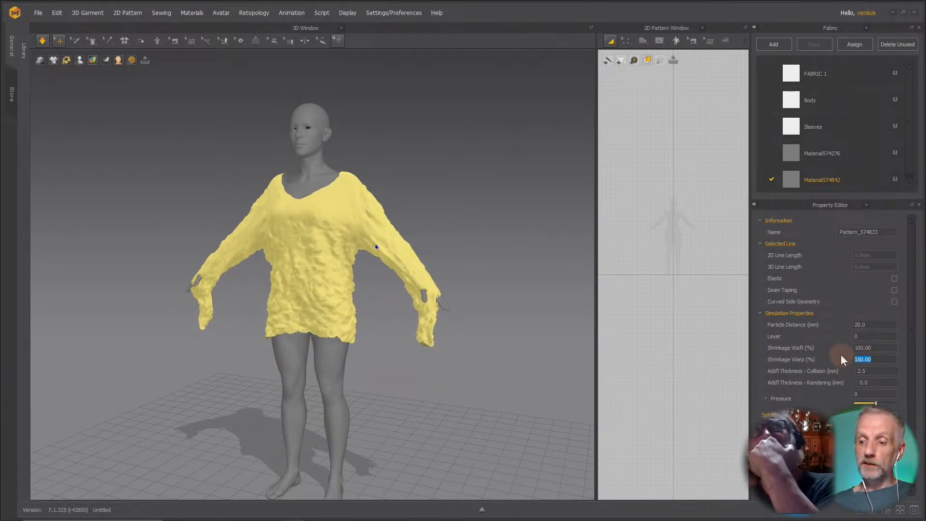
key(Return)
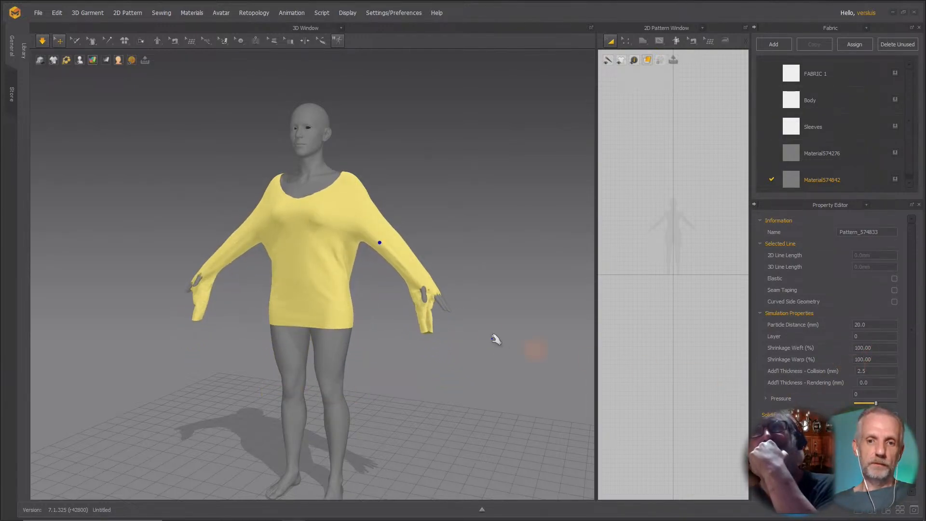
Set Shrinkage Weft and Shrinkage Warp to 130% each.
click(886, 351)
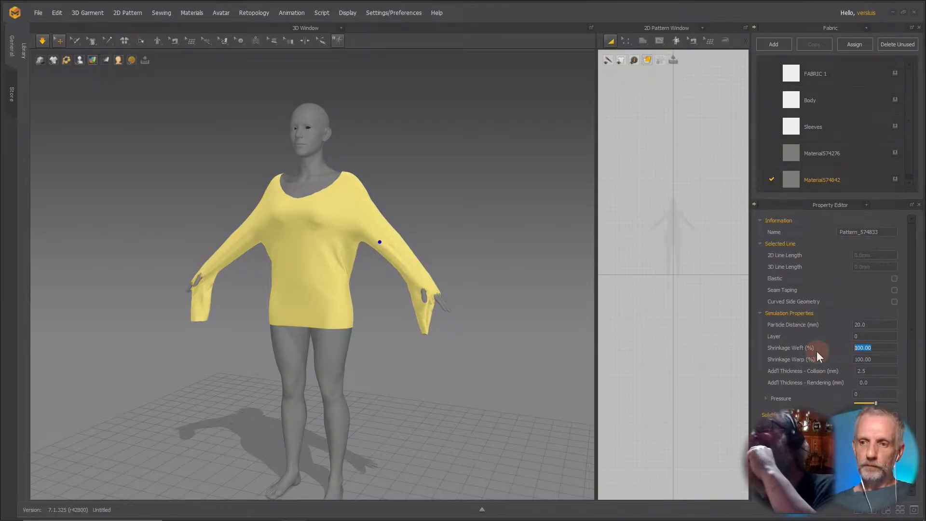
text(130)
key(Return)
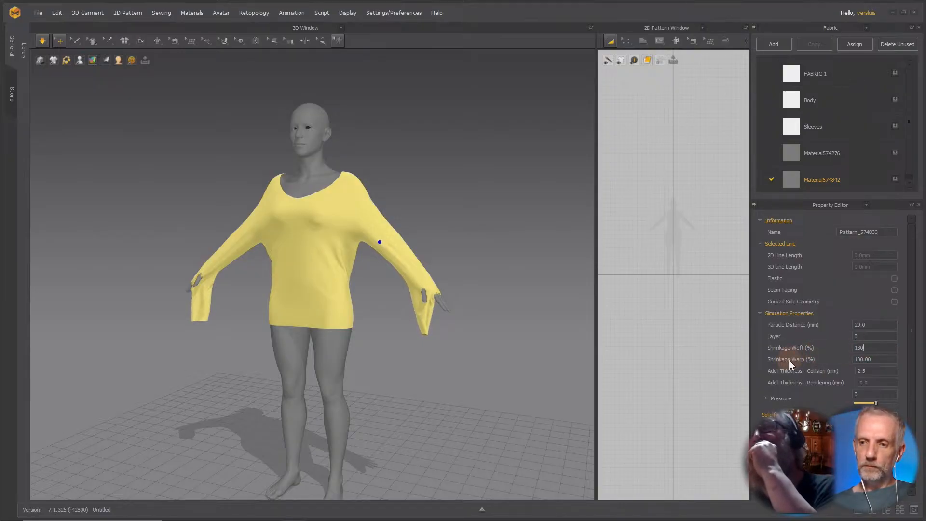
click(887, 360)
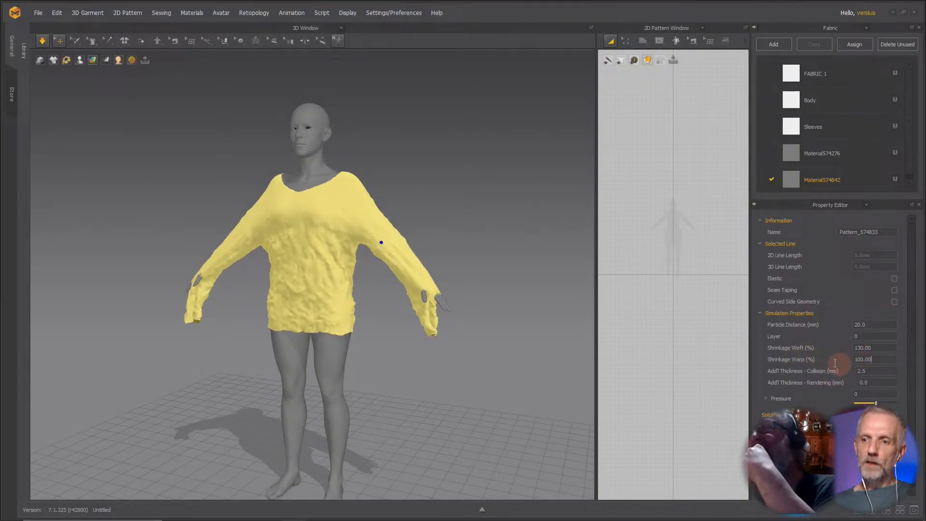
text(130)
key(Return)
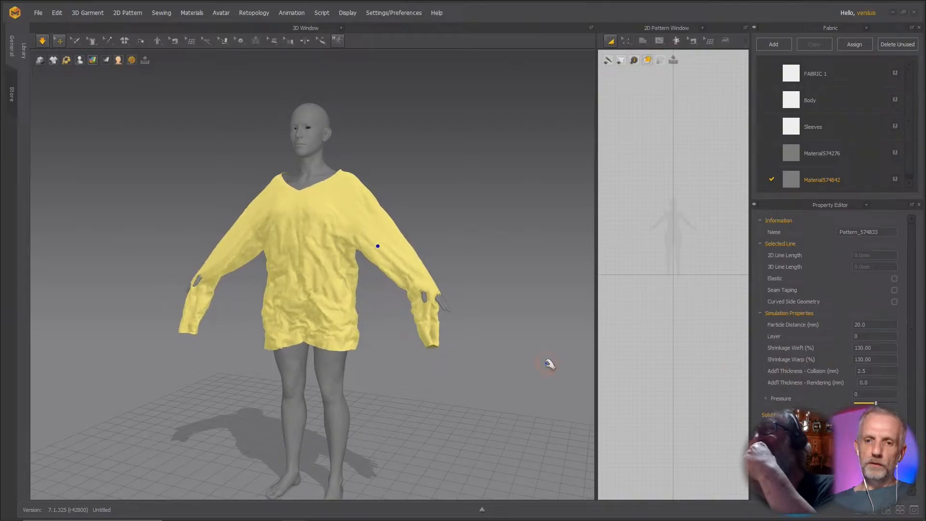
Pause the simulation and switch to DAZ Studio.
mouse_move(389, 325)
right_down()
mouse_move(328, 329)
mouse_move(207, 311)
mouse_move(368, 315)
mouse_move(399, 328)
mouse_move(393, 320)
right_up()
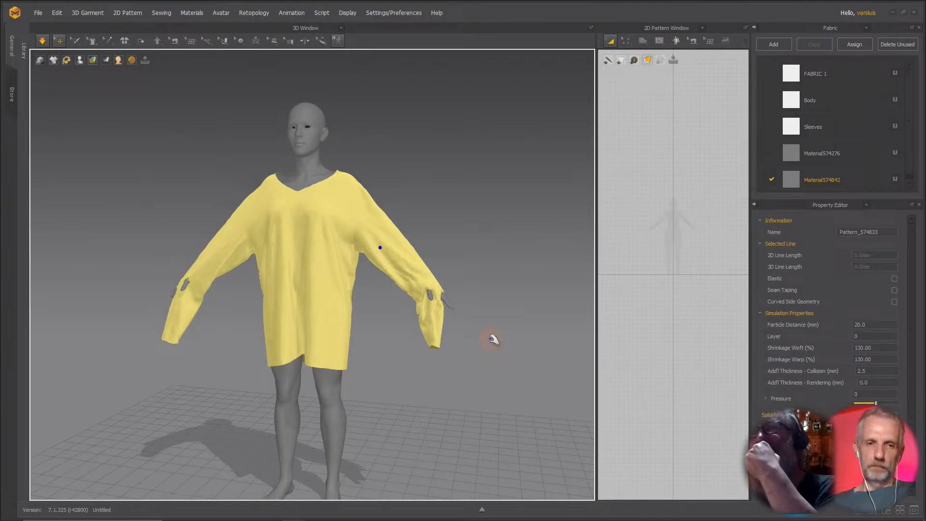
key(space)
key(alt+Tab)
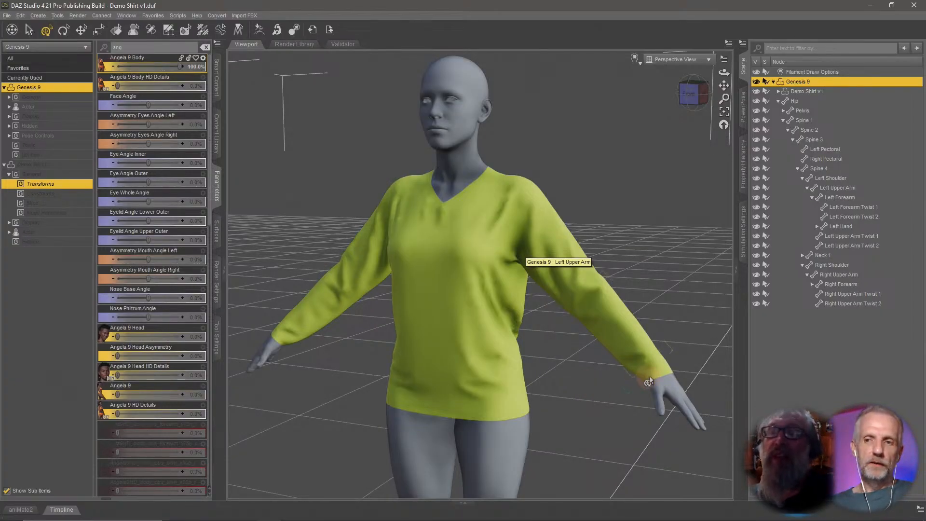
Select Genesis 9's left upper arm in PowerPose and raise the arm.
click(747, 122)
click(862, 199)
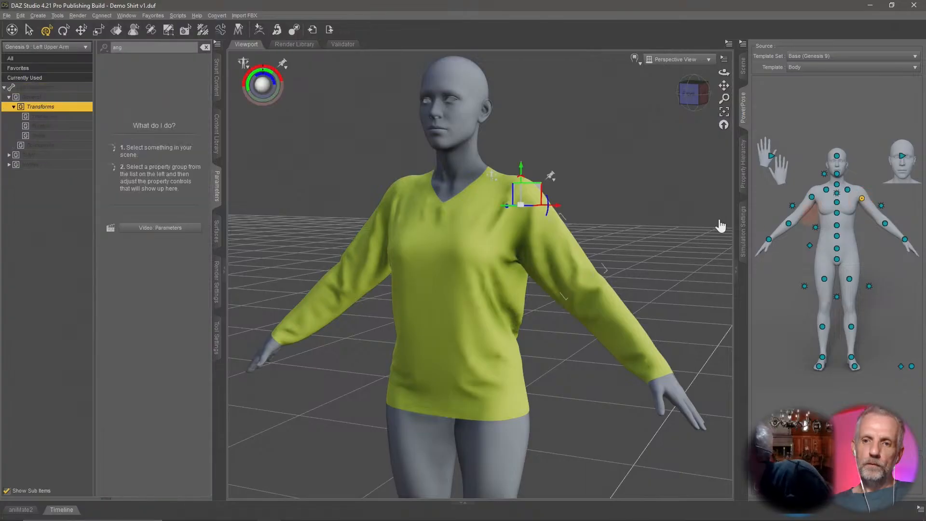
mouse_move(274, 78)
mouse_down()
mouse_move(285, 68)
mouse_move(280, 75)
mouse_move(289, 75)
mouse_move(270, 75)
mouse_up()
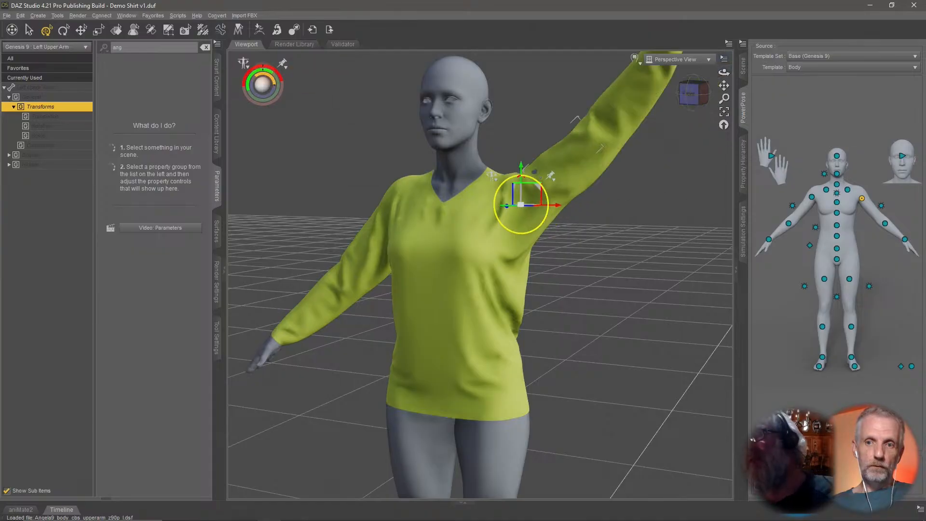
Orbit and zoom around the figure to inspect how the shirt follows the raised arm.
middle_drag(514, 329, 511, 326)
scroll(510, 327, up, 2)
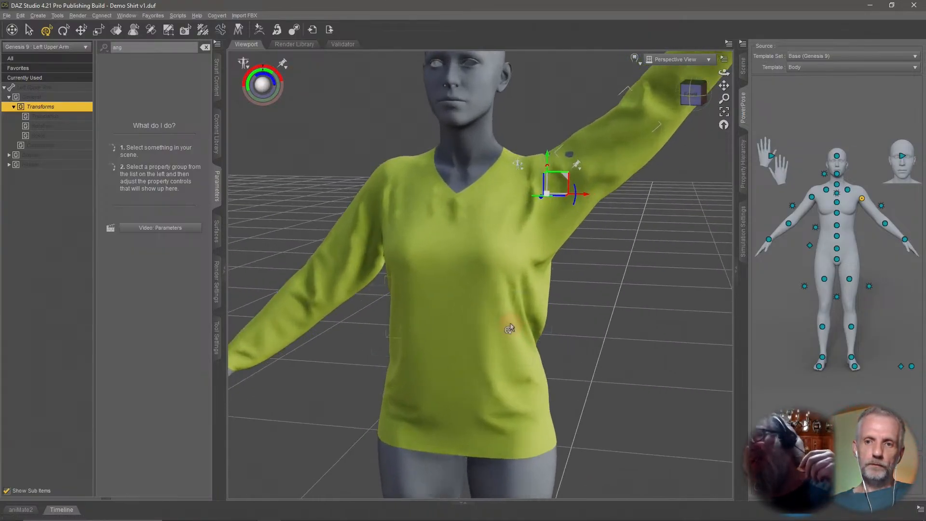
right_drag(511, 327, 510, 323)
scroll(510, 328, up, 2)
middle_drag(510, 323, 514, 326)
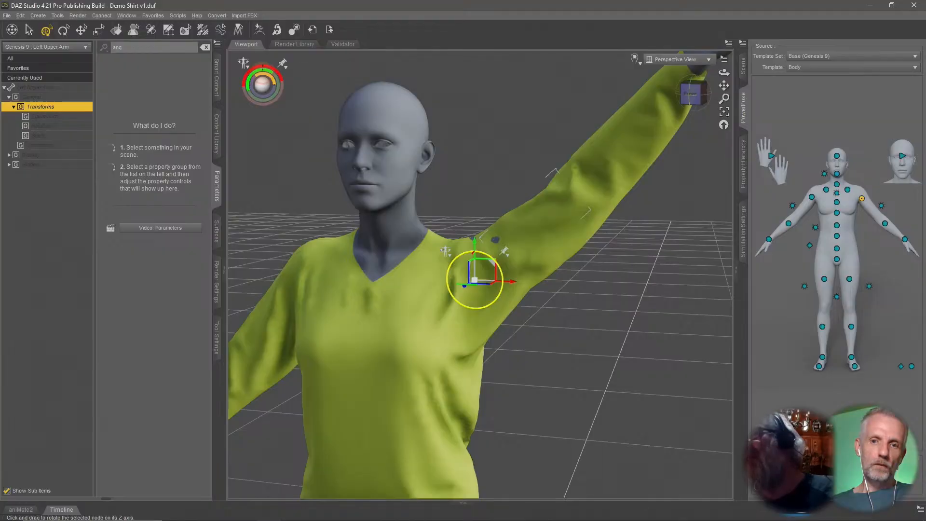
drag(265, 72, 244, 70)
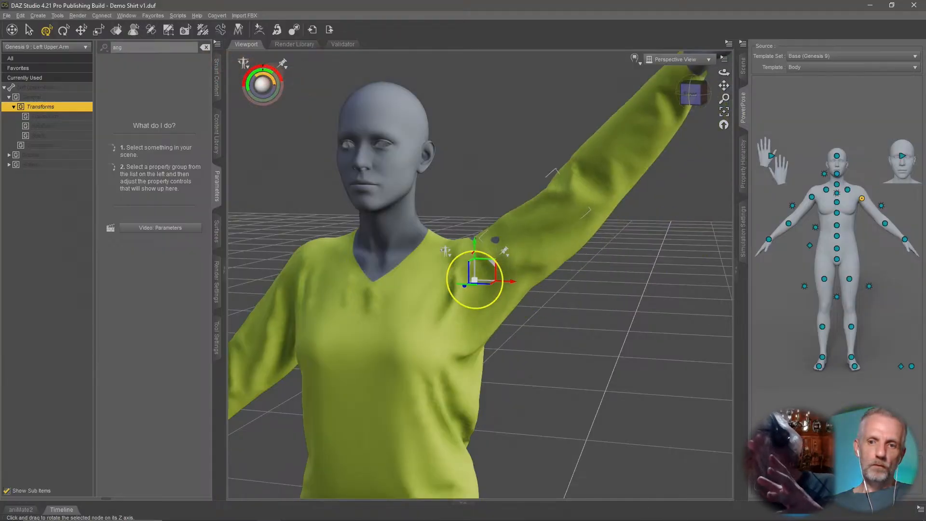
middle_drag(510, 262, 538, 311)
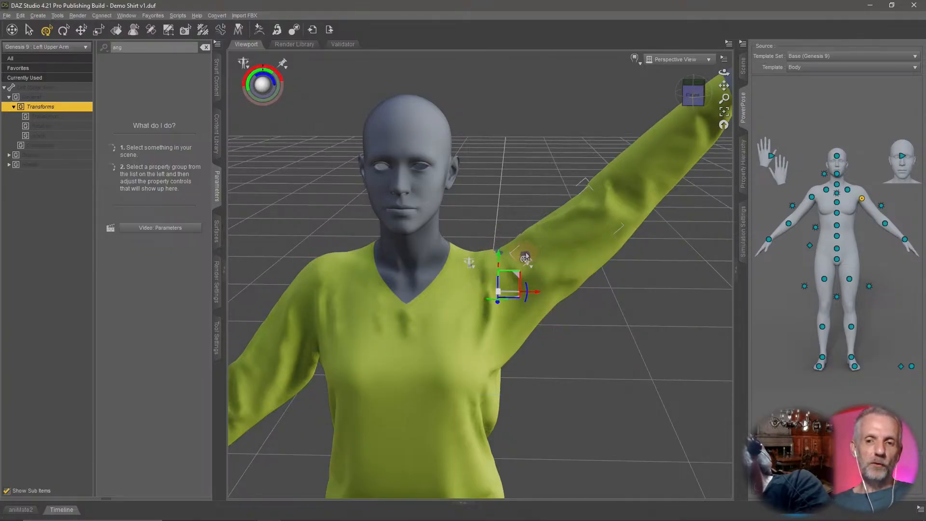
middle_drag(498, 250, 529, 255)
mouse_move(554, 340)
middle_down()
mouse_move(553, 321)
mouse_move(586, 316)
mouse_move(548, 320)
mouse_move(560, 328)
middle_up()
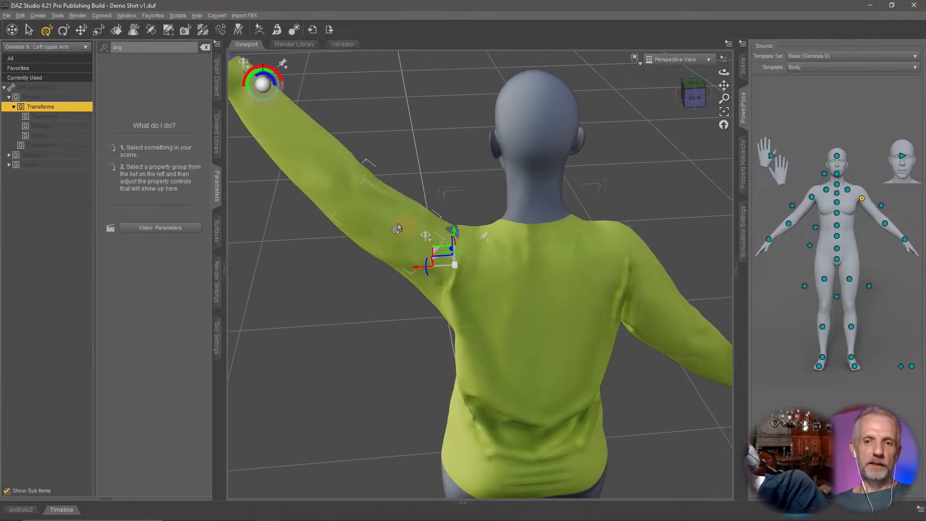
Select the Demo Shirt v1 node in the Scene pane.
click(743, 66)
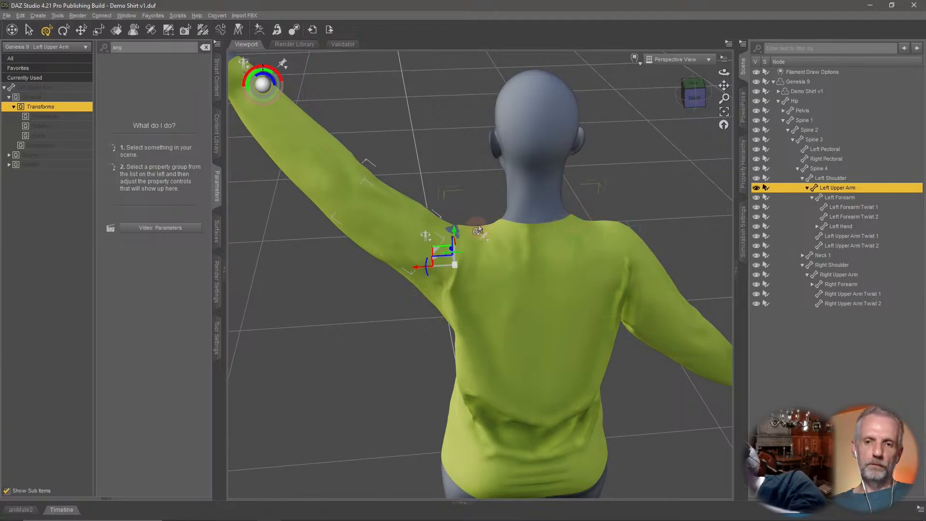
scroll(478, 229, up, 2)
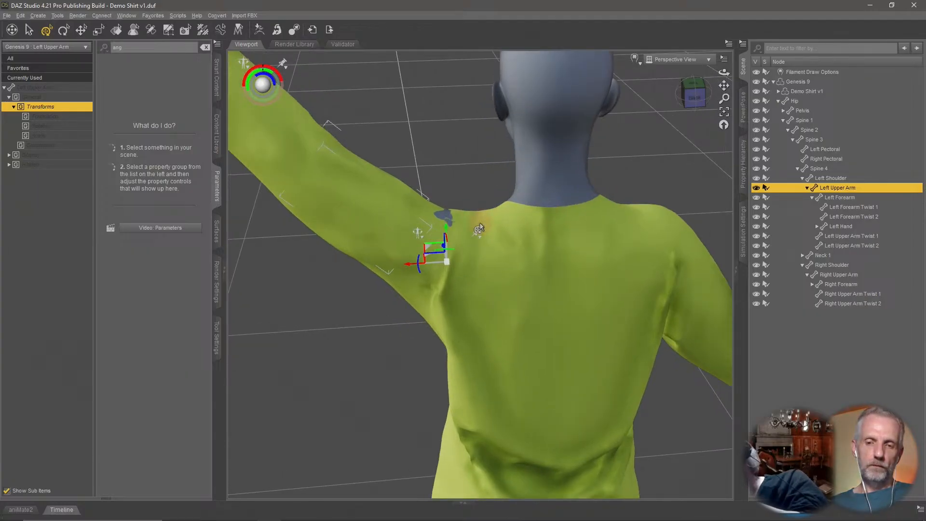
middle_drag(480, 224, 495, 228)
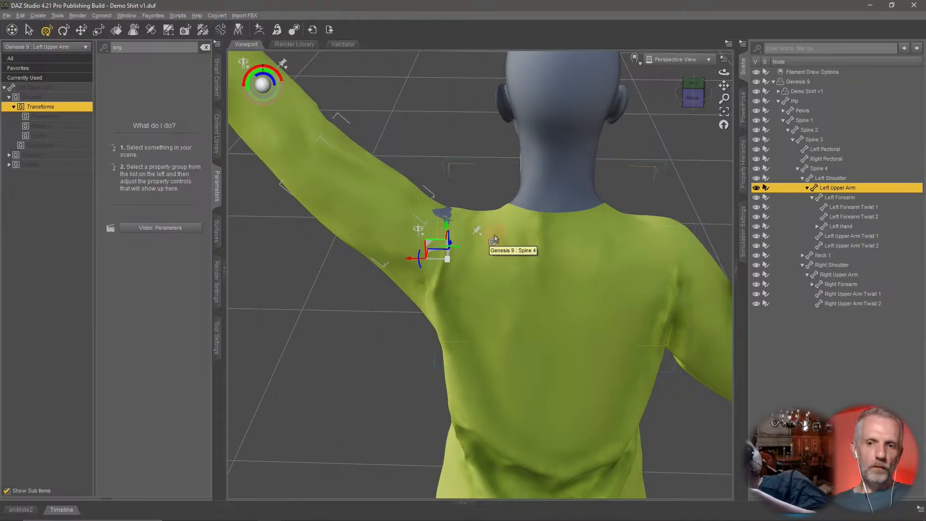
click(29, 30)
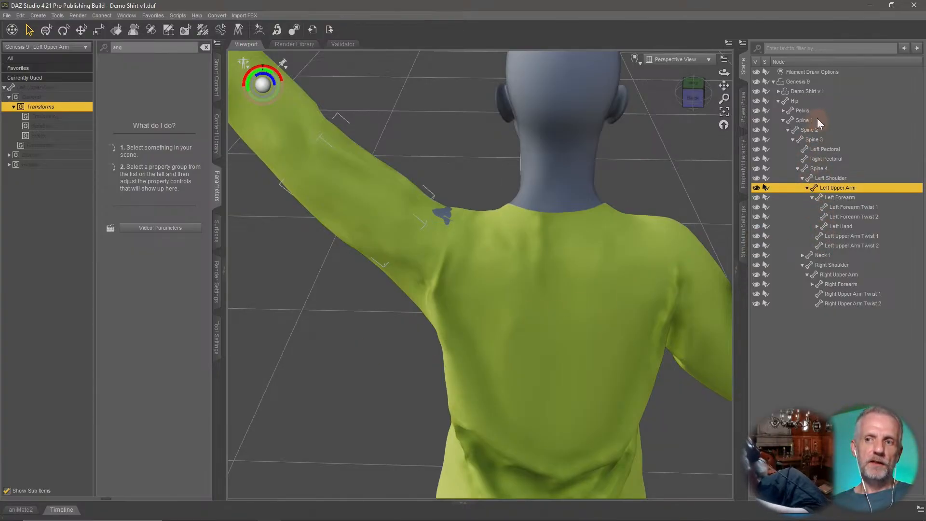
click(812, 90)
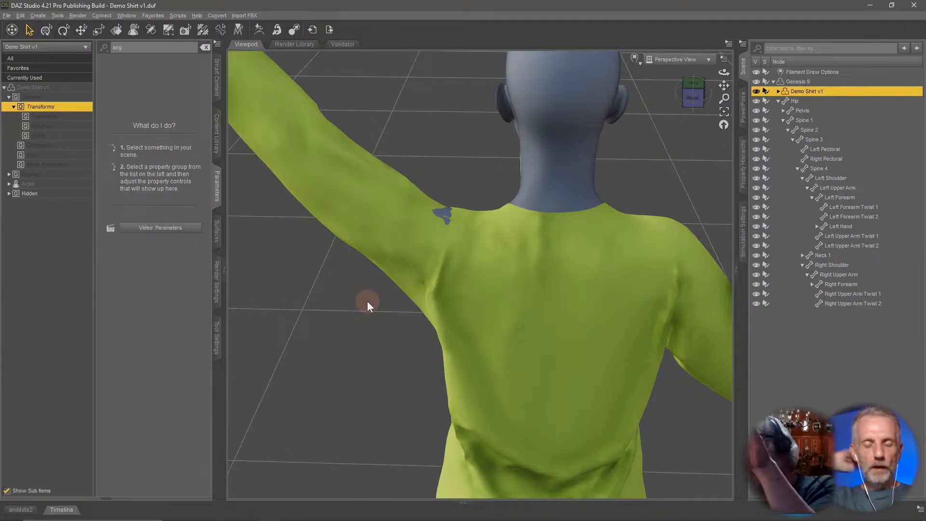
drag(371, 308, 364, 317)
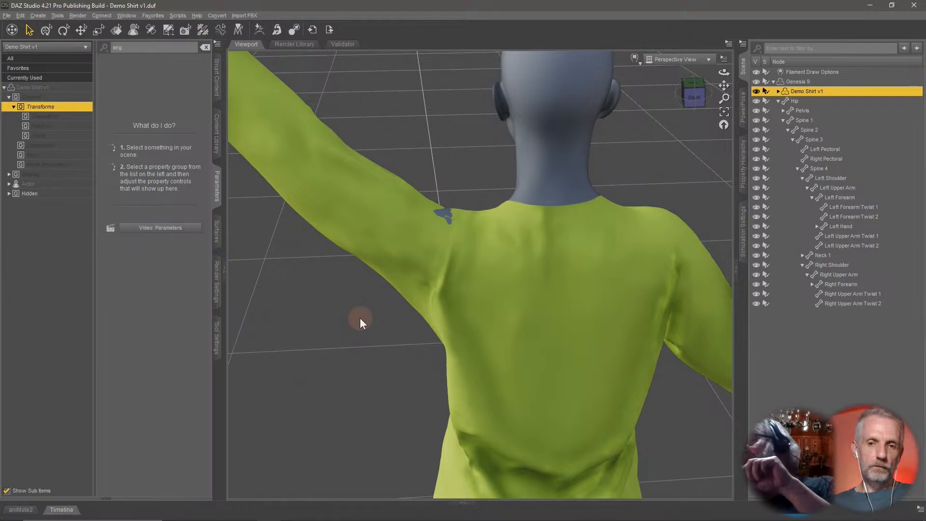
Switch back to Marvelous Designer and select the avatar's head.
key(alt+Tab)
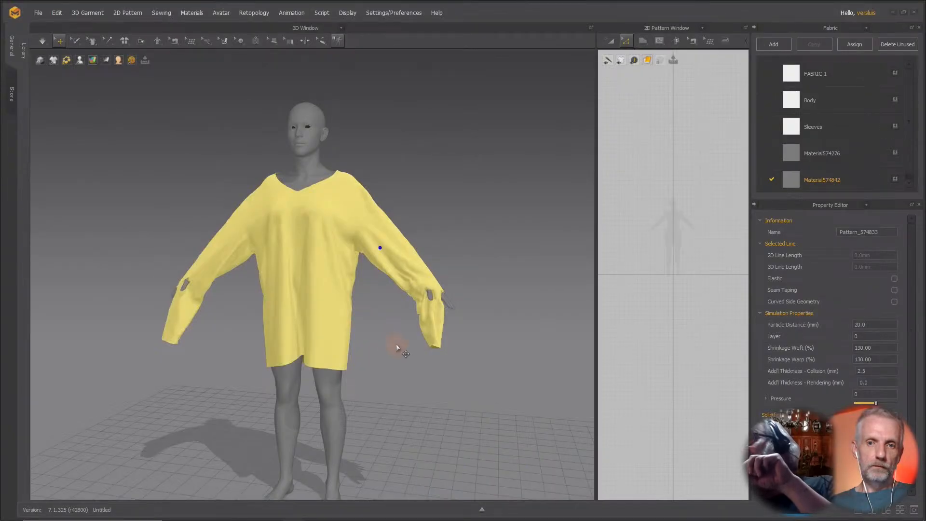
click(309, 244)
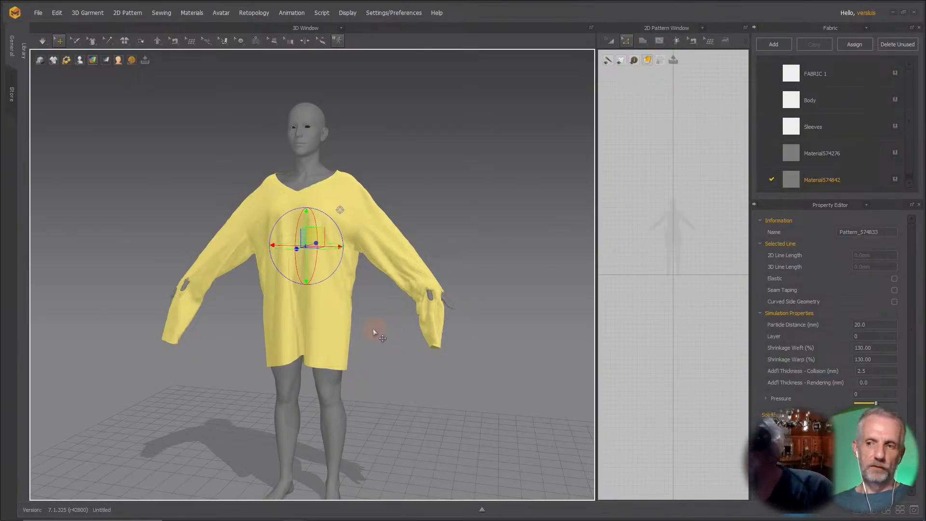
click(305, 154)
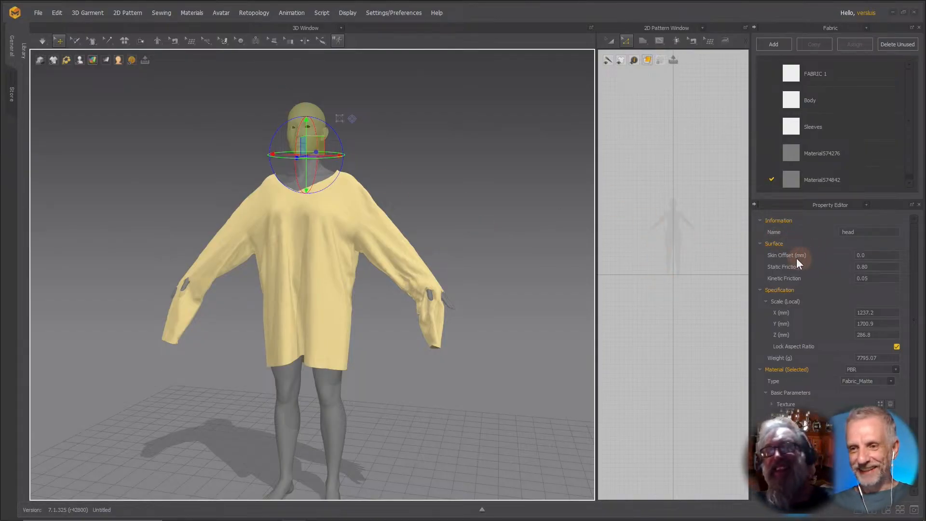
Set the head's Skin Offset to 3 mm and restart the simulation.
click(884, 257)
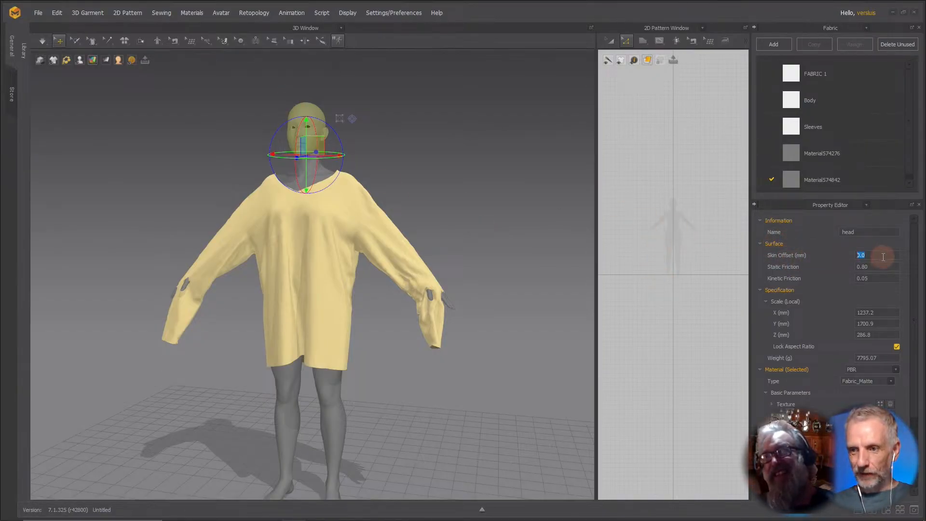
text(3)
key(Return)
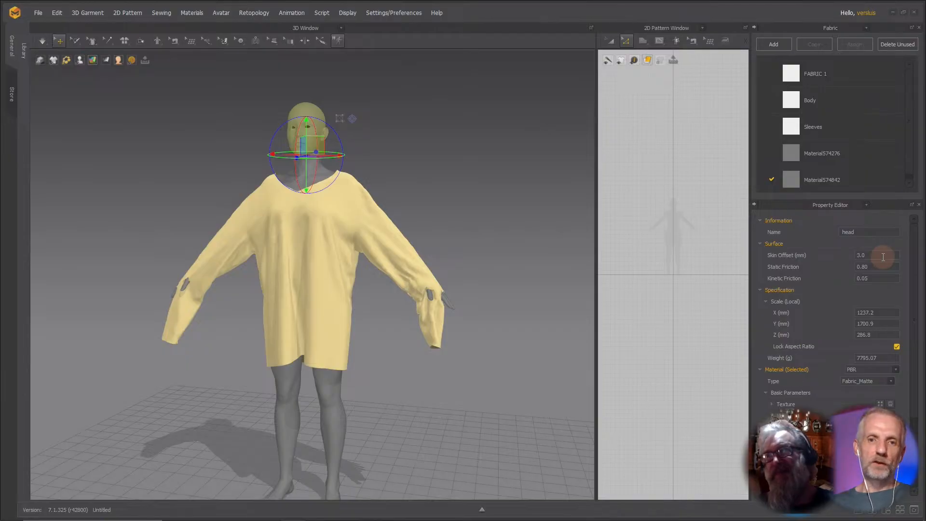
key(space)
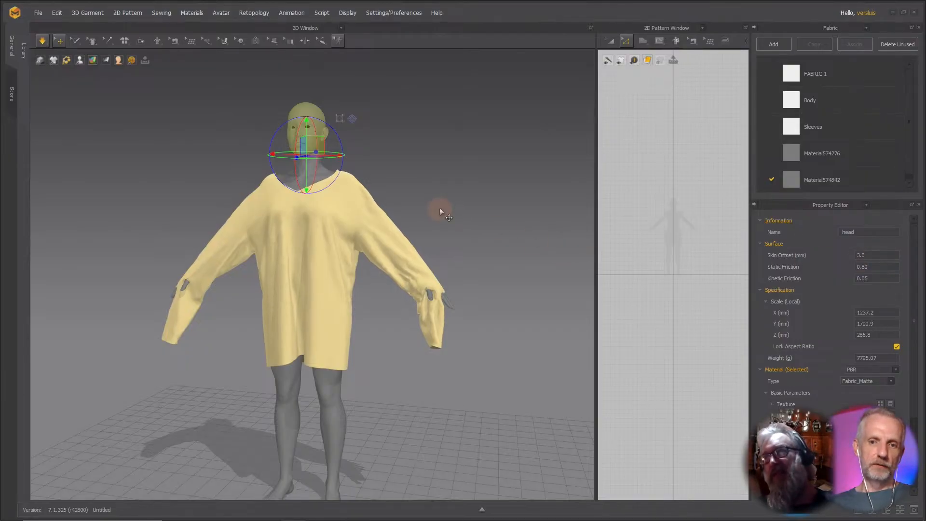
Orbit and zoom around the avatar to inspect how the shirt sits at the neck and shoulders.
click(623, 272)
click(871, 256)
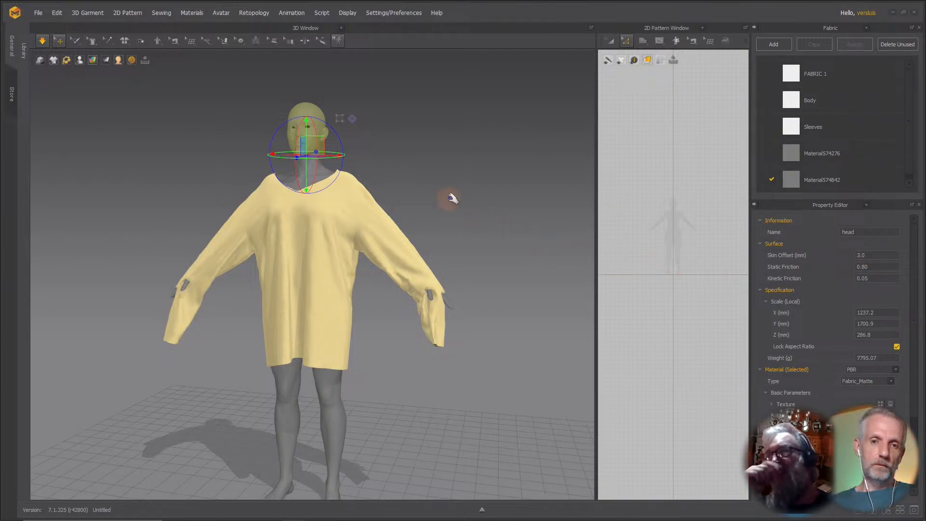
right_drag(450, 199, 443, 214)
middle_drag(446, 205, 464, 293)
scroll(466, 292, up, 5)
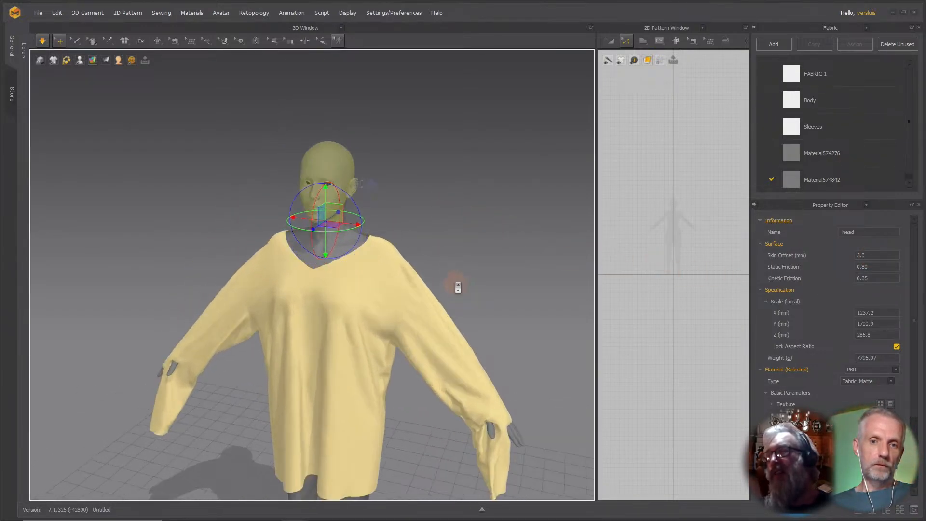
right_drag(481, 261, 501, 273)
scroll(473, 255, up, 3)
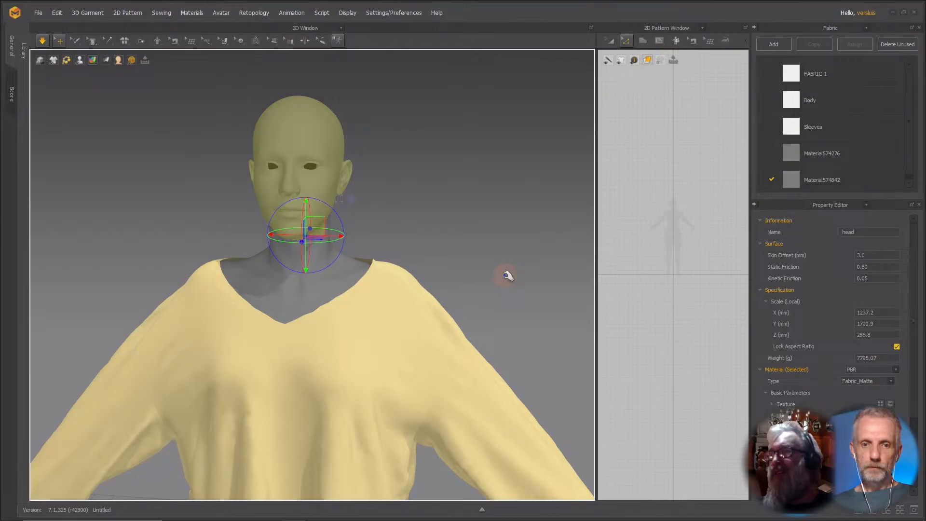
right_drag(499, 270, 471, 279)
scroll(470, 276, down, 1)
middle_drag(468, 273, 434, 179)
scroll(434, 180, down, 4)
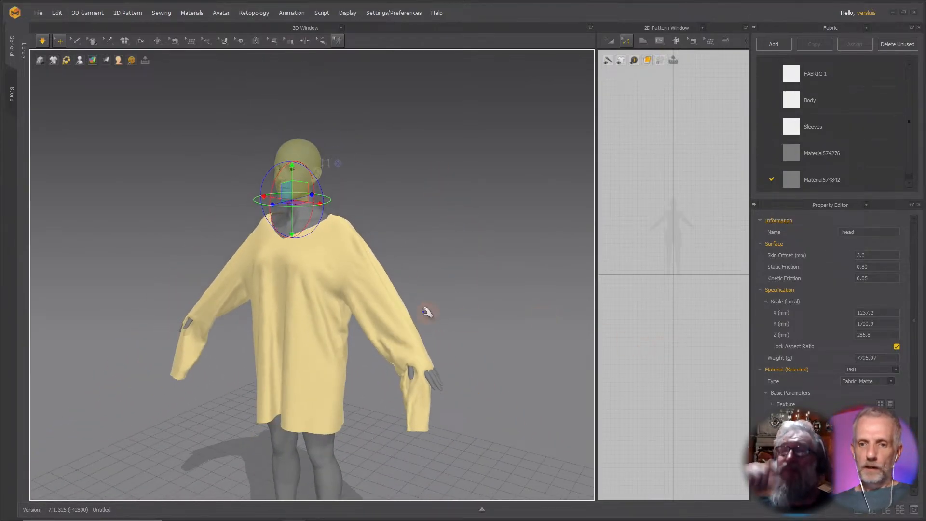
Select the shirt pattern and set both Shrinkage Weft and Shrinkage Warp to 150%.
click(372, 284)
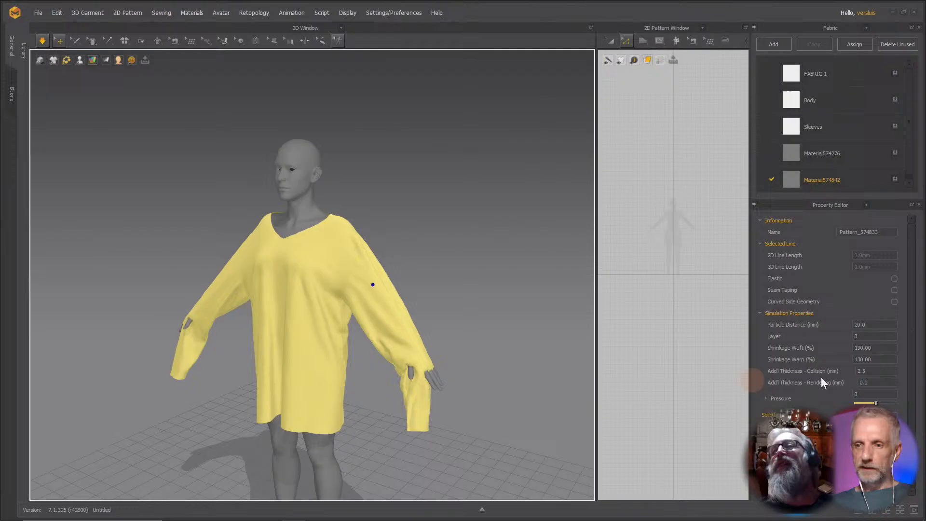
double_click(873, 347)
text(150)
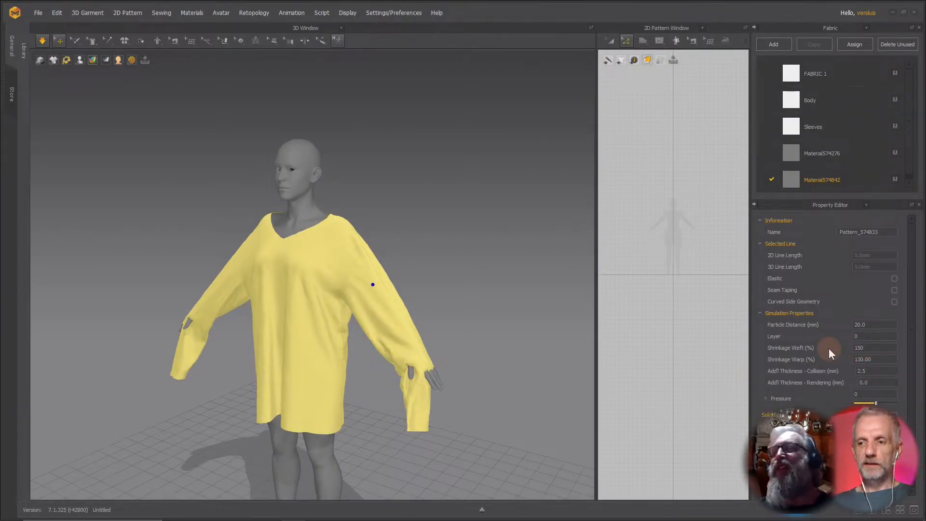
key(Tab)
text(150)
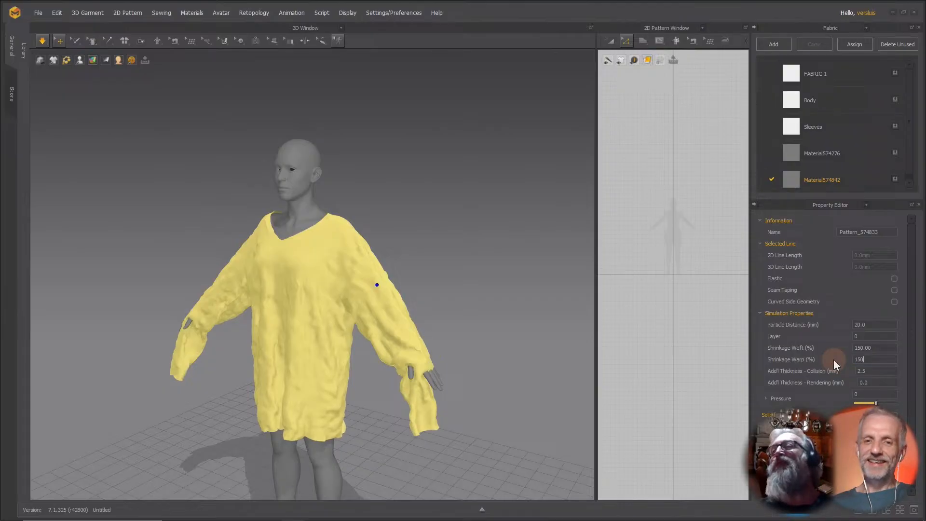
key(Return)
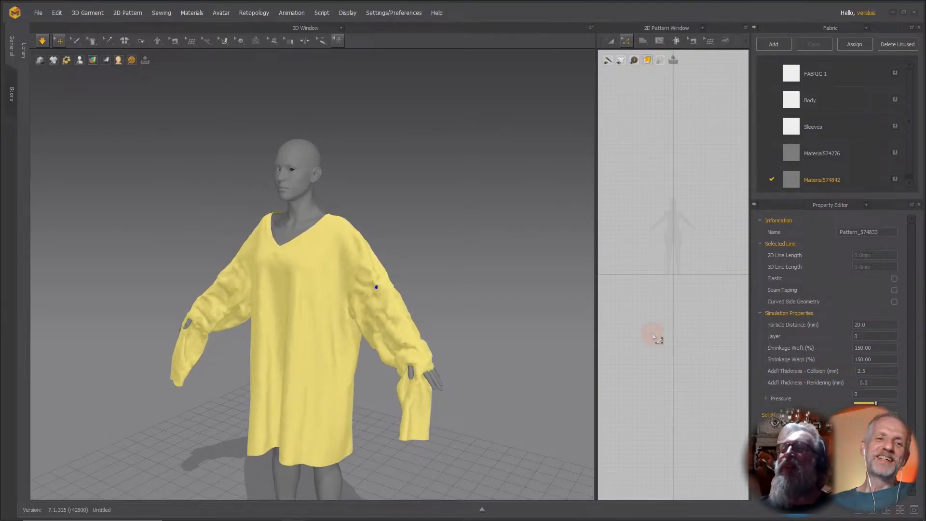
right_drag(563, 325, 535, 304)
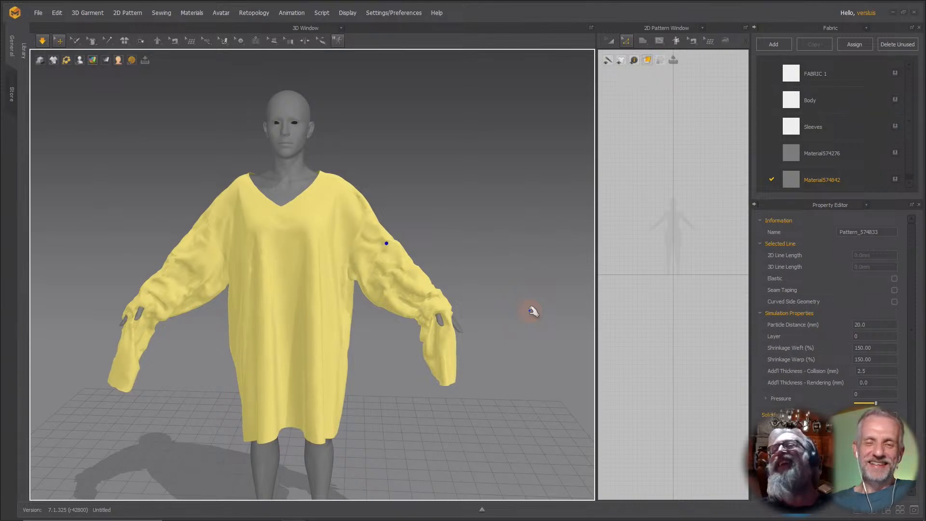
Switch to DAZ Studio and orbit around the shirt's back and raised shoulder to inspect it.
key(alt+Tab)
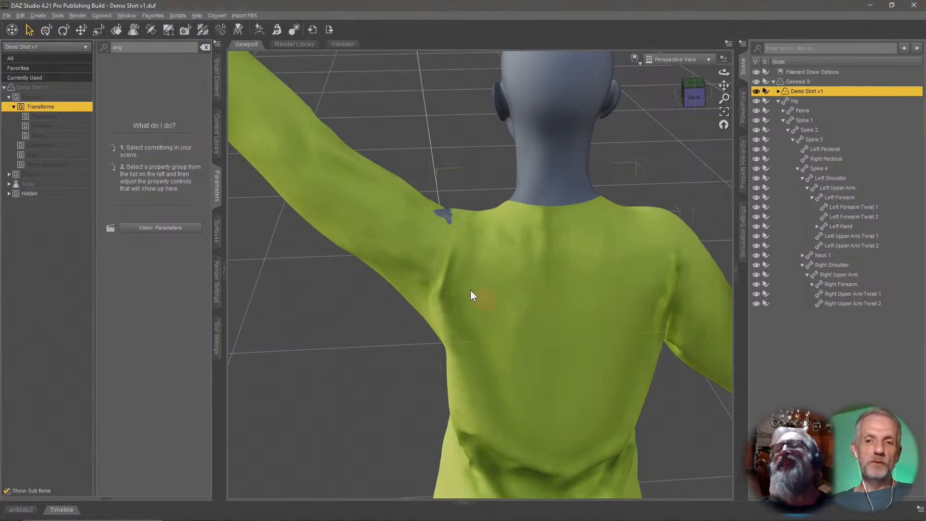
right_drag(508, 268, 488, 265)
scroll(528, 269, down, 3)
scroll(488, 265, down, 3)
scroll(488, 265, up, 5)
scroll(488, 265, down, 4)
scroll(488, 265, up, 4)
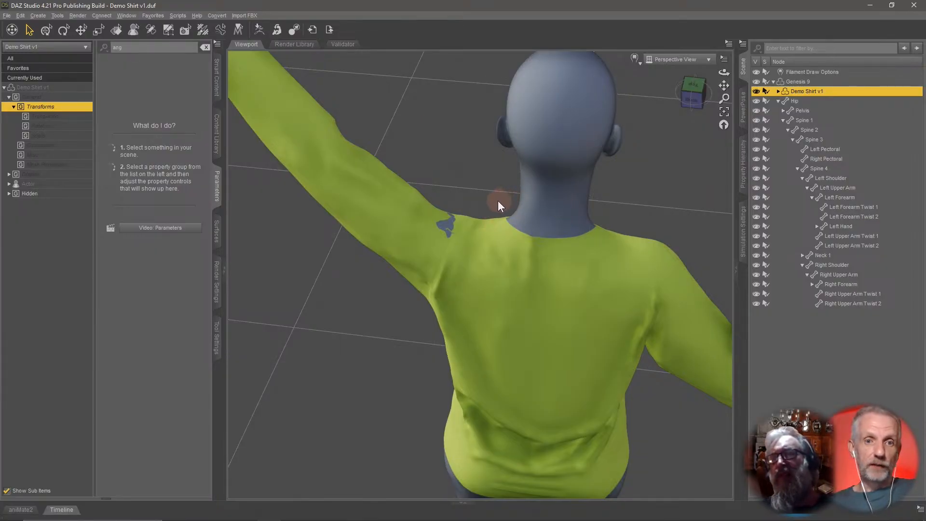
Add a Smoothing Modifier to the Demo Shirt v1 geometry.
click(205, 46)
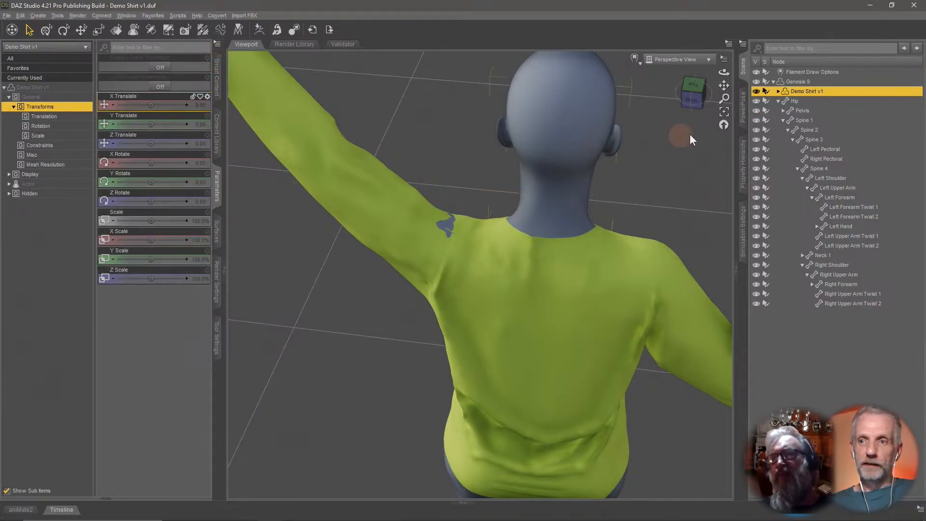
click(20, 15)
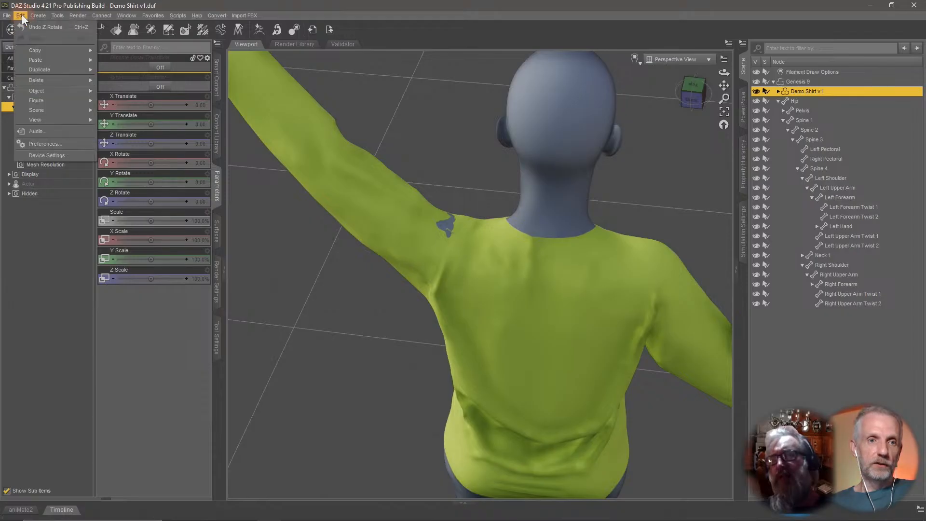
mouse_move(57, 91)
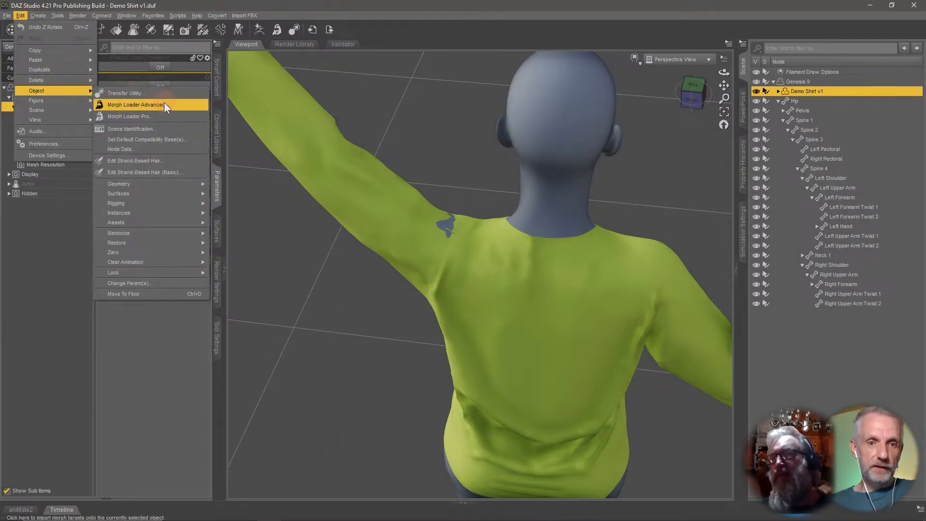
mouse_move(177, 186)
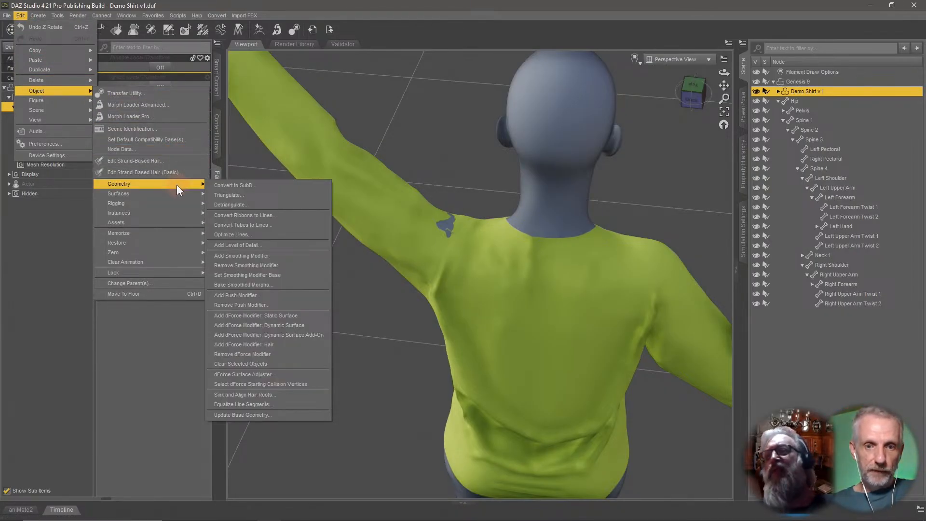
click(294, 256)
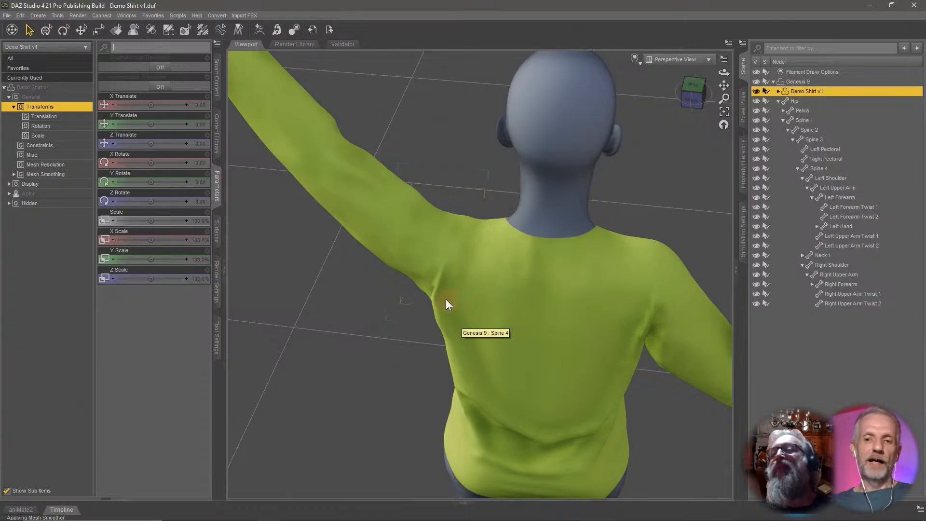
Open the shirt's Mesh Smoothing parameters and toggle smoothing off and on to compare.
alt+drag(446, 303, 453, 267)
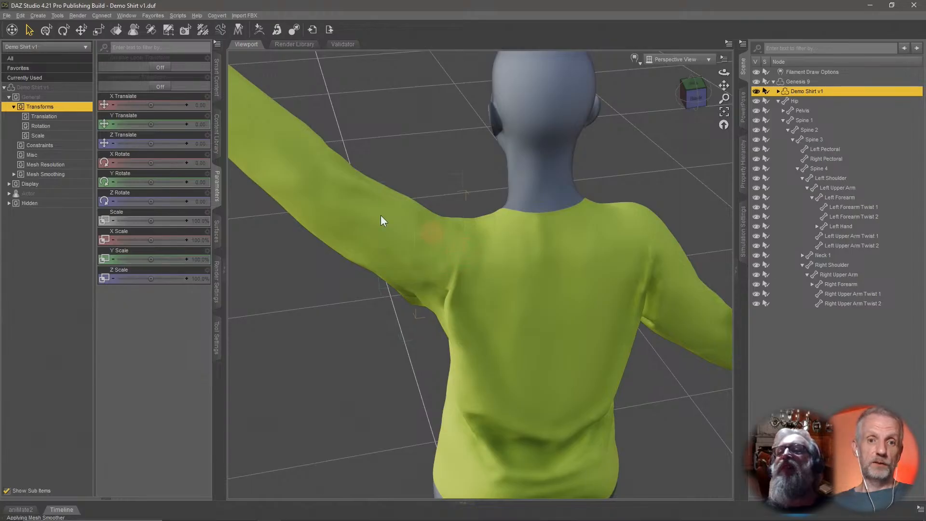
click(57, 175)
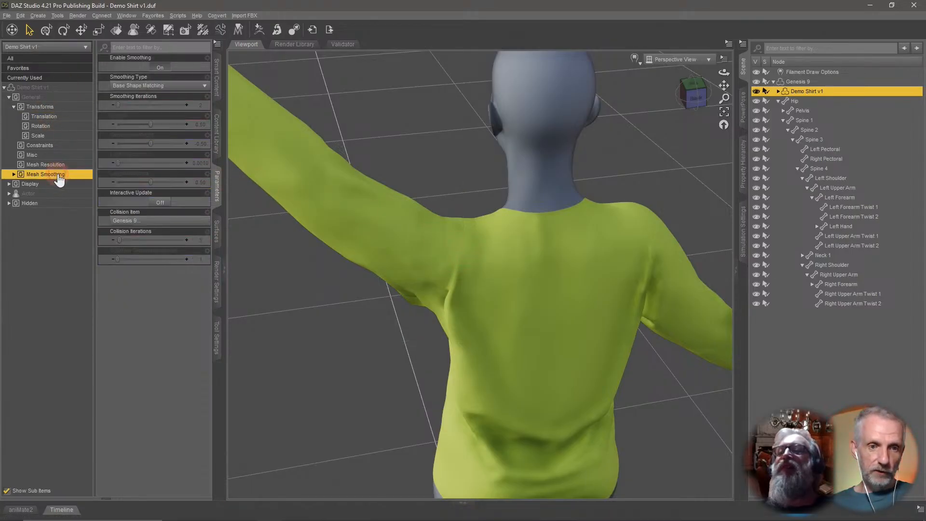
click(161, 68)
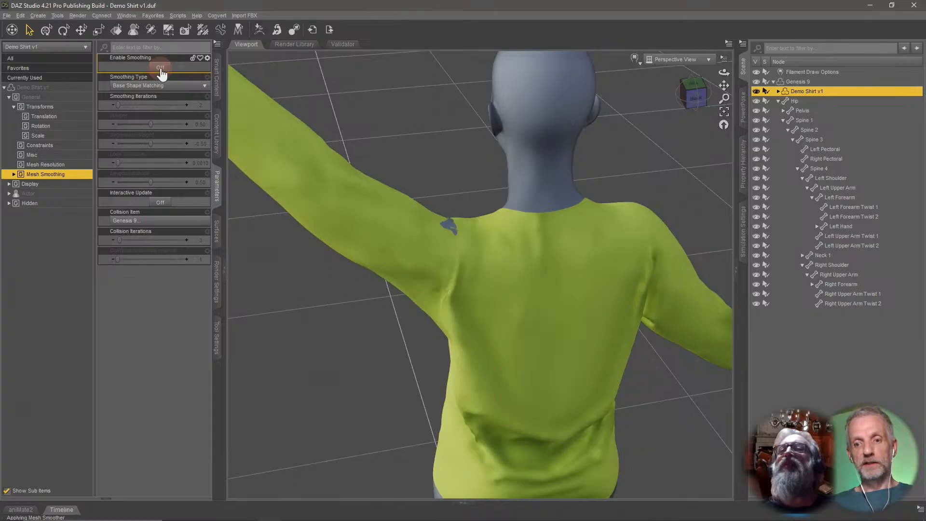
click(160, 68)
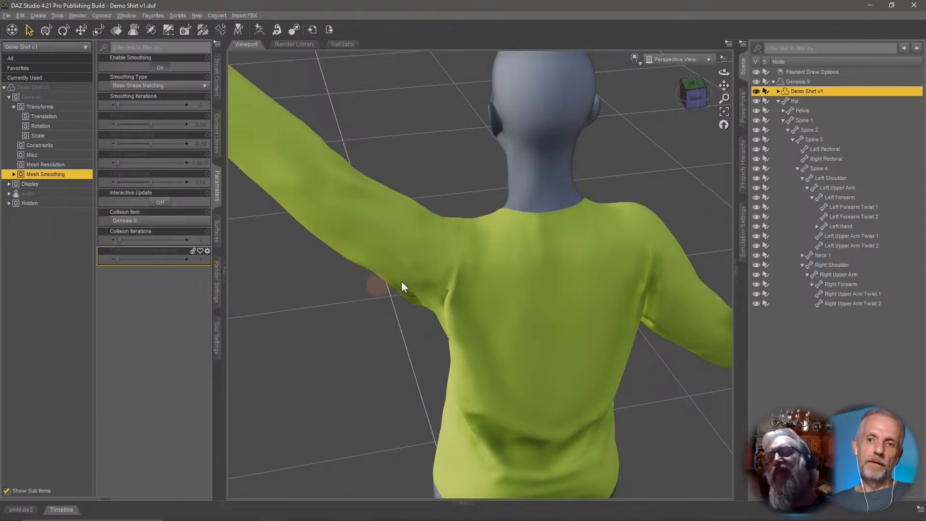
mouse_move(437, 266)
middle_down()
mouse_move(424, 266)
mouse_move(431, 268)
middle_up()
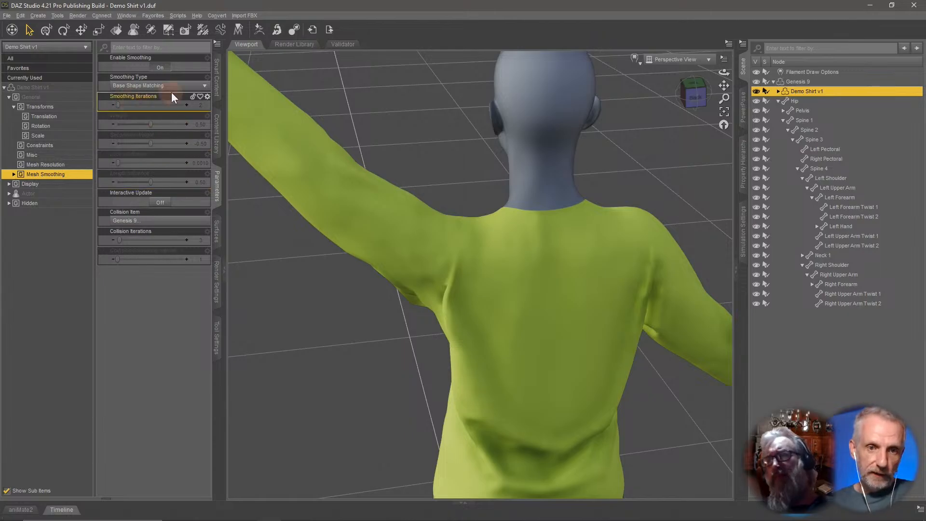
Set the shirt's Smoothing Iterations to 10.
click(202, 107)
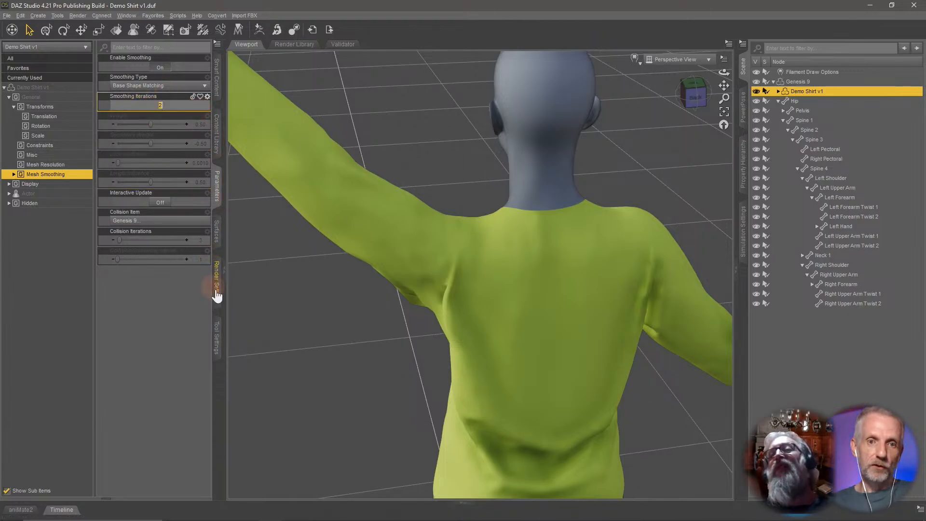
text(0)
key(Return)
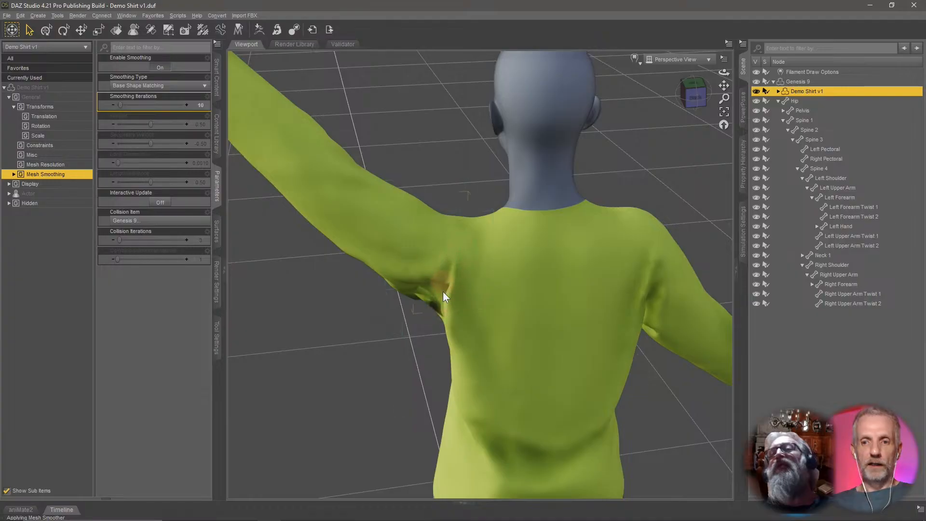
alt+drag(443, 295, 400, 285)
Set Smoothing Iterations to 20 and toggle smoothing off and on to compare the result.
click(203, 107)
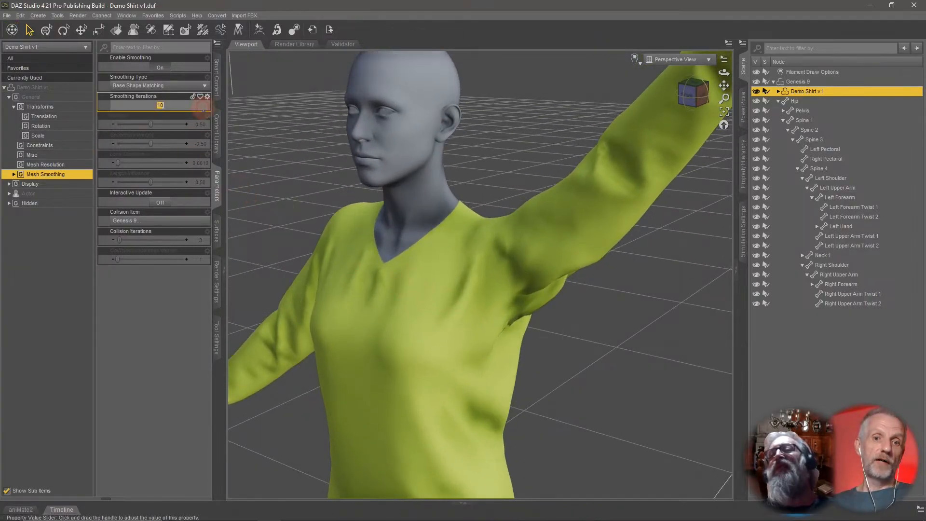
text(20)
key(Return)
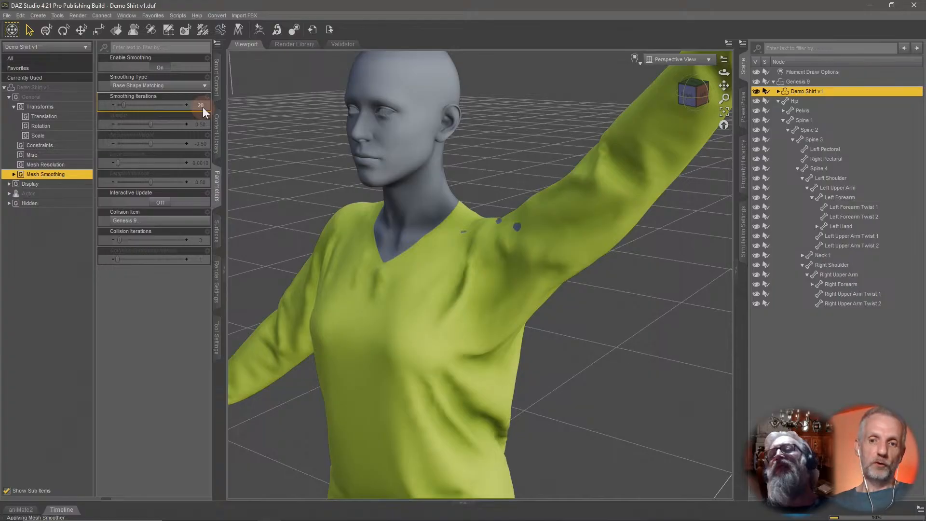
alt+drag(501, 354, 565, 328)
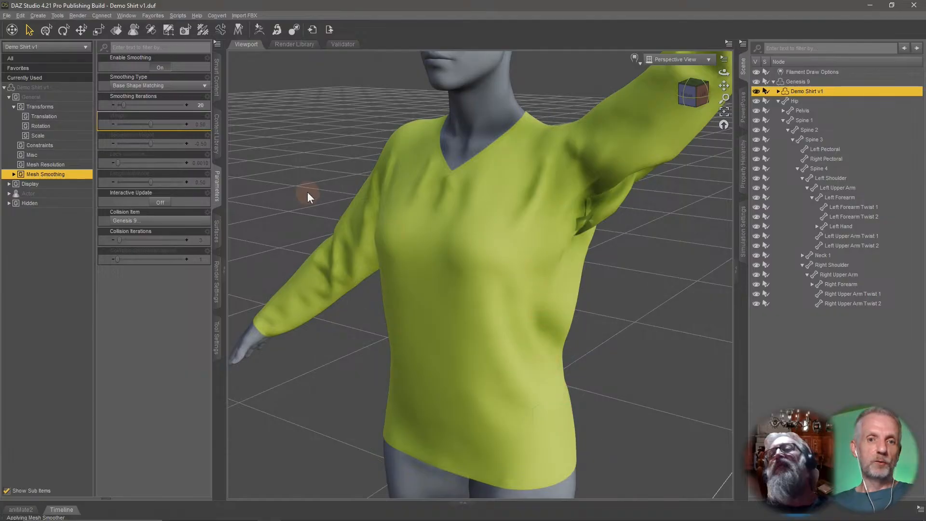
click(167, 67)
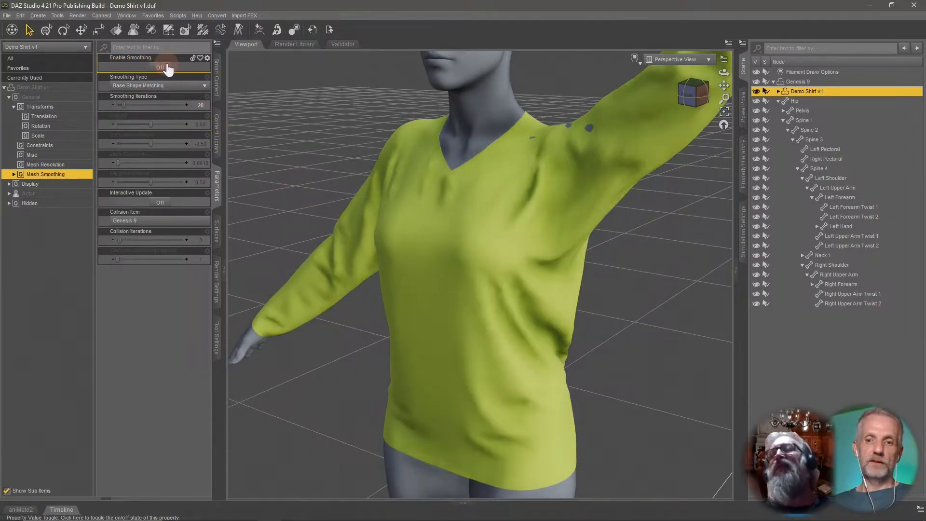
click(164, 67)
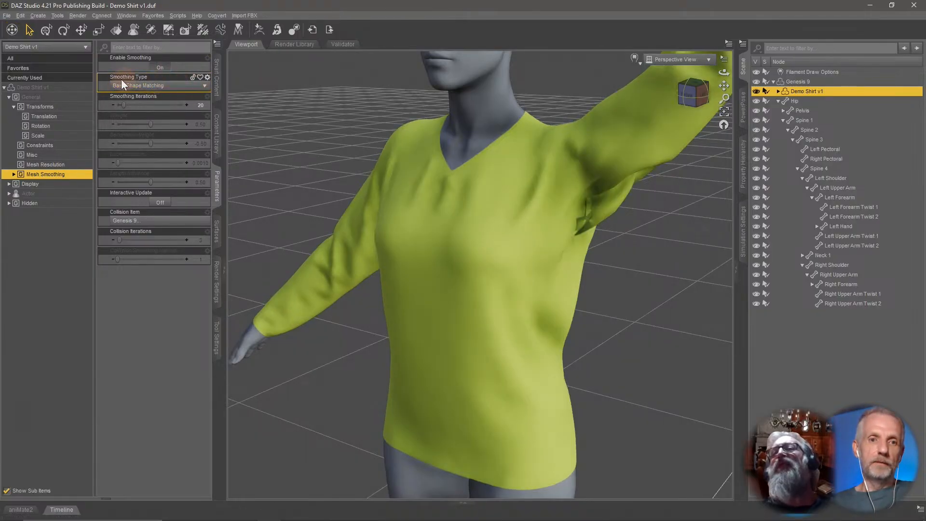
Set Smoothing Iterations to 5 and change the Smoothing Type to Generic.
click(200, 106)
text(5)
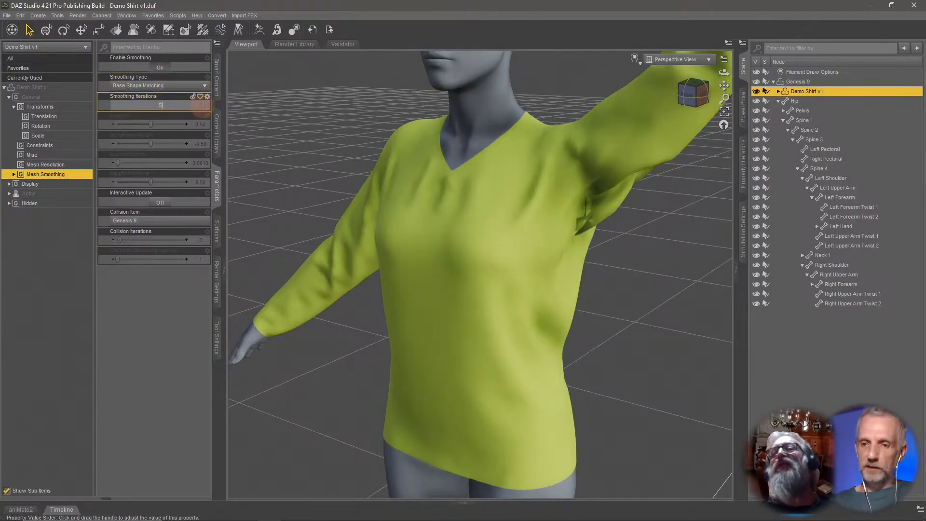
key(Return)
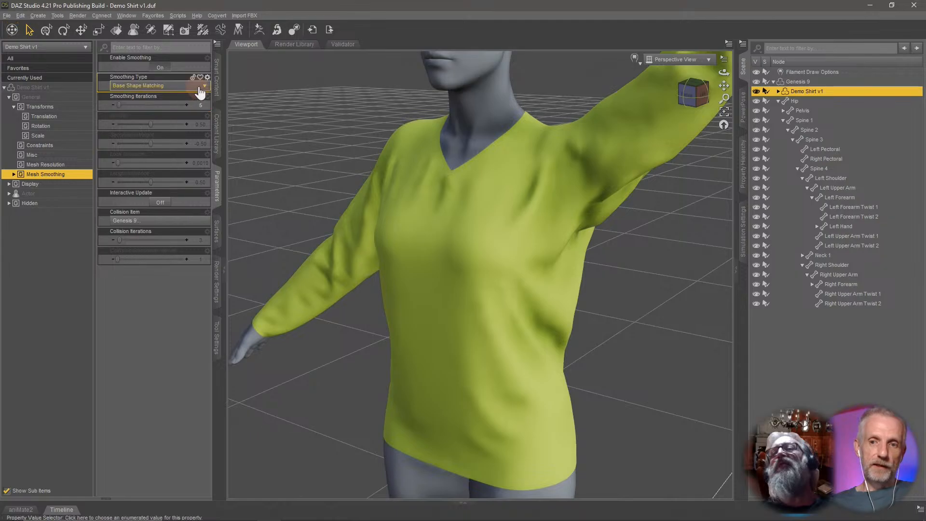
click(201, 92)
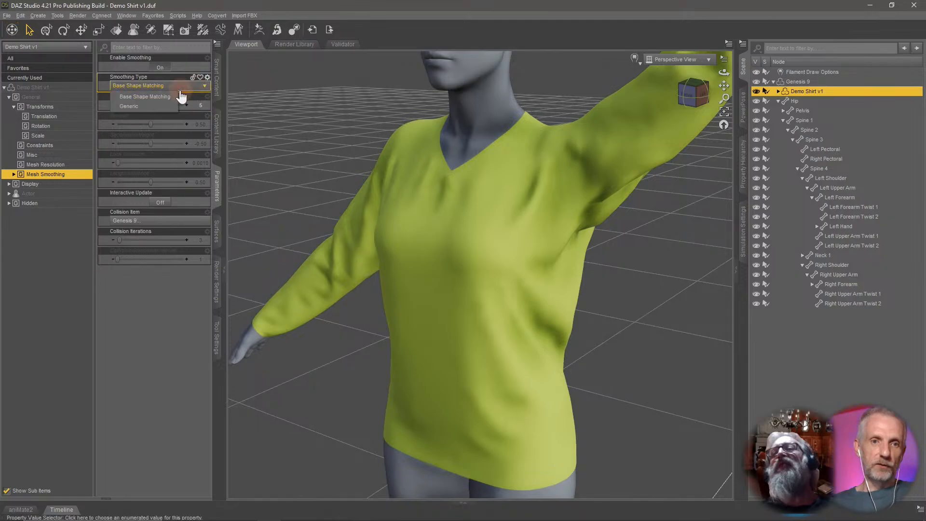
click(155, 105)
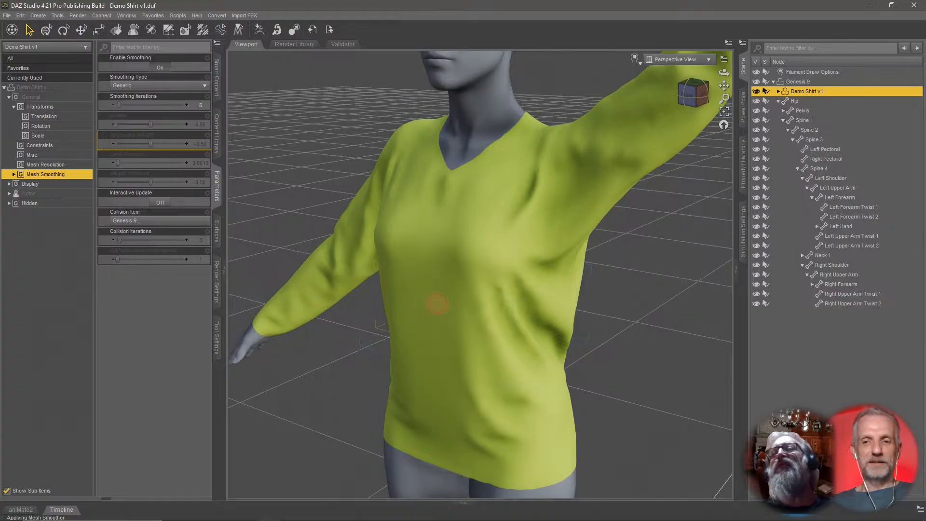
middle_drag(438, 303, 297, 217)
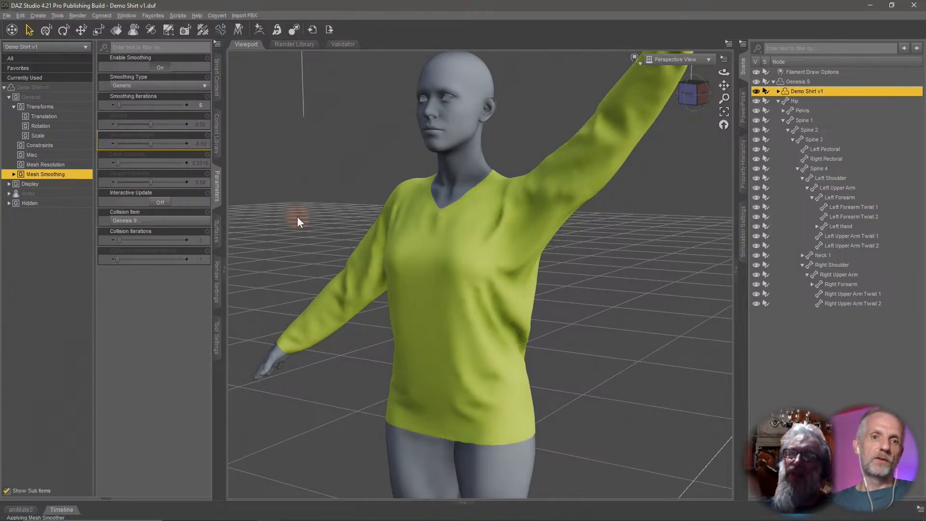
Toggle the shirt's mesh smoothing off and on to compare the Generic smoothing result.
click(159, 68)
middle_drag(461, 306, 290, 176)
click(160, 68)
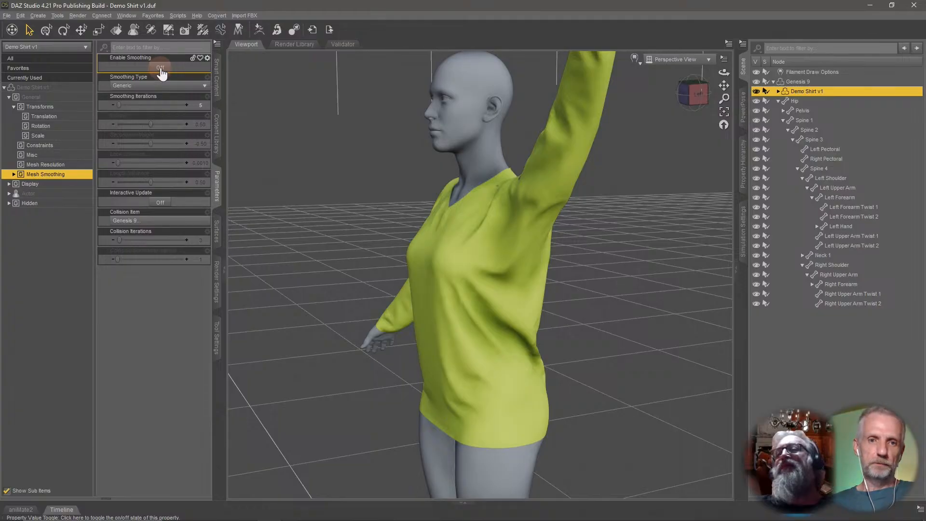
Set the shirt's Smoothing Iterations to 2.
double_click(204, 107)
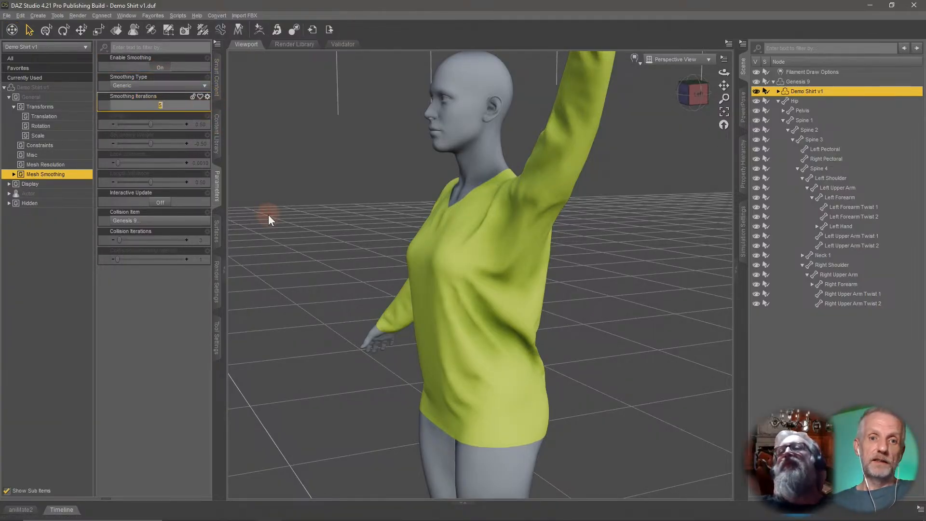
text(2)
key(Return)
mouse_move(302, 253)
mouse_down()
mouse_move(386, 275)
mouse_move(380, 281)
mouse_up()
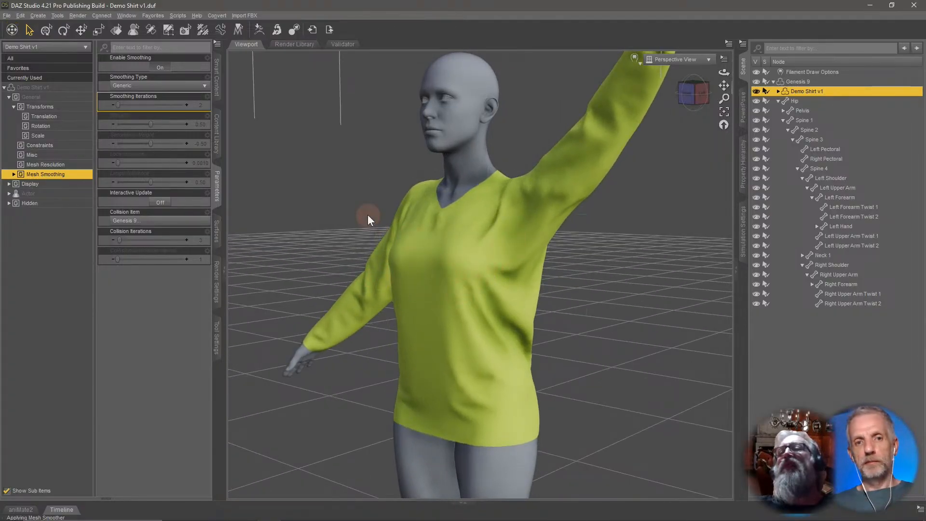
Select Genesis 9 and undo the recent changes to return the figure to its default pose.
key(ctrl+z)
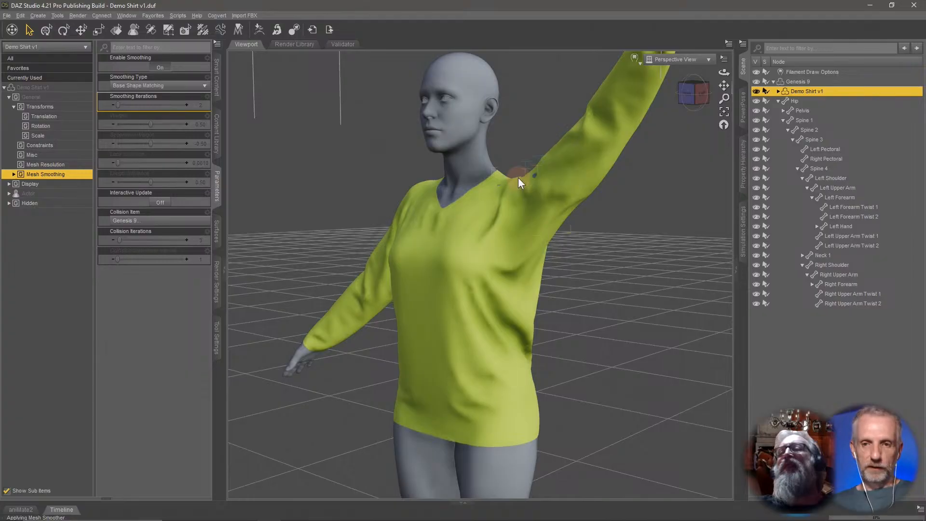
click(795, 81)
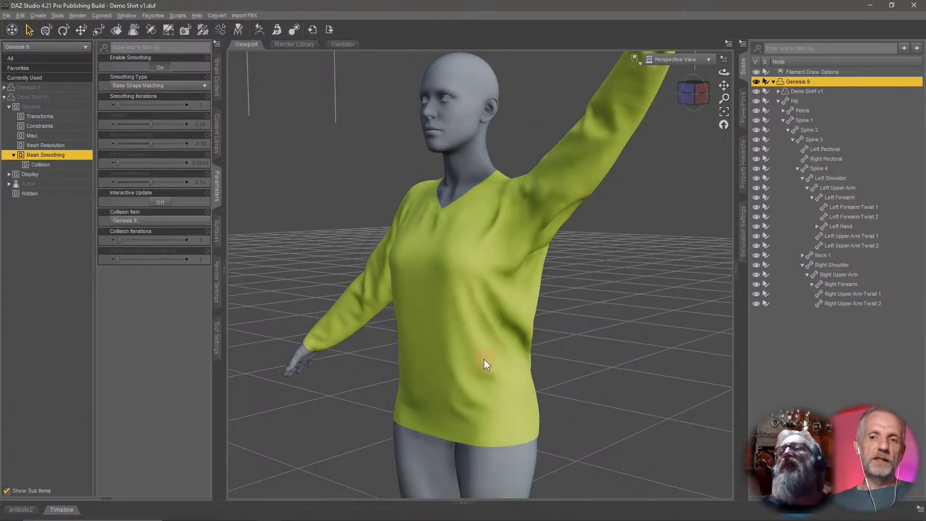
key(ctrl+z)
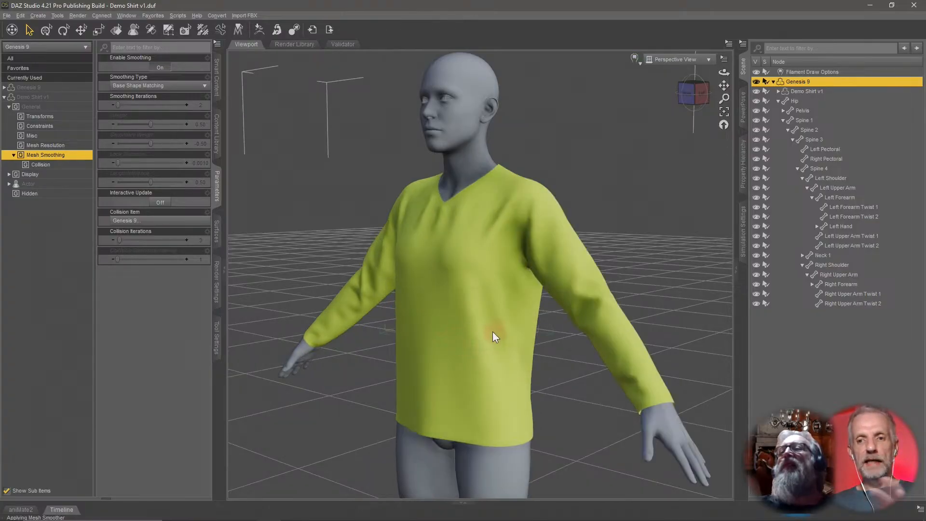
mouse_move(448, 323)
middle_down()
mouse_move(476, 323)
mouse_move(448, 333)
middle_up()
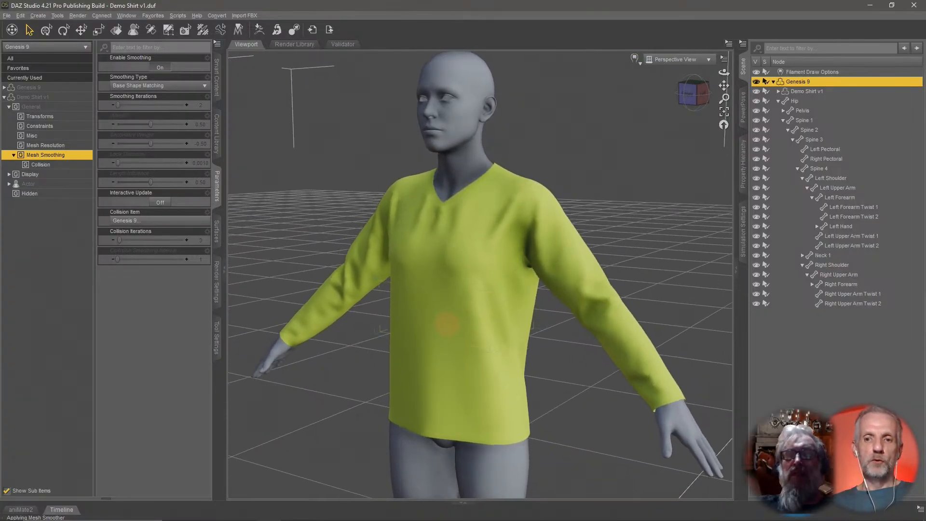
Toggle Genesis 9's mesh smoothing off and on repeatedly to compare how the shirt fits.
click(157, 67)
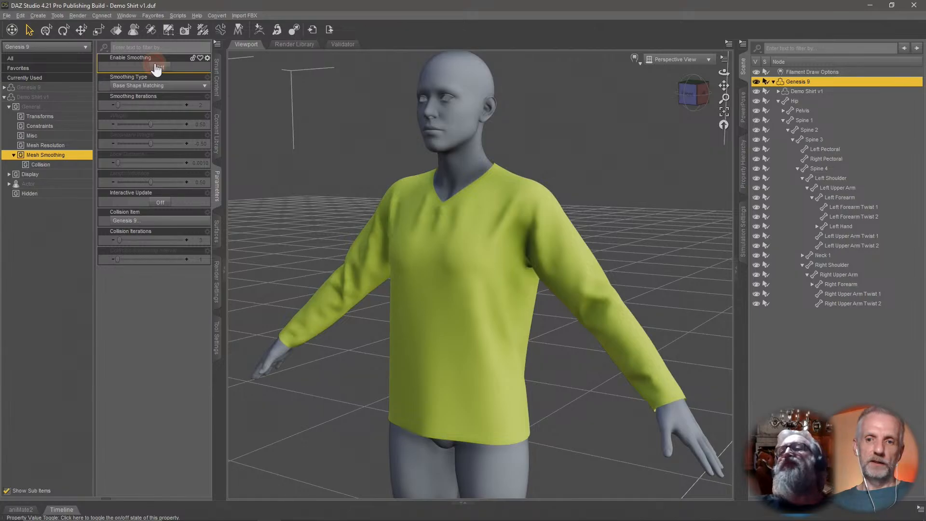
click(156, 67)
click(157, 67)
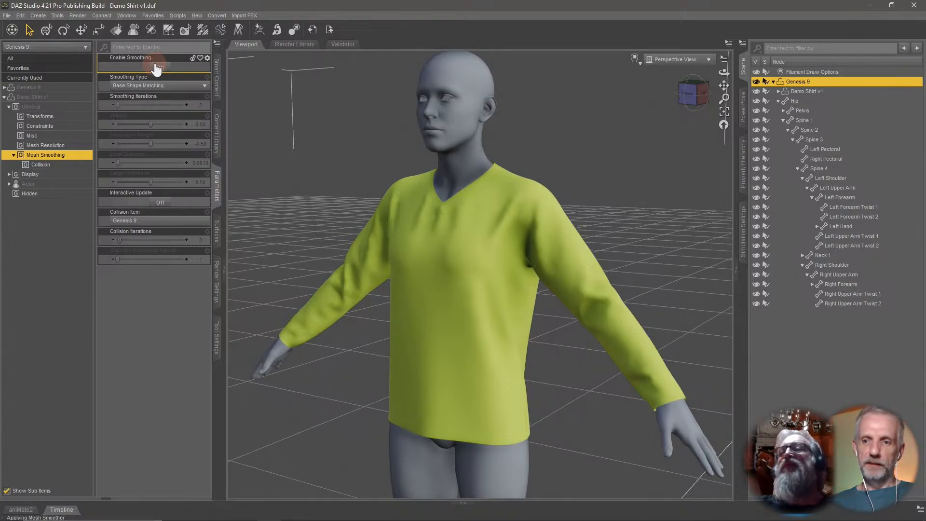
click(161, 68)
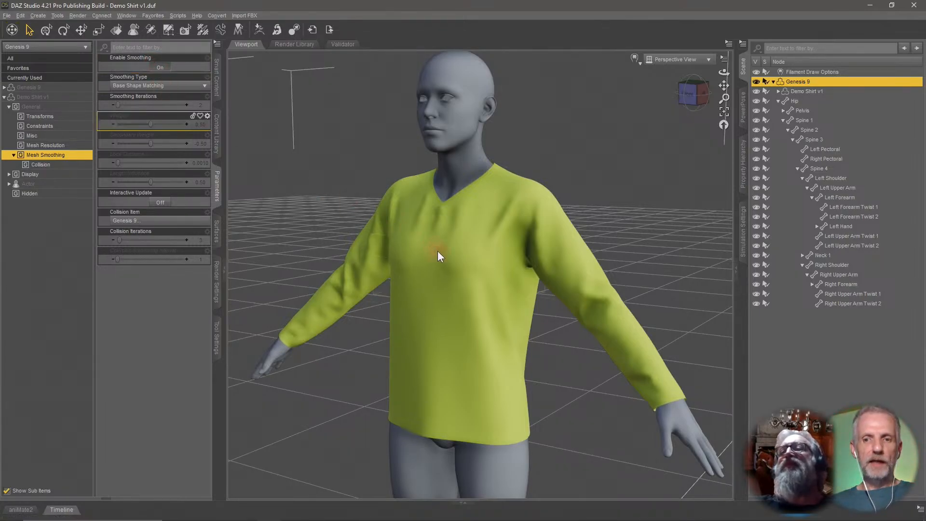
scroll(560, 309, up, 3)
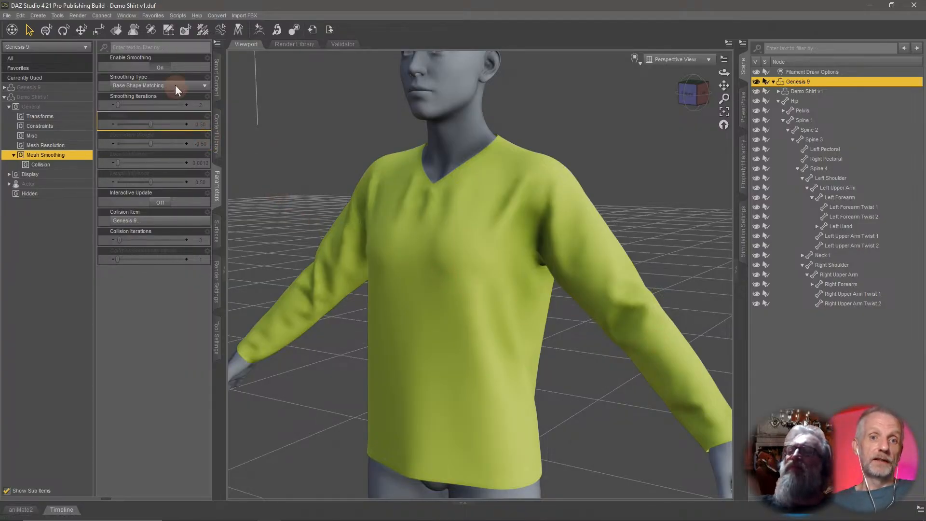
click(160, 67)
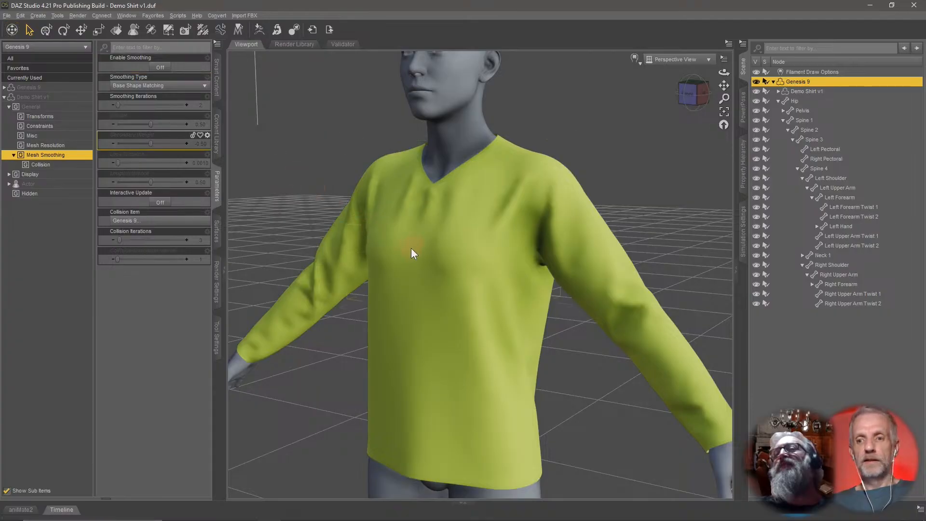
middle_drag(411, 248, 423, 247)
scroll(422, 243, up, 3)
scroll(423, 242, down, 6)
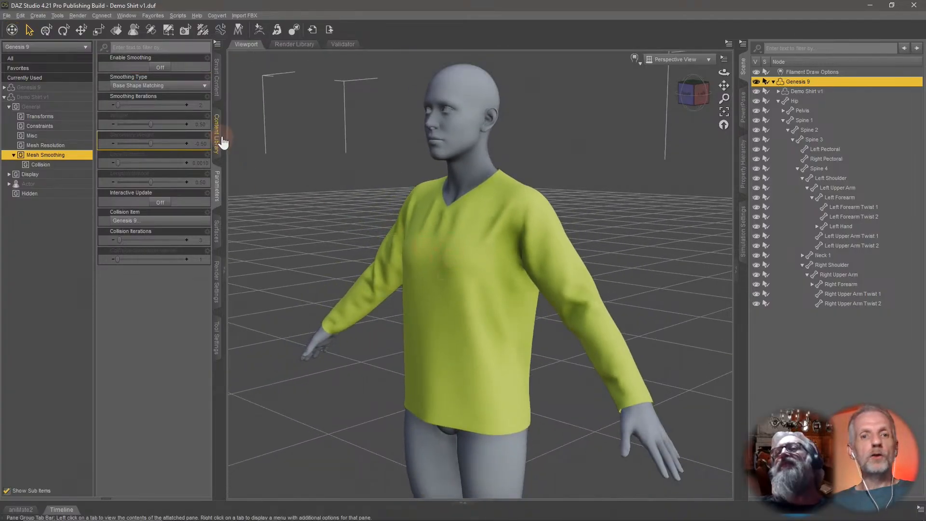
click(162, 68)
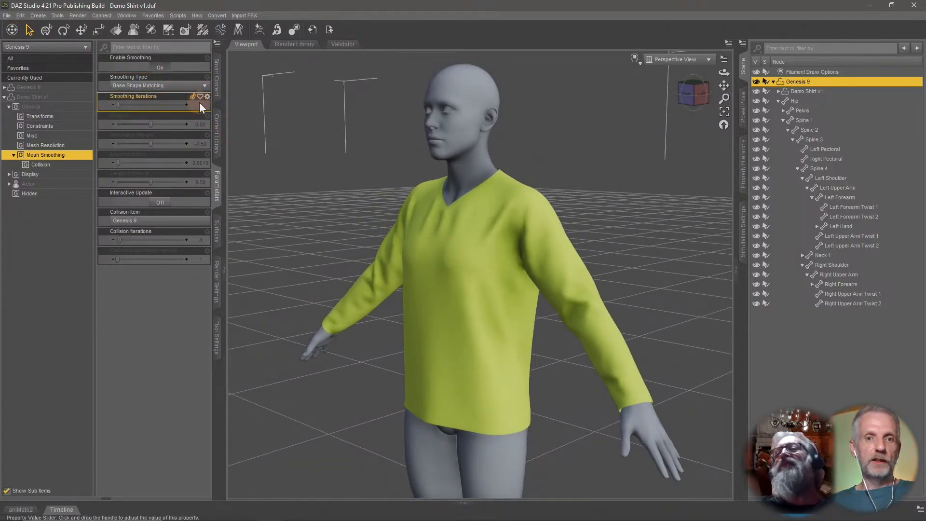
Select the shirt, toggle its mesh smoothing to compare, and collapse the Hip node in the scene list.
click(810, 93)
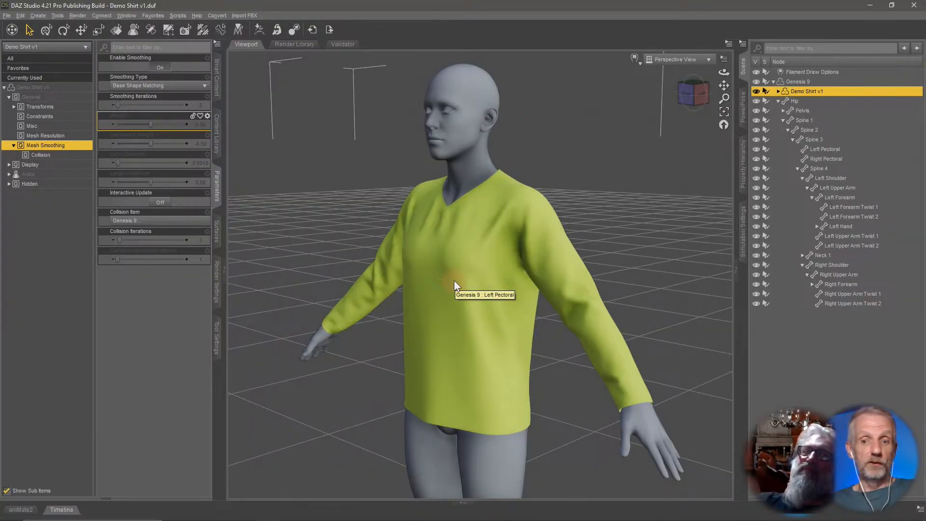
mouse_move(490, 284)
middle_down()
mouse_move(498, 285)
mouse_move(485, 286)
mouse_move(490, 293)
middle_up()
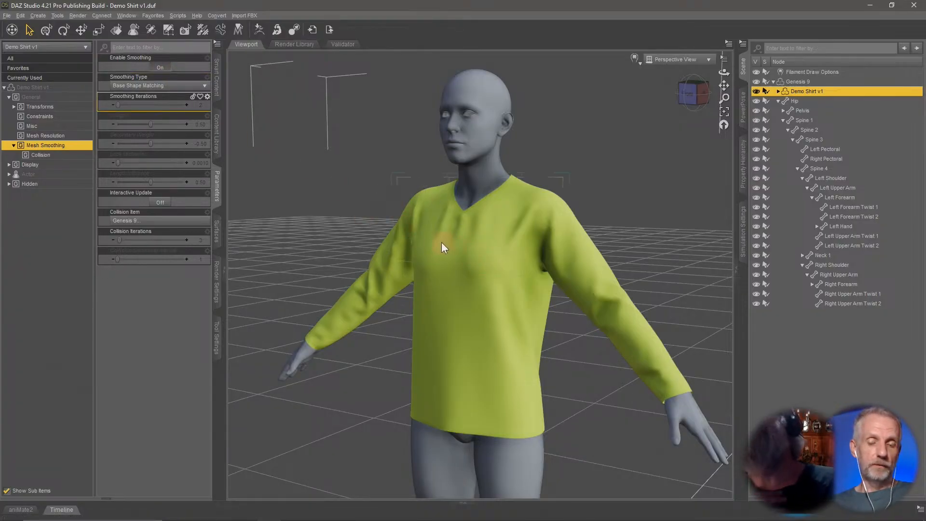
scroll(416, 270, up, 3)
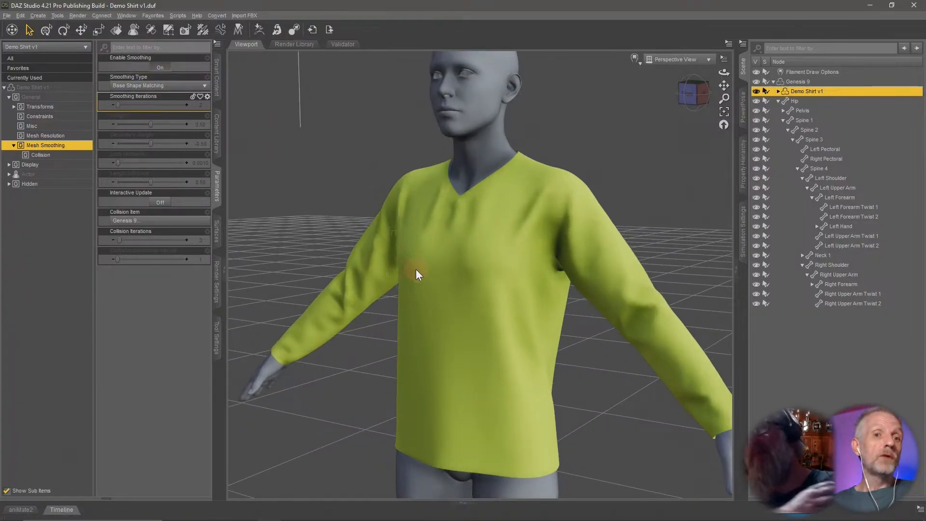
scroll(416, 270, down, 4)
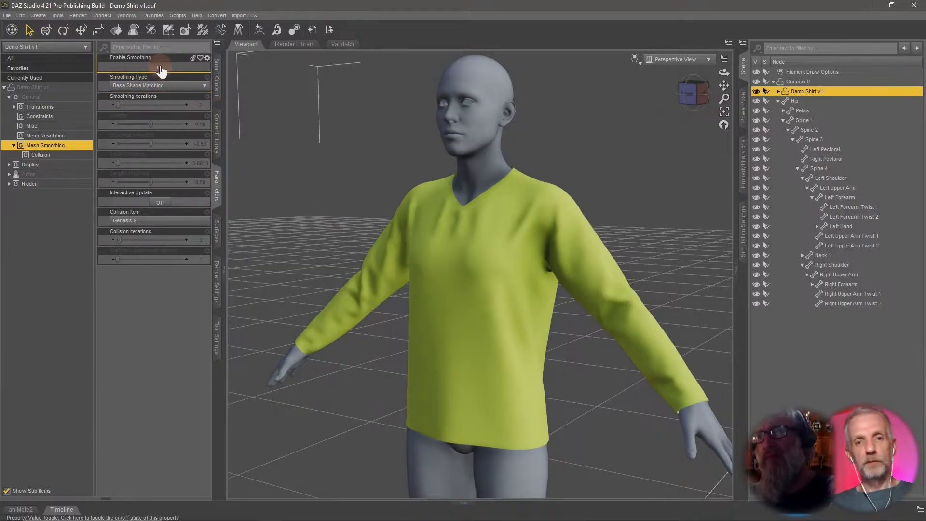
click(161, 68)
click(294, 173)
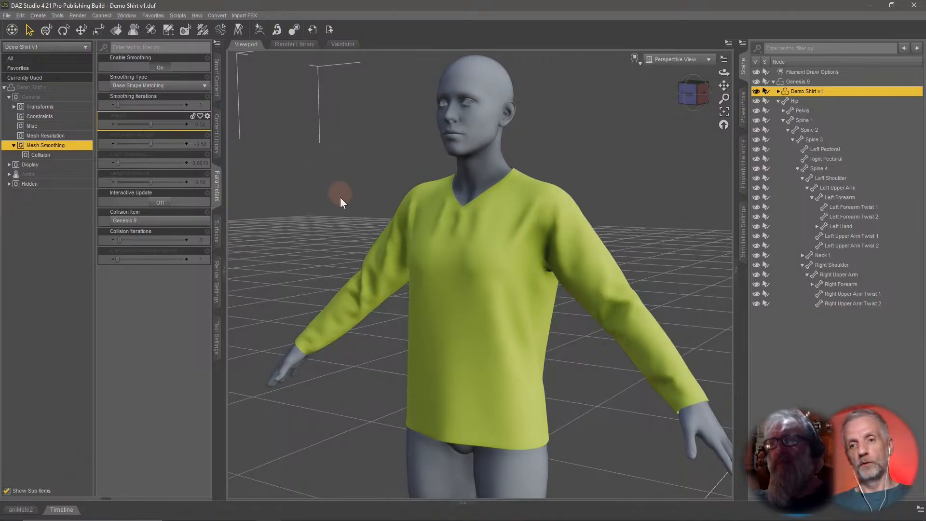
alt+drag(403, 242, 417, 248)
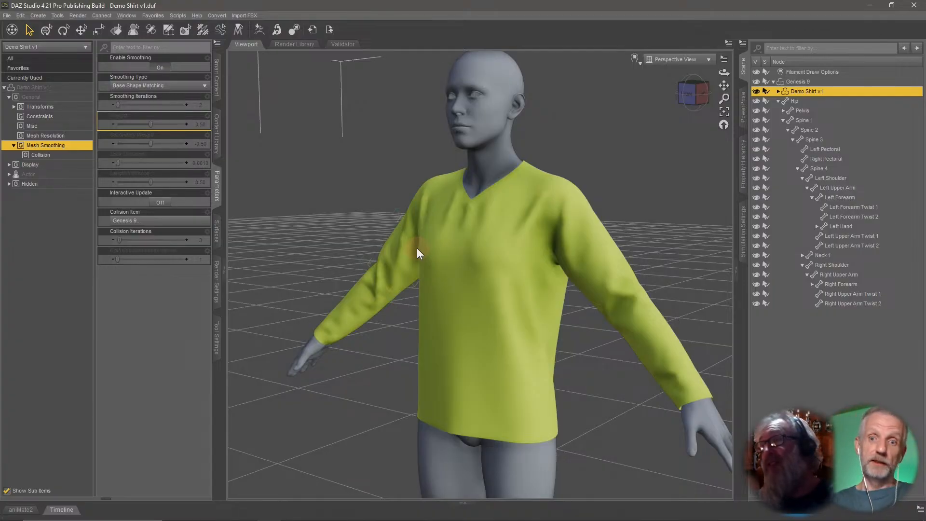
alt+drag(401, 259, 399, 268)
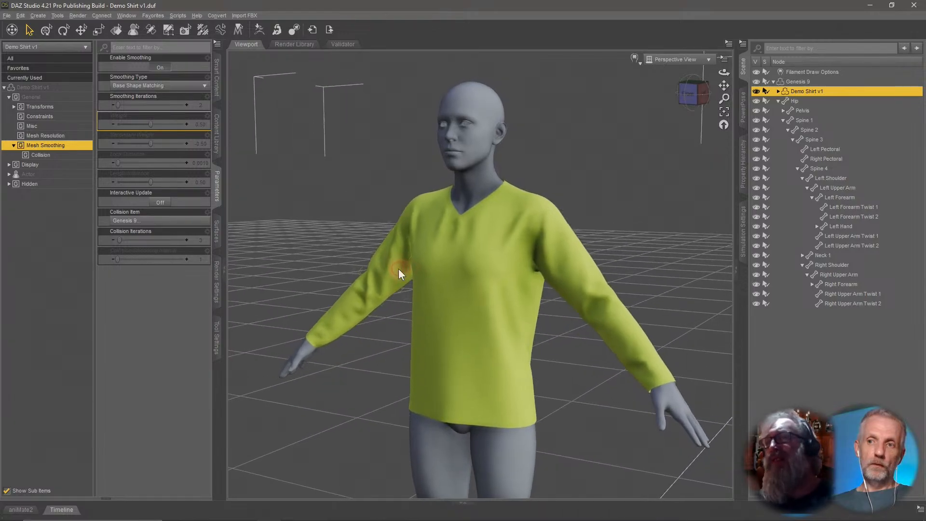
click(778, 101)
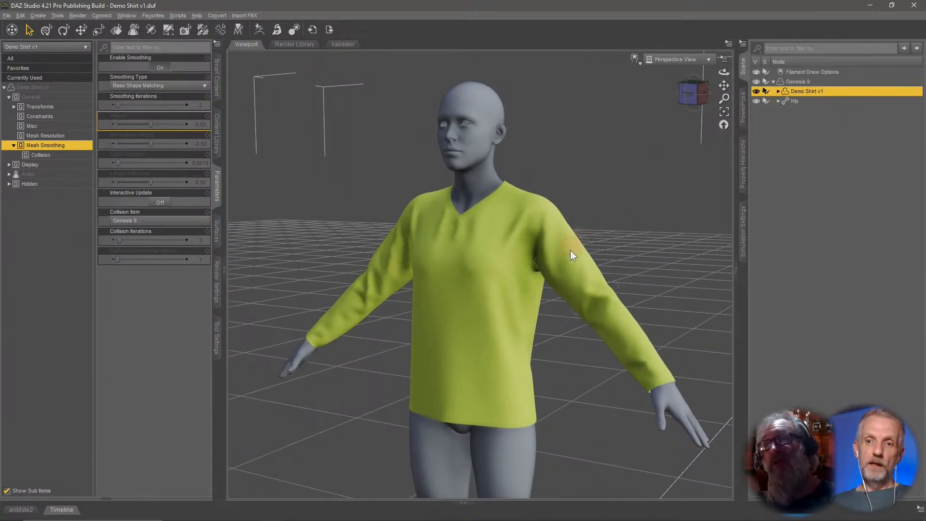
alt+drag(569, 250, 574, 275)
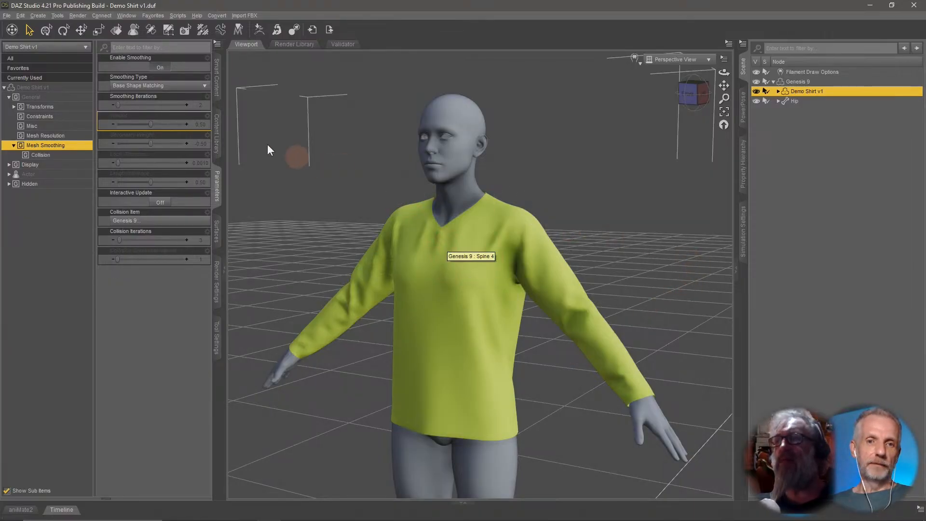
Browse the Content Library to My DAZ 3D Library > People > Genesis 9 > Clothing > Daz Originals > Diva's Desire.
click(217, 140)
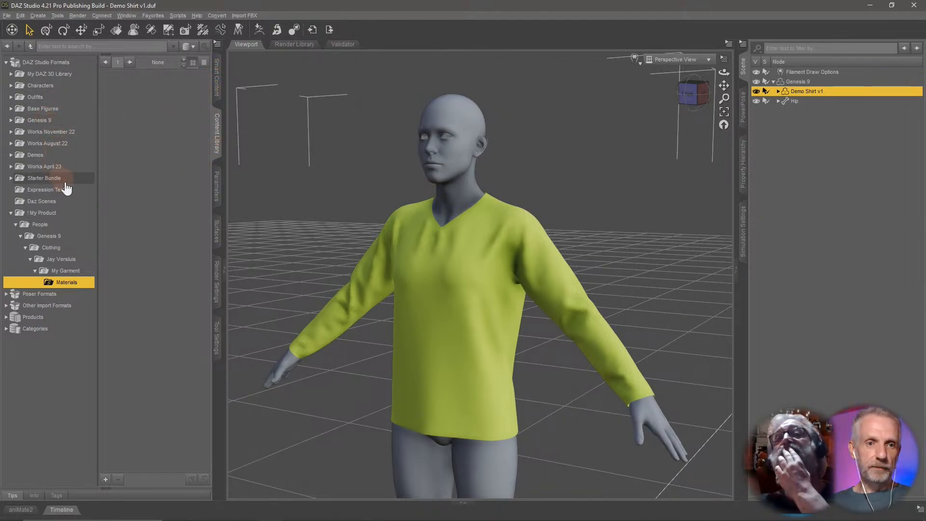
click(22, 74)
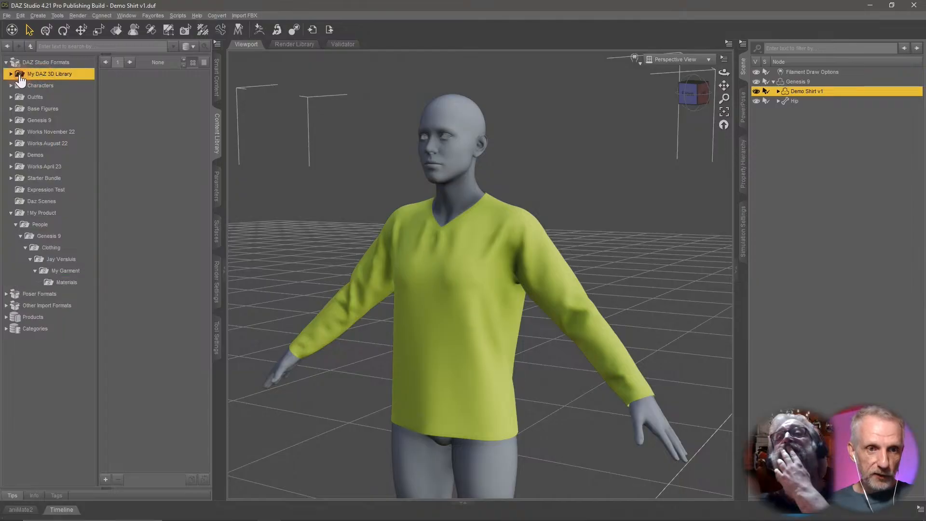
click(10, 74)
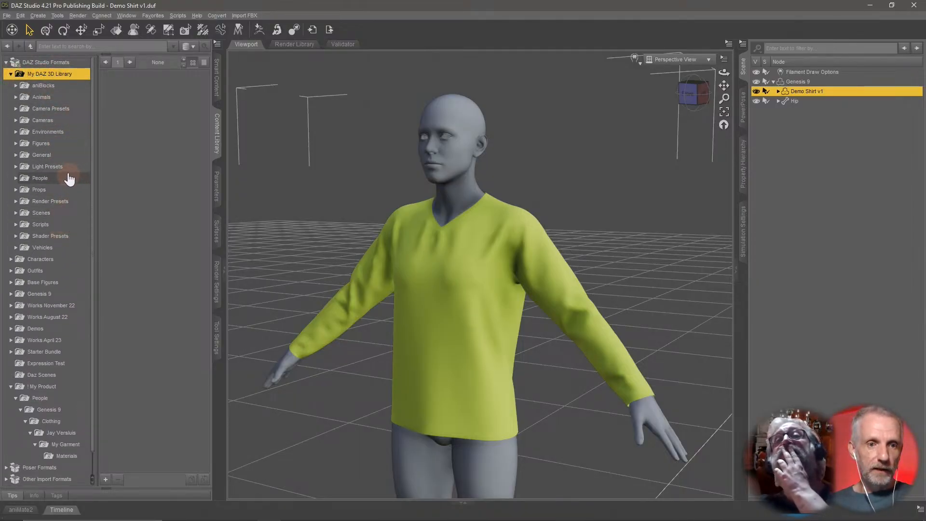
click(60, 144)
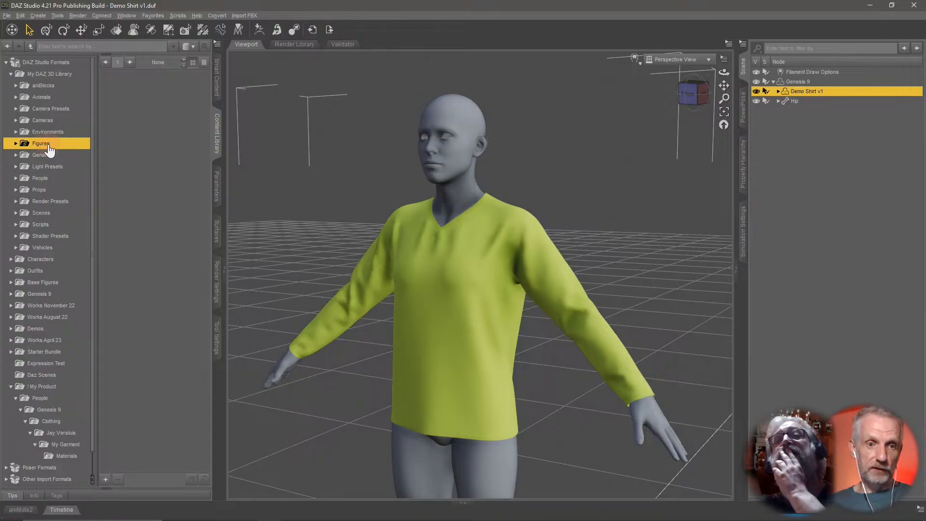
click(64, 74)
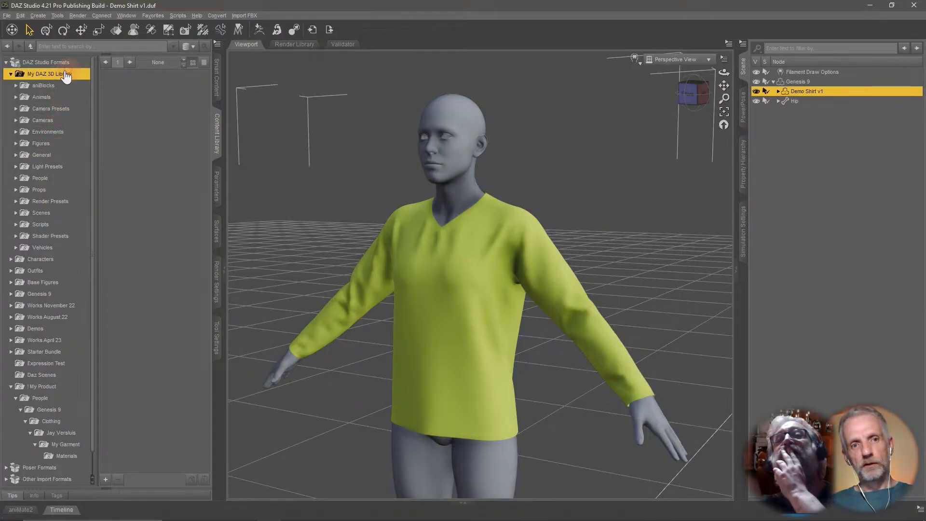
click(60, 143)
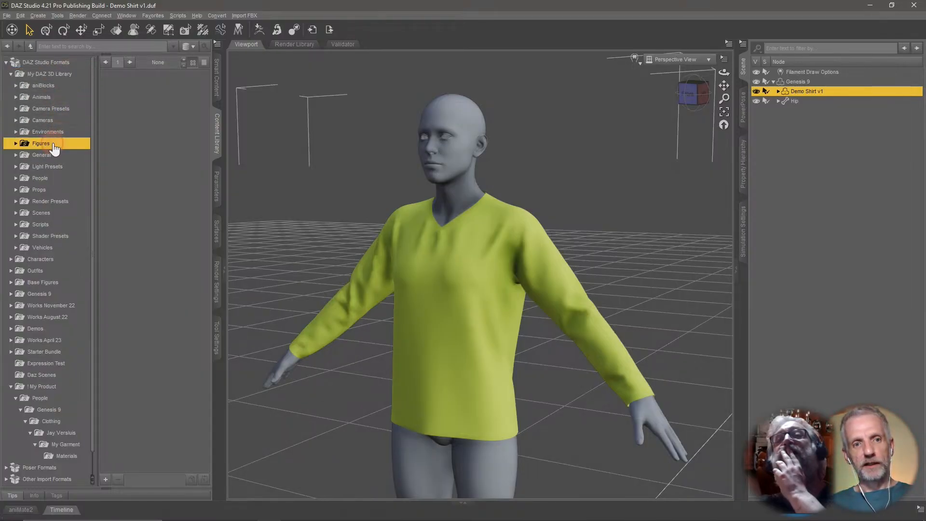
click(16, 143)
click(16, 143)
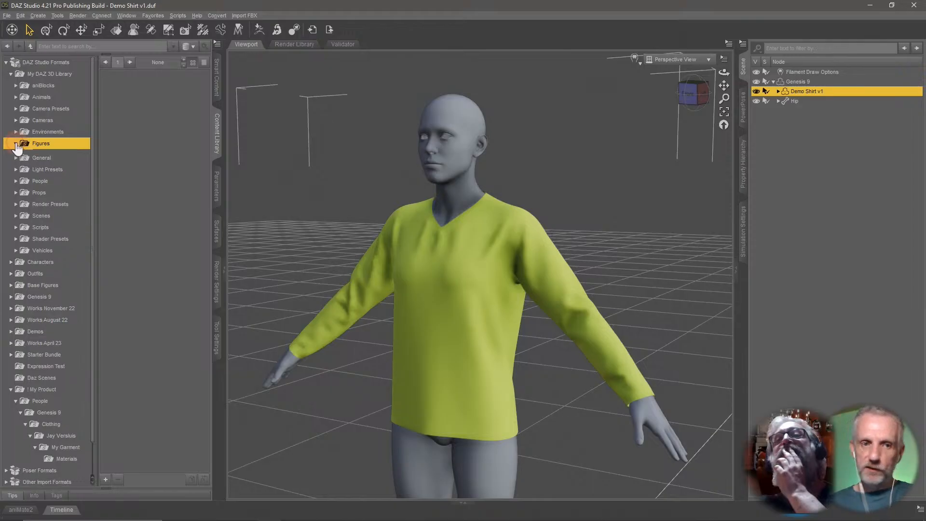
double_click(43, 179)
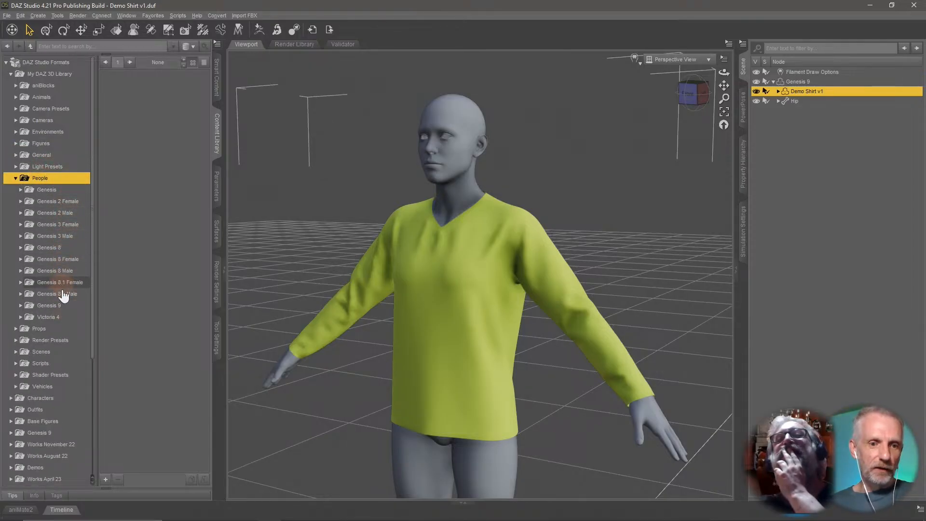
double_click(58, 307)
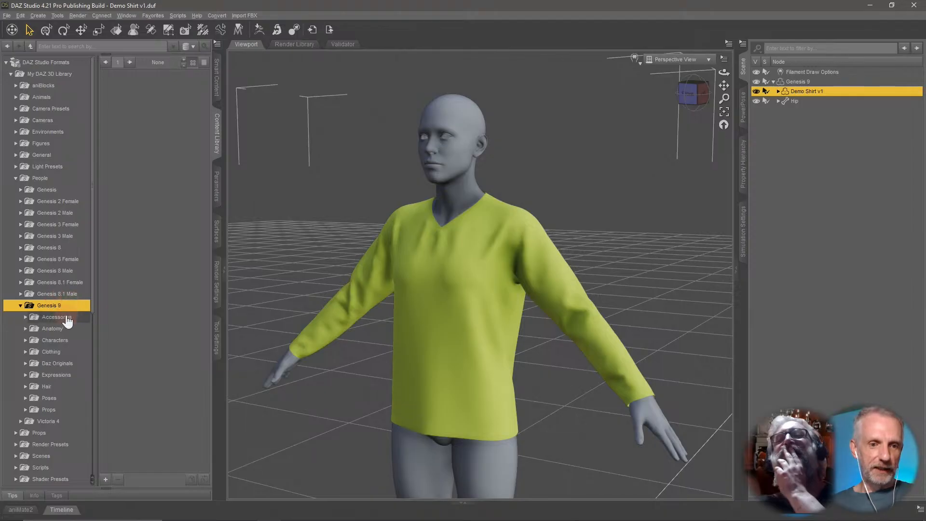
double_click(73, 351)
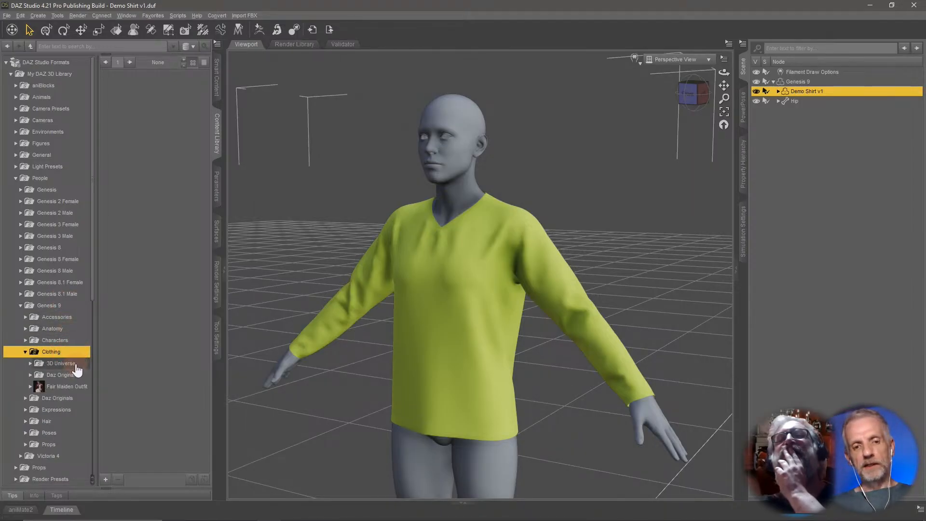
click(75, 366)
click(70, 376)
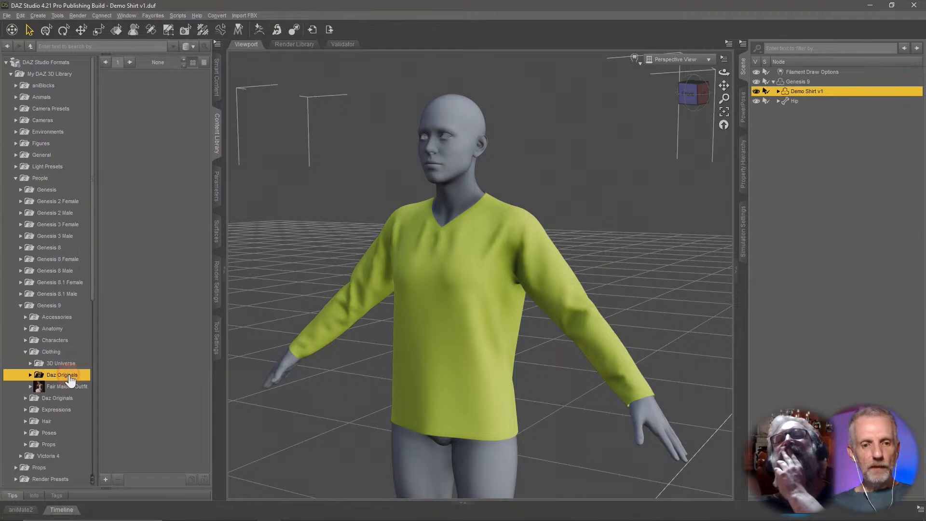
double_click(69, 377)
click(78, 387)
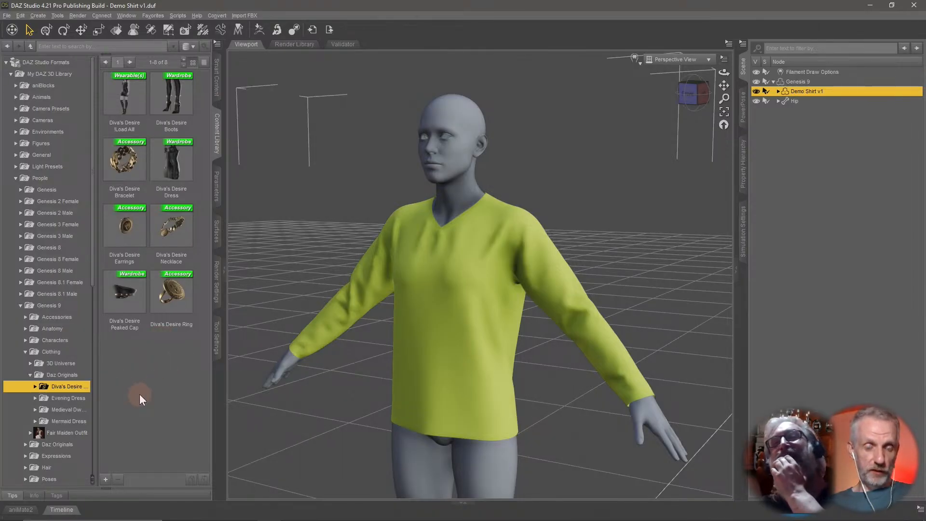
Collapse the Diva's Desire and My DAZ 3D Library folders and open the ! My Product content directory.
click(35, 386)
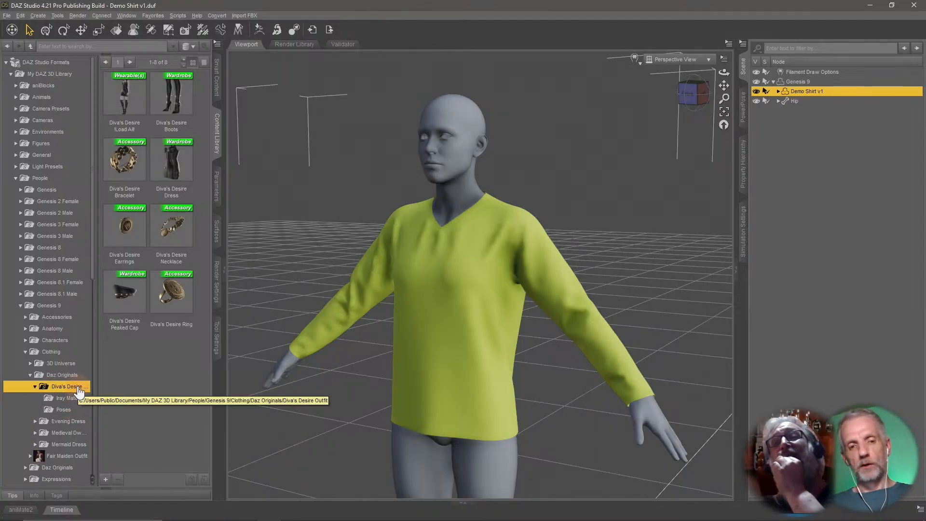
double_click(79, 387)
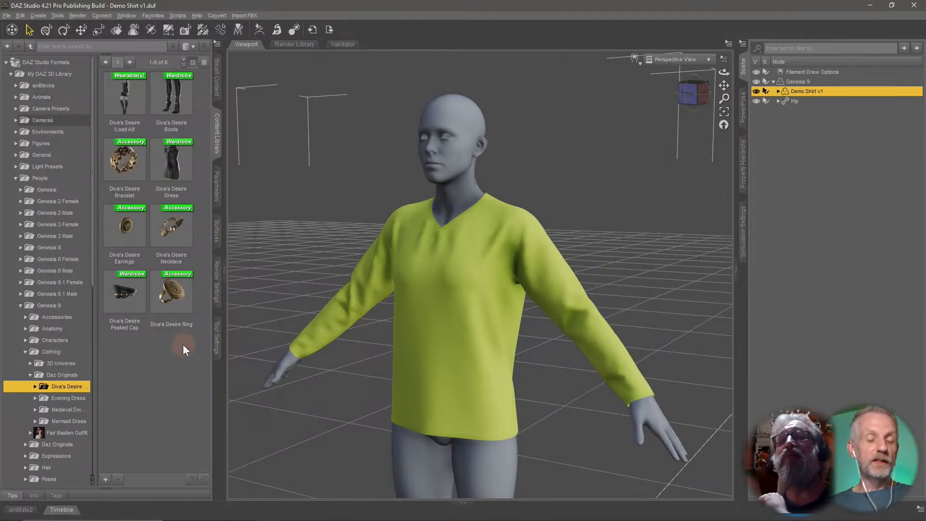
click(10, 74)
click(67, 214)
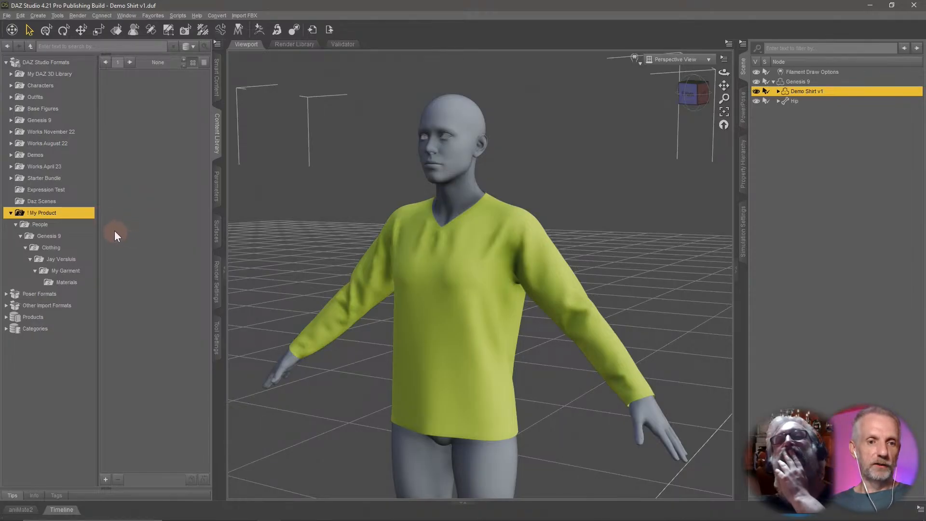
Browse ! My Product > People > Genesis 9 > Clothing > Jay Versluis to inspect the My Garment and Materials folders.
click(72, 226)
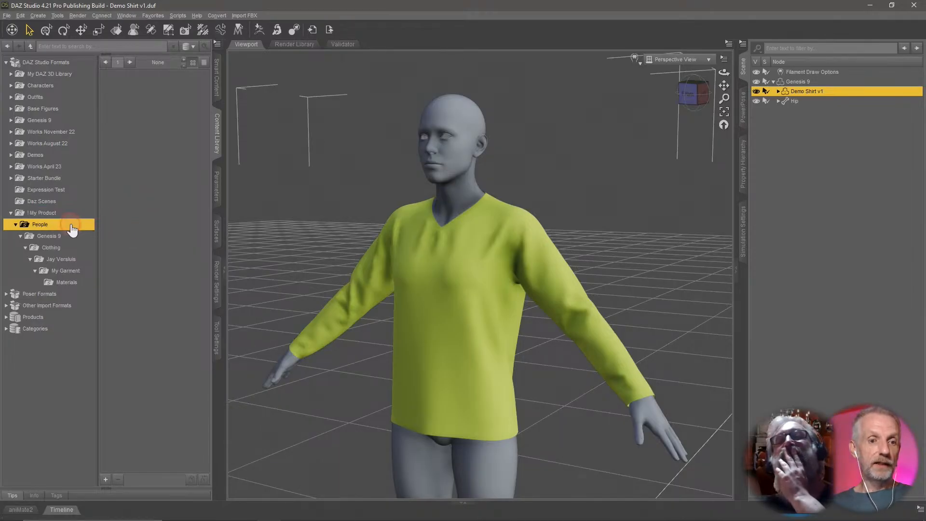
click(73, 236)
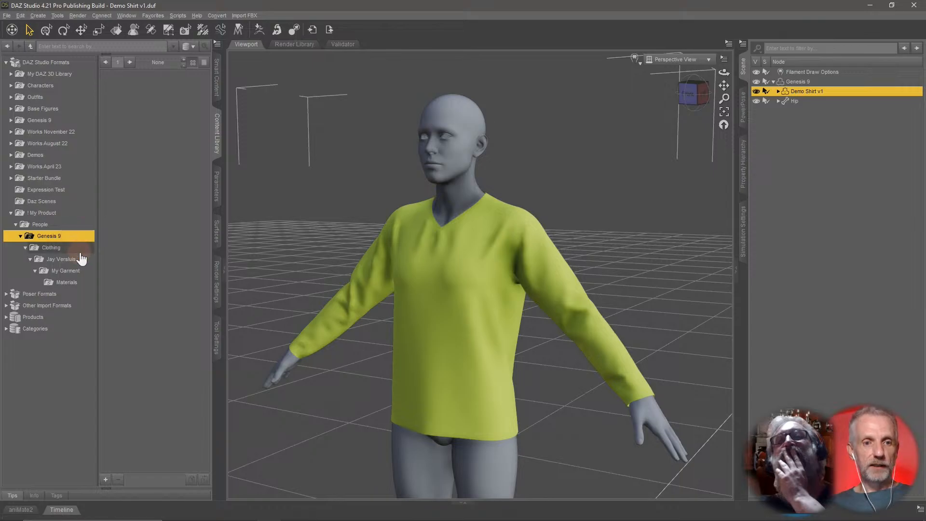
click(79, 248)
click(82, 260)
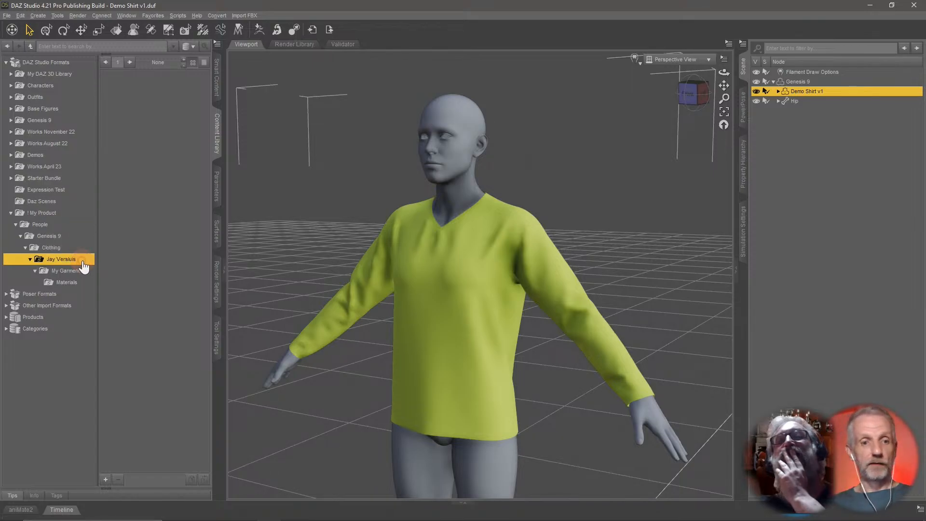
click(68, 271)
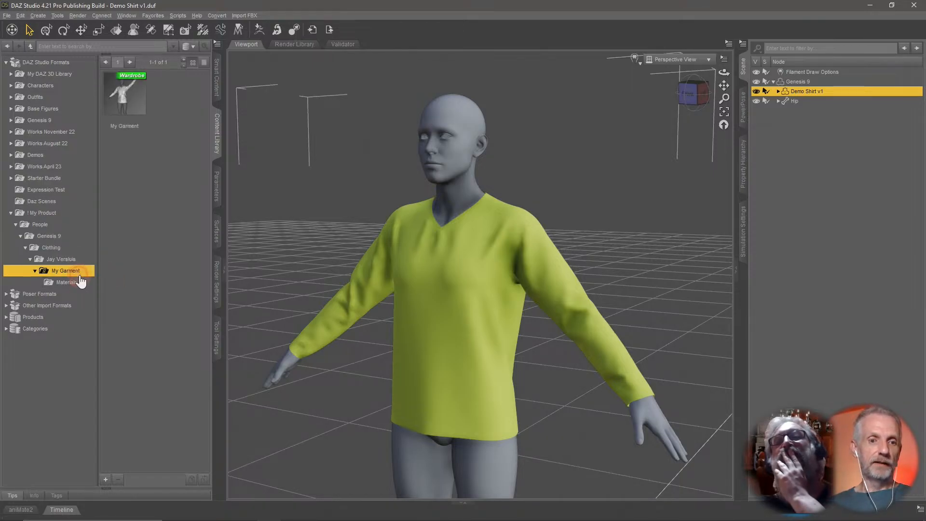
click(140, 104)
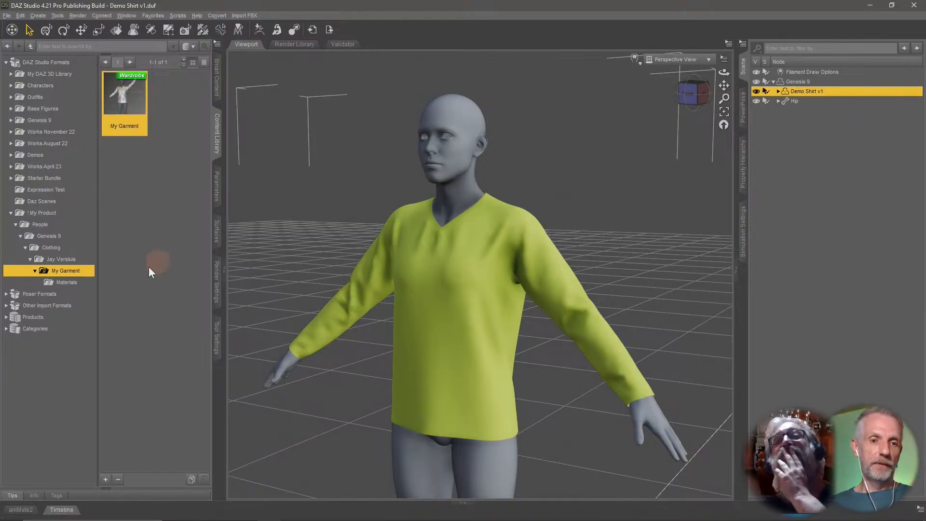
click(79, 284)
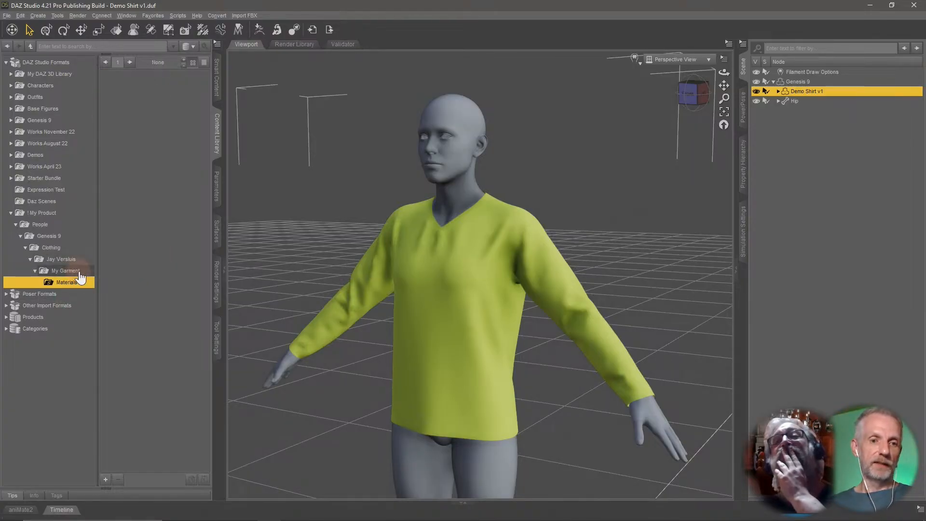
click(80, 273)
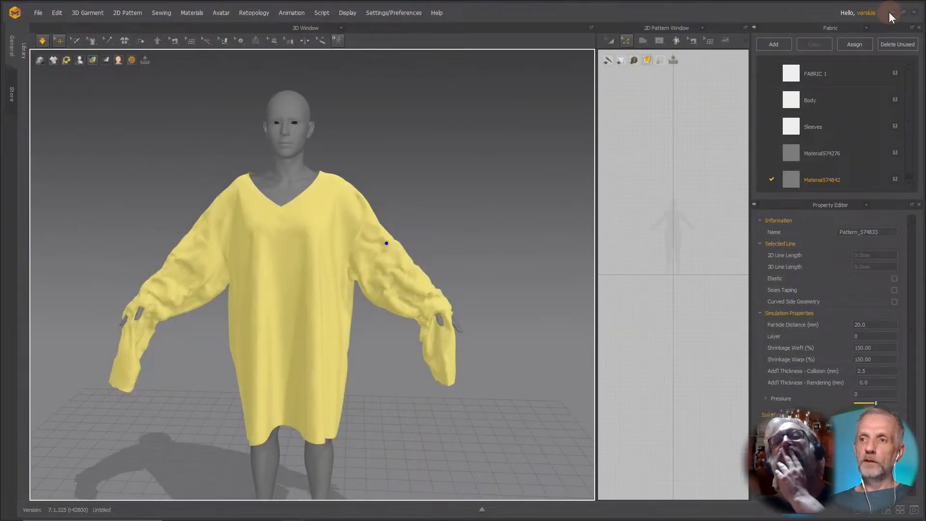
Switch to File Explorer and examine the ! My Product folder's data, People and Runtime > Textures subfolders.
click(890, 11)
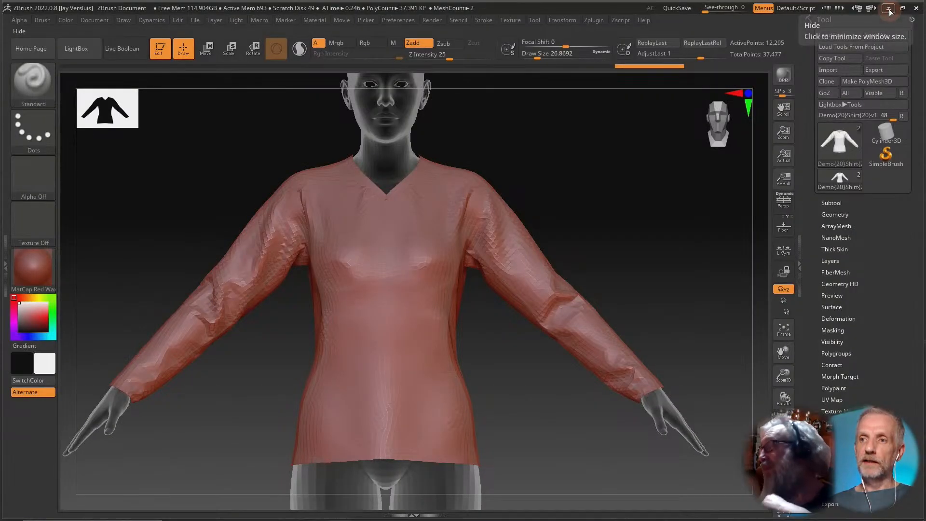
click(866, 15)
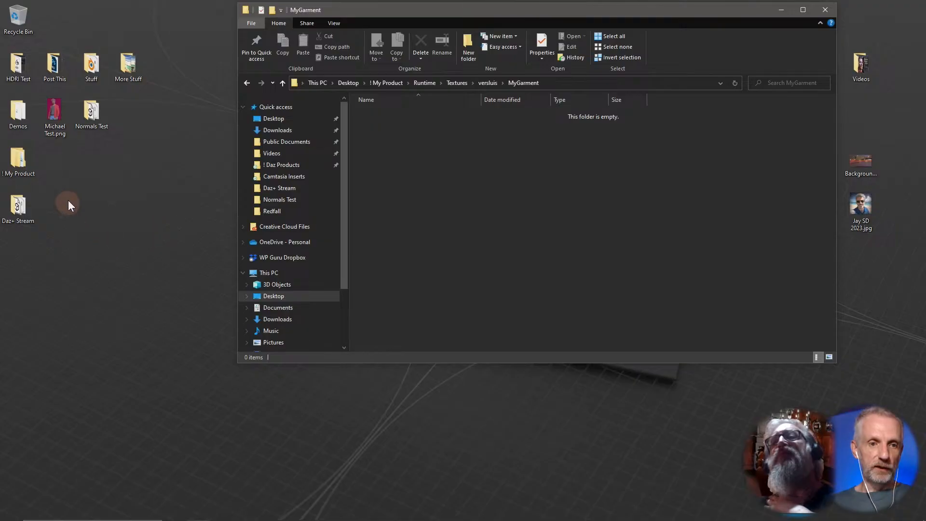
drag(18, 159, 92, 206)
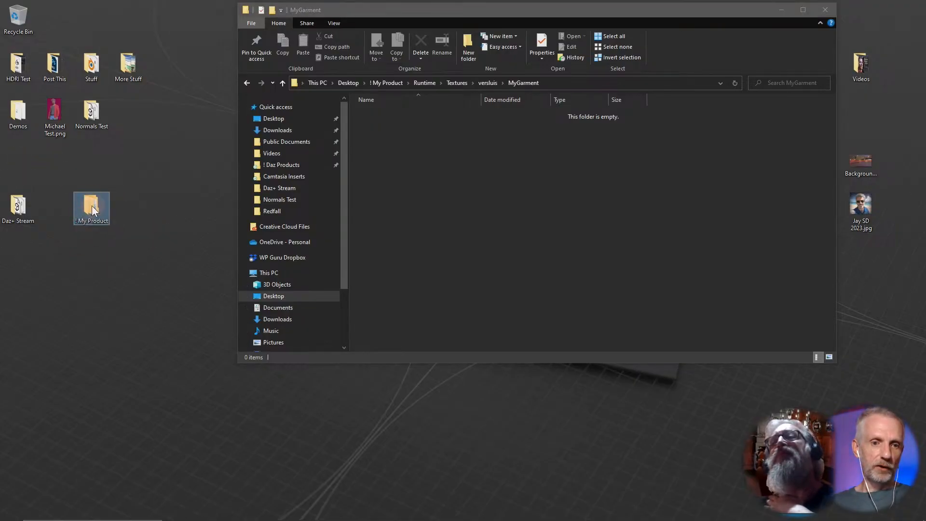
click(390, 85)
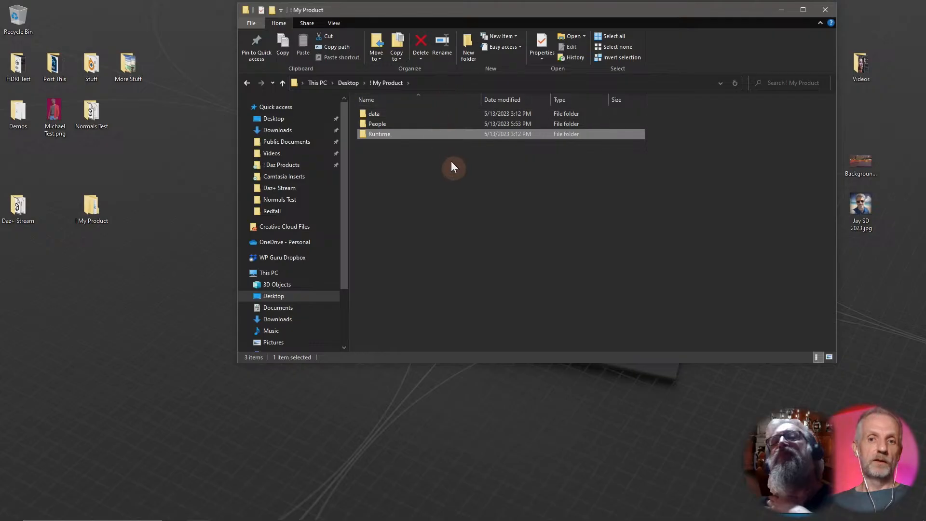
click(389, 115)
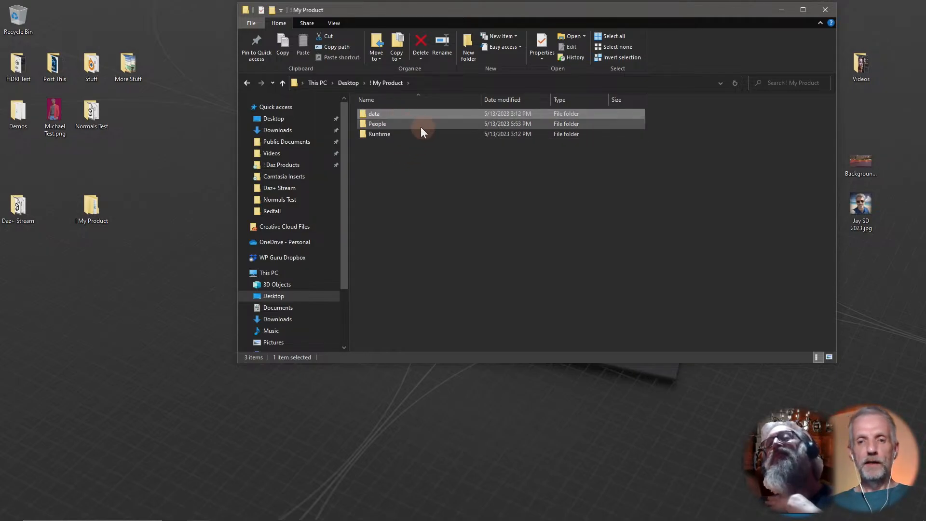
click(398, 135)
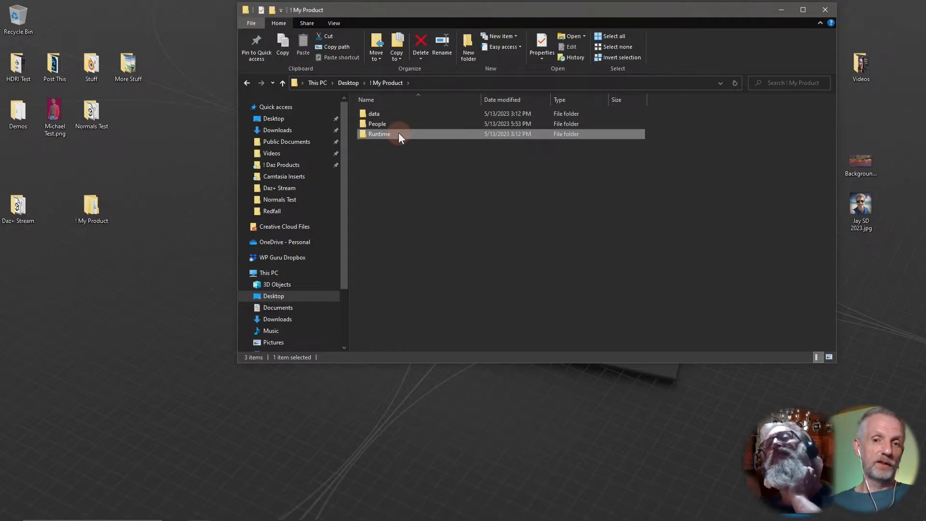
double_click(398, 134)
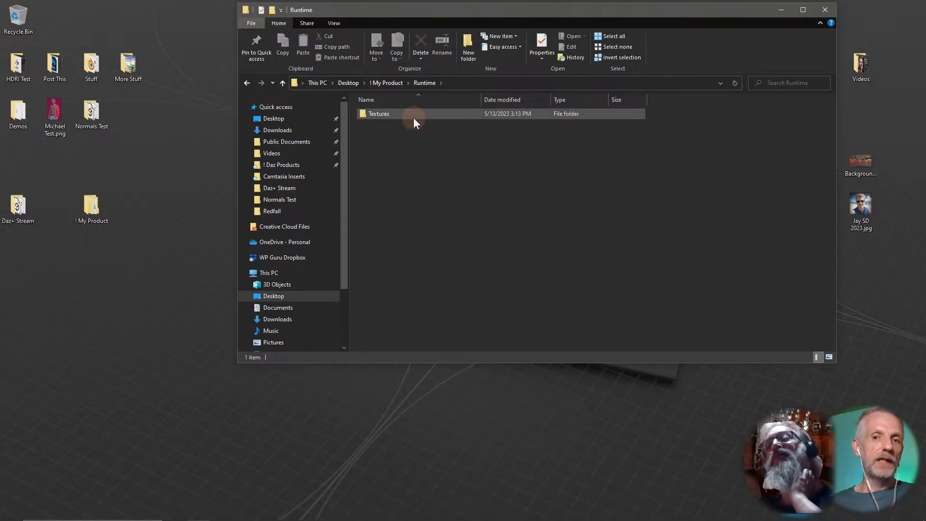
double_click(413, 118)
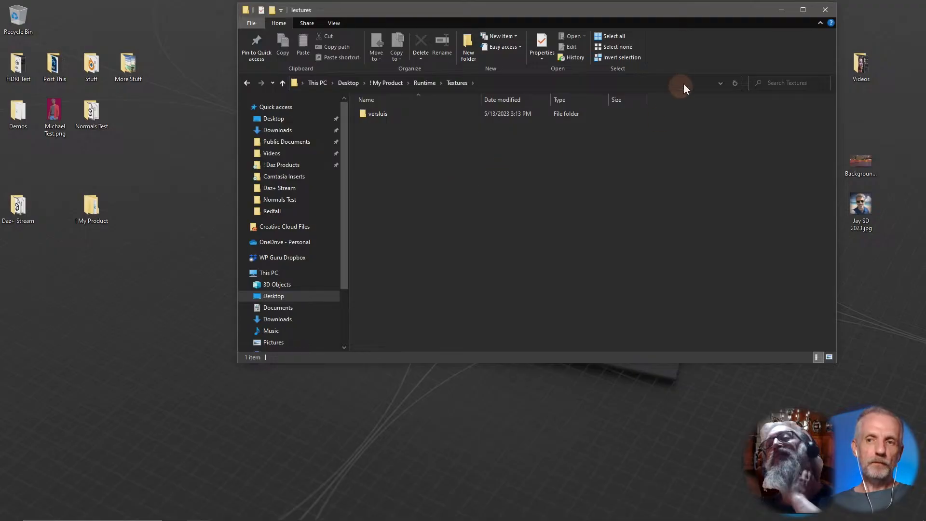
click(815, 13)
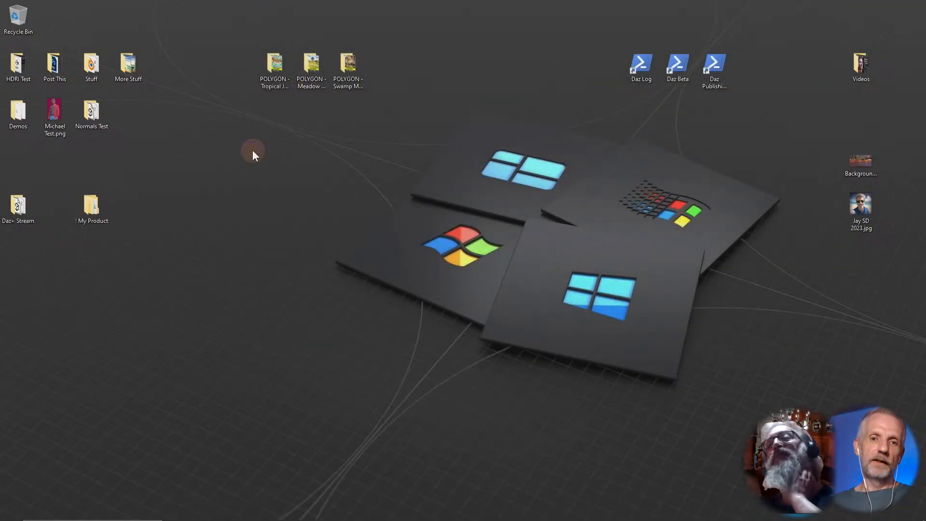
Create a new desktop folder named ! Stream Product.
right_click(252, 149)
mouse_move(320, 298)
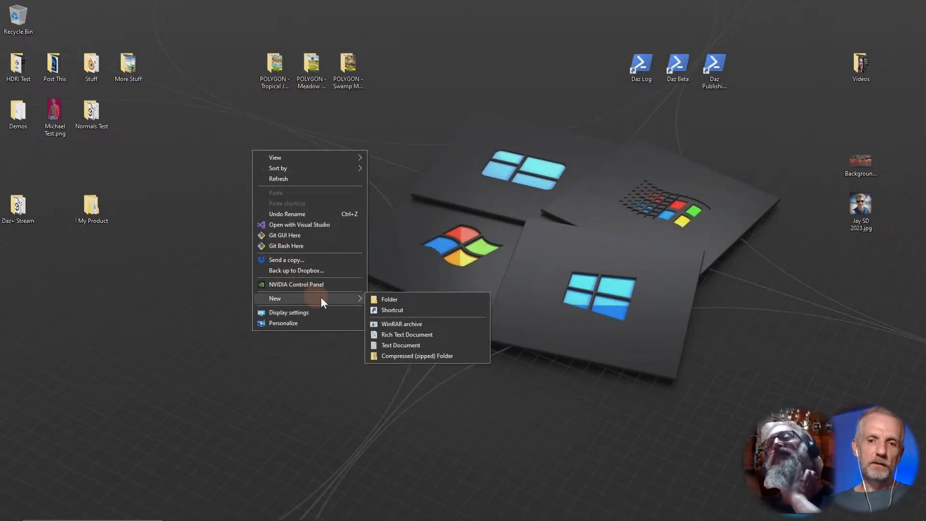
click(414, 299)
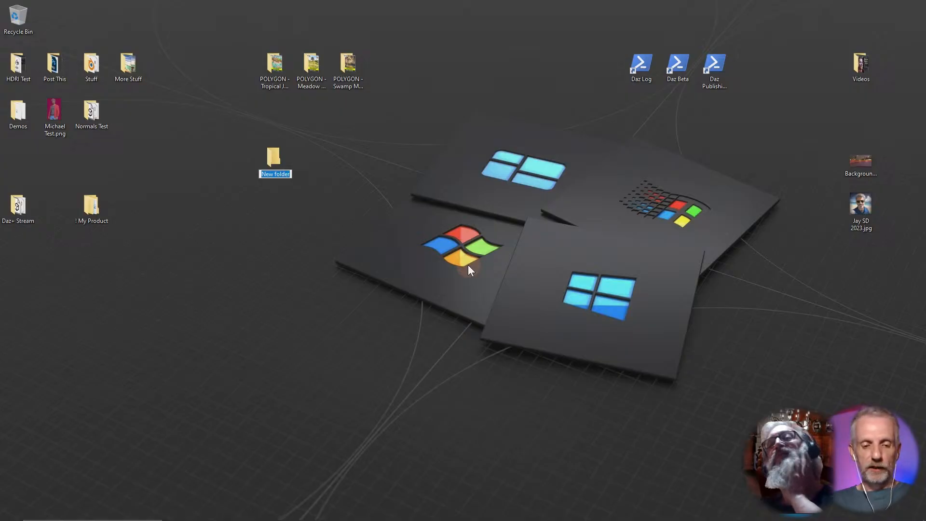
text(!)
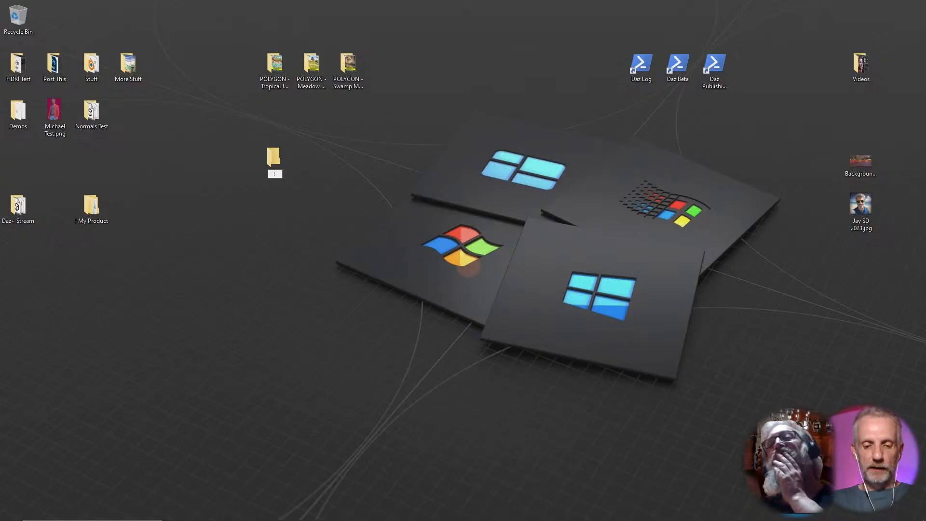
text( Stre)
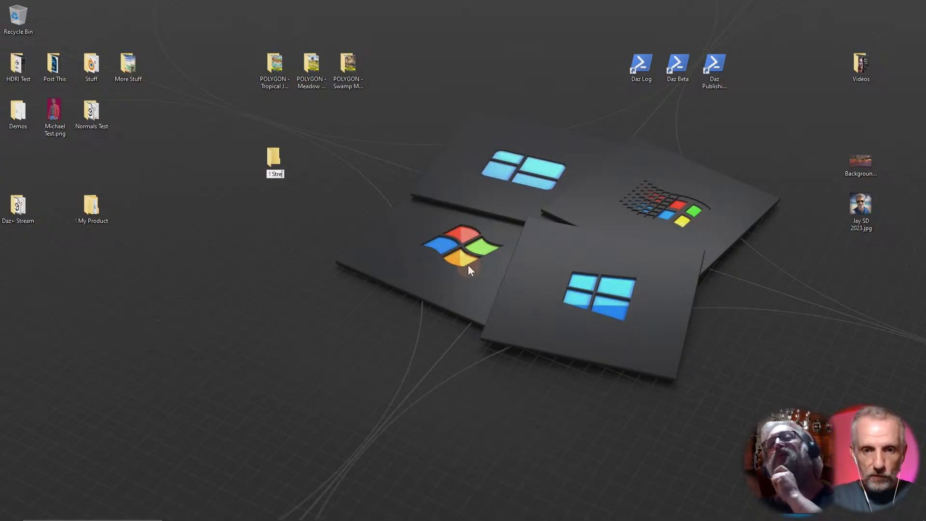
text(am Product)
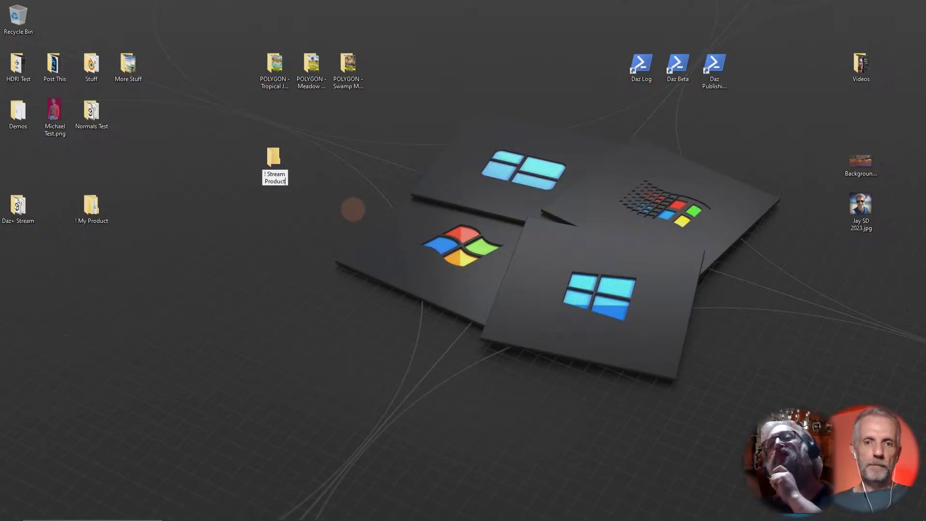
key(Return)
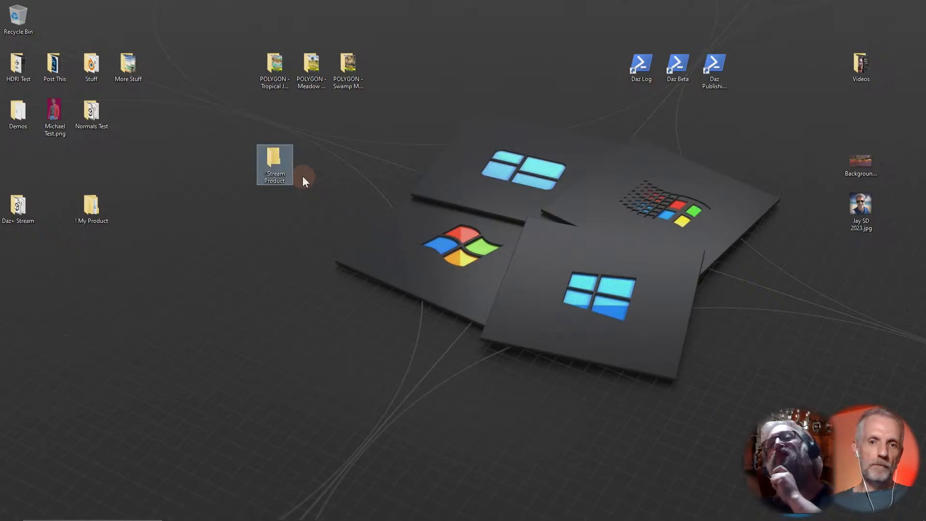
Open the ! Stream Product folder and place its desktop icon beside ! My Product.
double_click(277, 164)
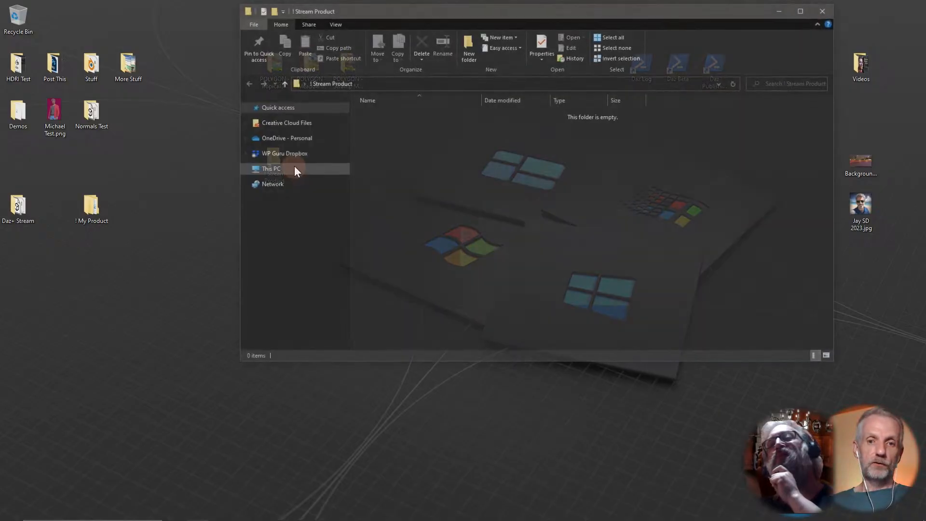
drag(498, 9, 461, 12)
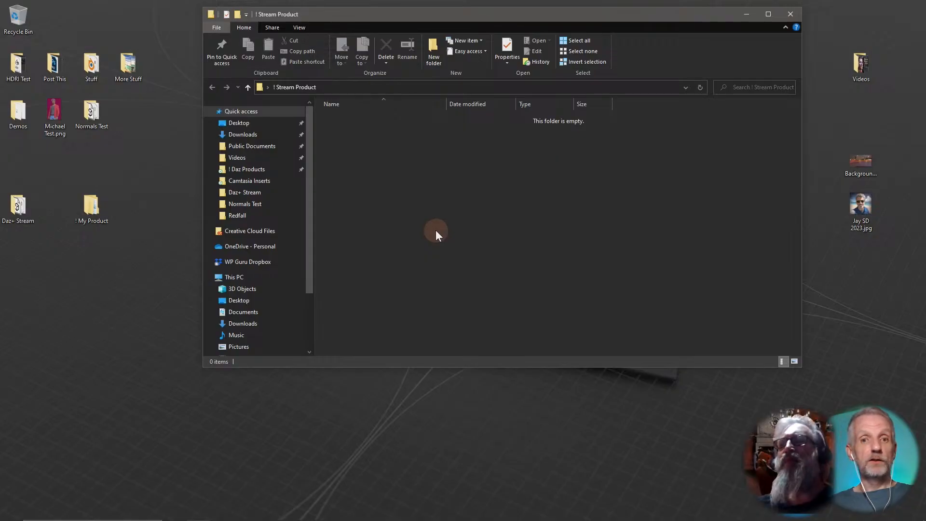
drag(500, 15, 621, 9)
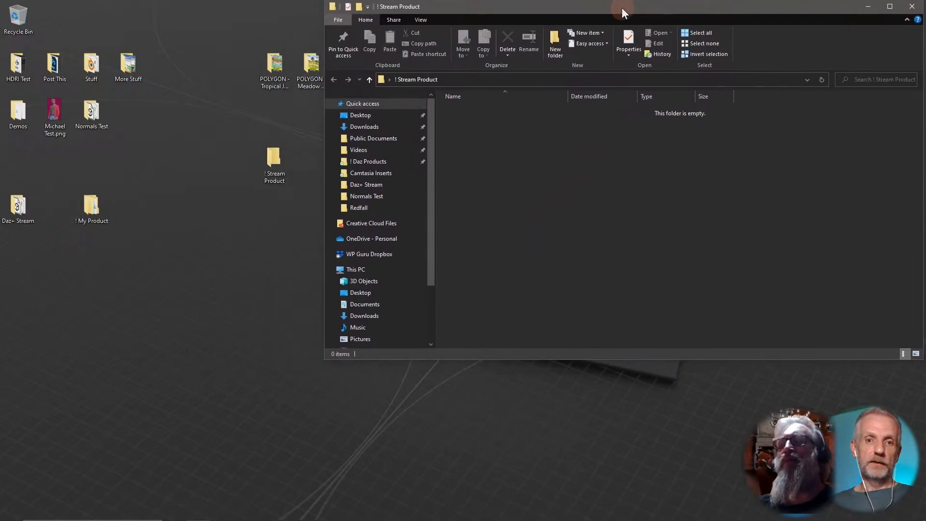
drag(274, 161, 145, 208)
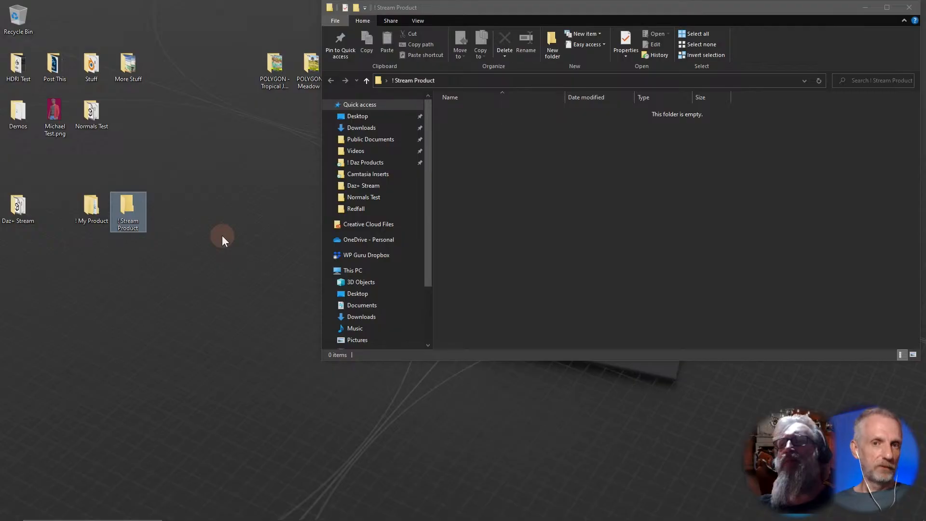
Switch to DAZ Studio and add the desktop ! Stream Product folder as a new base content directory.
key(alt+Tab)
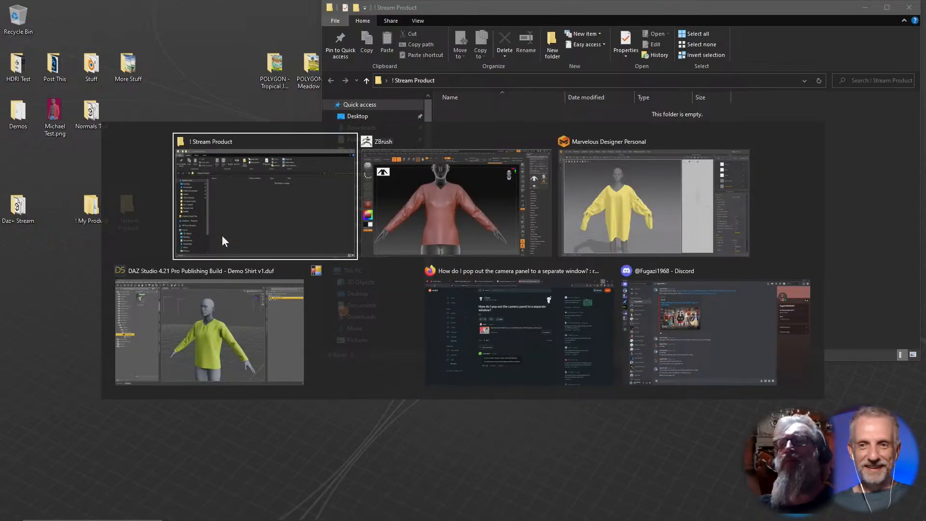
click(282, 297)
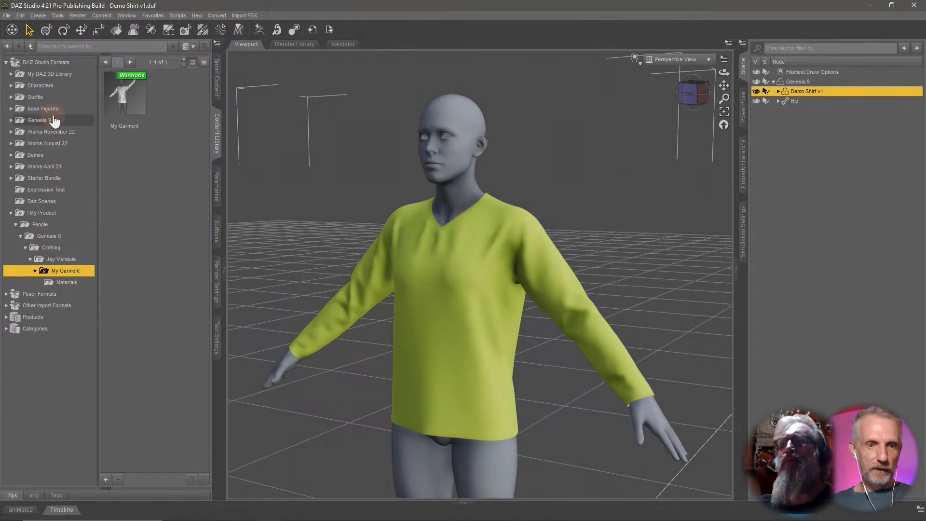
right_click(72, 63)
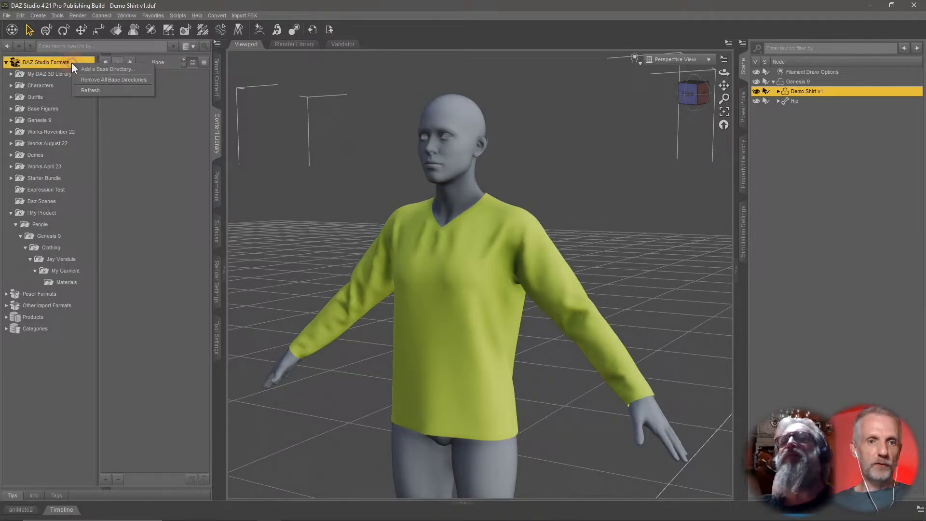
click(126, 69)
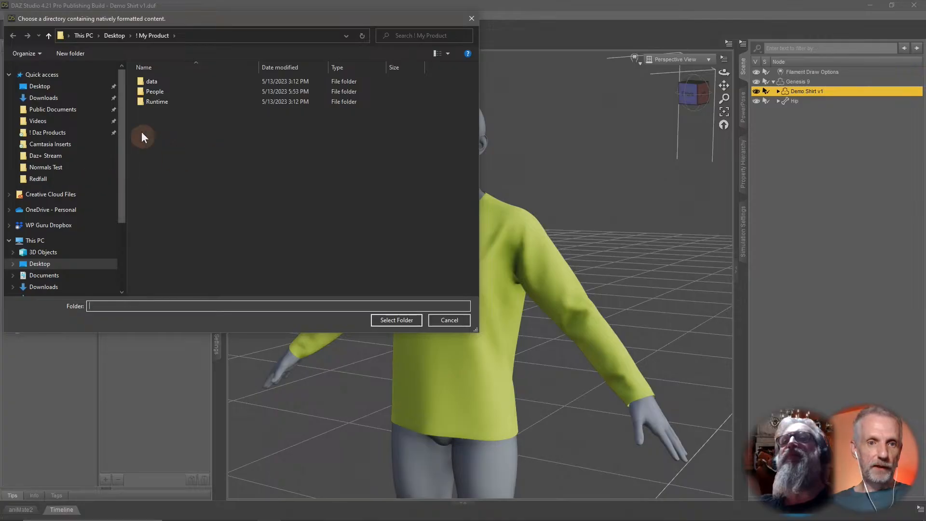
click(105, 34)
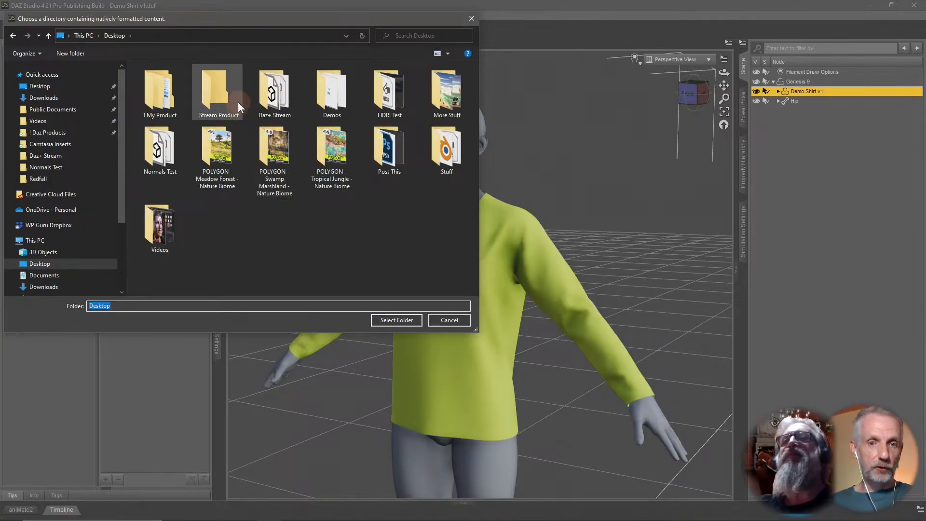
click(235, 100)
double_click(219, 100)
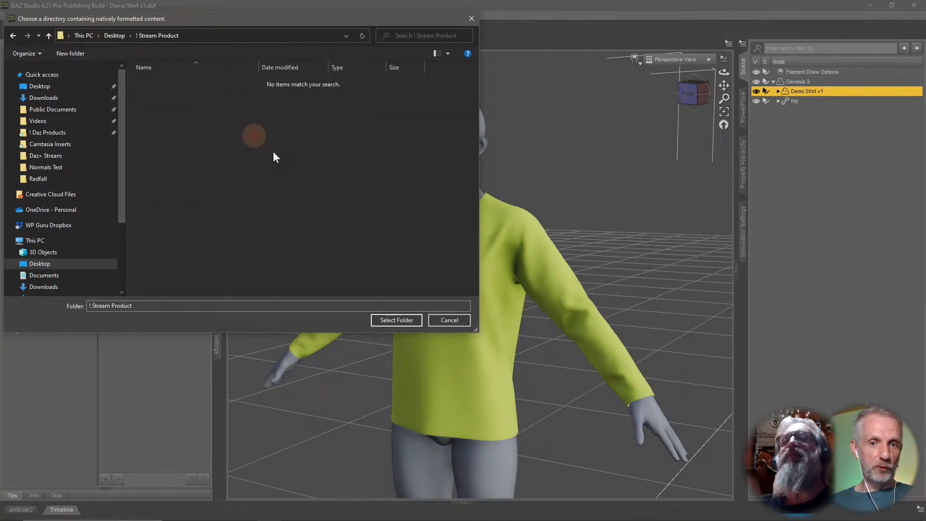
click(401, 320)
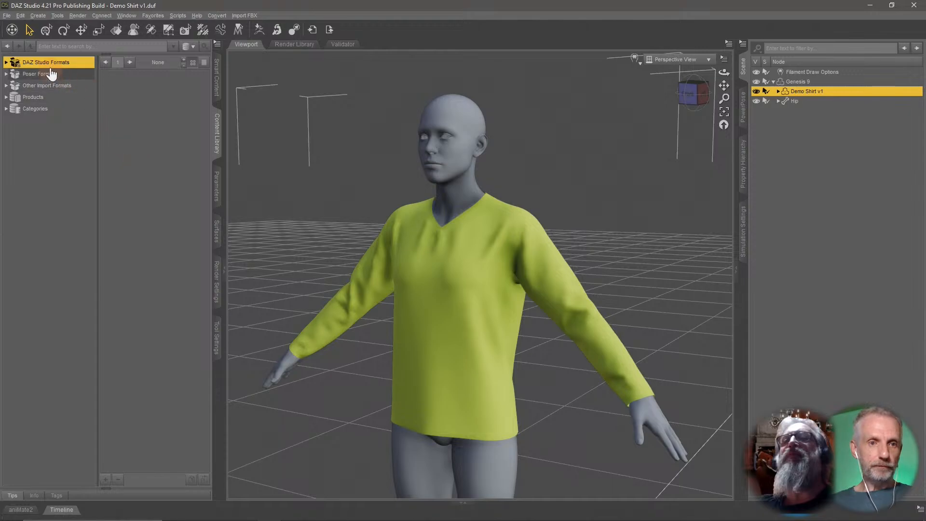
Create a sub-folder named People inside the ! Stream Product content directory.
click(6, 62)
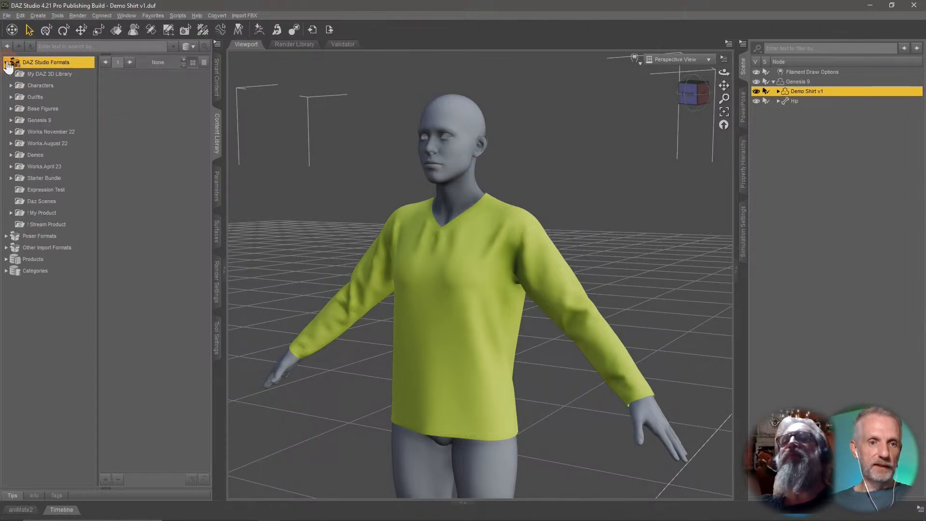
click(68, 225)
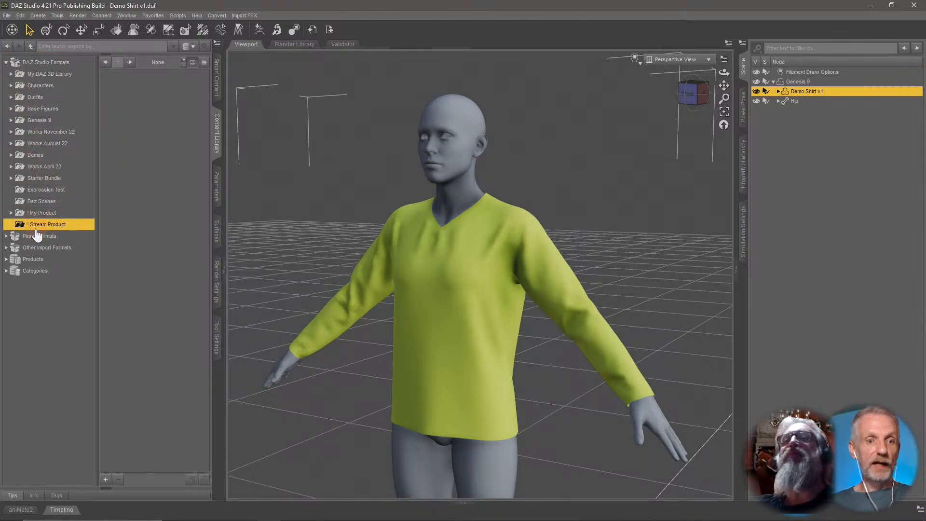
right_click(83, 231)
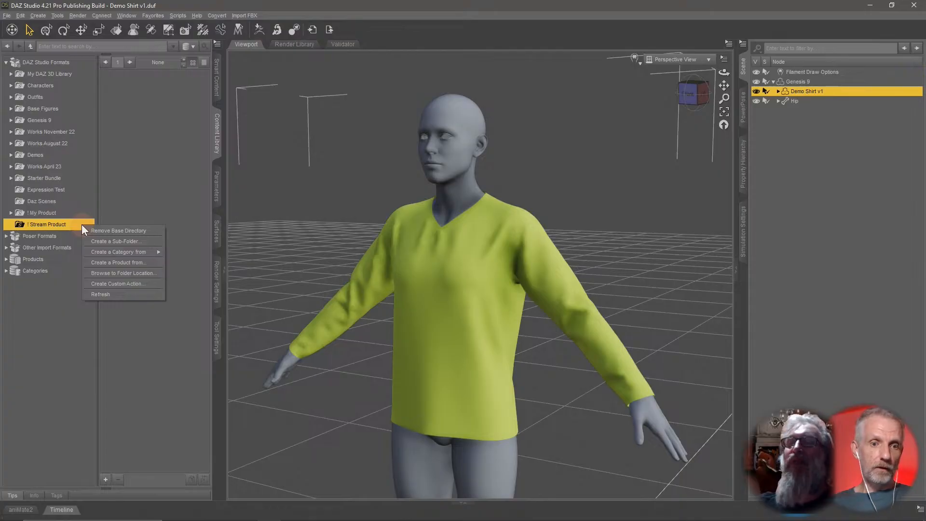
click(130, 242)
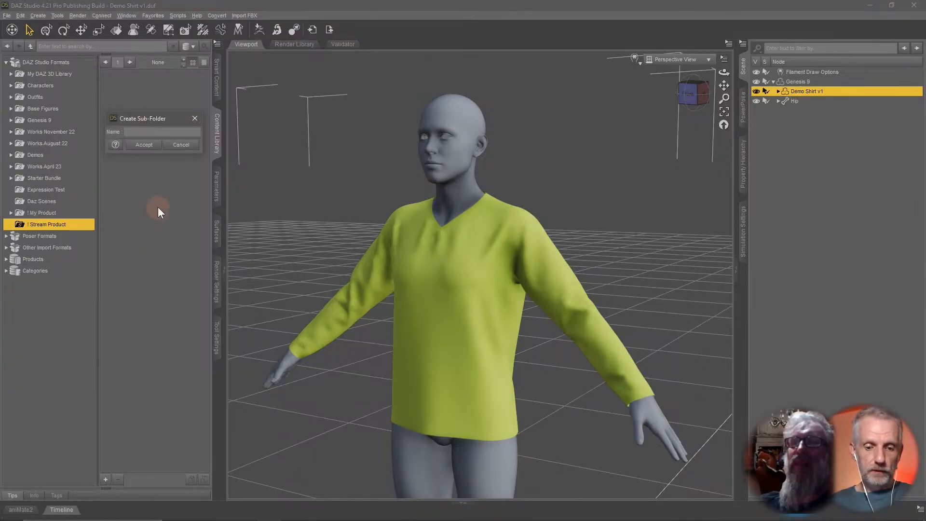
text(People)
key(Return)
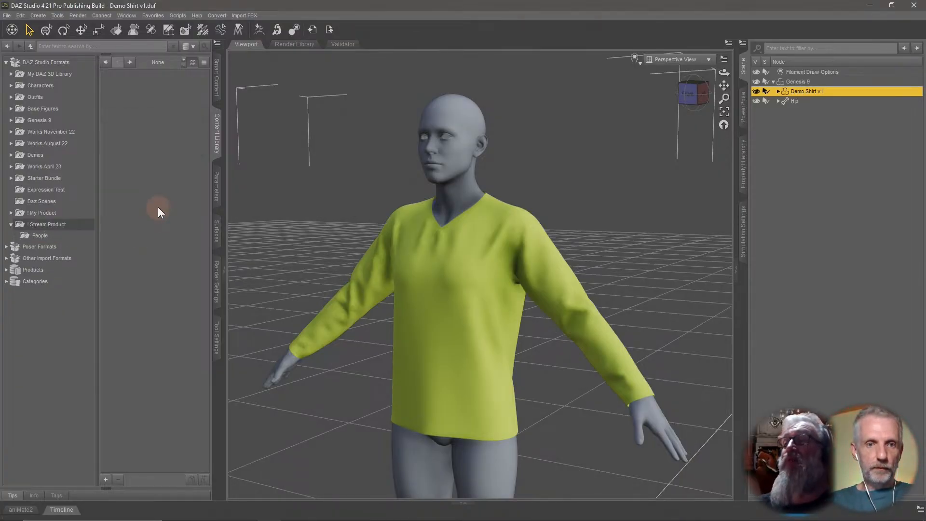
Create a Genesis 9 sub-folder under People and a Clothing sub-folder under Genesis 9.
right_click(76, 236)
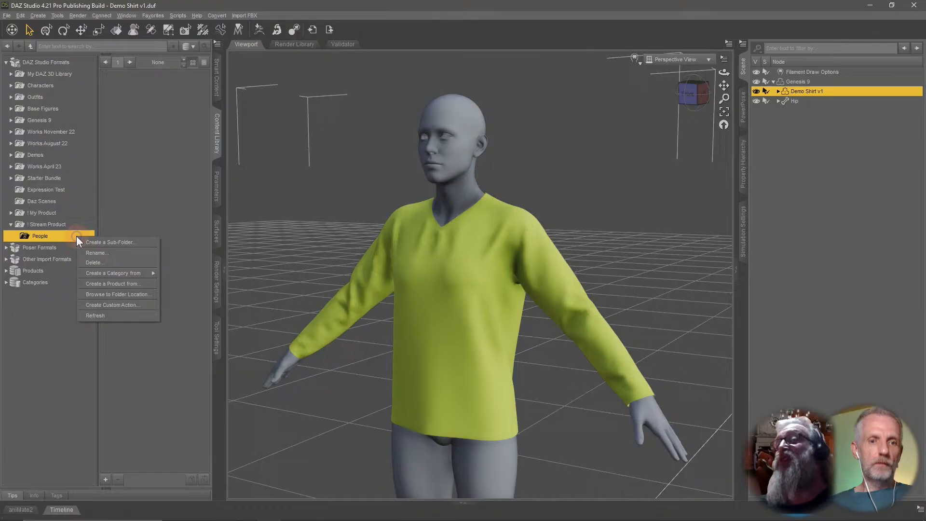
click(113, 243)
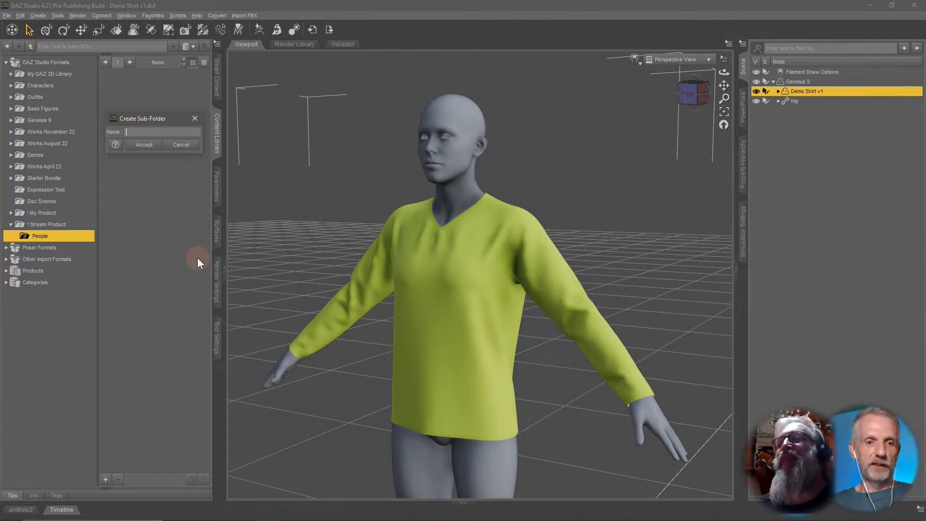
text(Genesis 9)
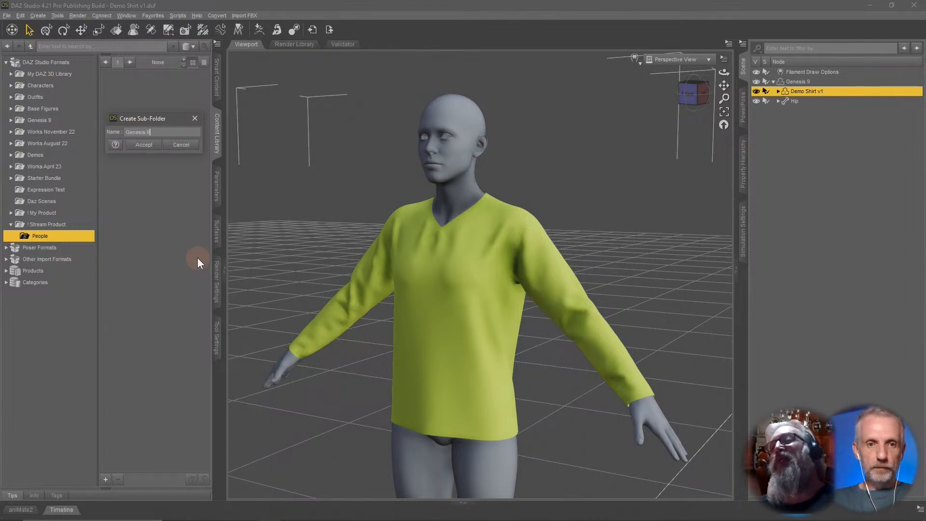
key(Return)
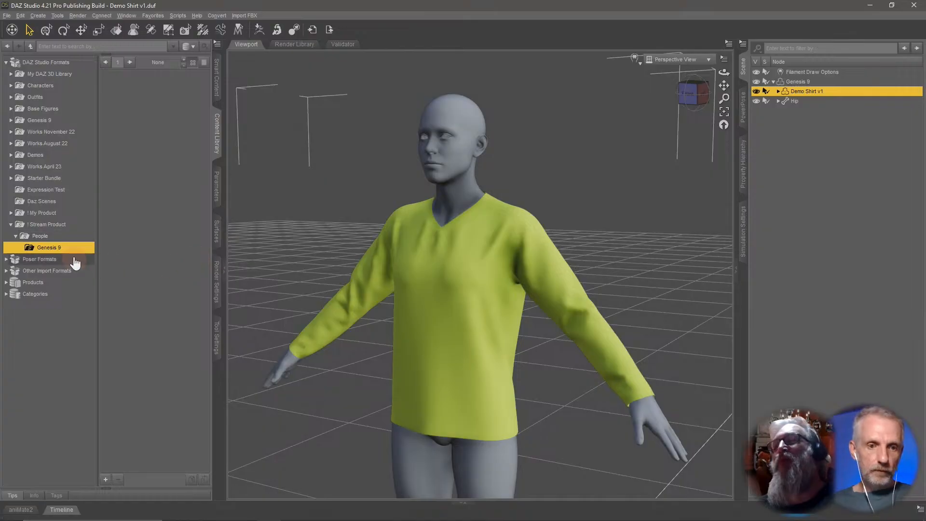
right_click(76, 253)
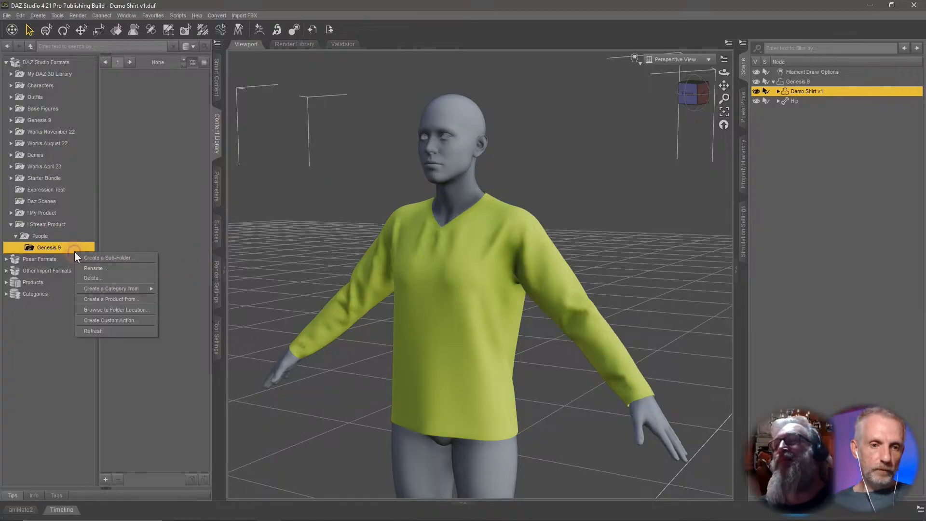
click(128, 259)
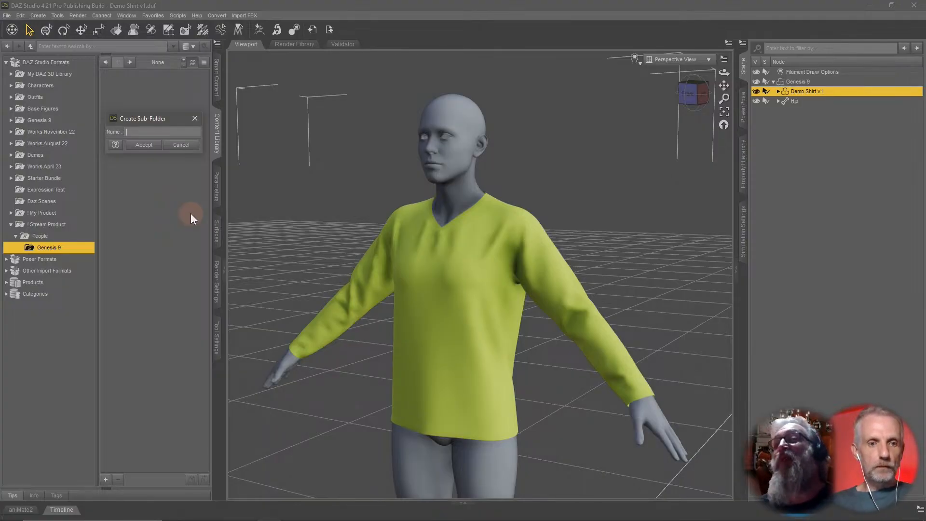
text(Clothing)
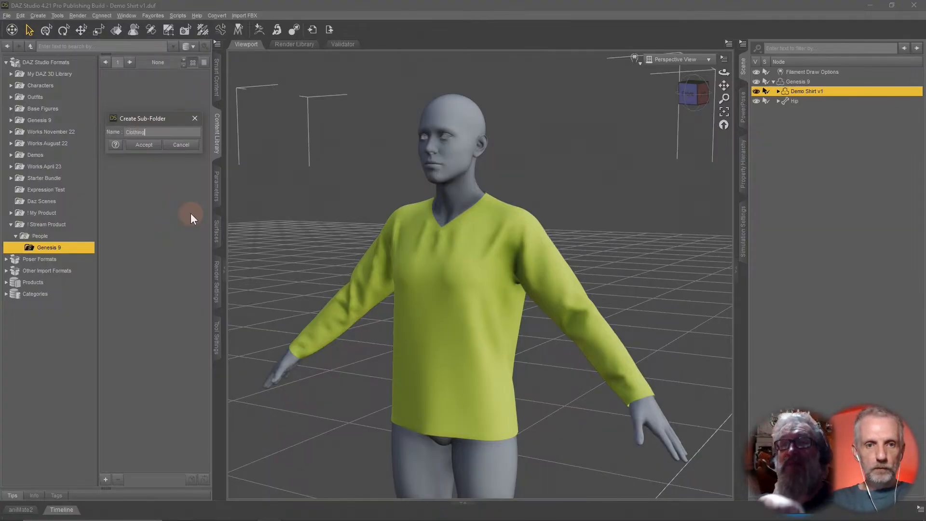
key(Return)
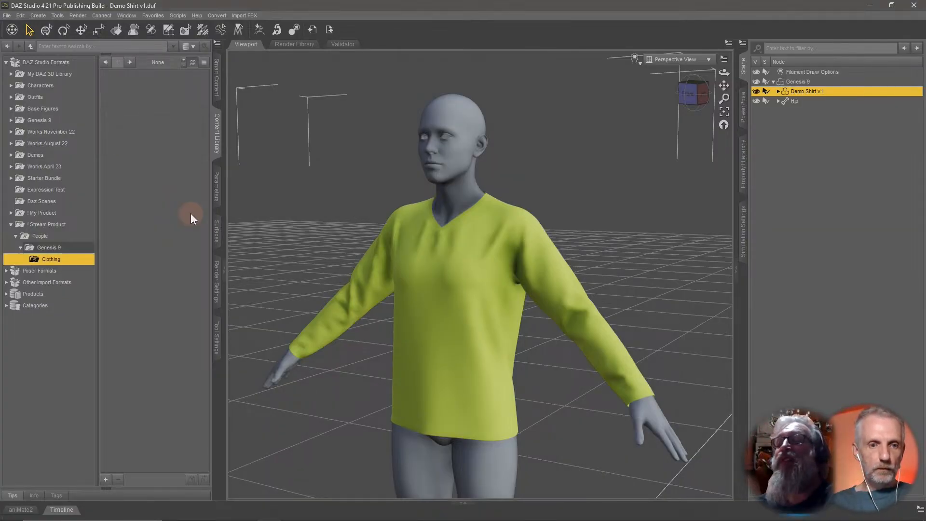
Create a Vendor Name sub-folder under Clothing and a Product Name sub-folder inside it.
right_click(70, 261)
click(106, 270)
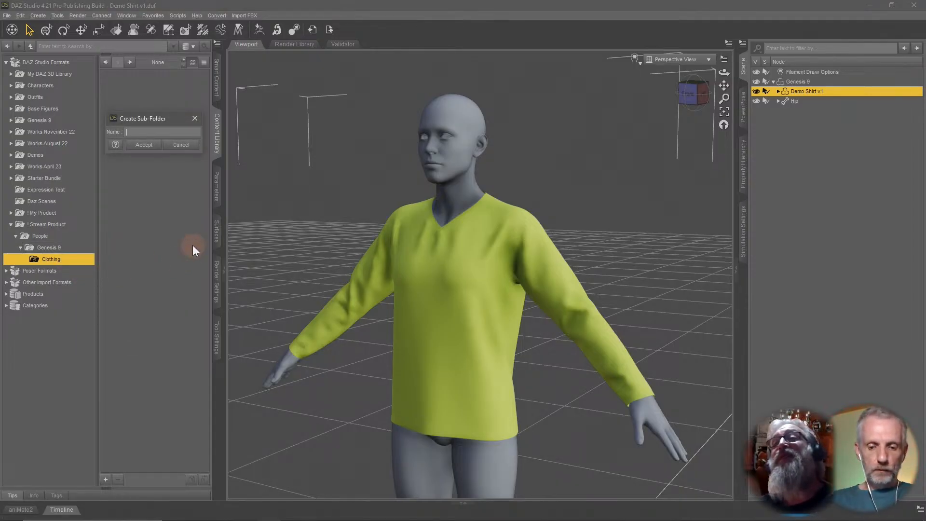
text(Your Name)
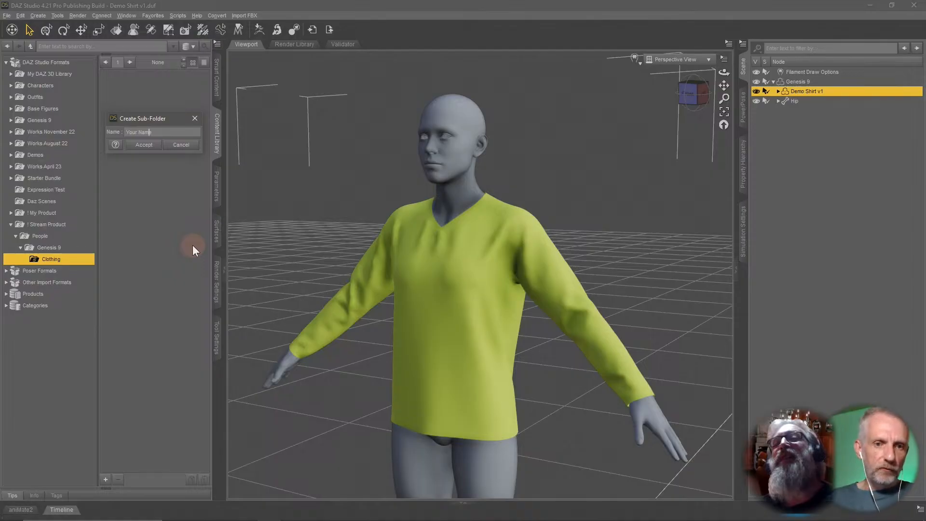
key(shift+Home)
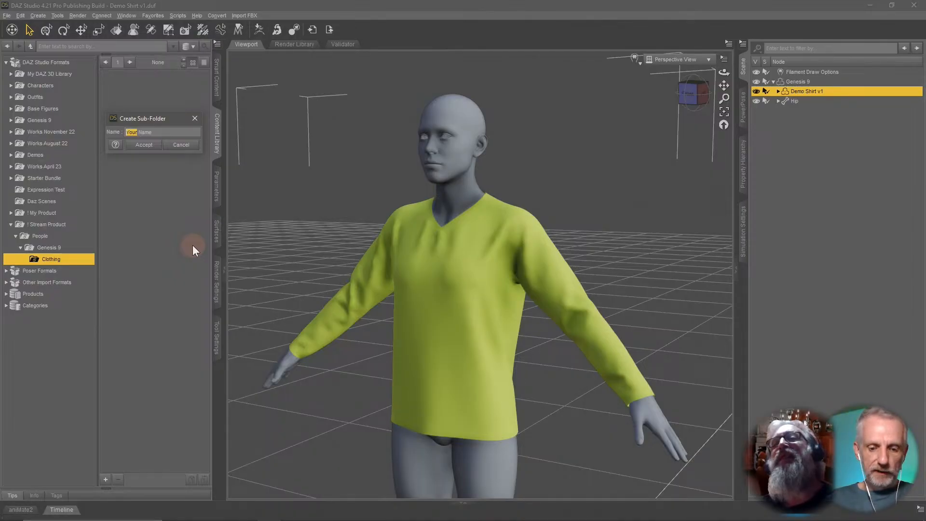
text(Vendor)
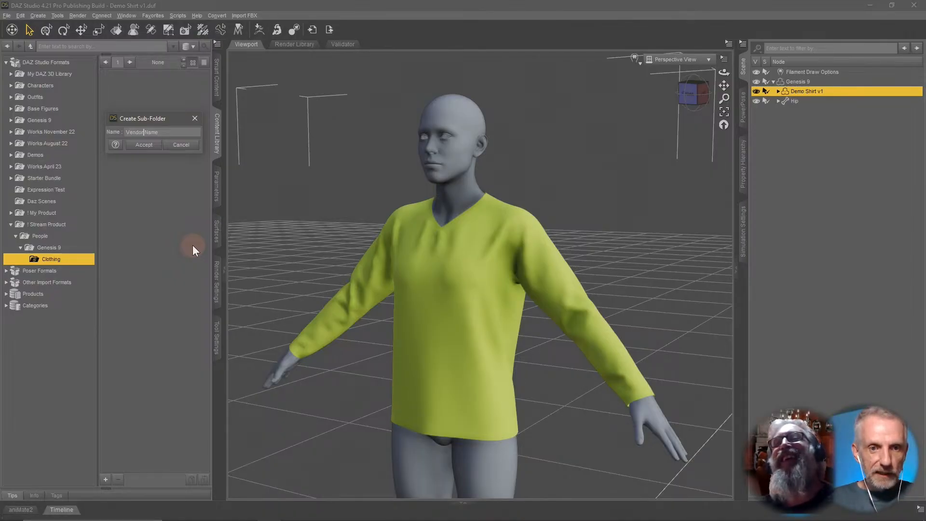
key(Return)
right_click(80, 270)
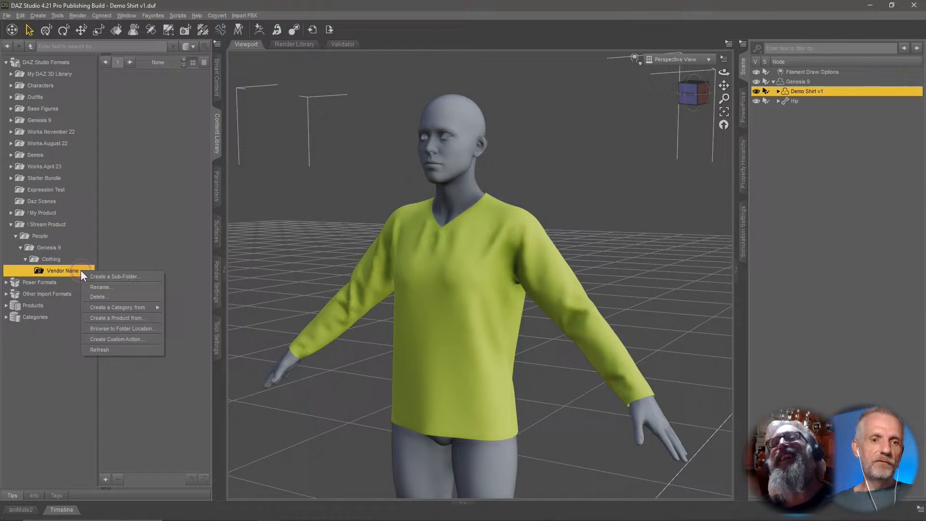
click(116, 279)
text(Product Name)
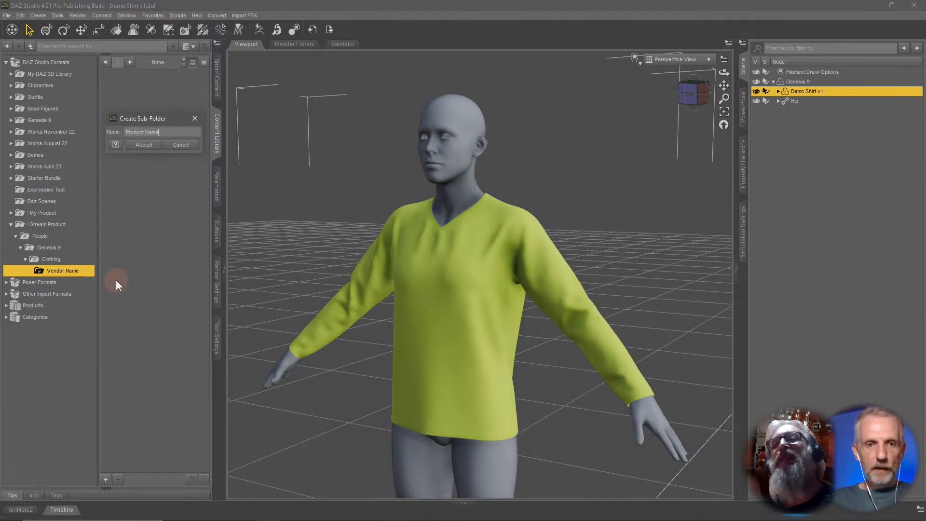
key(Return)
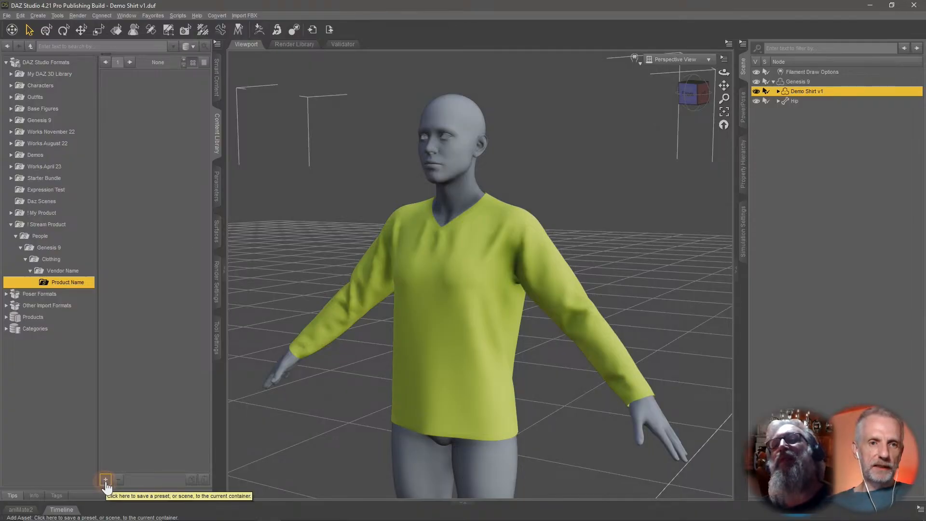
Save the shirt as a Figure/Prop support asset named Classy Shirt in the ! Stream Product People/Genesis 9/Clothing/Vendor Name/Product Name folder.
click(7, 15)
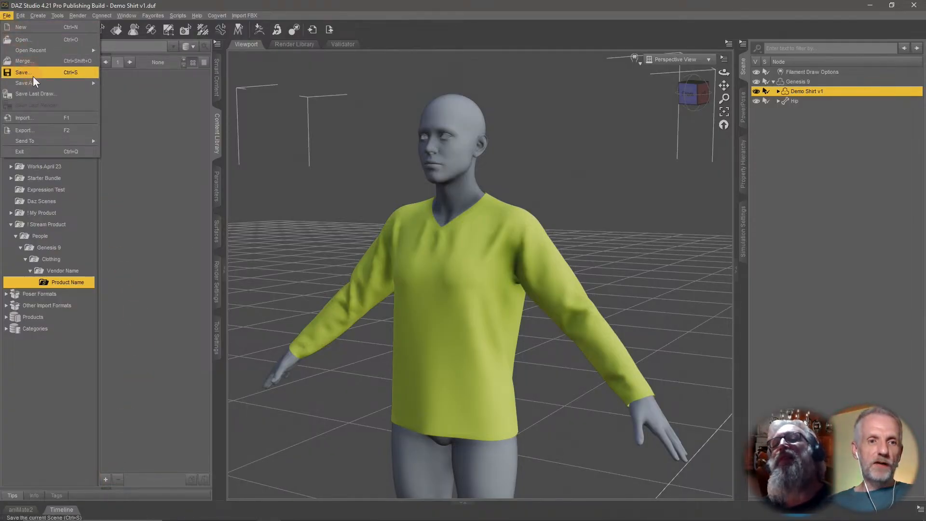
mouse_move(59, 86)
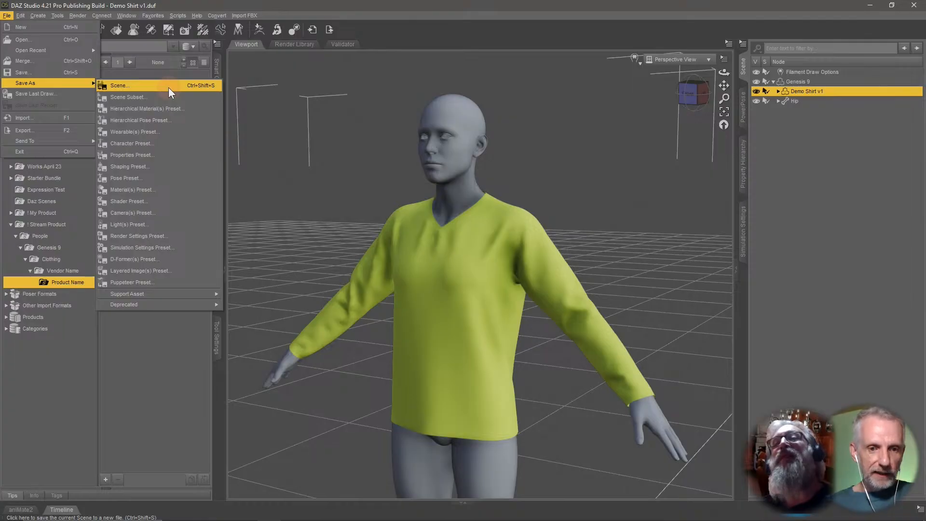
mouse_move(202, 296)
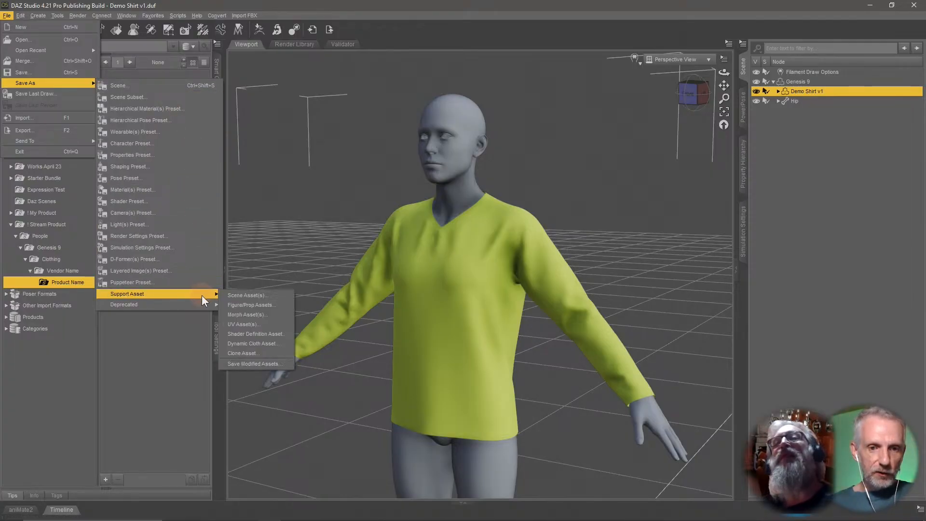
click(285, 306)
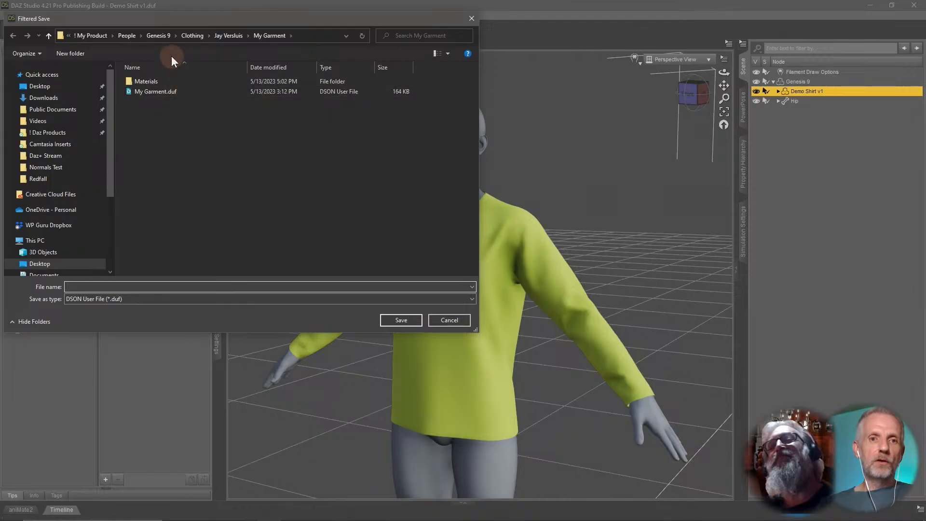
click(68, 87)
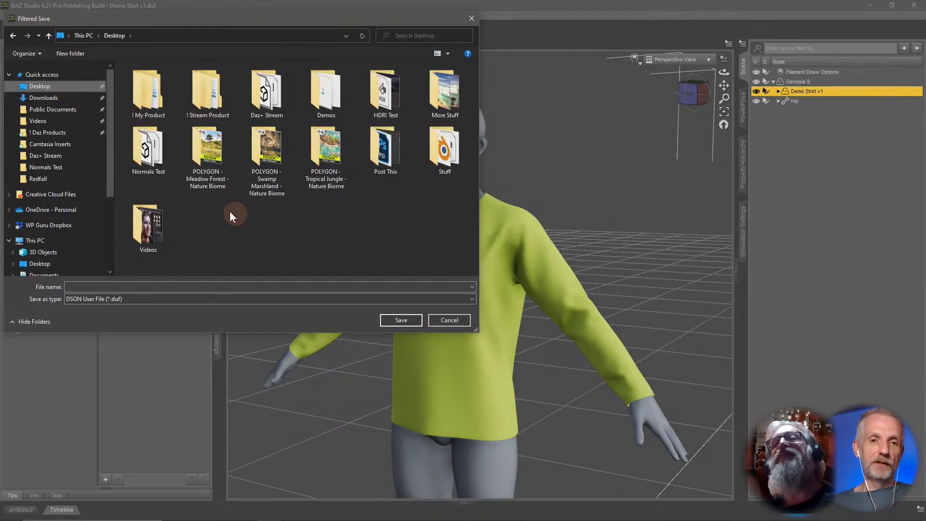
click(213, 87)
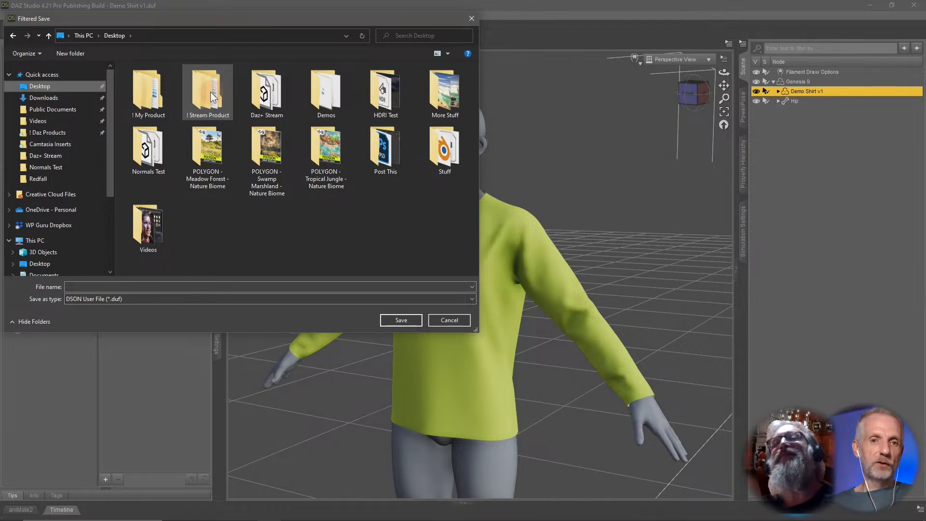
double_click(211, 93)
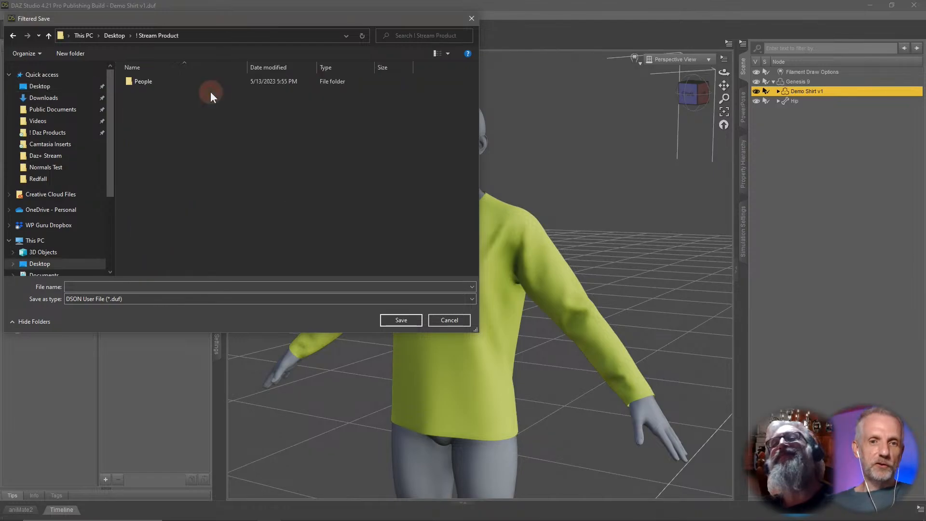
double_click(164, 82)
double_click(164, 82)
click(164, 82)
double_click(164, 82)
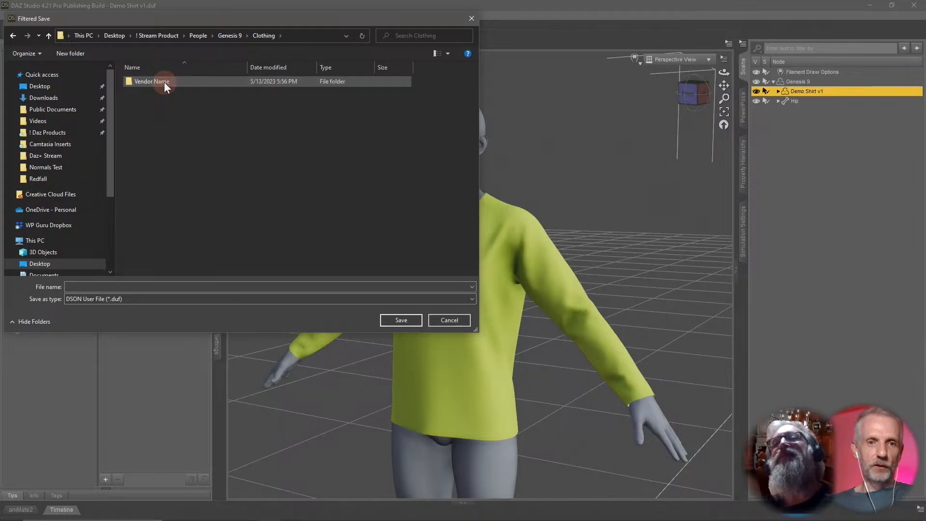
double_click(164, 82)
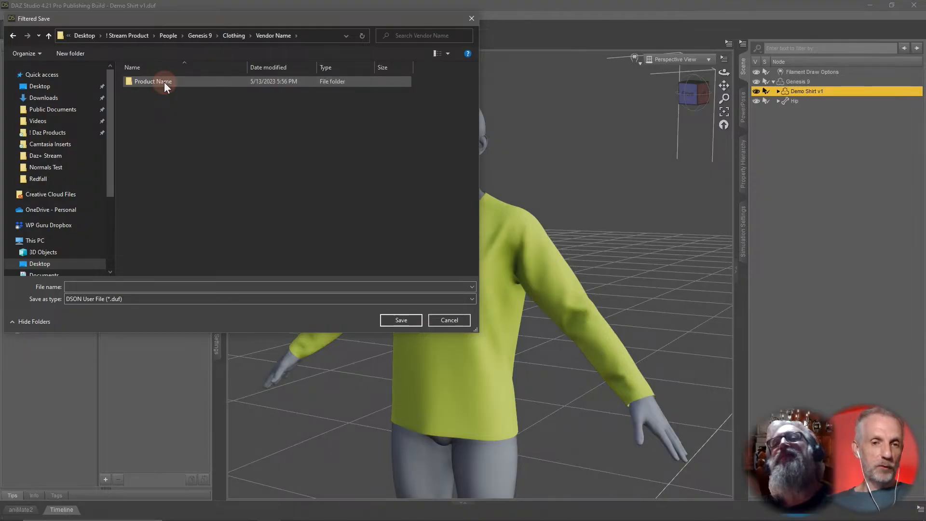
double_click(164, 82)
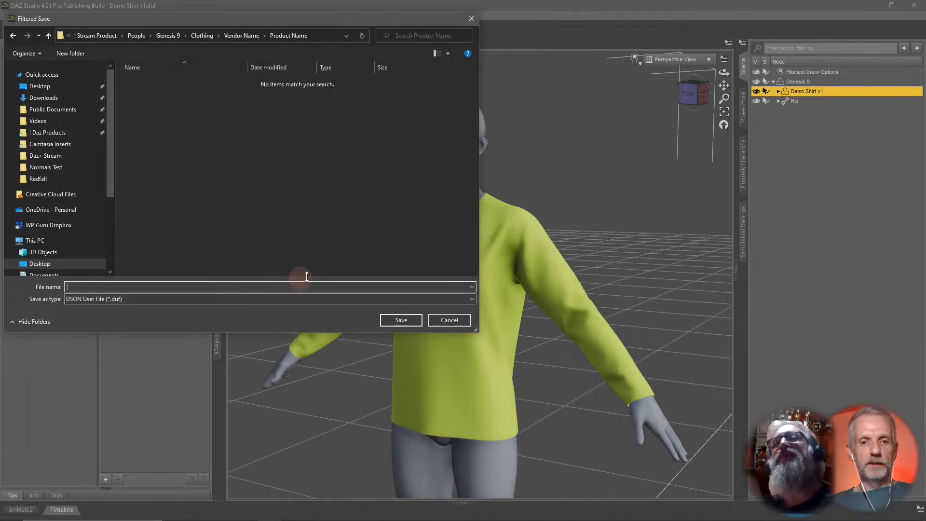
text(Classy Shirt)
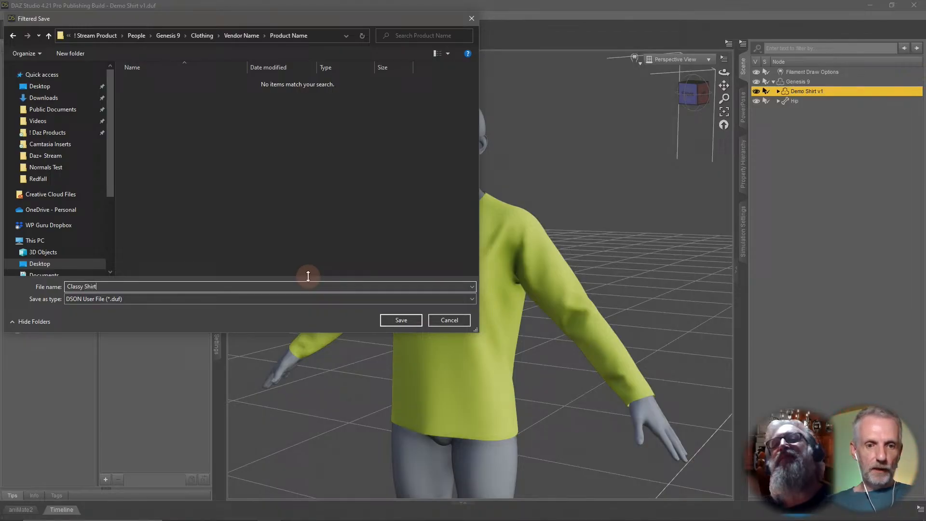
click(404, 322)
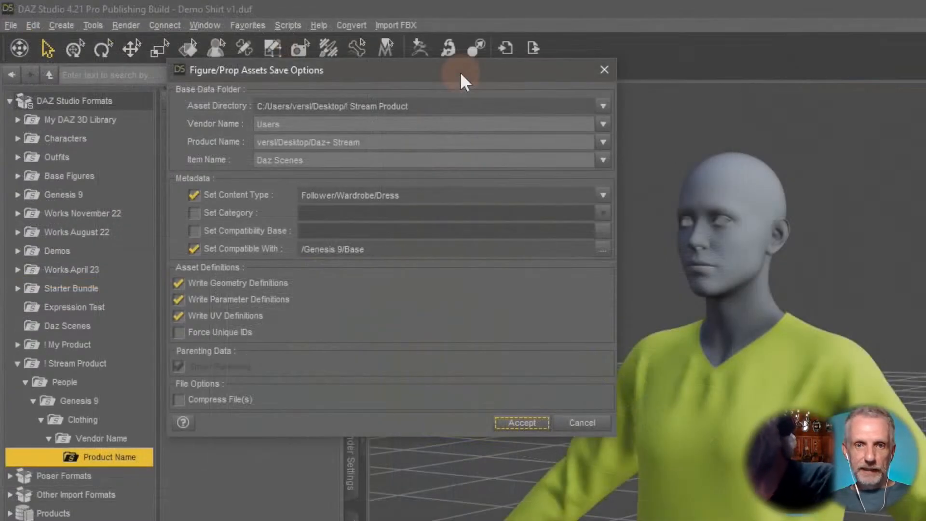
Set the asset directory to the ! Stream Product folder and enter the creator's name as the vendor name.
drag(458, 57, 460, 52)
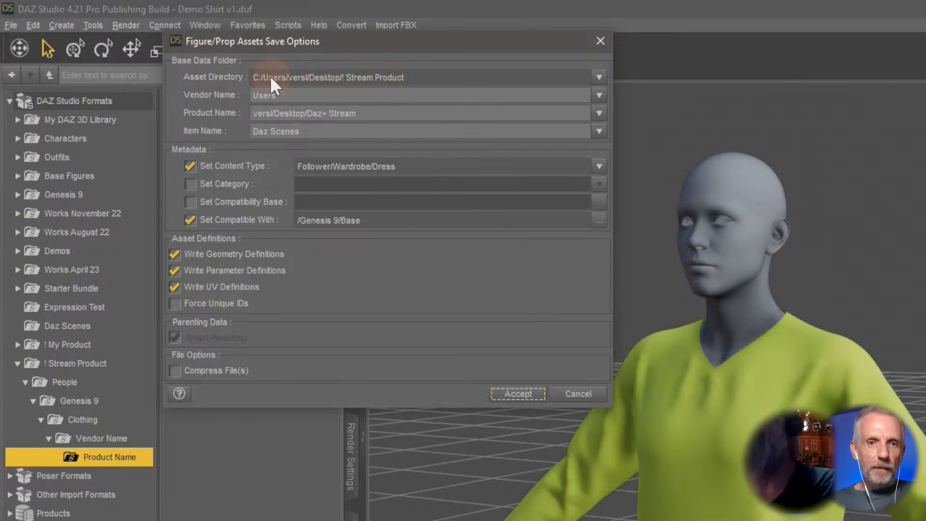
click(599, 77)
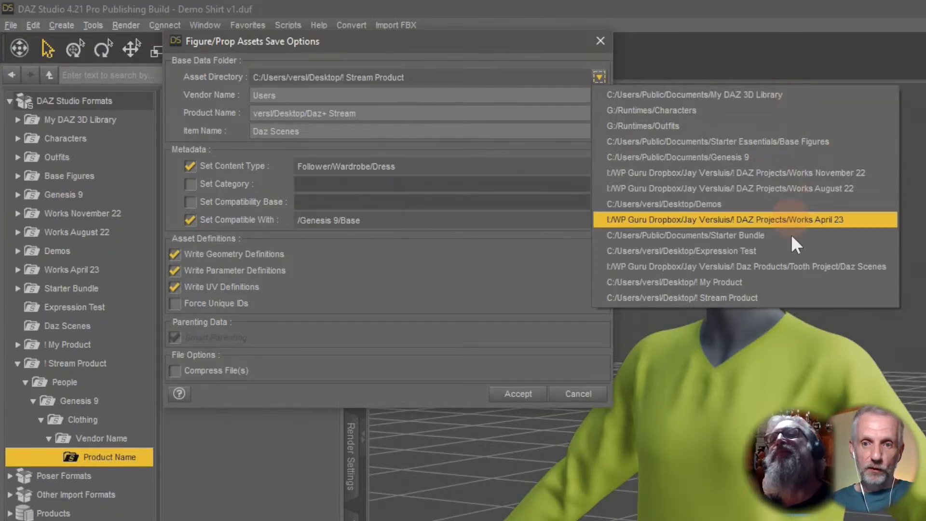
click(779, 299)
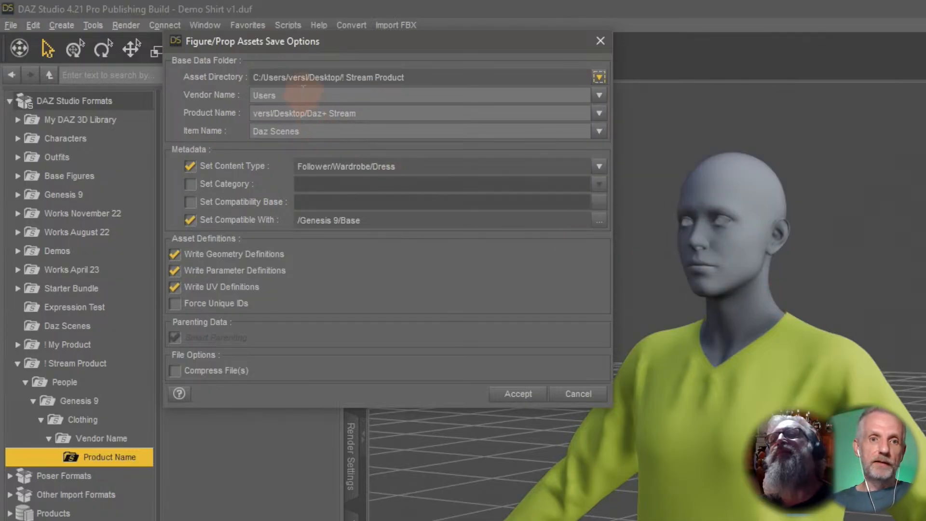
double_click(264, 95)
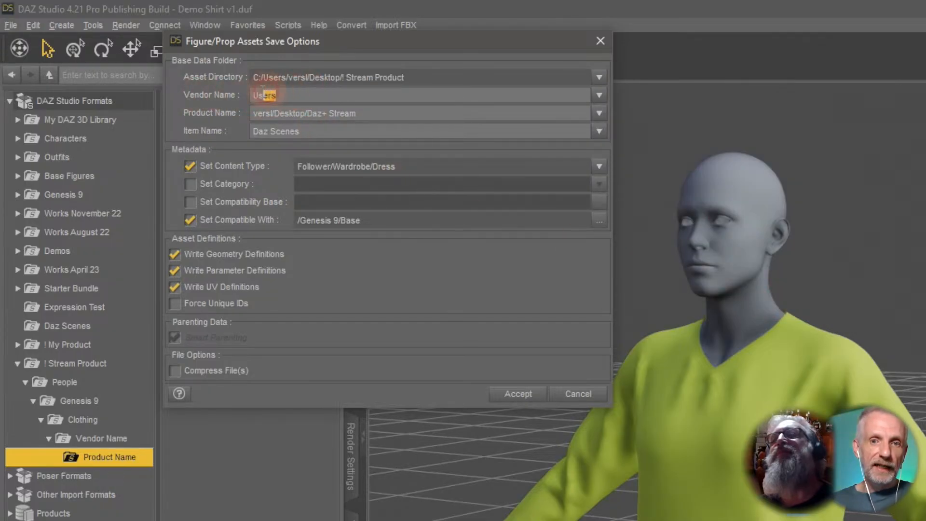
text(Jay Versluis)
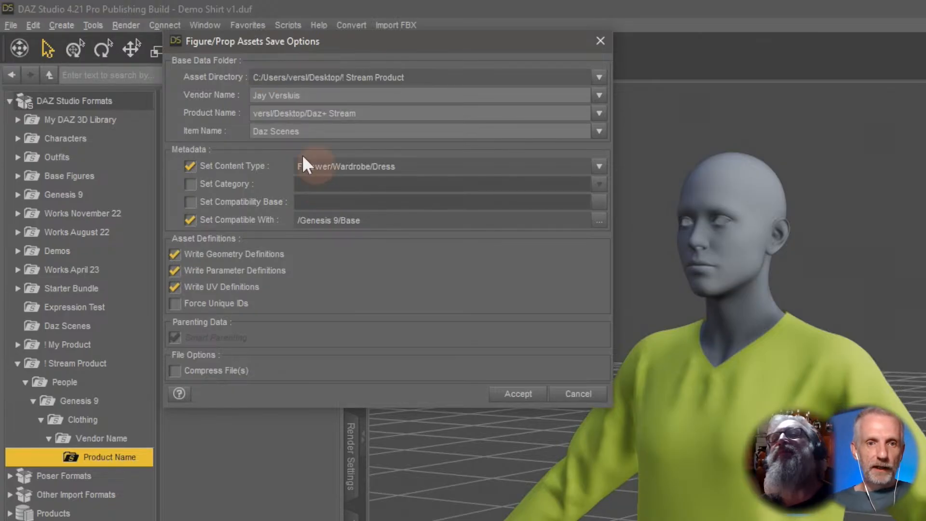
Set both the product name and the item name to Classy Shirt.
drag(381, 111, 251, 116)
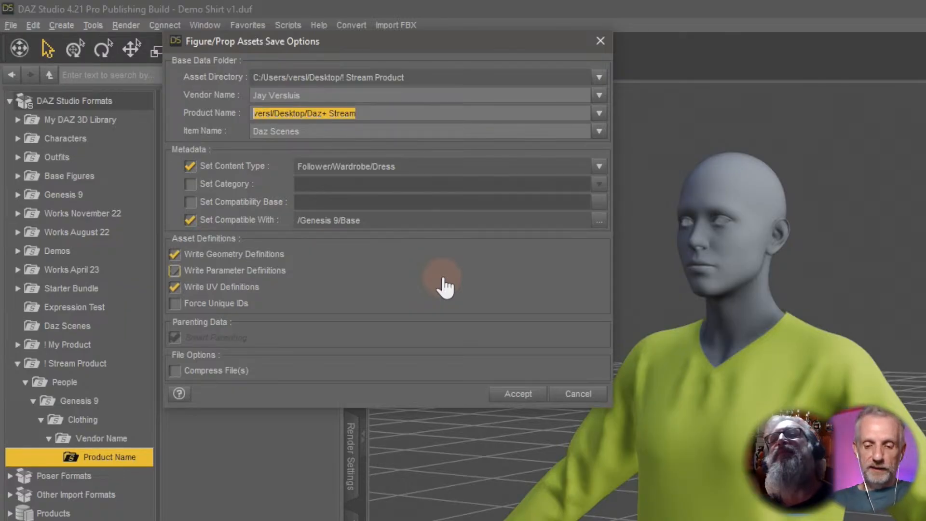
text(Class)
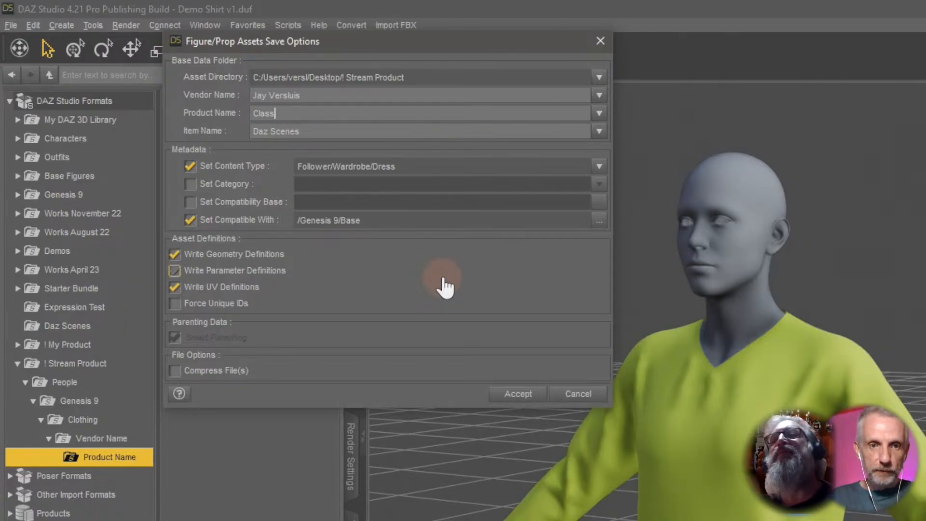
text(y Shirt)
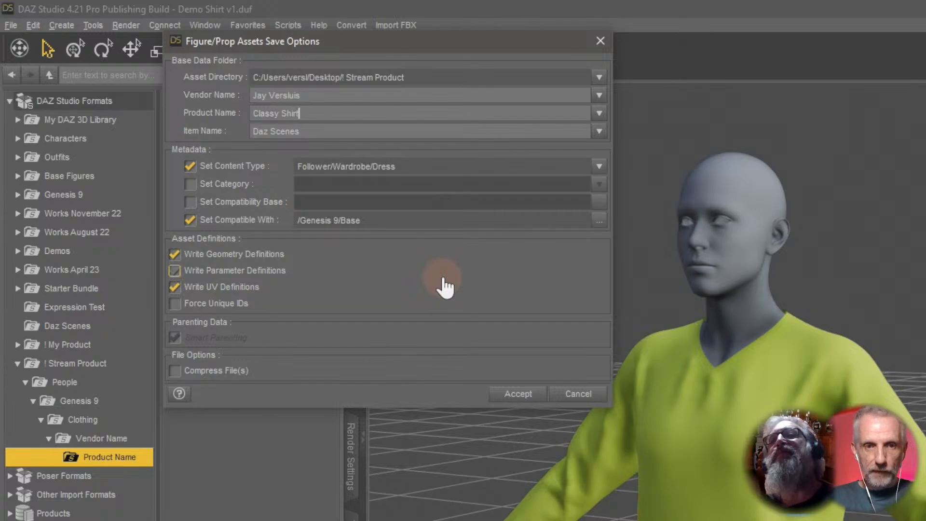
click(443, 279)
click(328, 131)
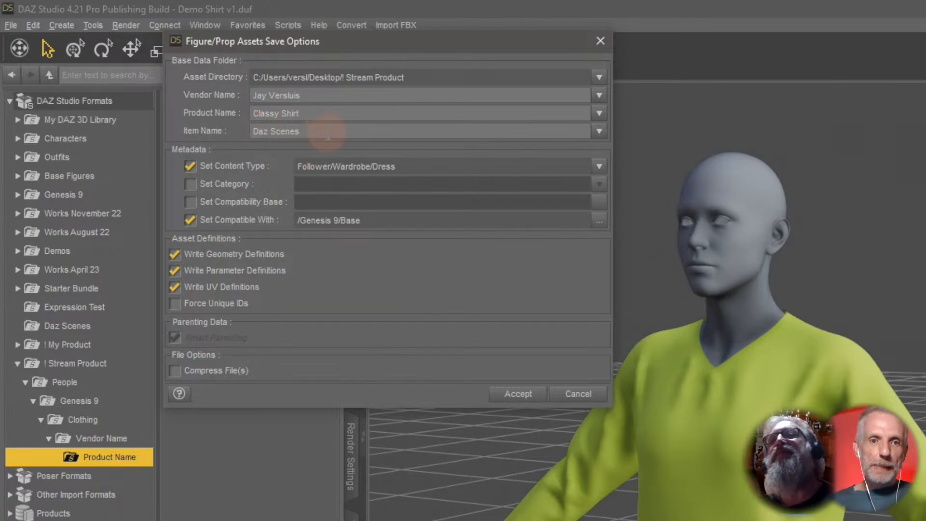
drag(328, 131, 242, 132)
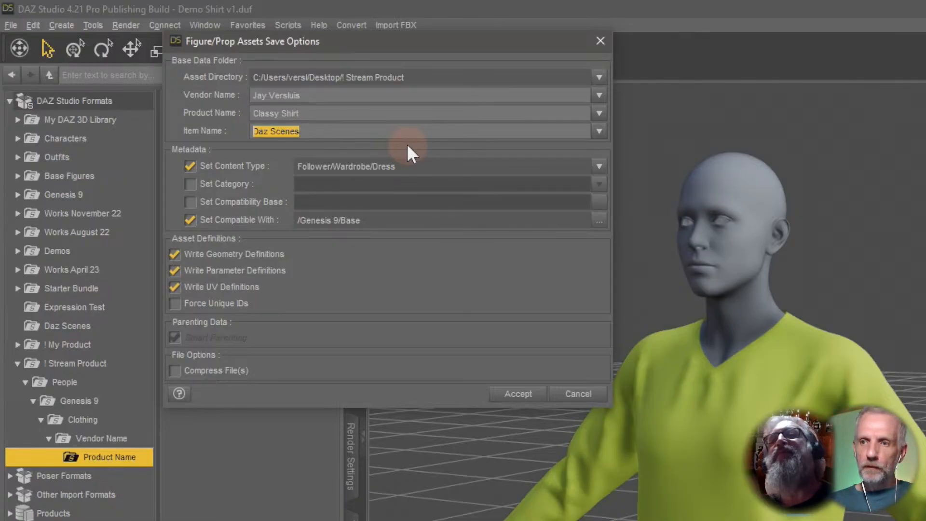
text(Classy Shirt)
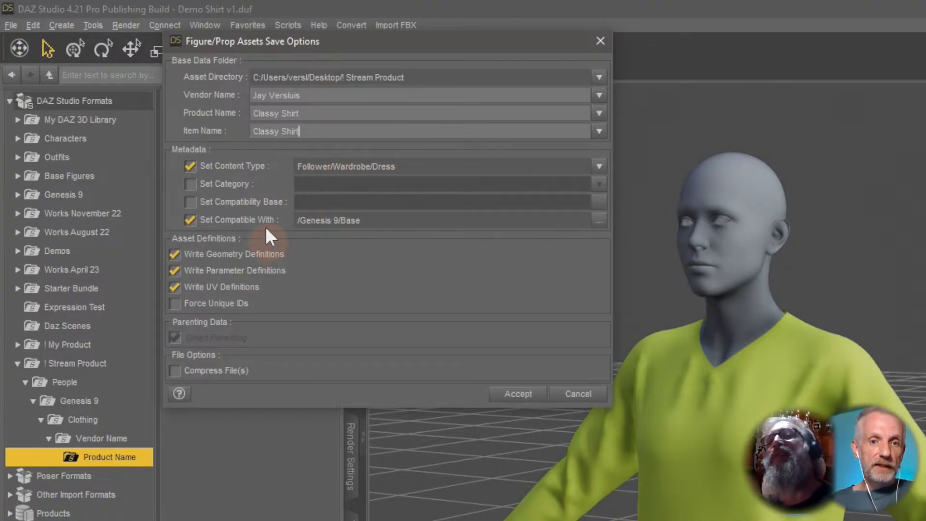
Change the content type to Follower/Wardrobe/Shirt.
click(232, 165)
click(237, 169)
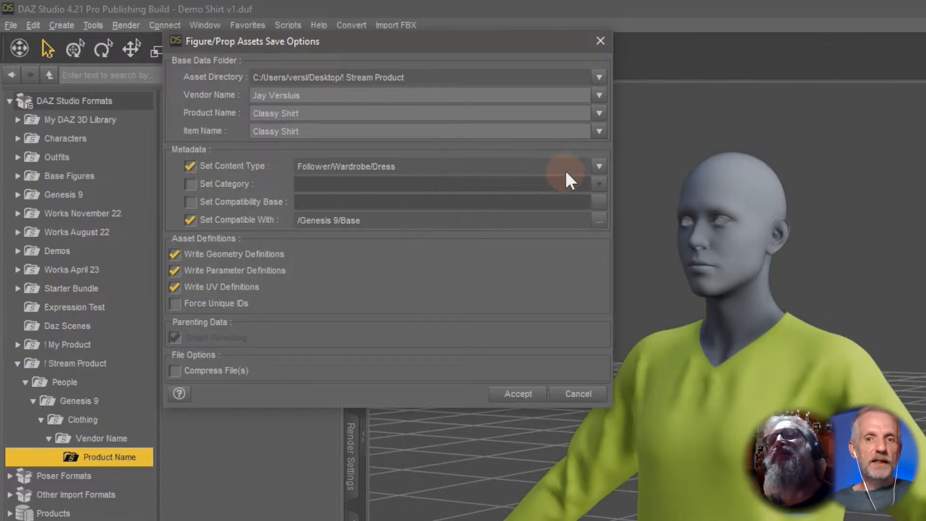
click(603, 168)
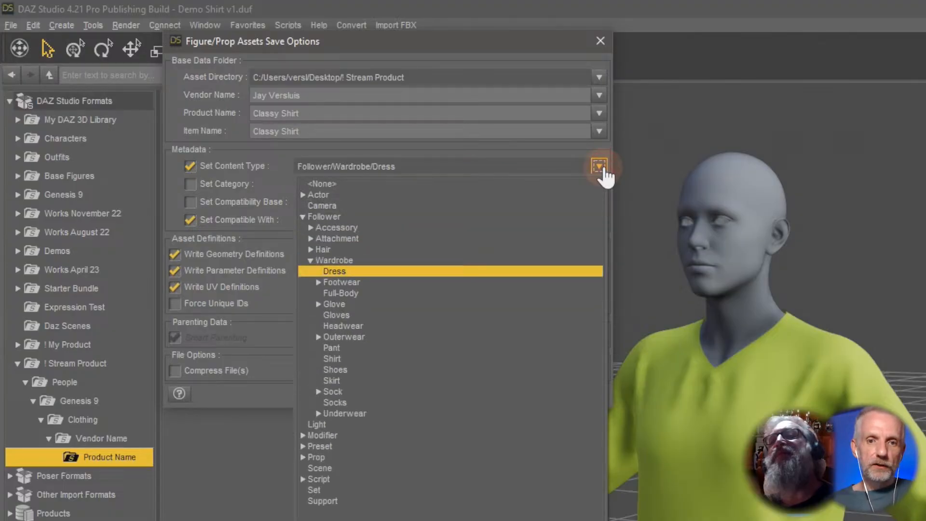
click(602, 167)
click(600, 168)
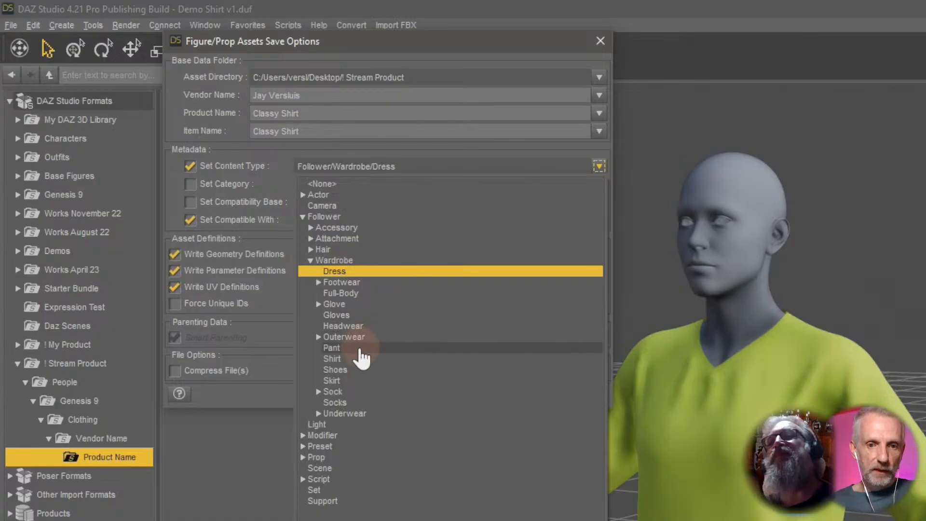
click(333, 359)
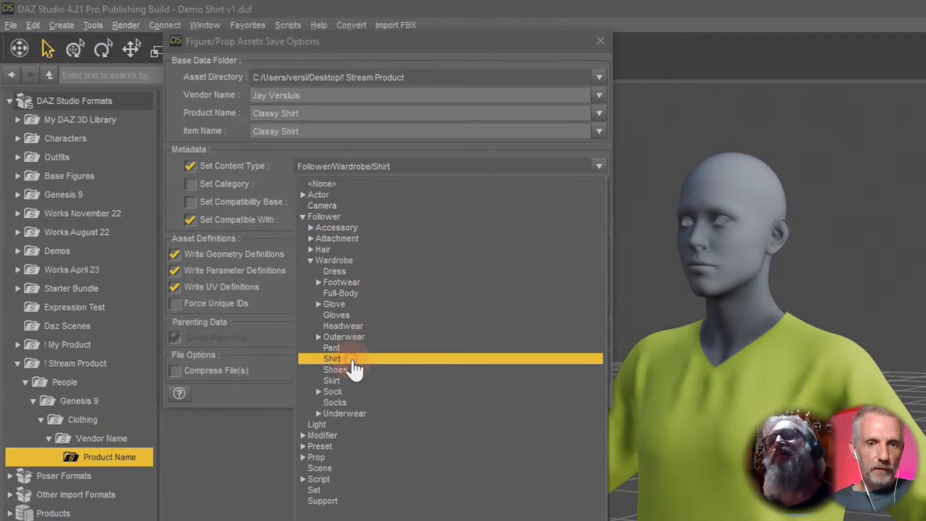
click(376, 291)
click(375, 289)
click(368, 263)
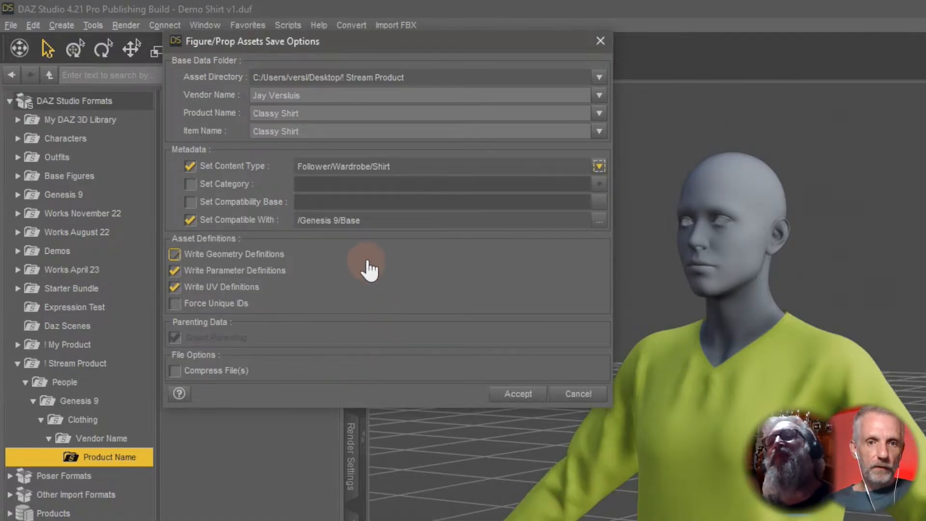
click(480, 263)
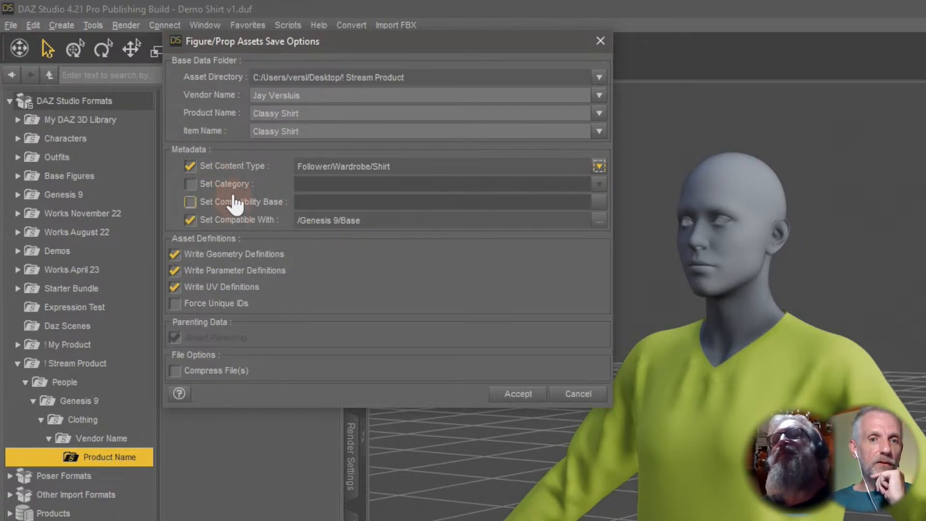
Enable the category option and set the category to Default/Wardrobe/Shirts.
click(233, 220)
click(233, 219)
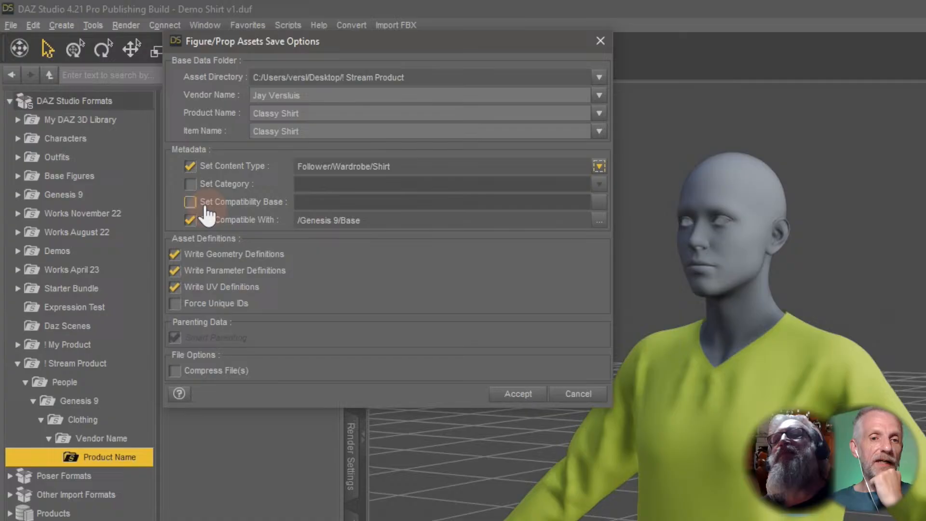
click(191, 185)
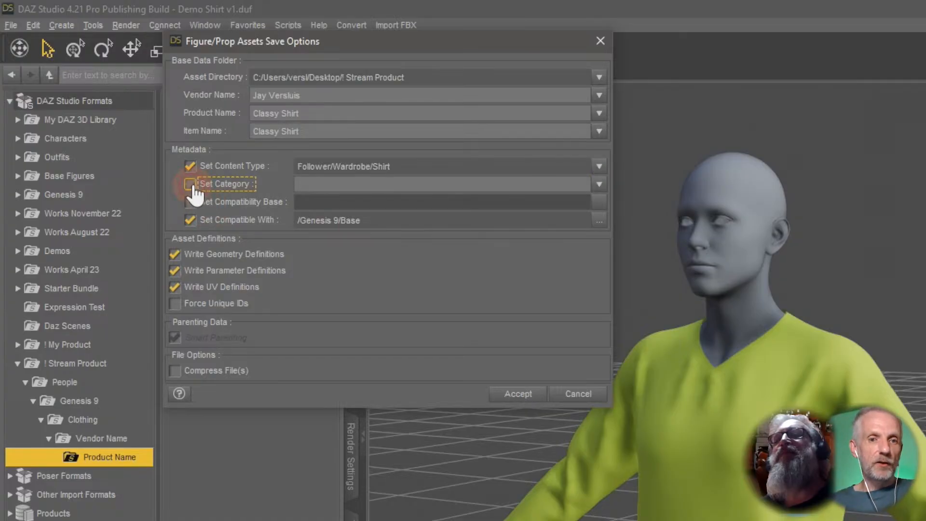
click(600, 185)
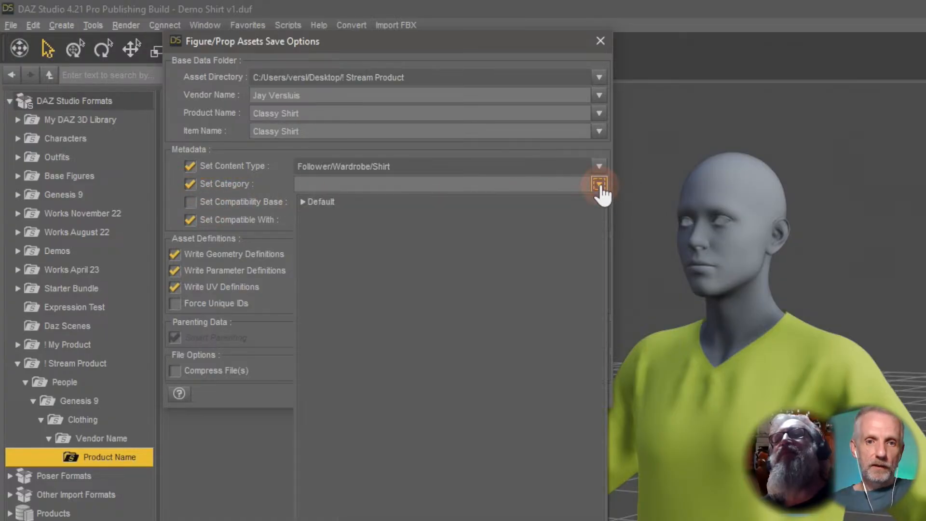
click(303, 202)
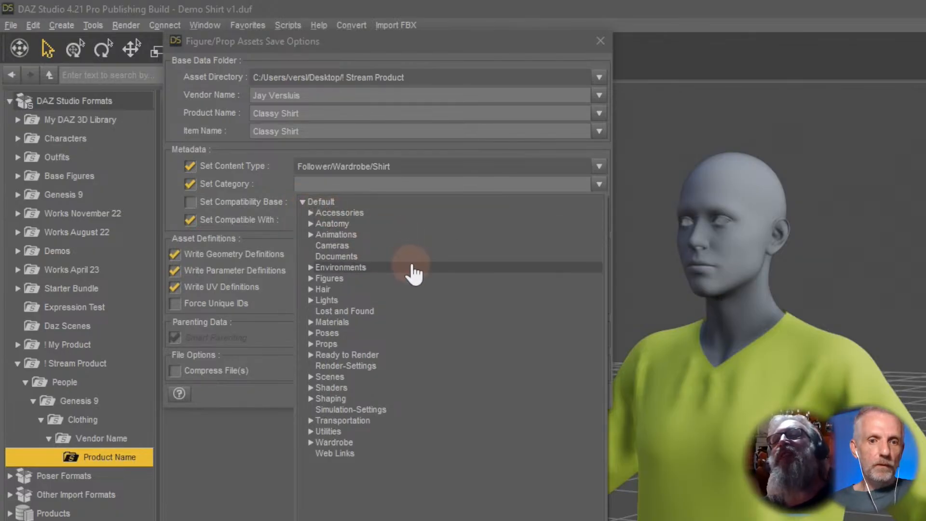
click(310, 443)
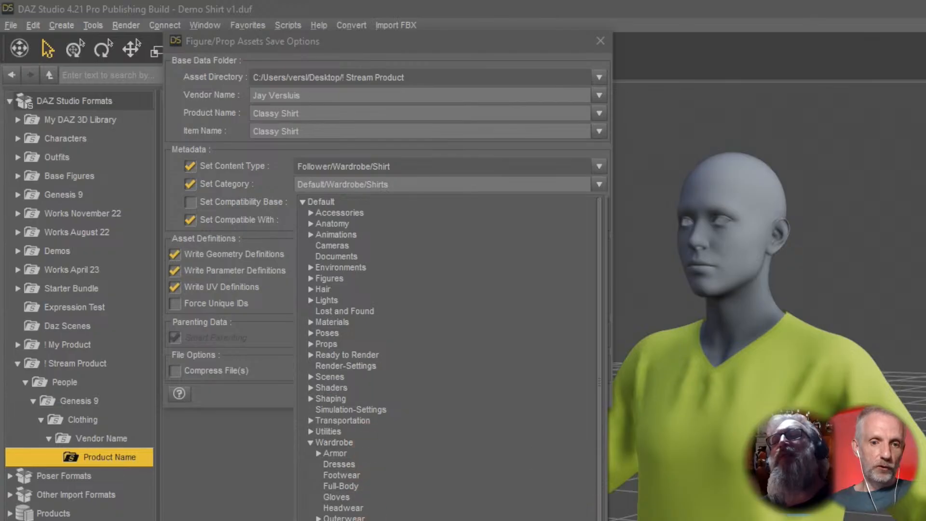
click(333, 520)
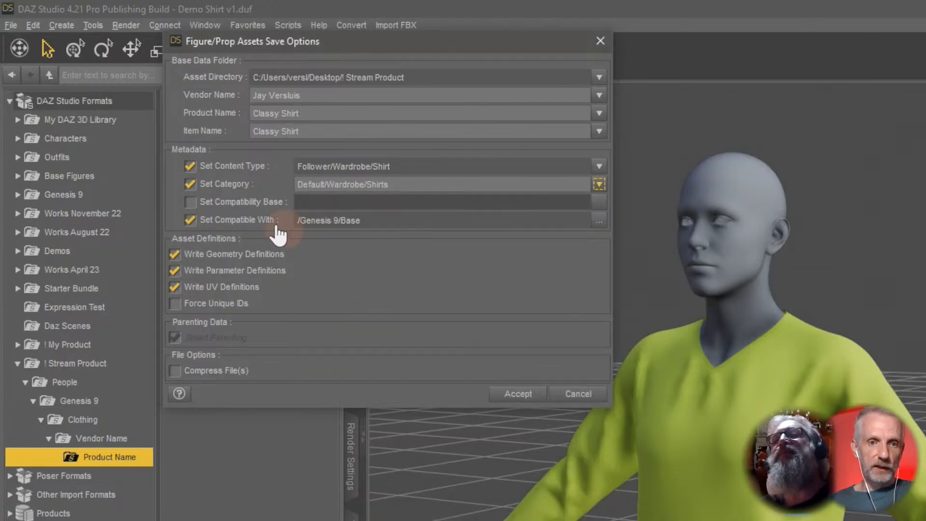
Enable the compatibility base option and choose Genesis 9 as the compatibility base, searching the list for genesis 9.
click(191, 202)
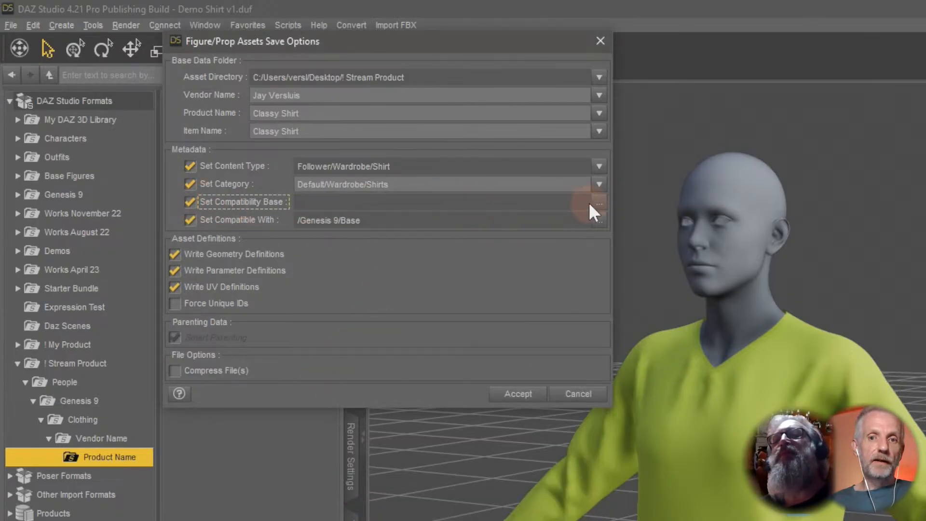
click(535, 198)
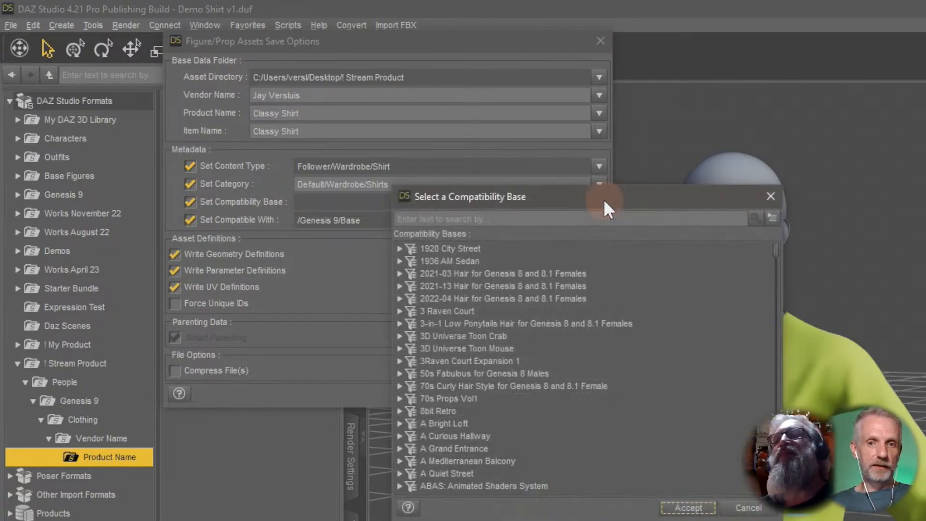
drag(636, 195, 644, 99)
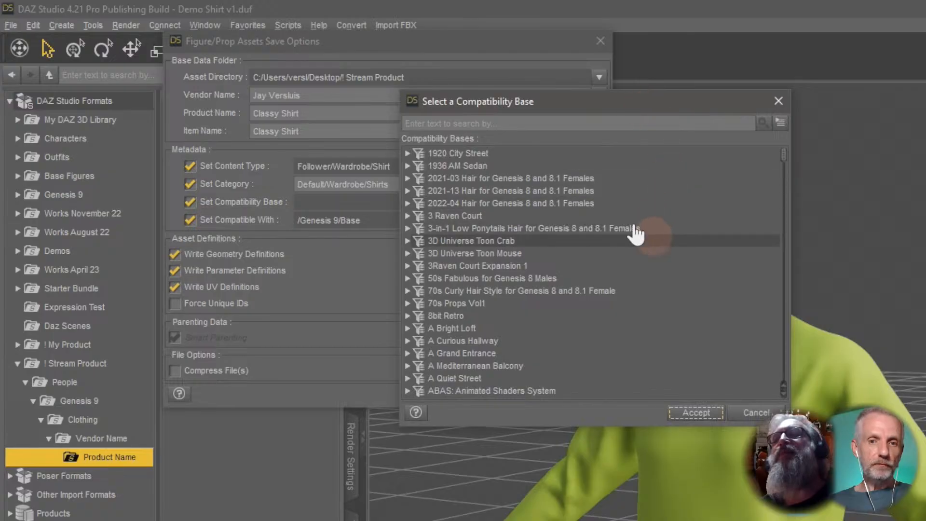
click(658, 121)
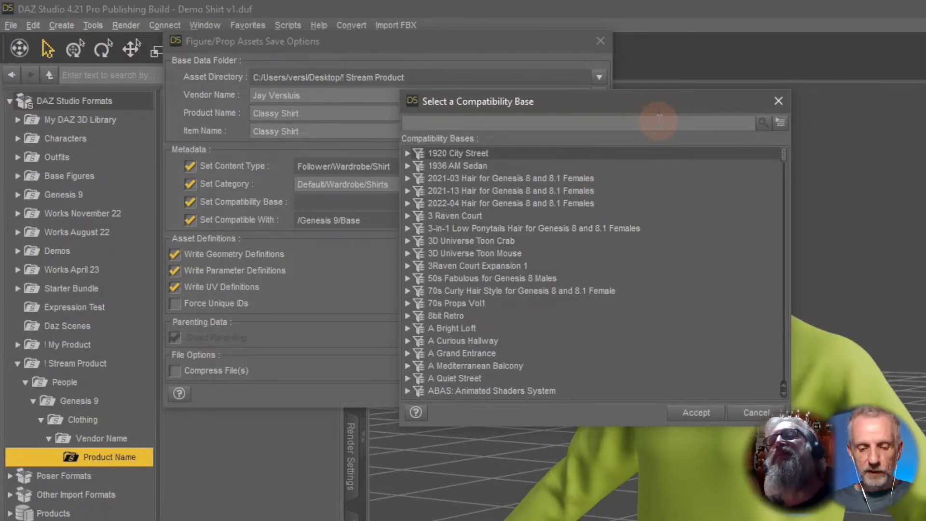
text(genesis 9)
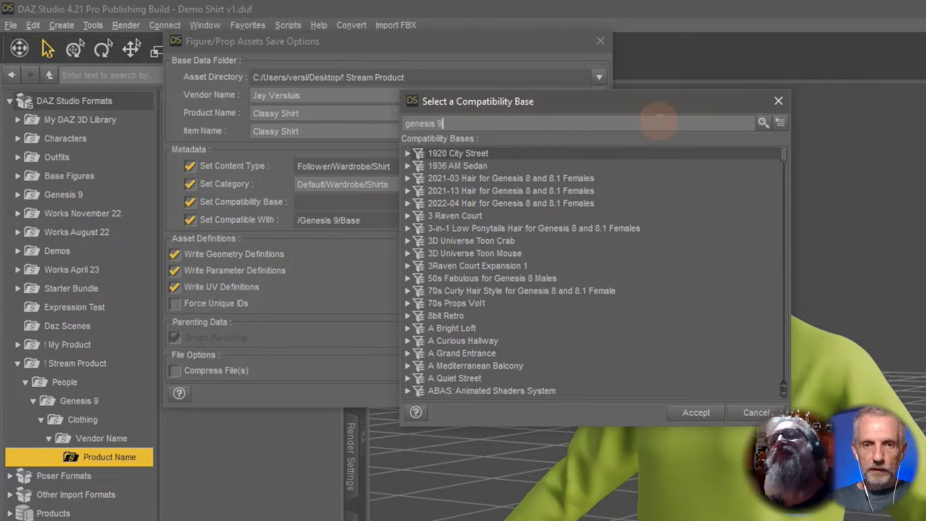
click(764, 127)
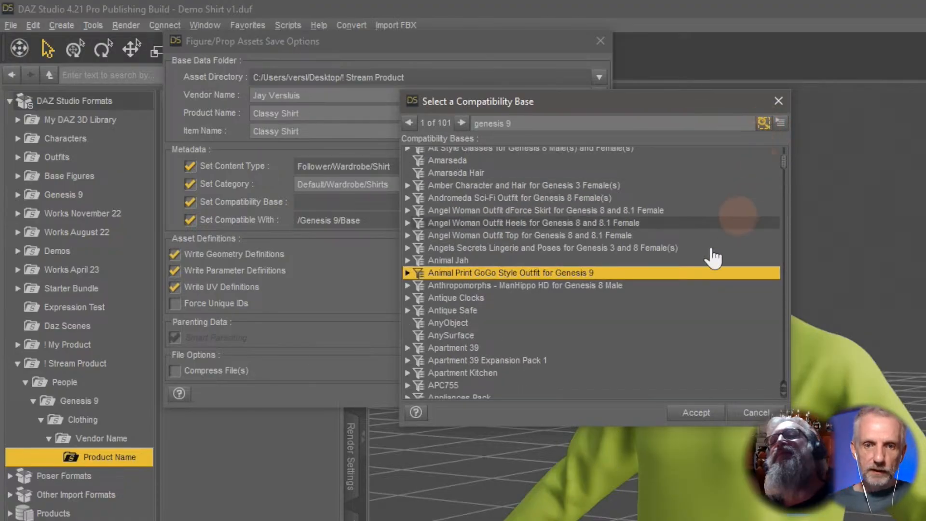
scroll(686, 298, down, 12)
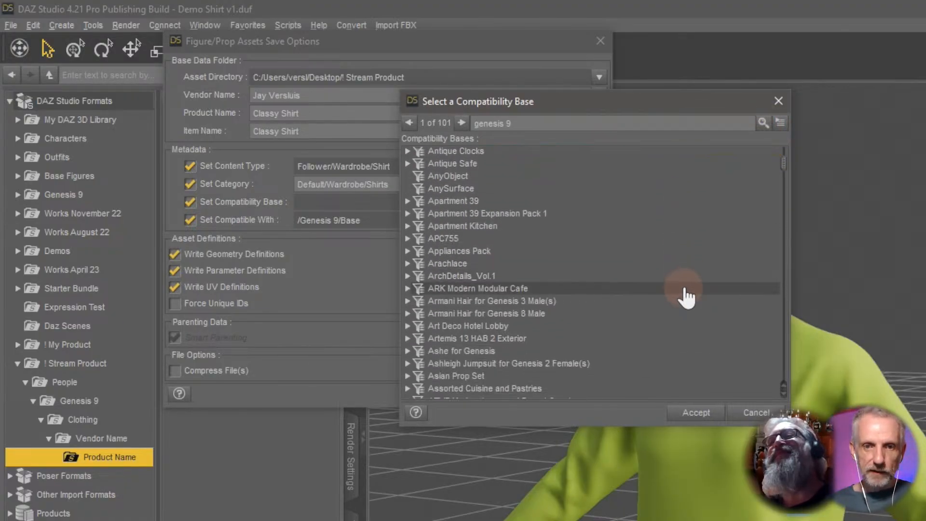
drag(788, 173, 785, 238)
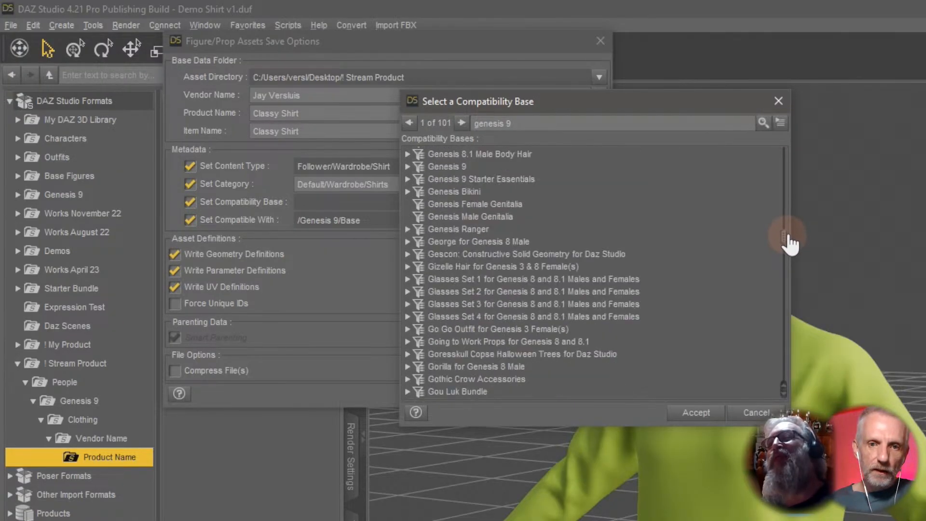
click(499, 169)
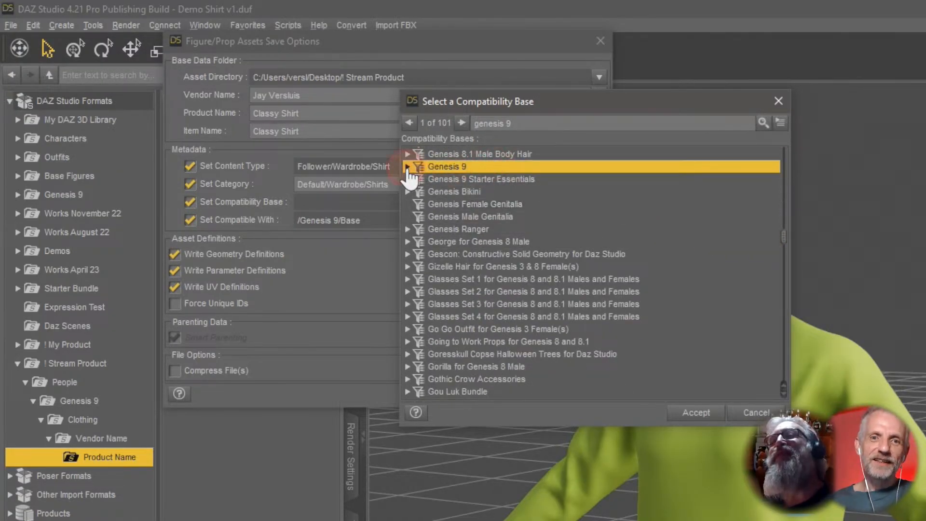
click(408, 167)
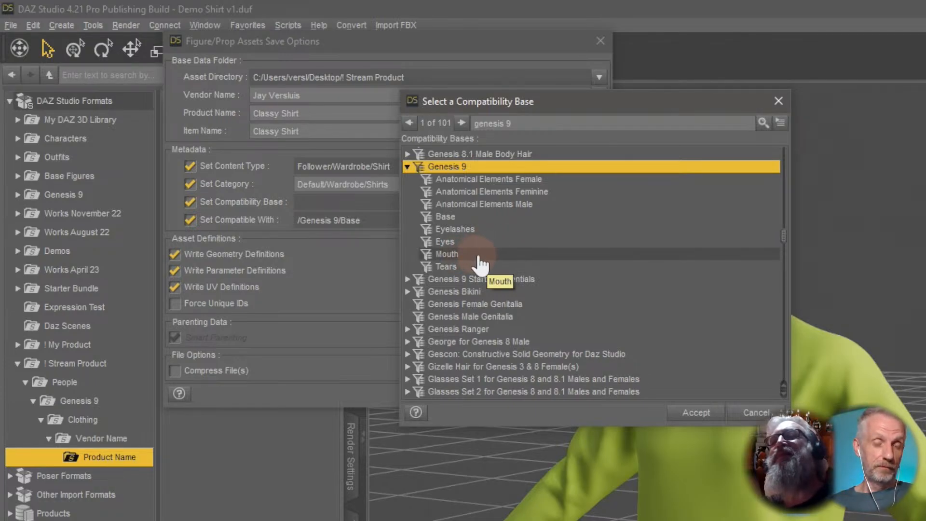
click(714, 399)
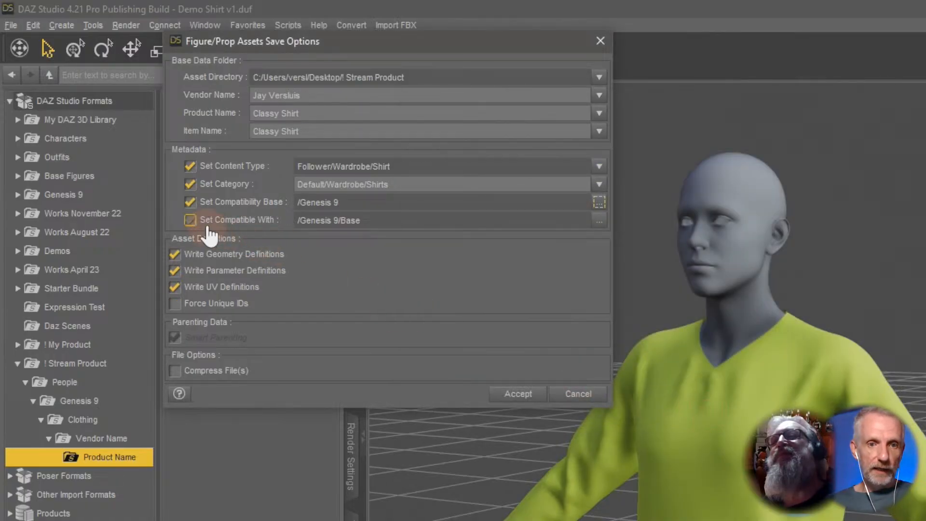
click(192, 221)
click(215, 202)
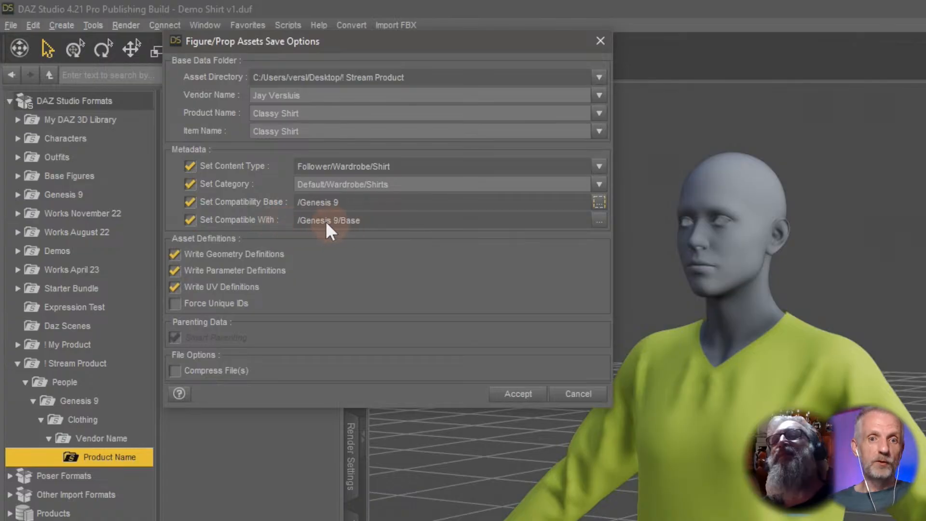
click(529, 289)
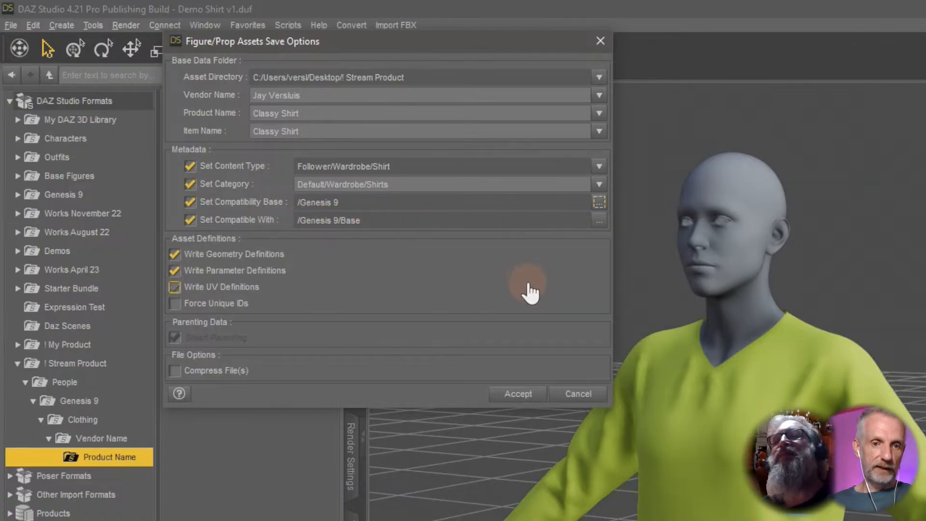
click(529, 288)
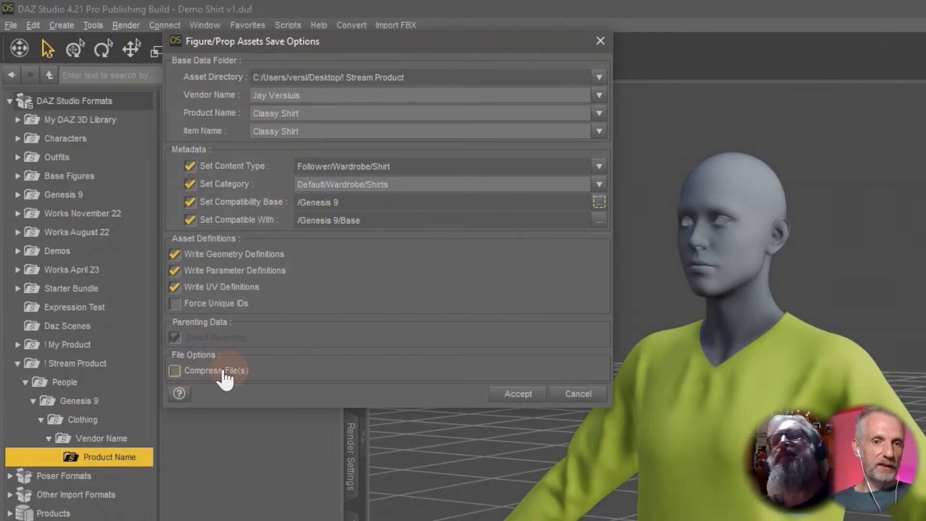
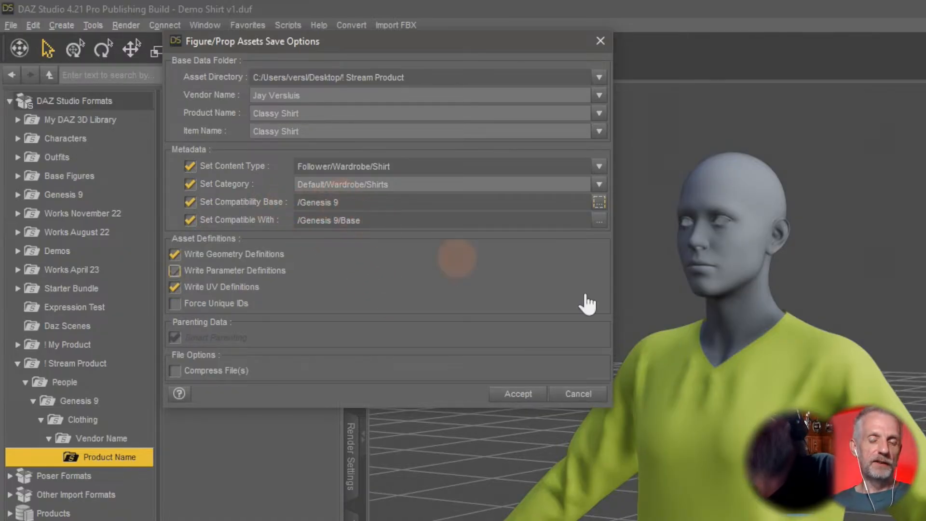
Enable writing parameter definitions, keep Genesis 9 as the compatibility base, and accept the Figure/Prop asset save options.
click(372, 252)
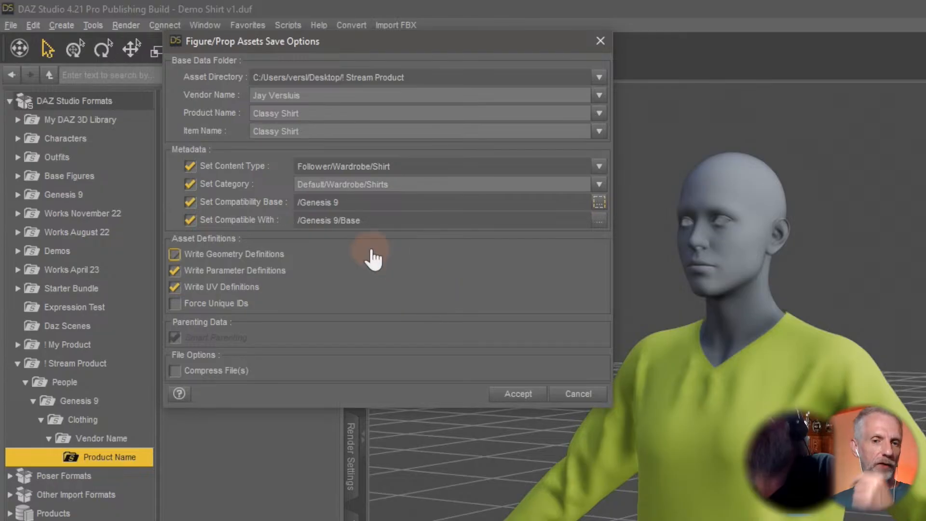
click(372, 258)
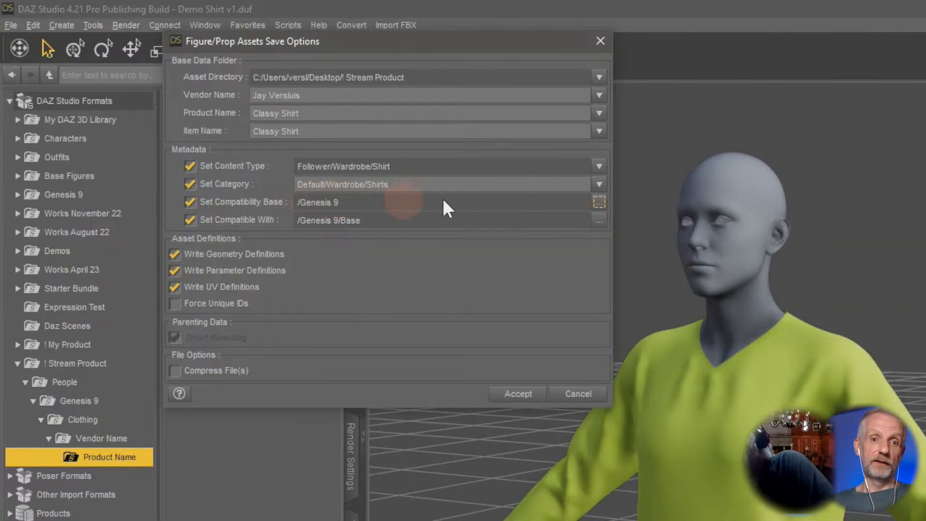
click(600, 200)
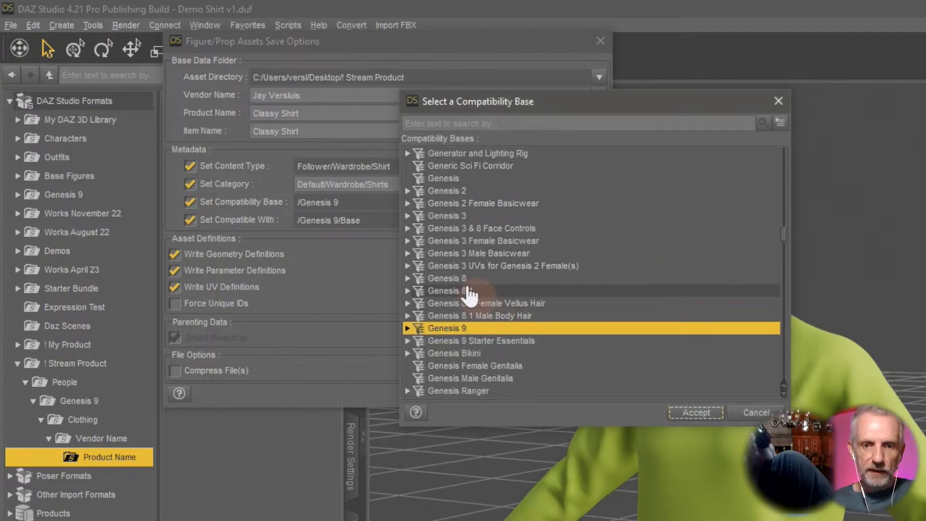
click(407, 329)
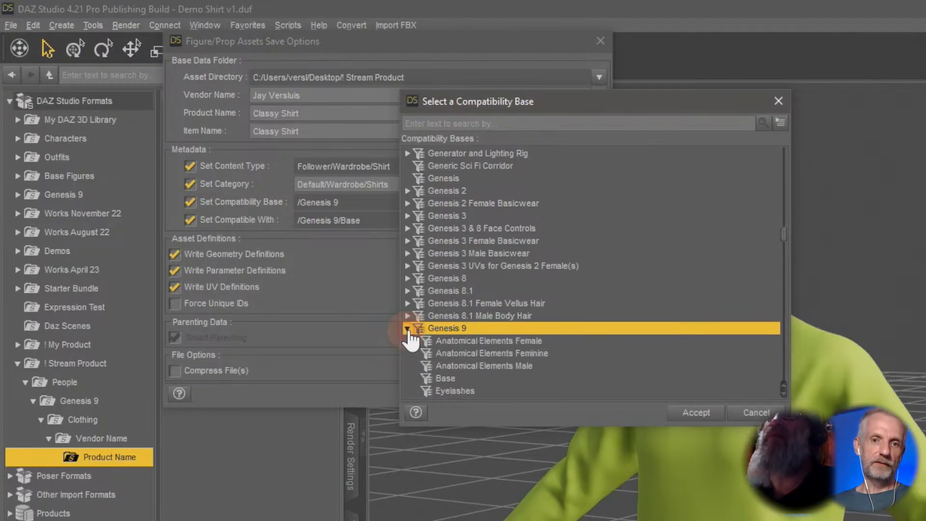
scroll(603, 310, down, 3)
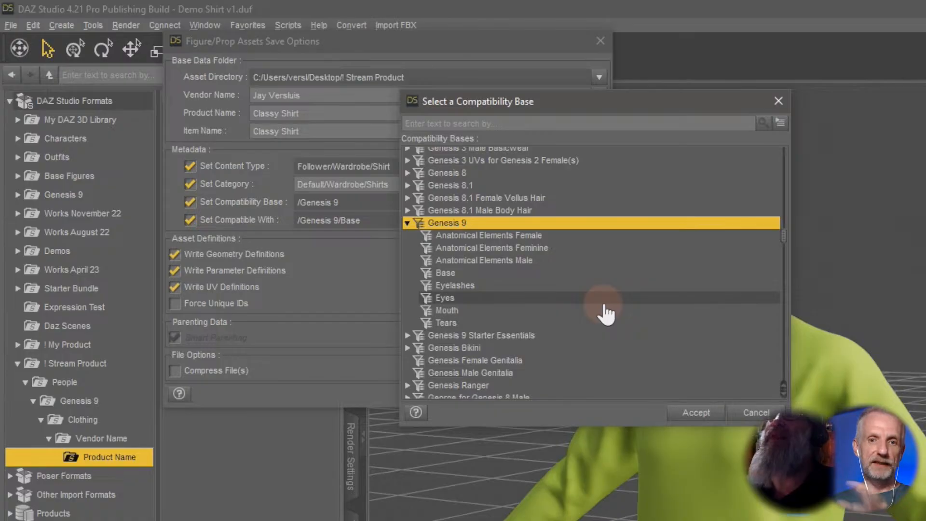
click(408, 223)
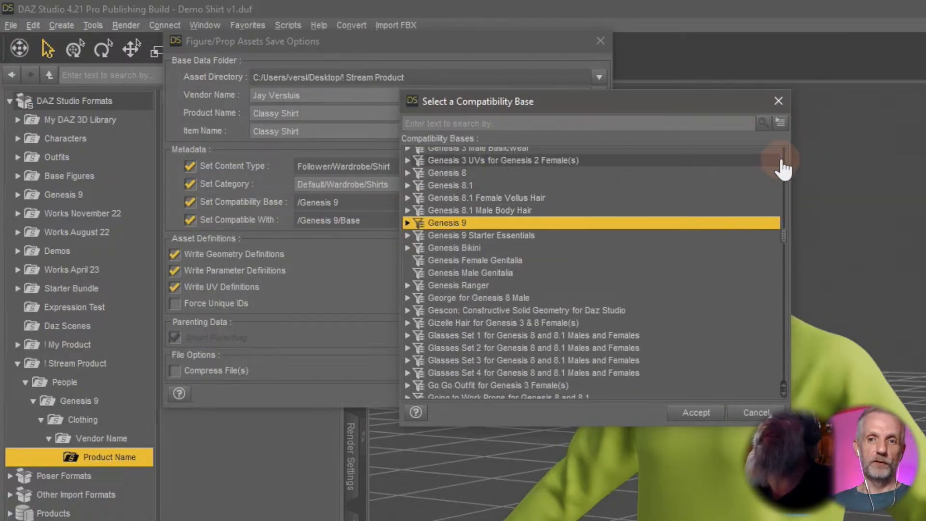
click(781, 122)
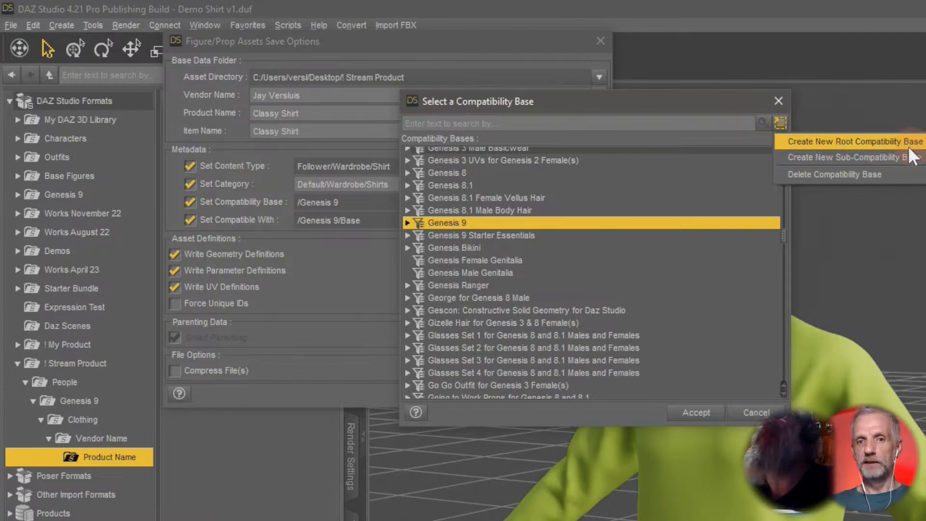
click(792, 229)
drag(783, 236, 776, 149)
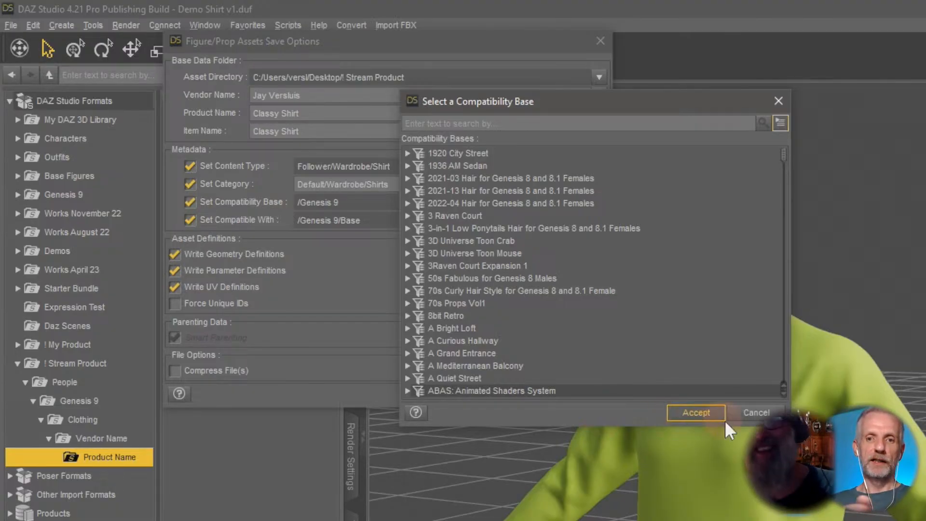
click(696, 412)
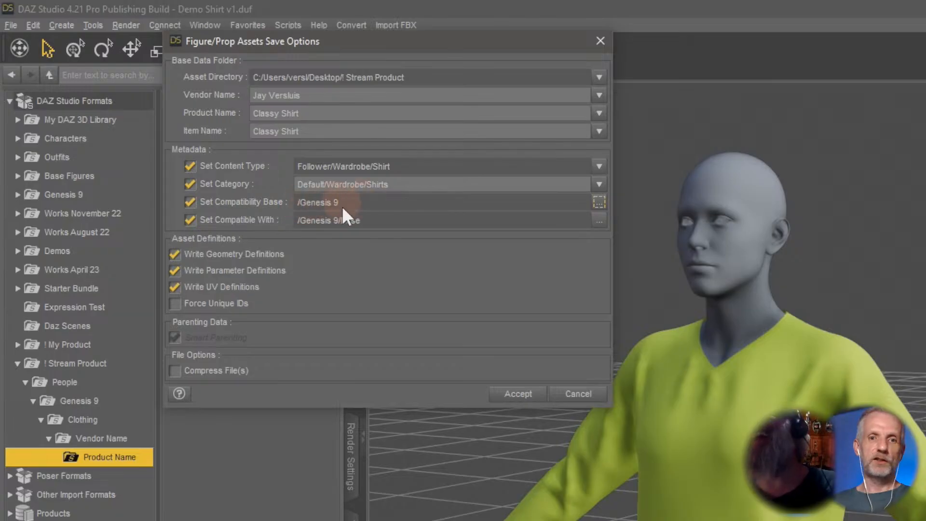
click(538, 397)
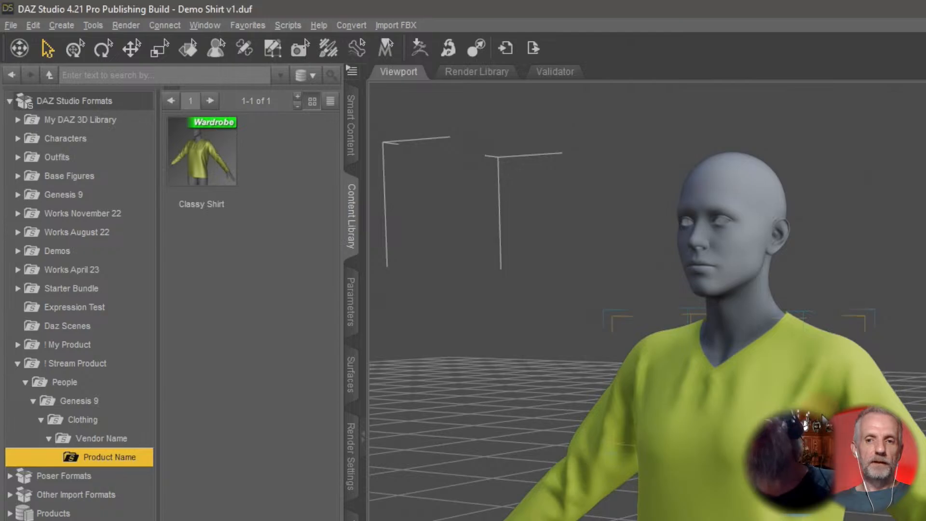
click(12, 24)
mouse_move(120, 135)
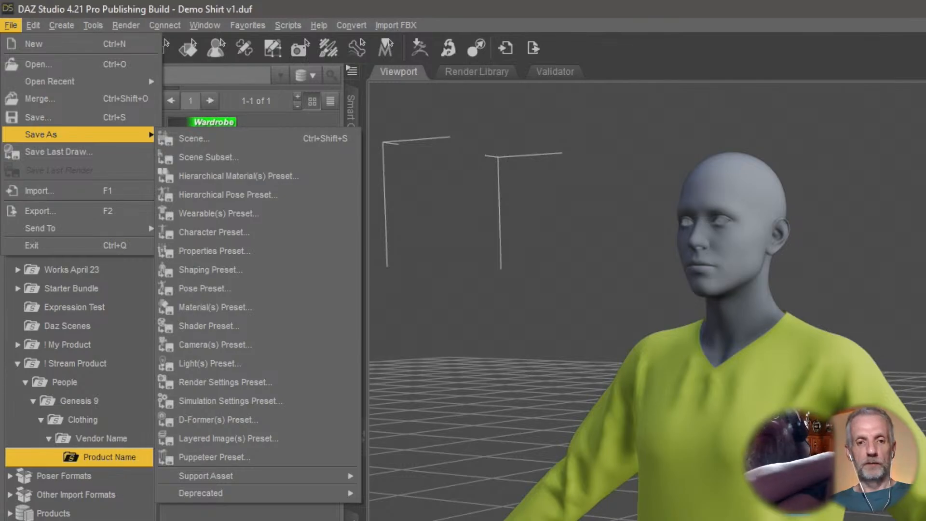
key(alt+Tab)
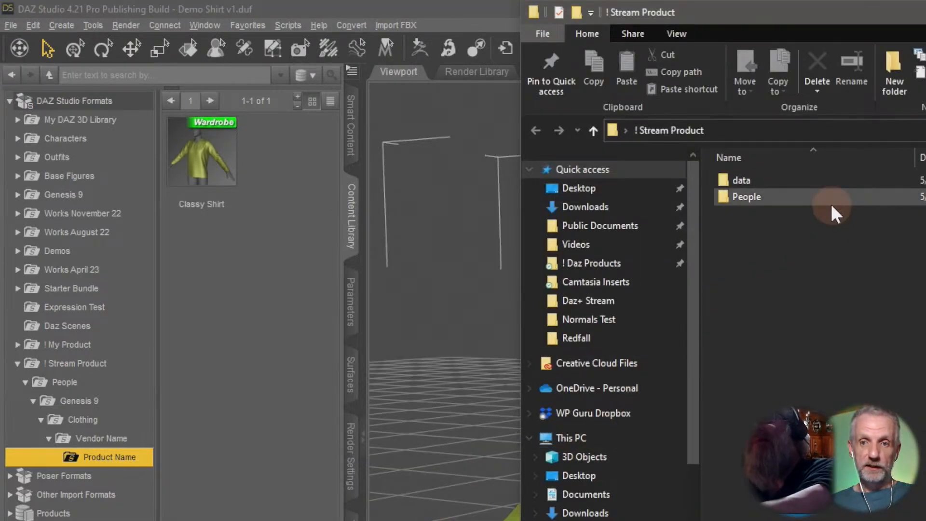
Browse the product's data folders down to the saved Classy Shirt files.
double_click(779, 181)
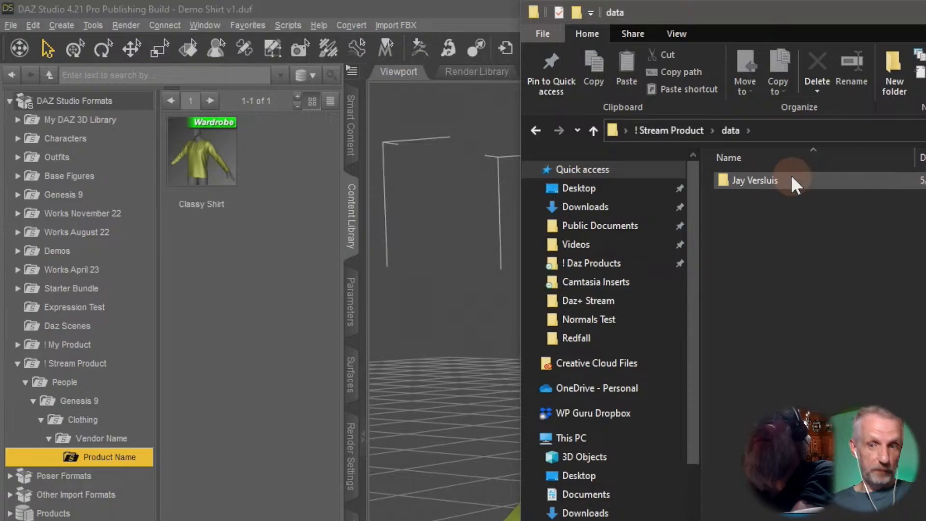
double_click(793, 179)
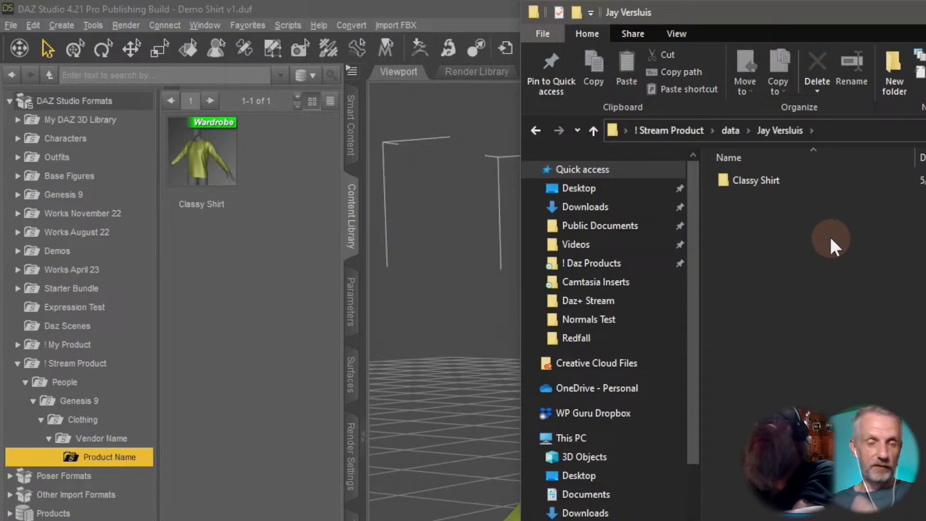
double_click(804, 179)
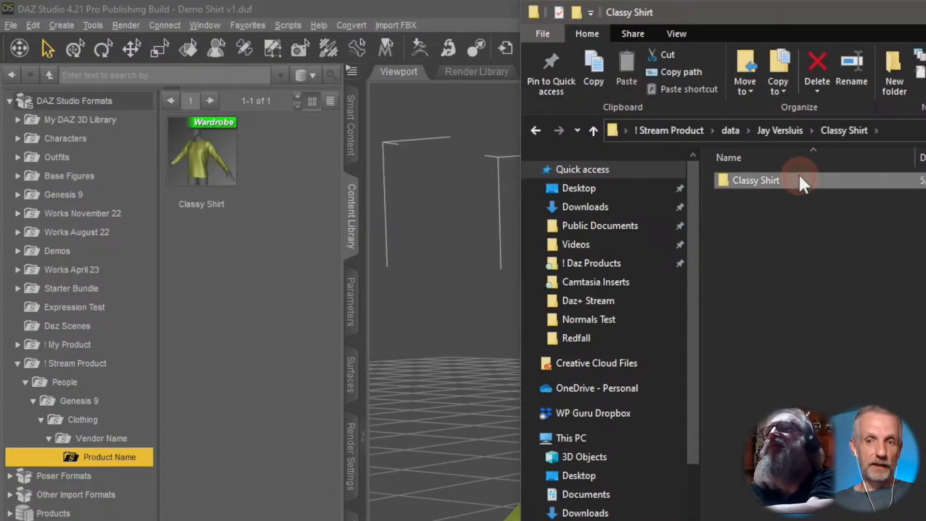
double_click(800, 180)
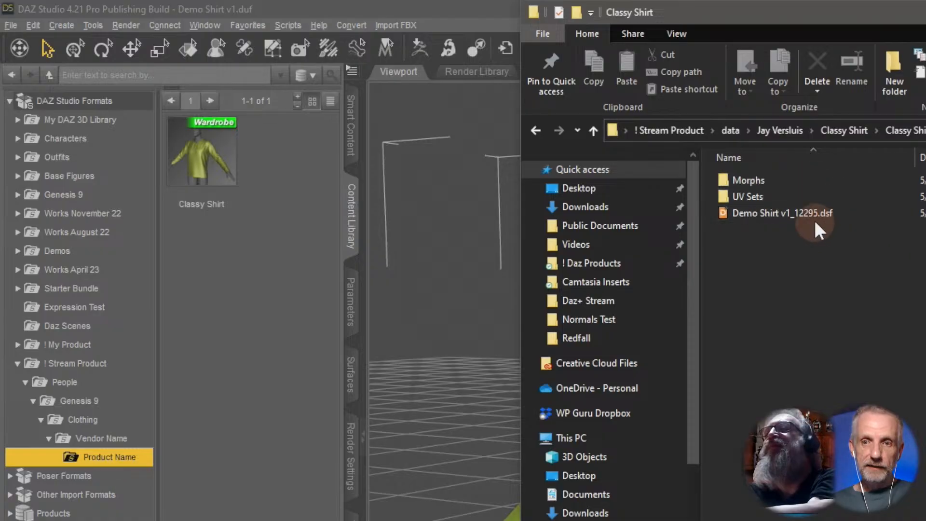
click(829, 215)
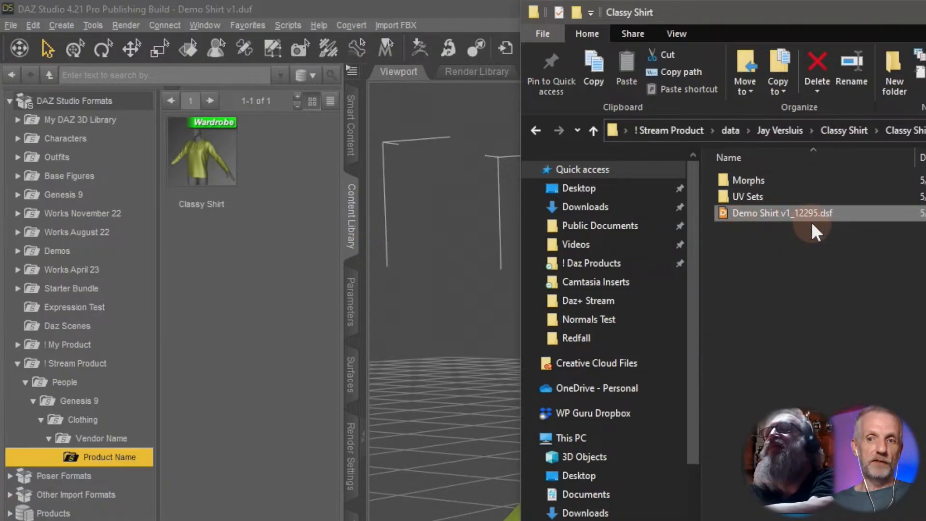
click(775, 199)
Examine the saved body-shape morph files in the shirt's Morphs folder and return to the product root.
double_click(780, 180)
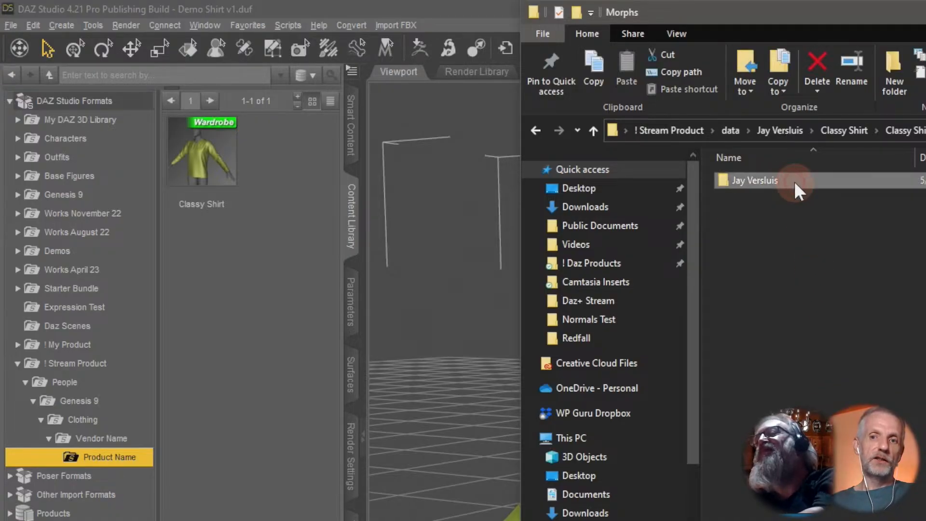
double_click(794, 181)
double_click(791, 181)
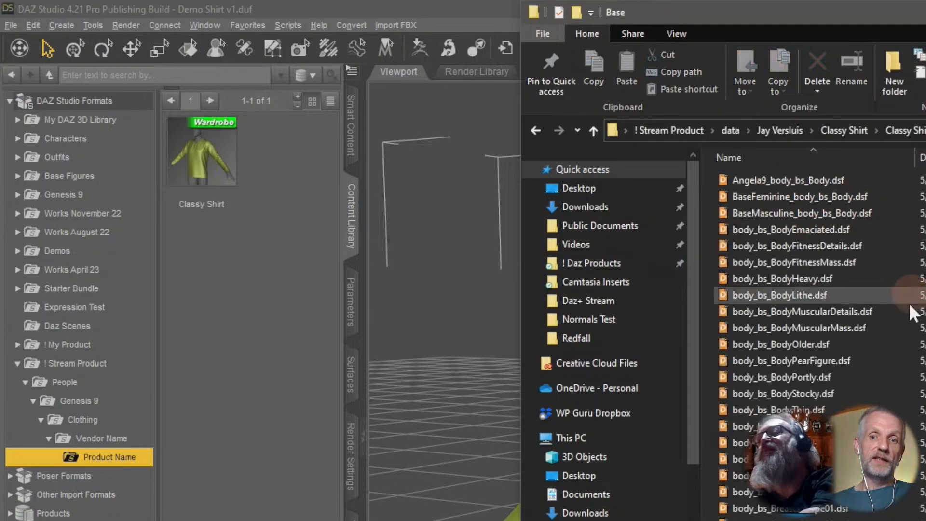
scroll(904, 326, down, 9)
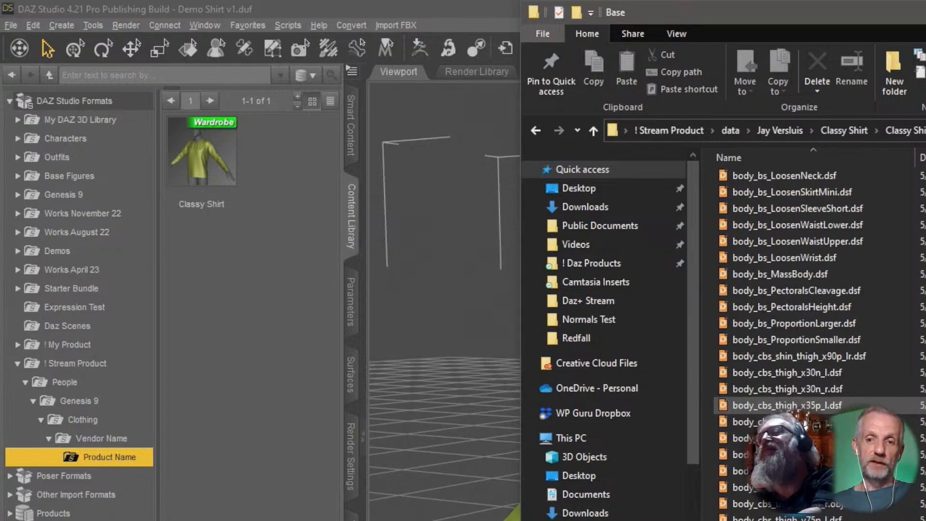
scroll(769, 264, down, 1)
scroll(805, 414, up, 10)
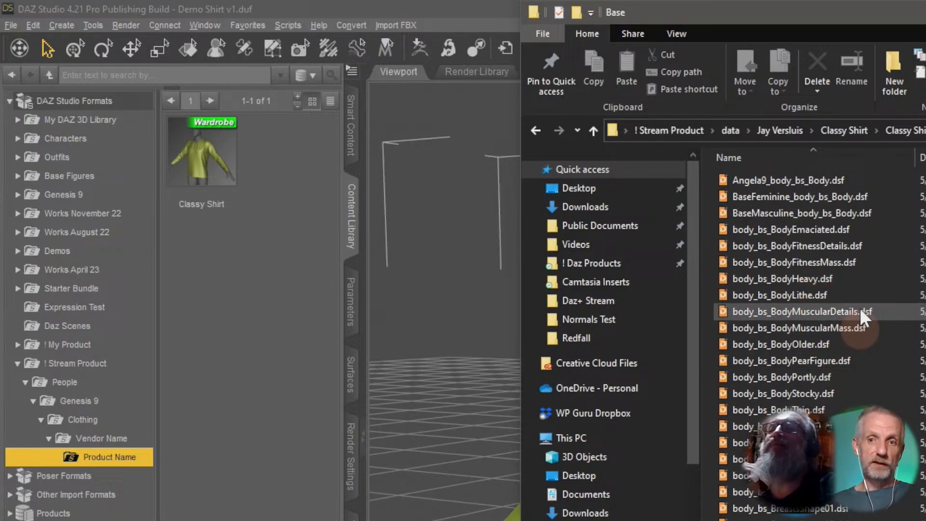
click(825, 181)
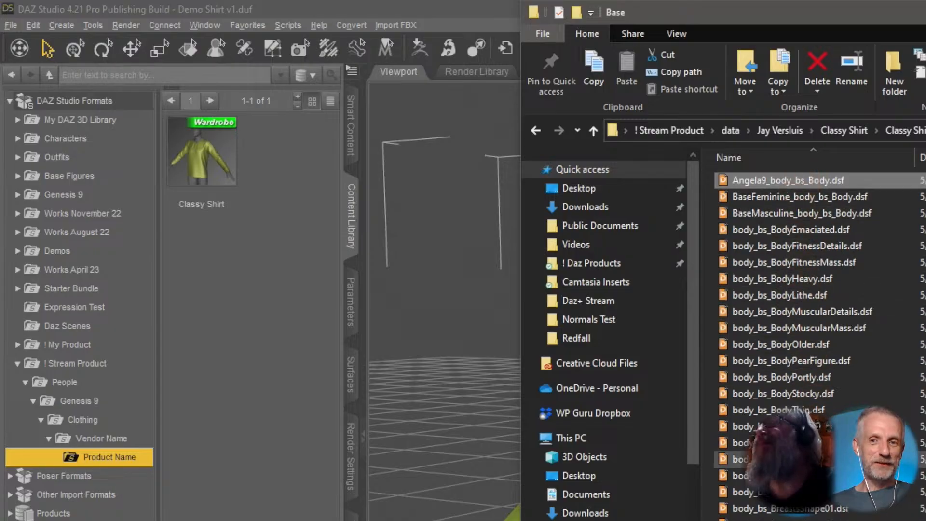
scroll(772, 424, down, 10)
scroll(772, 424, down, 3)
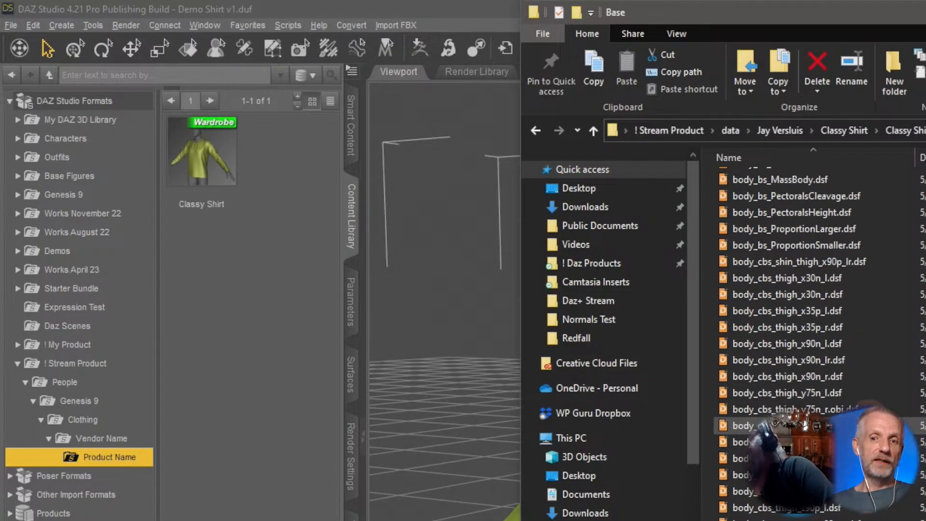
scroll(772, 424, up, 12)
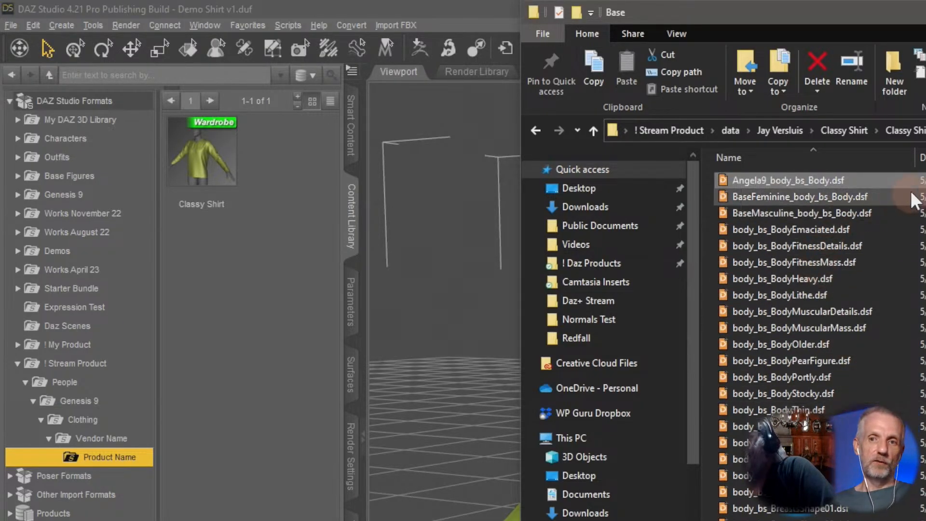
click(925, 130)
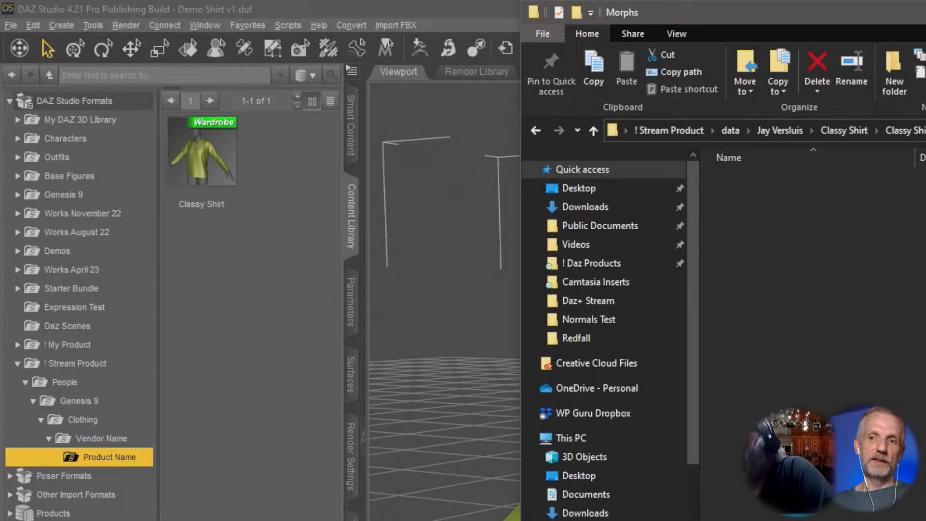
click(918, 129)
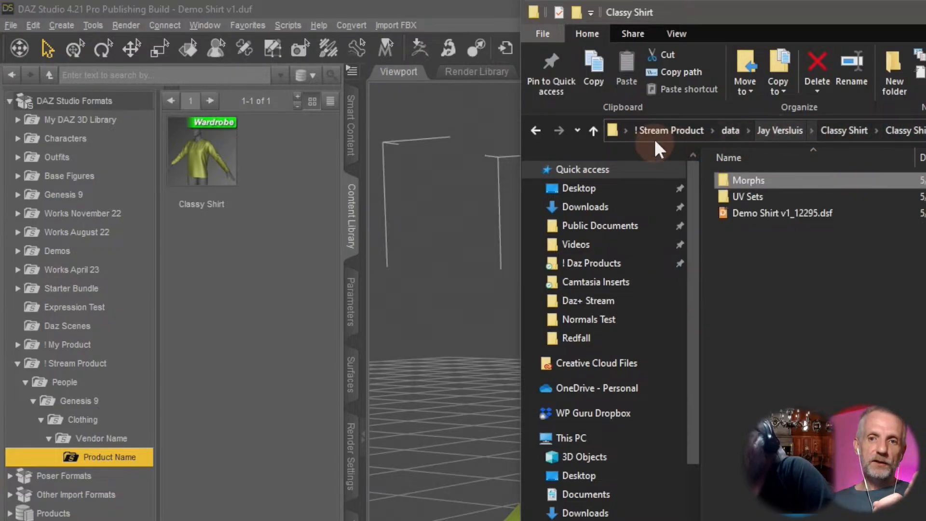
click(671, 131)
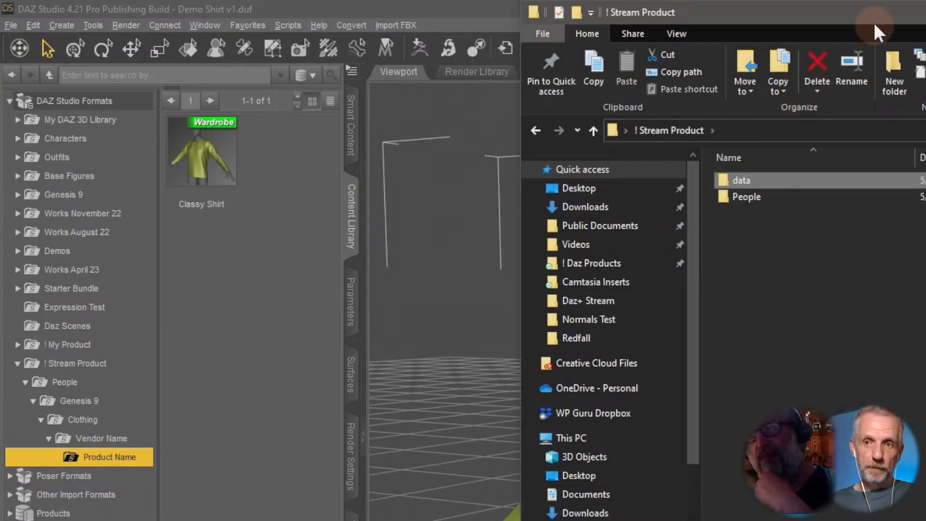
Create a new folder named Runtime in the Stream Product directory.
drag(875, 18, 597, 25)
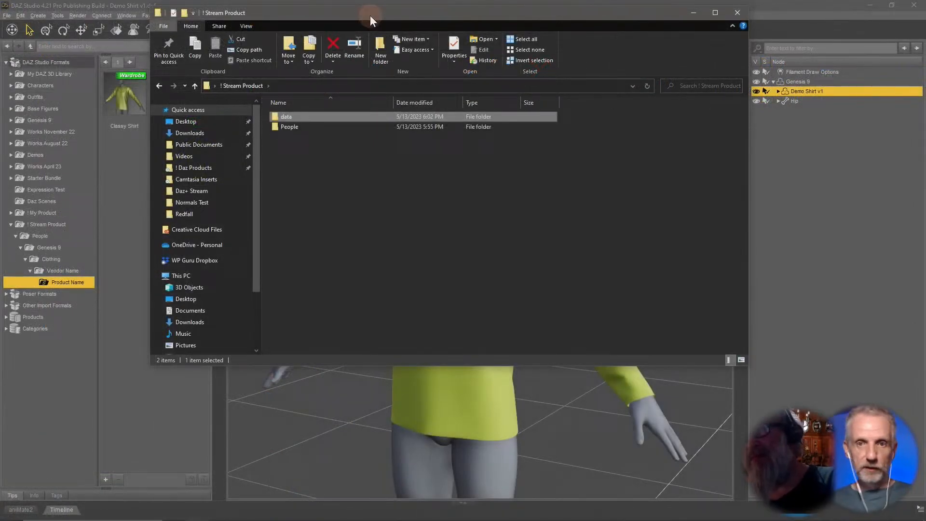
drag(369, 15, 346, 12)
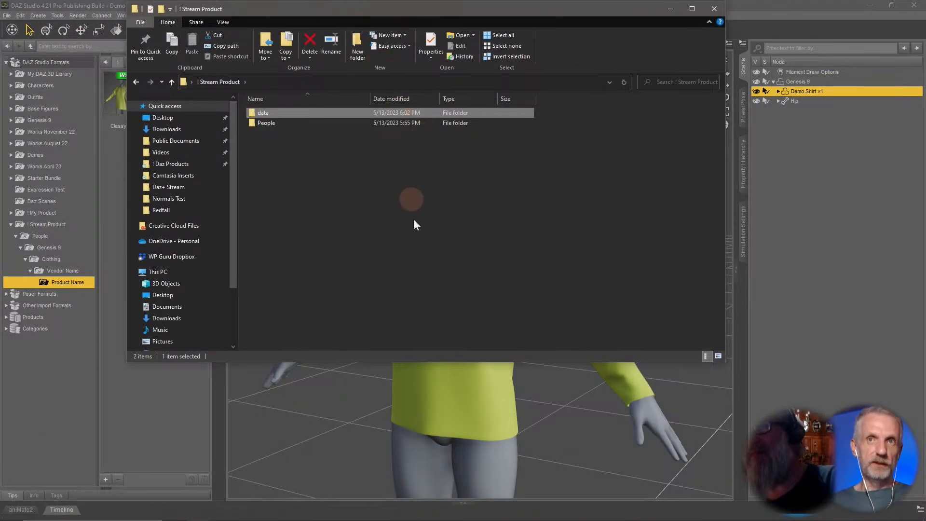
right_click(306, 182)
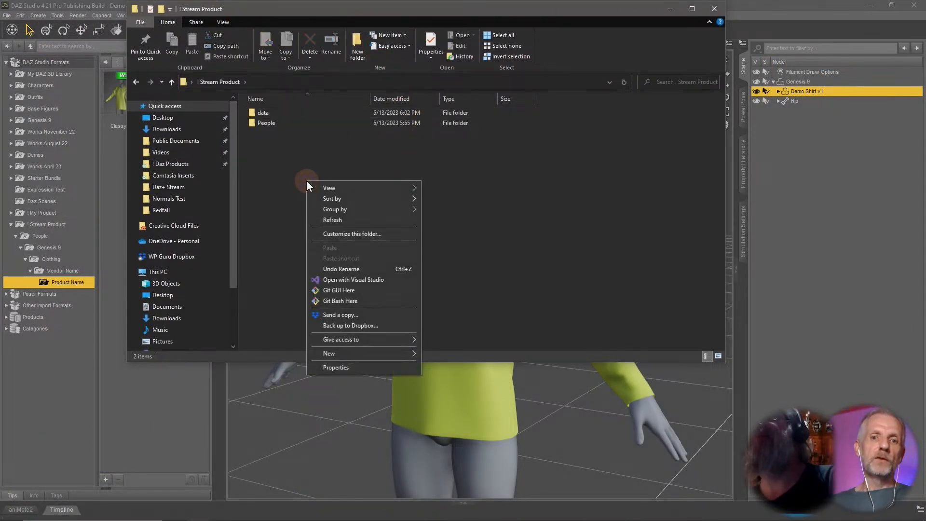
mouse_move(380, 355)
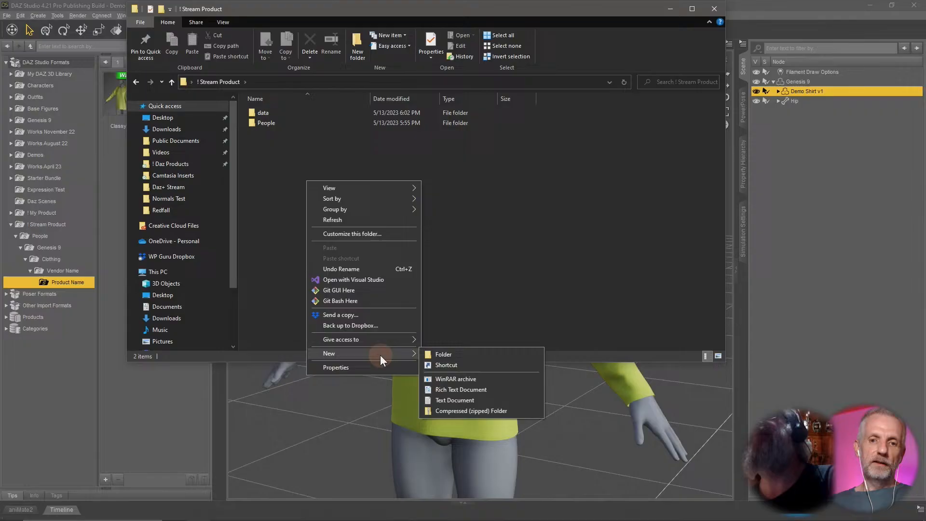
click(453, 350)
text(Runtime)
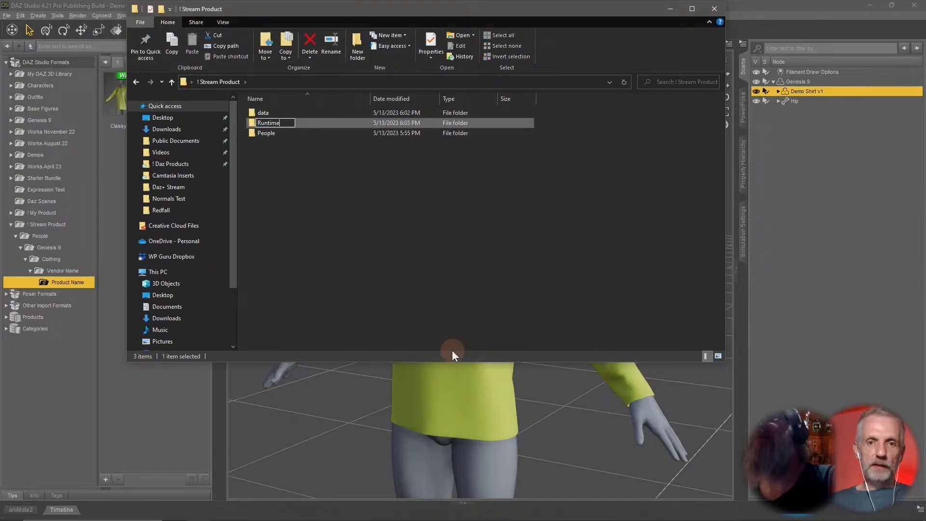
key(Return)
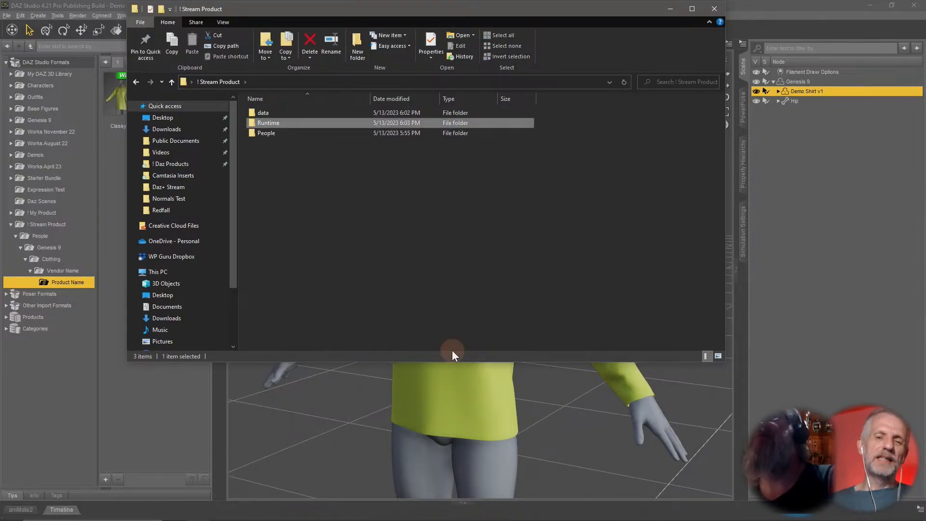
Open the Runtime folder and create a new sub-folder named Textures inside it.
double_click(288, 124)
right_click(309, 170)
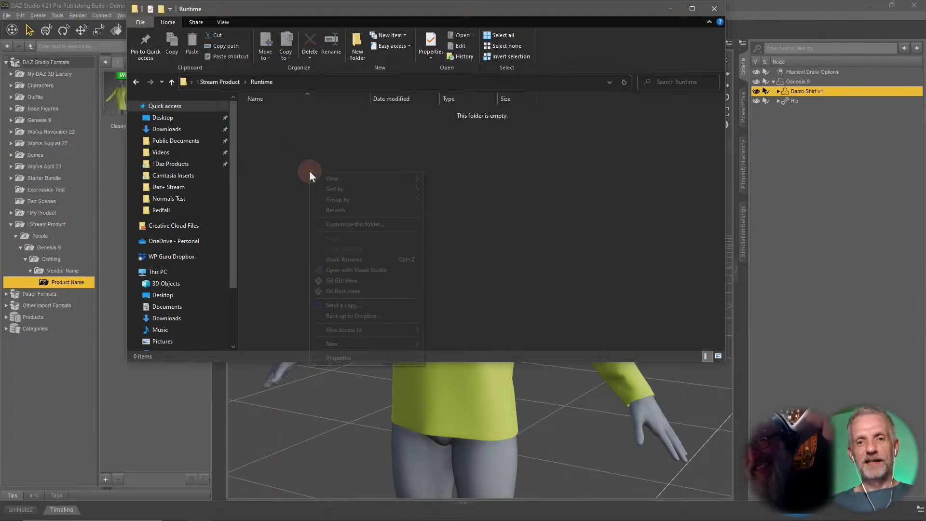
mouse_move(395, 344)
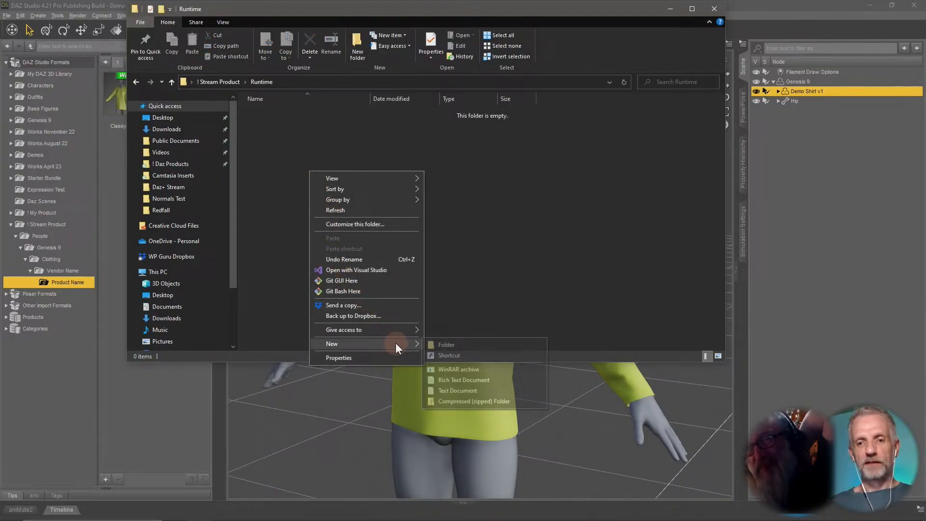
click(436, 345)
text(Textures)
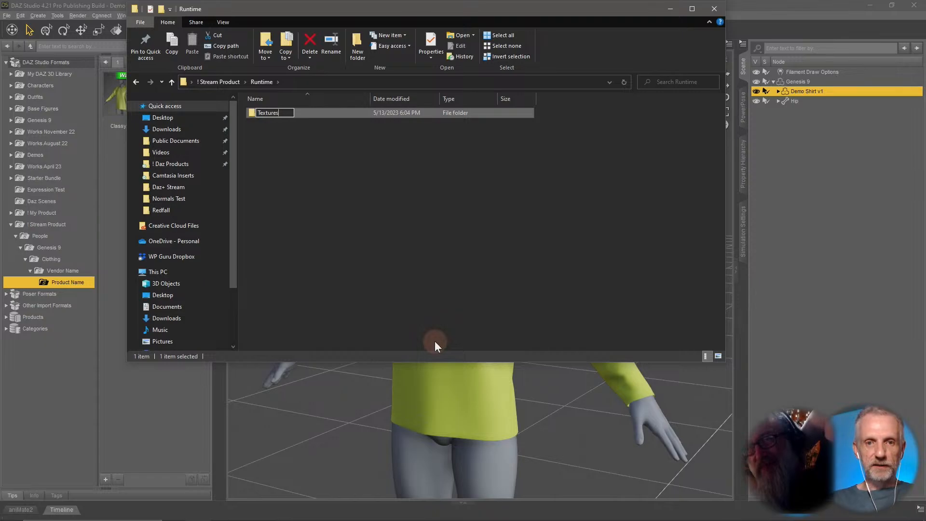
key(Return)
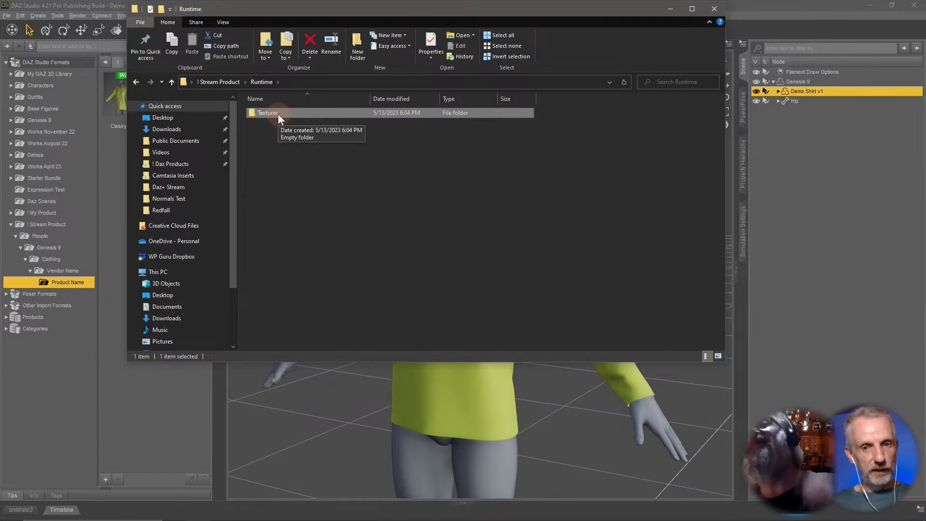
Open the Textures folder and create a vendor sub-folder named after the artist inside it.
double_click(278, 114)
right_click(278, 114)
click(266, 121)
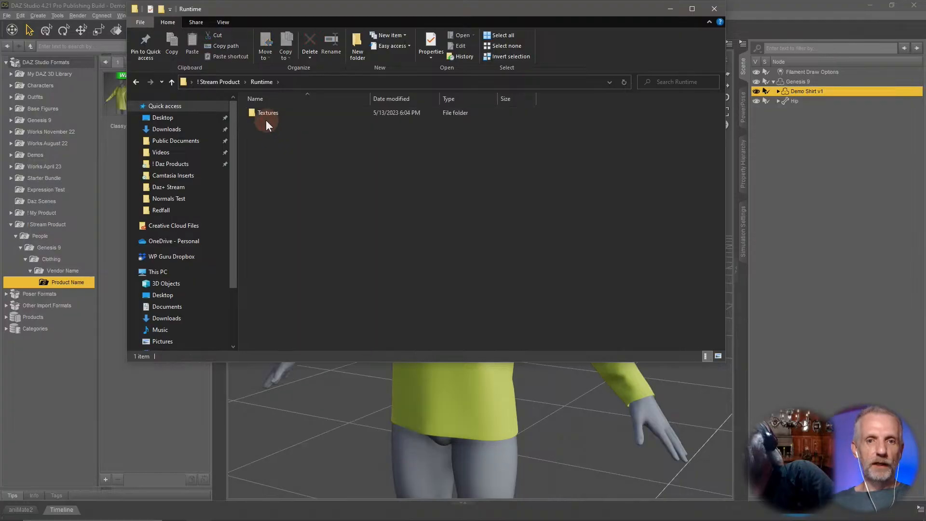
double_click(274, 112)
right_click(277, 137)
mouse_move(340, 311)
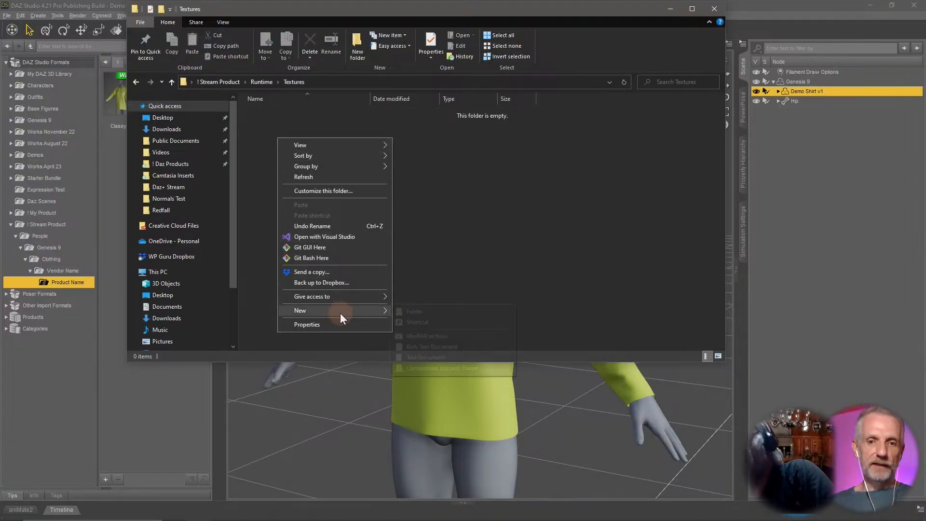
click(413, 311)
text(JayVersluis)
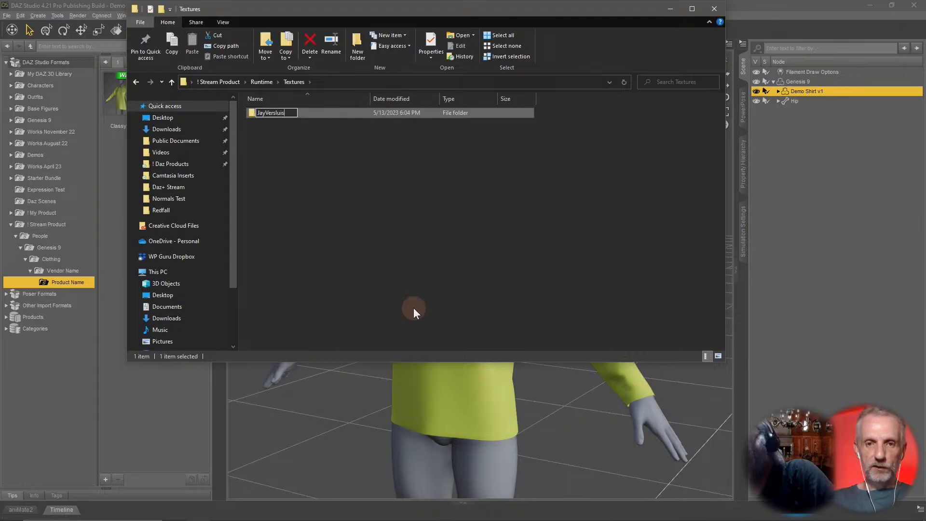
key(Return)
Inside the vendor folder, create a folder named Classy Shirt and open it.
double_click(276, 114)
right_click(273, 149)
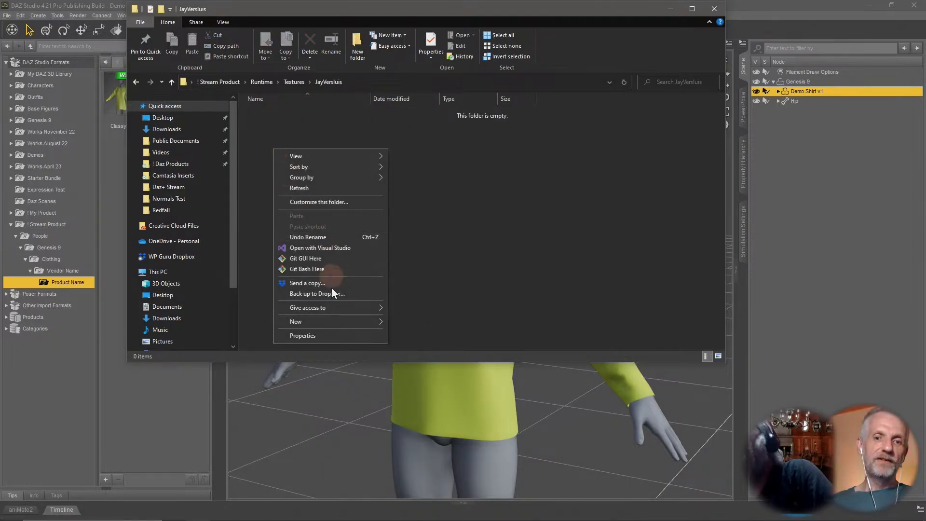
mouse_move(345, 318)
click(414, 321)
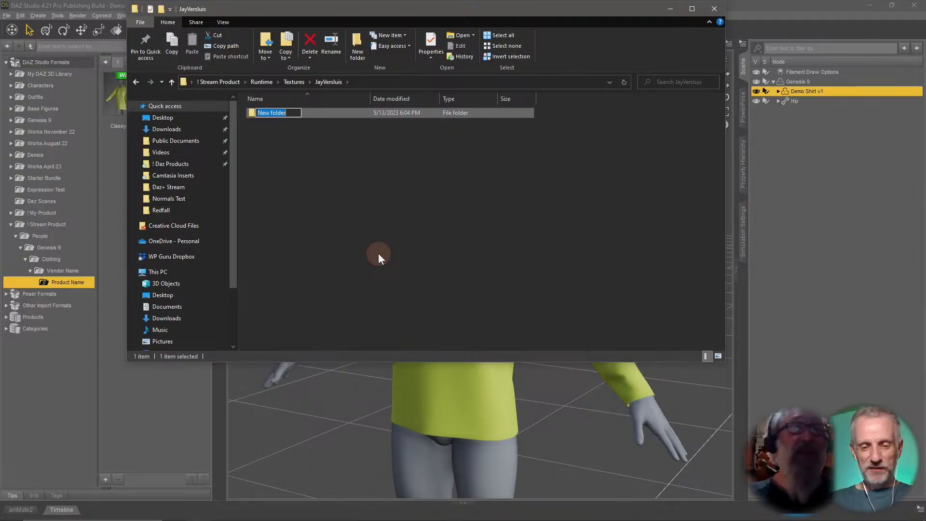
text(Classy Shirt)
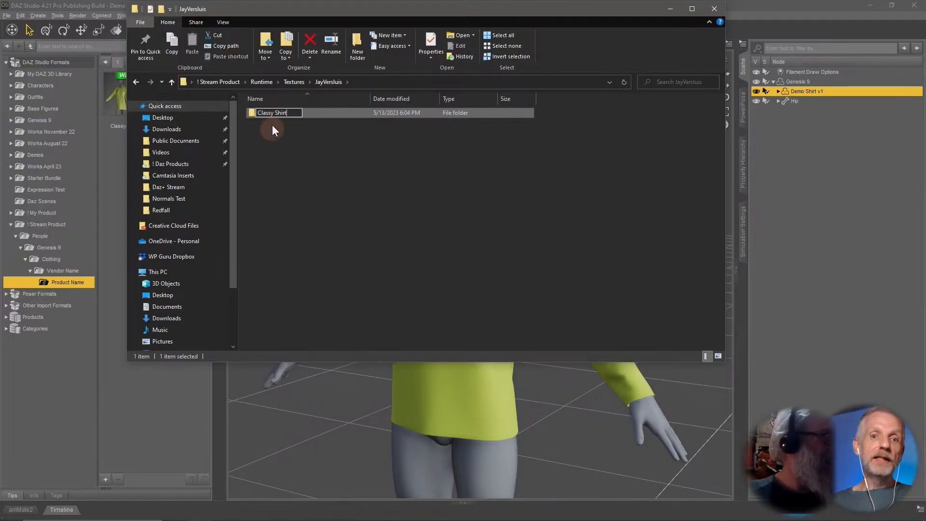
key(Return)
double_click(283, 112)
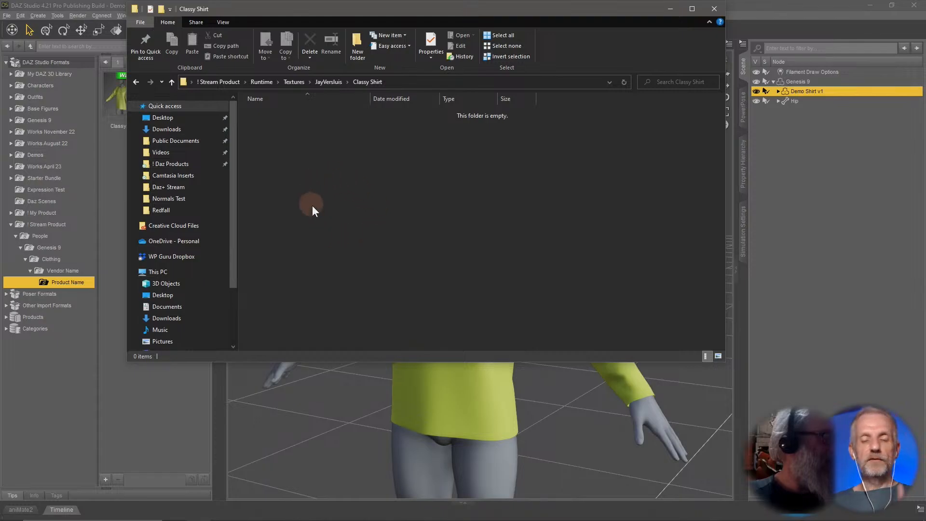
Select the Classy Shirt folder's full path in the file browser and return to DAZ Studio.
click(409, 83)
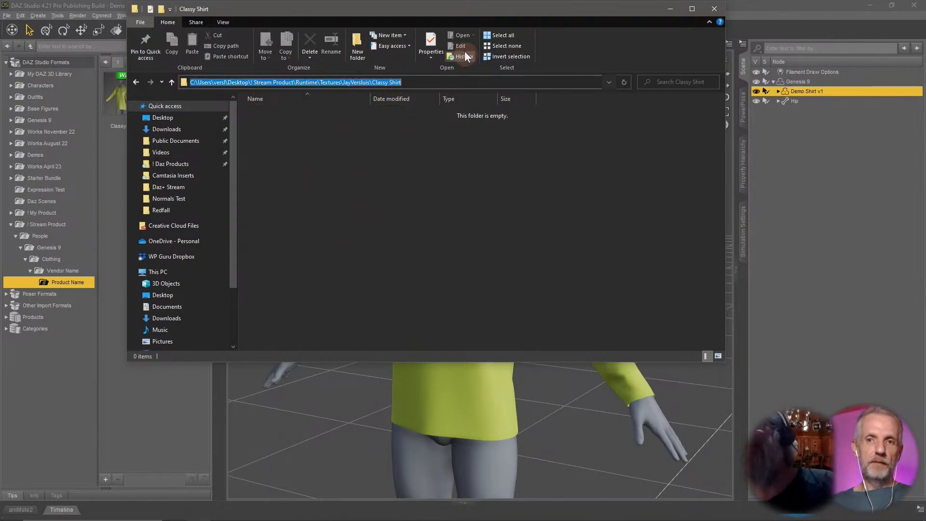
drag(493, 9, 651, 8)
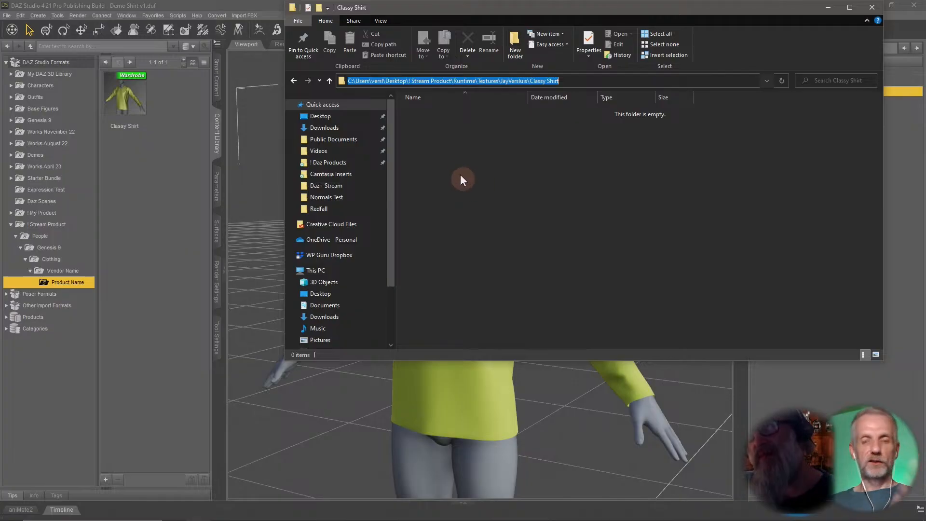
click(186, 225)
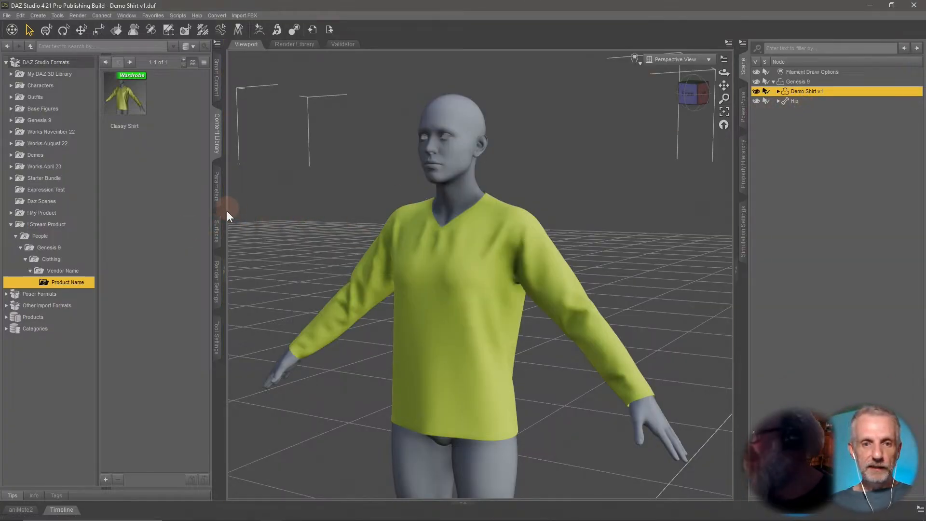
Open the image browser for the Base Color of the shirt's Body_FRONT surface.
click(218, 234)
click(44, 104)
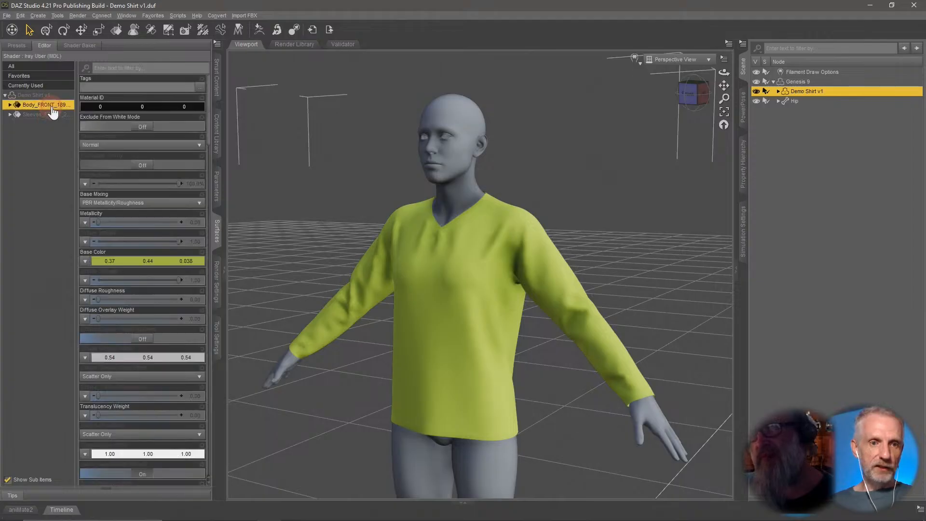
click(9, 105)
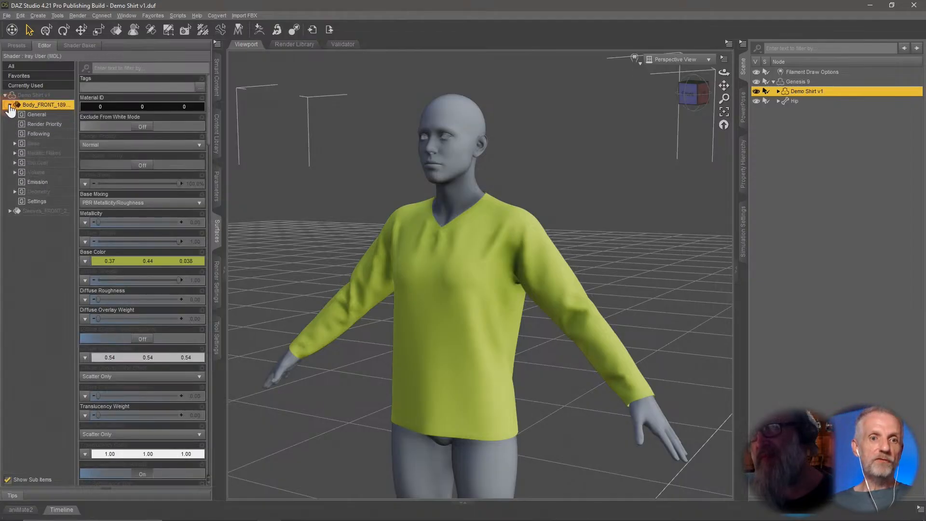
click(59, 144)
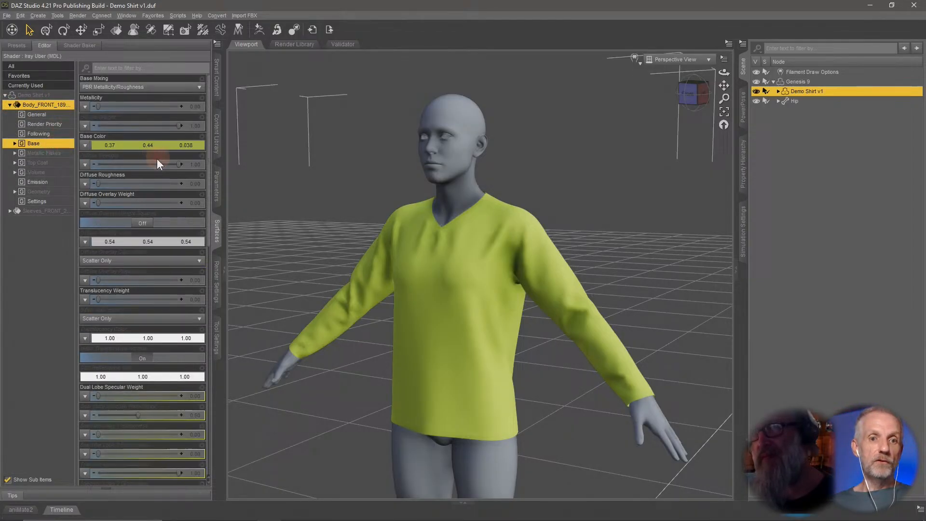
click(86, 146)
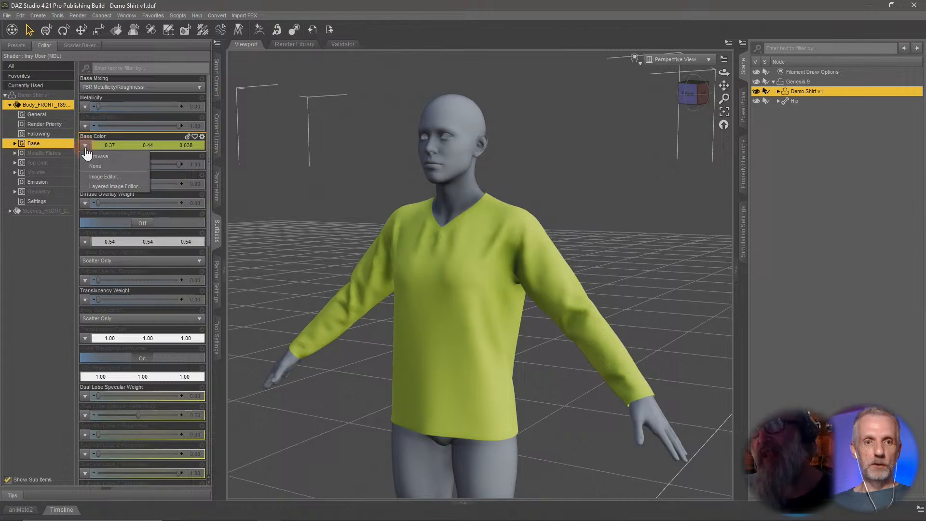
click(123, 153)
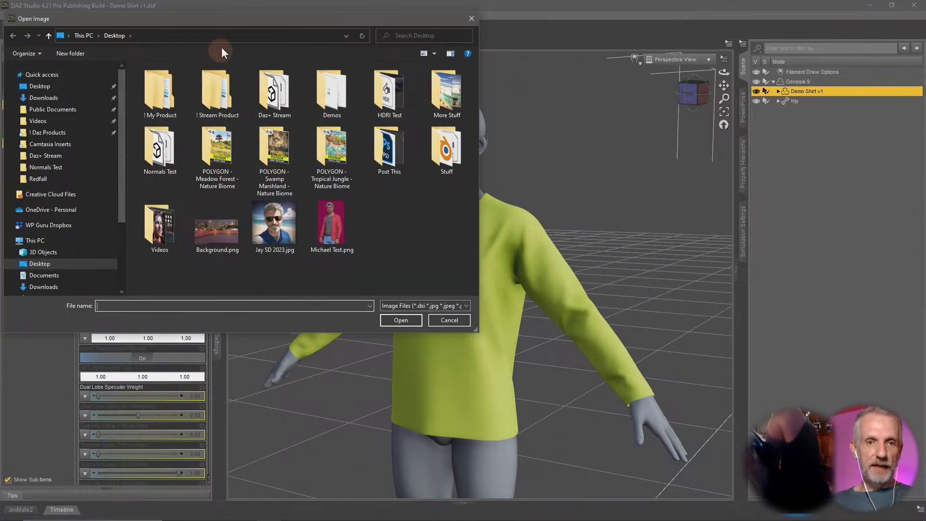
Browse through Stream Product, Runtime, Textures and the vendor folder to Classy Shirt, then cancel the image browser.
click(237, 35)
text(Angela9_body_bs_Body)
double_click(238, 35)
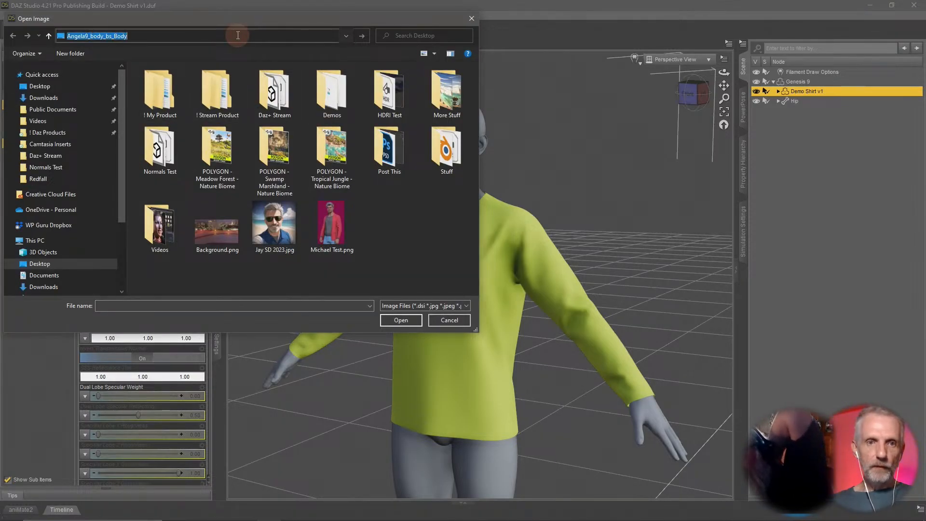
double_click(225, 100)
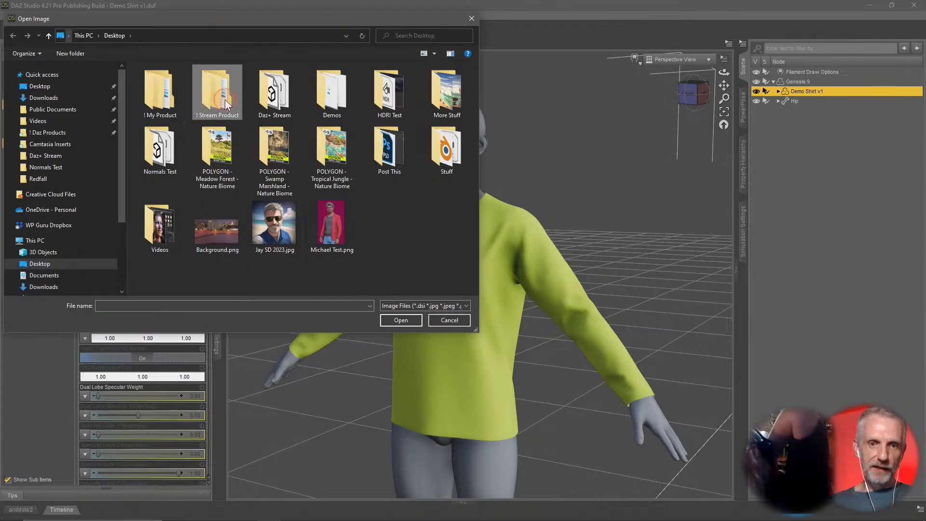
click(460, 224)
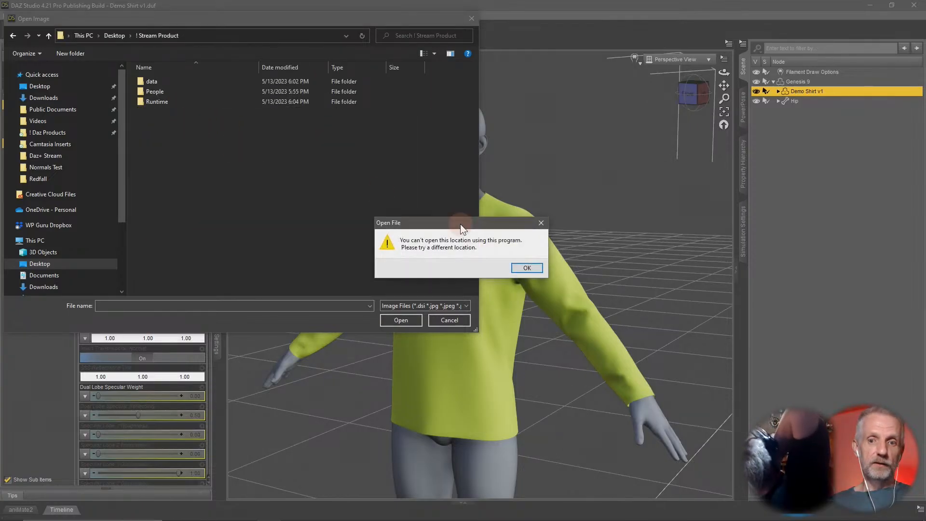
click(532, 268)
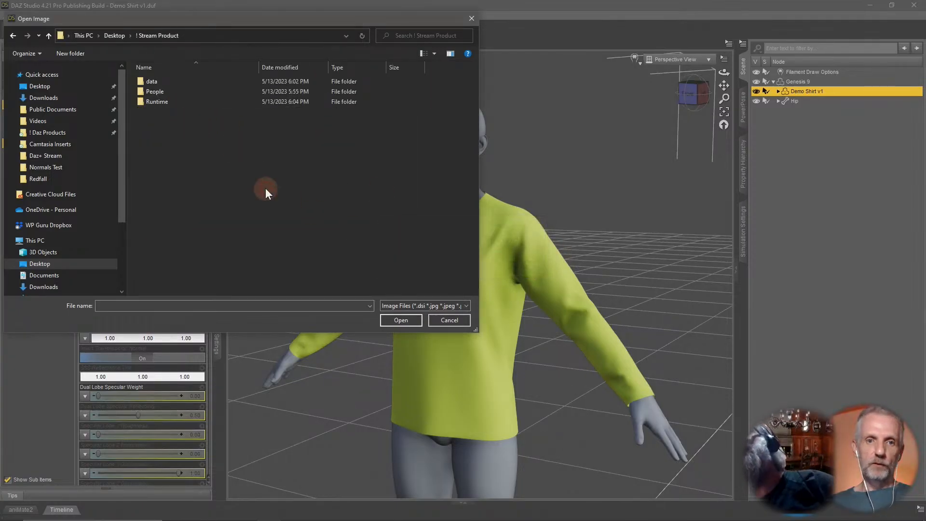
double_click(178, 100)
double_click(176, 85)
double_click(176, 85)
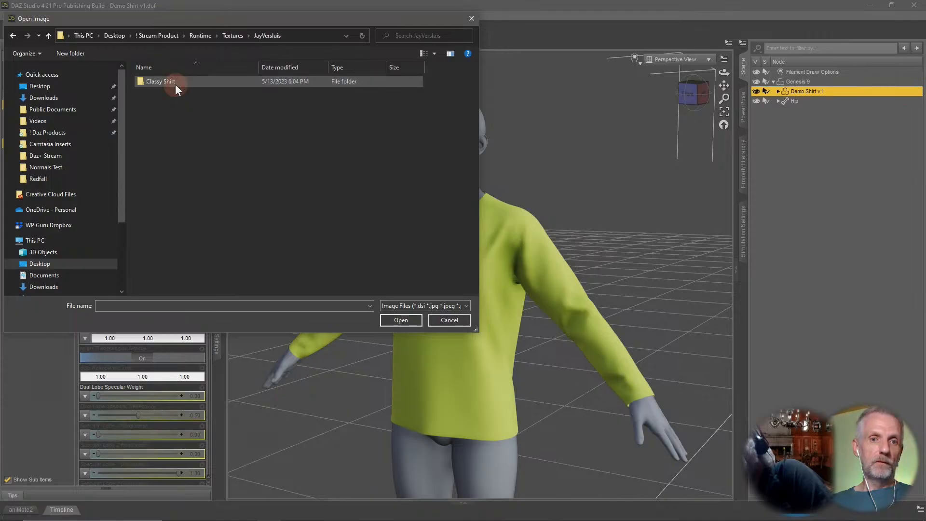
double_click(175, 85)
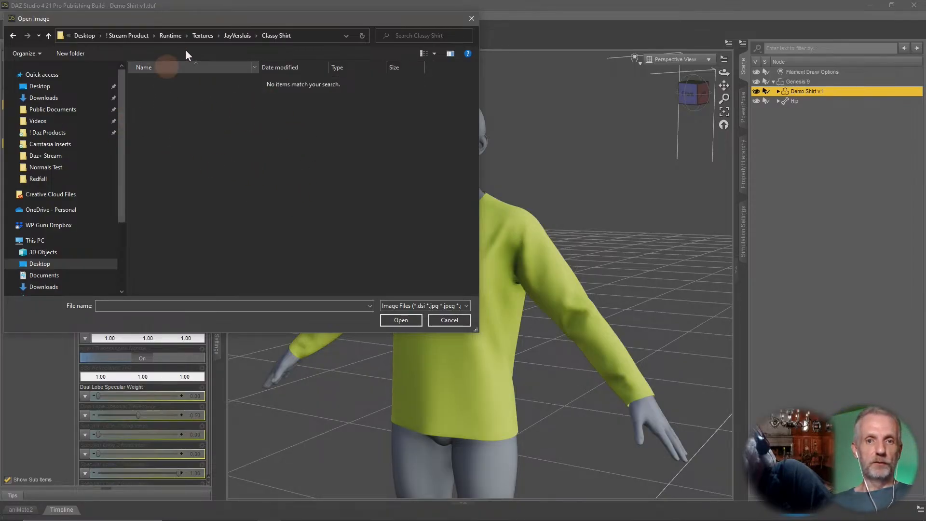
click(448, 320)
middle_drag(512, 348, 525, 340)
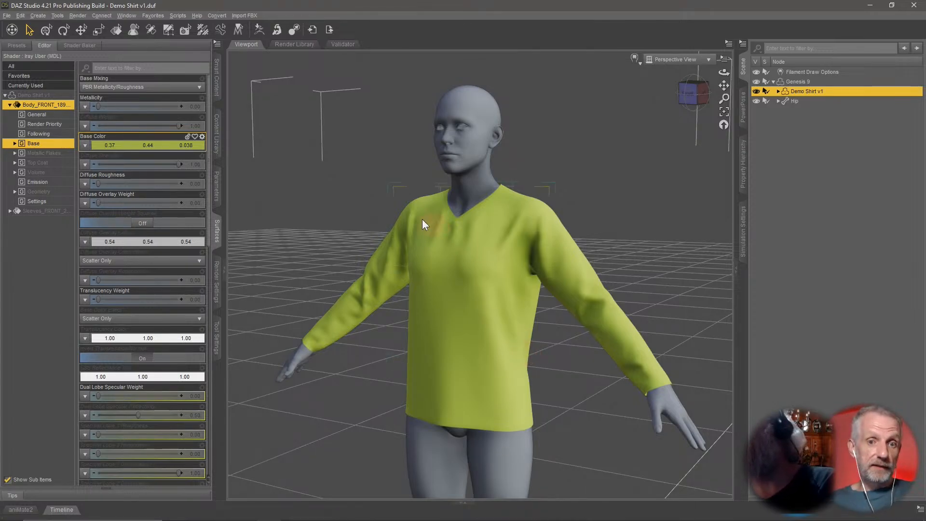
Create a Materials sub-folder under Product Name in the content library.
click(217, 140)
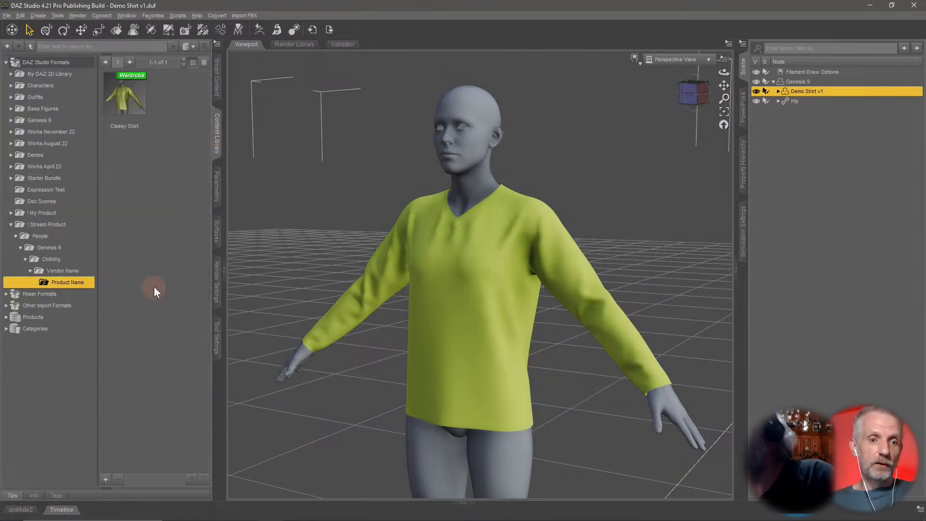
right_click(80, 281)
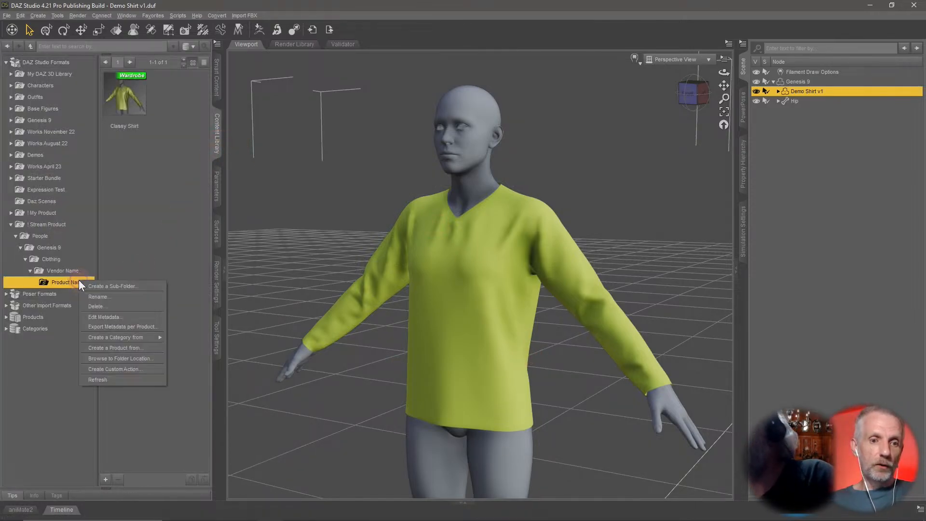
click(125, 288)
text(Materials)
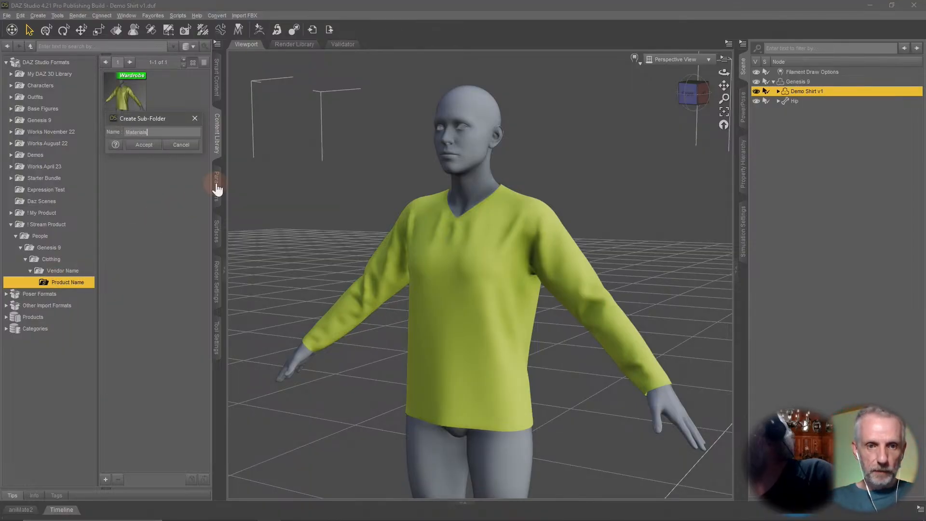
key(Return)
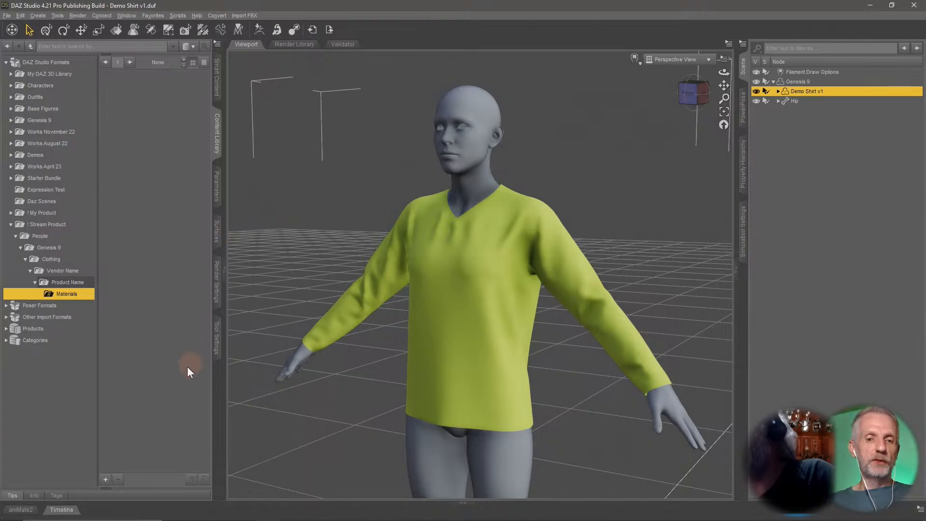
Create a Poses sub-folder under Product Name in the content library.
click(105, 479)
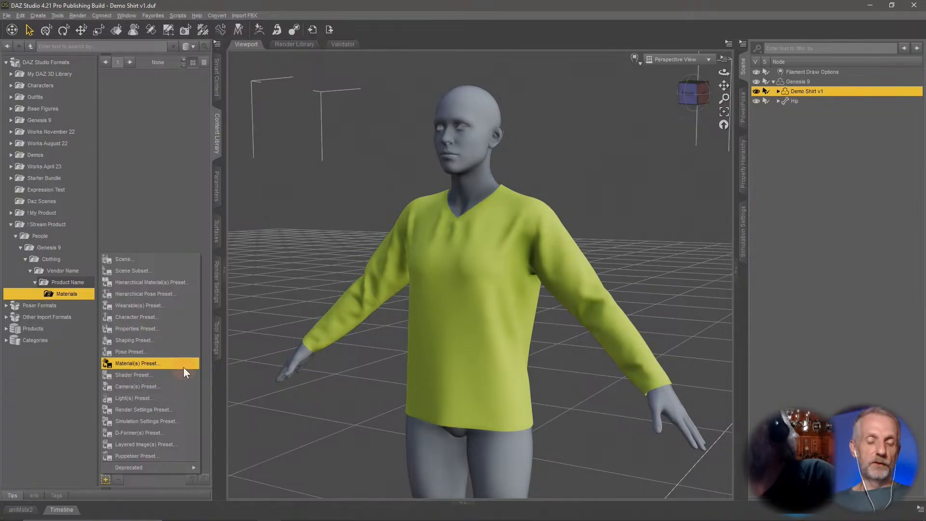
click(70, 283)
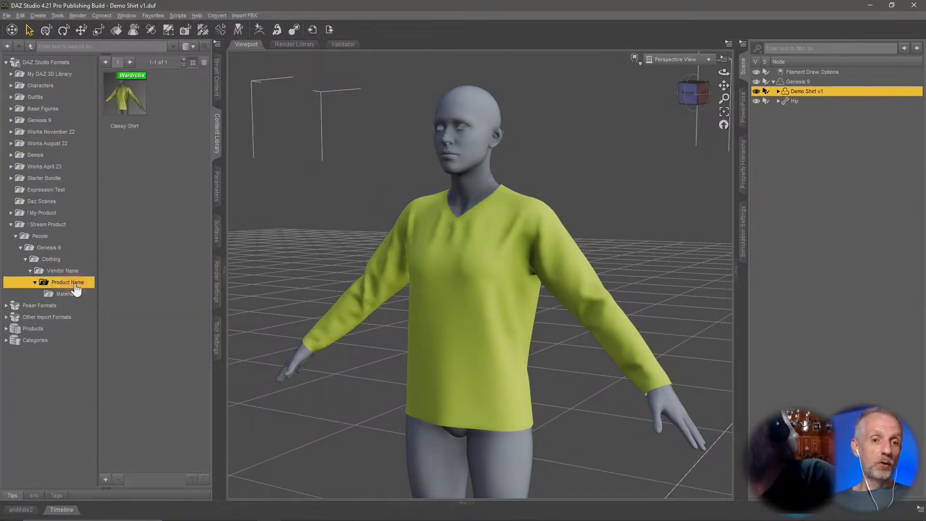
right_click(75, 285)
click(111, 291)
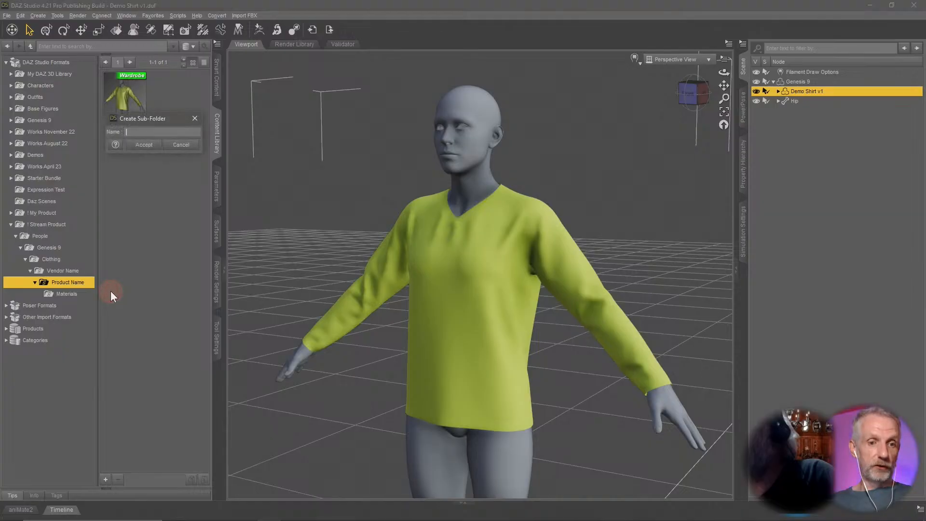
text(Poses)
key(Return)
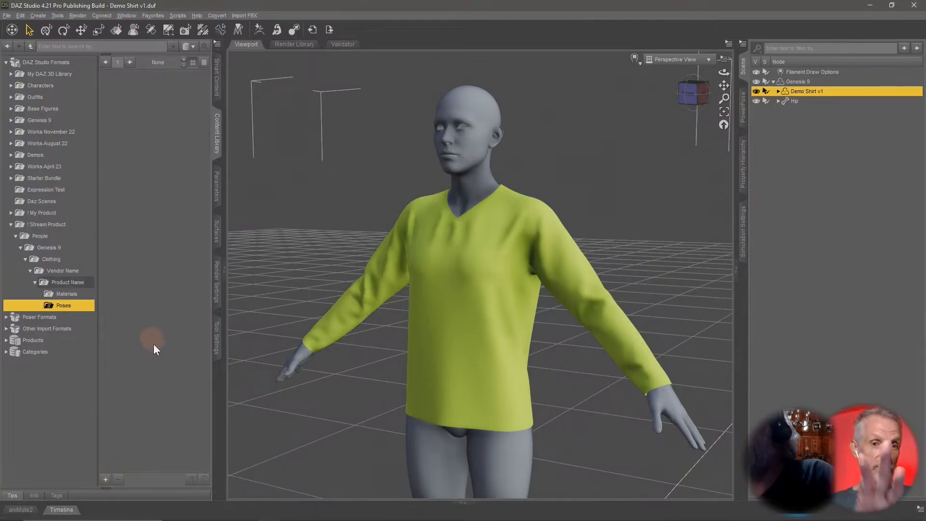
click(85, 284)
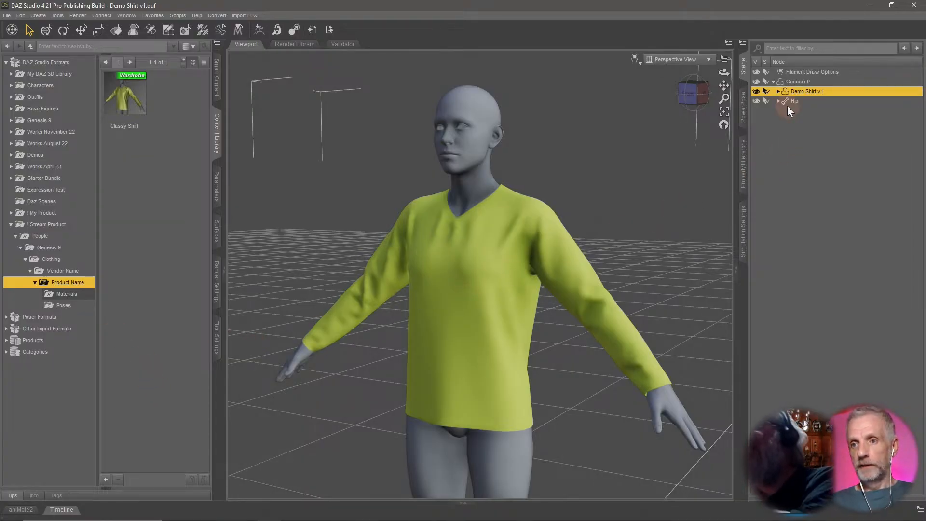
Hide the Demo Shirt v1 and select the Genesis 9 figure.
click(757, 91)
click(806, 81)
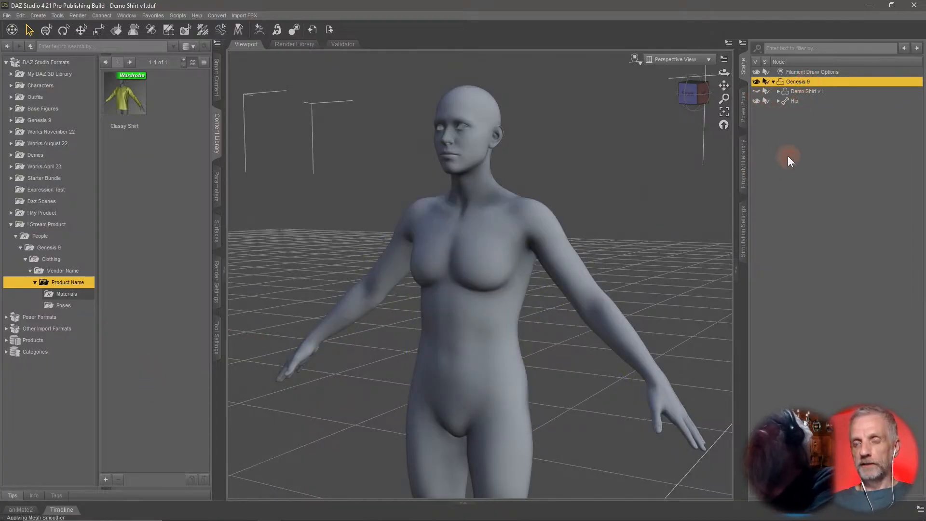
scroll(575, 256, down, 2)
scroll(574, 256, down, 2)
middle_drag(574, 256, 573, 239)
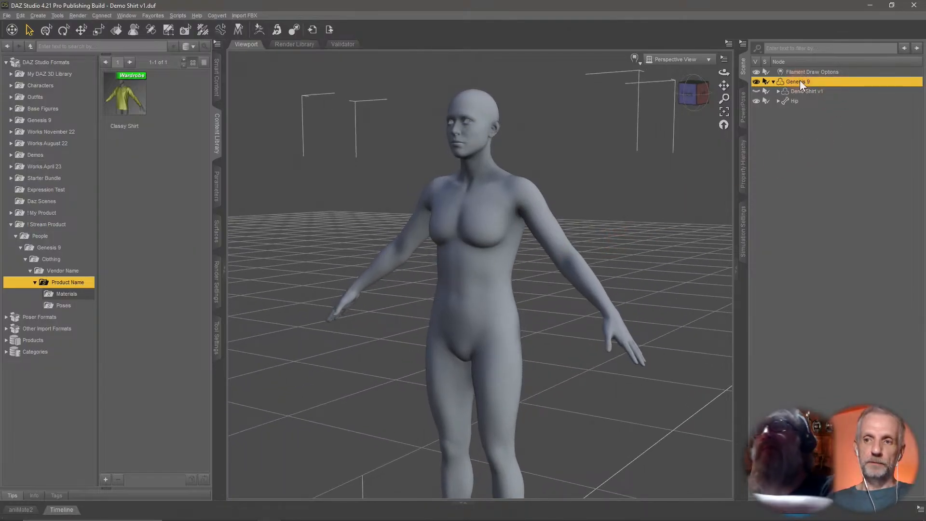
Load the Dress Long Loose Template onto Genesis 9 with the Preview Follower Template utility.
click(221, 198)
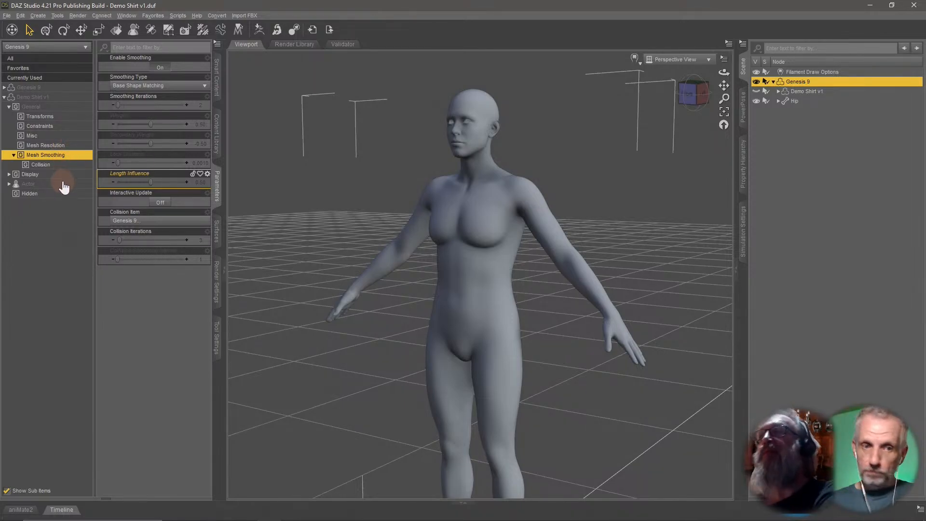
click(5, 87)
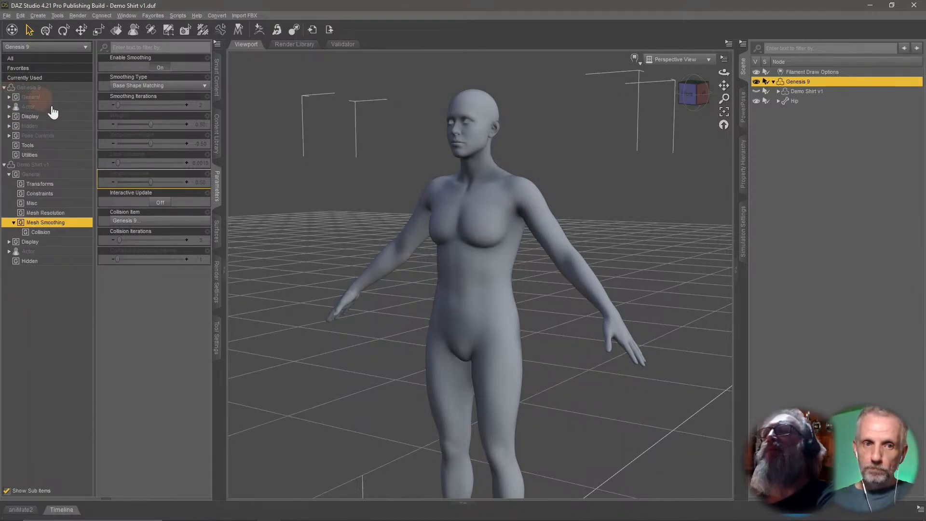
click(60, 157)
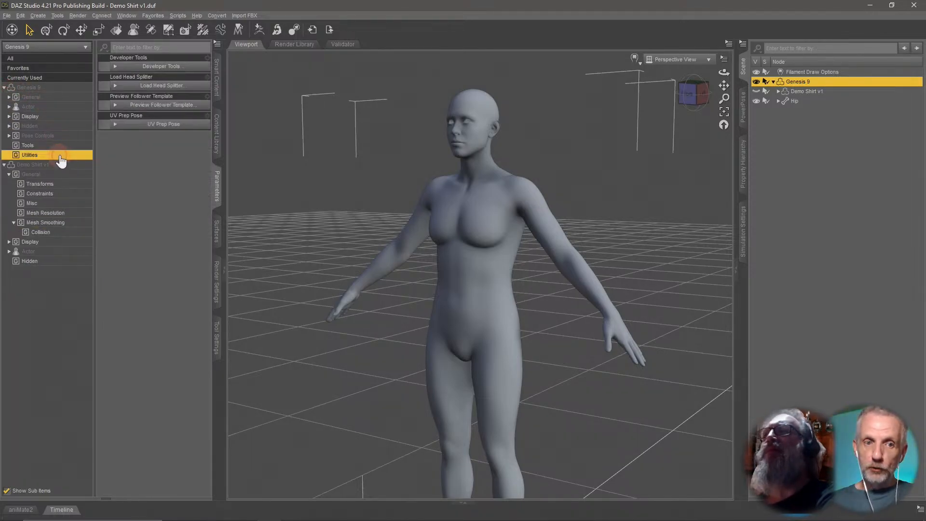
click(189, 108)
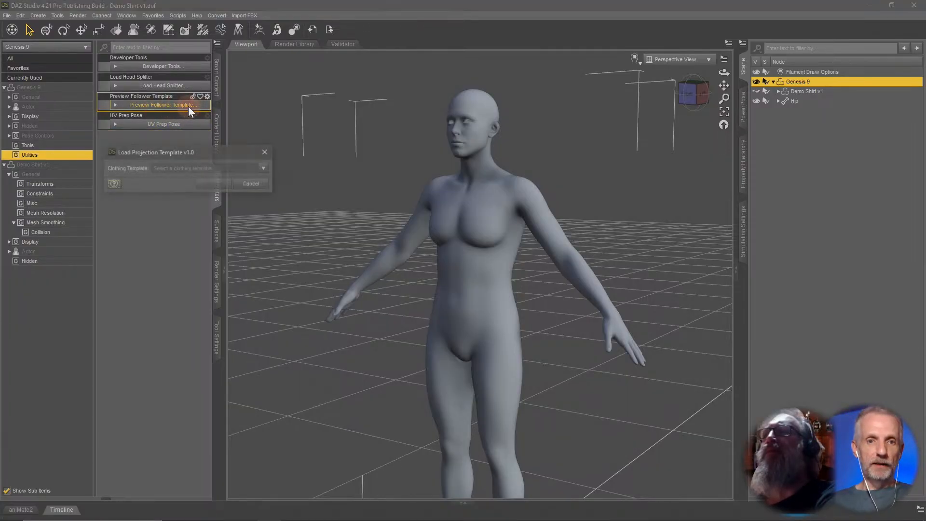
click(265, 169)
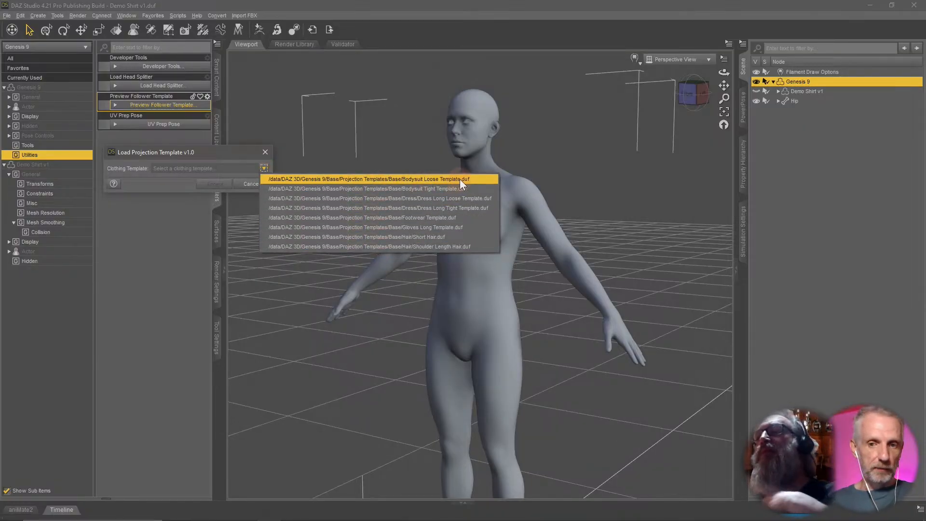
click(490, 200)
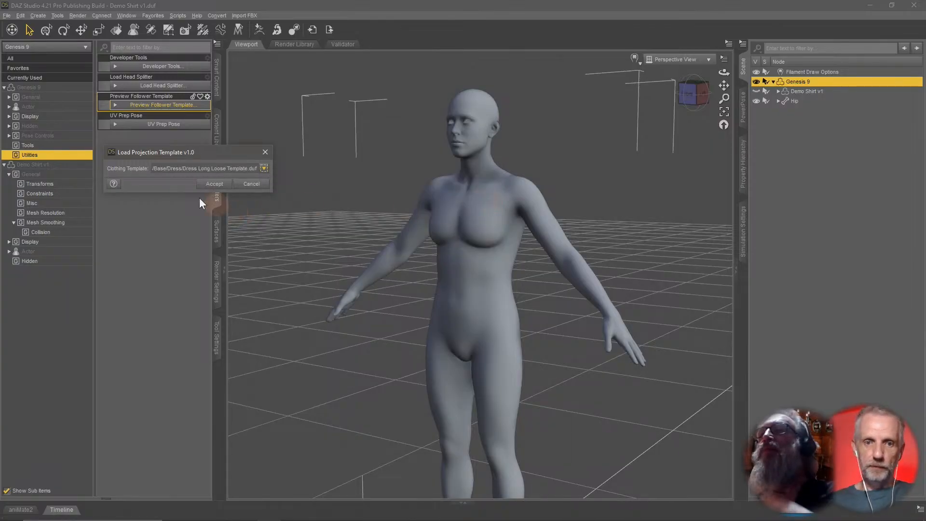
click(210, 186)
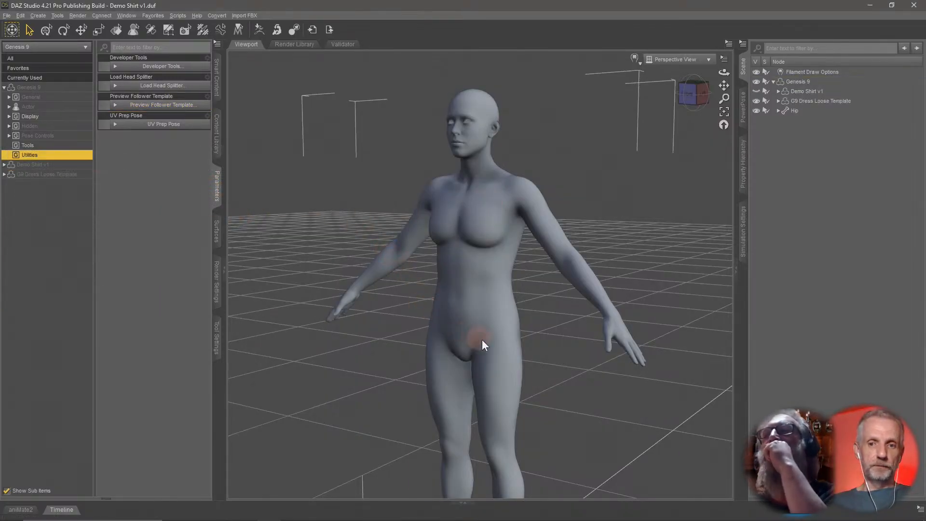
Select the G9 Dress Loose Template and toggle its visibility to compare it with the figure.
scroll(506, 323, down, 6)
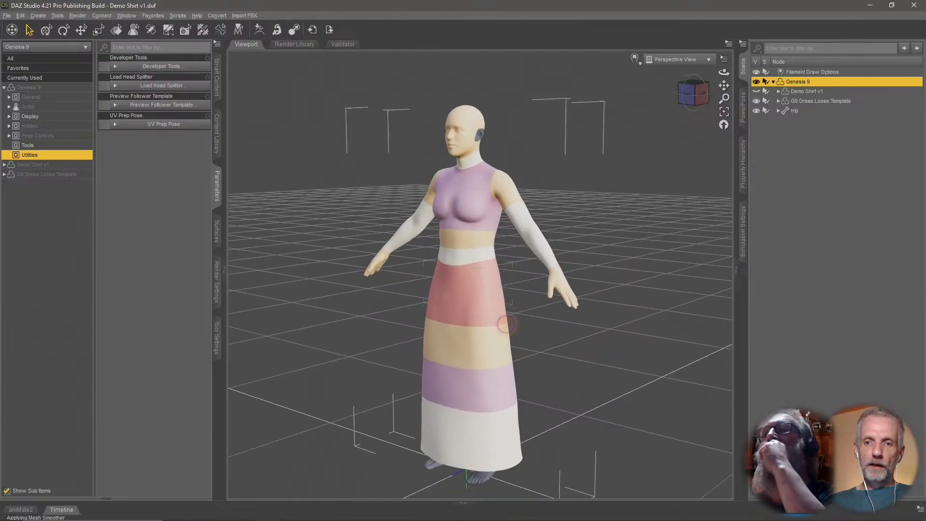
scroll(506, 324, up, 3)
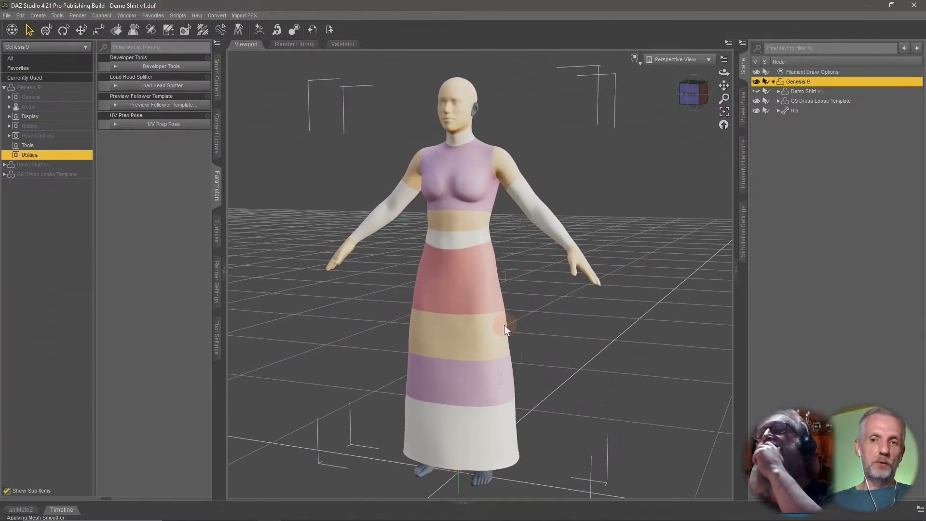
click(827, 101)
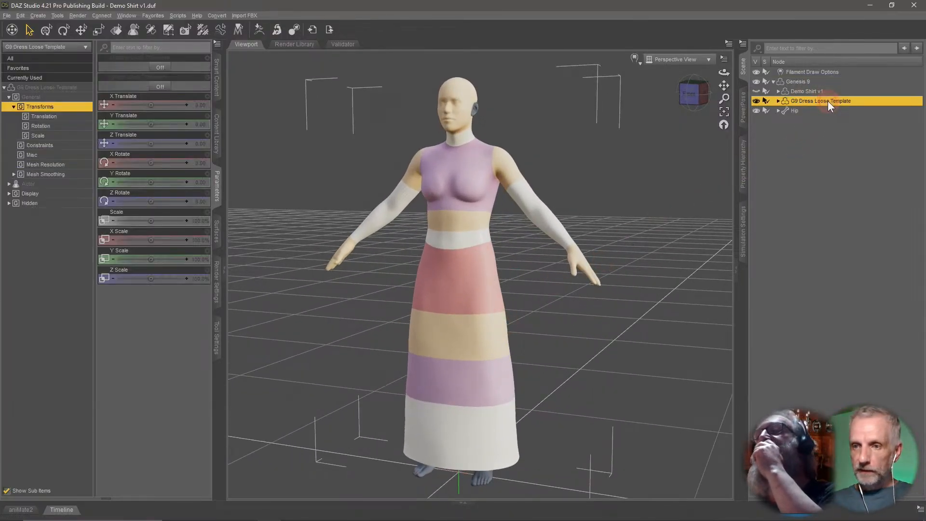
click(755, 101)
click(756, 101)
click(755, 100)
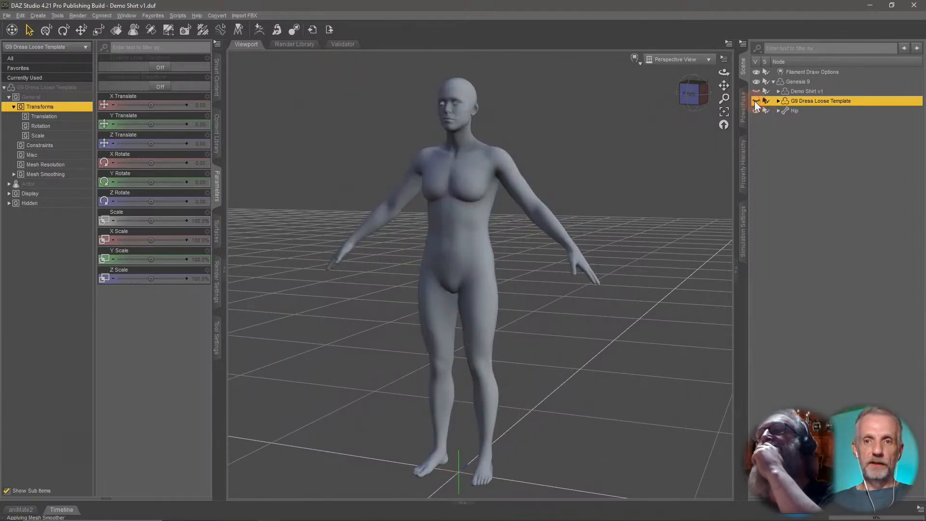
click(756, 101)
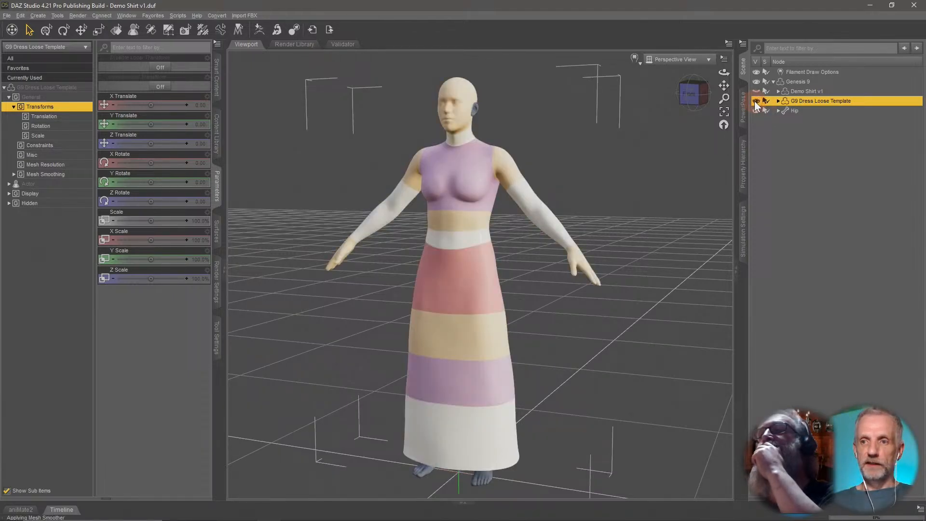
Export the dress template as a Wavefront OBJ named "Dress Loose Template" with the default export options.
click(6, 16)
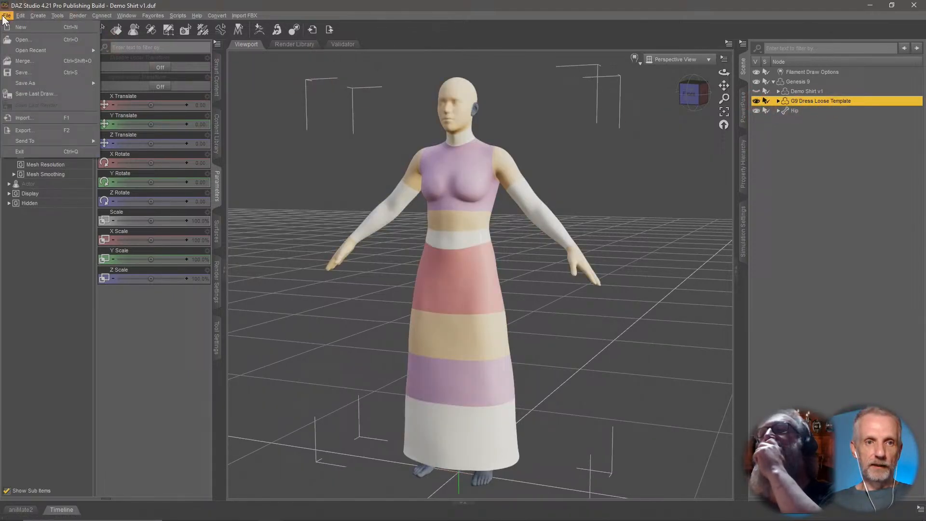
click(70, 128)
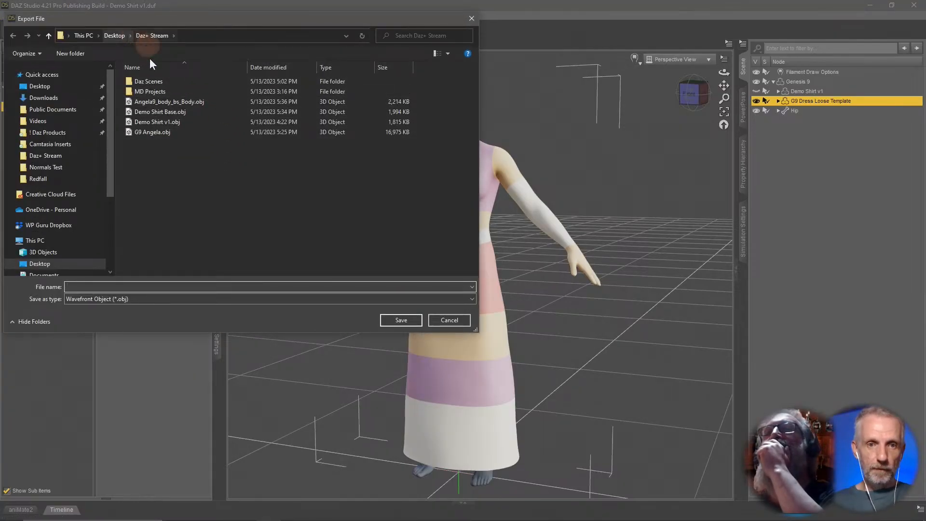
click(229, 285)
text(Drwss)
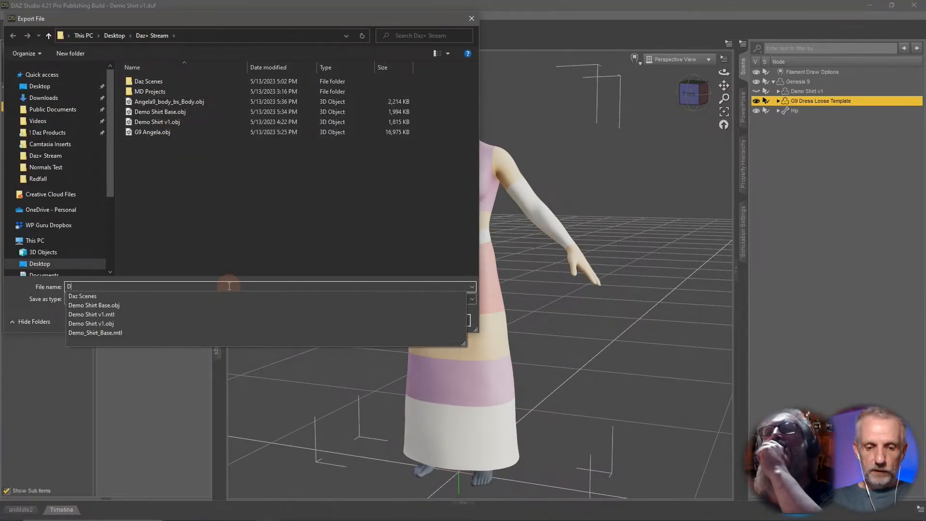
key(BackSpace)
key(BackSpace)
key(BackSpace)
text(ess)
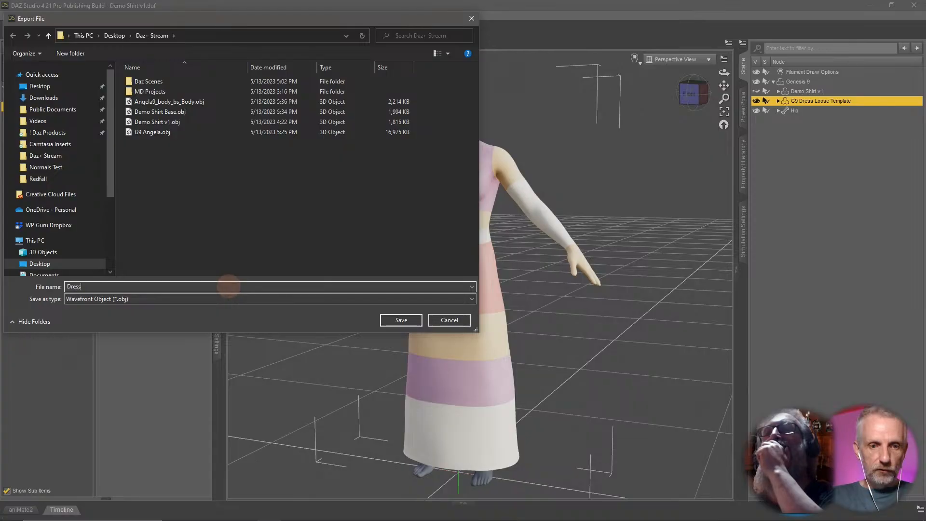
text( Loose)
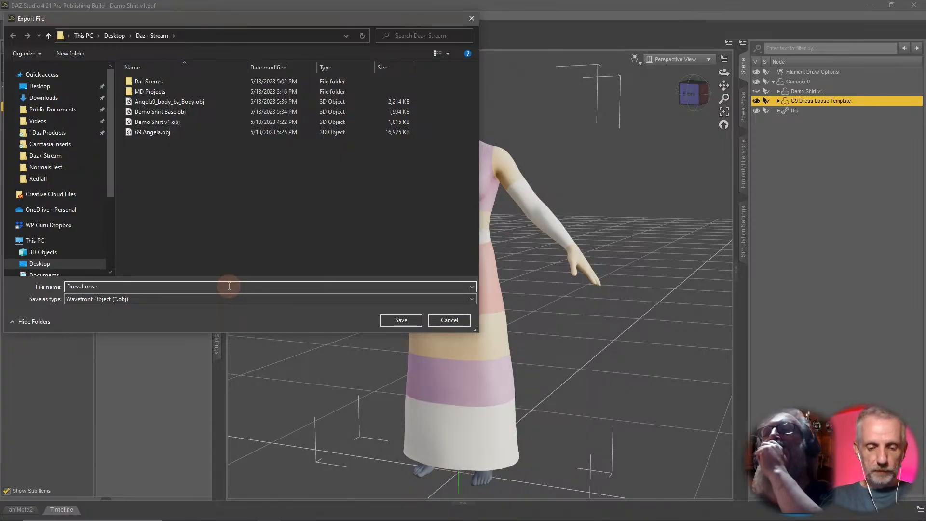
text( Template)
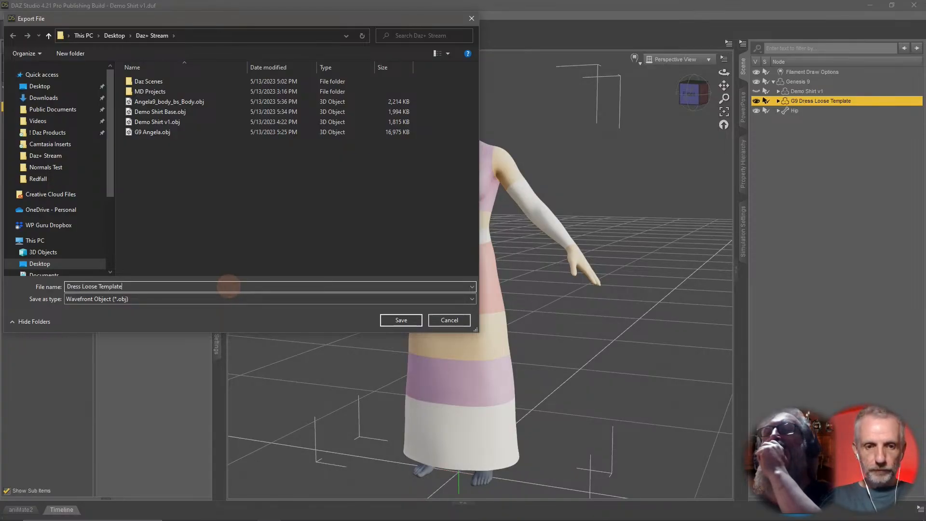
key(Return)
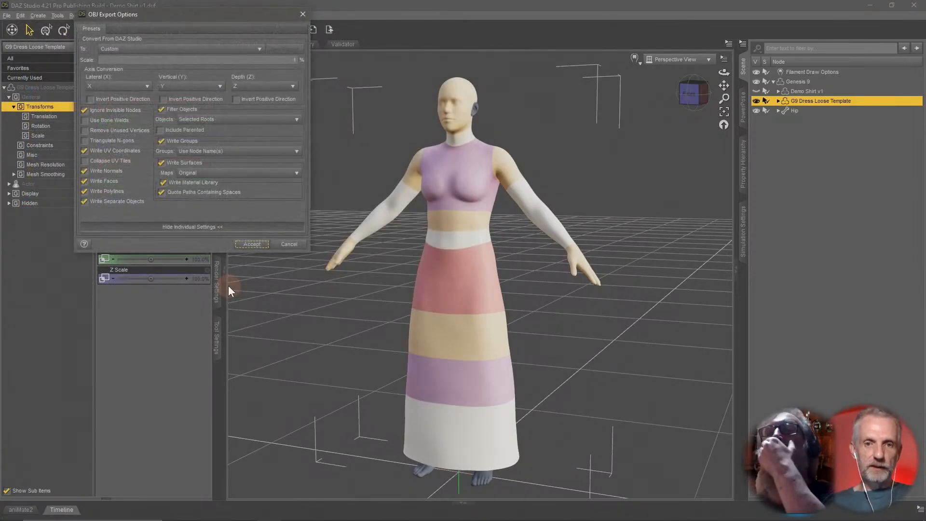
click(245, 242)
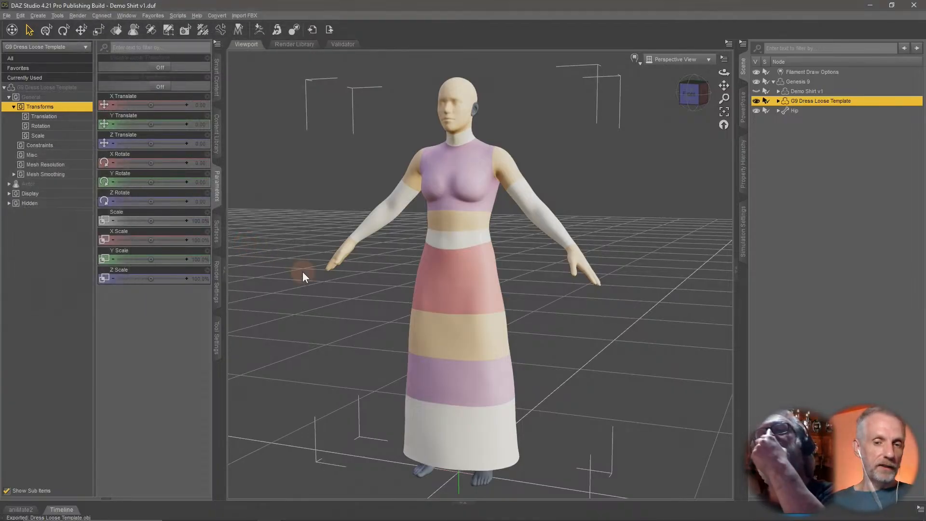
Switch to Marvelous Designer and start a new project.
key(alt+Tab)
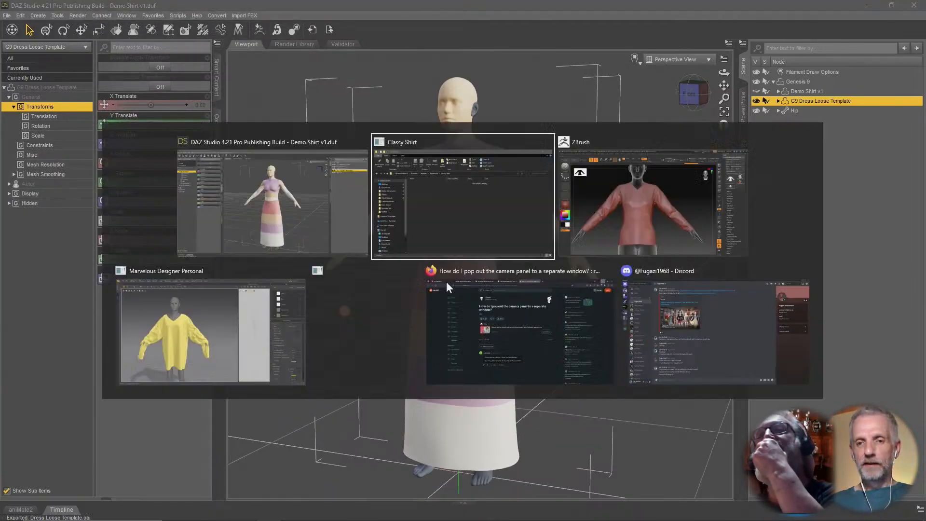
click(201, 344)
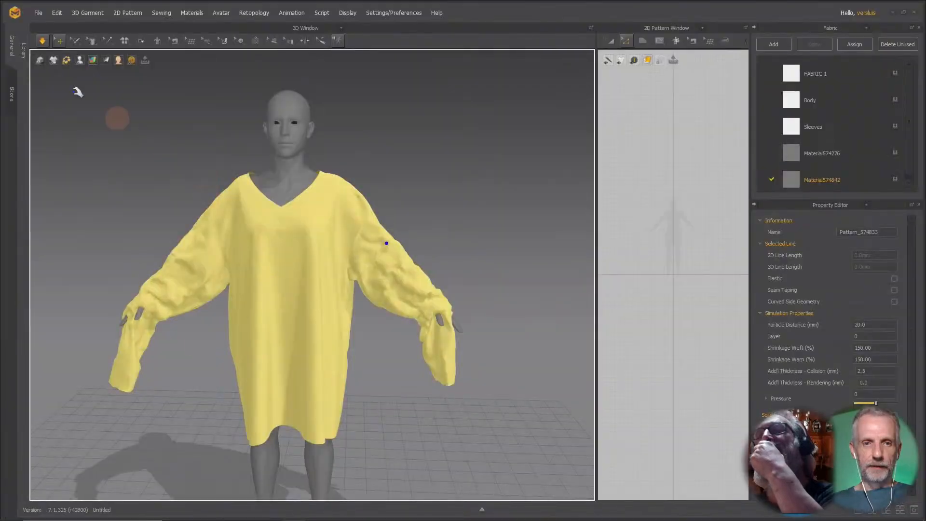
click(38, 13)
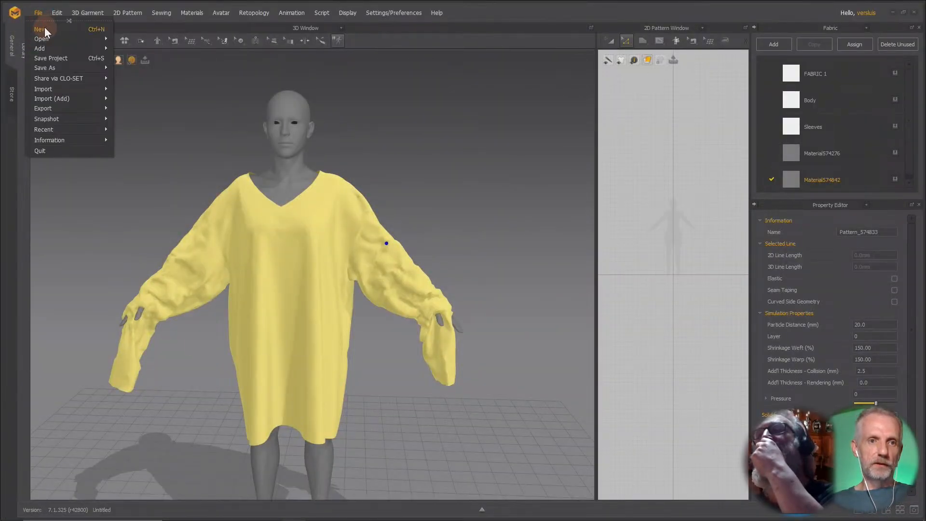
click(44, 27)
Select the default avatar and delete it from the scene.
click(456, 278)
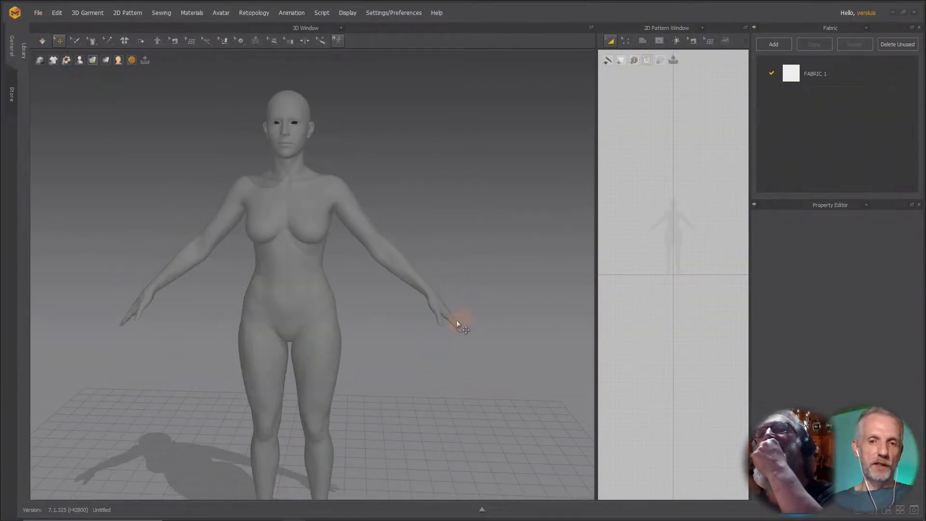
scroll(404, 320, down, 3)
right_drag(343, 321, 320, 275)
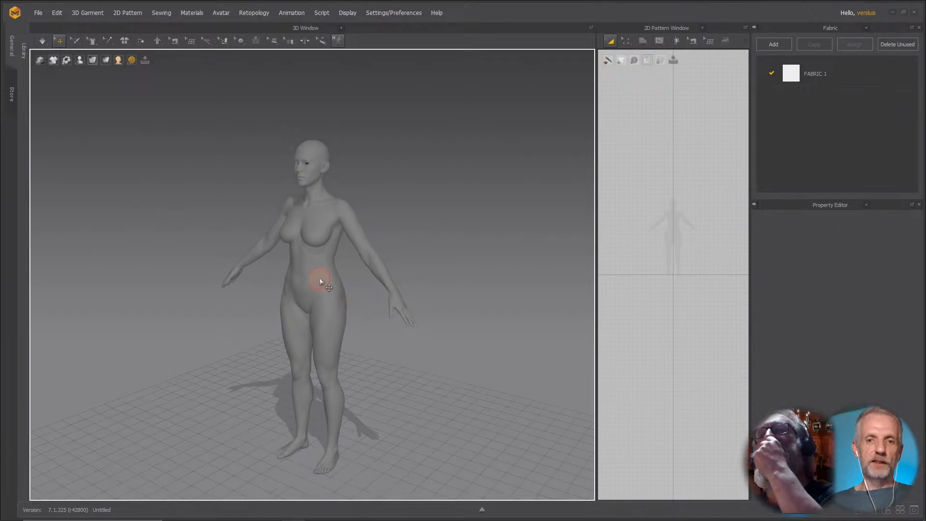
click(319, 278)
key(Delete)
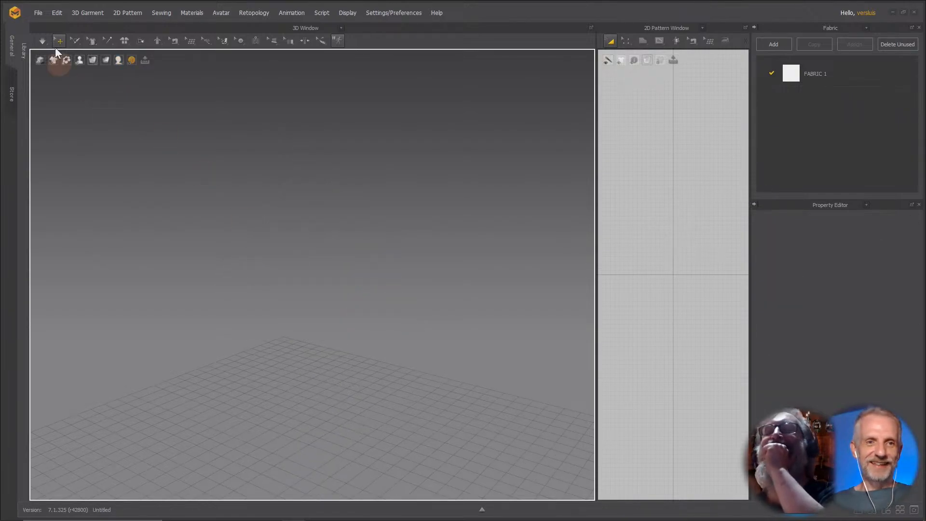
Import the Dress Loose Template.obj file as an OBJ.
click(39, 12)
mouse_move(91, 91)
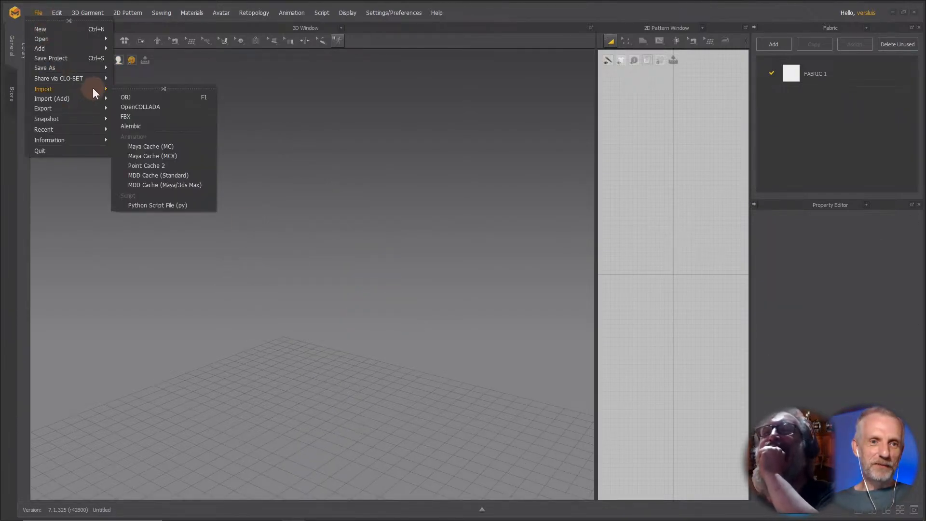
click(136, 95)
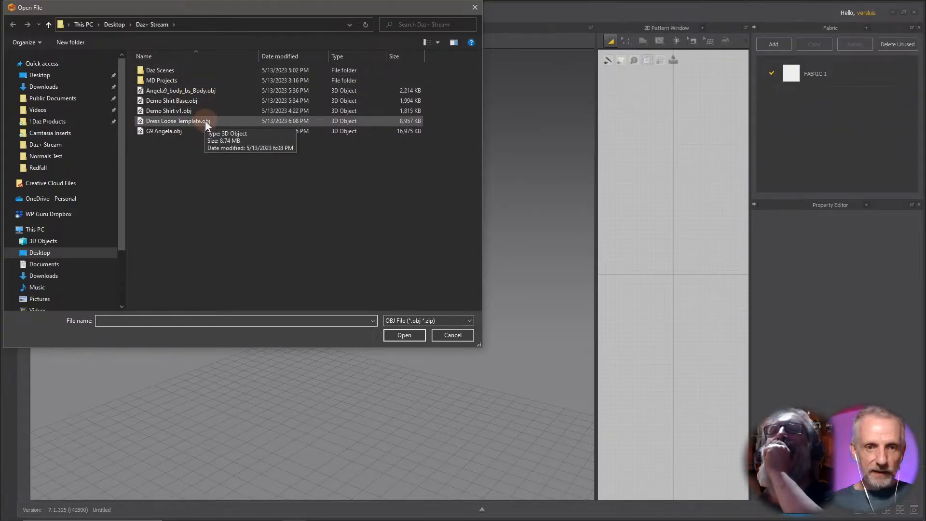
click(204, 120)
click(407, 334)
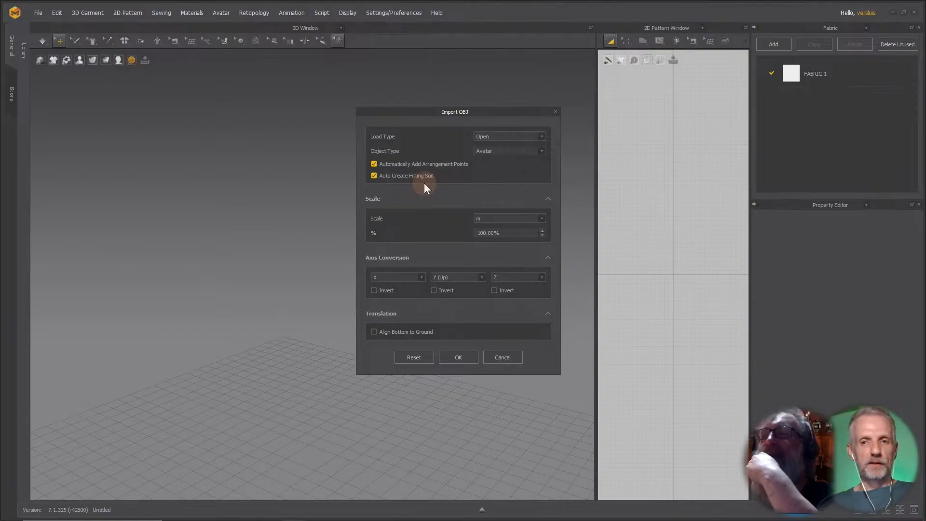
In DAZ Studio hide the dress template and select Genesis 9, then confirm the OBJ import as an avatar.
key(alt+Tab)
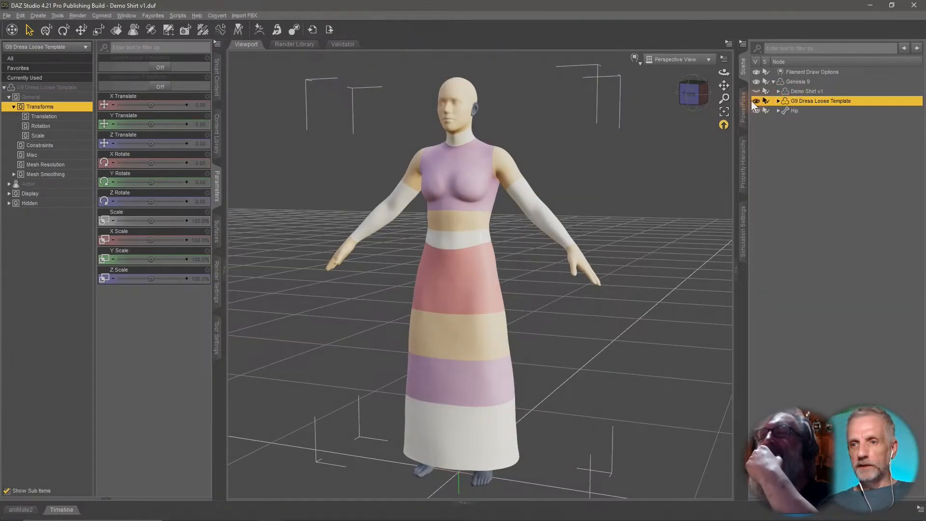
click(757, 100)
click(804, 81)
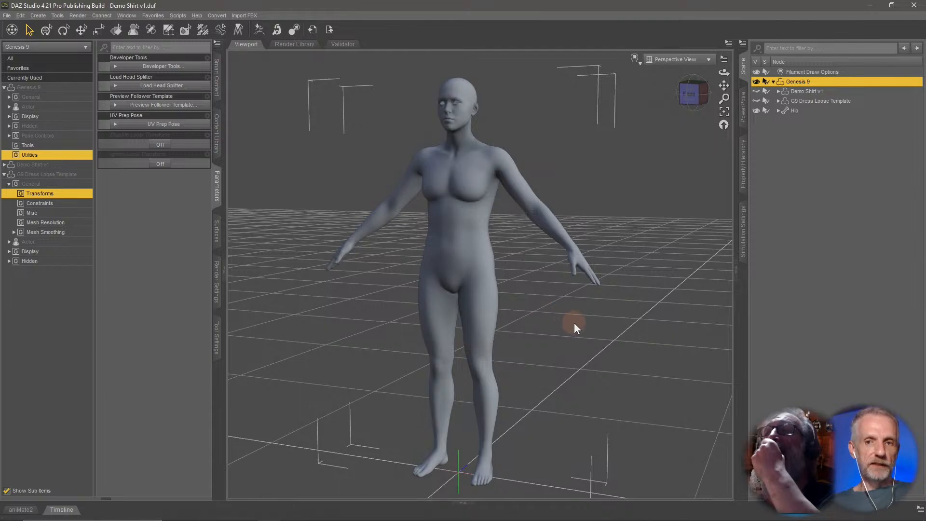
key(alt+Tab)
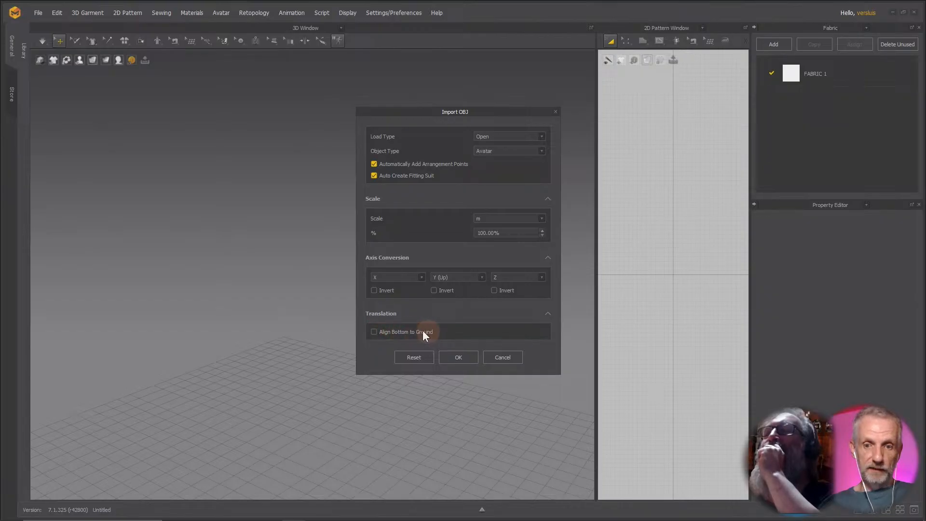
click(459, 357)
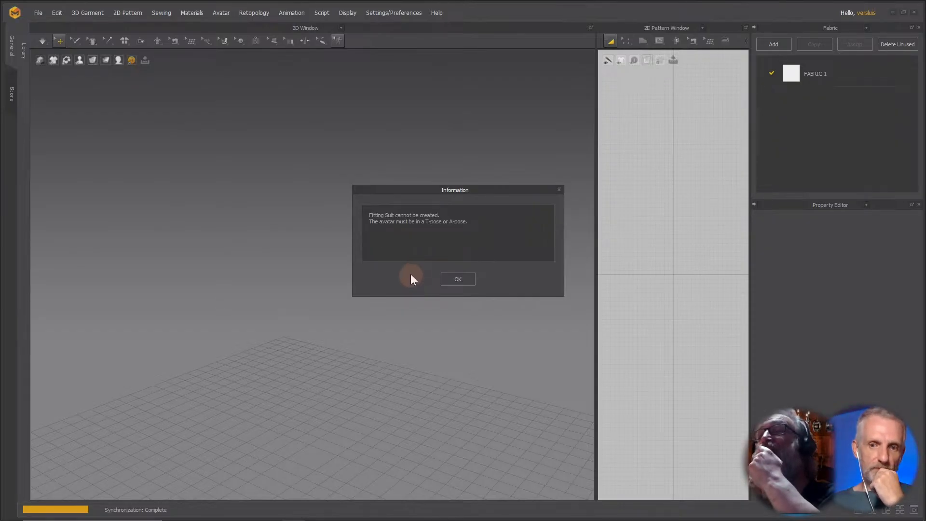
Dismiss the fitting suit notice and open the Library panel.
drag(475, 189, 458, 169)
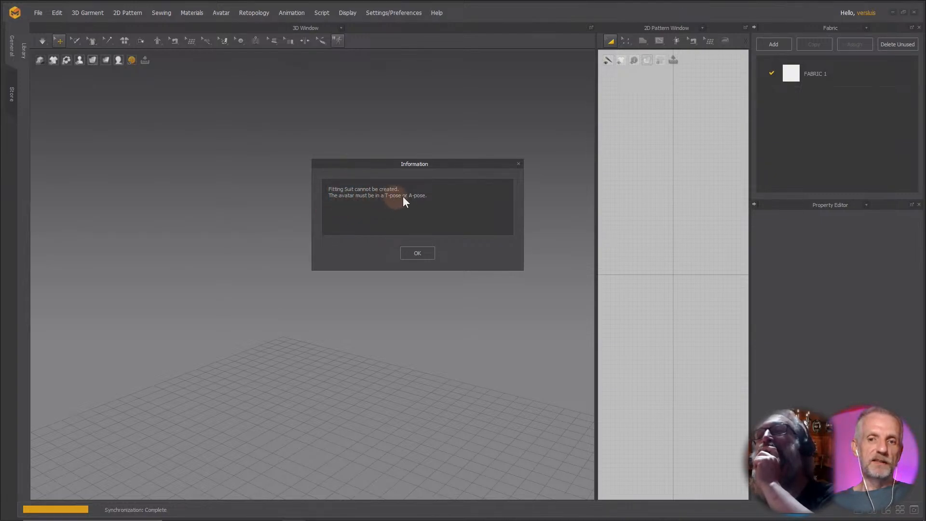
click(418, 253)
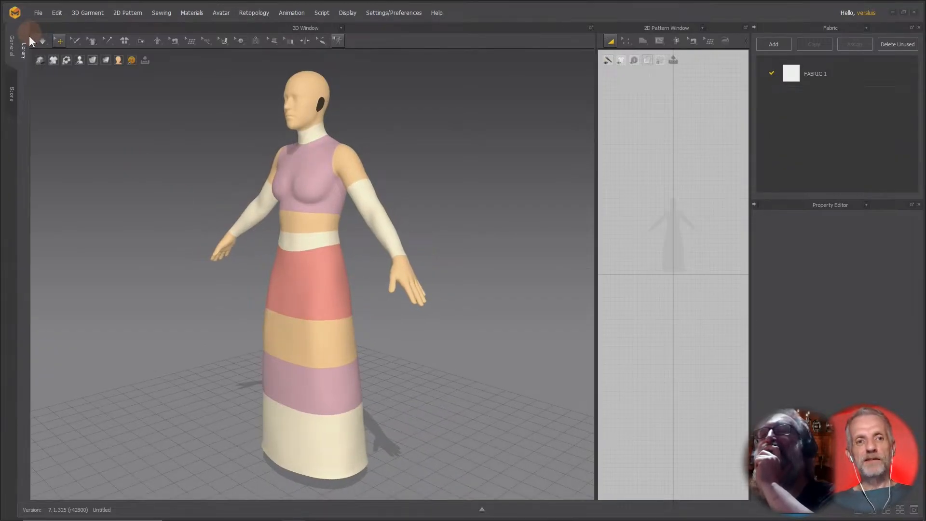
click(23, 50)
click(241, 235)
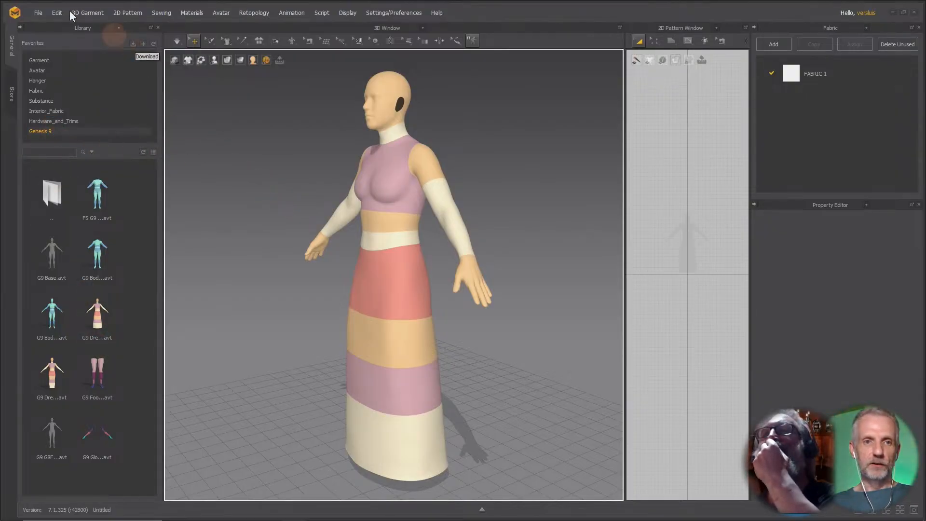
Save the current avatar as an avatar file named Test.
click(37, 12)
mouse_move(73, 70)
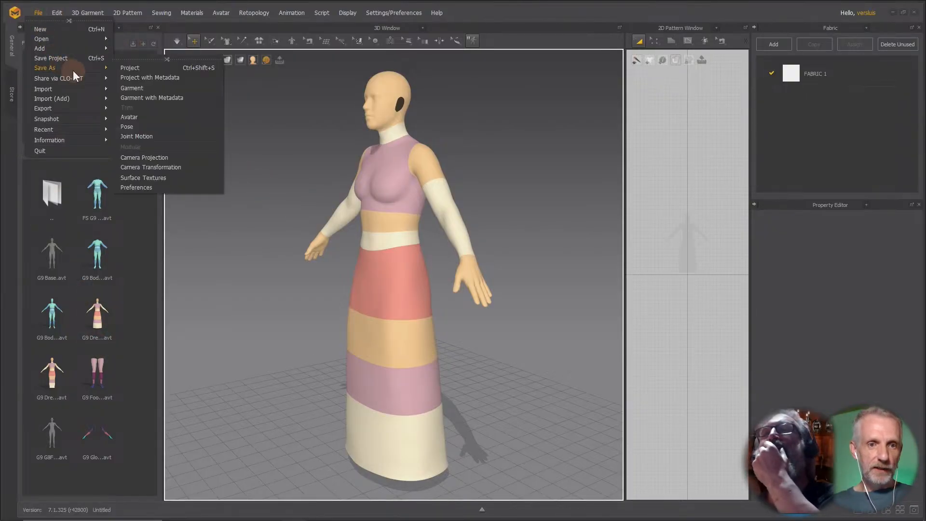
click(153, 118)
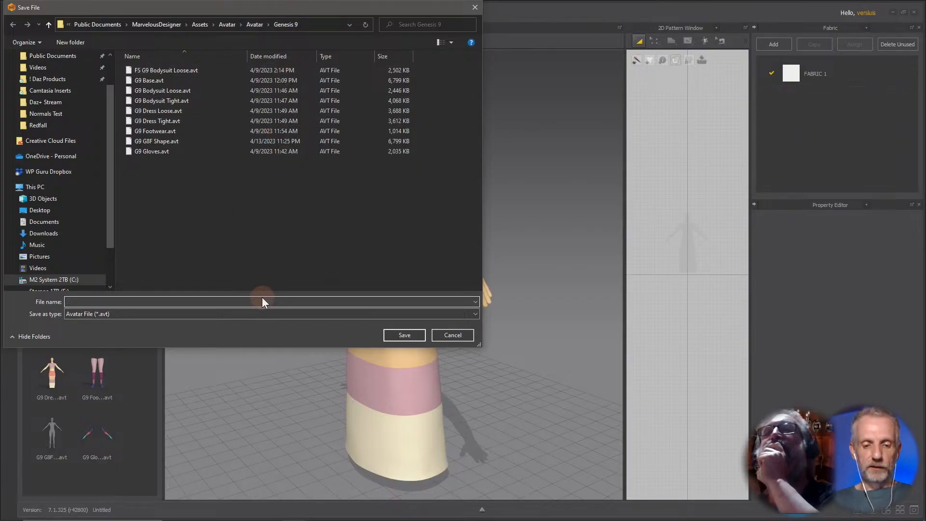
text(Test)
key(Return)
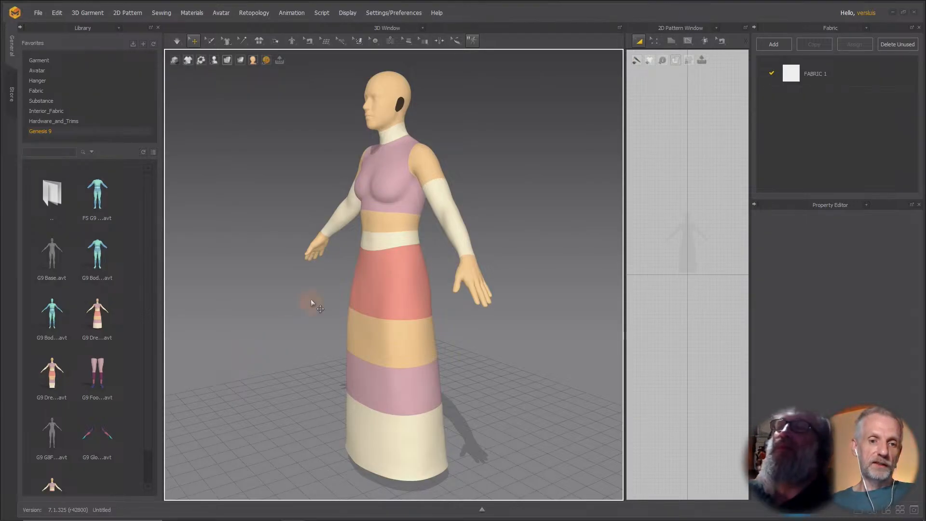
Browse the Genesis 9 avatar previews, then select the loaded avatar and delete it from the scene.
scroll(118, 360, down, 1)
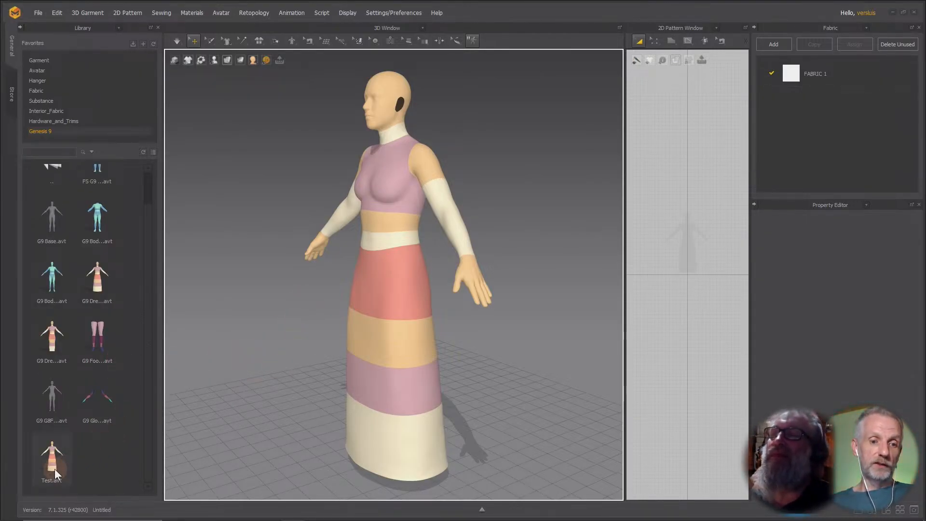
mouse_move(54, 469)
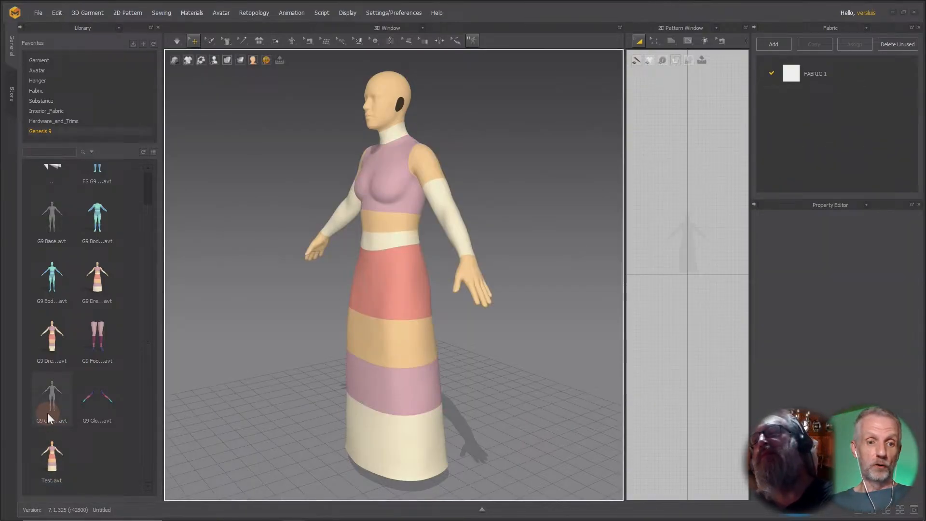
mouse_move(47, 413)
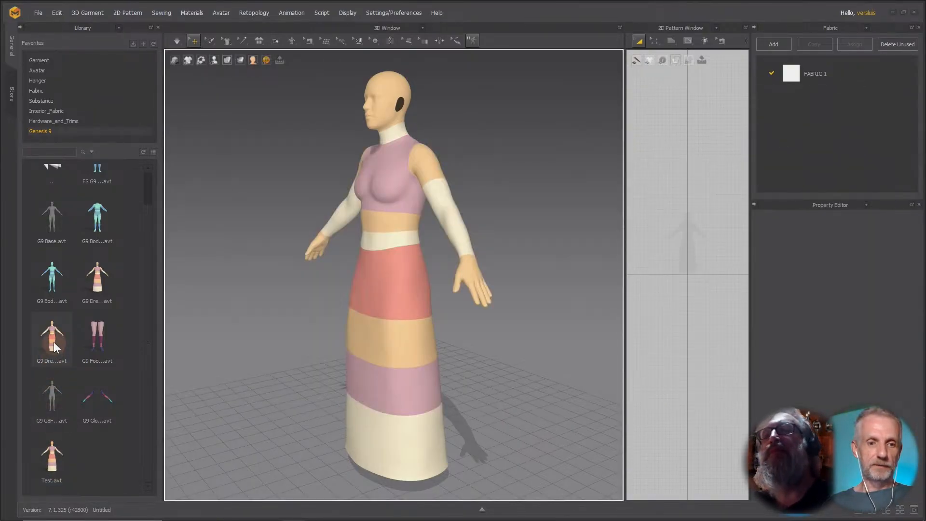
mouse_move(54, 342)
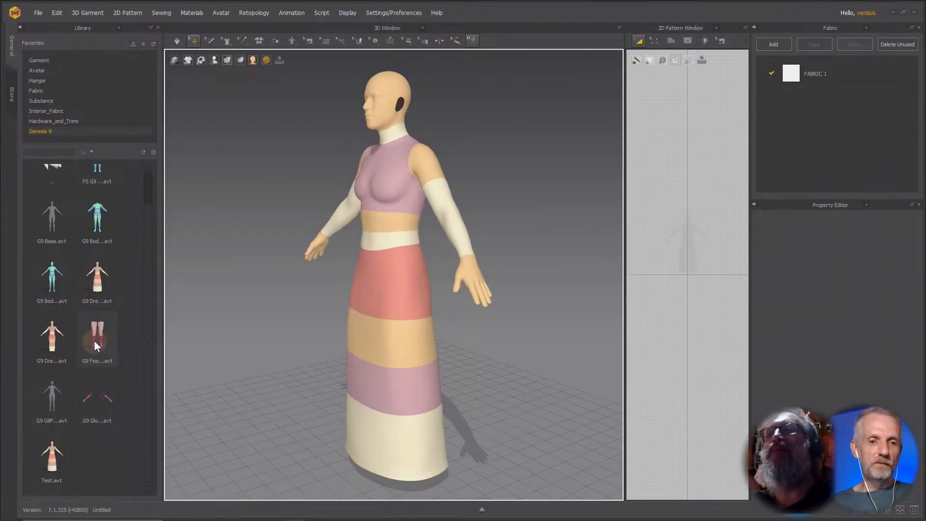
mouse_move(94, 341)
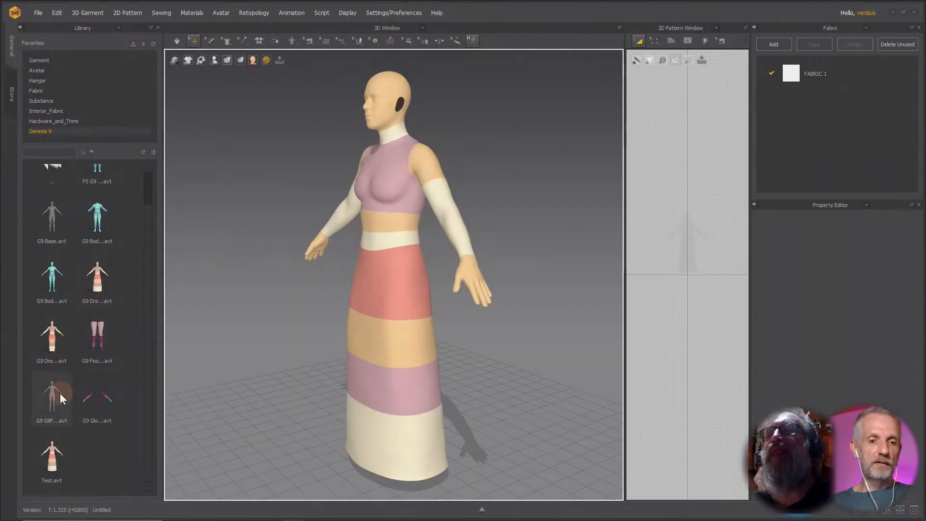
click(355, 200)
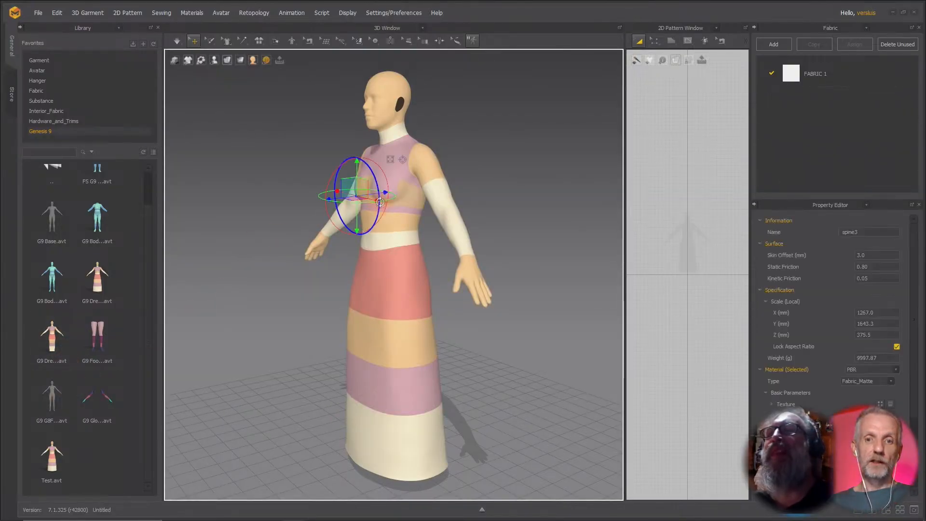
key(Delete)
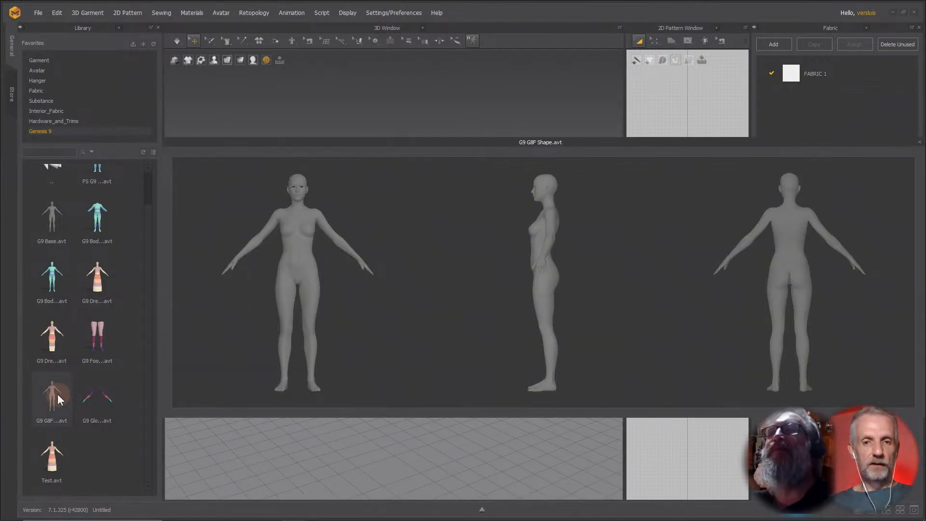
Load the G9 G8F Shape avatar from the library and toggle its arrangement points on and off.
double_click(52, 395)
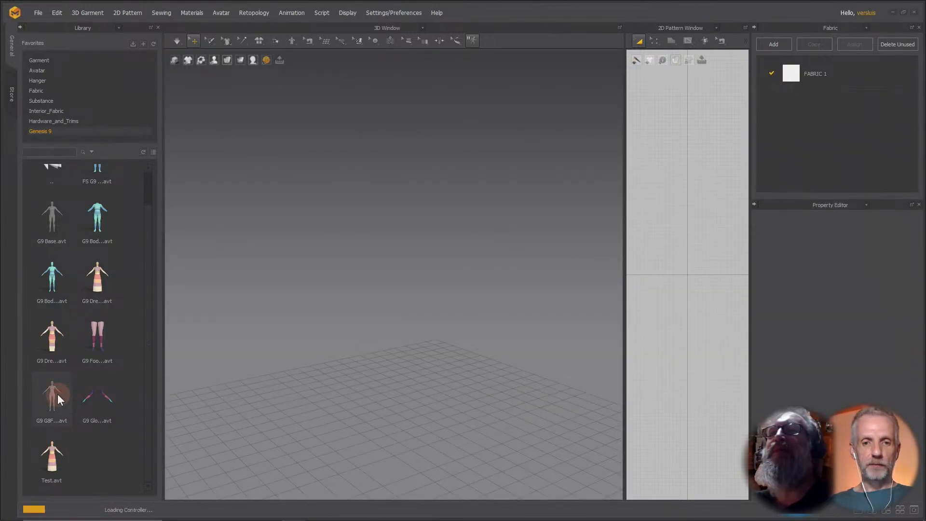
right_drag(361, 310, 364, 331)
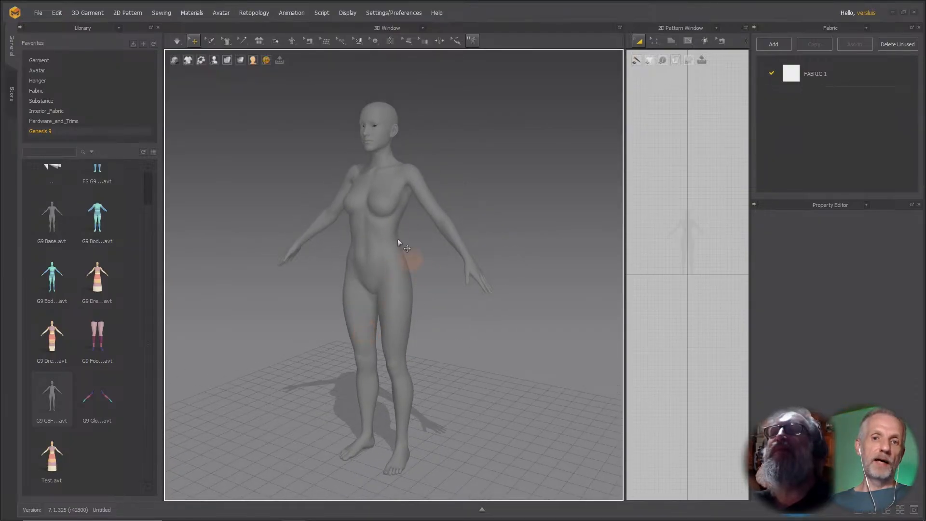
key(shift+f)
right_drag(437, 262, 464, 261)
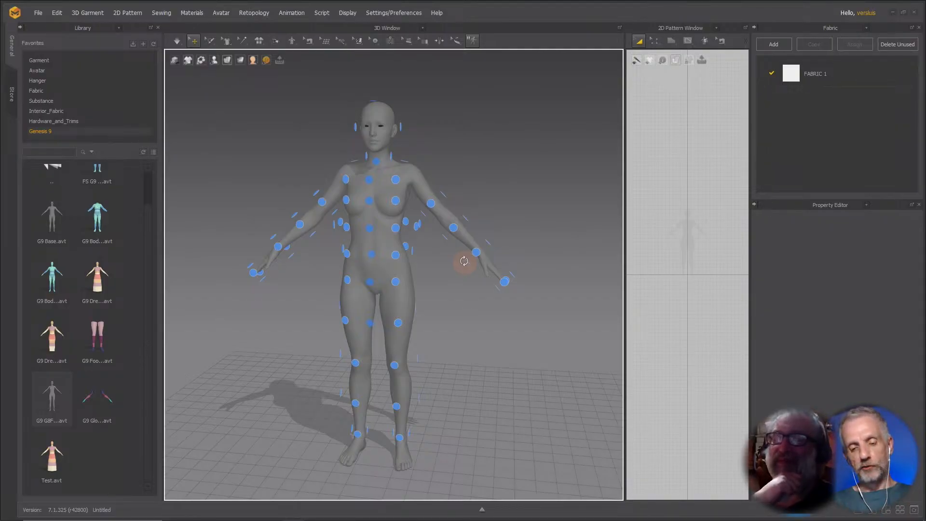
key(shift+f)
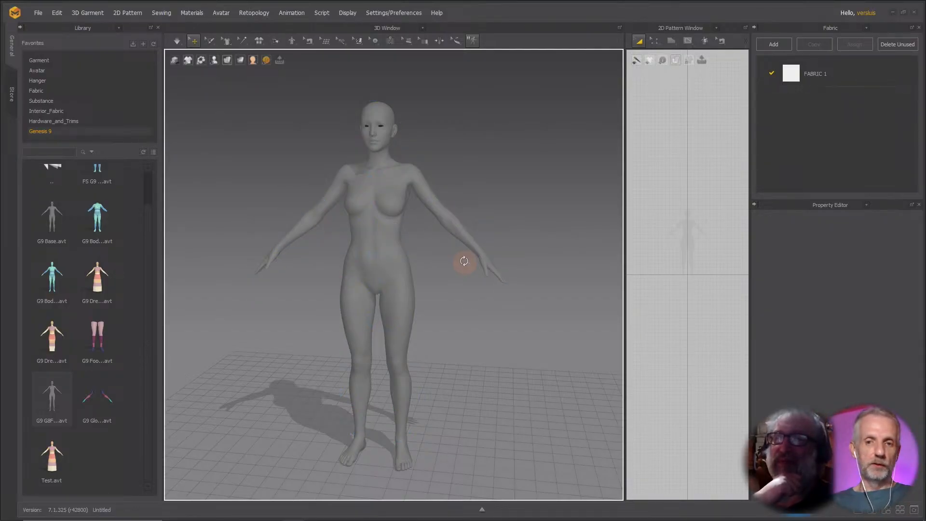
right_drag(464, 261, 445, 267)
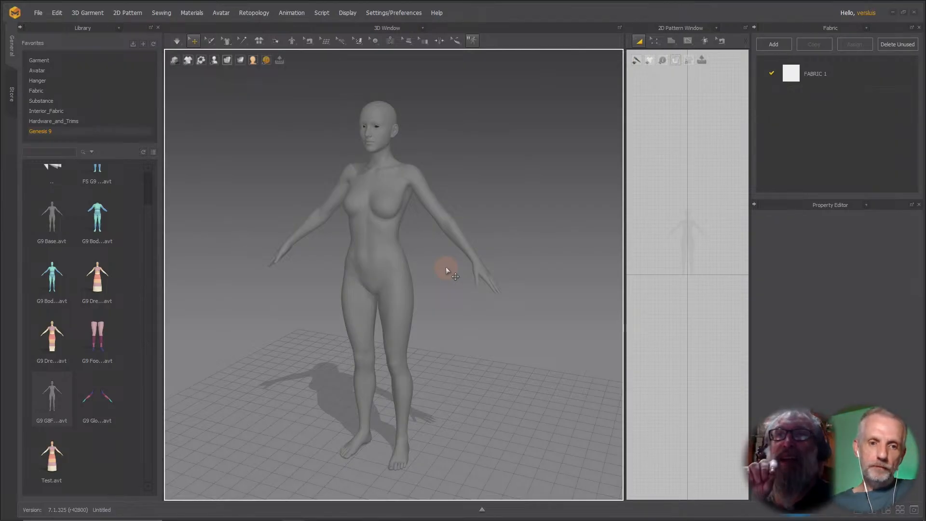
Delete the G9 G8F Shape avatar and load the G9 Footwear avatar from the library in its place.
click(401, 265)
key(Delete)
double_click(100, 329)
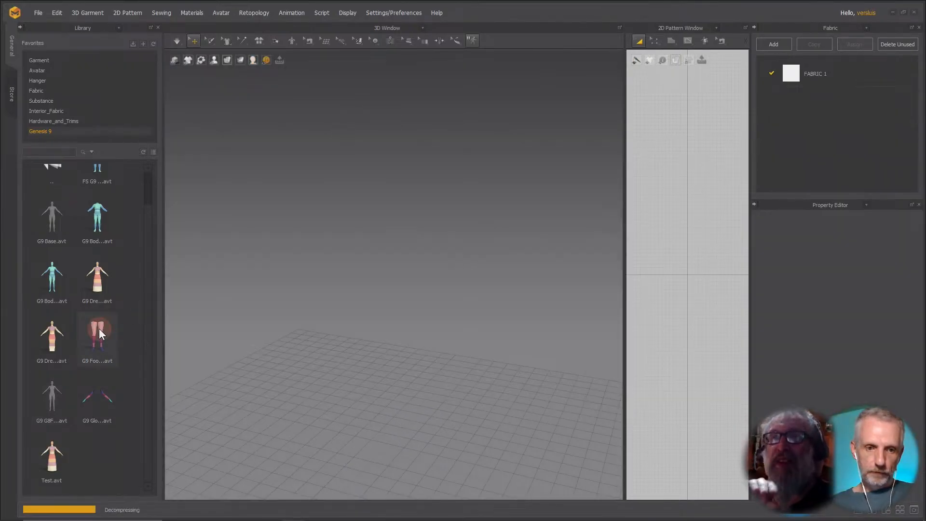
right_drag(369, 404, 321, 395)
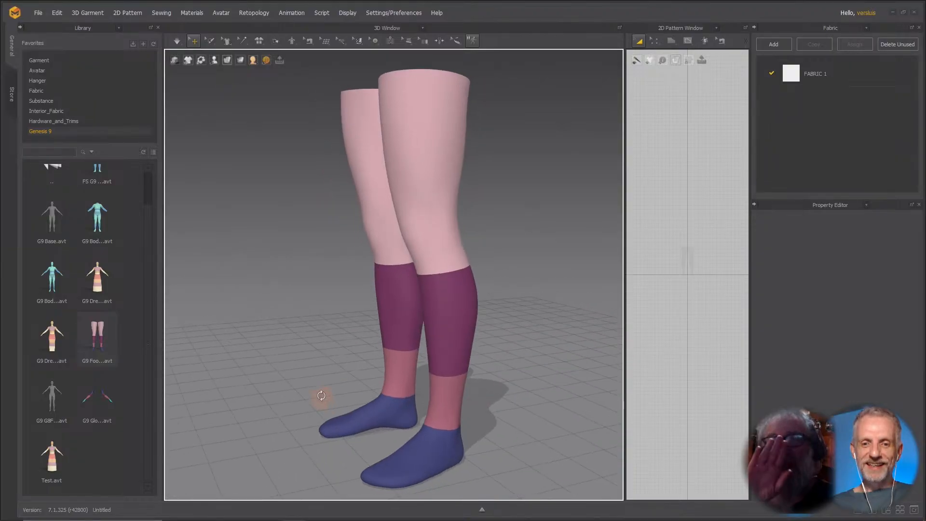
middle_drag(351, 401, 343, 357)
scroll(343, 358, up, 2)
right_drag(343, 356, 314, 349)
Switch to DAZ Studio and load the Footwear Template onto Genesis 9 with Preview Follower Template.
key(alt+Tab)
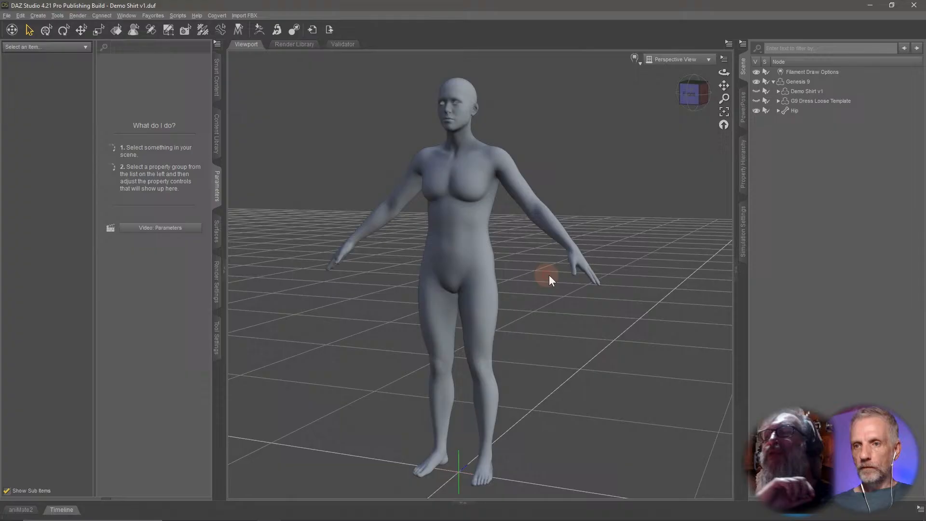
right_drag(549, 275, 529, 282)
click(803, 82)
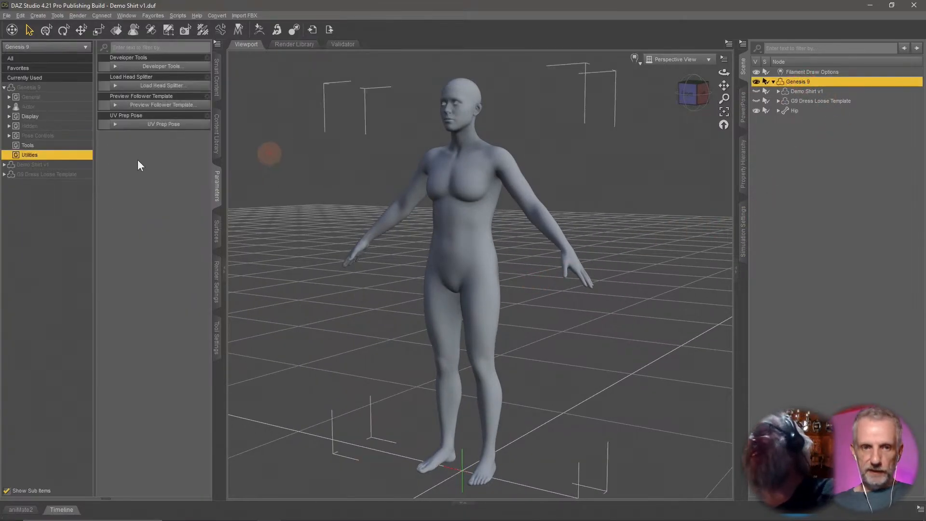
click(177, 110)
click(264, 168)
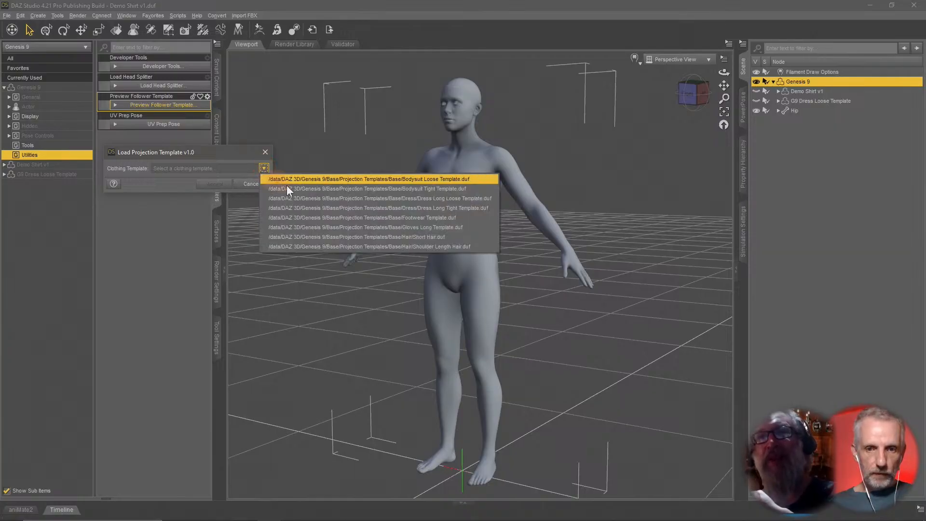
click(361, 217)
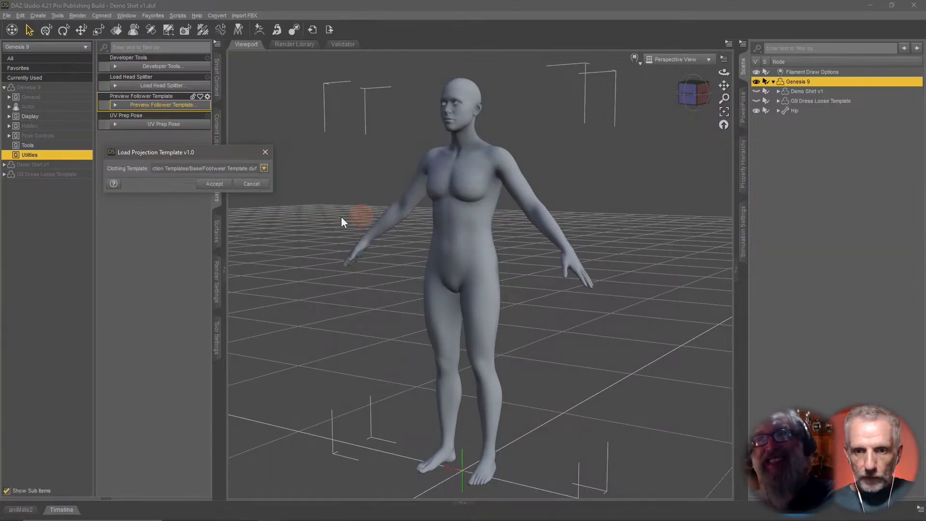
click(216, 185)
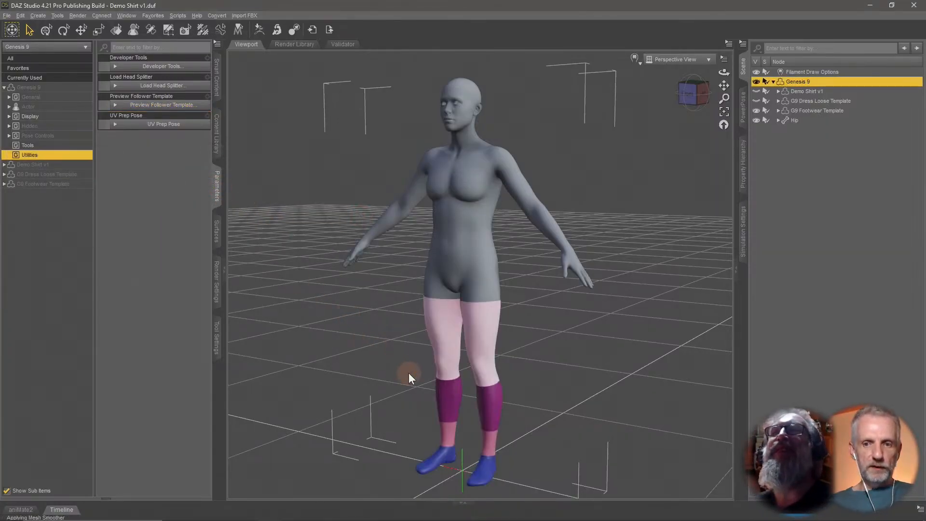
Hide Genesis 9 and select the G9 Footwear Template in the scene.
middle_drag(447, 448, 447, 402)
scroll(451, 402, up, 2)
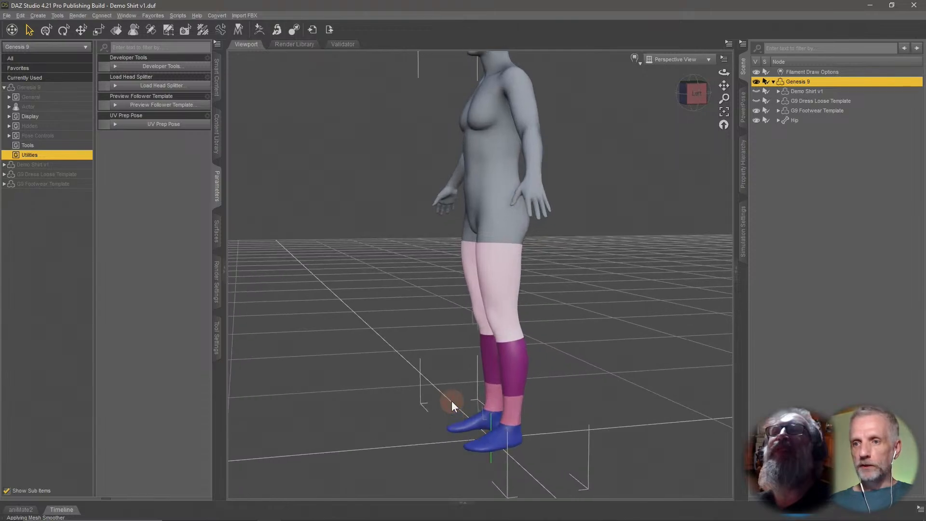
scroll(451, 400, down, 1)
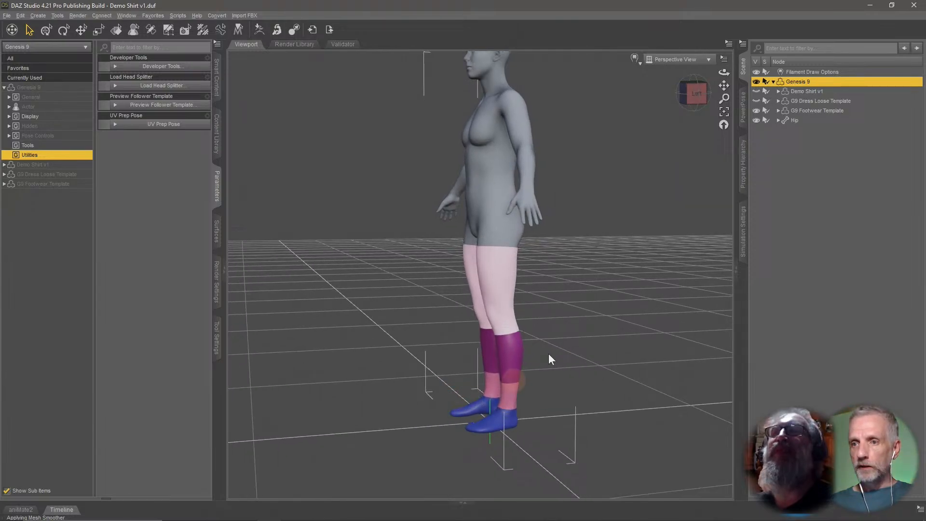
click(756, 82)
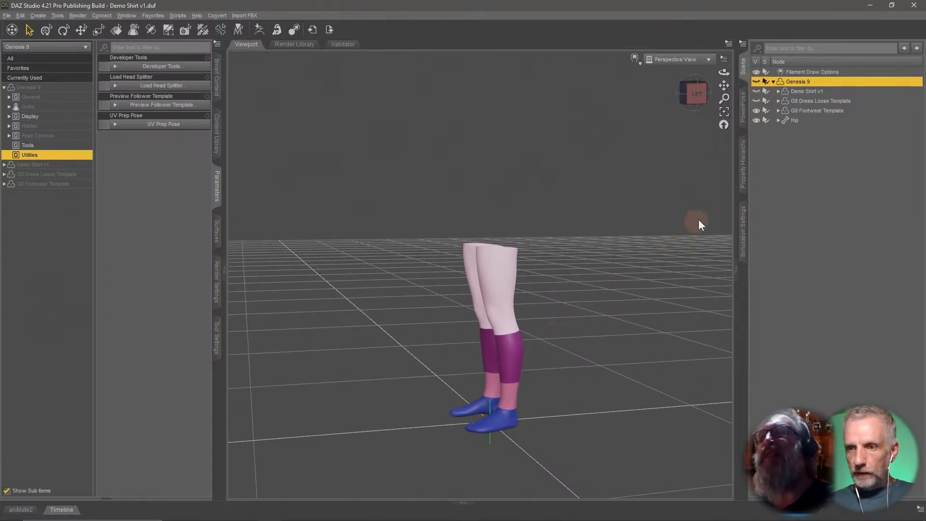
click(827, 109)
Activate the joint editing tool and examine the footwear template's shoes and legs up close.
click(149, 33)
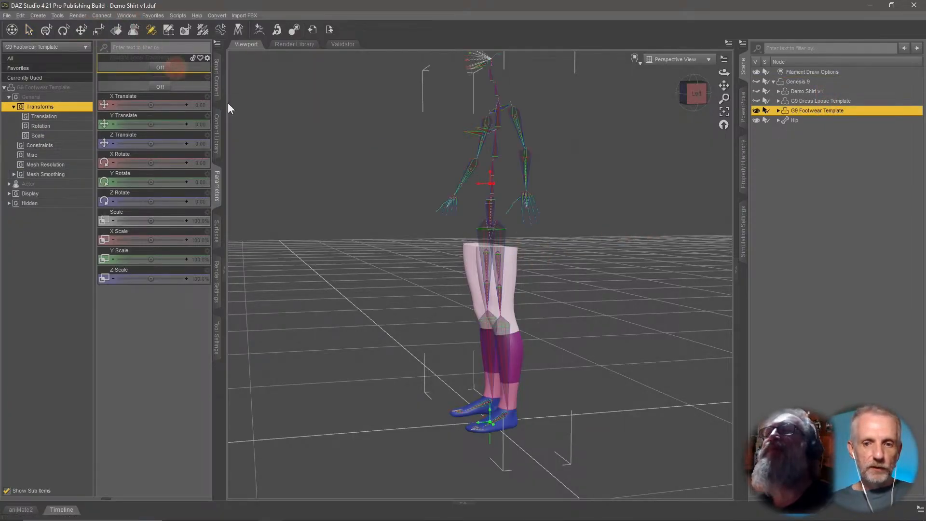
scroll(312, 199, up, 4)
scroll(313, 194, up, 3)
middle_drag(312, 195, 292, 44)
scroll(401, 262, up, 5)
mouse_move(401, 261)
middle_down()
mouse_move(408, 268)
mouse_move(402, 262)
middle_up()
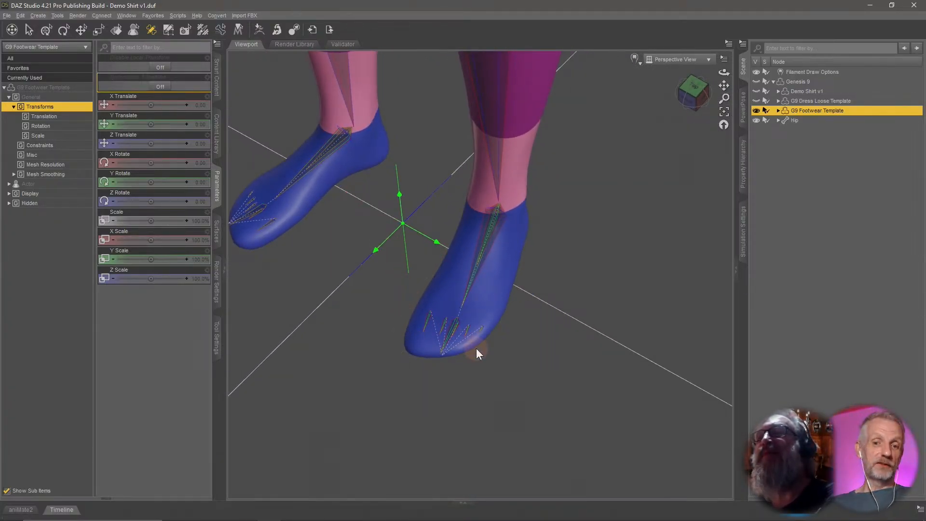
middle_drag(476, 348, 593, 406)
scroll(539, 343, up, 1)
scroll(540, 338, down, 2)
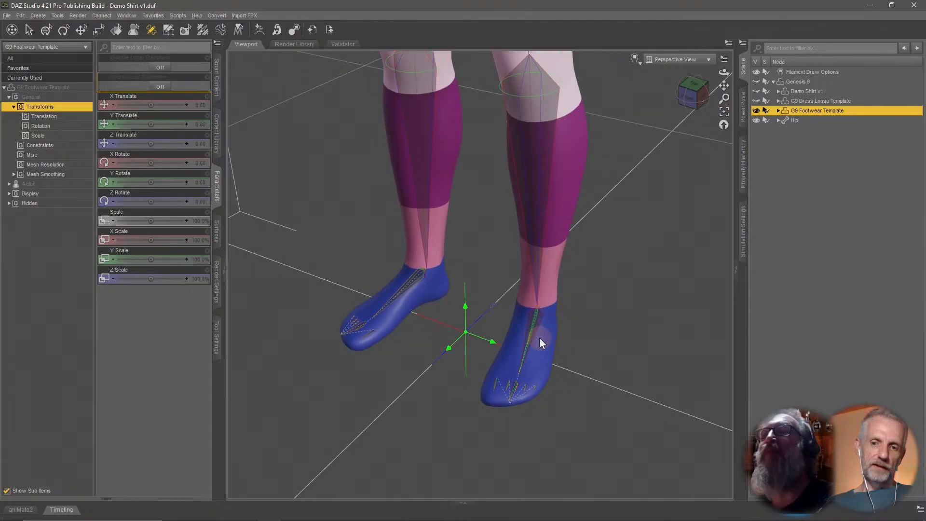
middle_drag(539, 337, 542, 338)
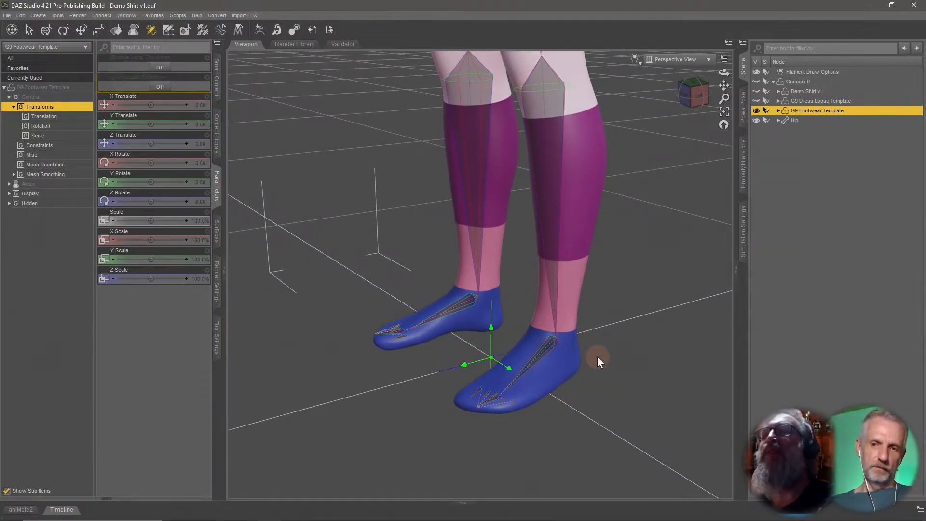
middle_drag(597, 357, 614, 343)
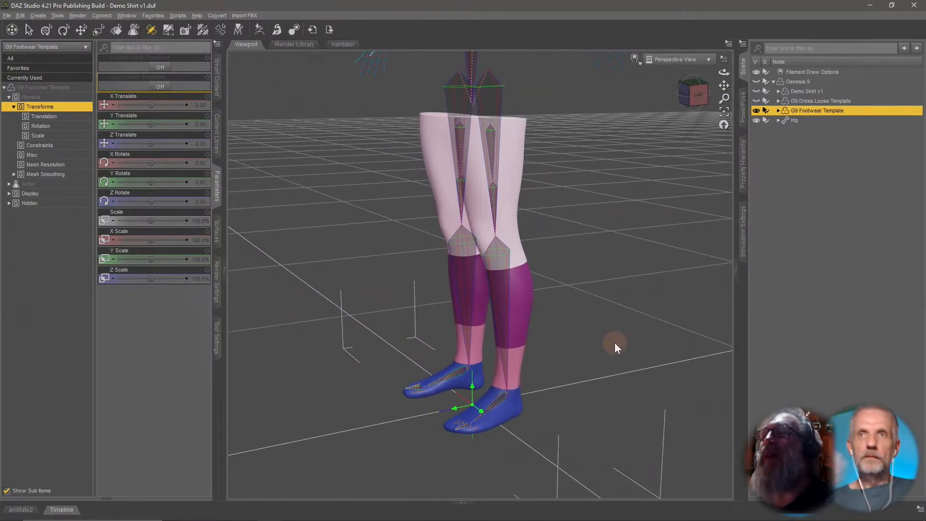